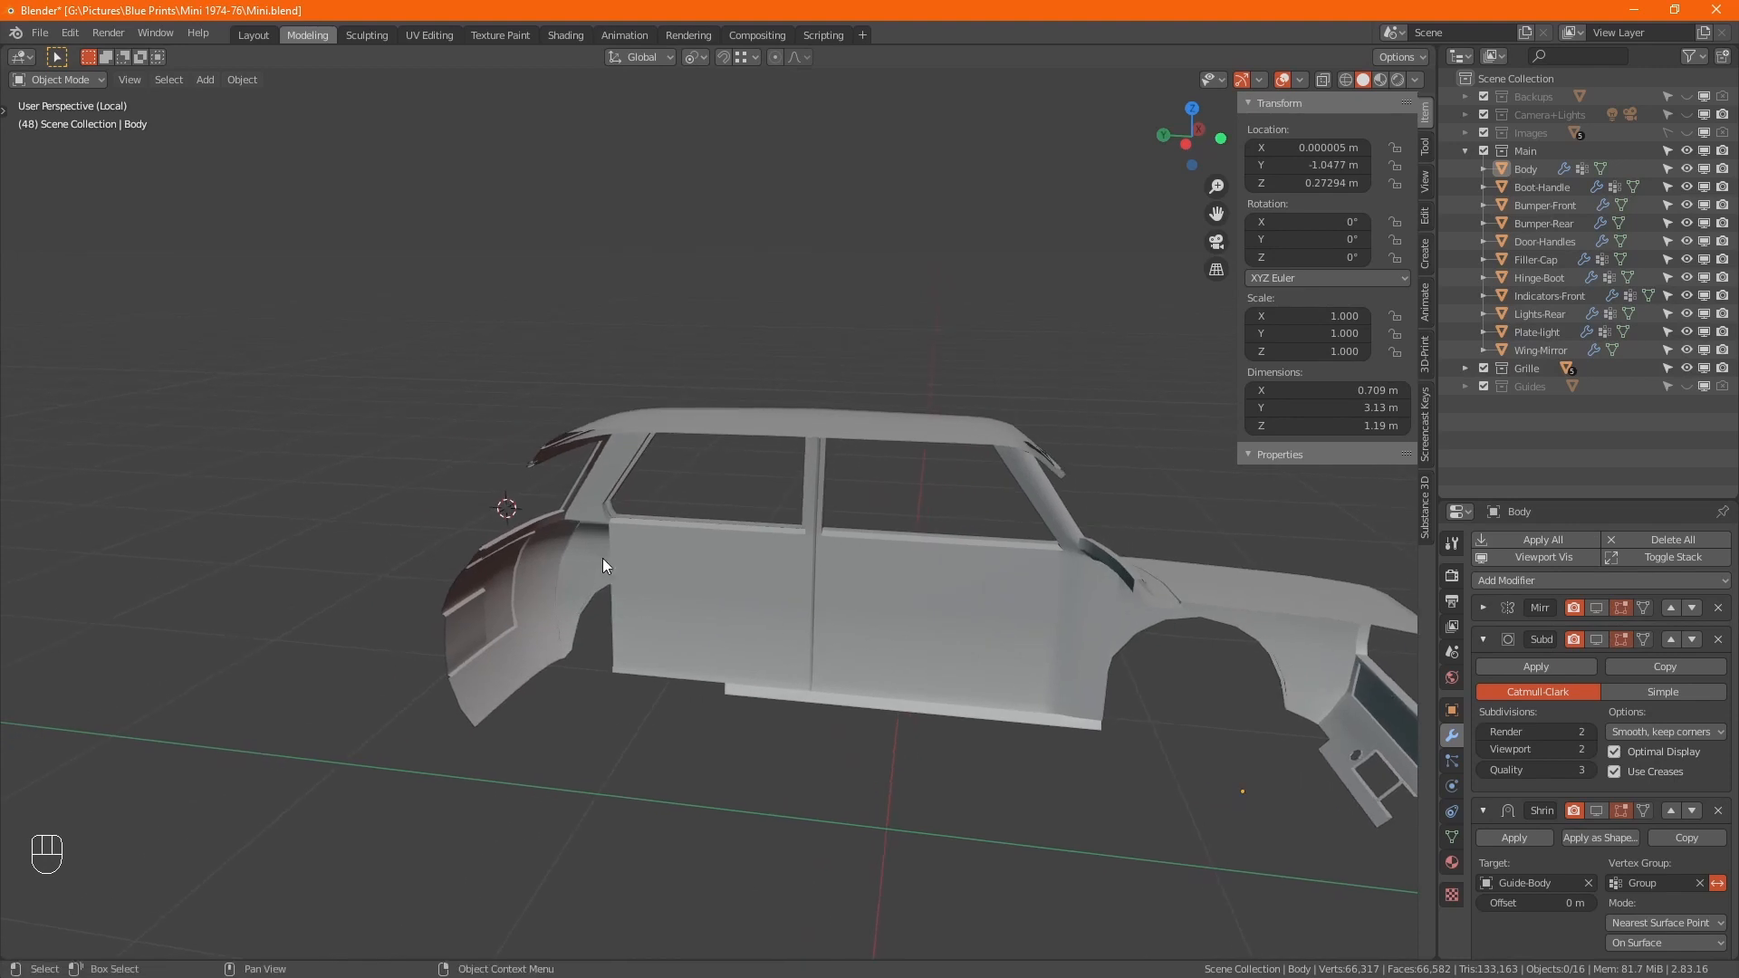
# - In Edit Mode on Body, flatten the edge path below the rear window opening along Z, scale 0, level with the rear side panel's upper corner vertex
pyautogui.scroll(-3, 688, 606)
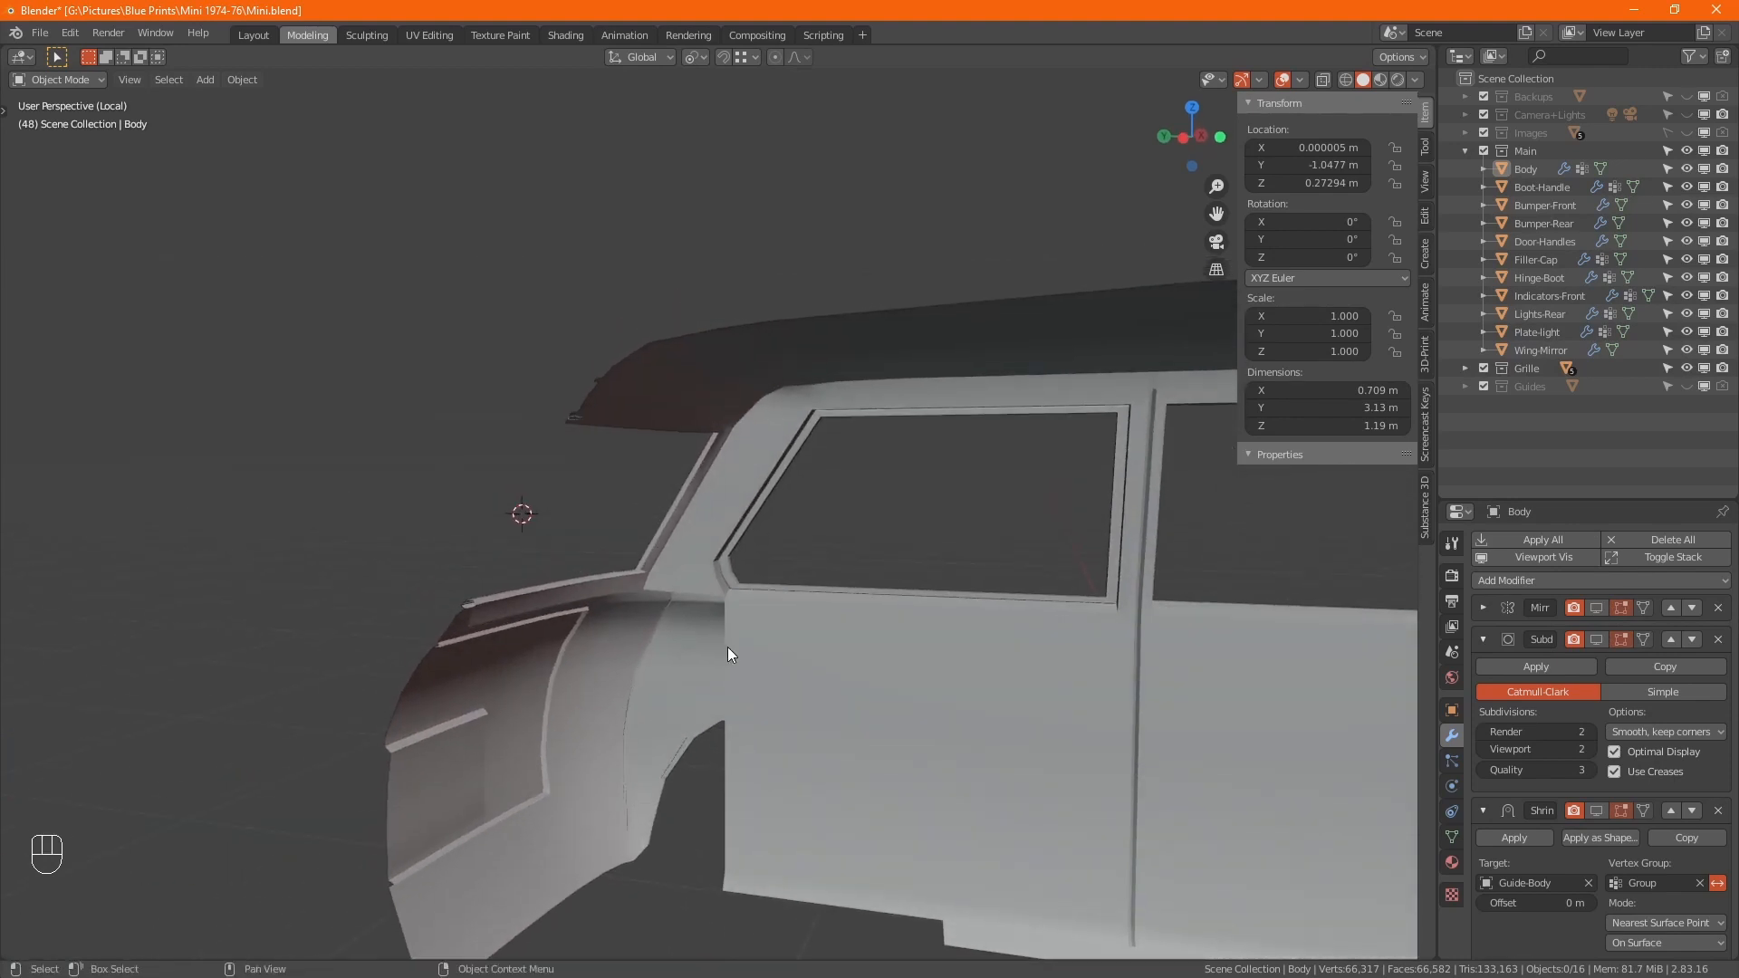
pyautogui.click(759, 644)
pyautogui.press('Tab')
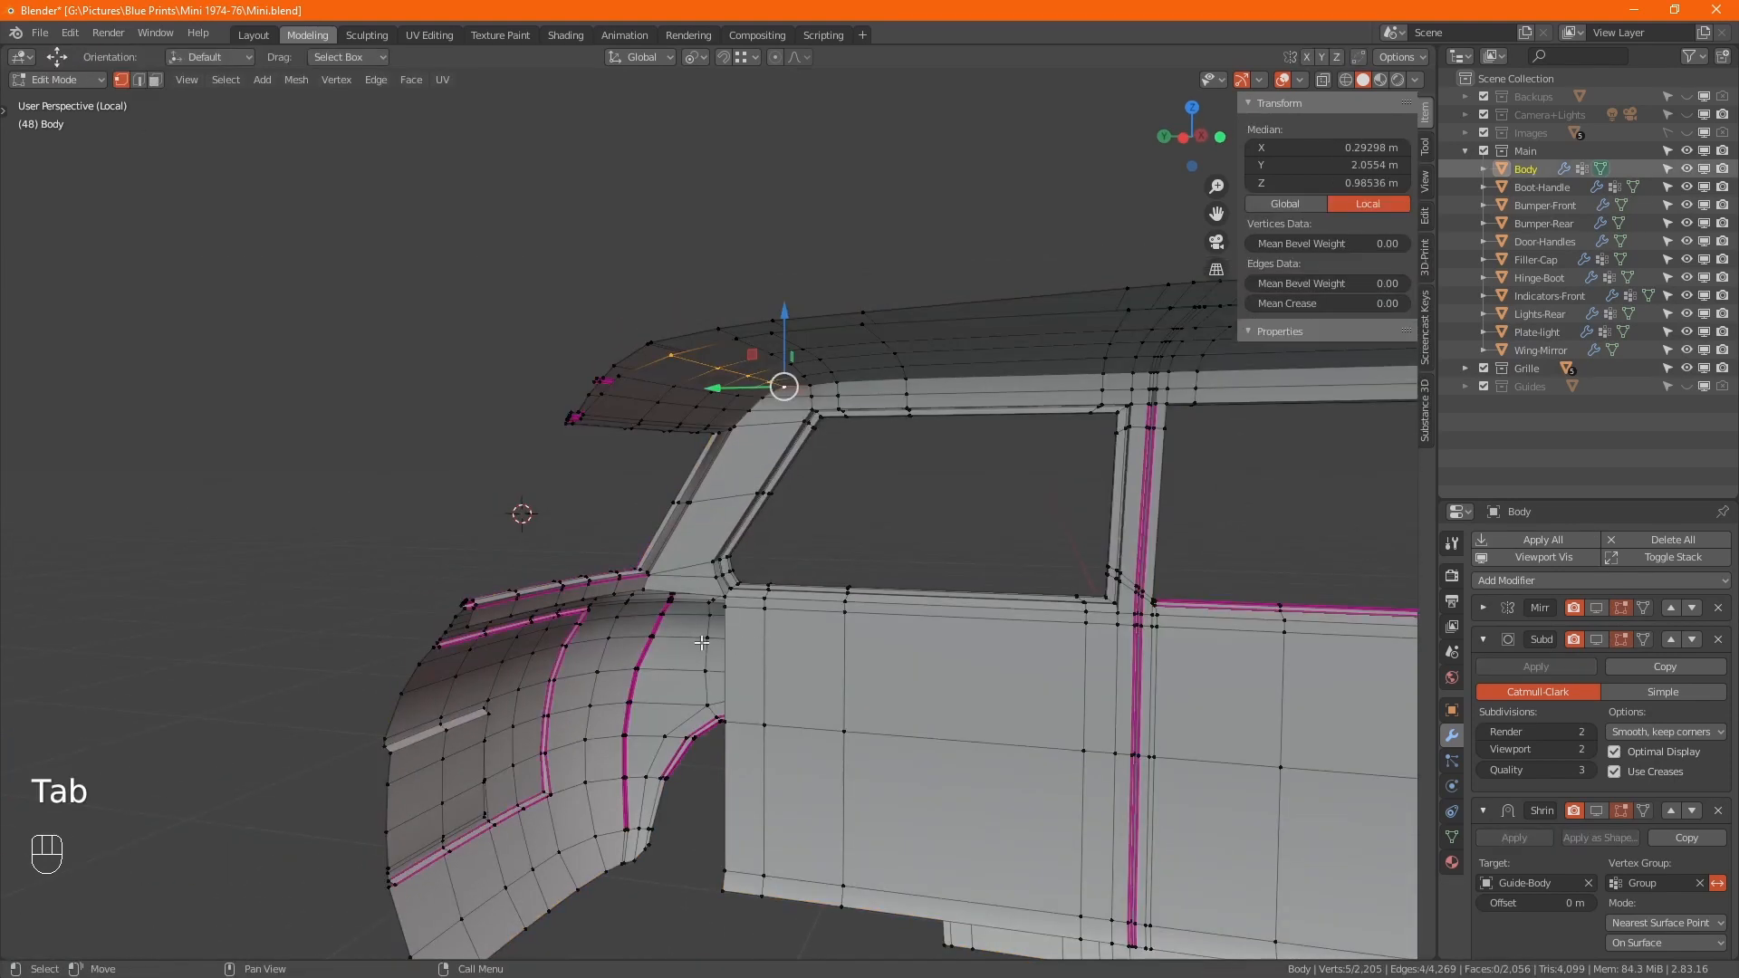
pyautogui.click(642, 589)
pyautogui.keyDown('ctrl'); pyautogui.click(473, 619); pyautogui.keyUp('ctrl')
pyautogui.press('KP_Decimal')
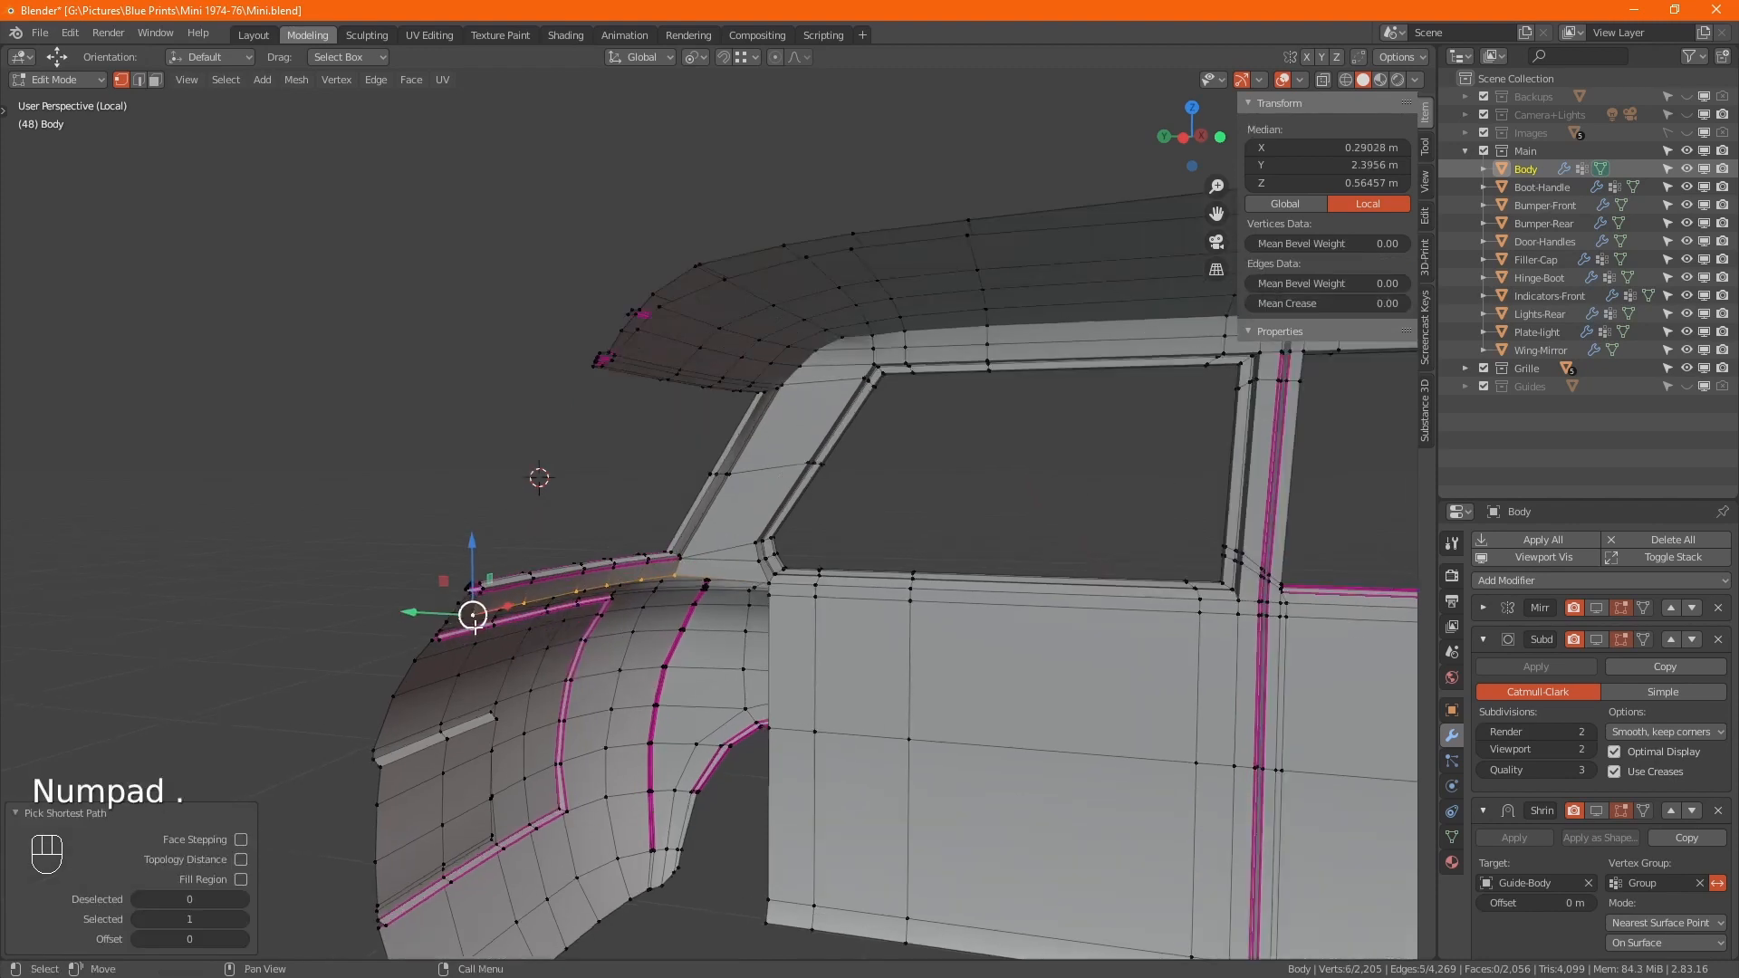
pyautogui.keyDown('alt'); pyautogui.middleClick(1073, 534); pyautogui.keyUp('alt')
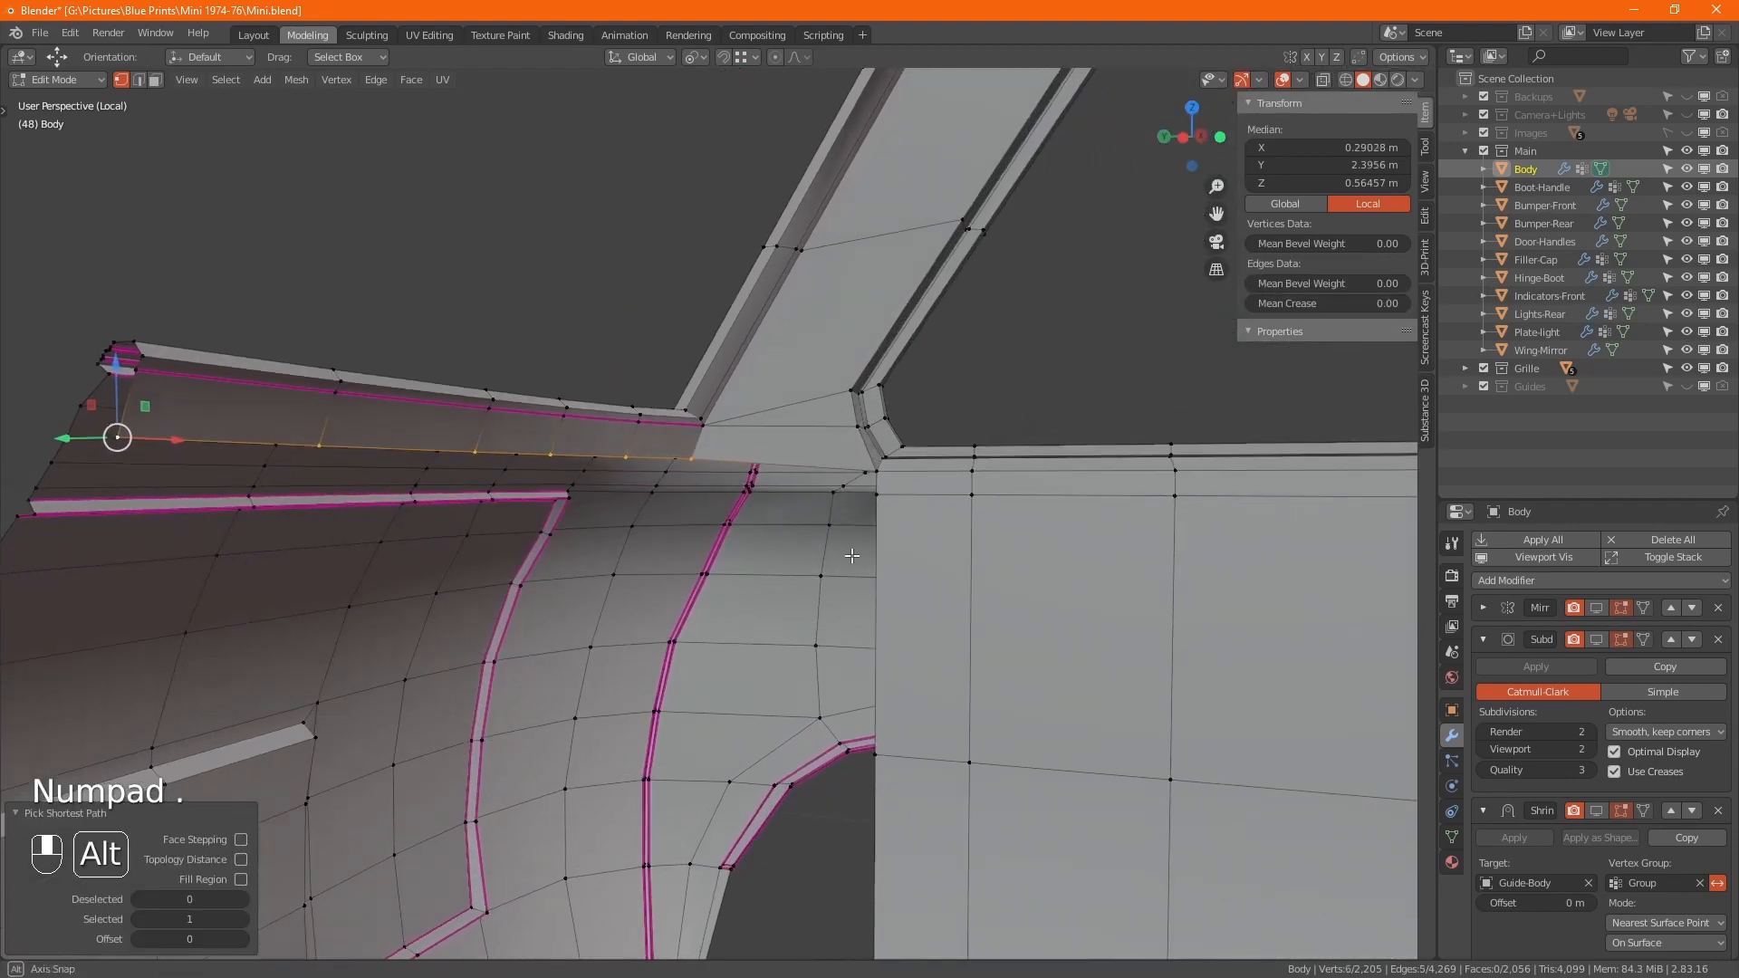
pyautogui.moveTo(851, 555); pyautogui.dragTo(755, 466, button='middle')
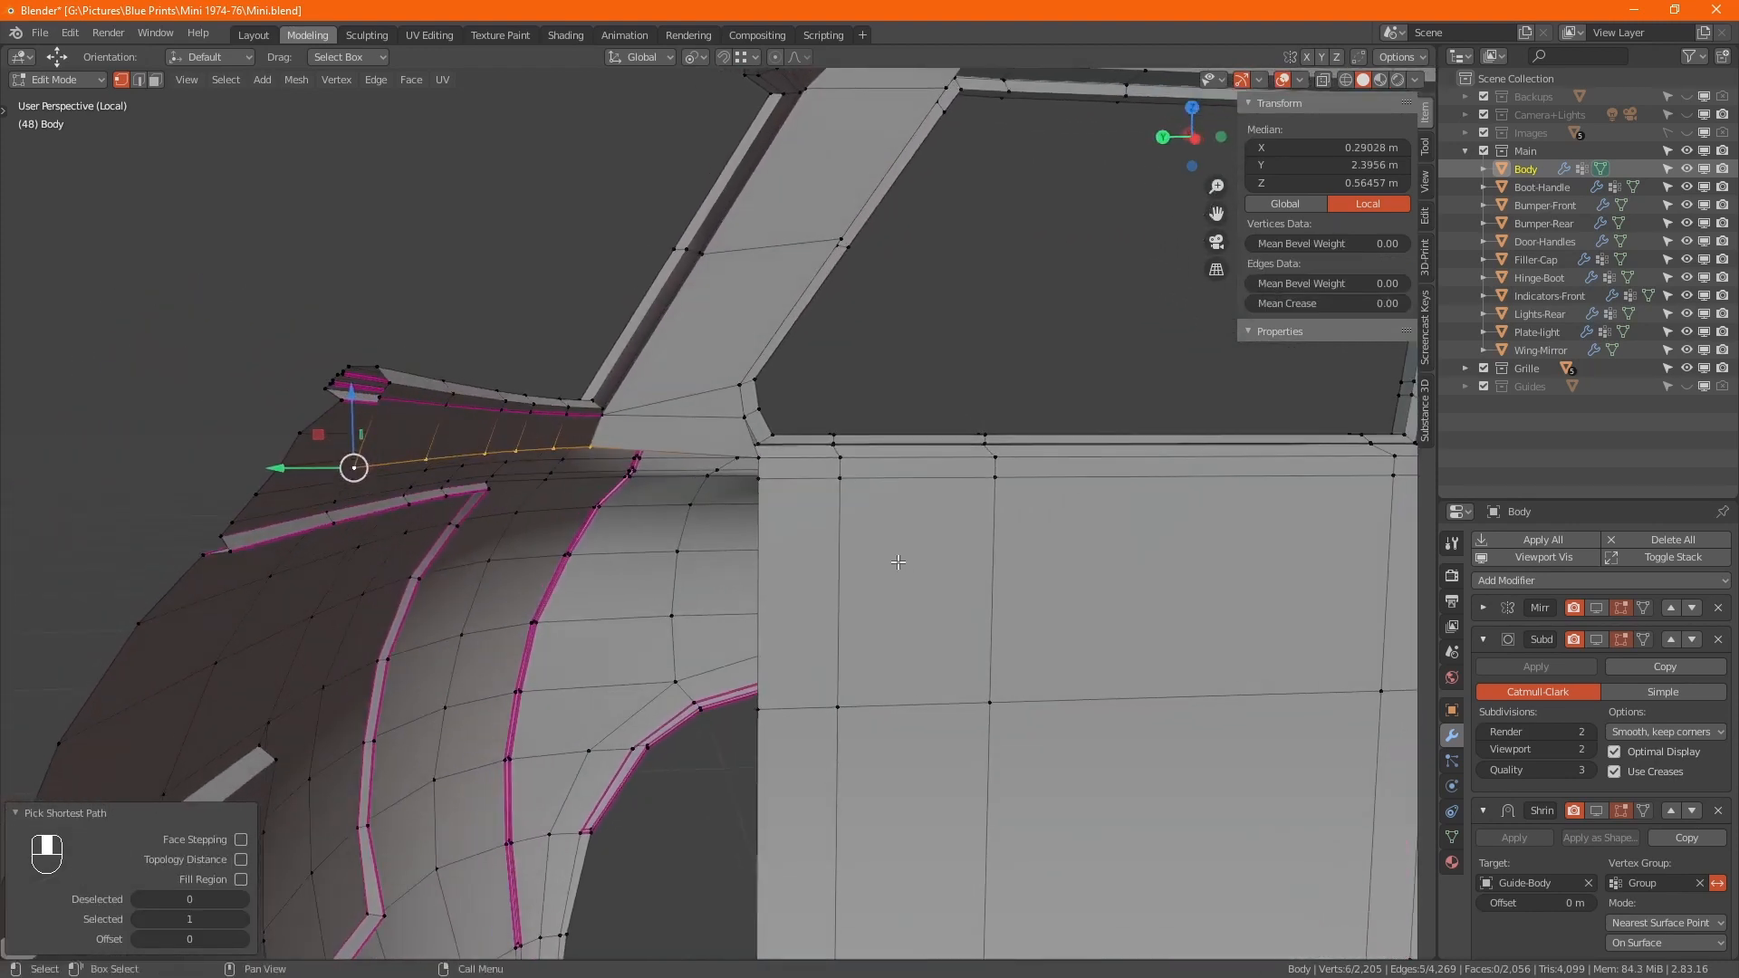
pyautogui.keyDown('shift'); pyautogui.click(756, 462); pyautogui.keyUp('shift')
pyautogui.press('s')
pyautogui.press('z')
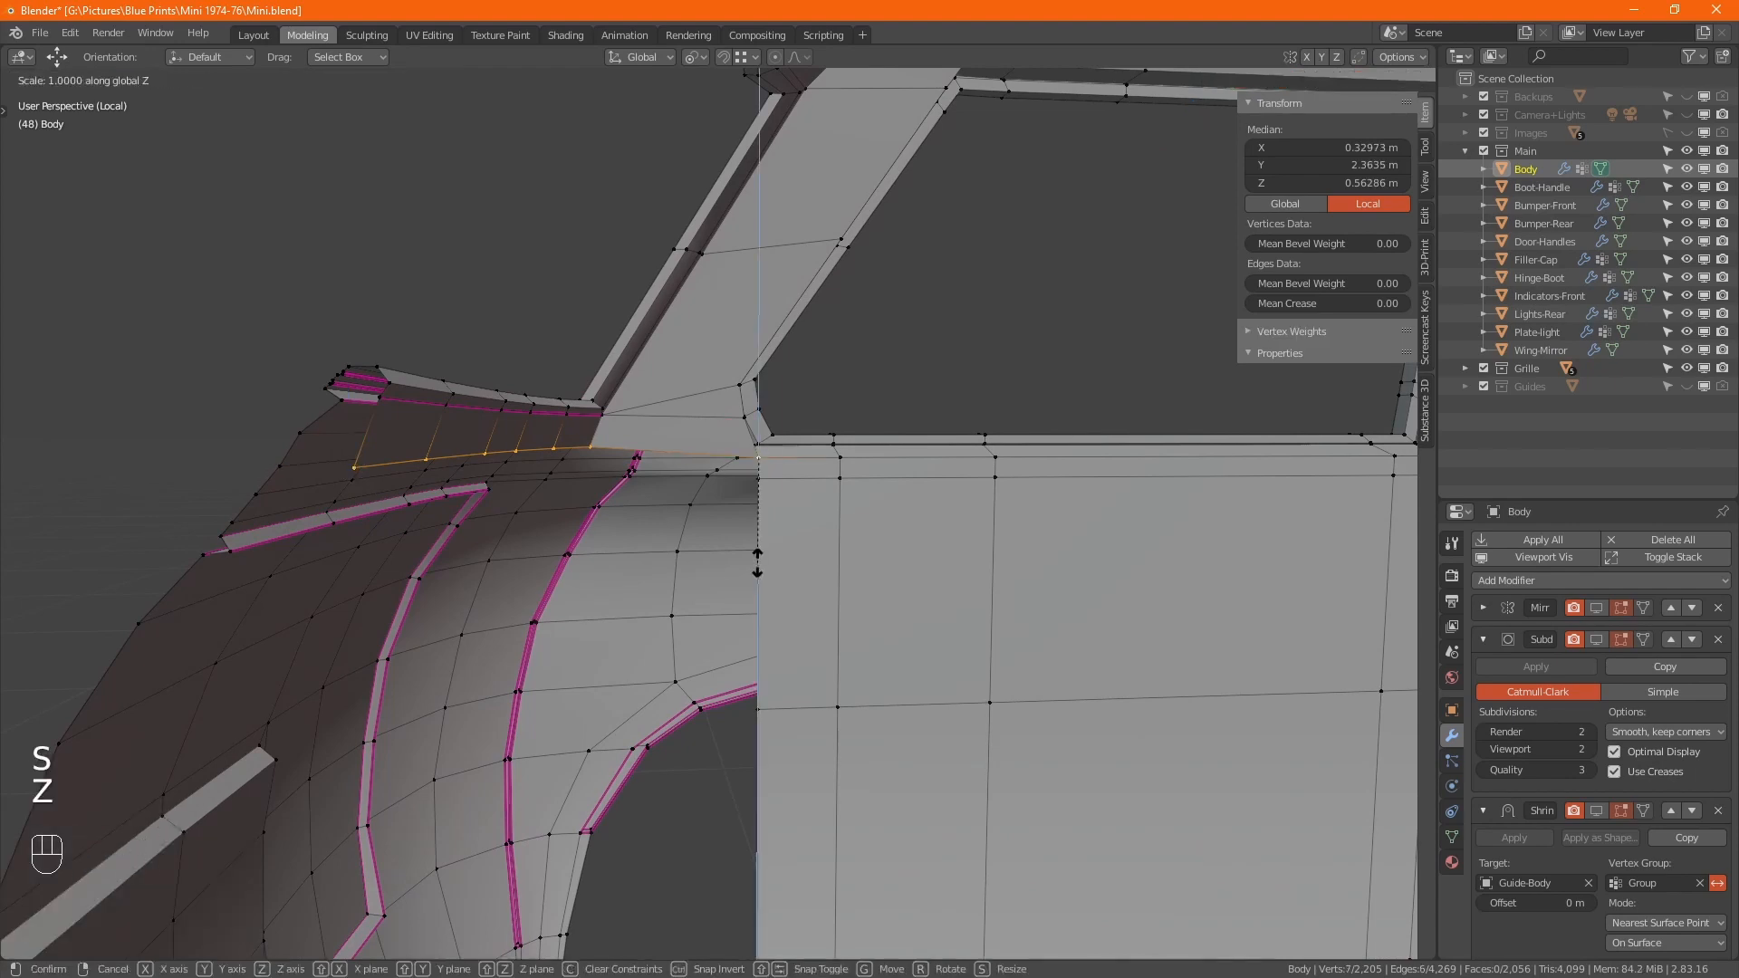
pyautogui.press('KP_0')
pyautogui.press('KP_Enter')
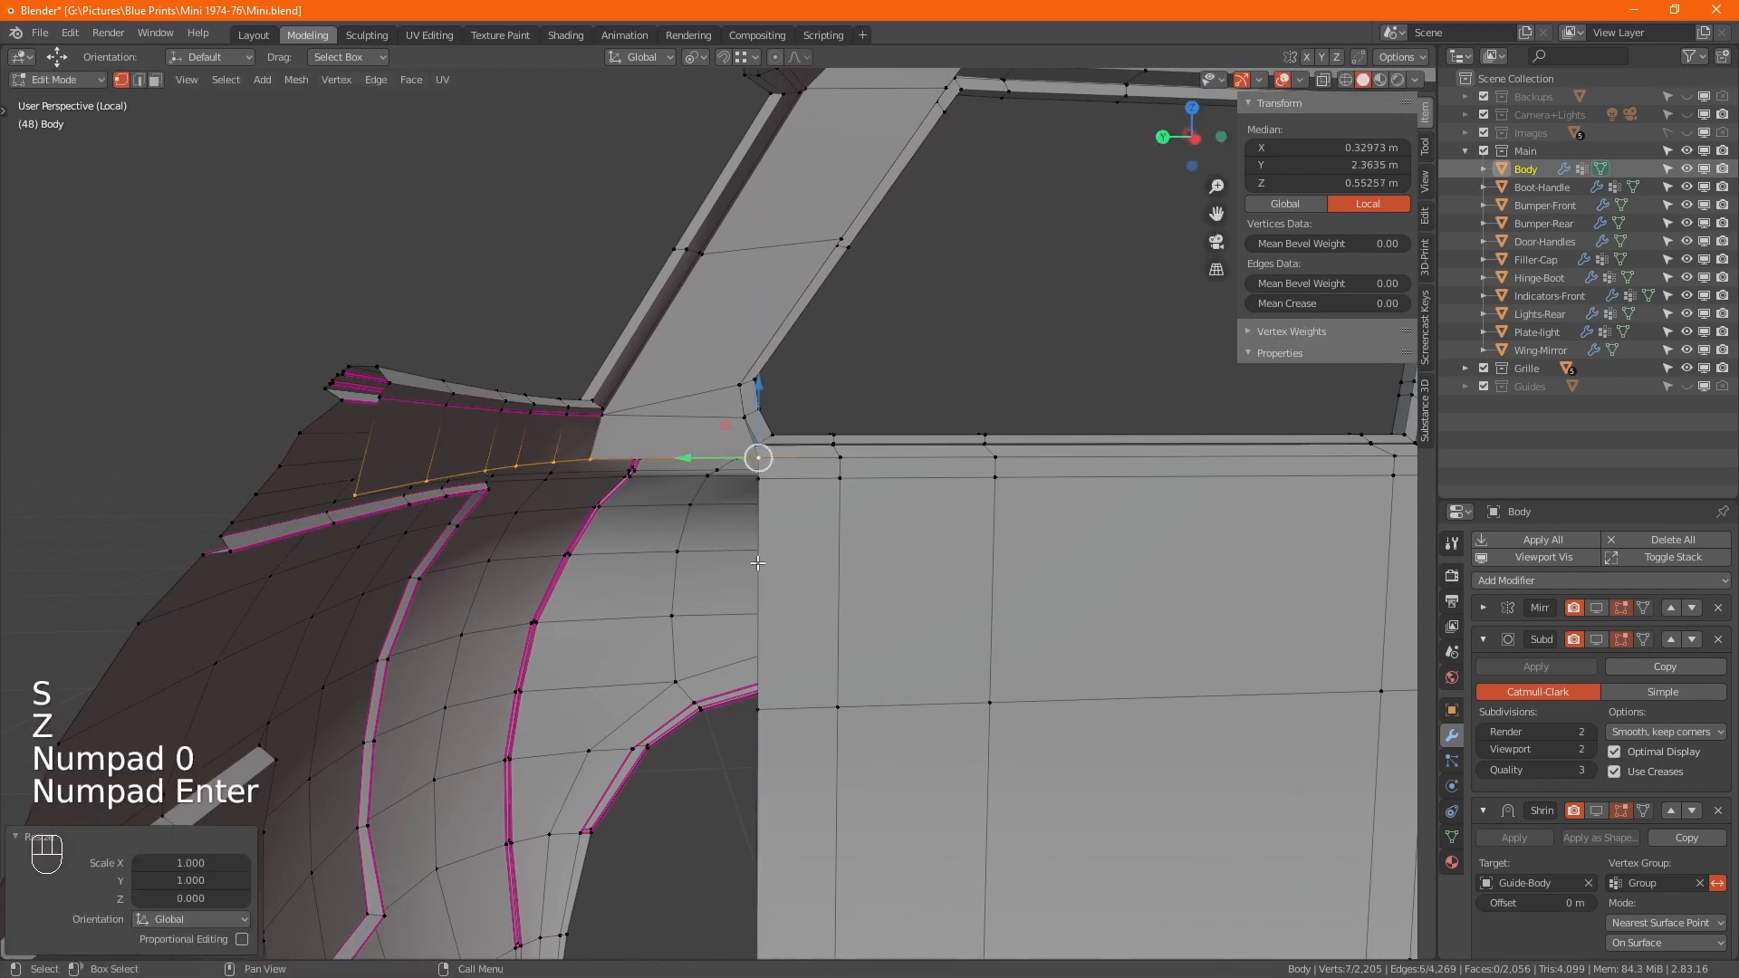
# - Stretch the same edge path rearward by scaling it about 1.049 along Y
pyautogui.press('s')
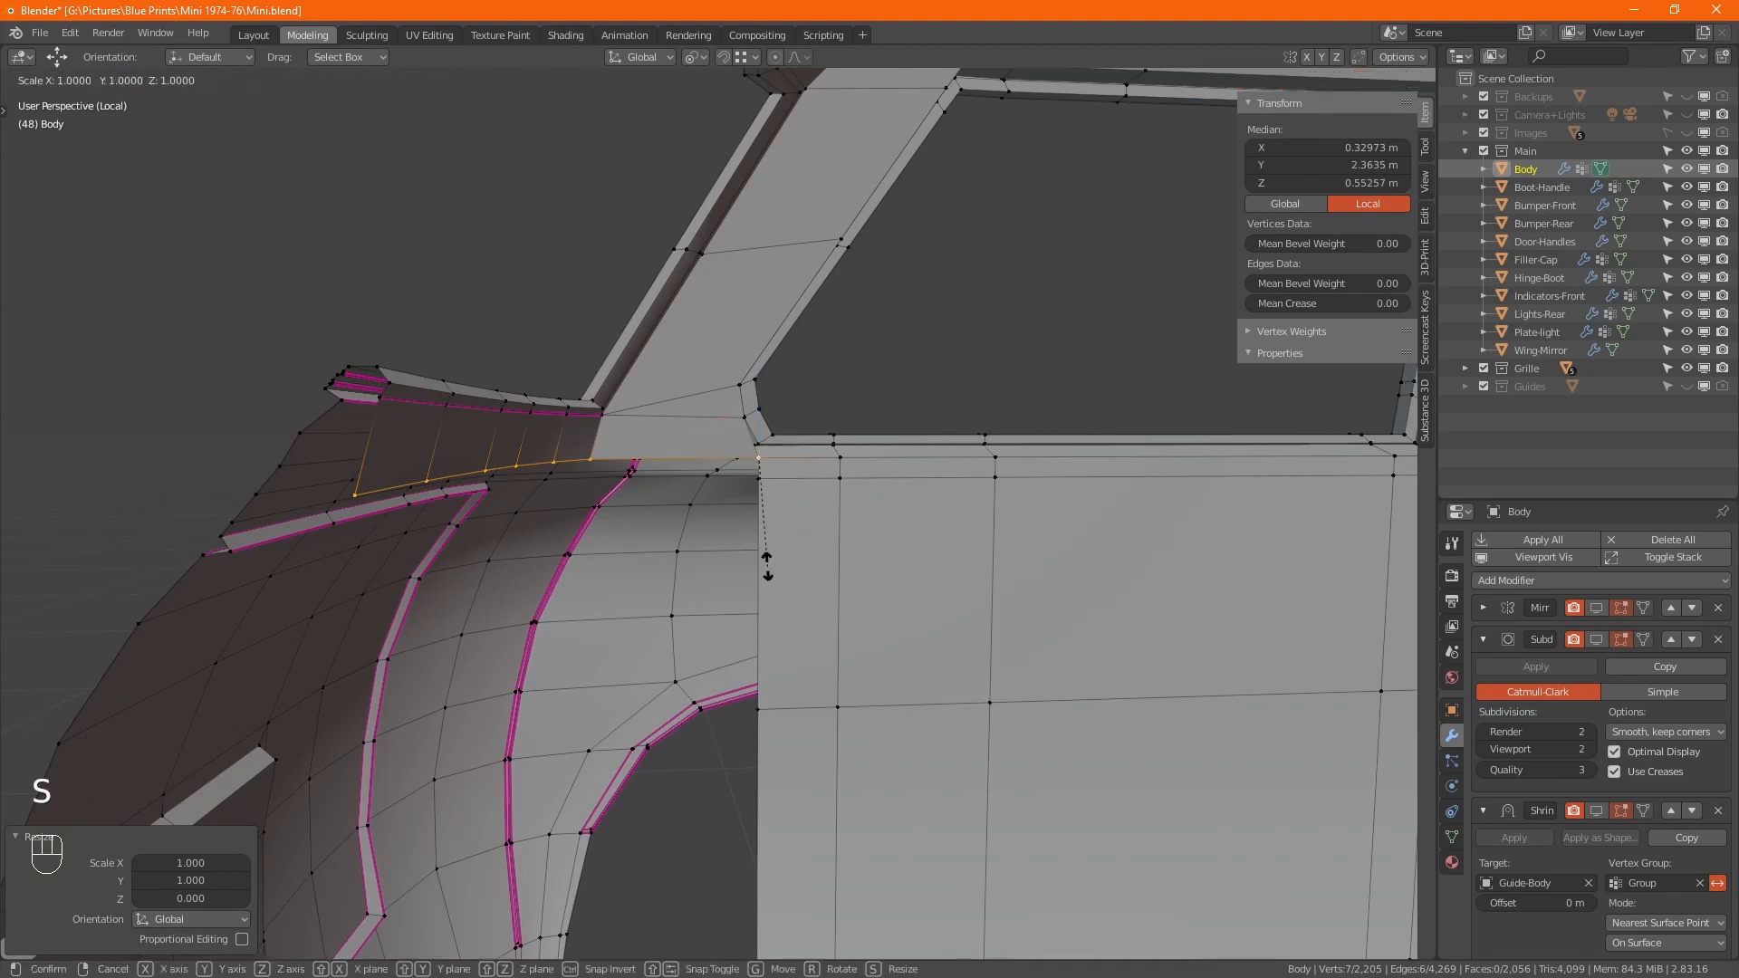
pyautogui.press('y')
pyautogui.press('shift')
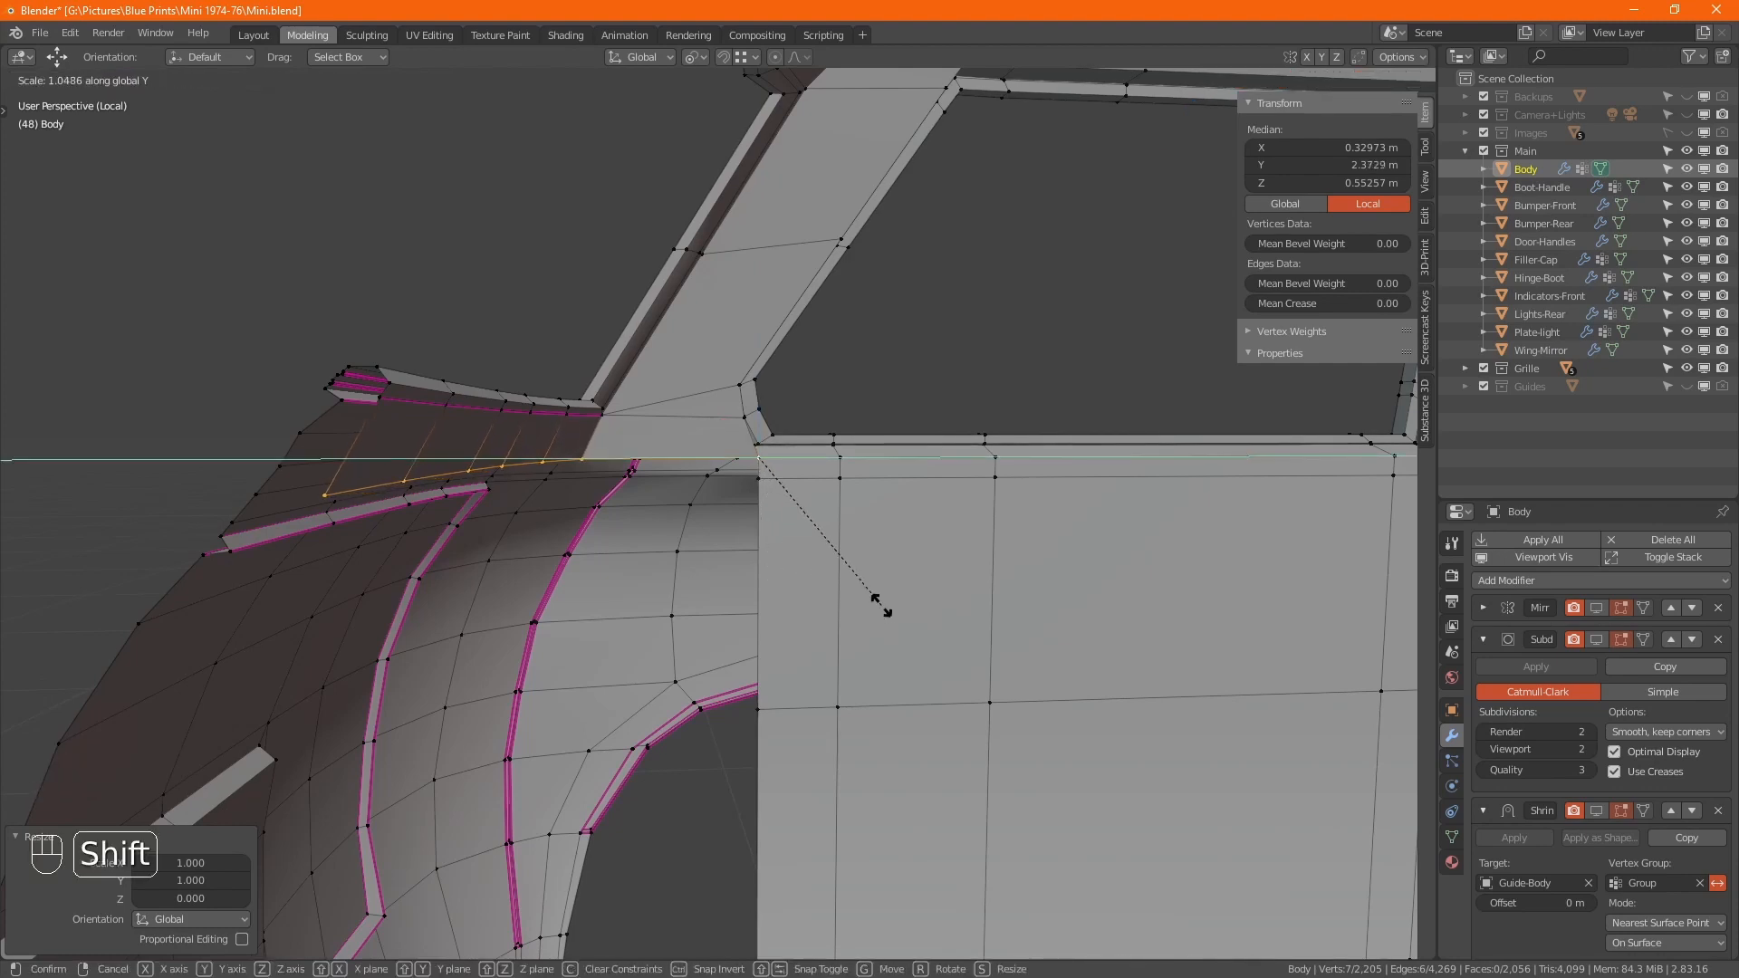
pyautogui.click(879, 602)
# - Select the edge path up the side panel's rear edge from its lower corner and on to the vertex beneath the rear window pillar
pyautogui.keyDown('shift'); pyautogui.moveTo(814, 606); pyautogui.dragTo(816, 459, button='middle'); pyautogui.keyUp('shift')
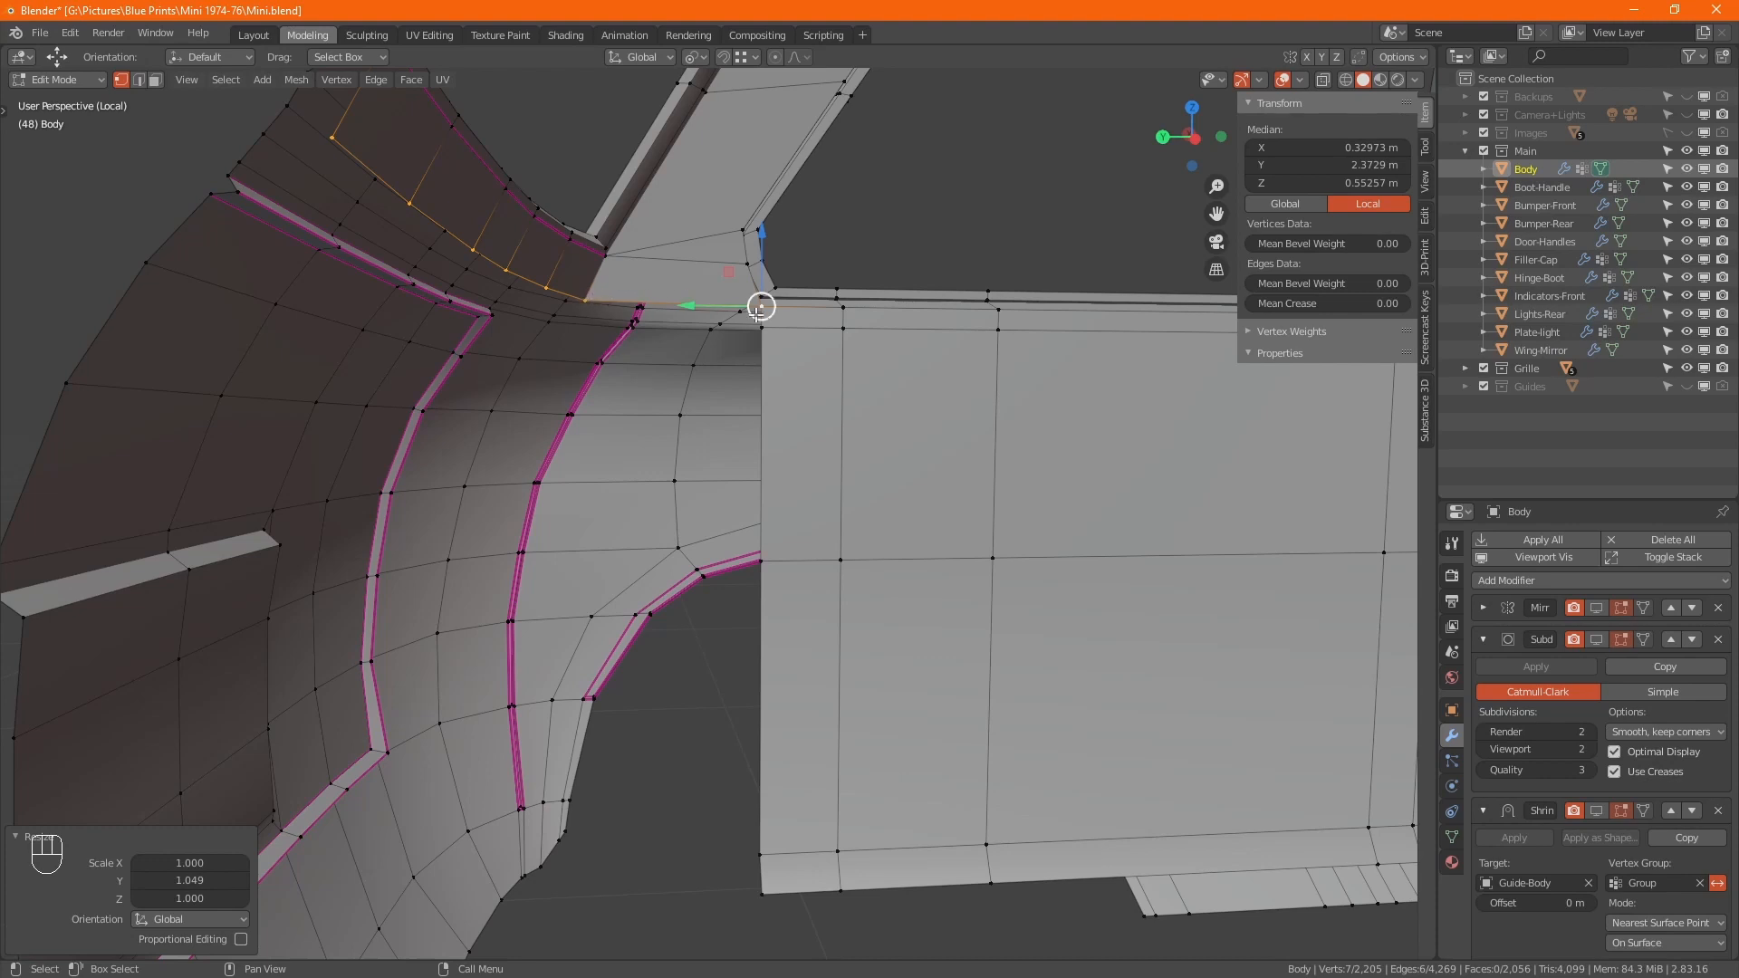
pyautogui.click(758, 896)
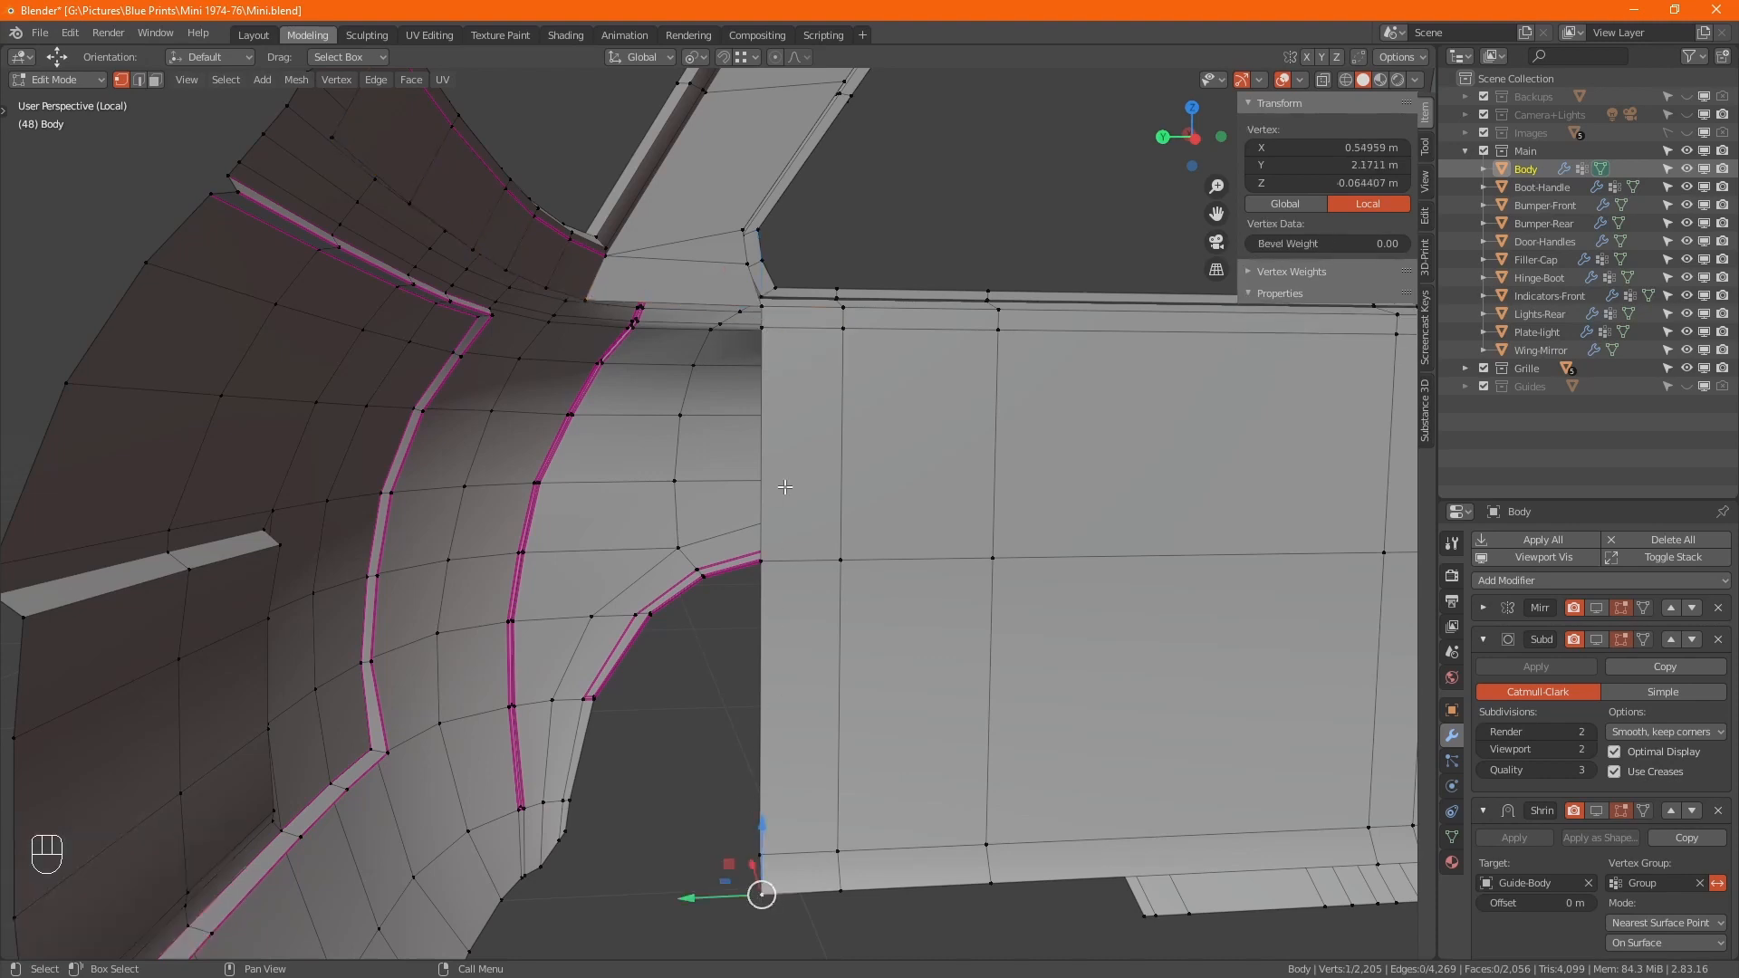
pyautogui.keyDown('ctrl'); pyautogui.click(759, 307); pyautogui.keyUp('ctrl')
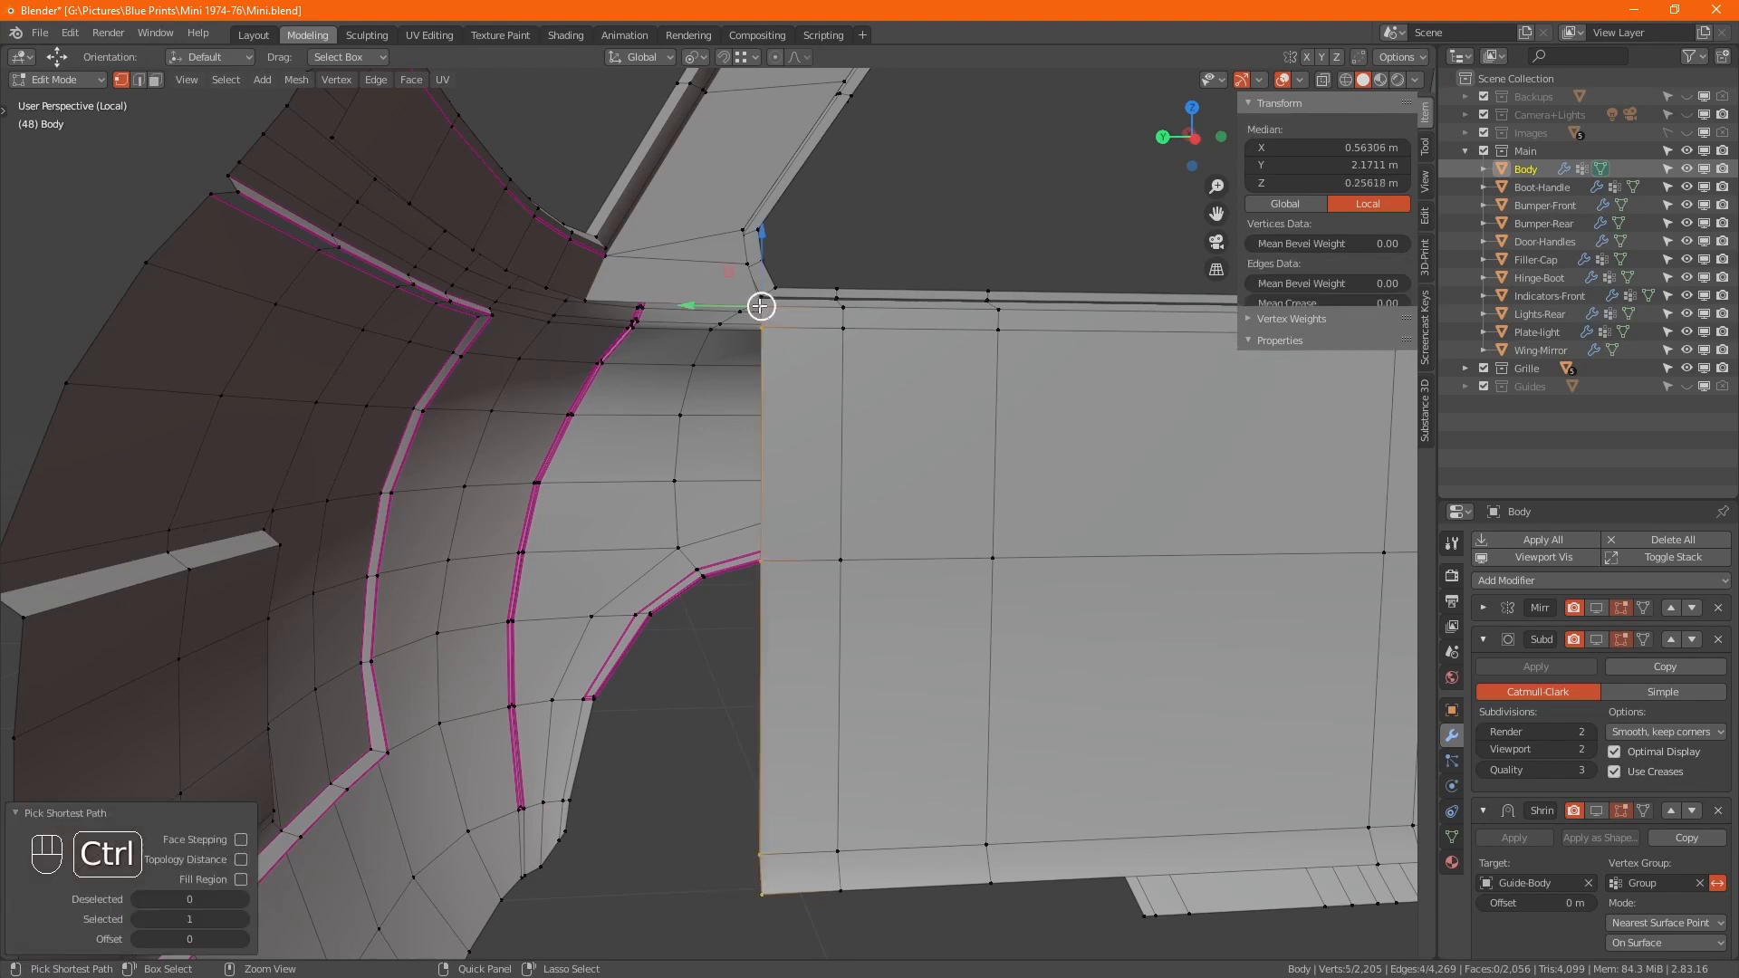
pyautogui.keyDown('ctrl'); pyautogui.click(588, 305); pyautogui.keyUp('ctrl')
pyautogui.keyDown('alt'); pyautogui.moveTo(589, 306); pyautogui.dragTo(607, 499, button='middle'); pyautogui.keyUp('alt')
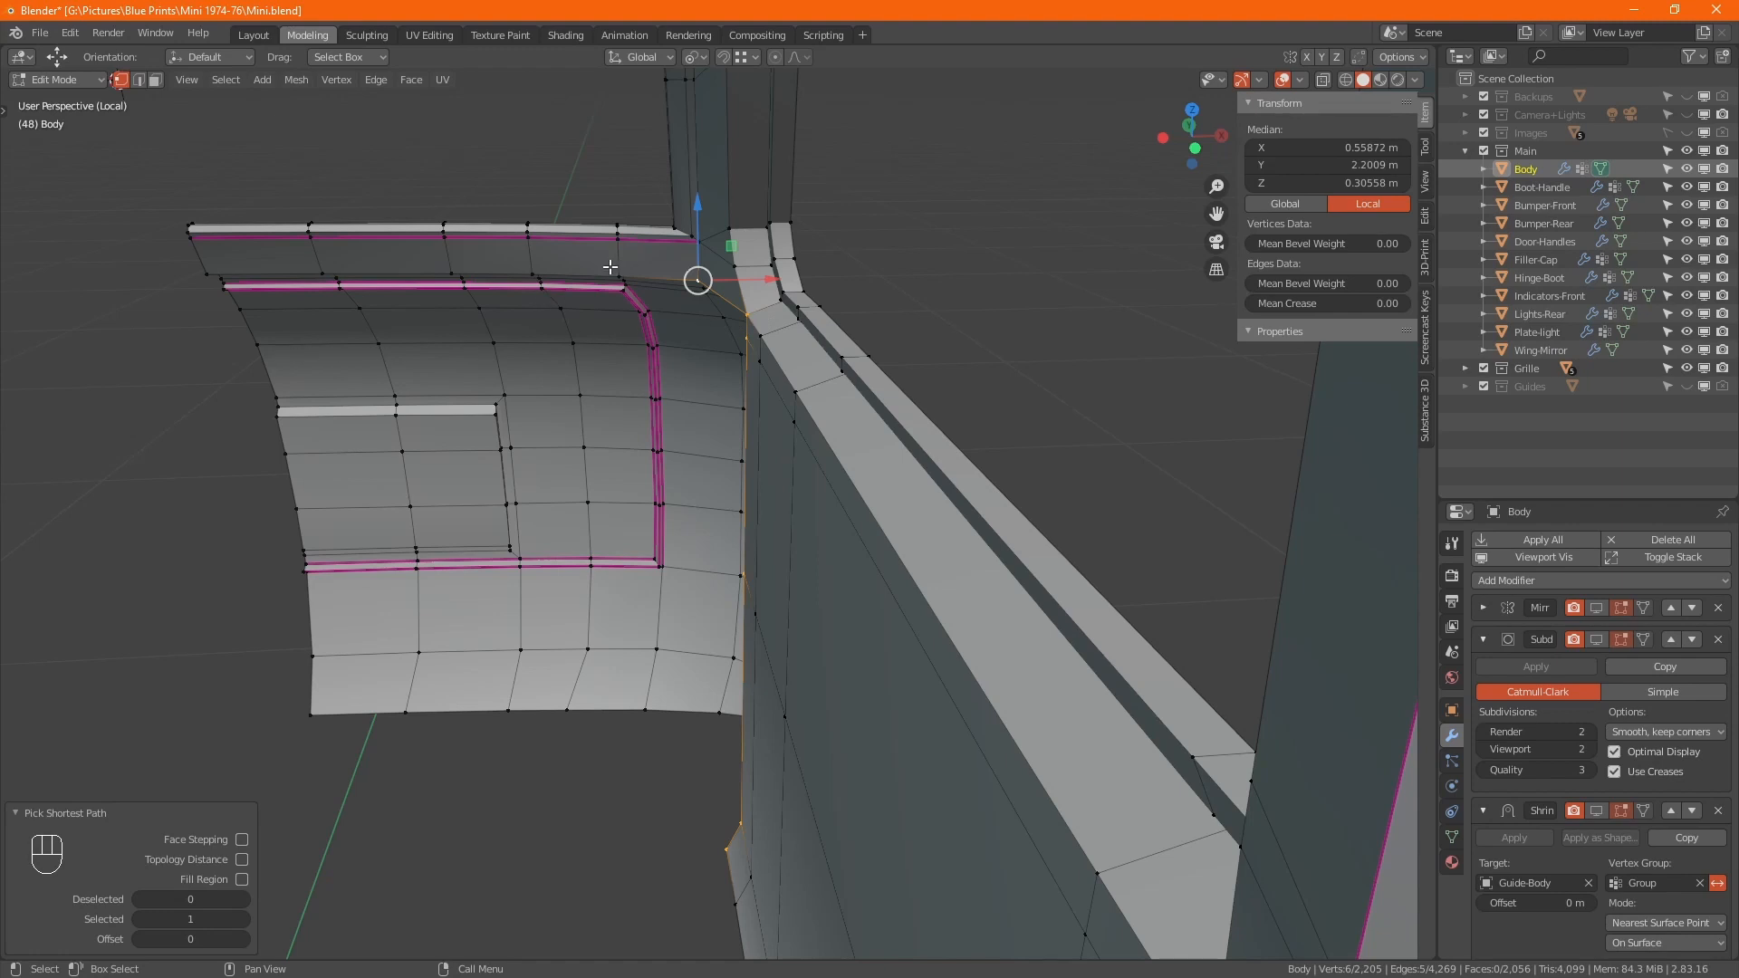
pyautogui.press('s')
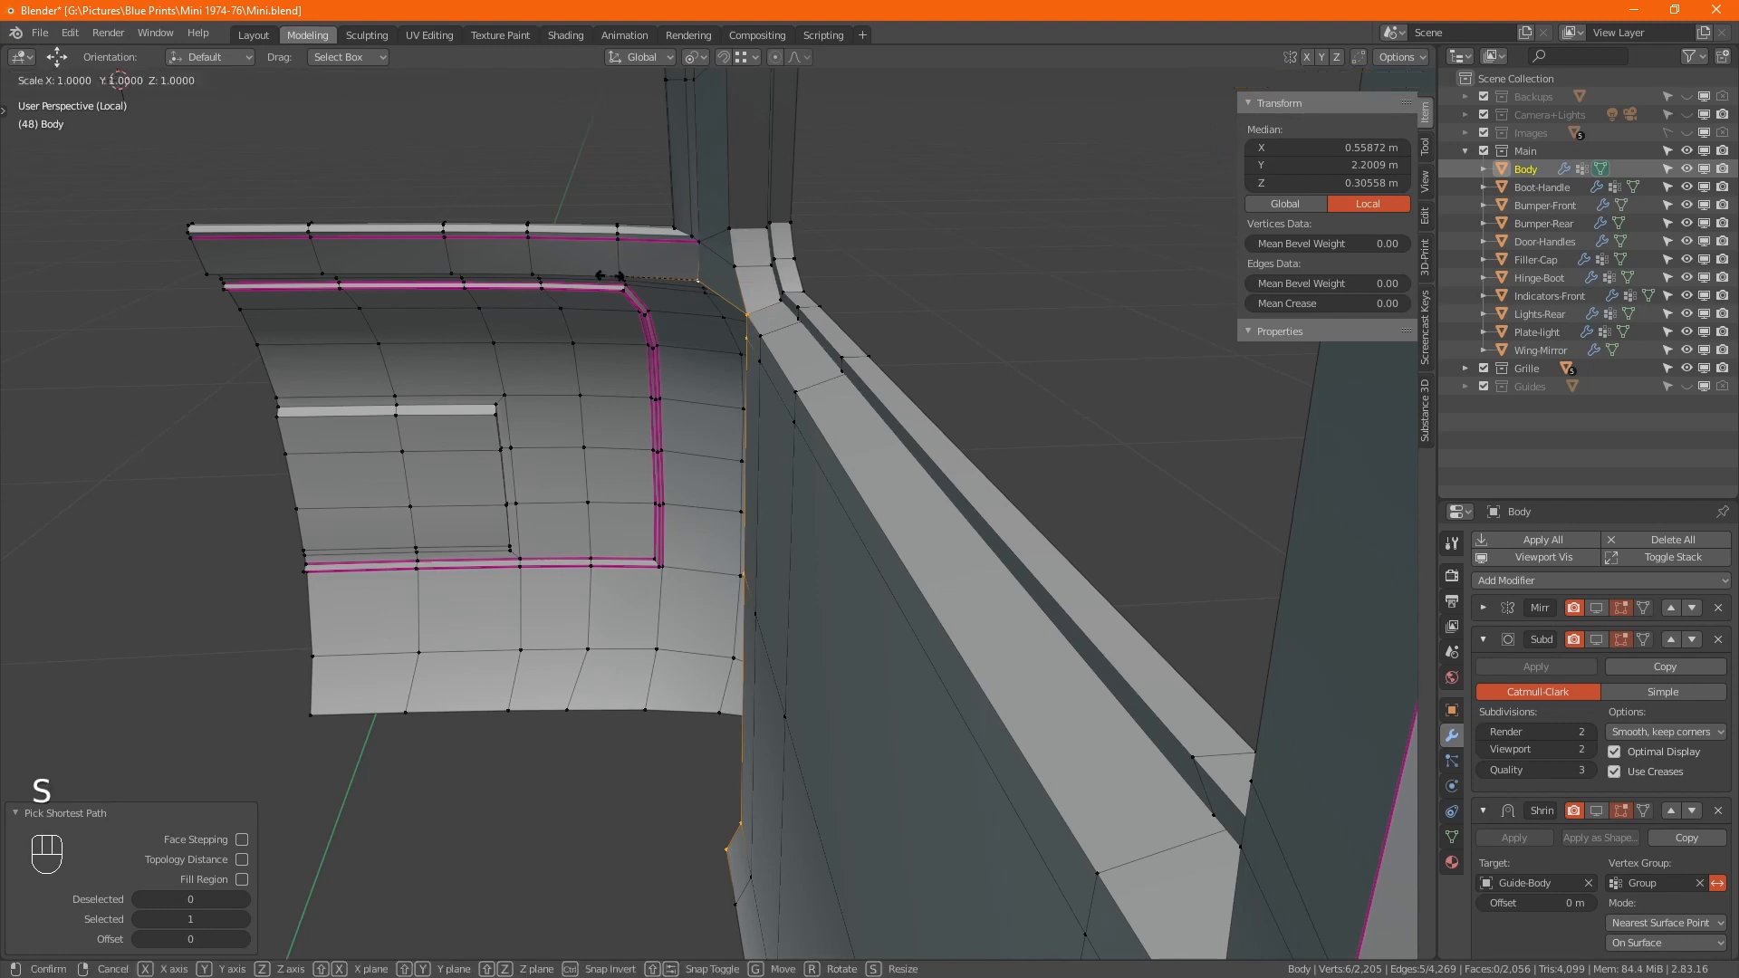
pyautogui.press('x')
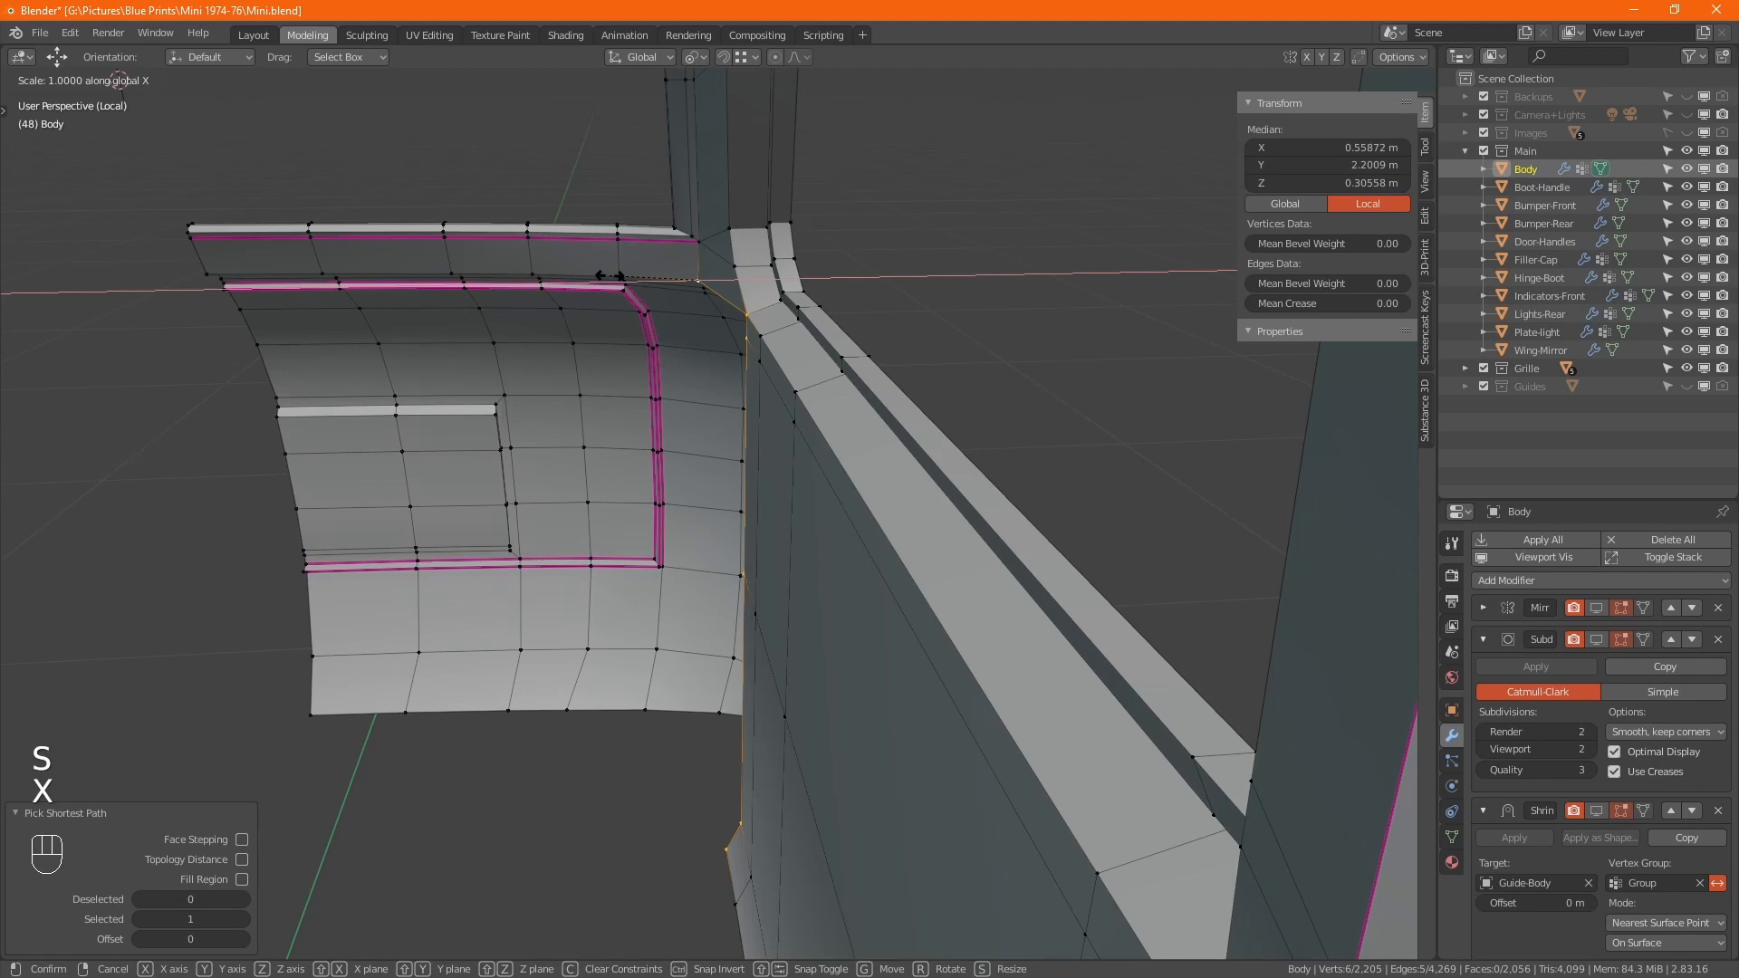
pyautogui.press('ctrl')
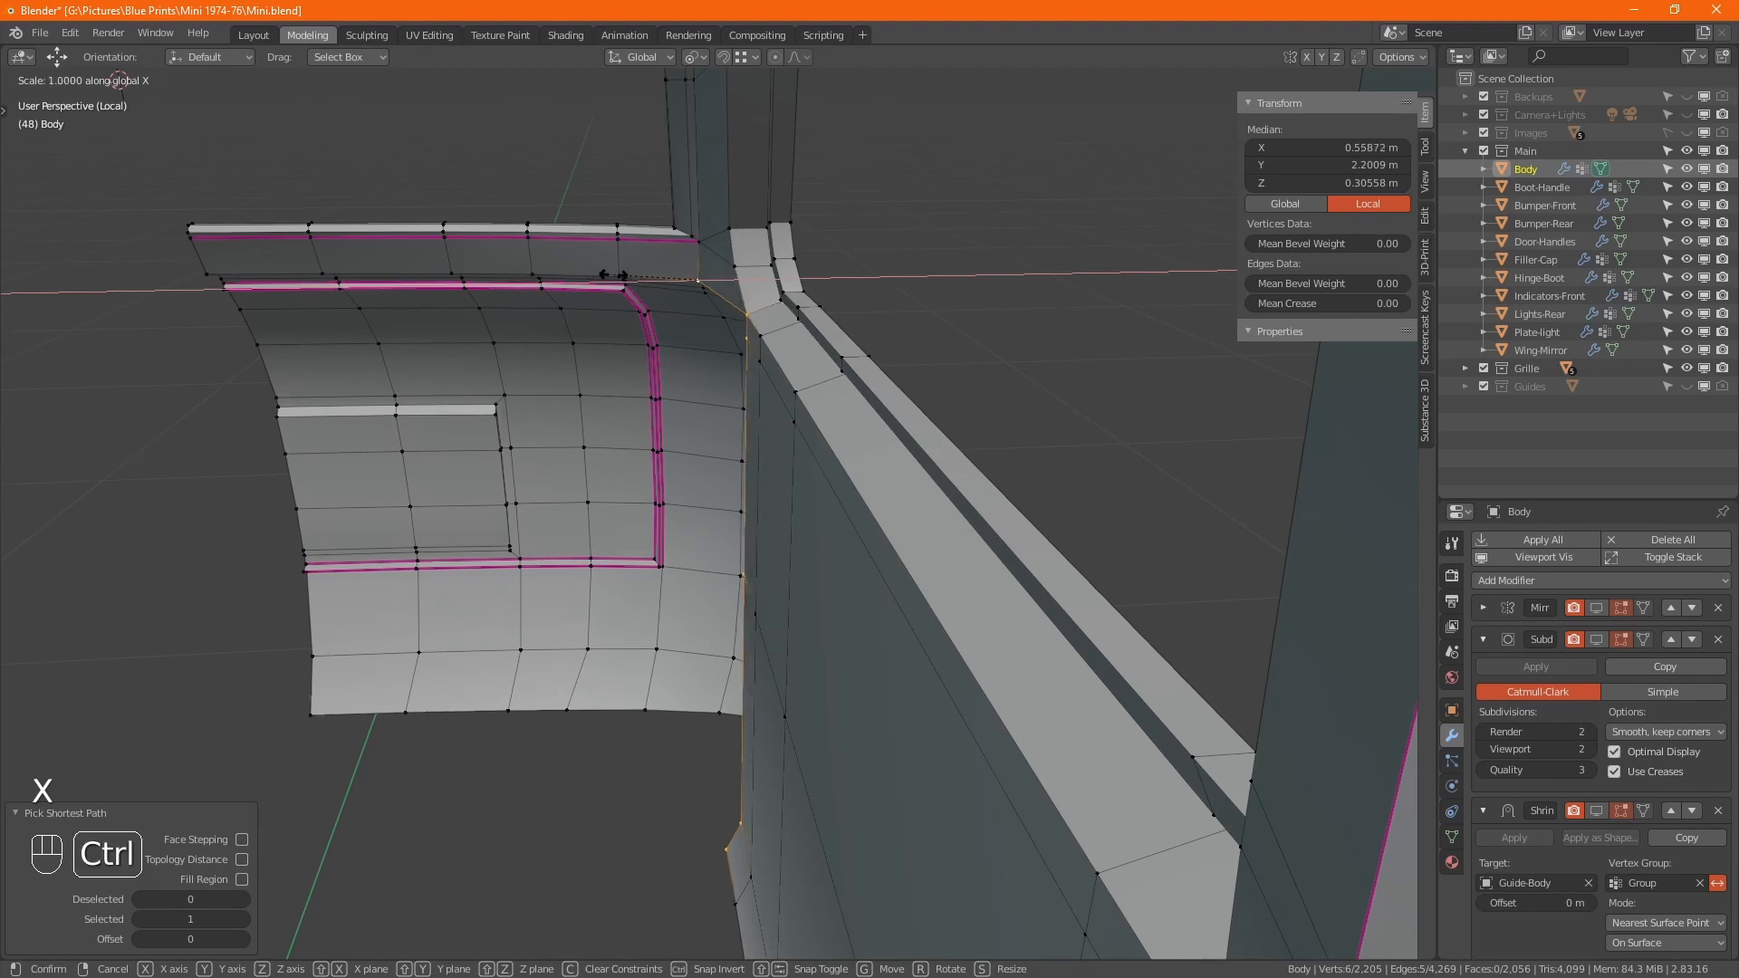
pyautogui.rightClick(632, 277)
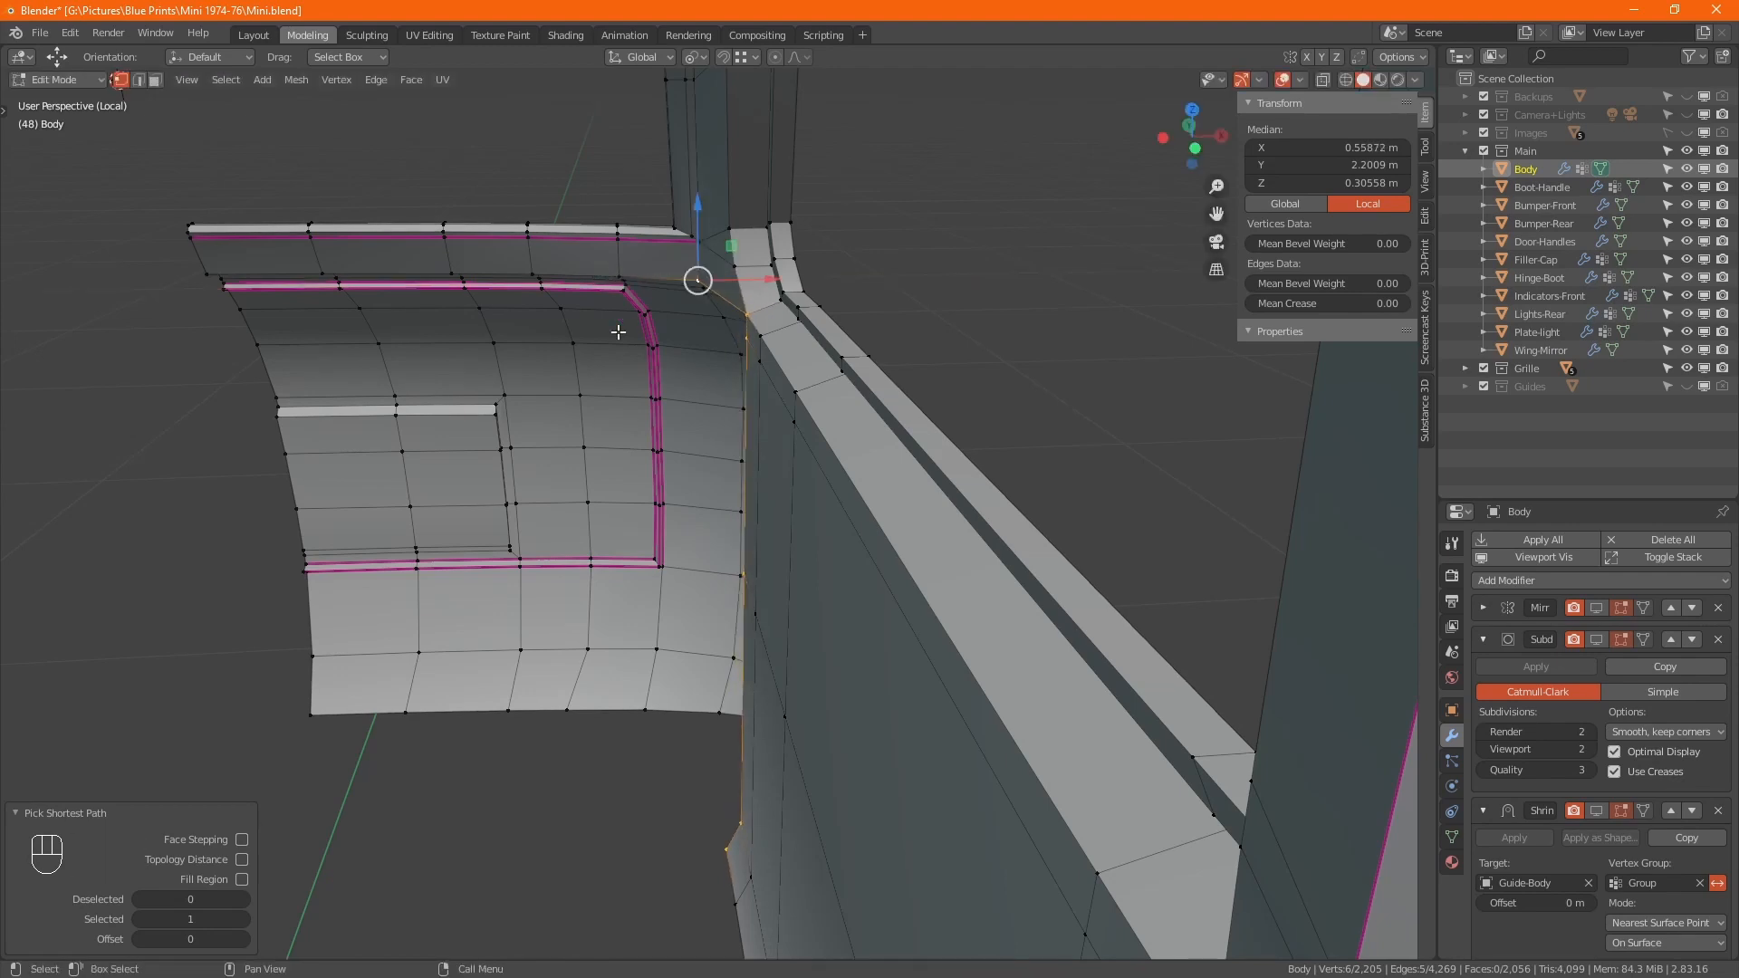
# - Extrude the selected edges about 0.084 m inward along X, snapped to a rear panel vertex, and flatten them along X with scale 0
pyautogui.press('e')
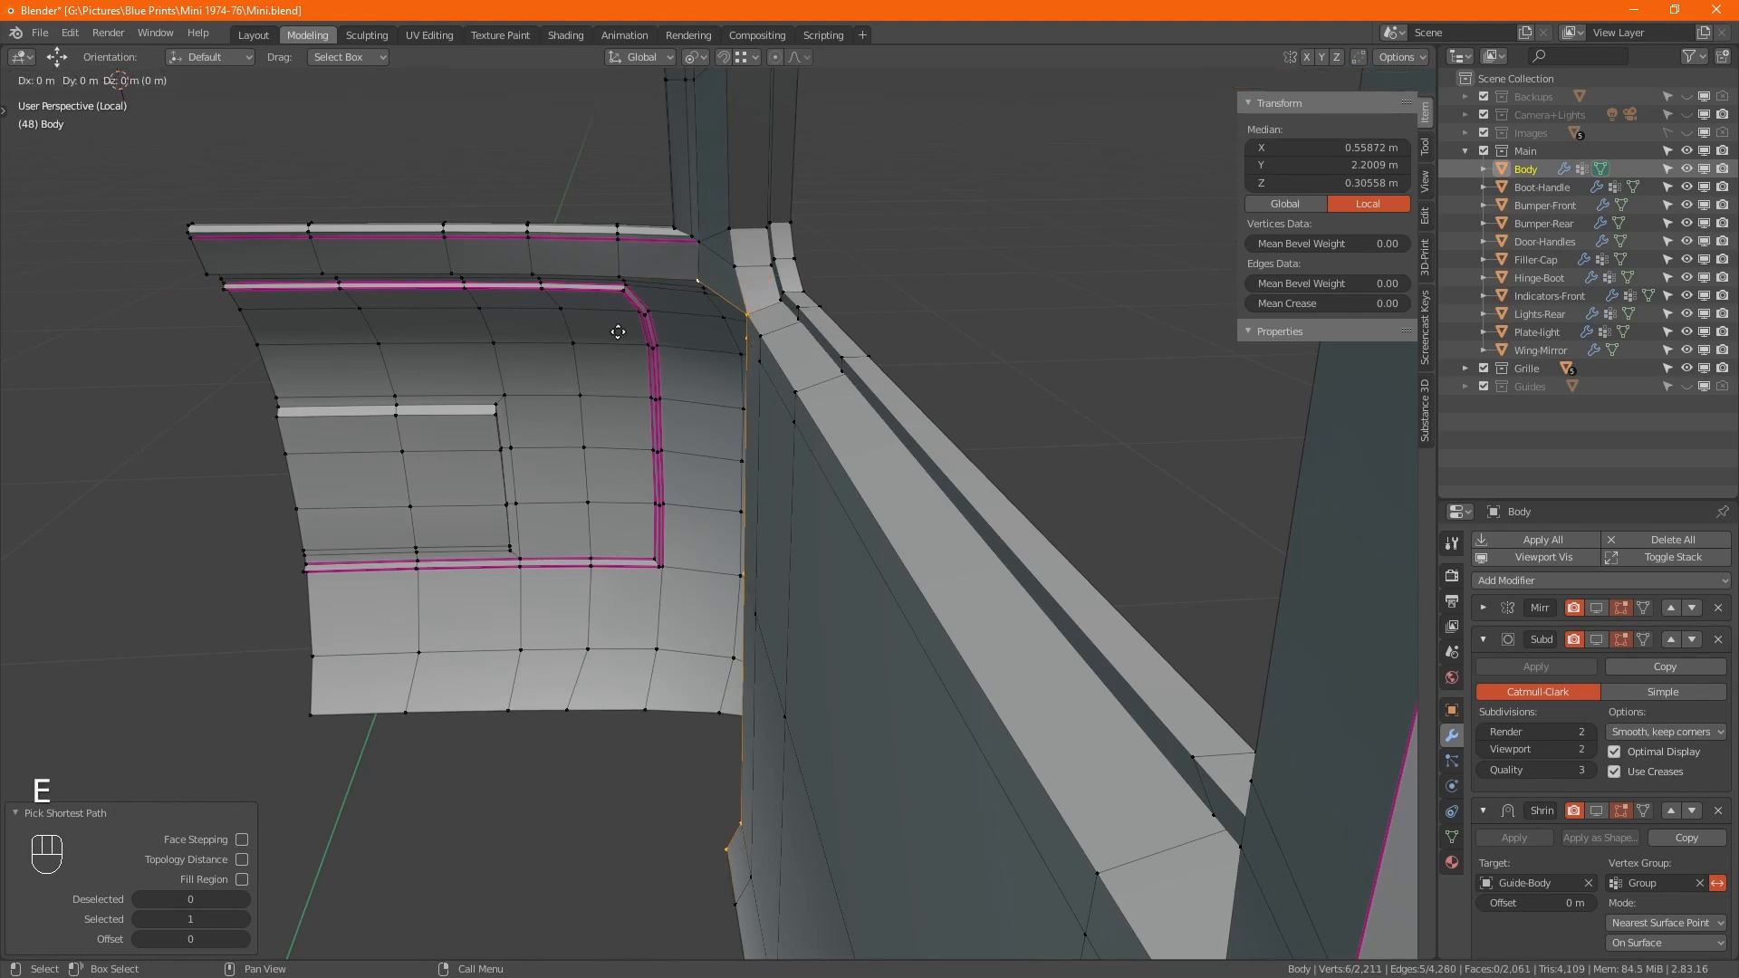
pyautogui.press('x')
pyautogui.press('ctrl')
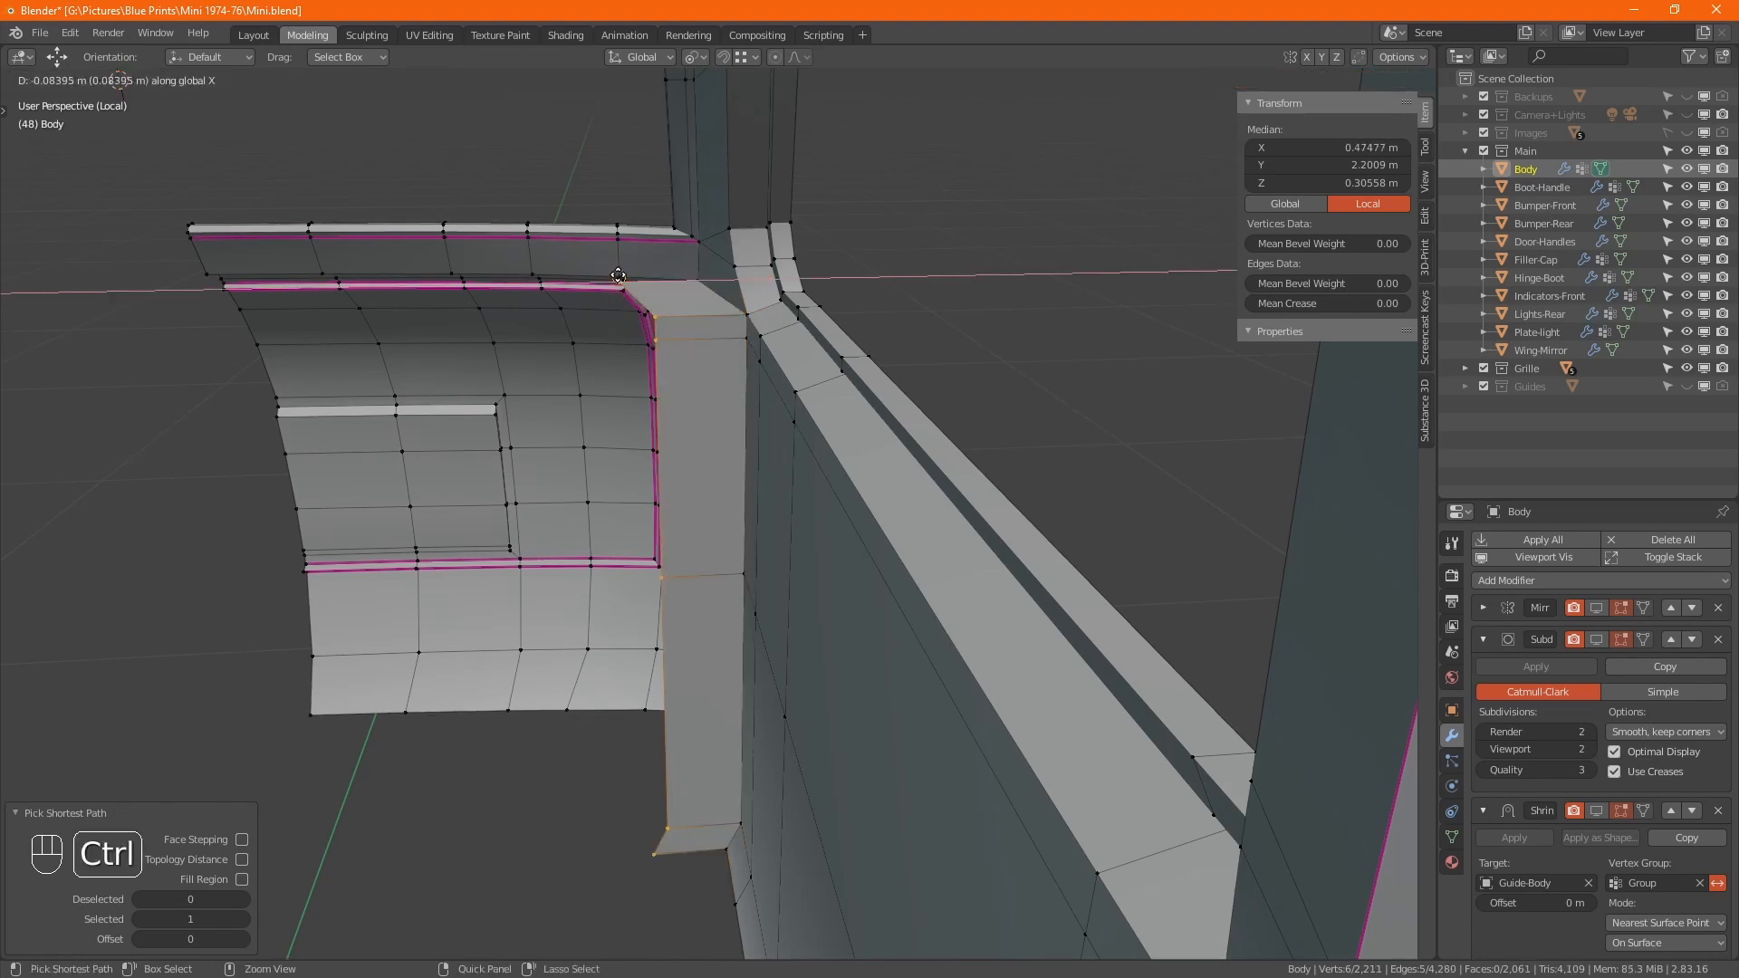
pyautogui.click(620, 276)
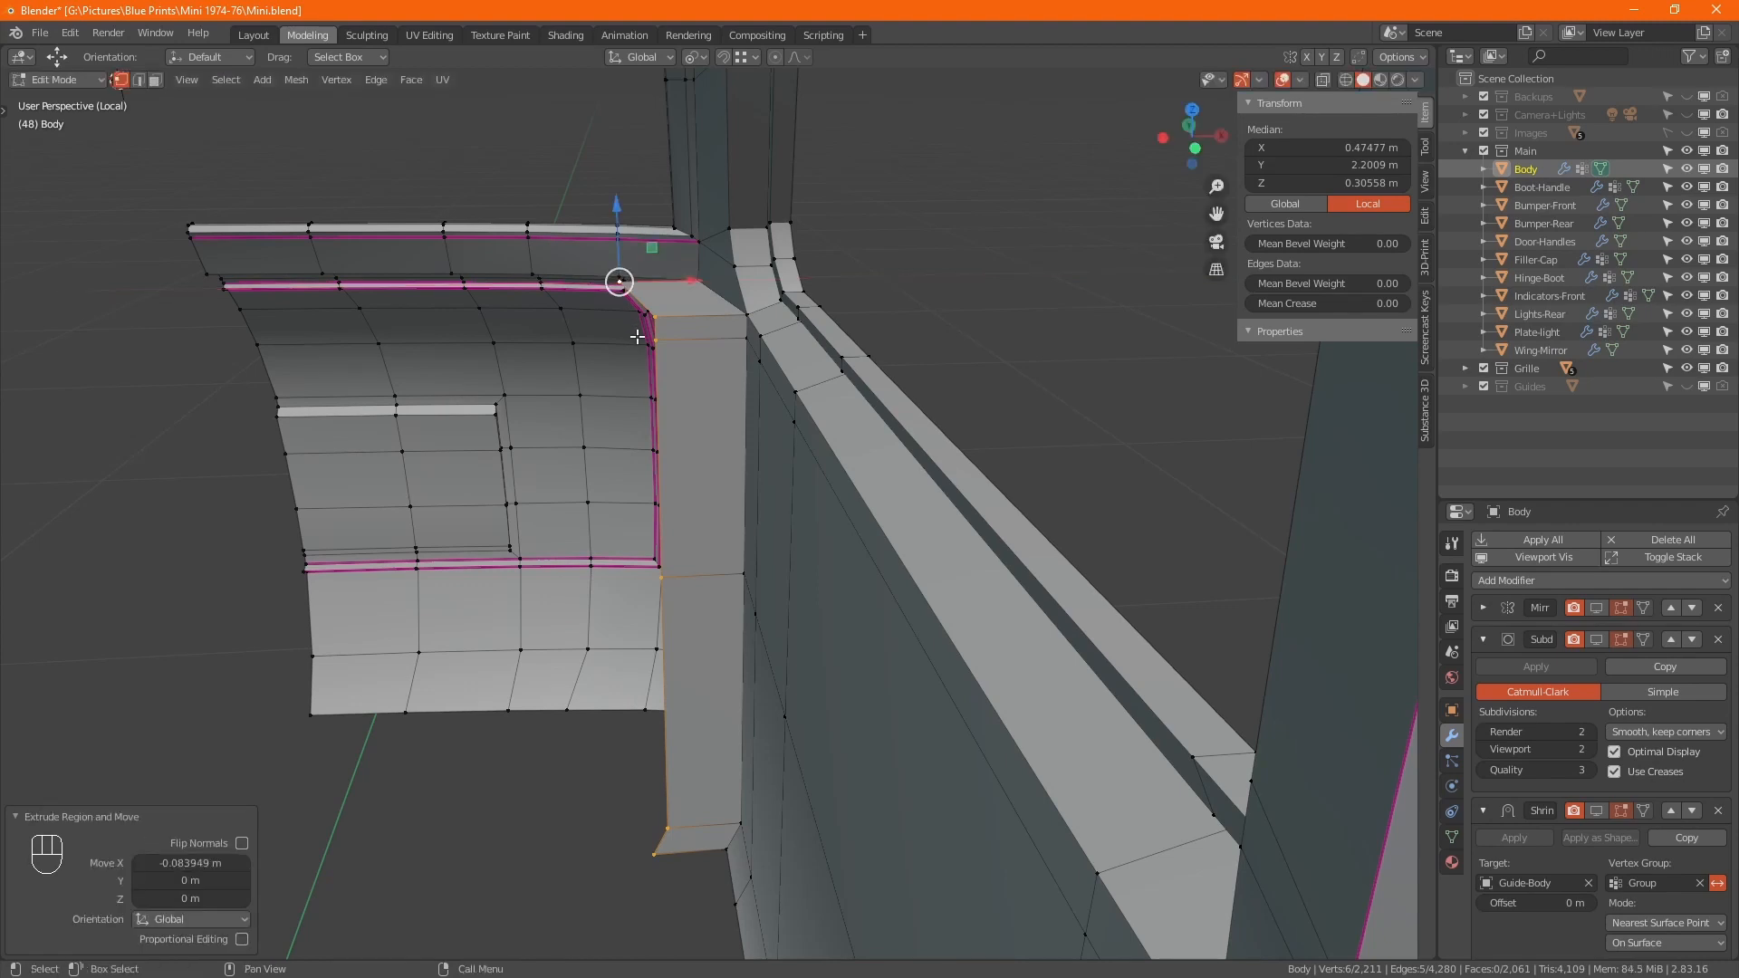
pyautogui.press('s')
pyautogui.press('x')
pyautogui.press('KP_0')
pyautogui.press('KP_Enter')
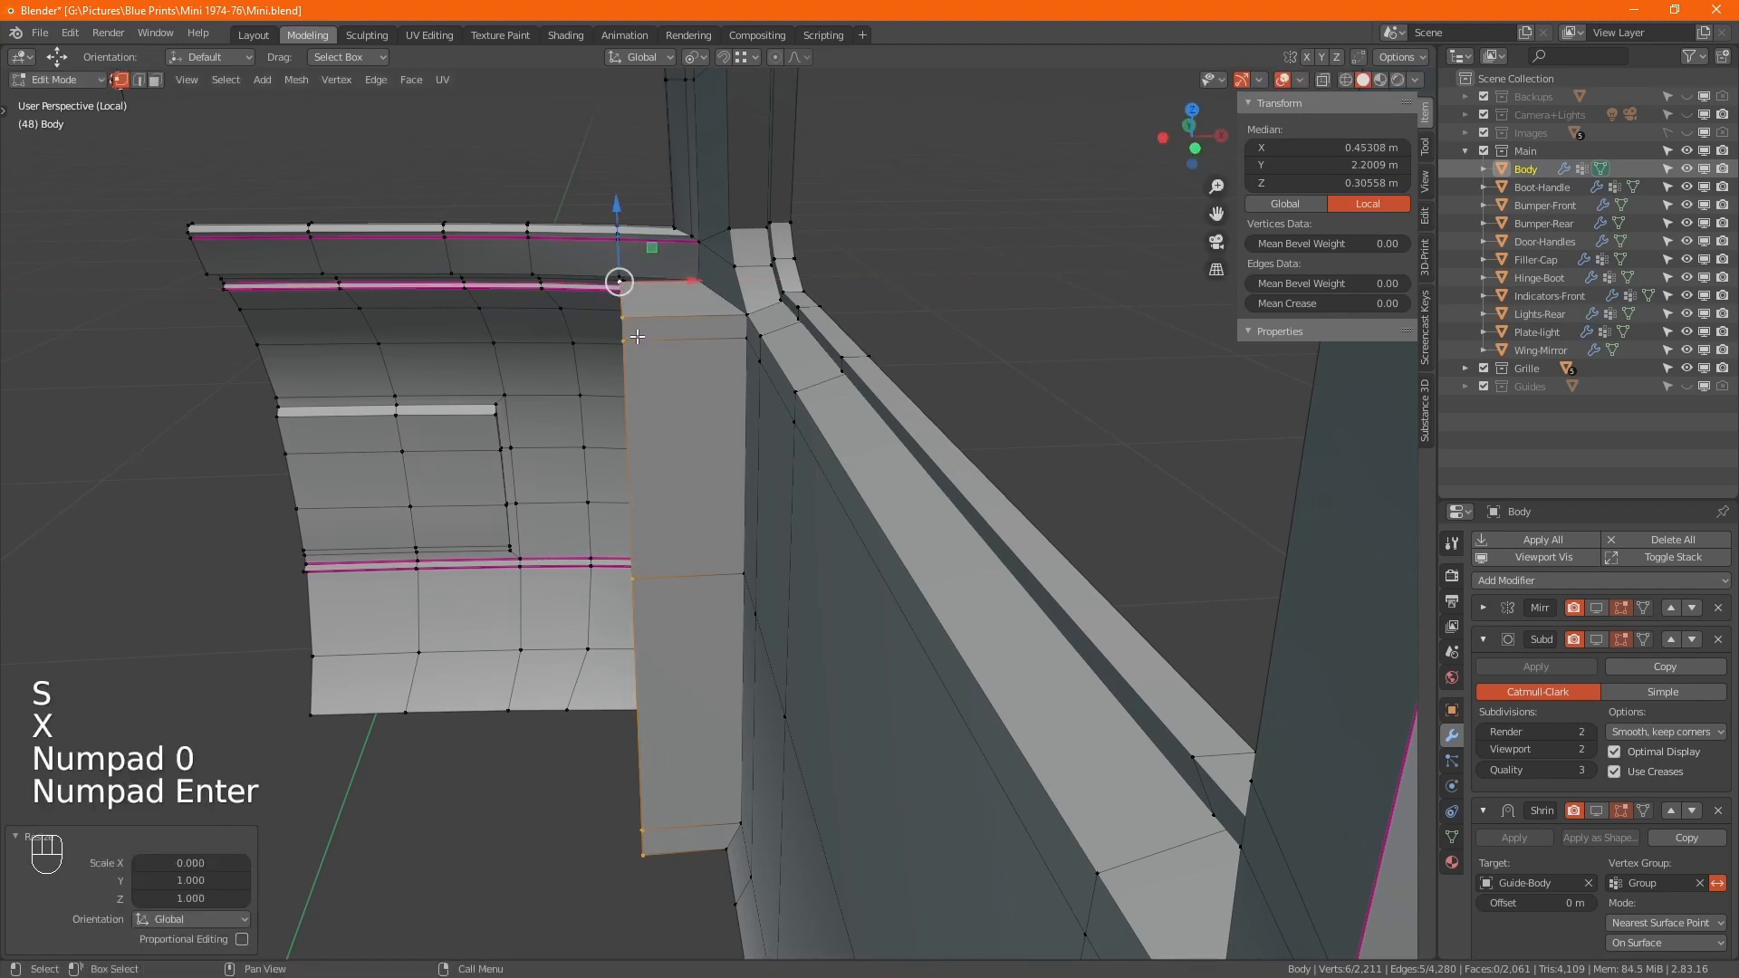
# - Extrude the strip's inner edges inward along X twice, about 0.095 m and 0.089 m, snapping each to the next rear panel vertices
pyautogui.keyDown('alt'); pyautogui.moveTo(637, 336); pyautogui.dragTo(556, 460); pyautogui.keyUp('alt')
pyautogui.keyDown('alt'); pyautogui.moveTo(561, 413); pyautogui.dragTo(549, 366, button='middle'); pyautogui.keyUp('alt')
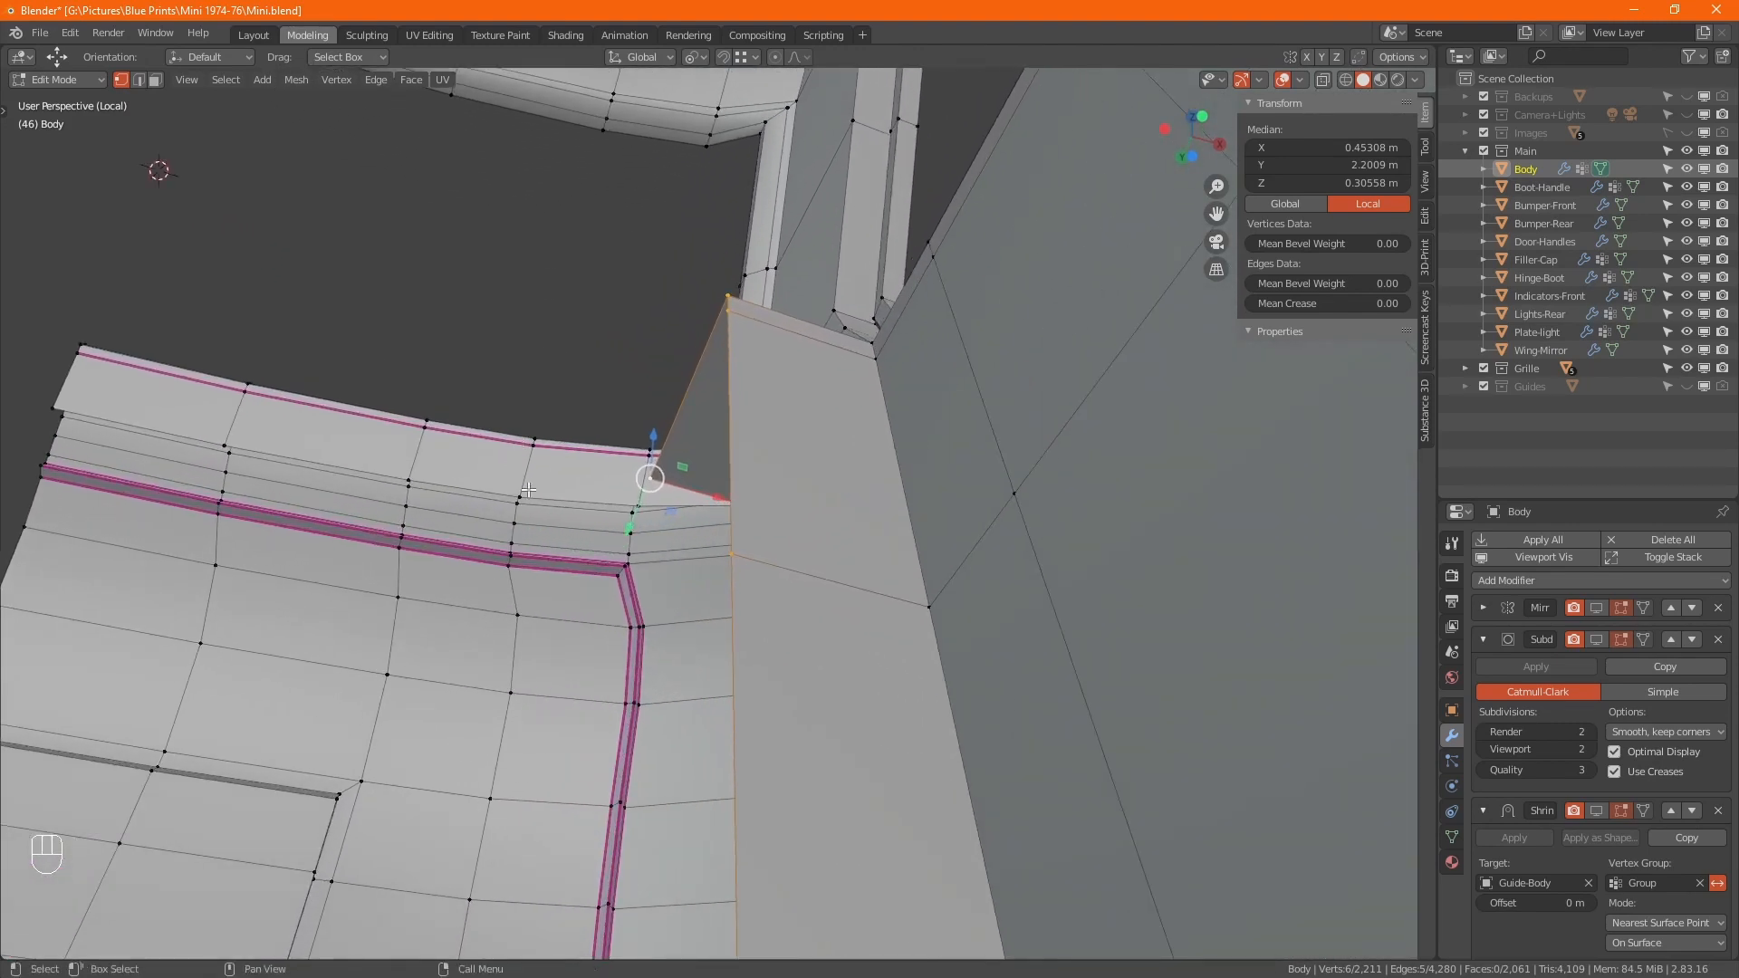
pyautogui.press('e')
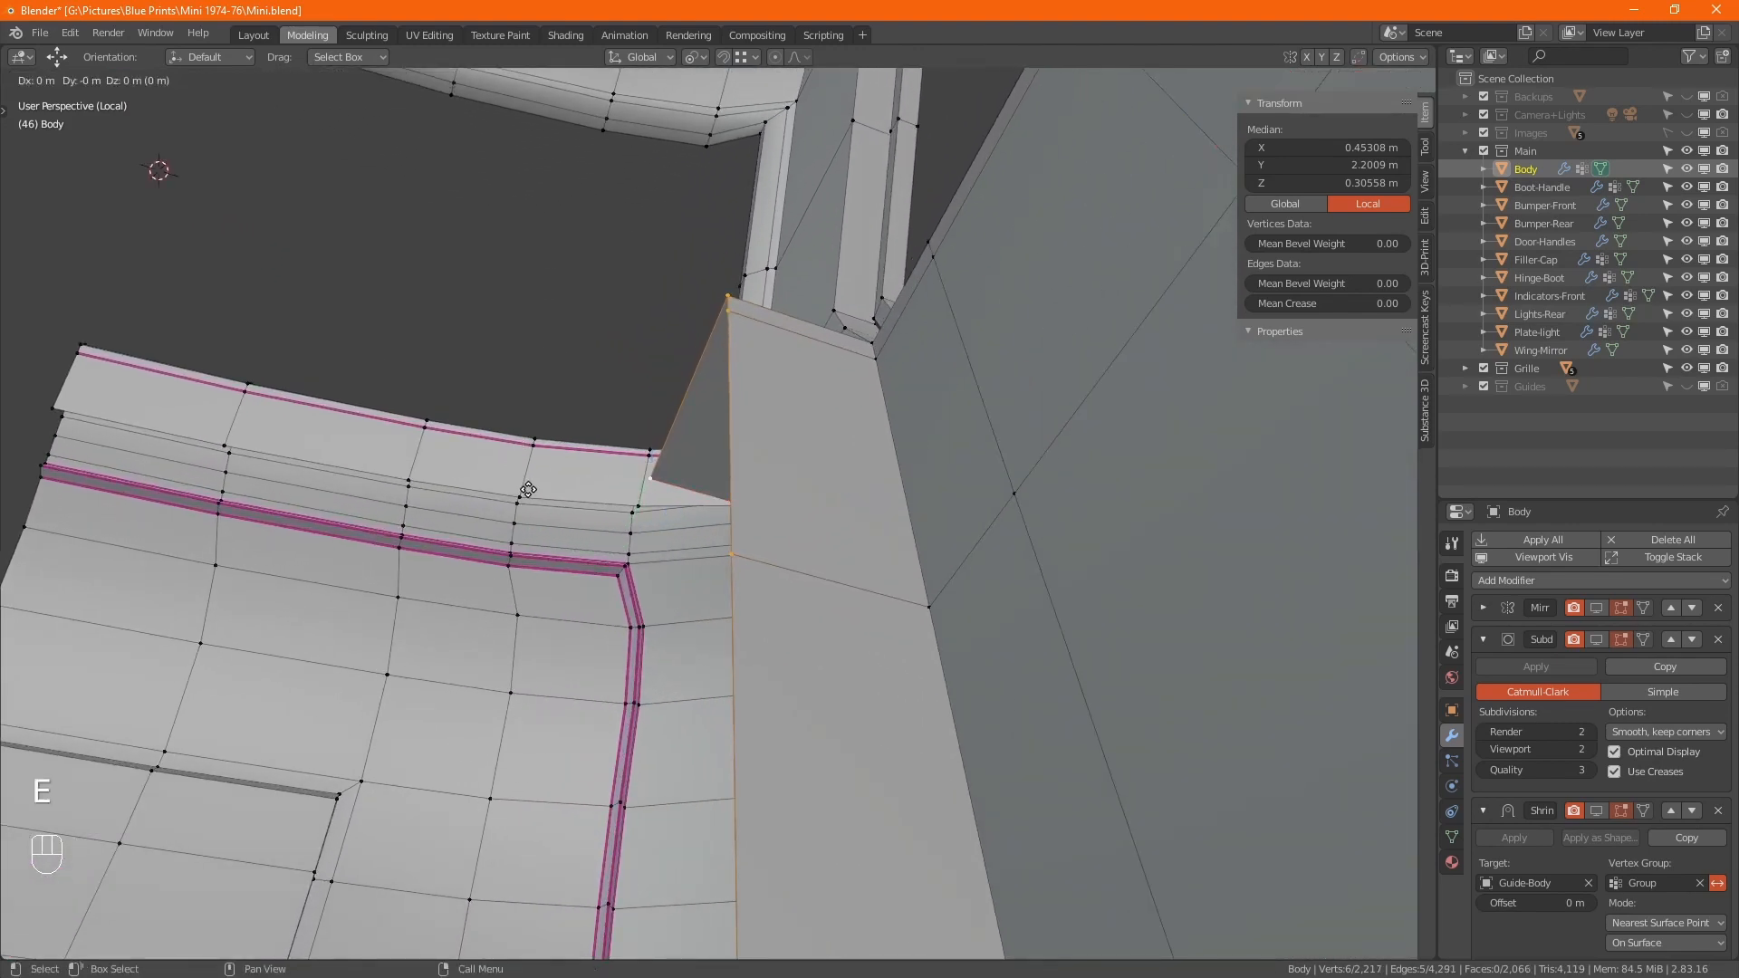
pyautogui.press('x')
pyautogui.press('ctrl')
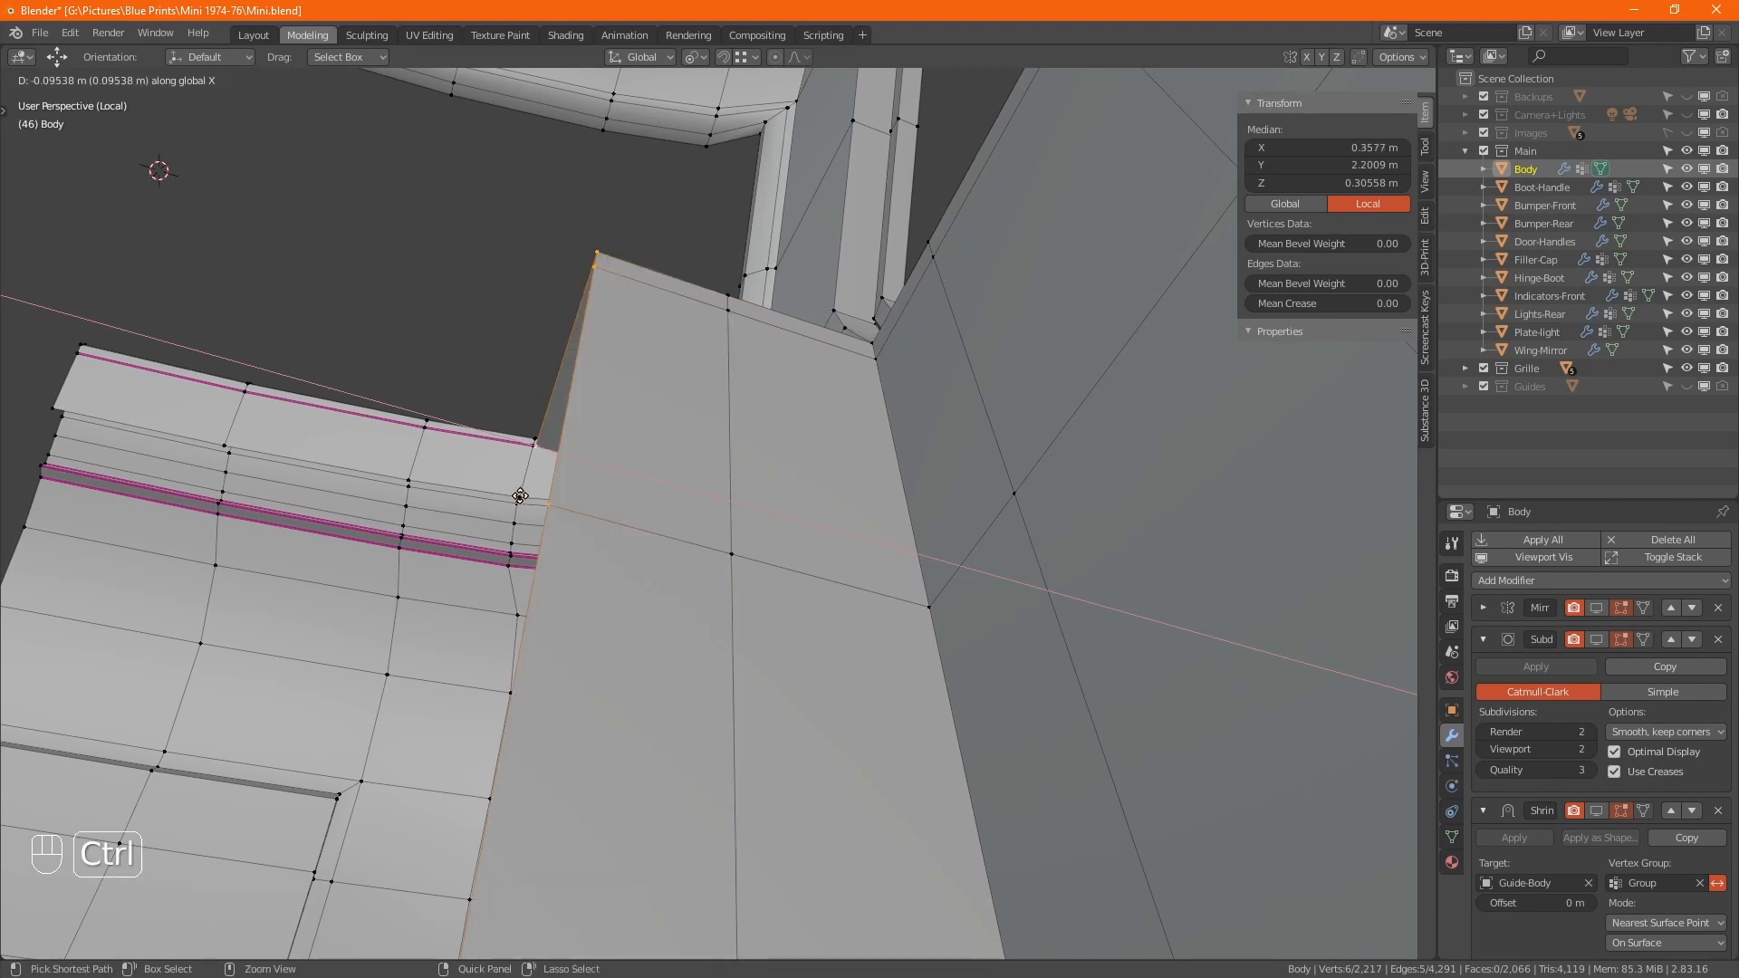
pyautogui.keyDown('ctrl'); pyautogui.click(520, 496); pyautogui.keyUp('ctrl')
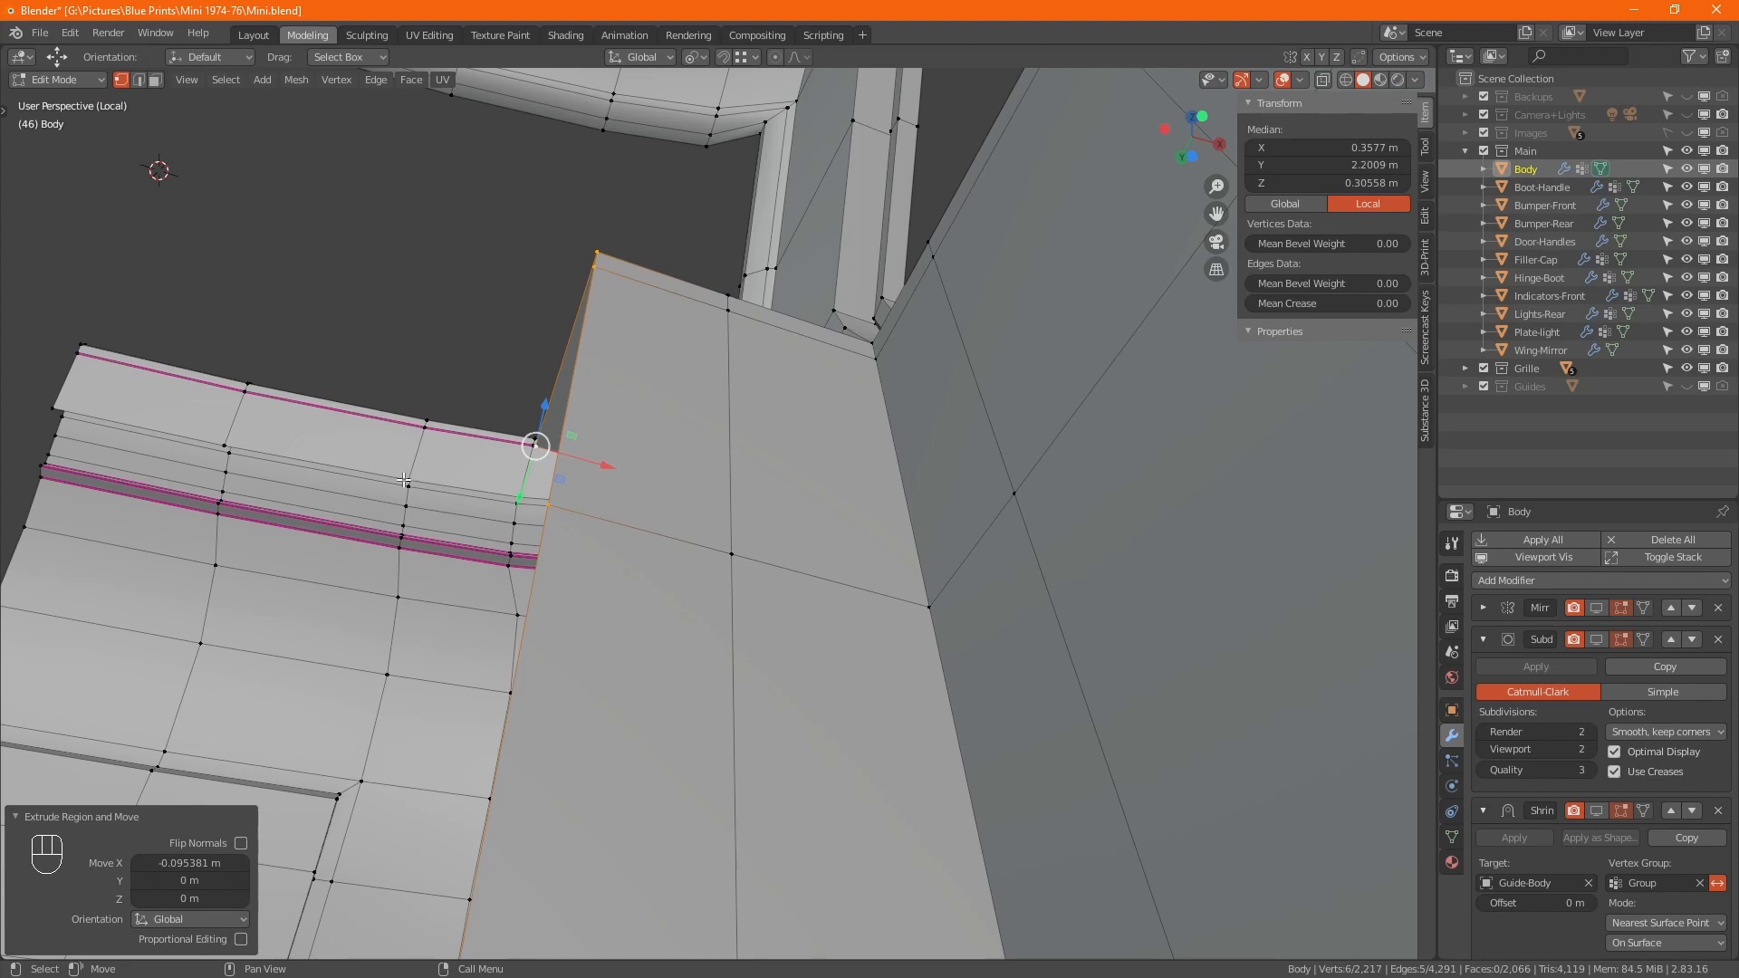
pyautogui.press('e')
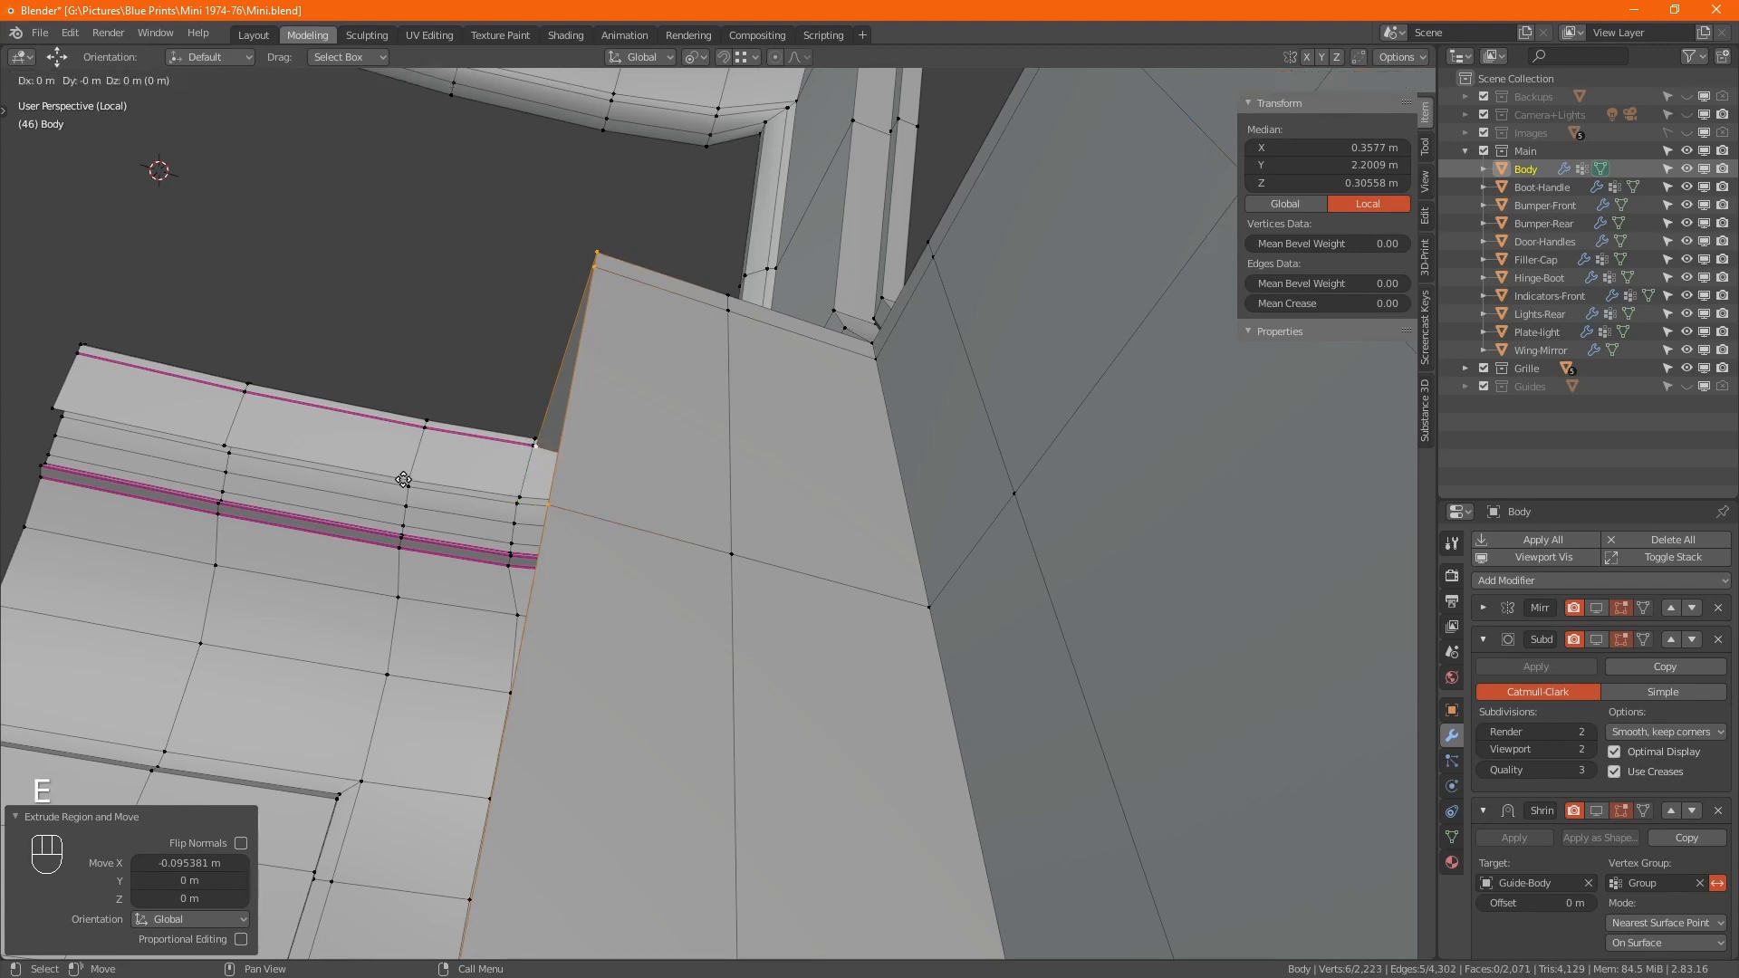
pyautogui.press('x')
pyautogui.keyDown('ctrl'); pyautogui.click(407, 479); pyautogui.keyUp('ctrl')
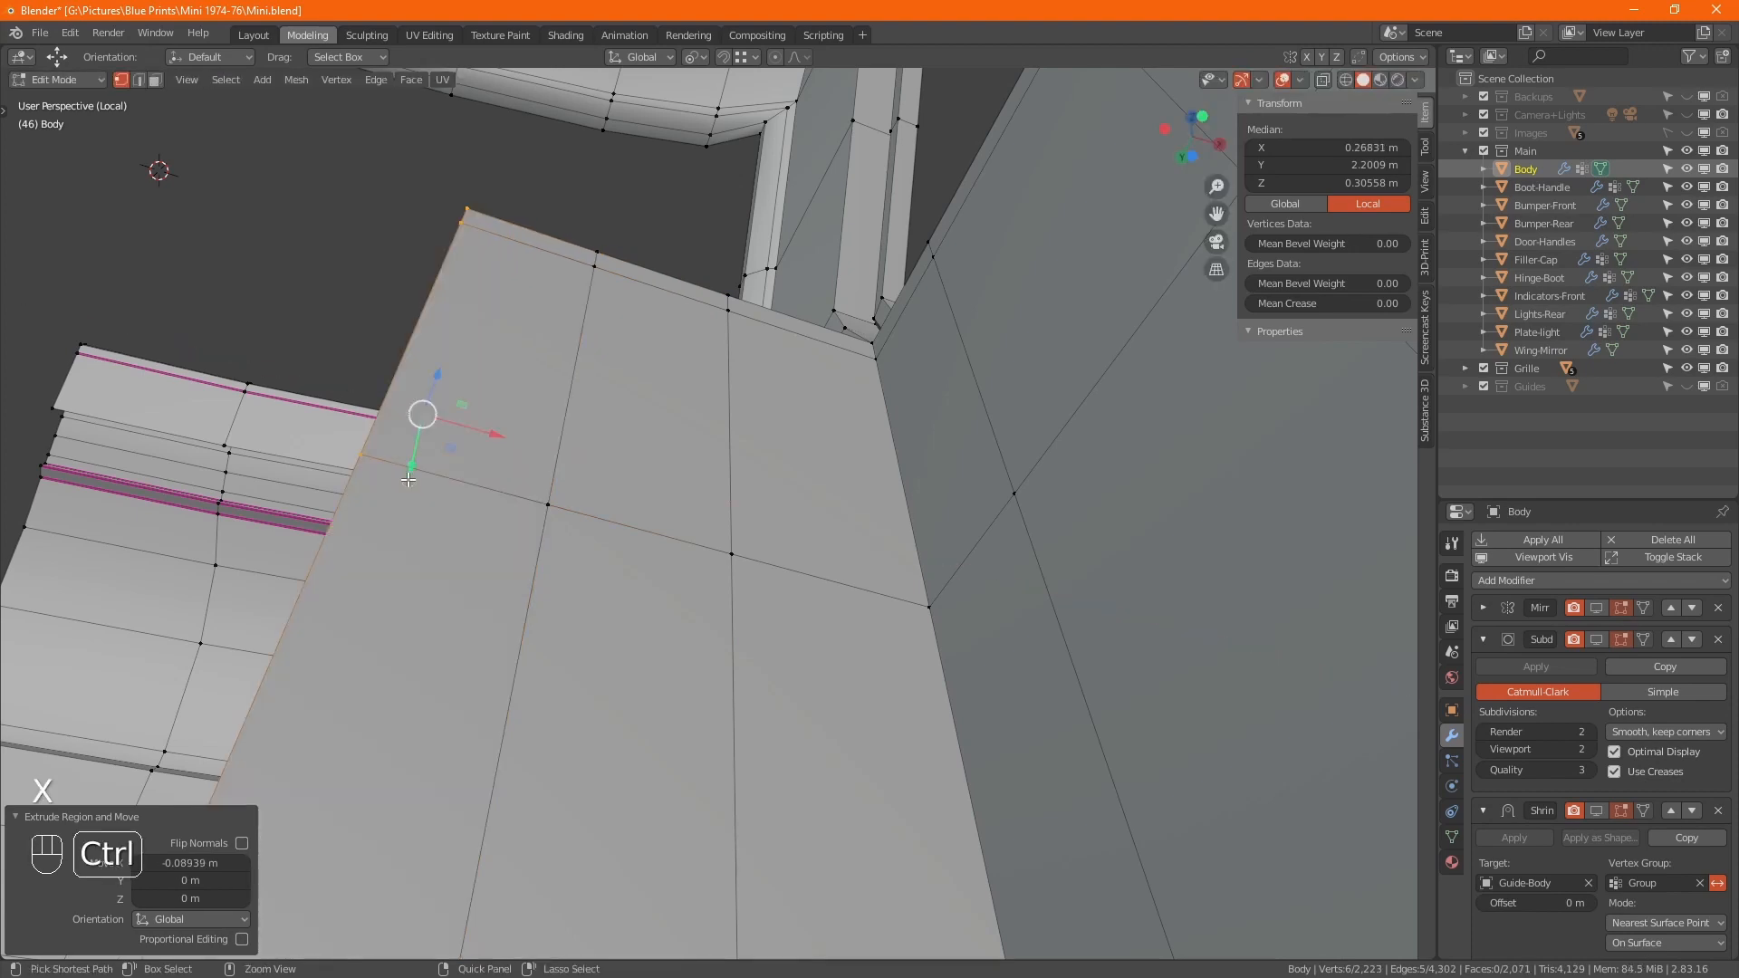
# - Extrude the inner edges another 0.143 m or so inward along X, snapped to the rear panel's next vertex column
pyautogui.hotkey('alt', 'z')
pyautogui.keyDown('alt'); pyautogui.moveTo(392, 514); pyautogui.dragTo(432, 530, button='middle'); pyautogui.keyUp('alt')
pyautogui.moveTo(580, 538); pyautogui.dragTo(719, 559, button='middle')
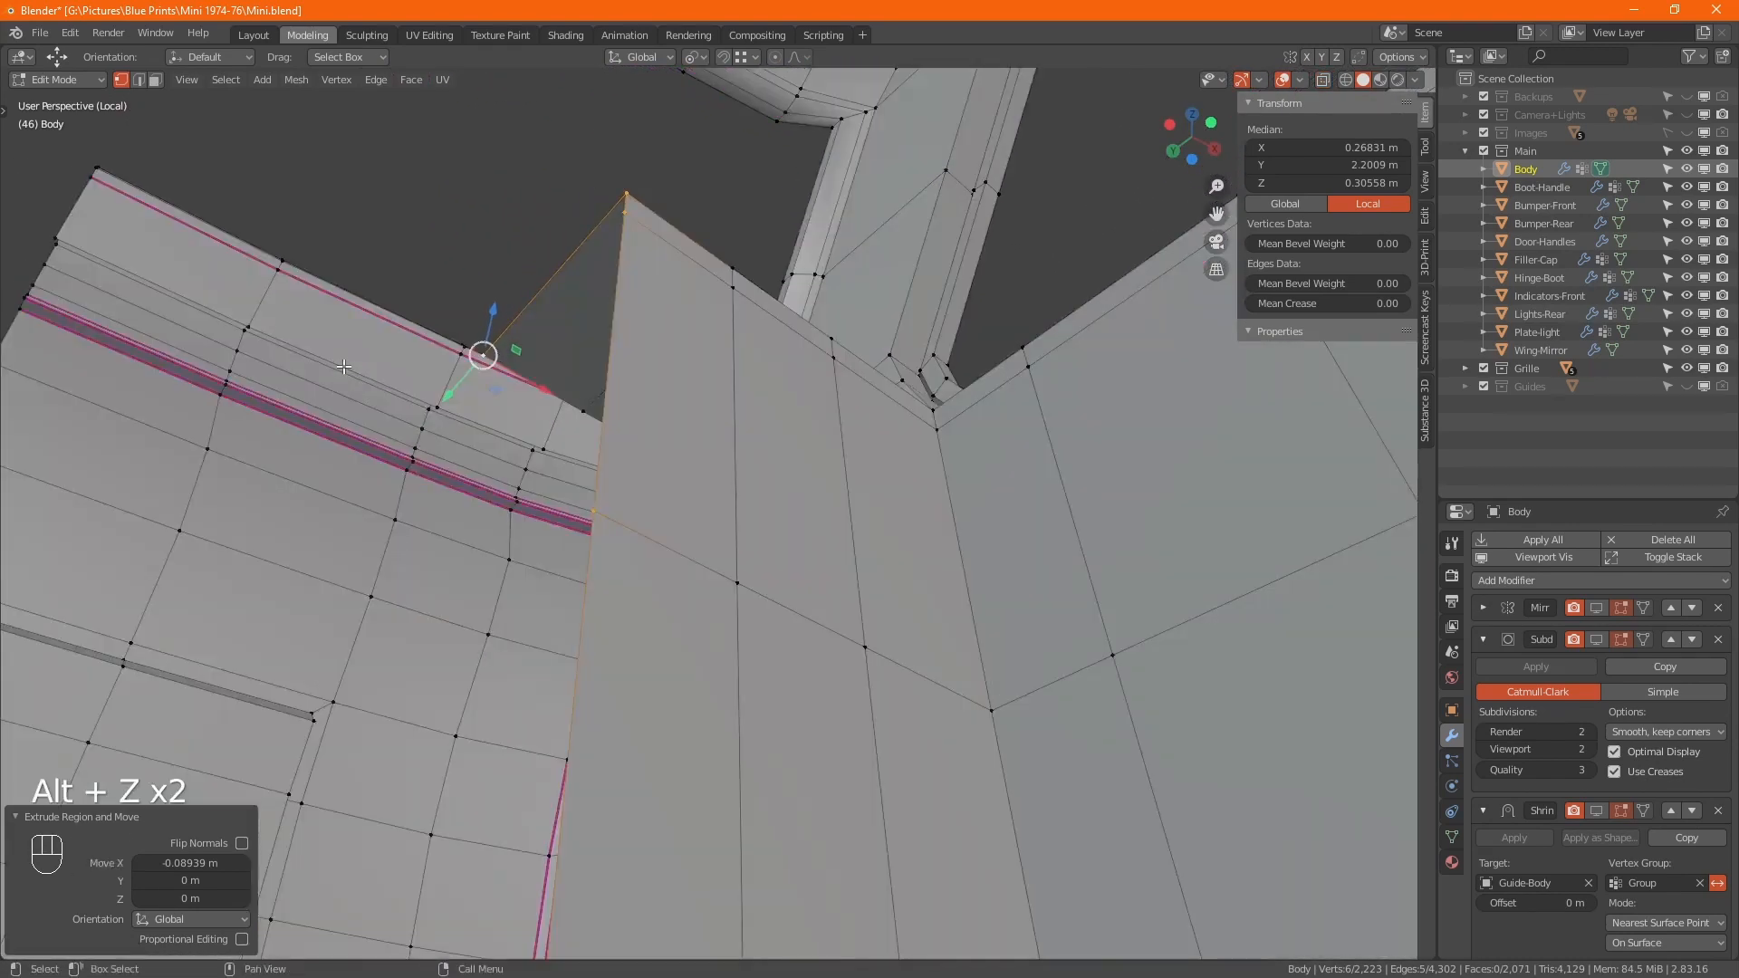
pyautogui.hotkey('alt', 'z')
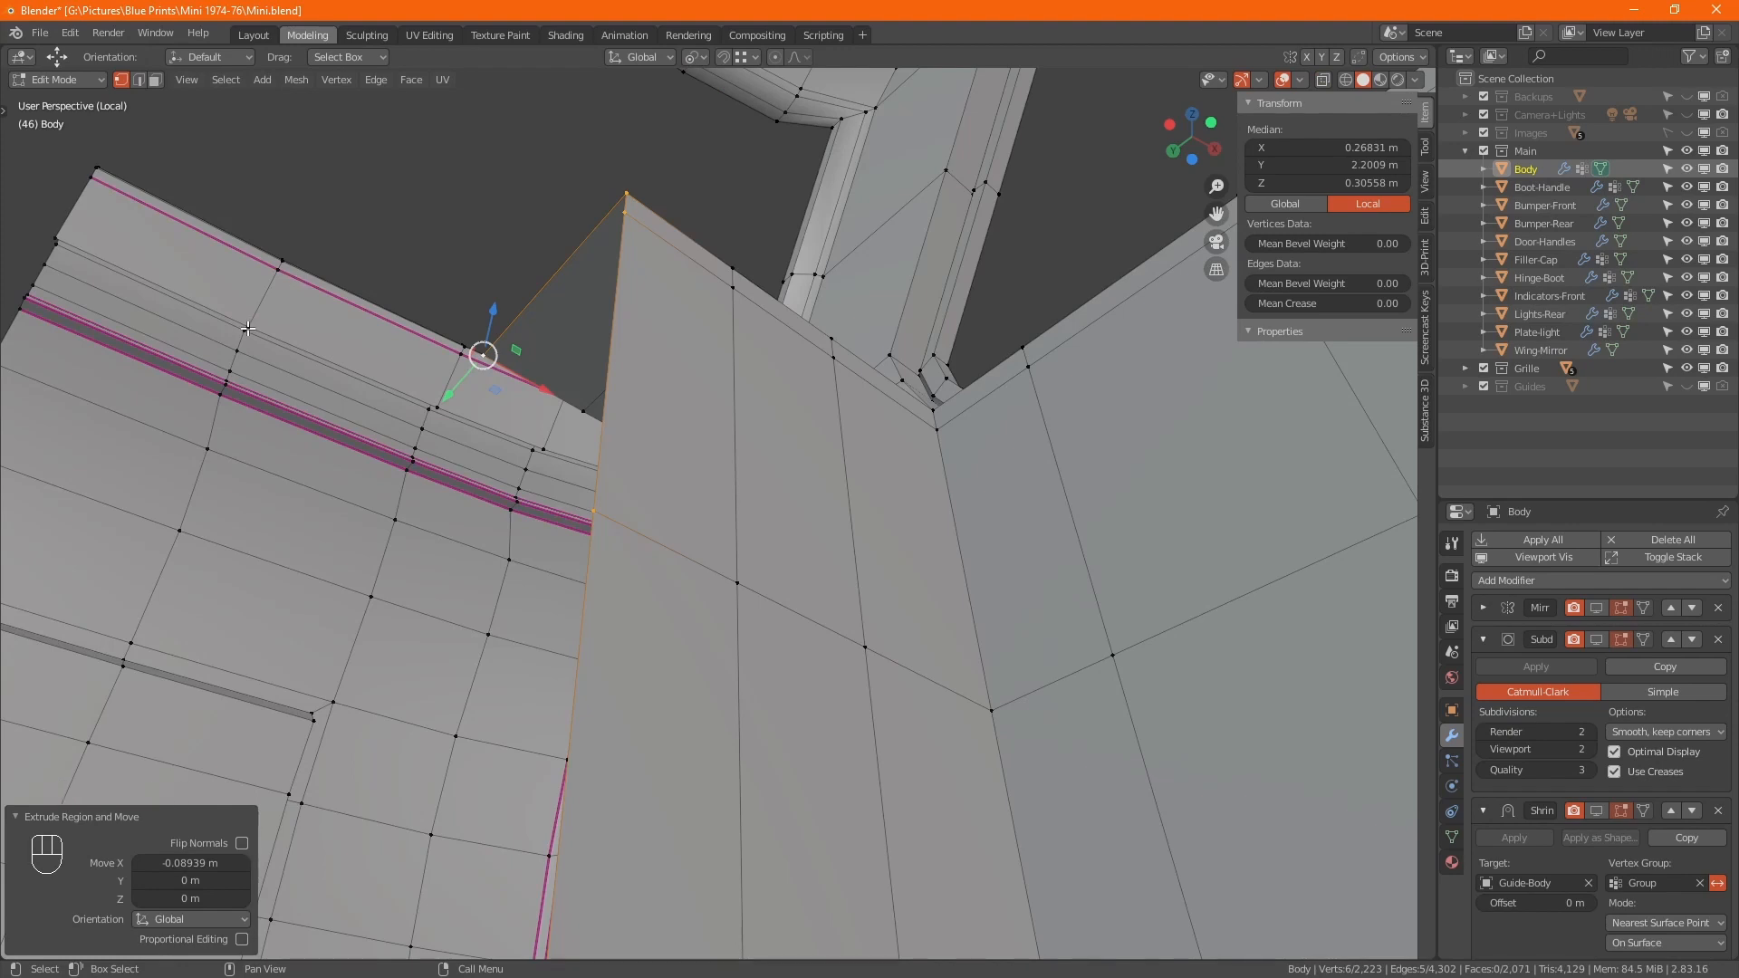
pyautogui.press('e')
pyautogui.press('x')
pyautogui.press('ctrl')
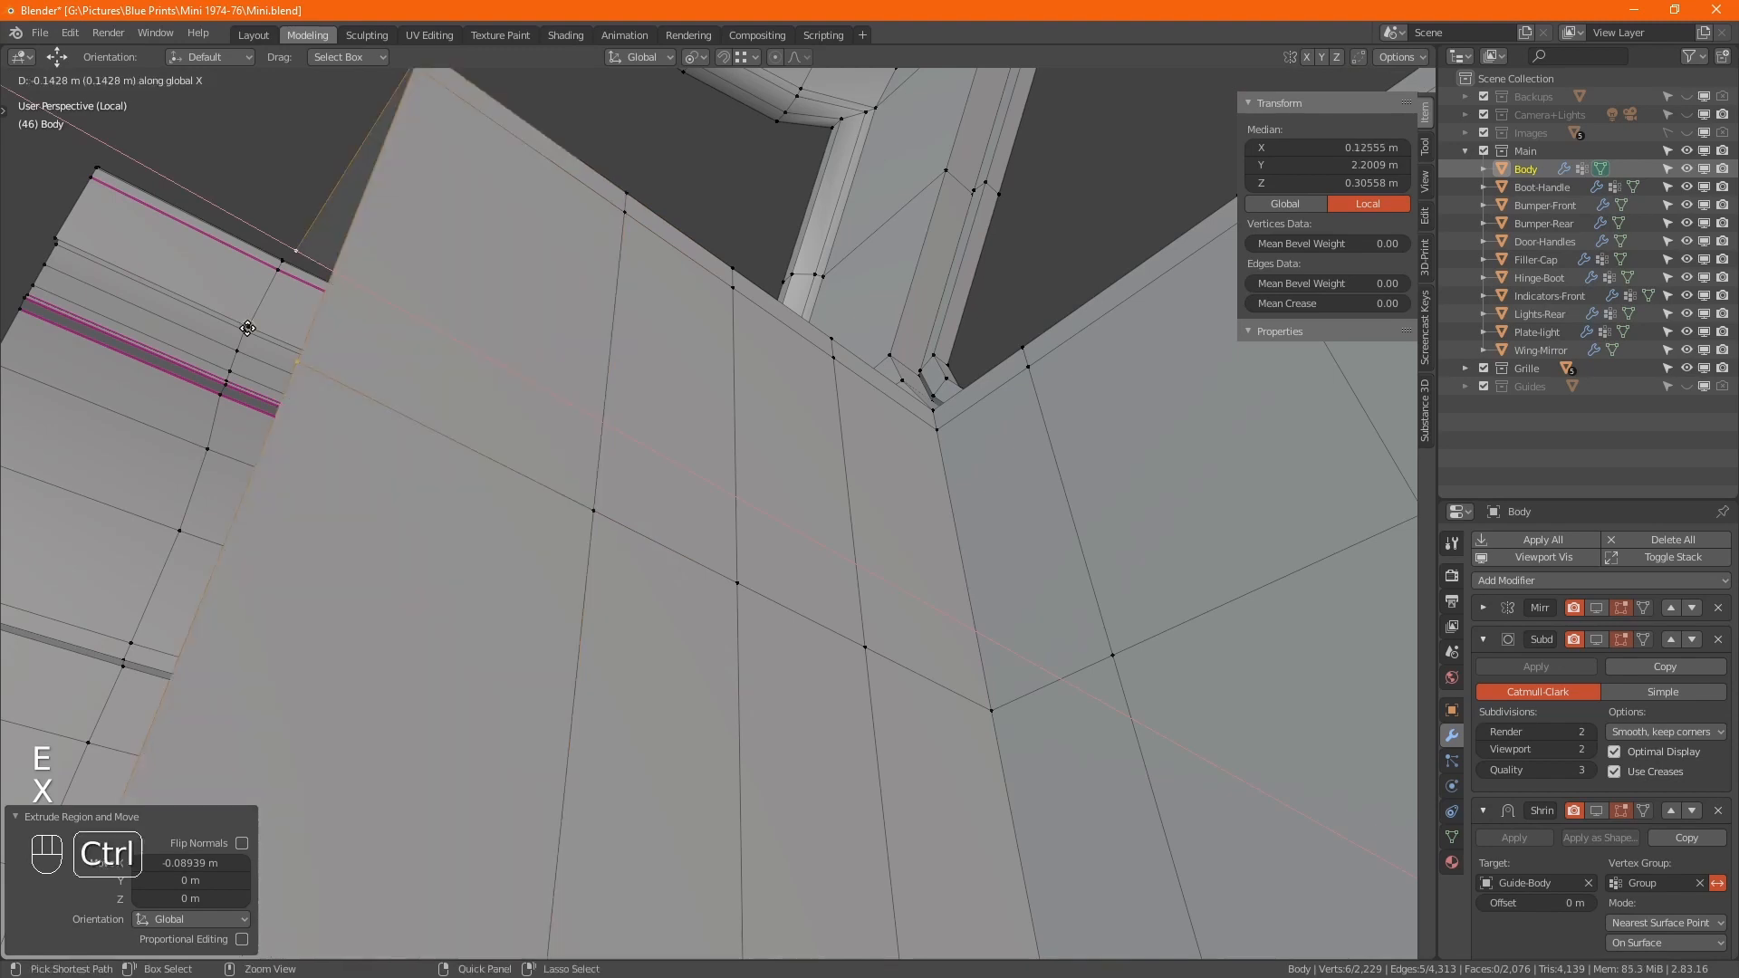
pyautogui.click(248, 328)
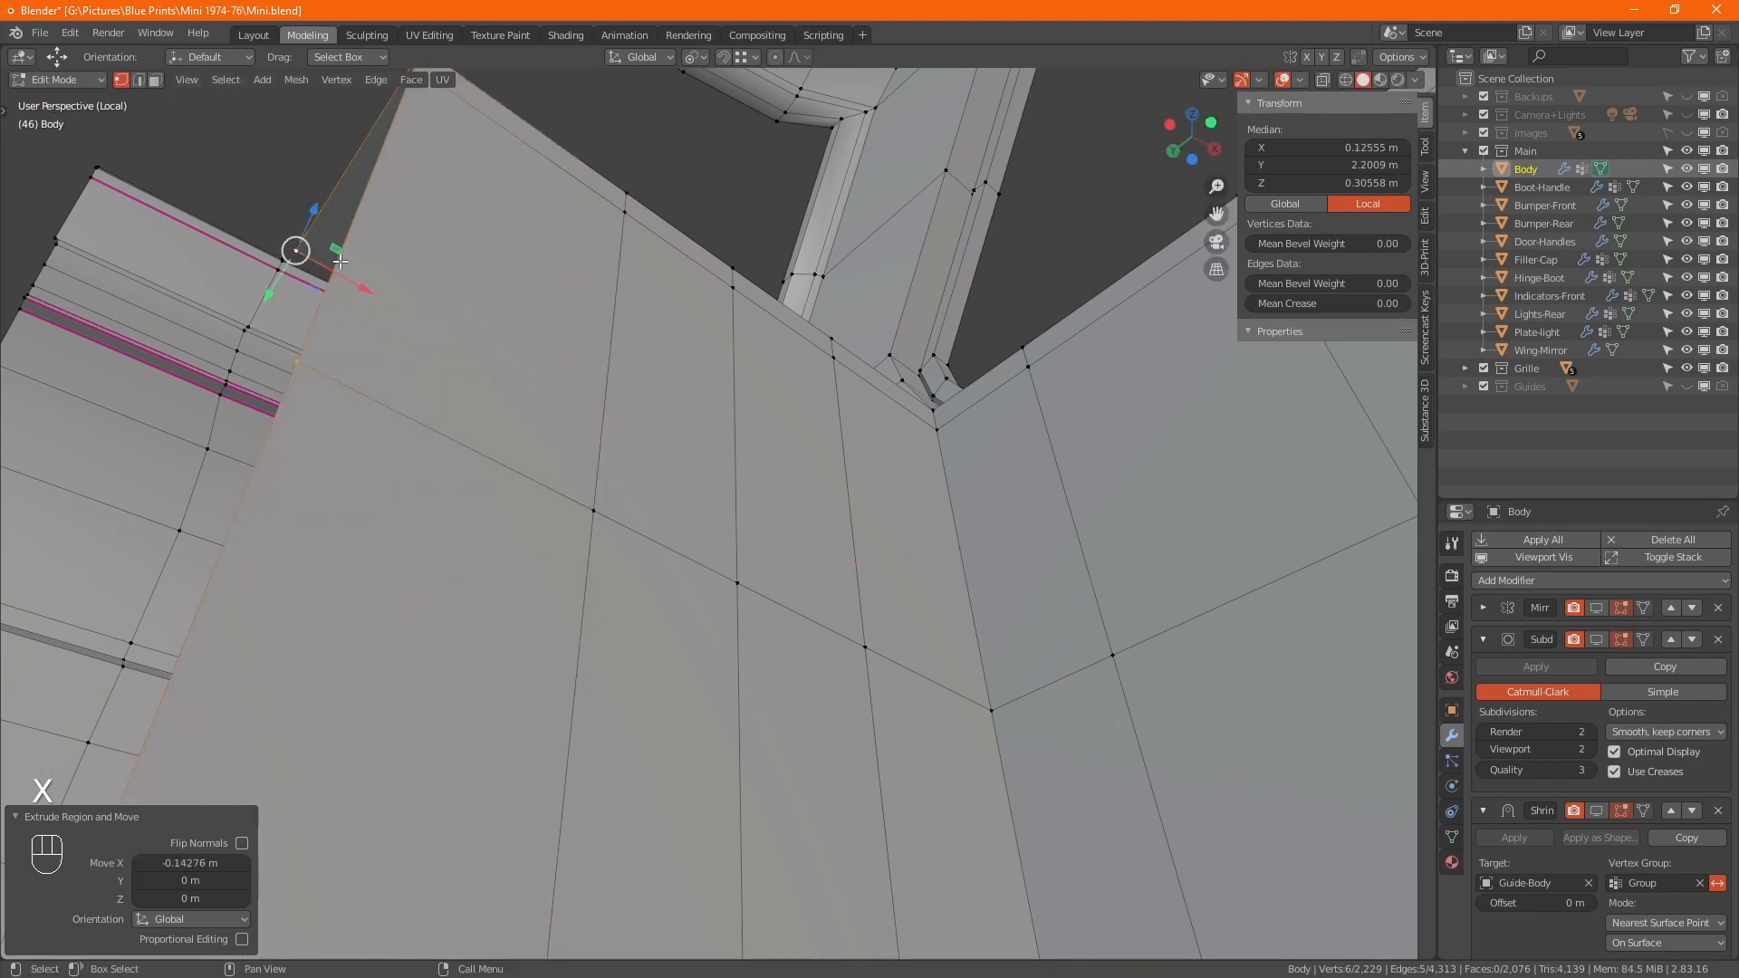
# - Show the Mirror modifier in the viewport and extrude the inner edges along X up to the mirror centreline
pyautogui.keyDown('shift'); pyautogui.moveTo(356, 296); pyautogui.dragTo(457, 325, button='middle'); pyautogui.keyUp('shift')
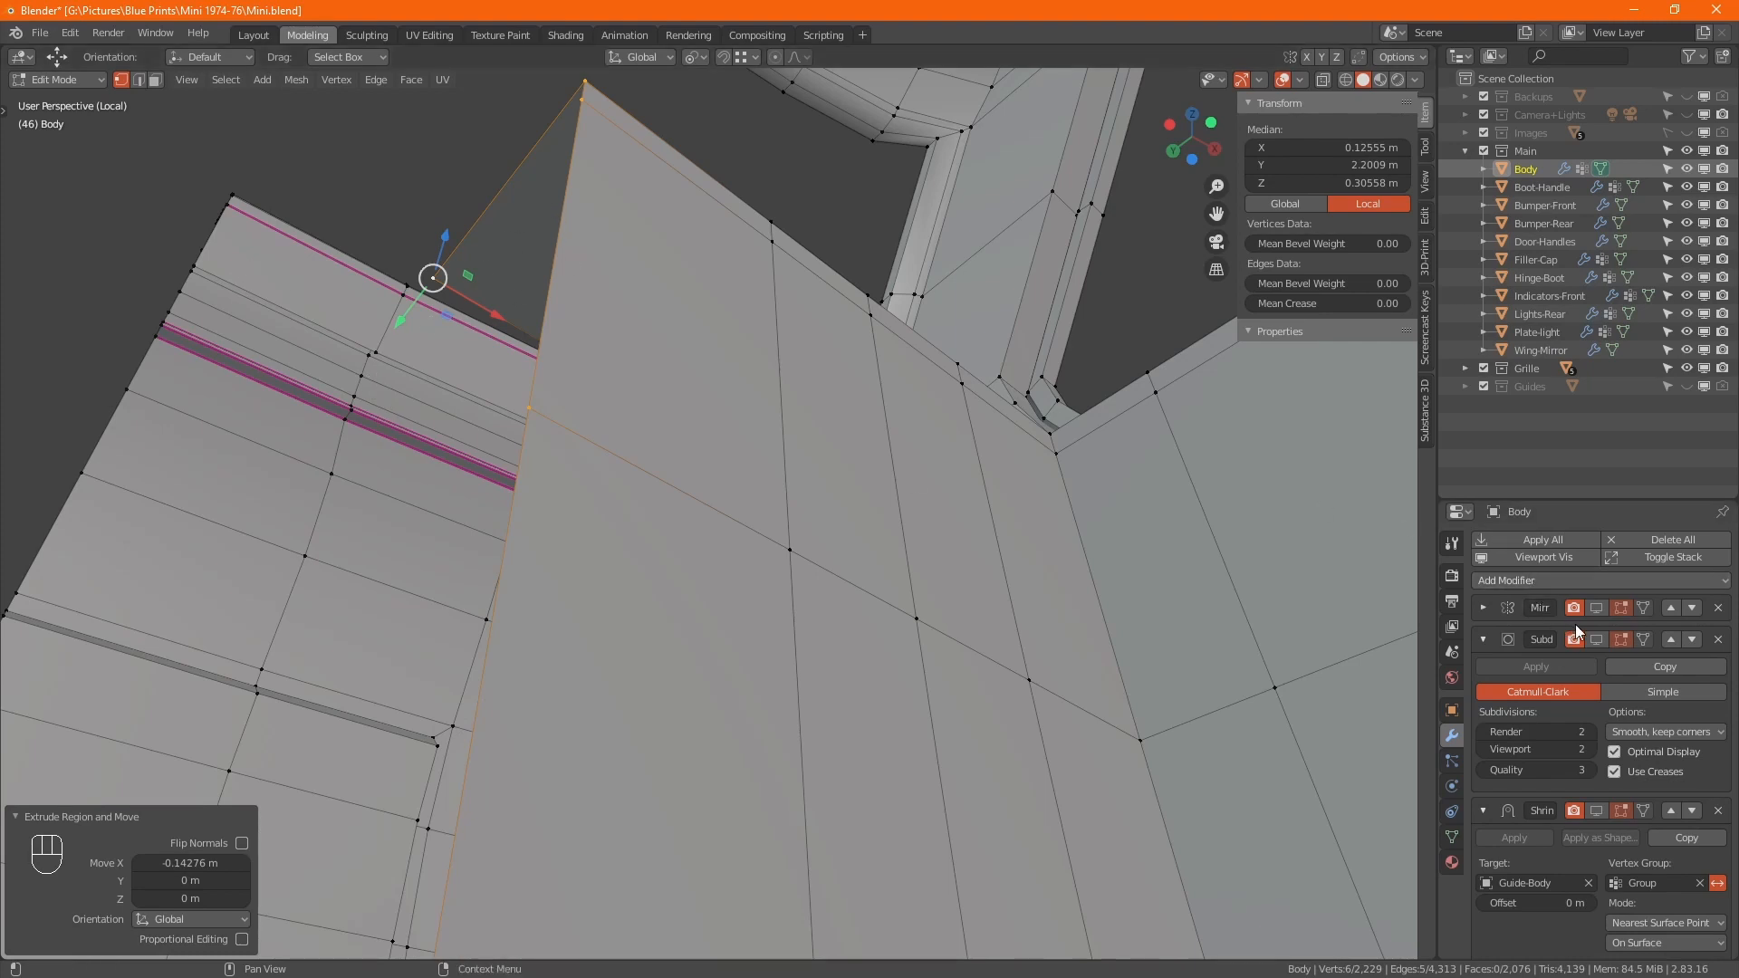
pyautogui.click(1596, 608)
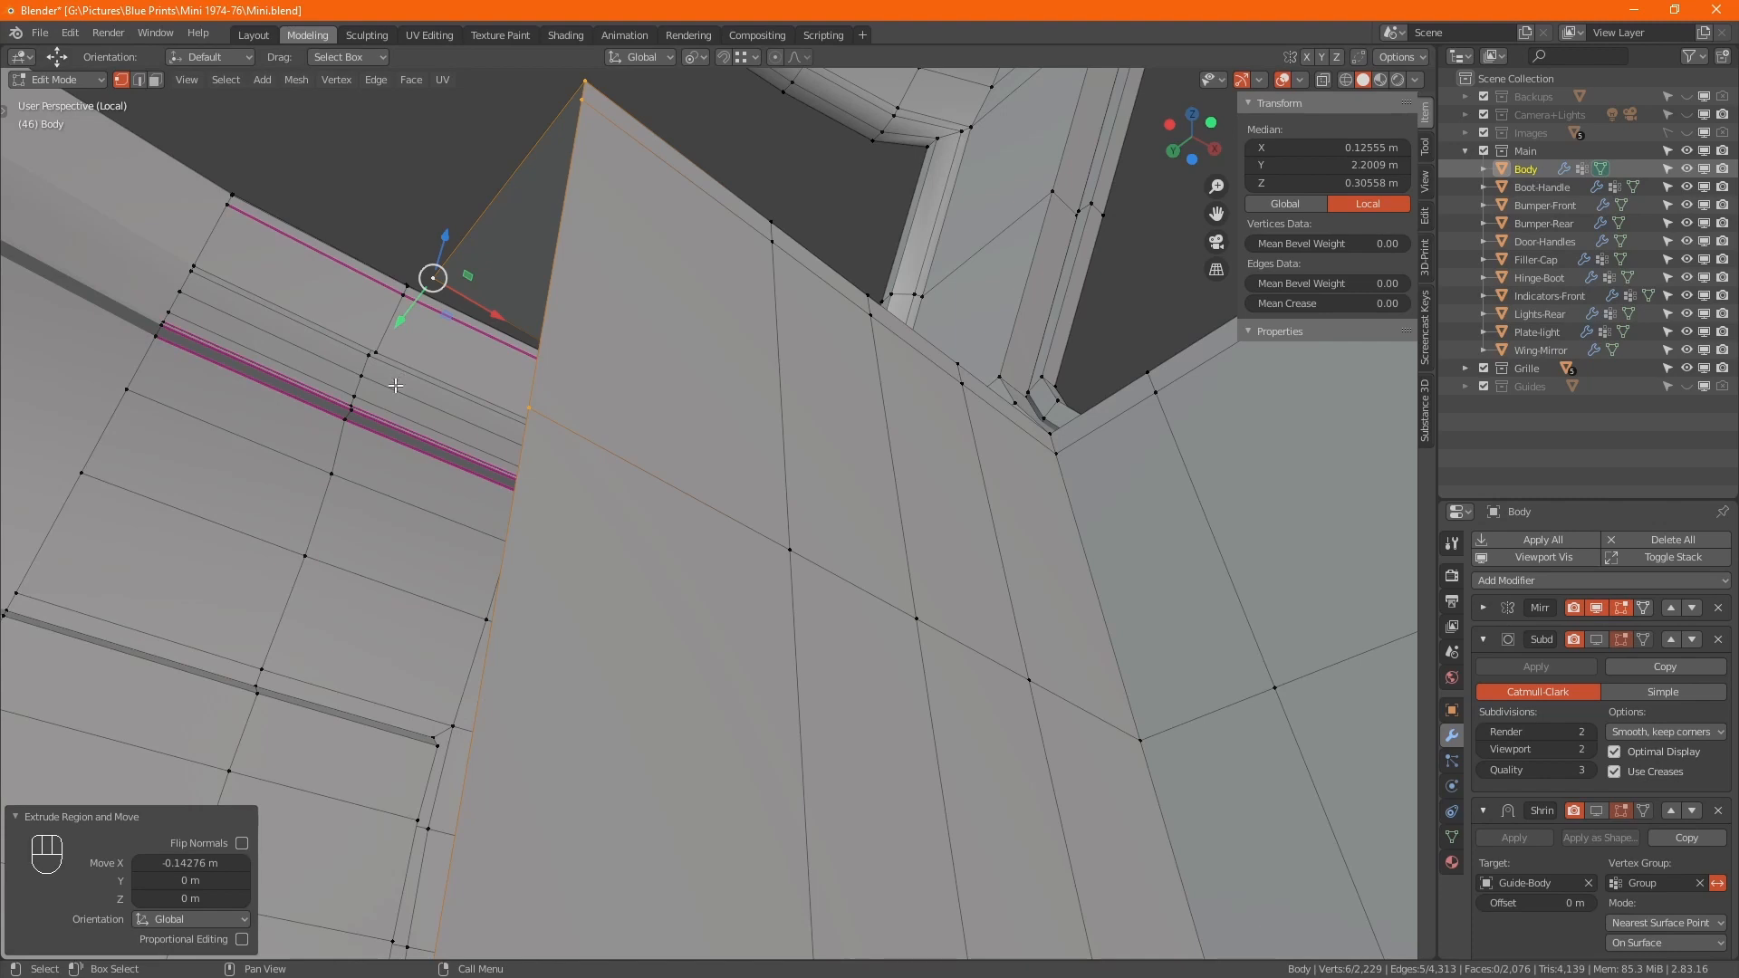
pyautogui.press('e')
pyautogui.press('x')
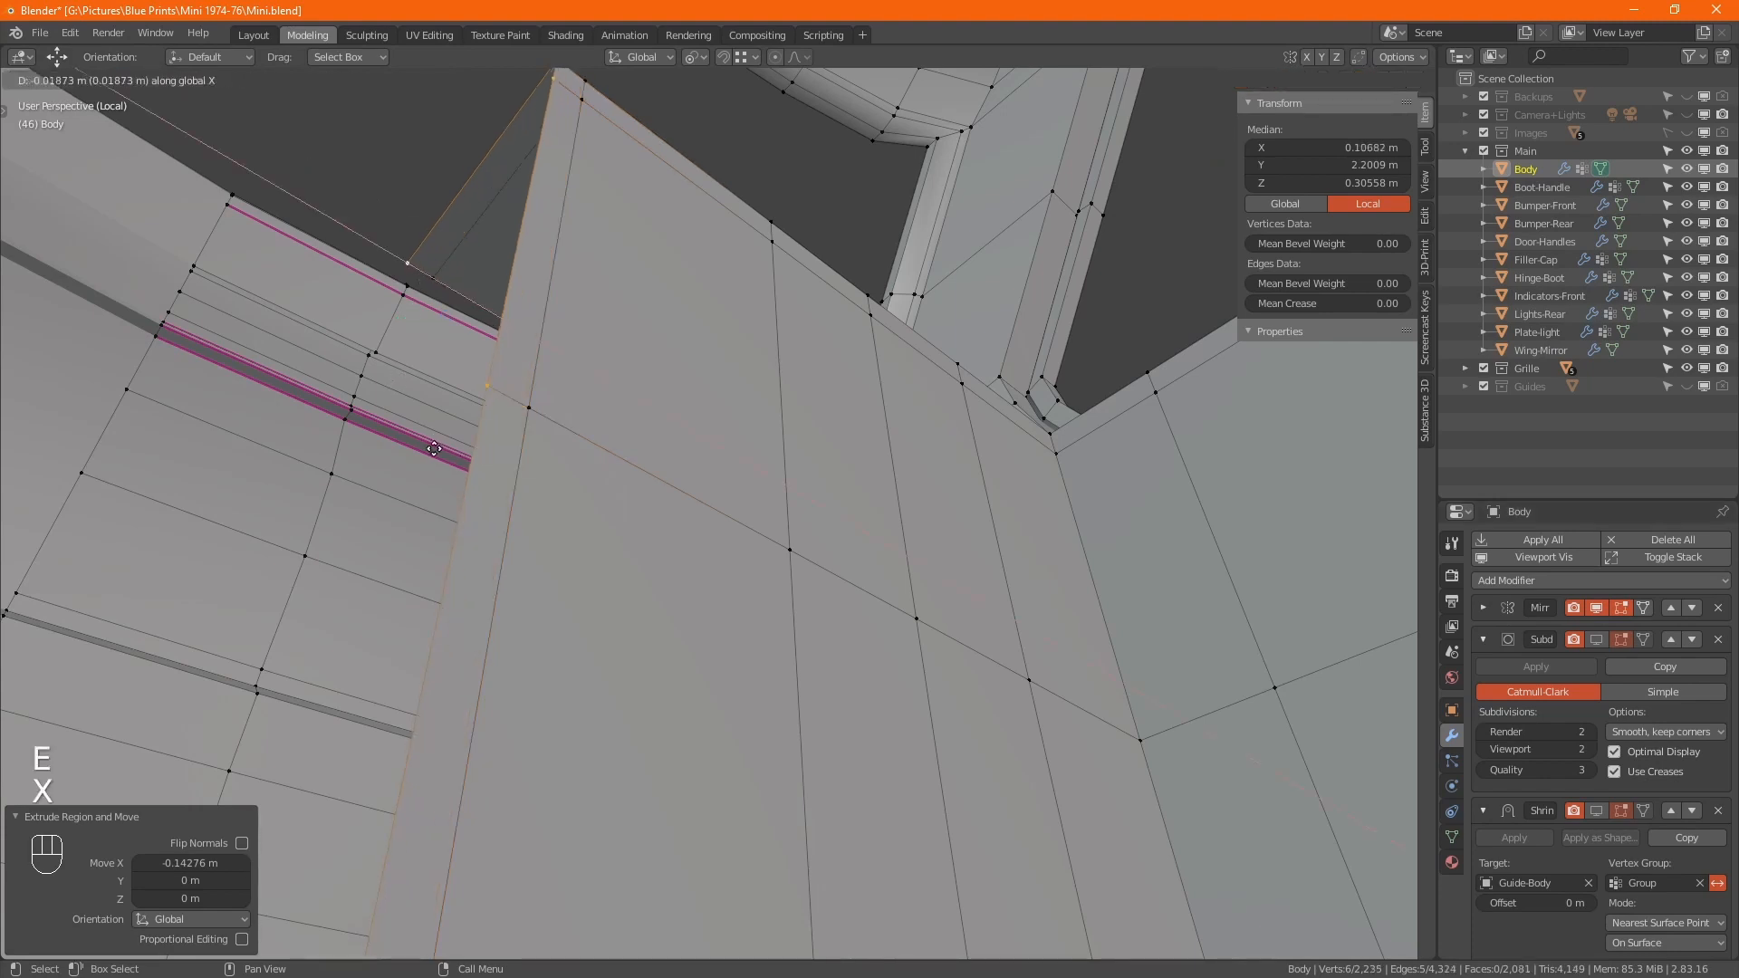
pyautogui.click(232, 372)
pyautogui.keyDown('alt'); pyautogui.moveTo(245, 163); pyautogui.dragTo(515, 702, button='middle'); pyautogui.keyUp('alt')
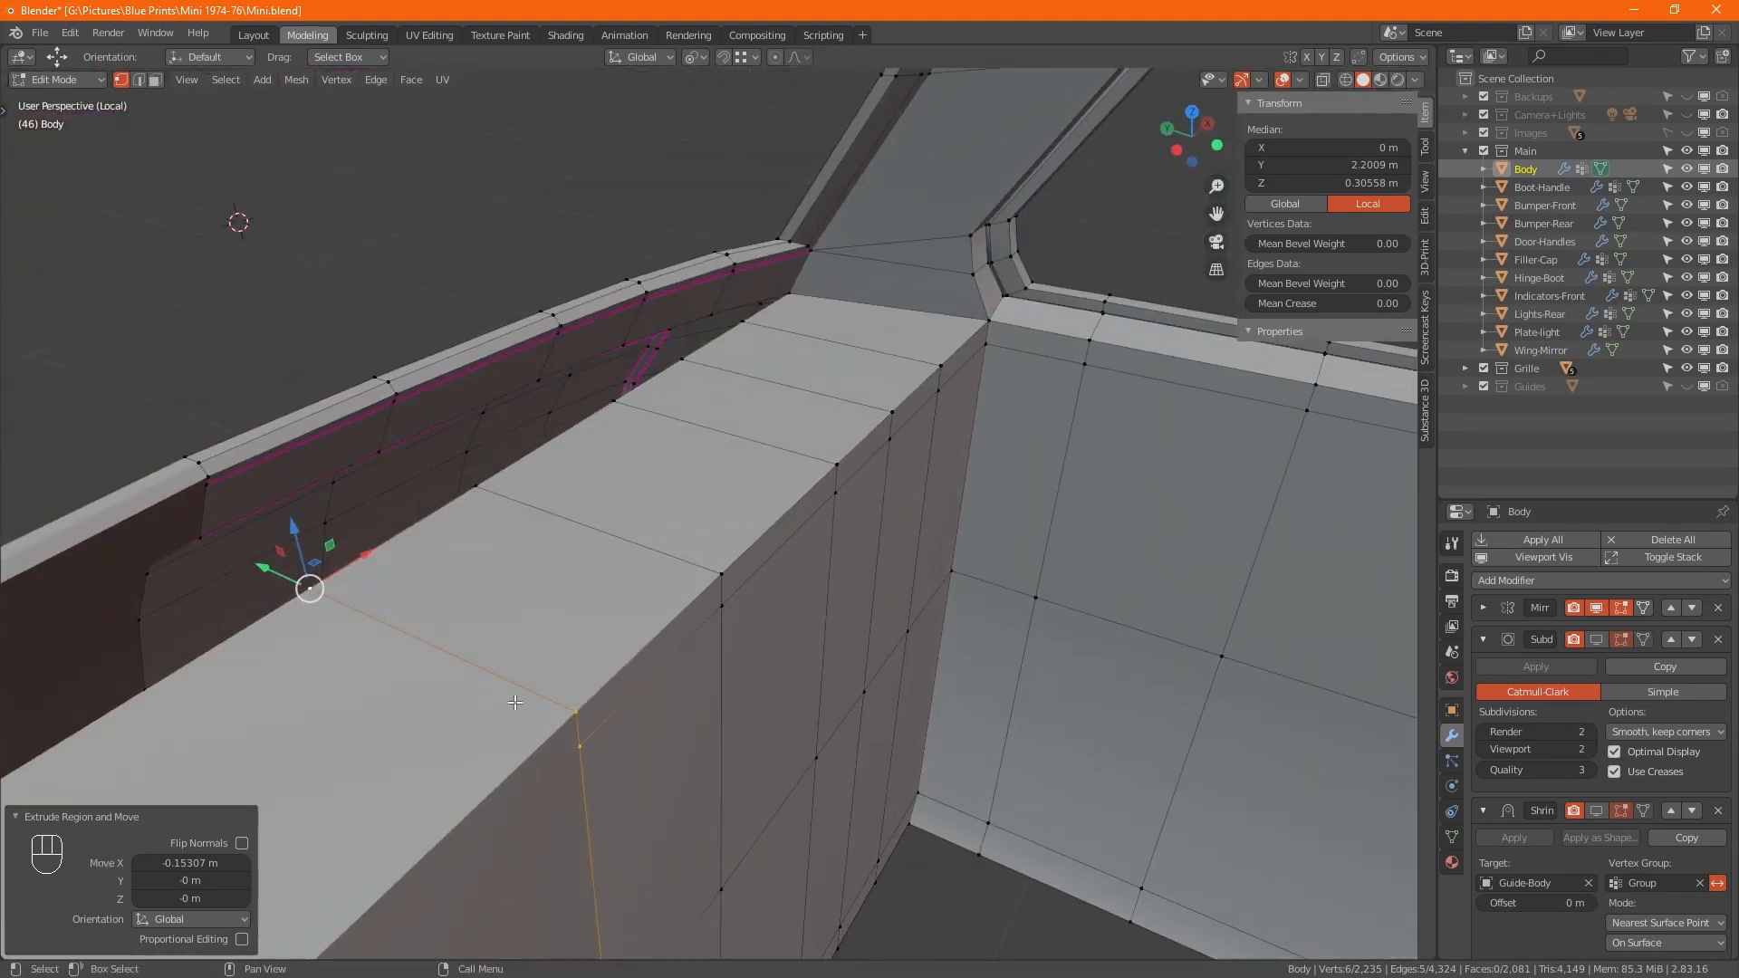
# - Move the shelf's outer edge vertices along Y onto the matching rear panel vertices, shifting the last two about 0.071 m and 0.032 m
pyautogui.click(310, 589)
pyautogui.moveTo(308, 586); pyautogui.dragTo(192, 540)
pyautogui.click(474, 484)
pyautogui.moveTo(475, 486); pyautogui.dragTo(380, 450)
pyautogui.click(613, 401)
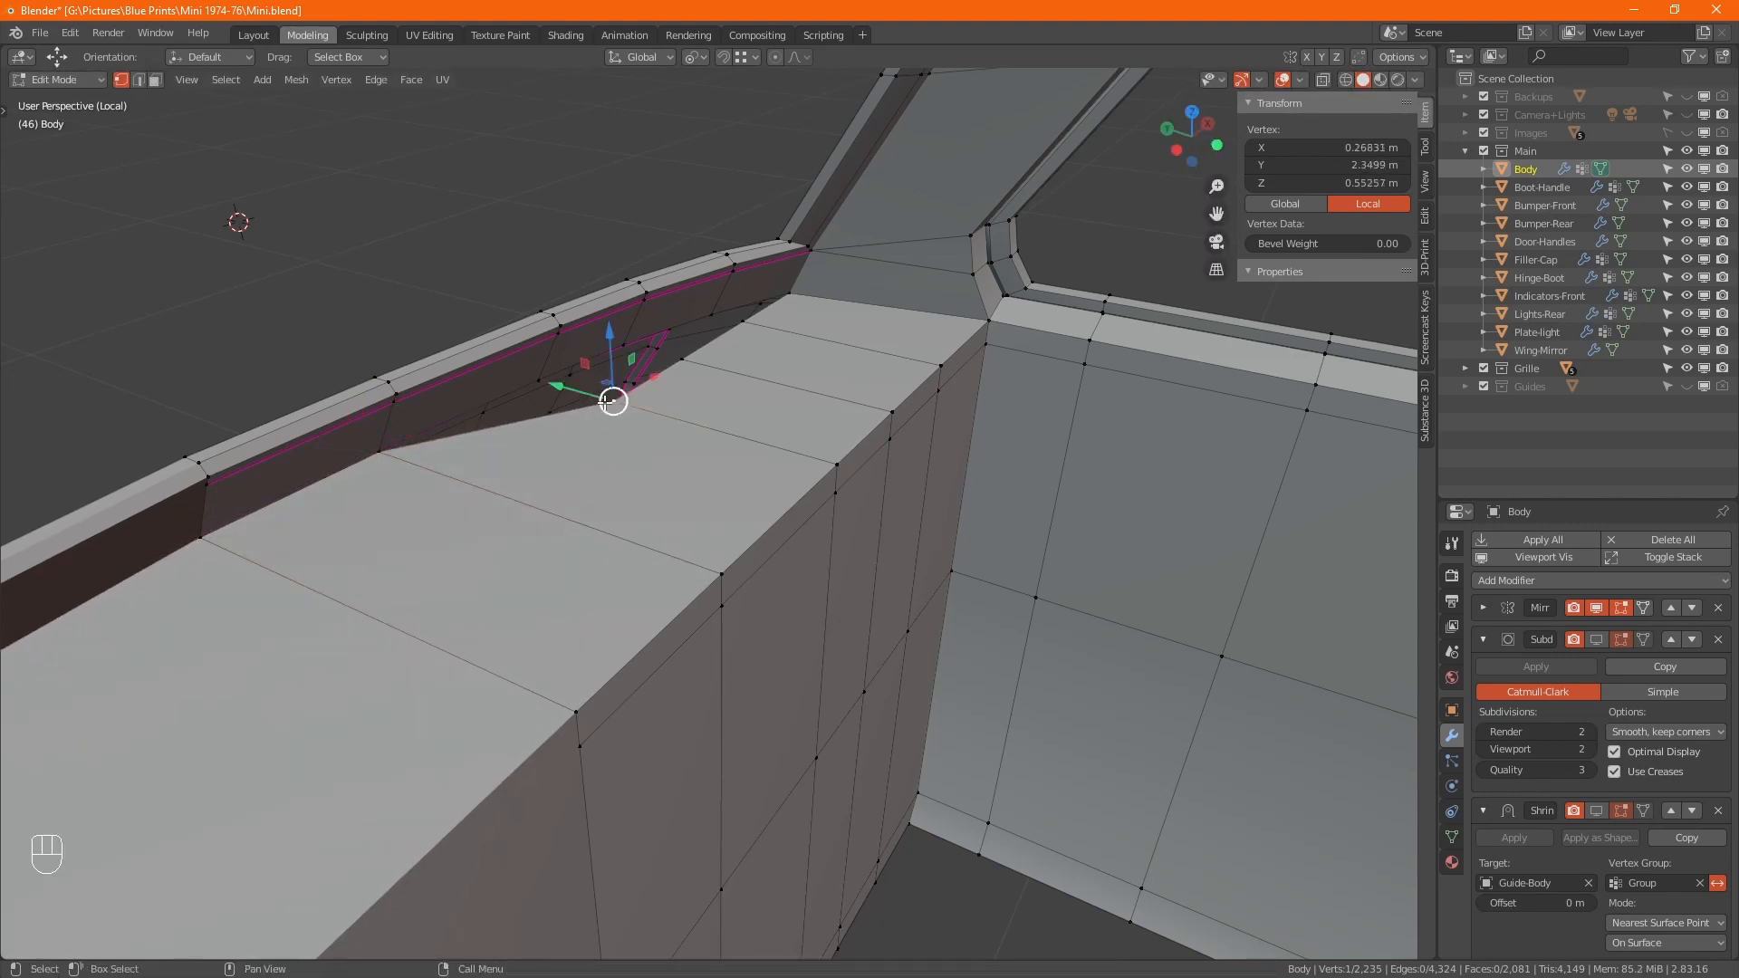
pyautogui.moveTo(609, 399); pyautogui.dragTo(540, 381)
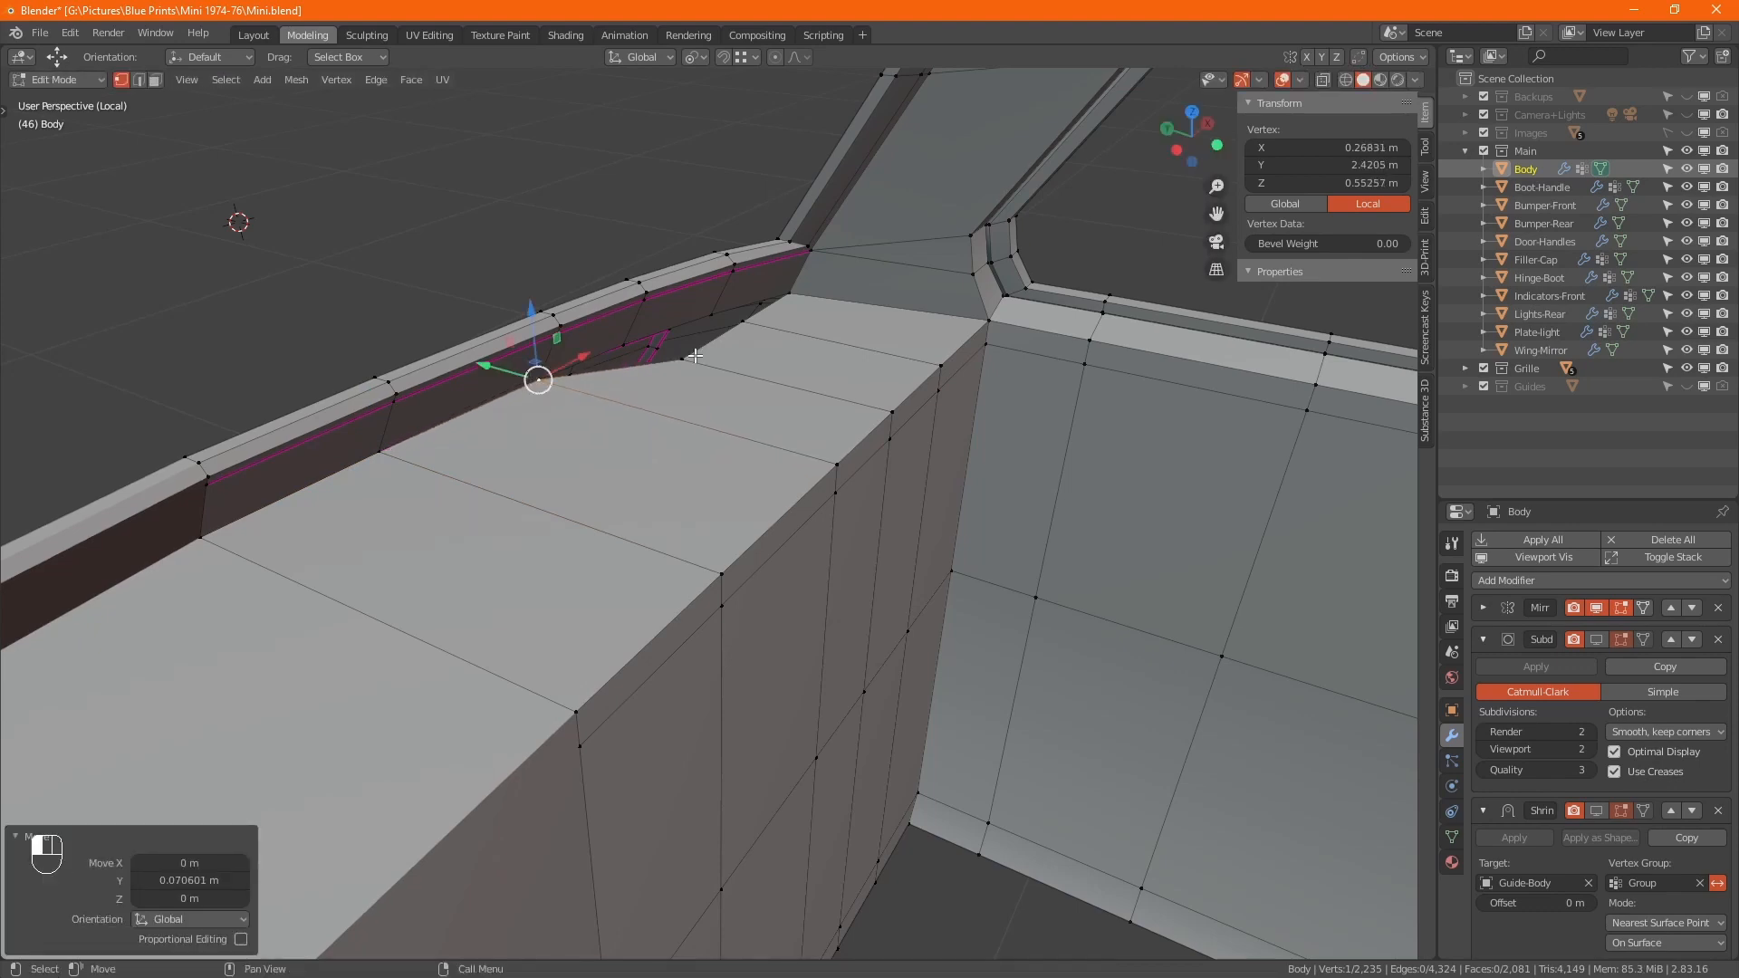
pyautogui.moveTo(695, 355)
pyautogui.keyDown('alt'); pyautogui.mouseDown(button='middle')
pyautogui.moveTo(702, 390)
pyautogui.moveTo(681, 356)
pyautogui.mouseUp(button='middle'); pyautogui.keyUp('alt')
pyautogui.keyDown('ctrl'); pyautogui.moveTo(681, 355); pyautogui.dragTo(715, 319); pyautogui.keyUp('ctrl')
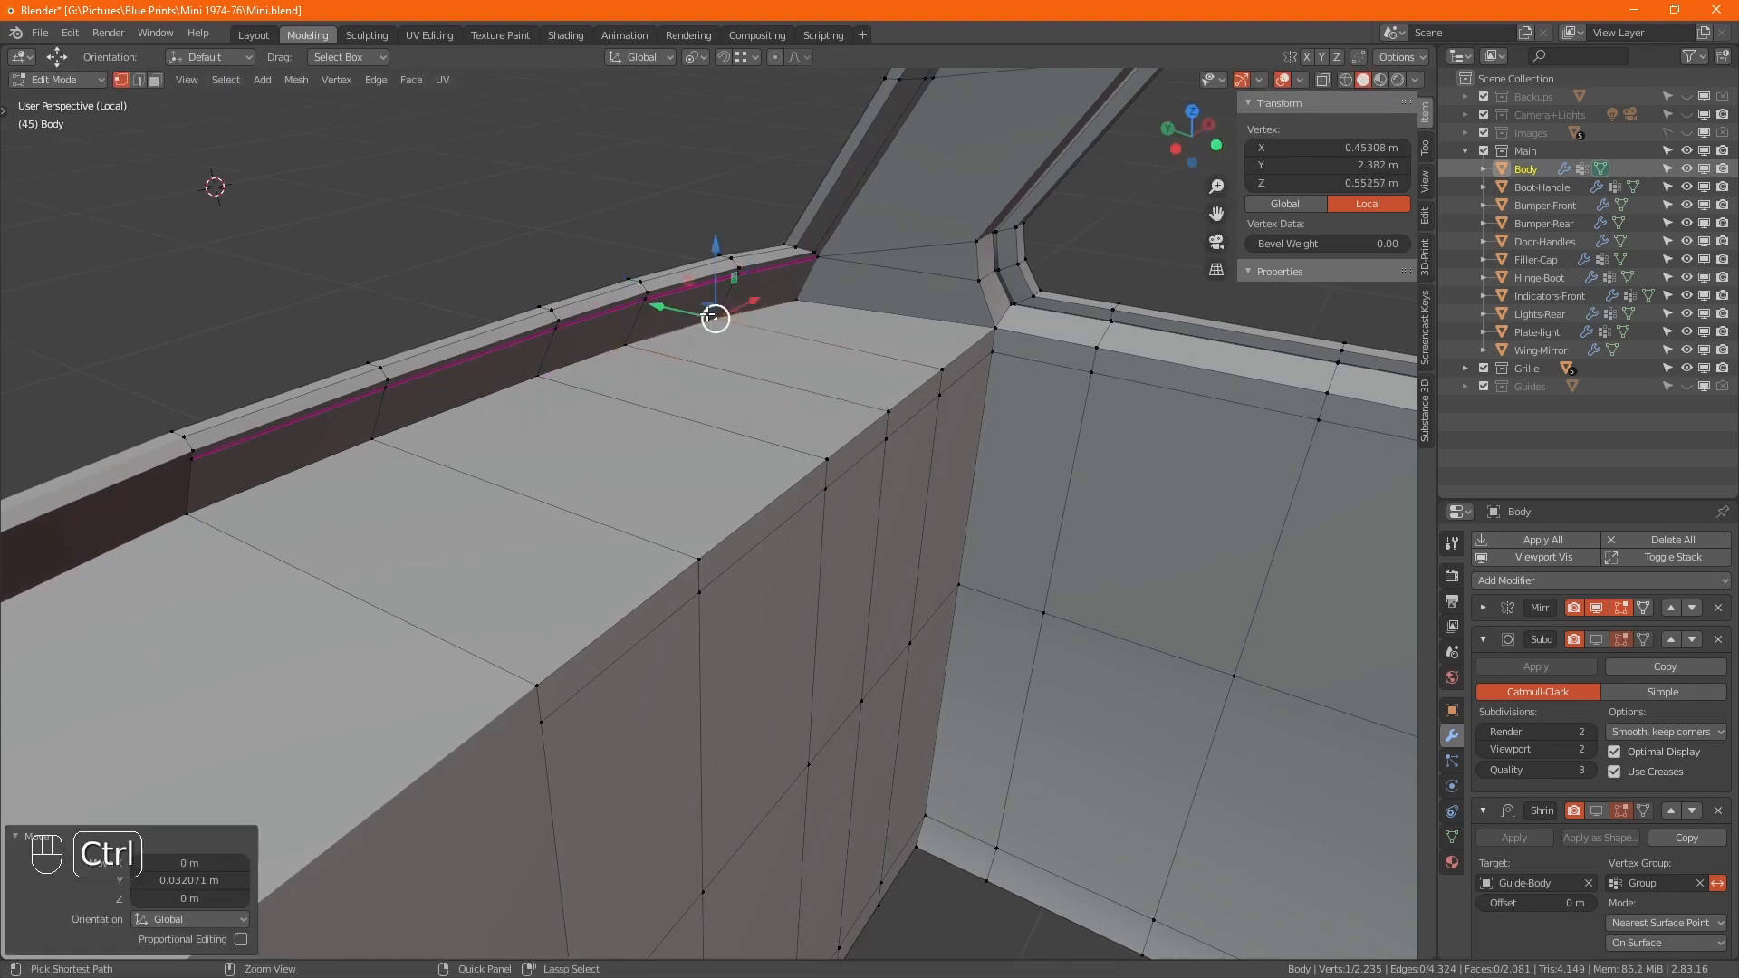
# - Merge all of the body mesh's vertices by distance at 0.0001 m
pyautogui.press('a')
pyautogui.press('m')
pyautogui.click(862, 496)
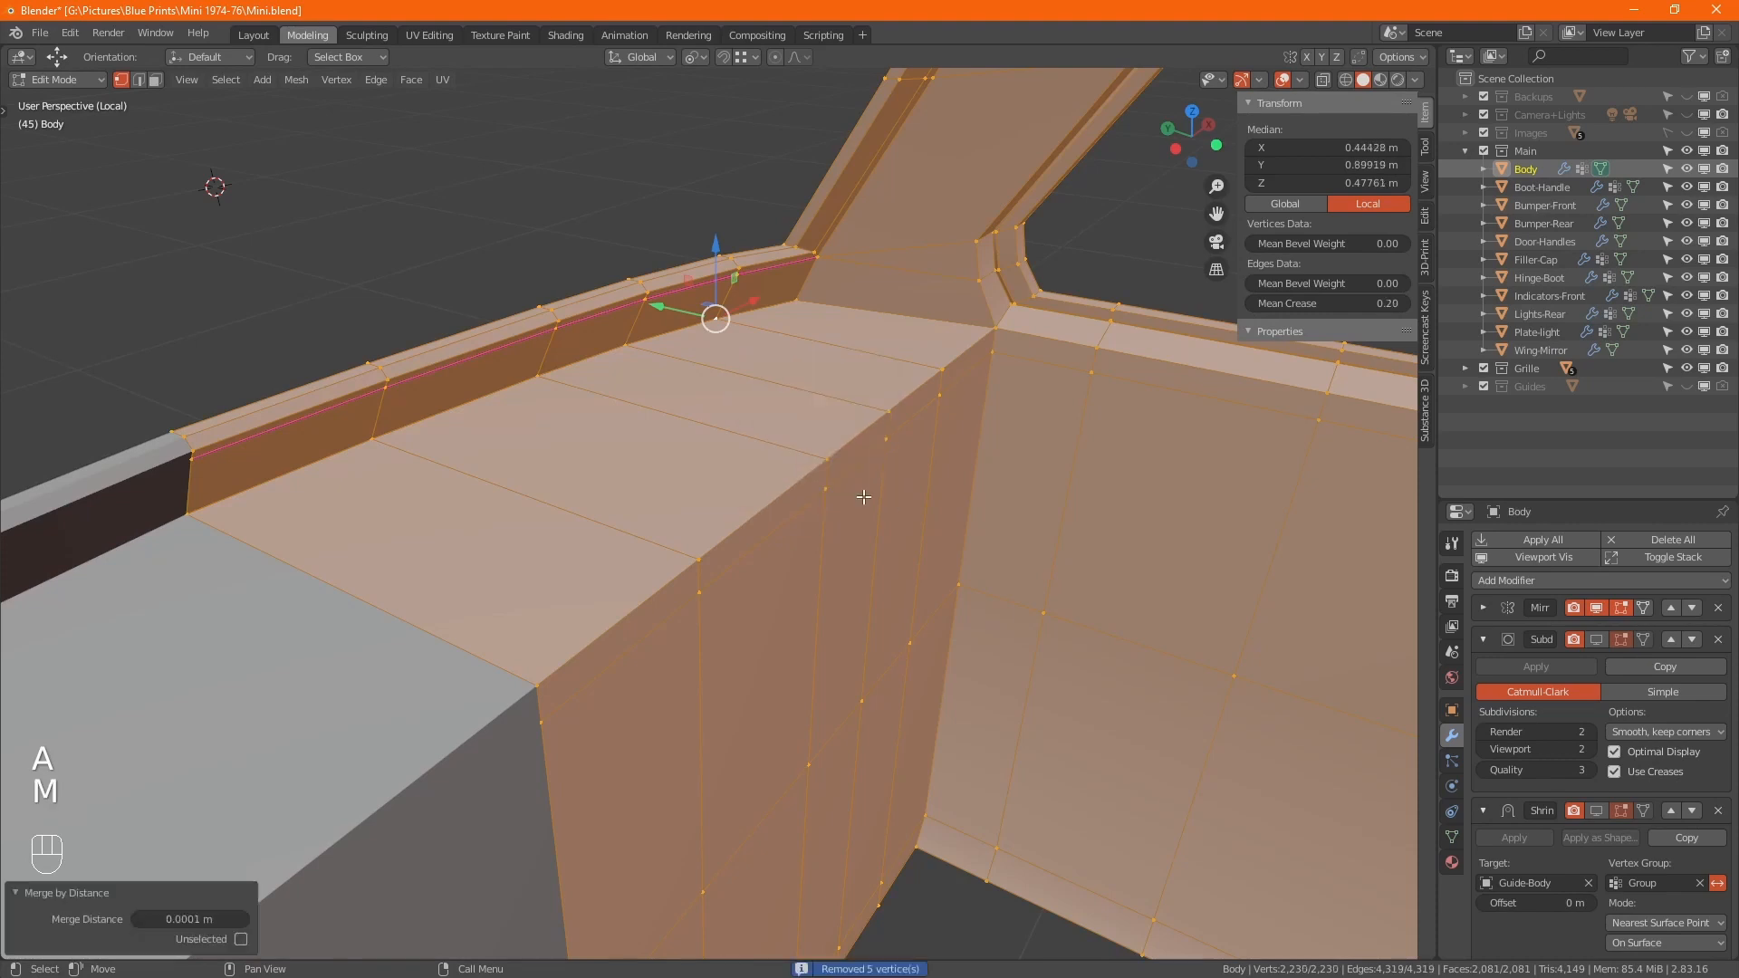
# - Select the shelf's rear and side border edges plus the bulkhead's vertical corner edge and set their mean crease to 1
pyautogui.press('1')
pyautogui.press('alt')
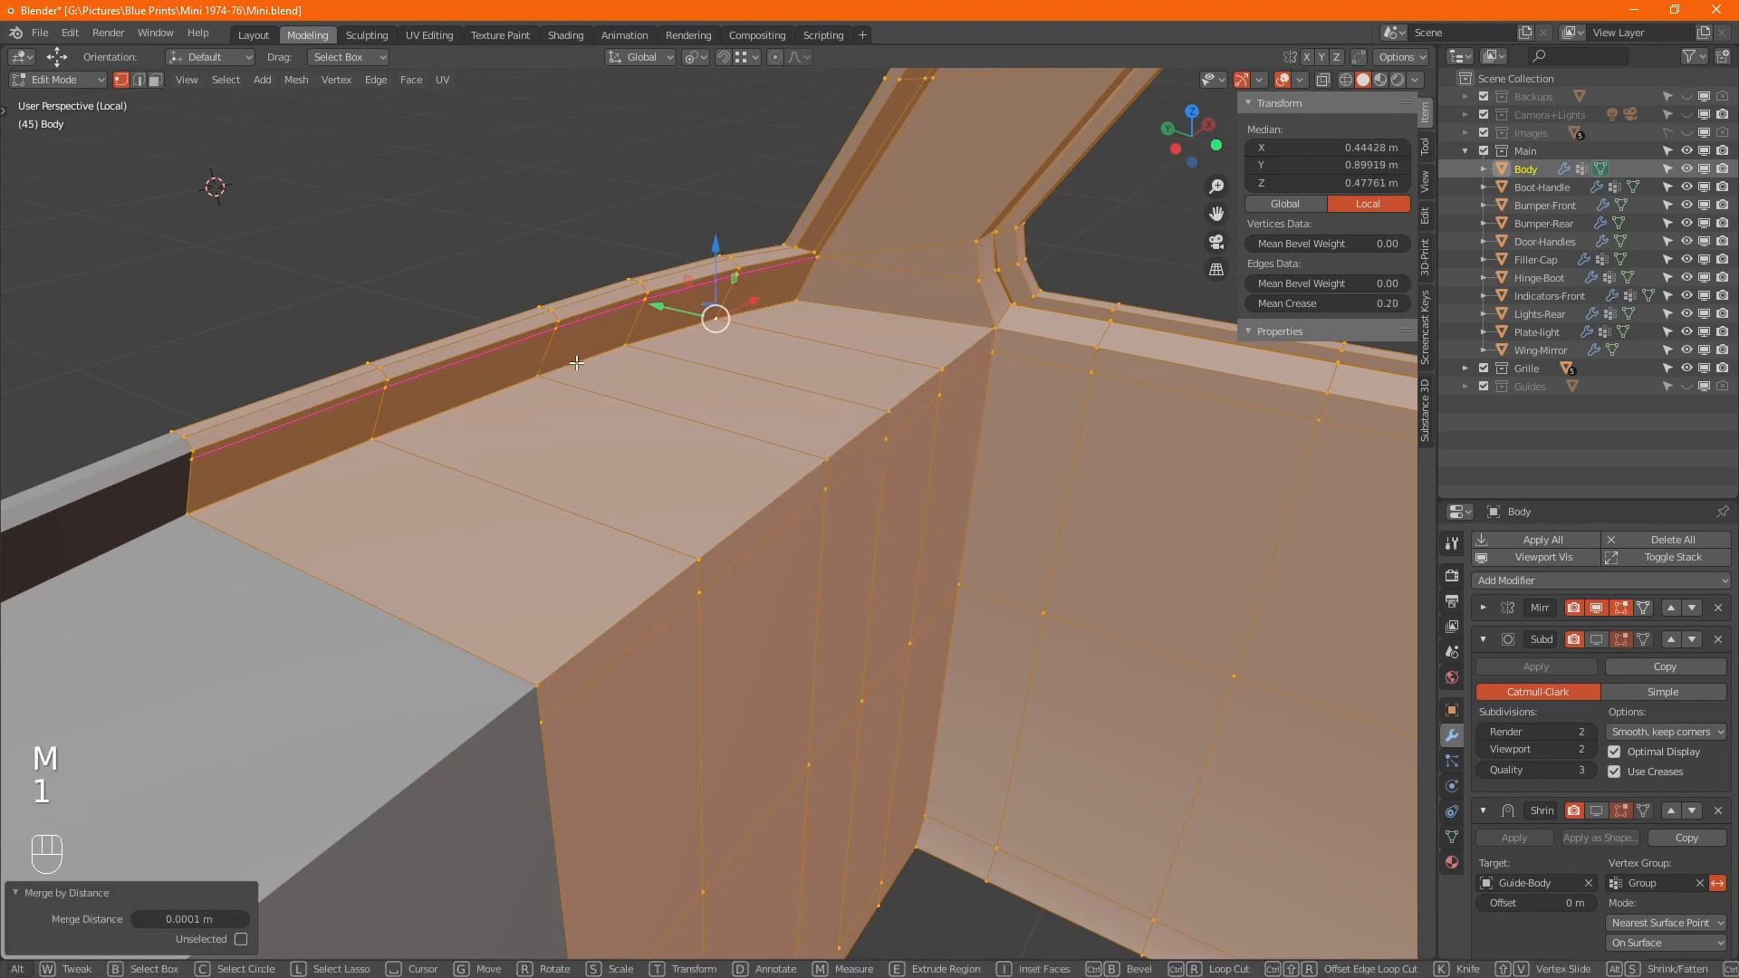
pyautogui.press('2')
pyautogui.press('2')
pyautogui.keyDown('alt'); pyautogui.click(577, 363); pyautogui.keyUp('alt')
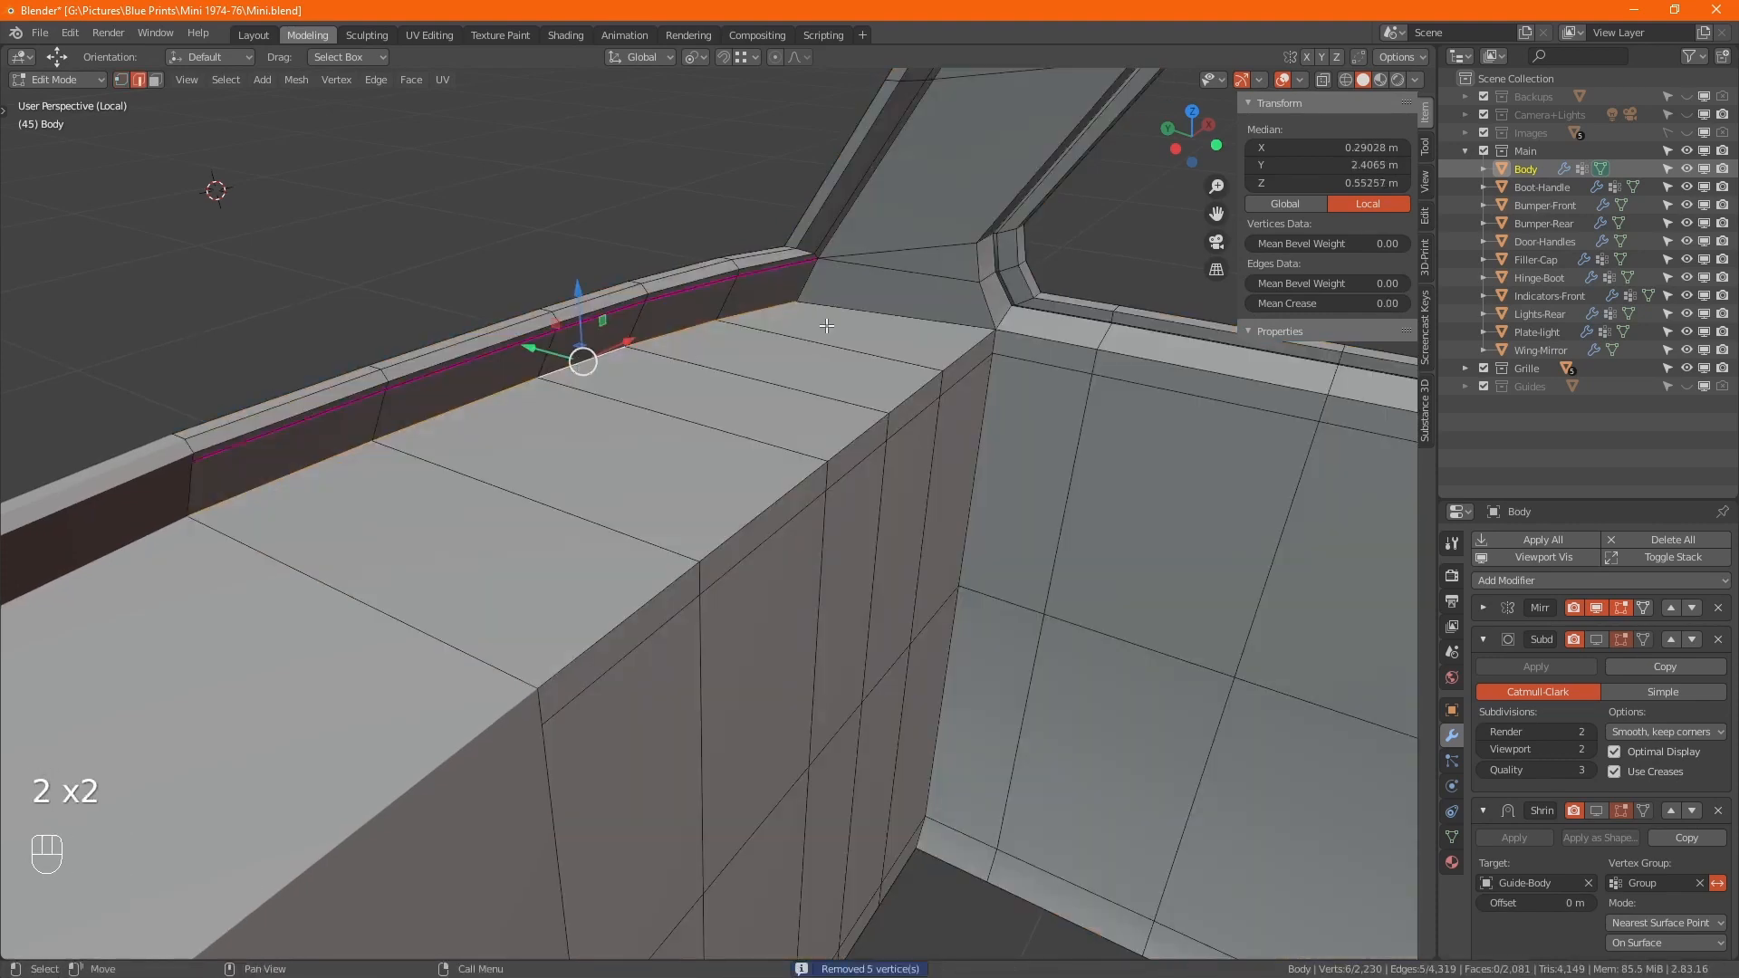
pyautogui.keyDown('alt'); pyautogui.keyDown('shift'); pyautogui.click(897, 319); pyautogui.keyUp('shift'); pyautogui.keyUp('alt')
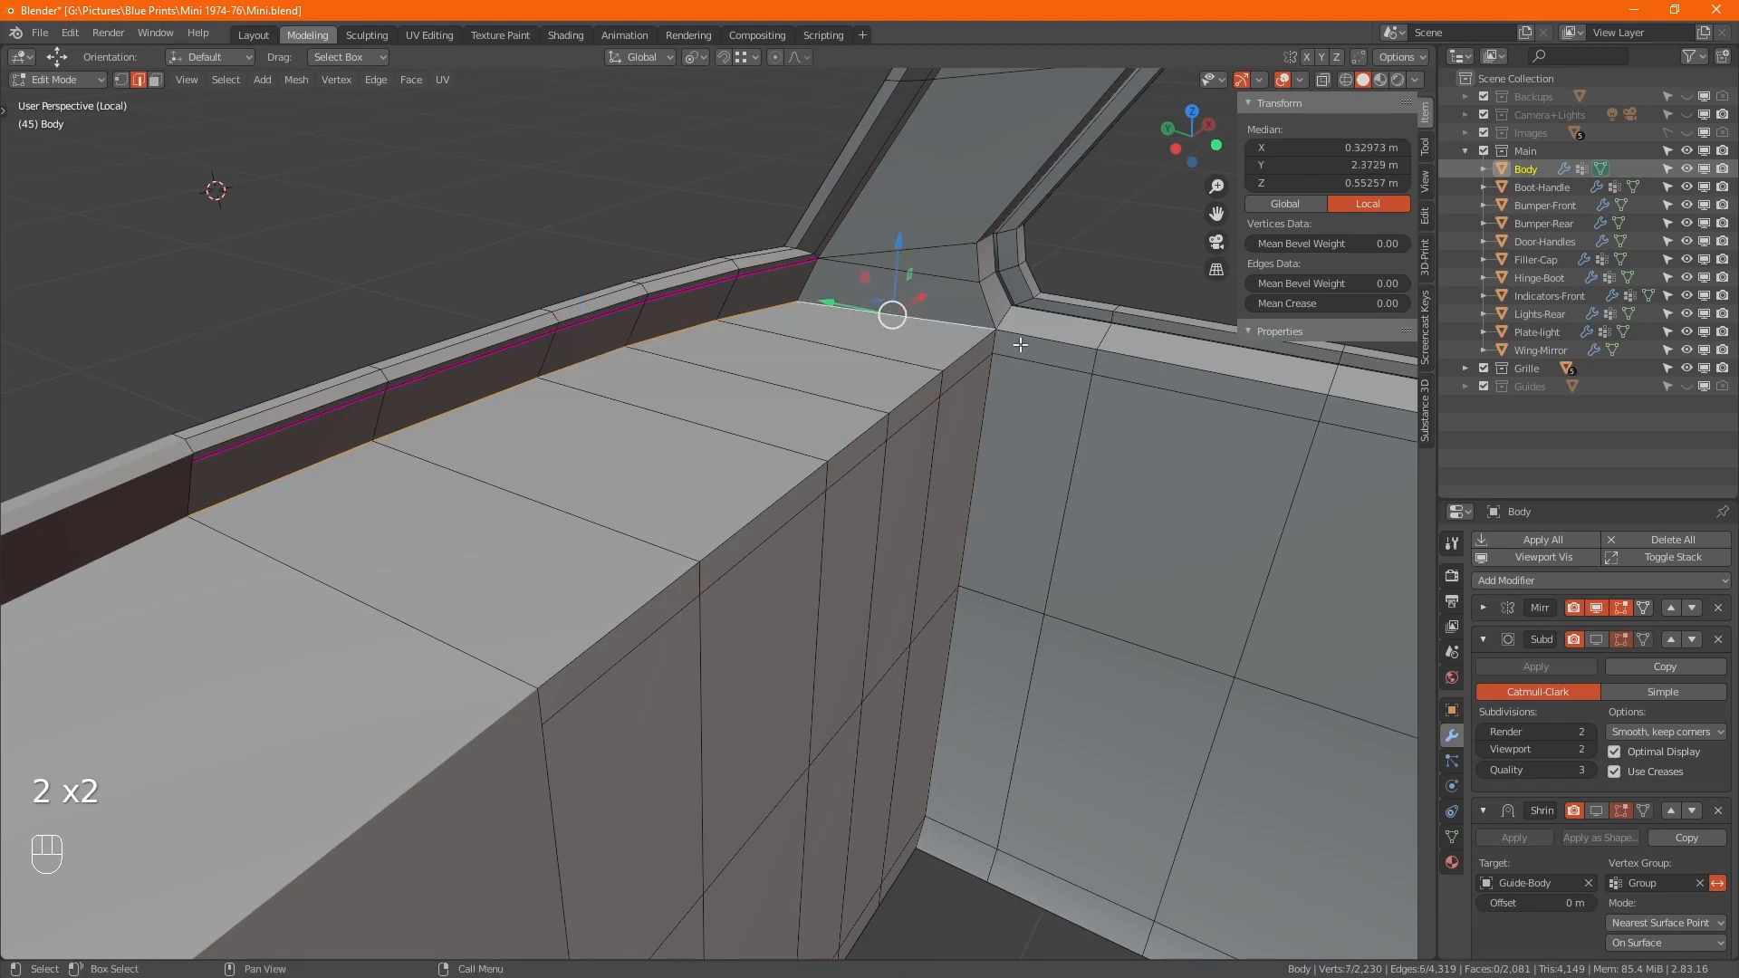
pyautogui.keyDown('alt'); pyautogui.keyDown('shift'); pyautogui.click(972, 466); pyautogui.keyUp('shift'); pyautogui.keyUp('alt')
pyautogui.click(1349, 304)
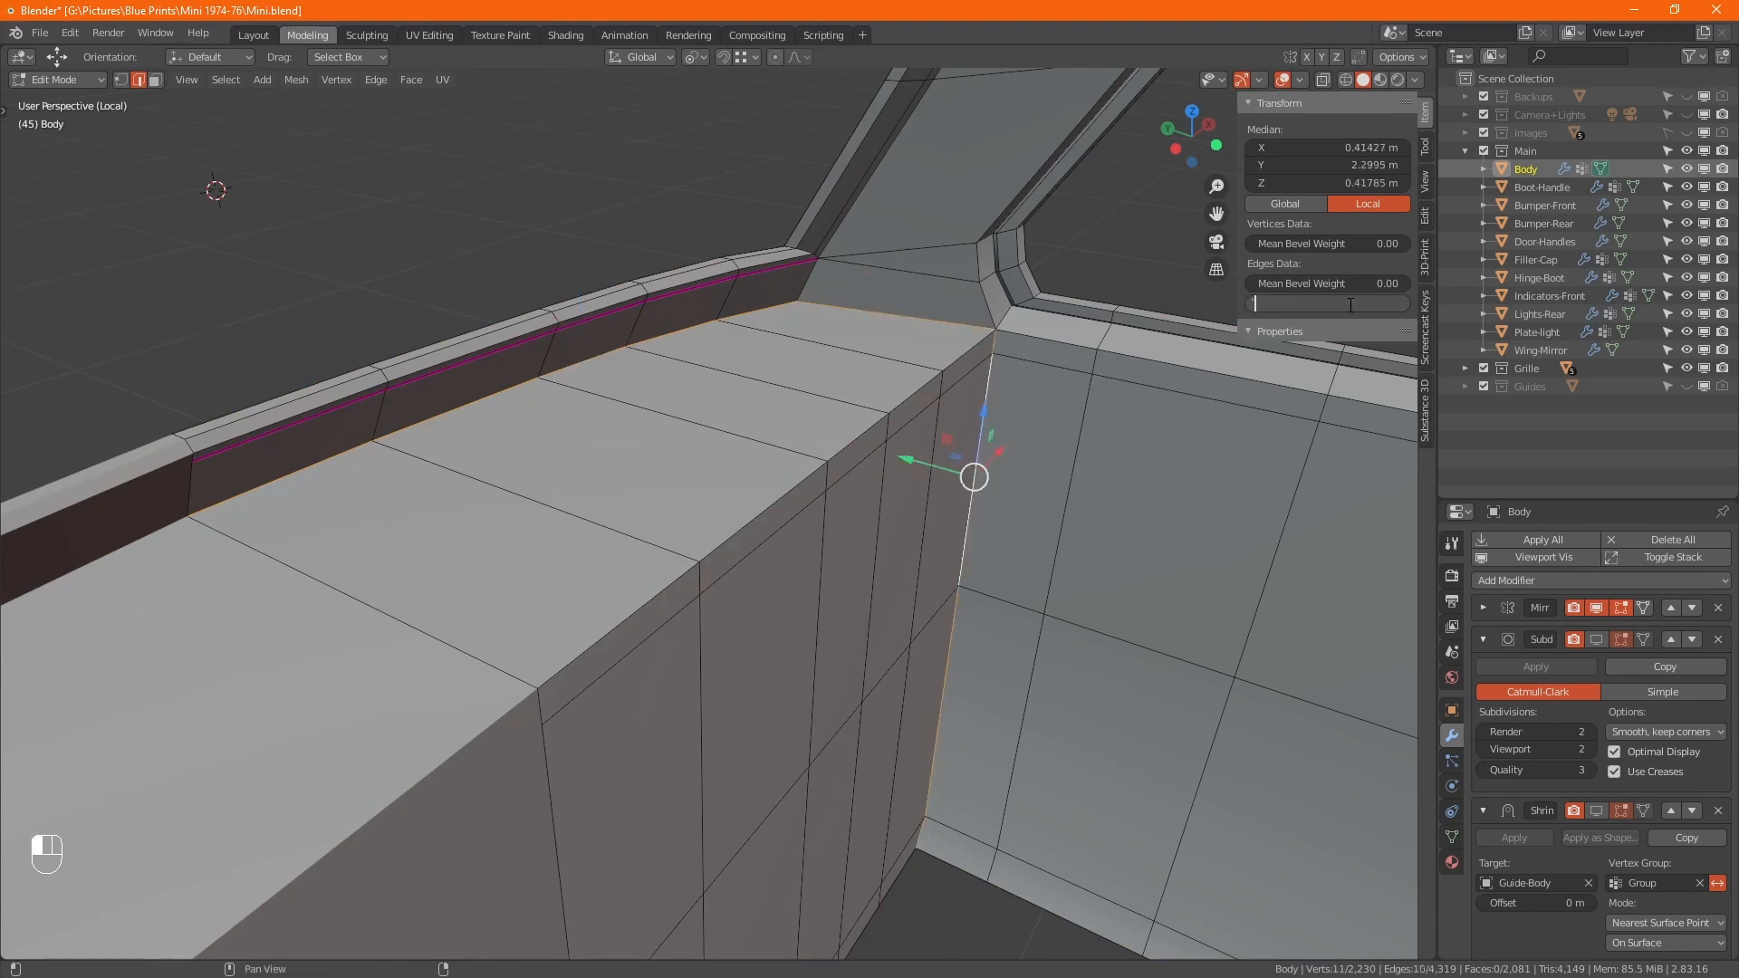
pyautogui.write('1')
pyautogui.press('Return')
# - Show the subdivision in the viewport in Object Mode and examine the smoothed shelf, bulkhead and side panel from inside and outside
pyautogui.hotkey('alt', 'z')
pyautogui.hotkey('alt', 'z')
pyautogui.press('Tab')
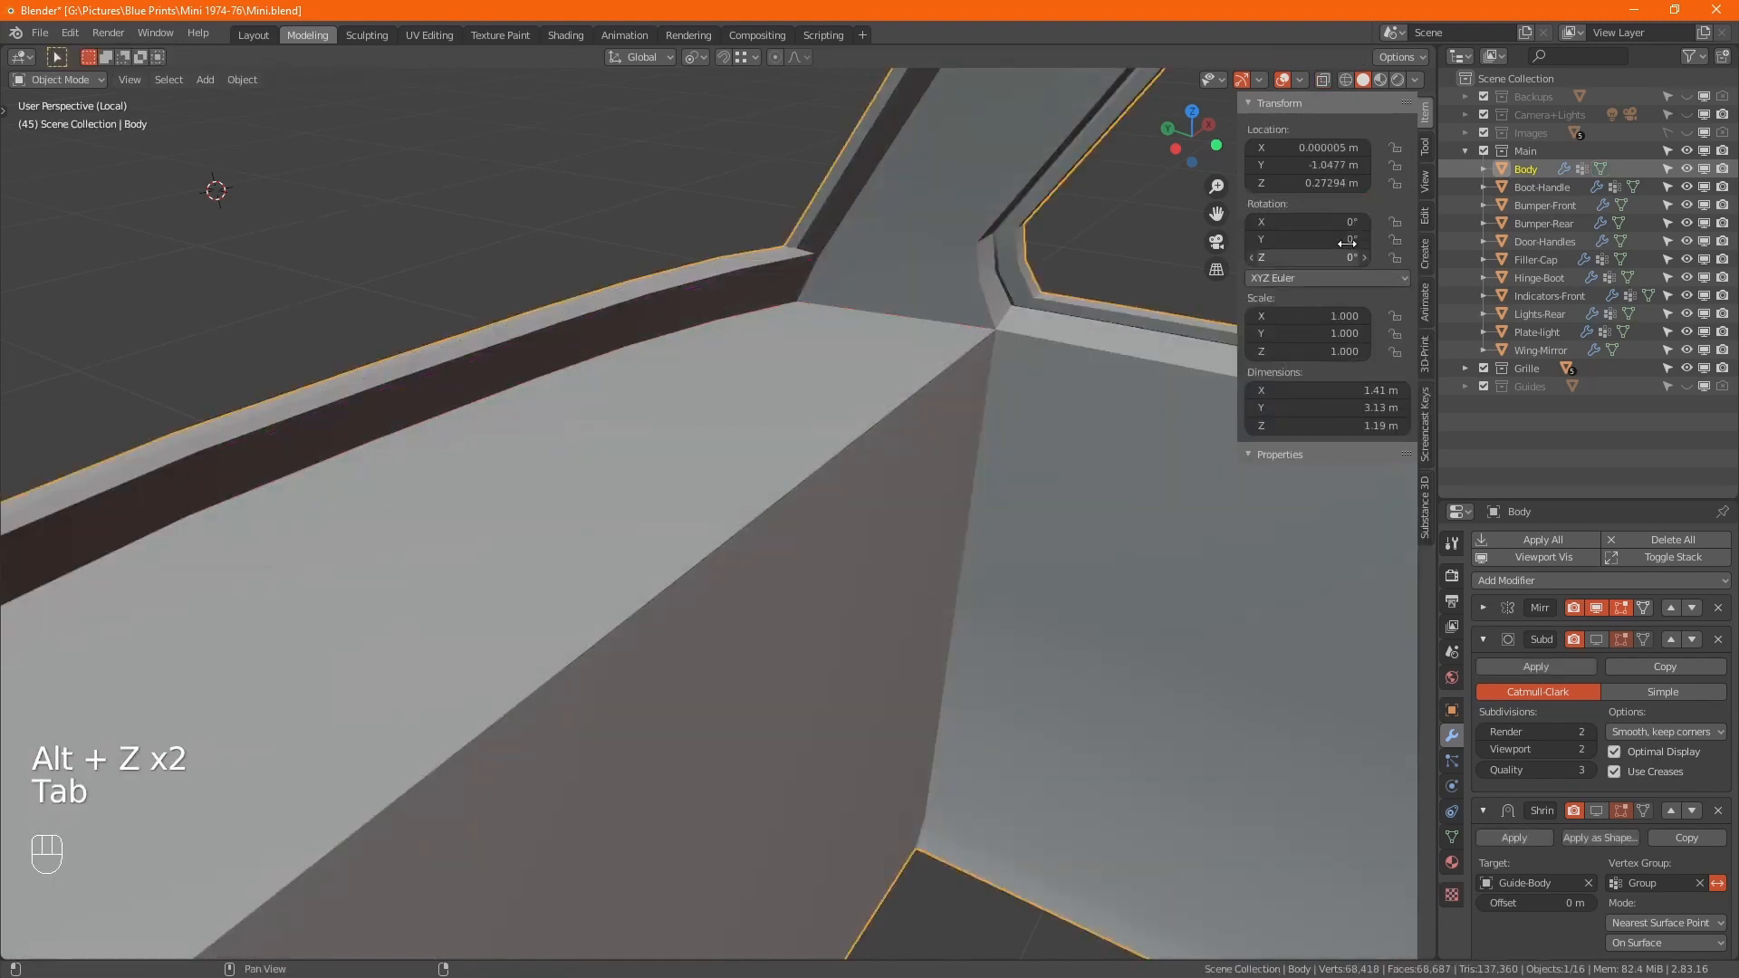
pyautogui.click(1596, 639)
pyautogui.scroll(-5, 974, 648)
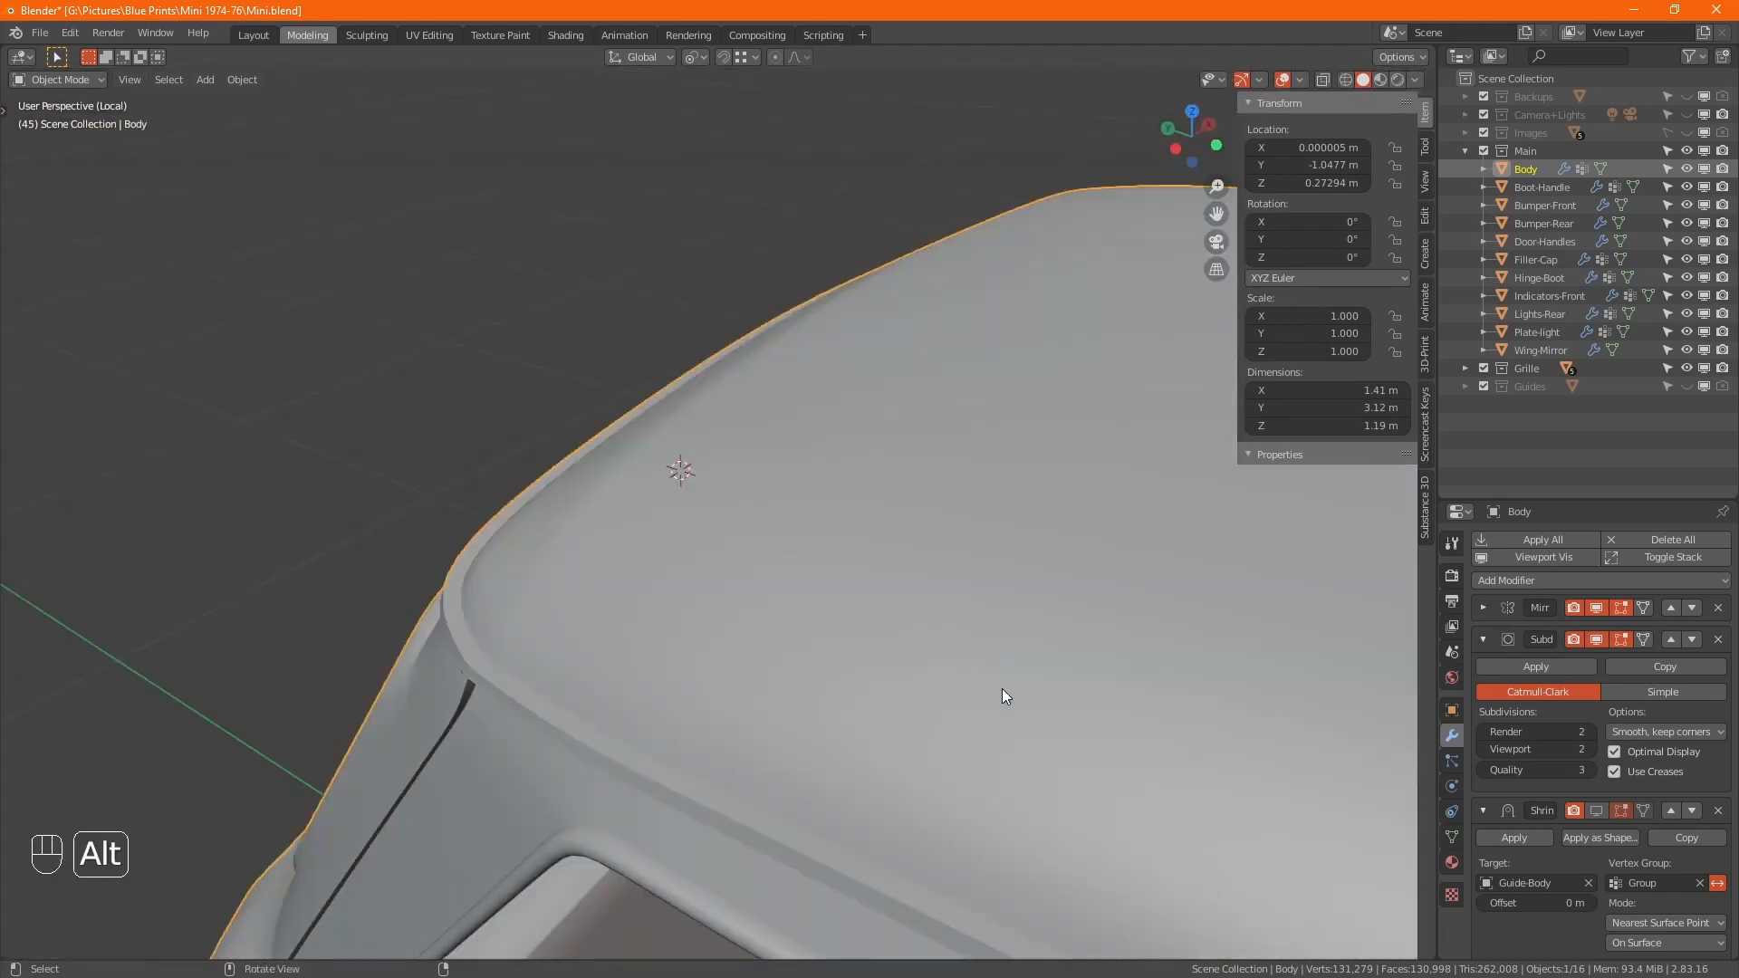
pyautogui.keyDown('alt'); pyautogui.moveTo(1002, 688); pyautogui.dragTo(829, 567, button='middle'); pyautogui.keyUp('alt')
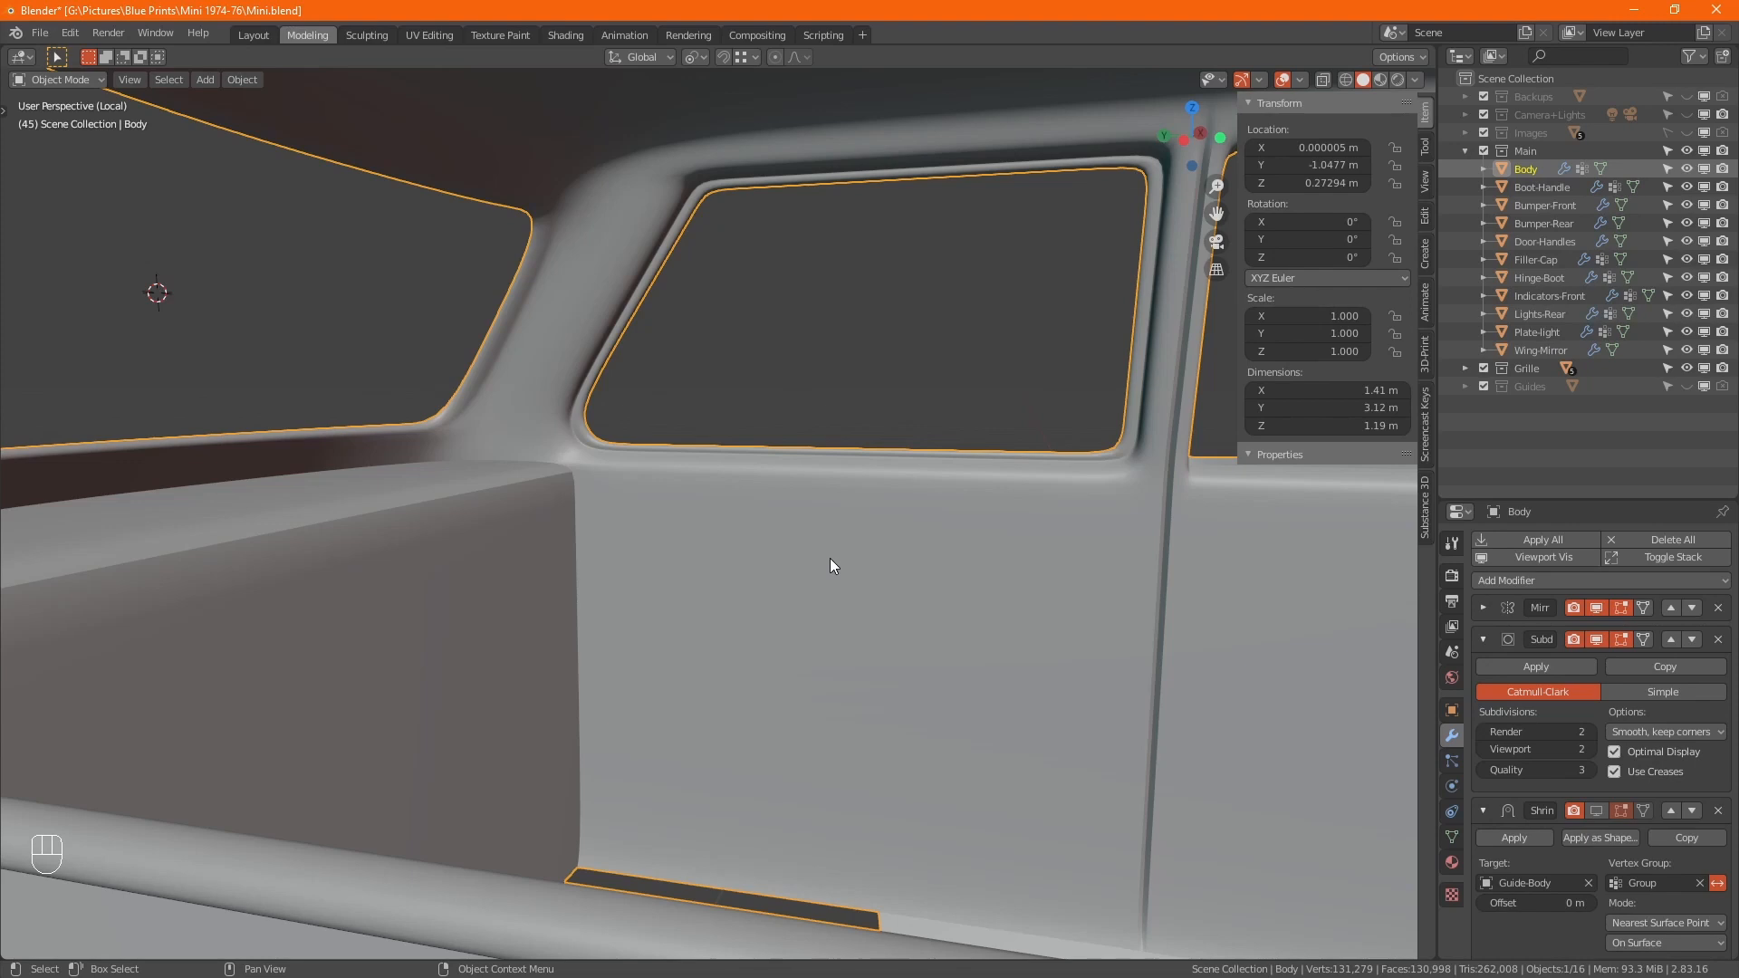
pyautogui.moveTo(905, 469)
pyautogui.keyDown('alt'); pyautogui.mouseDown(button='middle')
pyautogui.moveTo(888, 480)
pyautogui.moveTo(909, 461)
pyautogui.mouseUp(button='middle'); pyautogui.keyUp('alt')
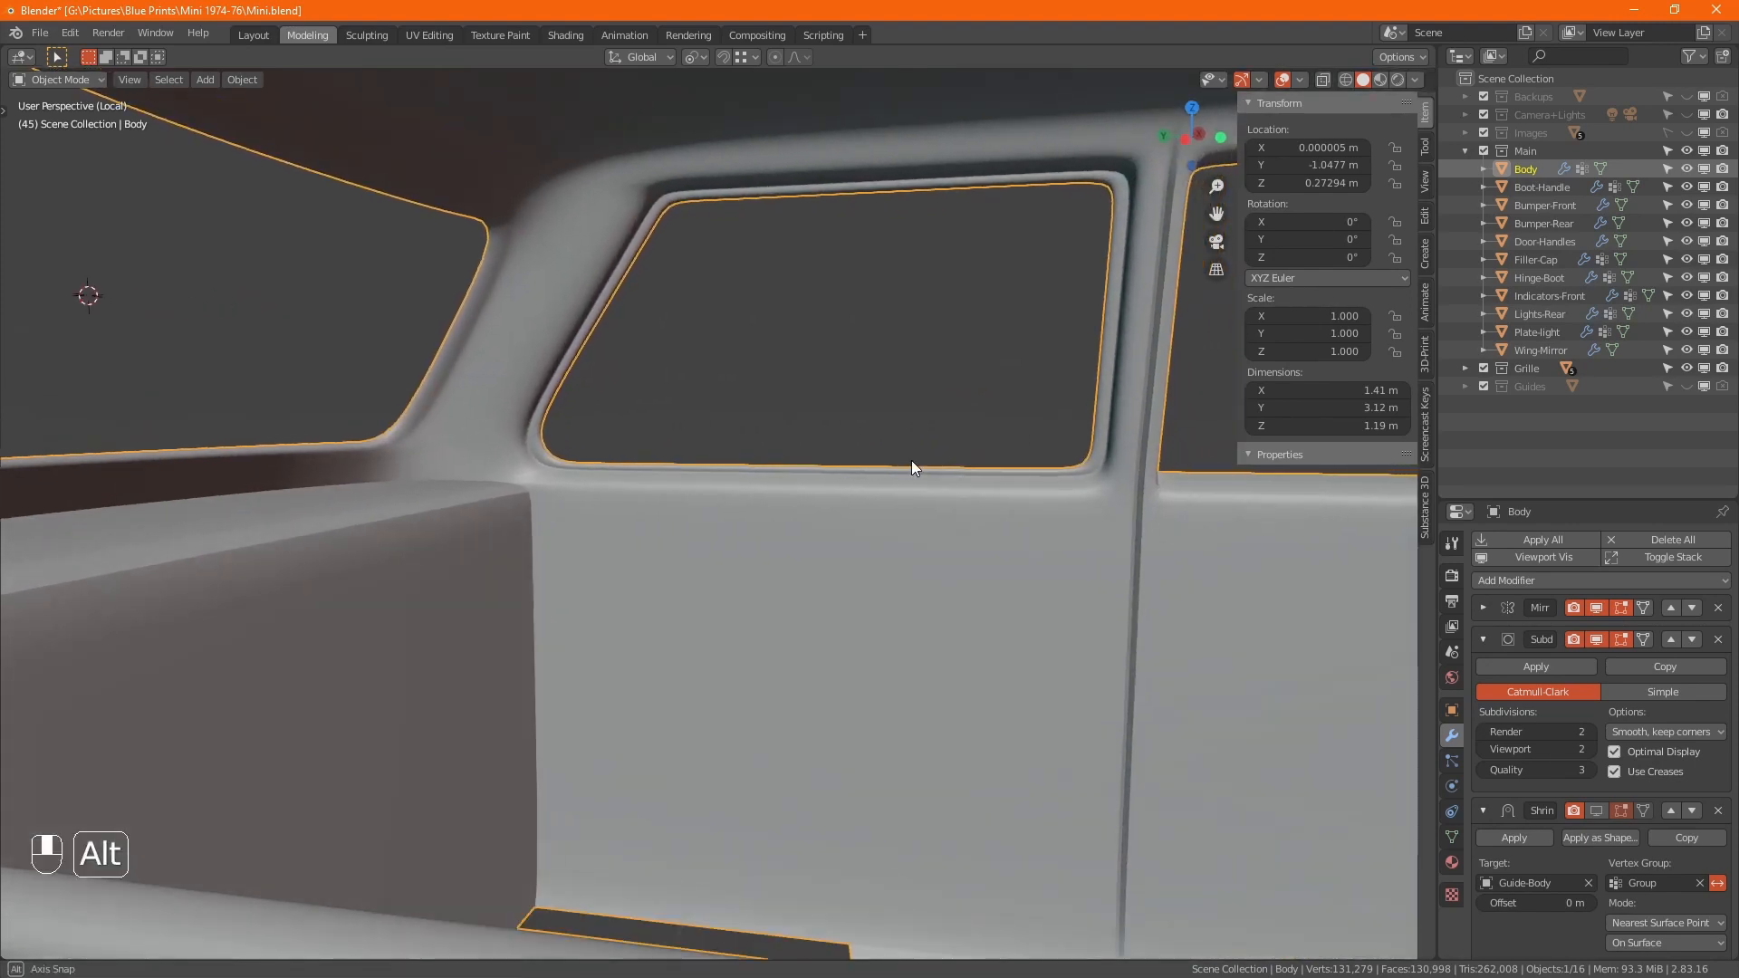
pyautogui.scroll(-4, 757, 533)
pyautogui.moveTo(974, 589); pyautogui.dragTo(750, 462, button='middle')
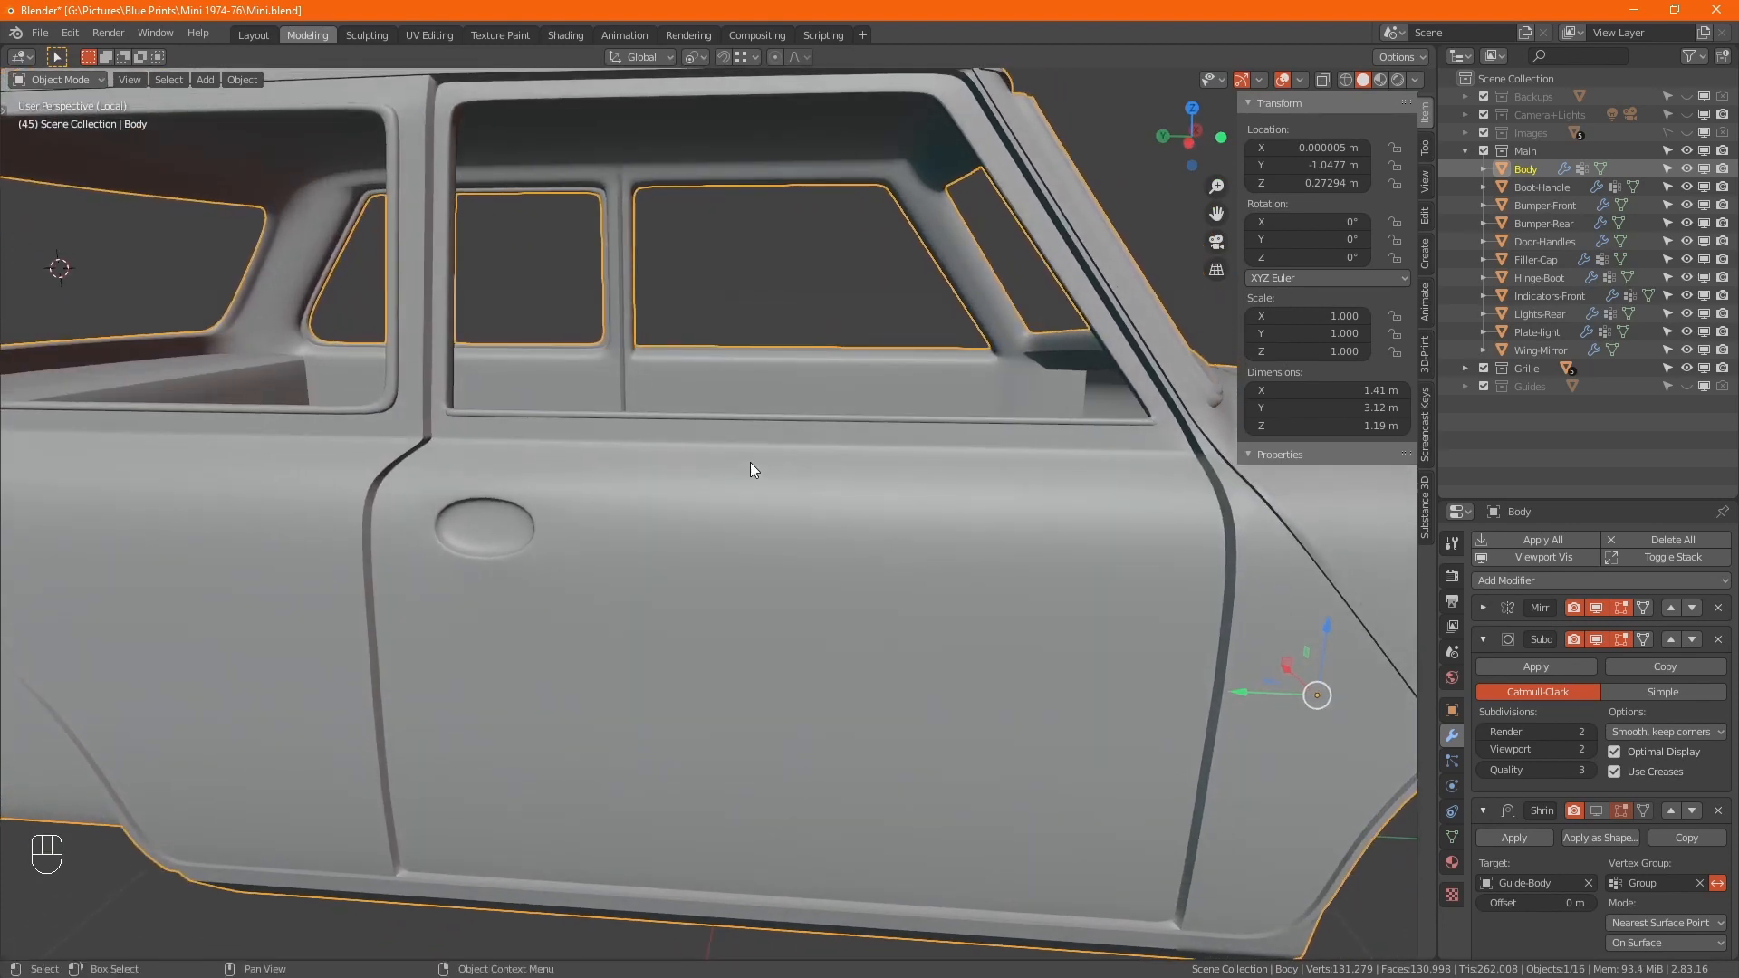
pyautogui.keyDown('alt'); pyautogui.moveTo(804, 518); pyautogui.dragTo(886, 366, button='middle'); pyautogui.keyUp('alt')
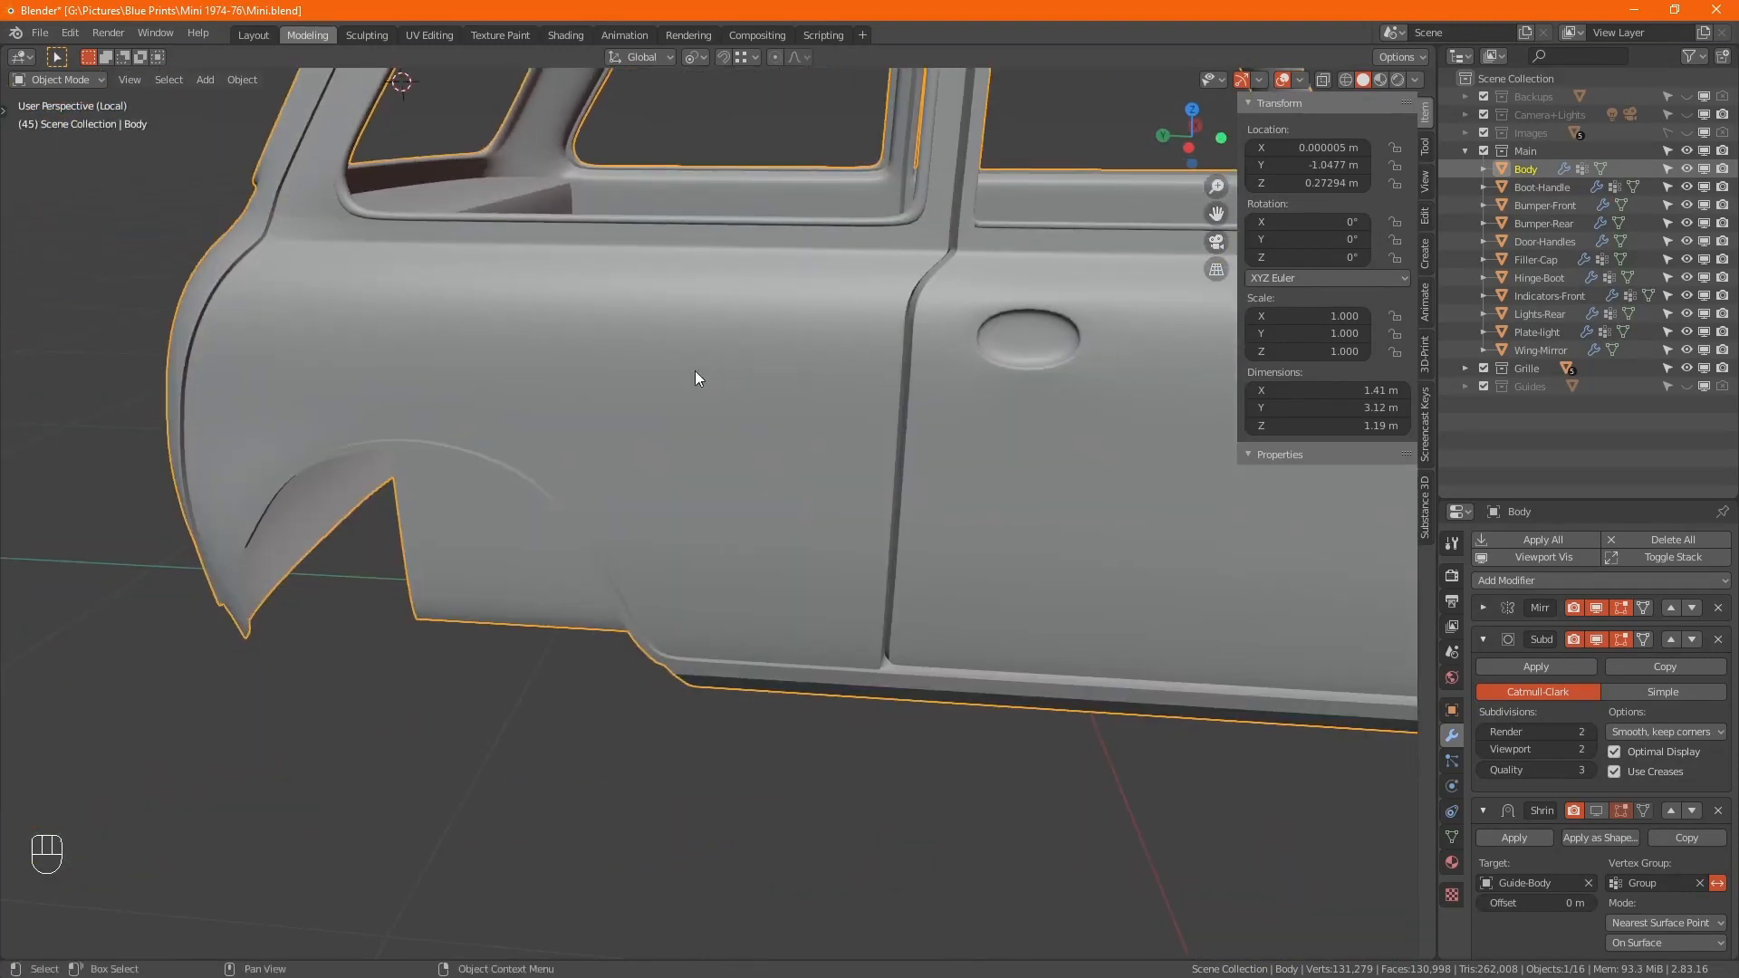
# - Hide the subdivision in Edit Mode and loop cut the inner panel horizontally level with a mid-height wheel arch vertex, at factor about 0.093
pyautogui.press('KP_3')
pyautogui.hotkey('alt', 'z')
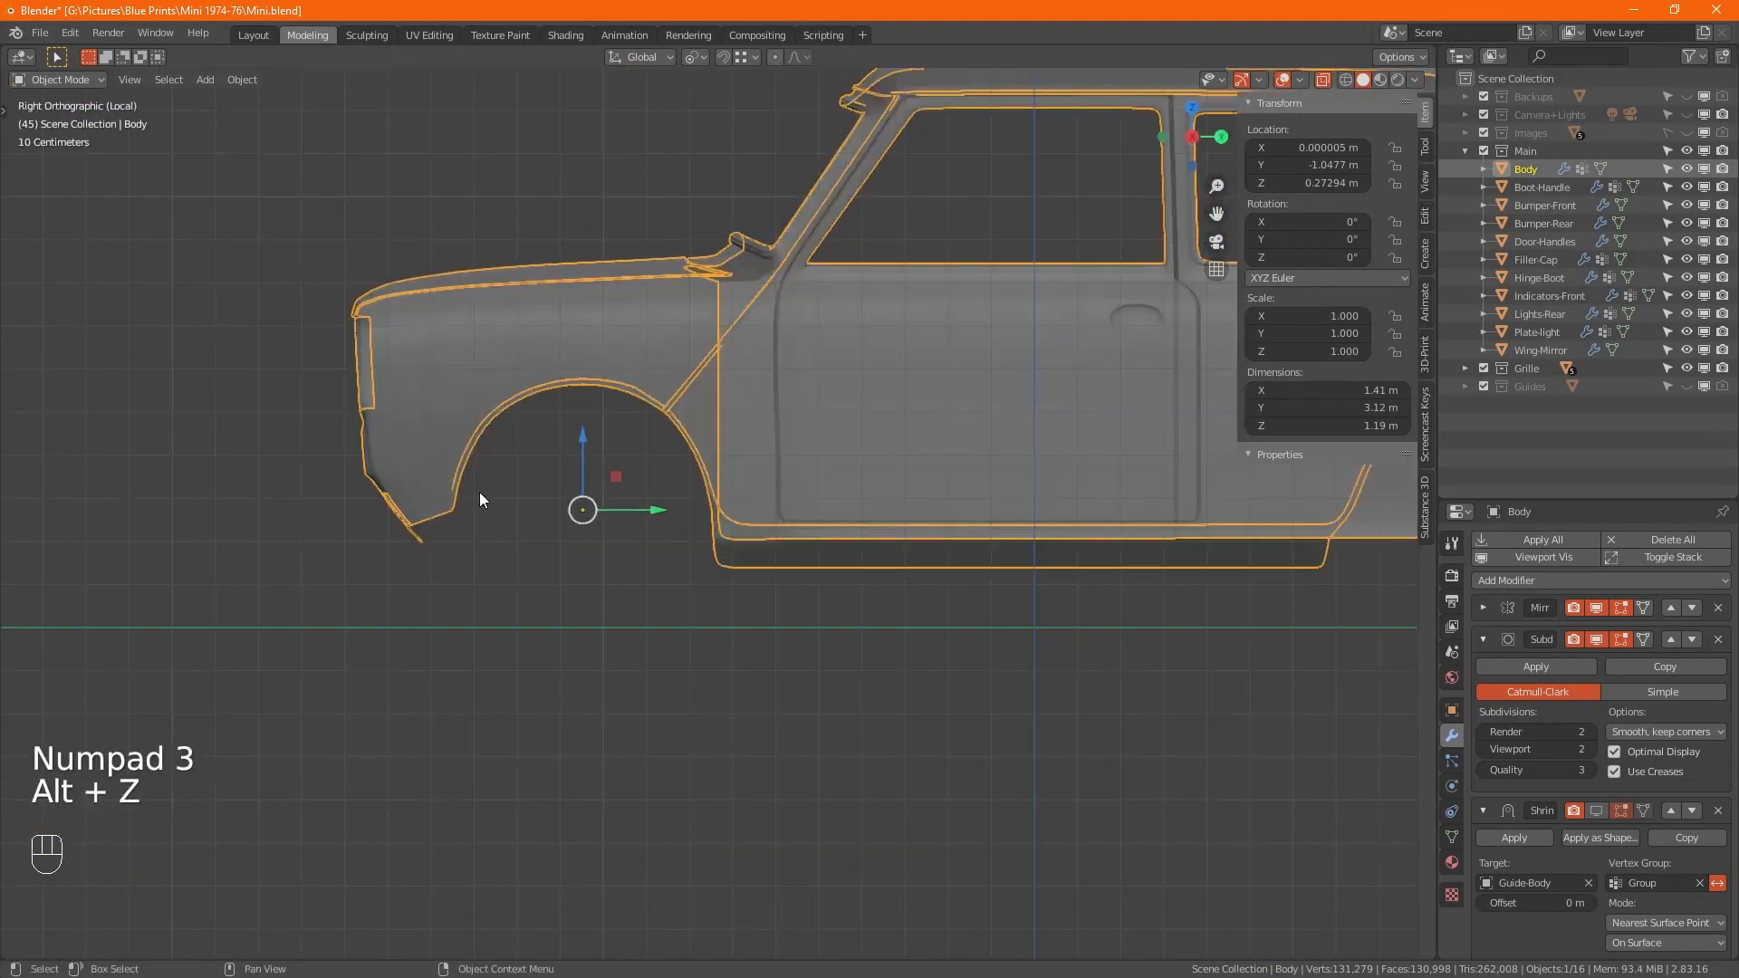
pyautogui.keyDown('shift'); pyautogui.moveTo(1094, 578); pyautogui.dragTo(529, 622, button='middle'); pyautogui.keyUp('shift')
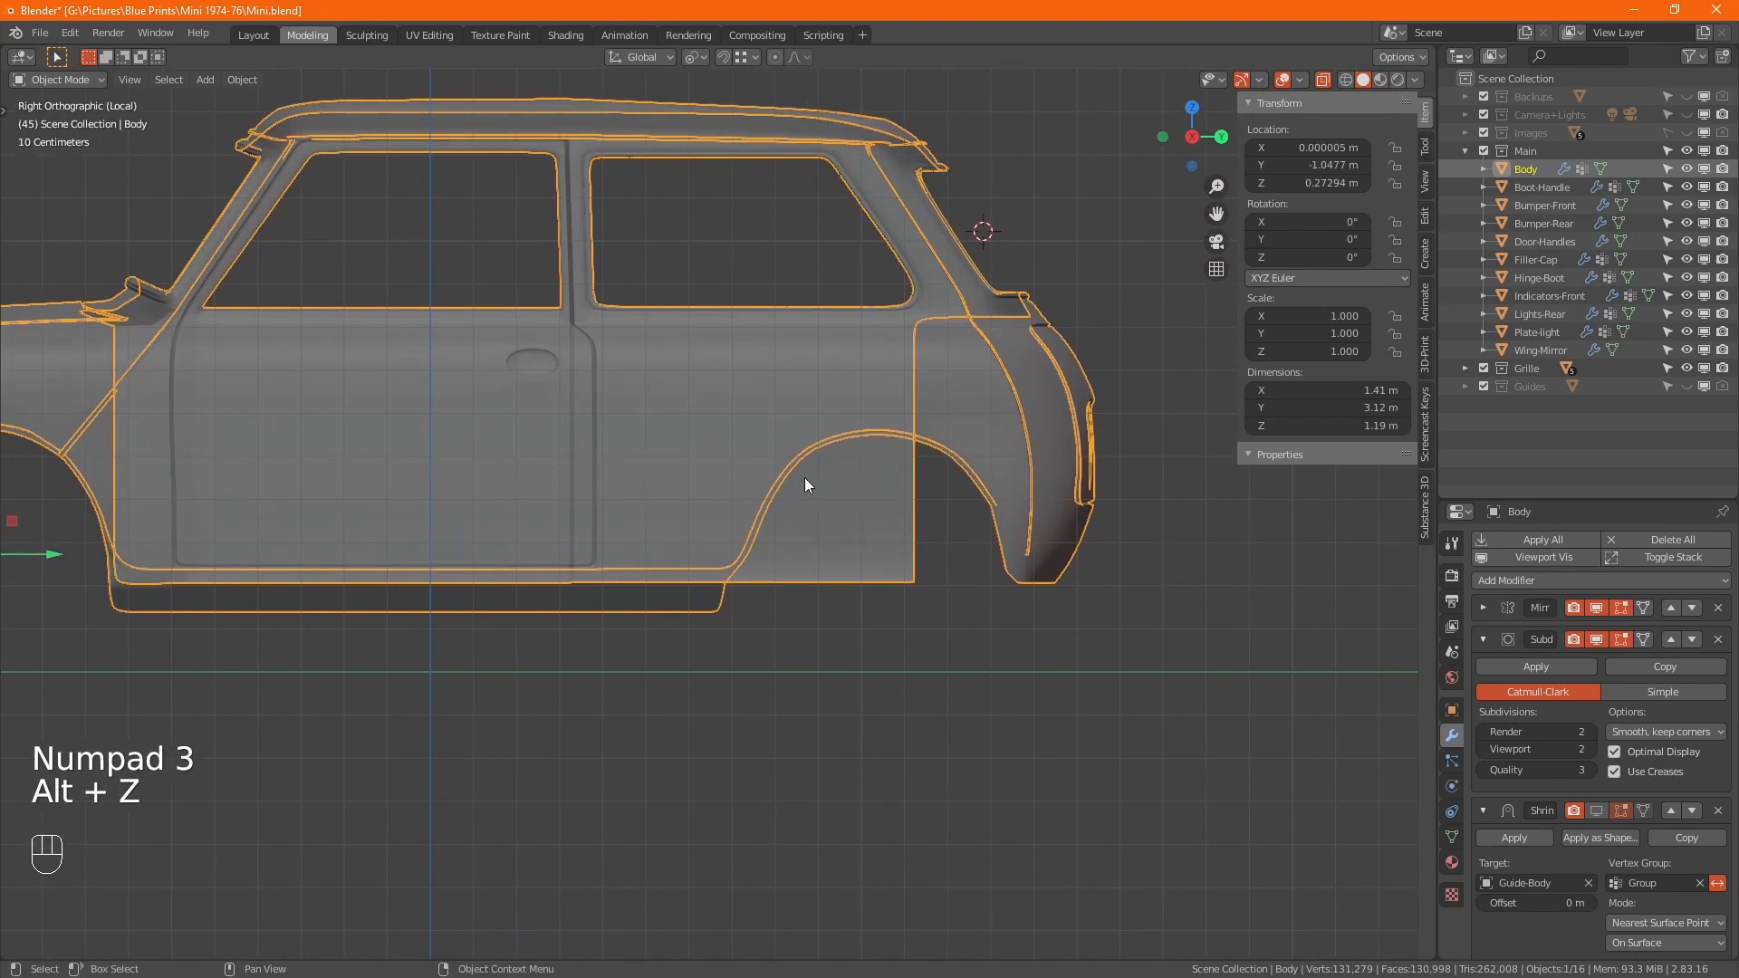
pyautogui.scroll(4, 927, 425)
pyautogui.press('Tab')
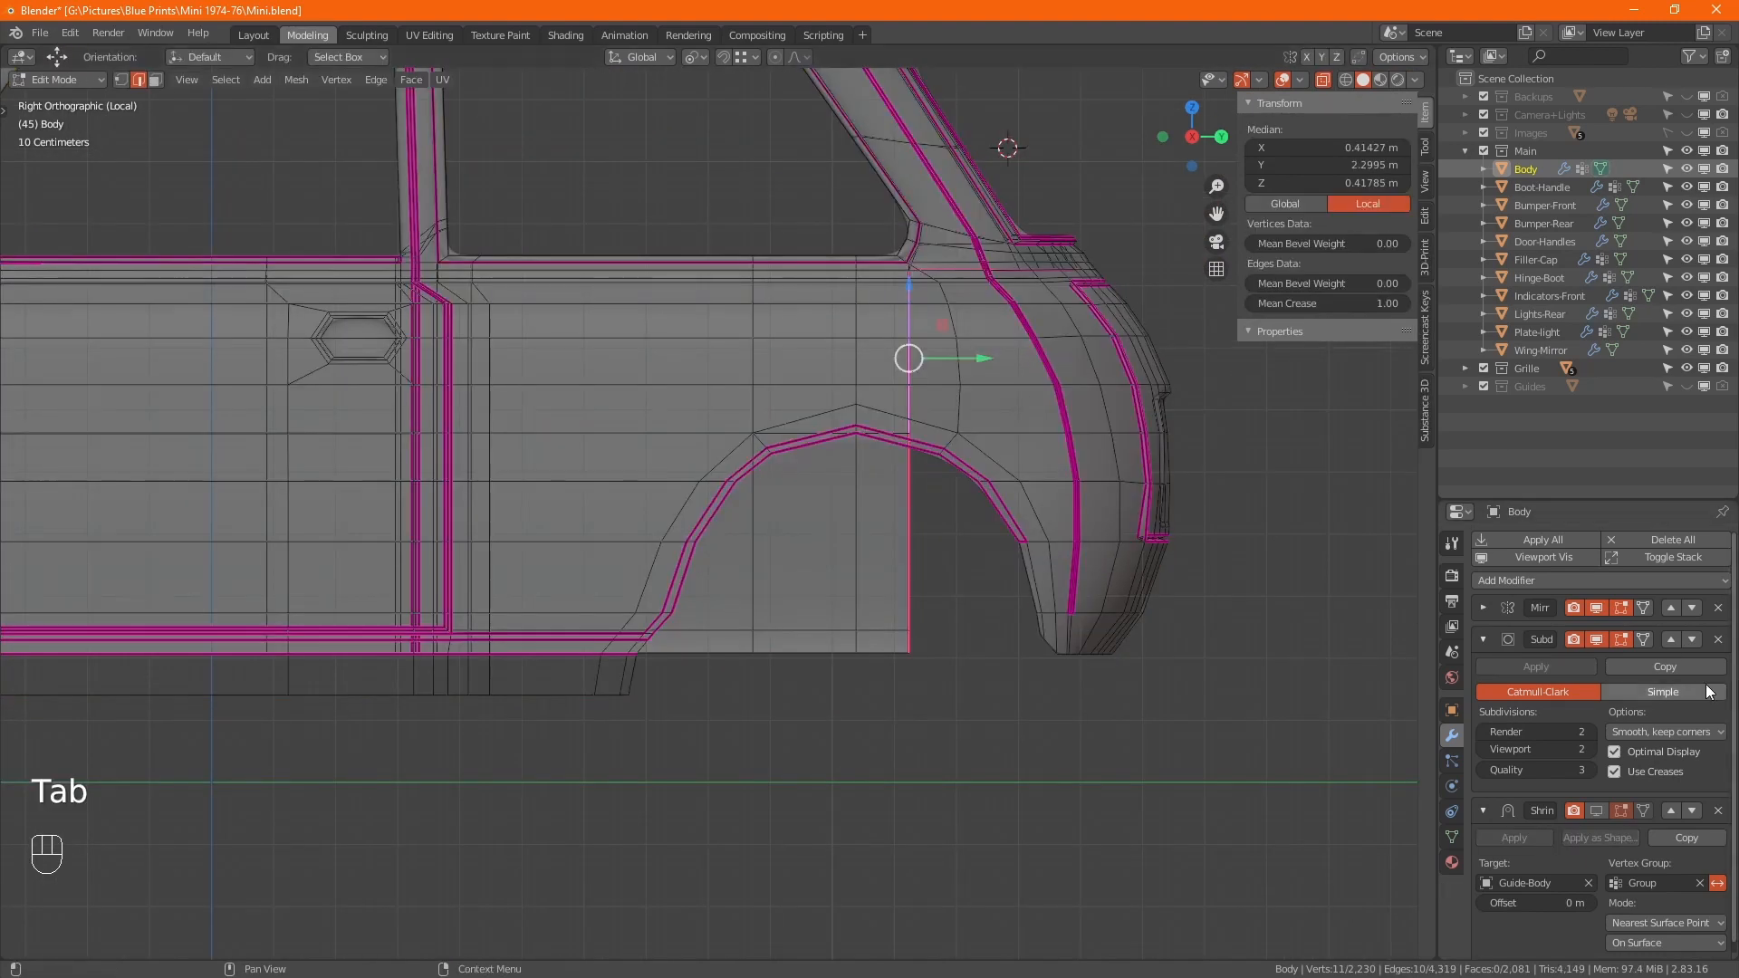
pyautogui.click(1597, 639)
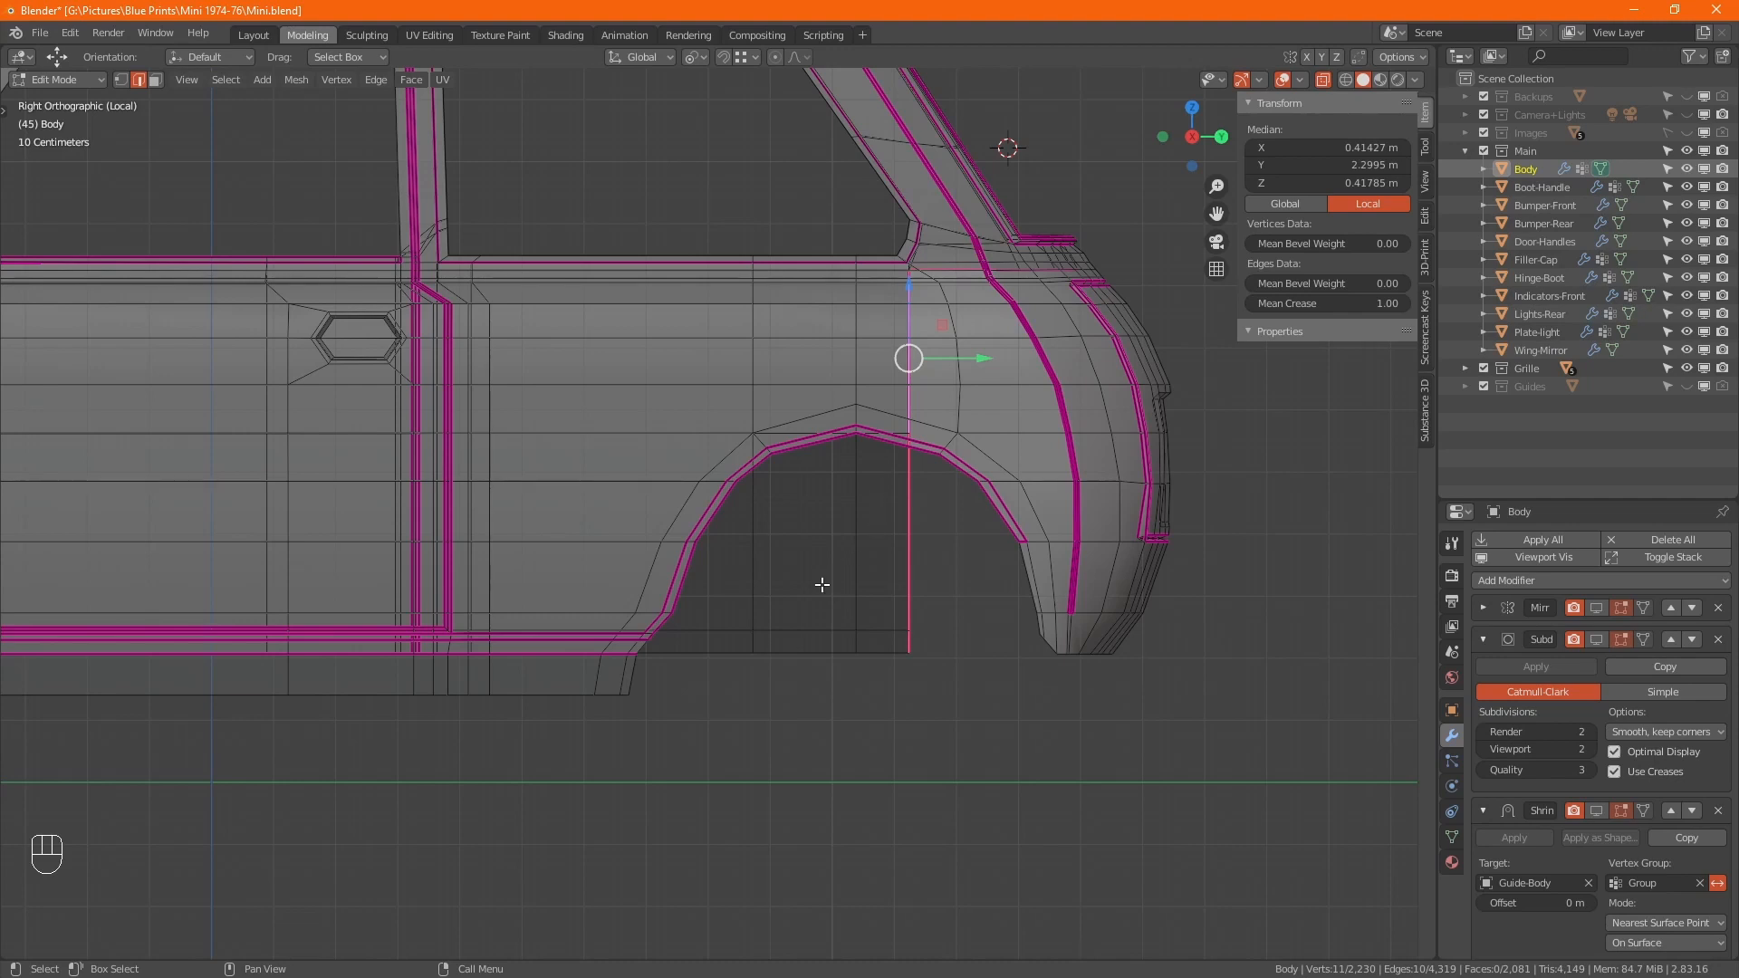
pyautogui.hotkey('ctrl', 'r')
pyautogui.click(881, 582)
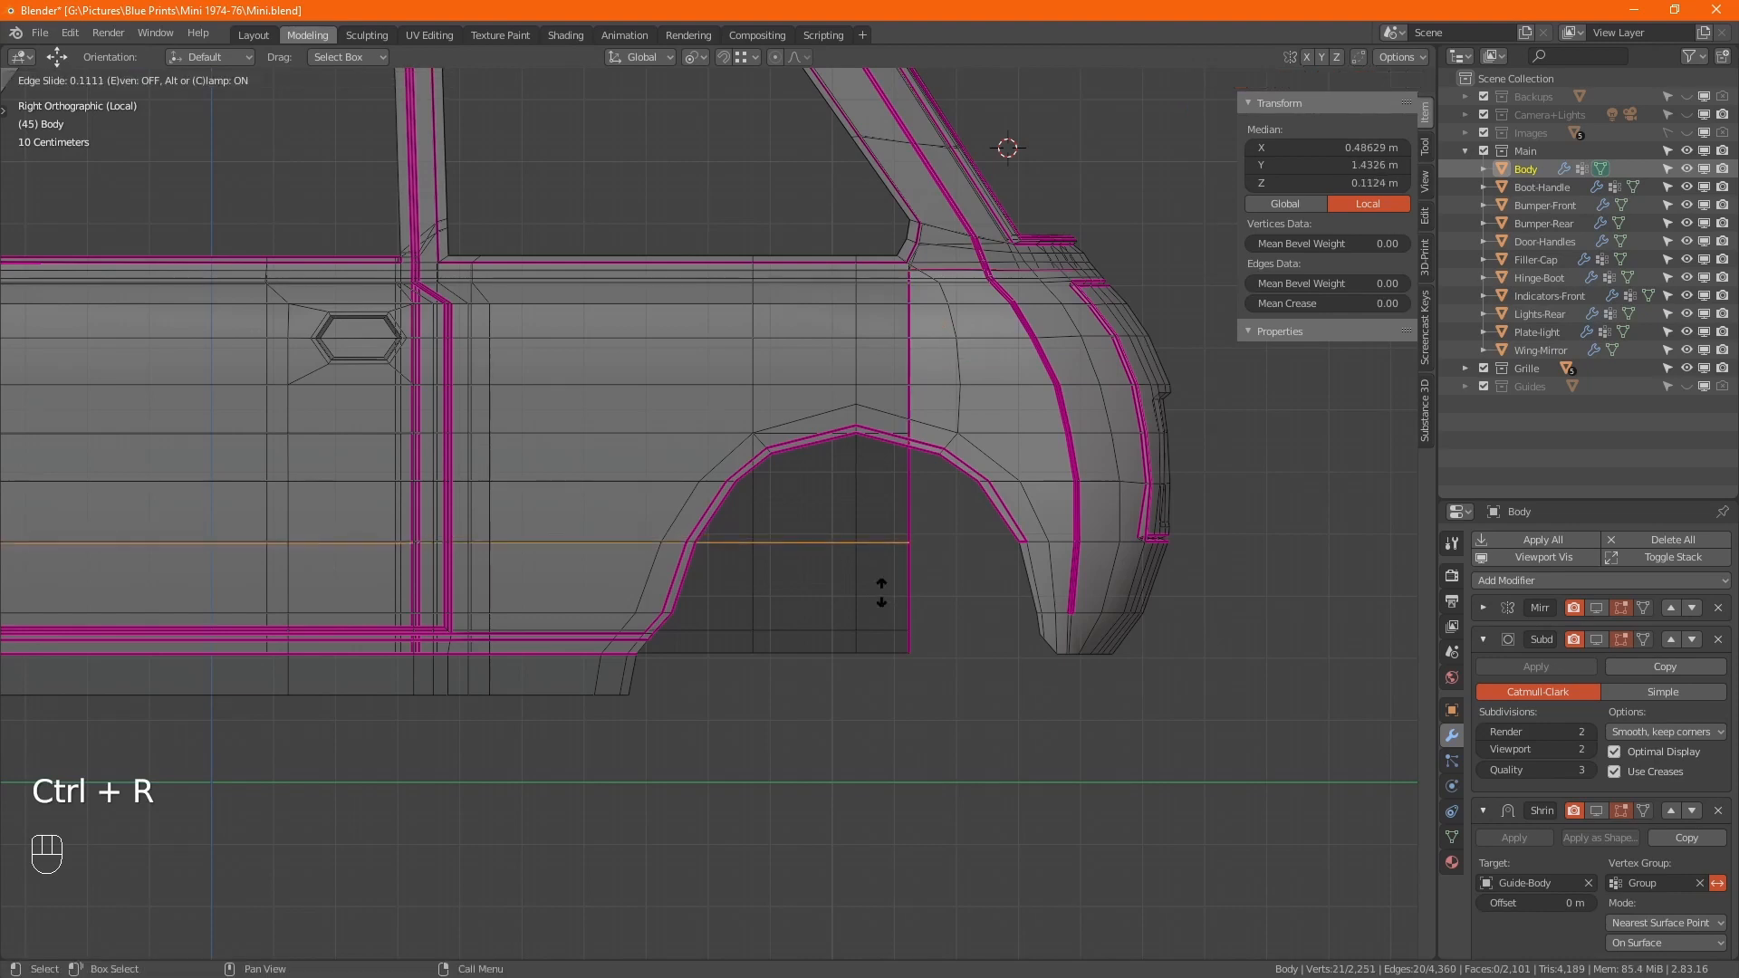
pyautogui.click(881, 581)
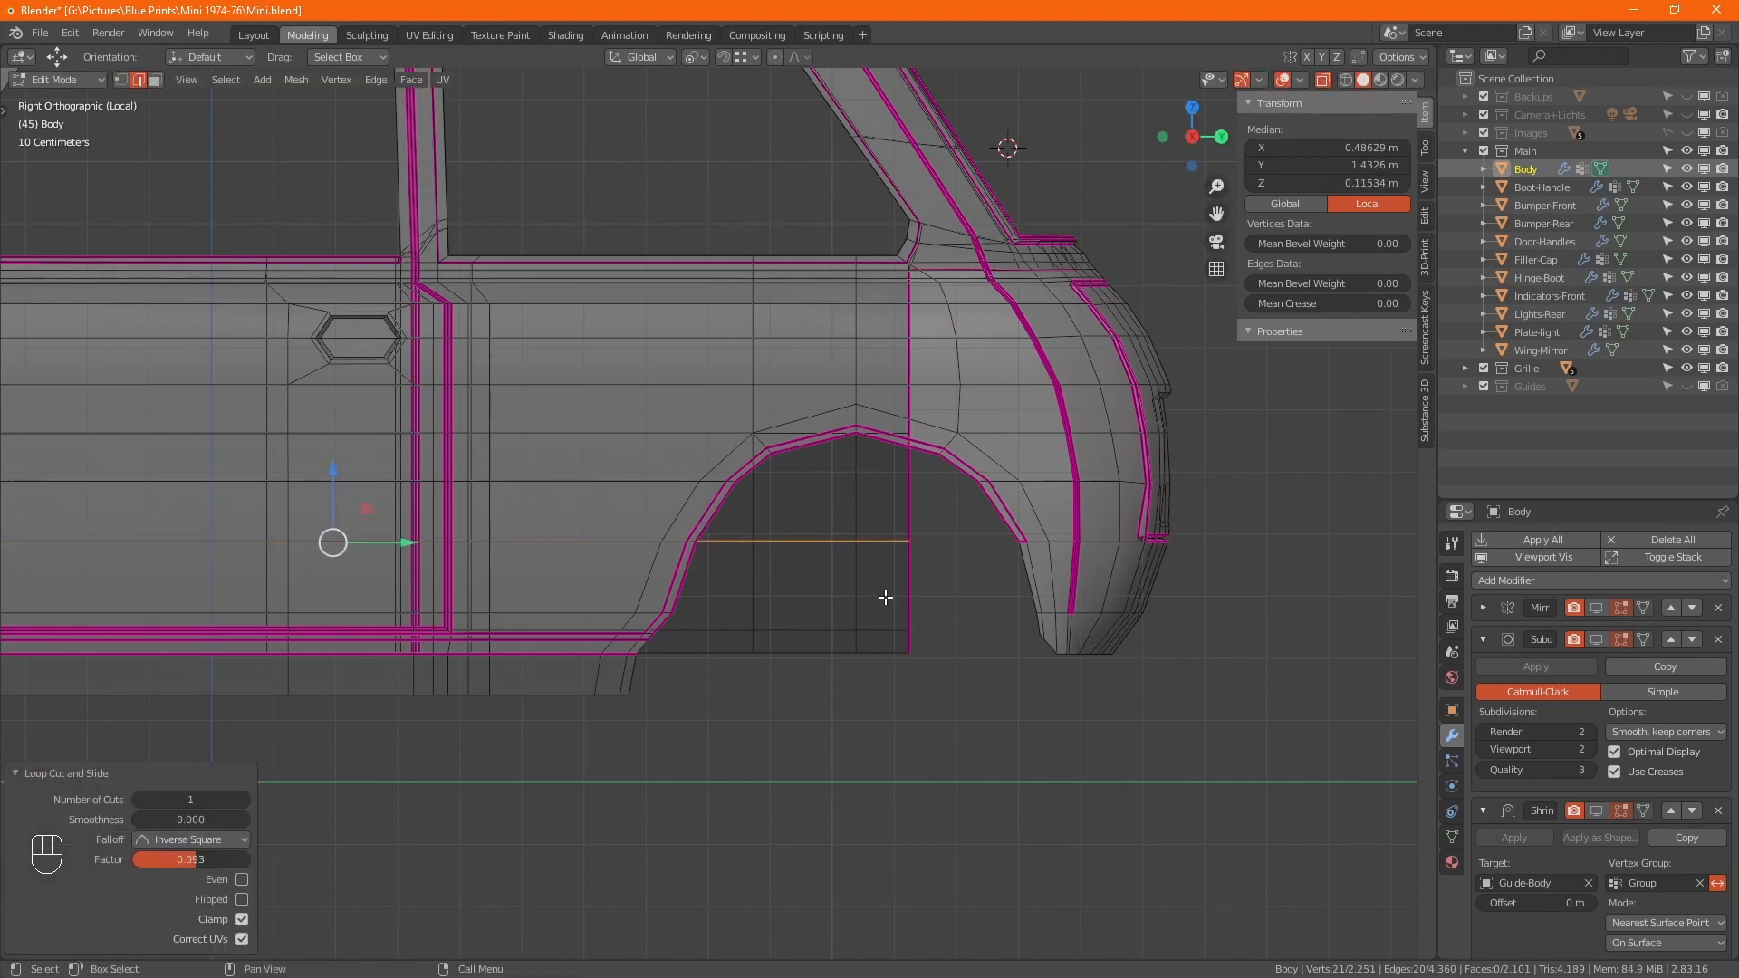
# - Add two more horizontal loop cuts level with lower and upper wheel arch vertices, at factors of about 0.571 and -0.102
pyautogui.hotkey('ctrl', 'r')
pyautogui.click(887, 593)
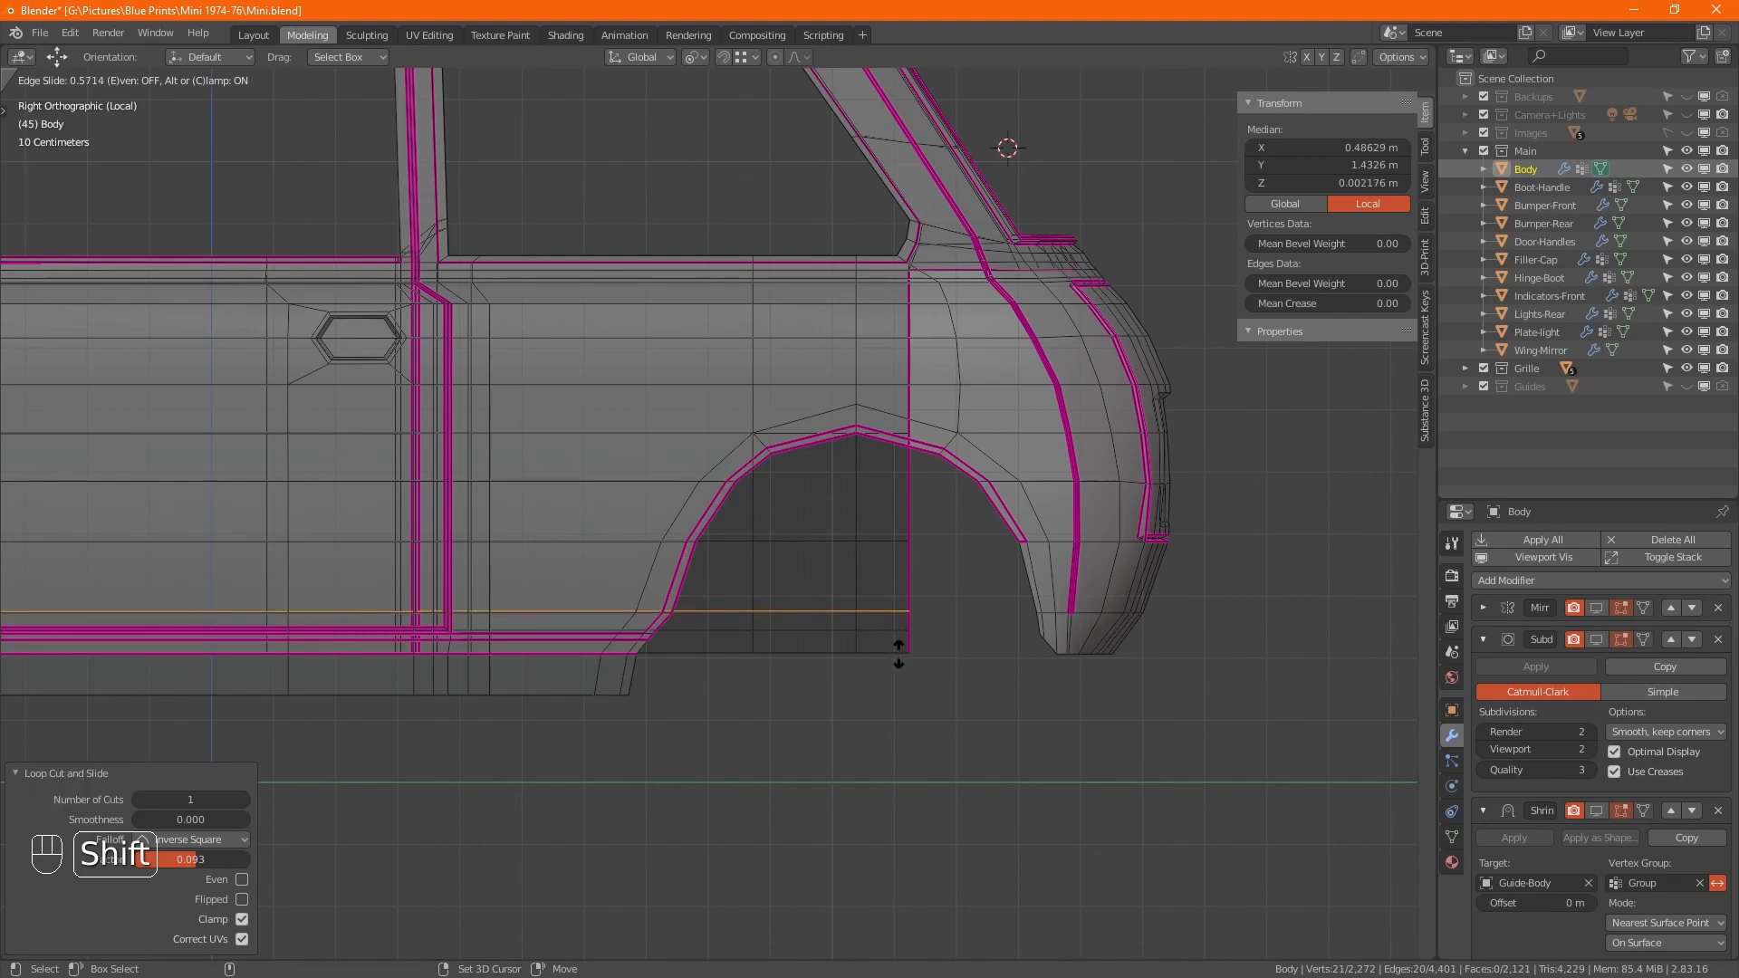
pyautogui.click(899, 651)
pyautogui.hotkey('ctrl', 'r')
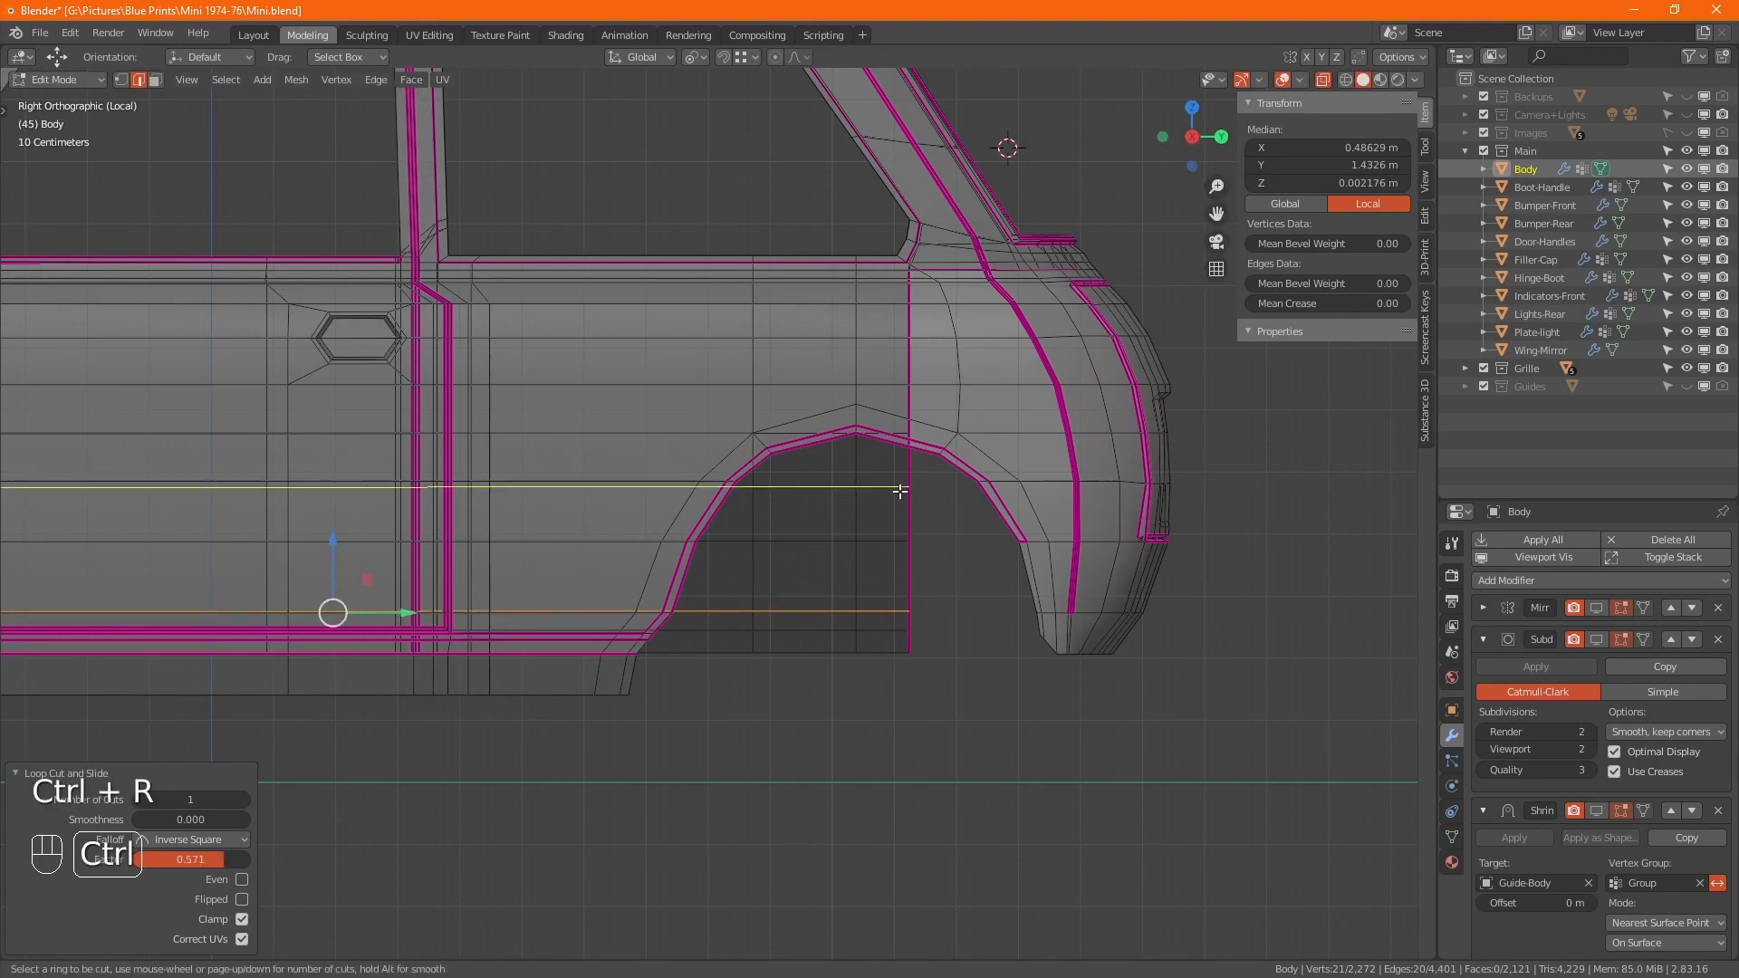
pyautogui.click(899, 489)
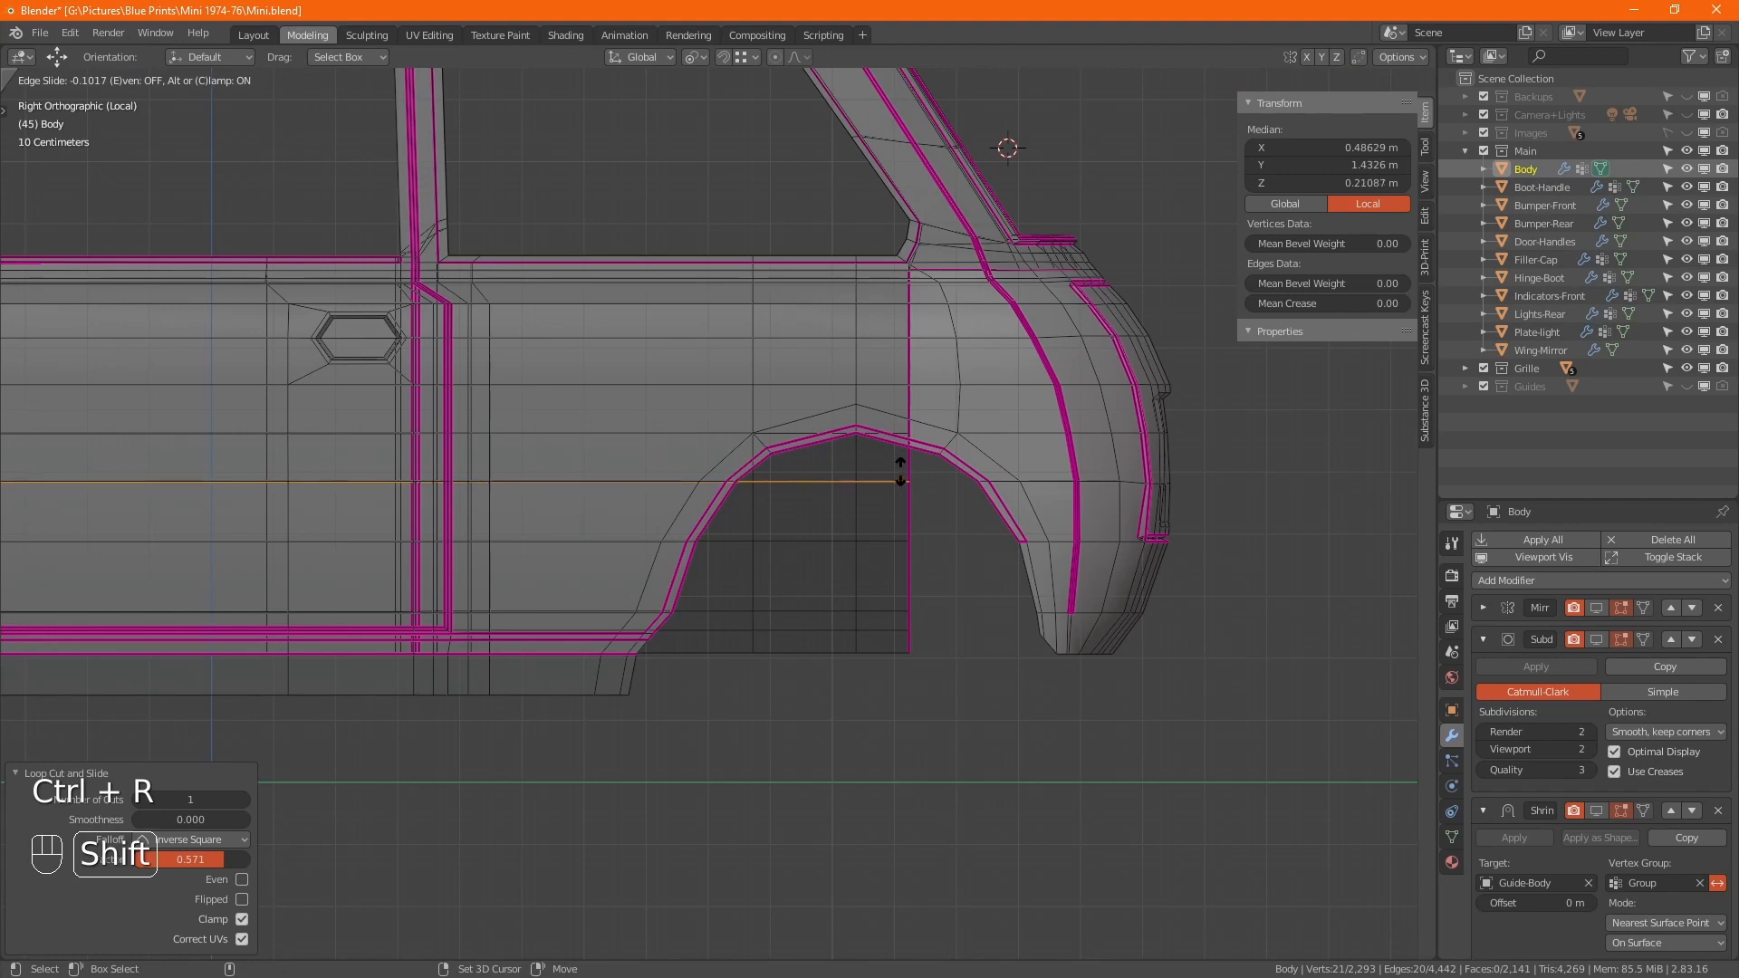
pyautogui.click(899, 471)
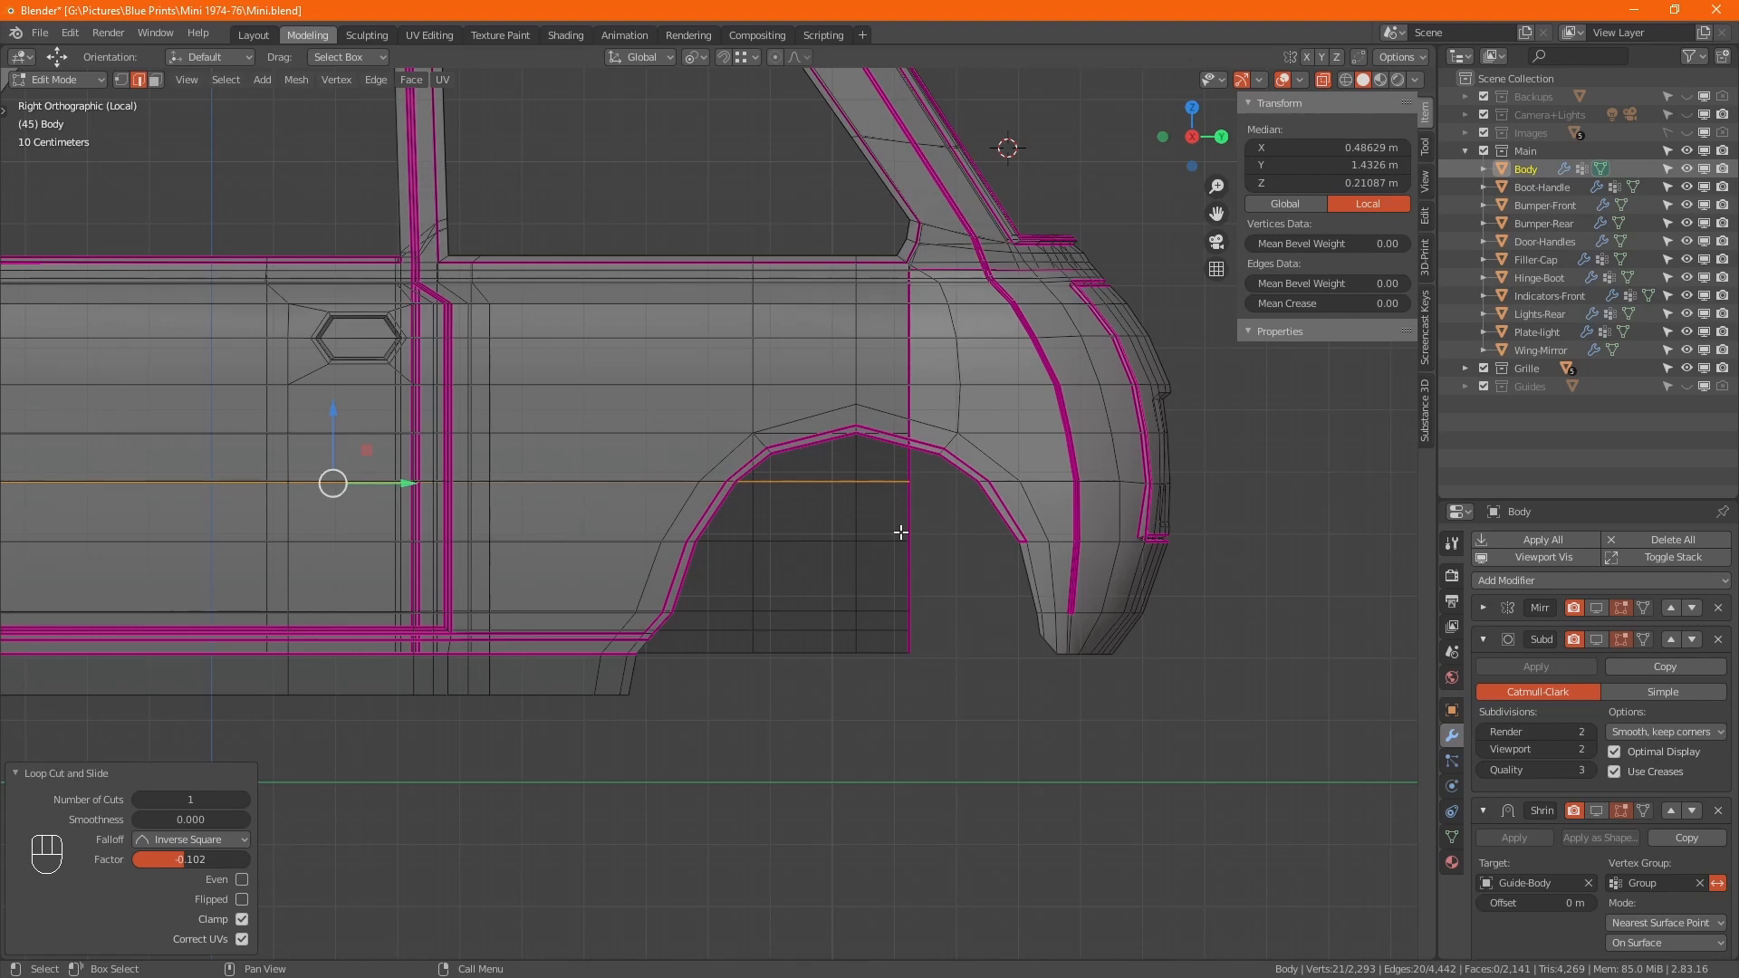
# - Examine how the inner side panel's horizontal edge loops line up with the rear wheel arch, from inside and in left side view
pyautogui.hotkey('alt', 'z')
pyautogui.moveTo(621, 563); pyautogui.dragTo(928, 542, button='middle')
pyautogui.scroll(-2, 885, 541)
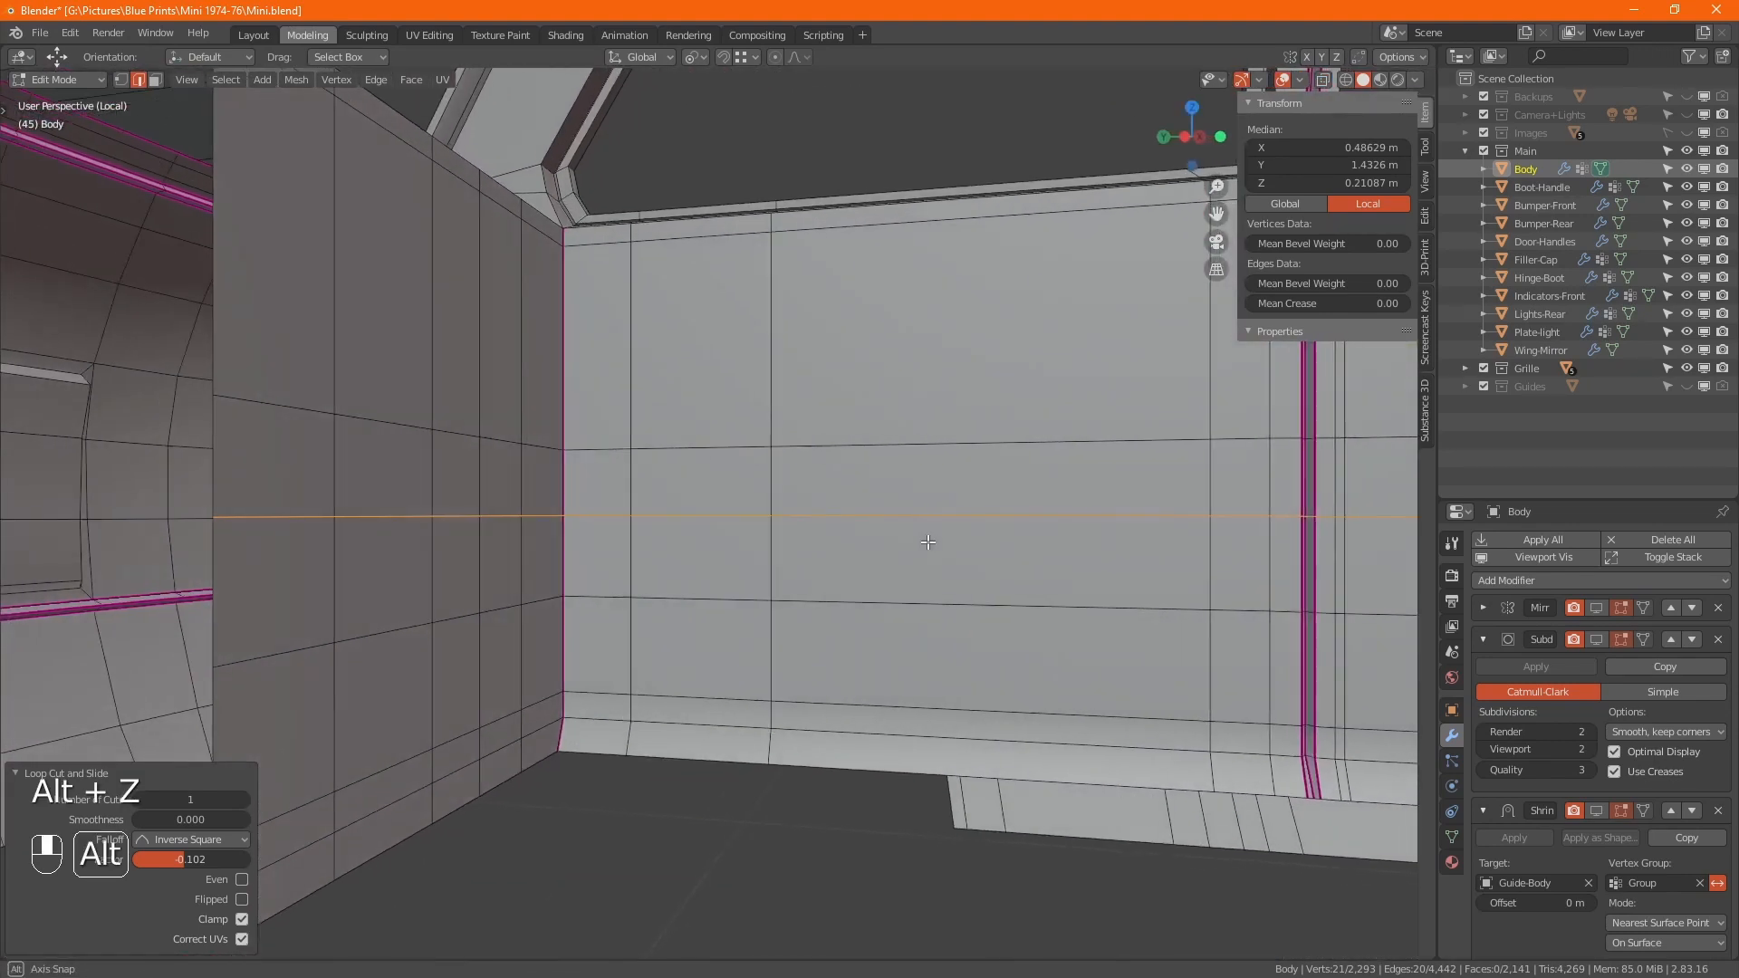
pyautogui.press('ctrl+KP_3')
pyautogui.hotkey('alt', 'z')
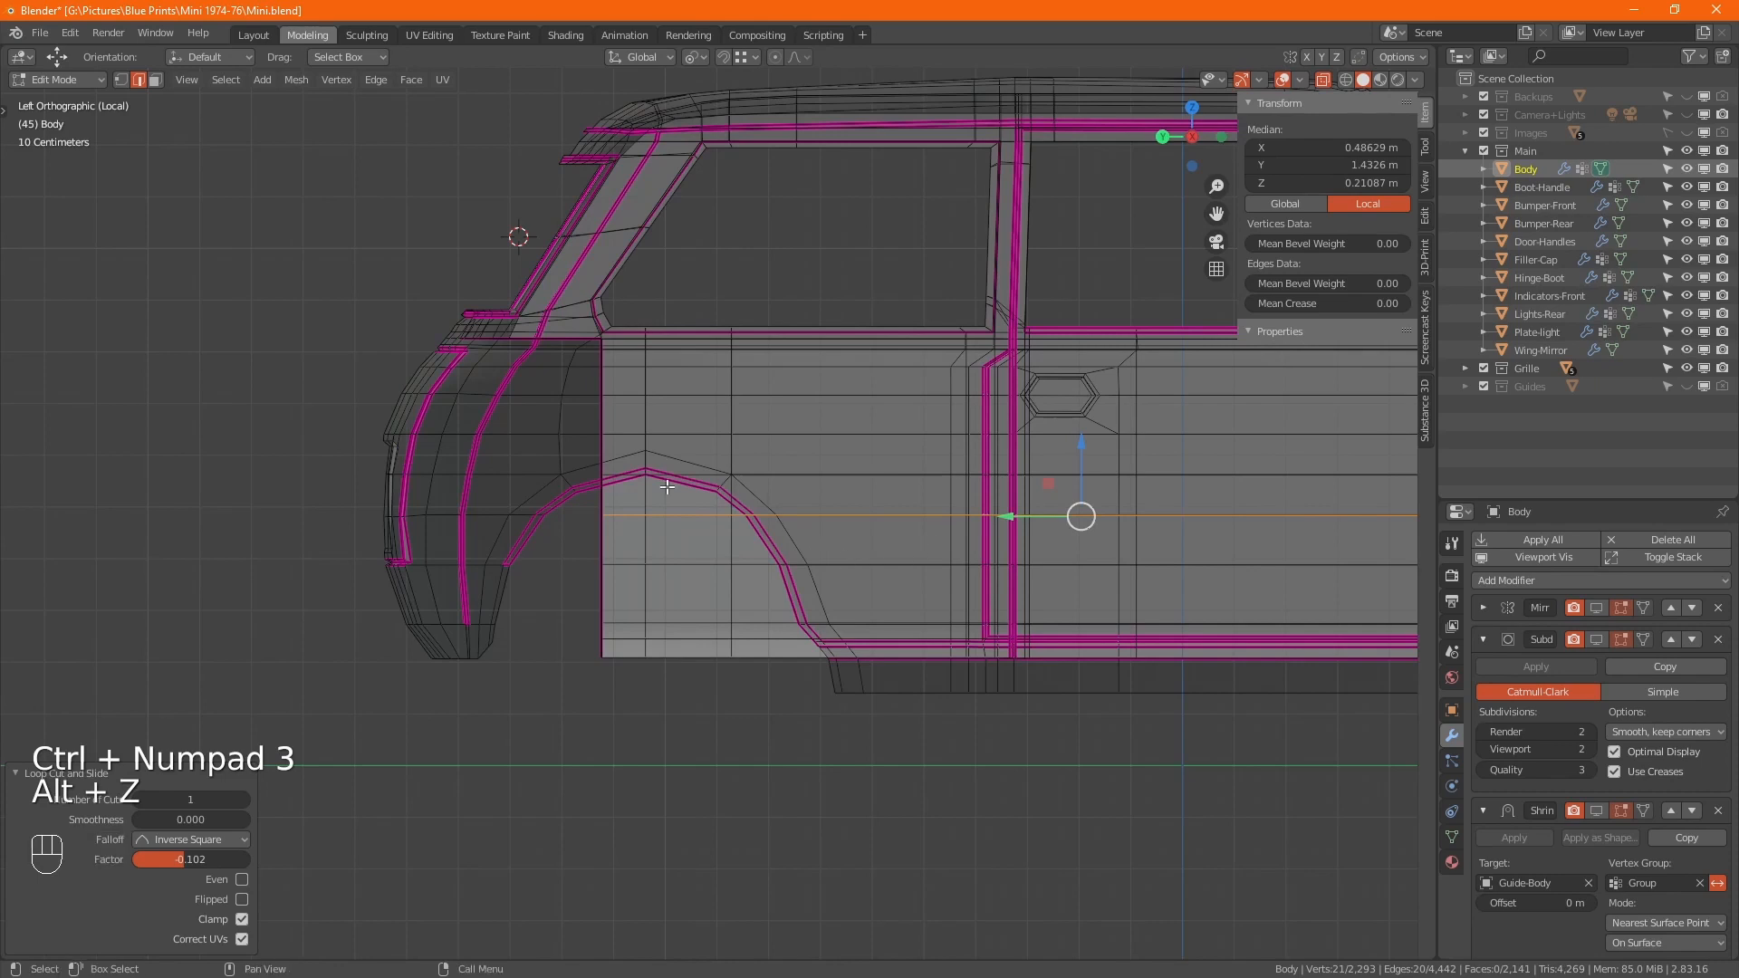
pyautogui.keyDown('alt'); pyautogui.moveTo(870, 475); pyautogui.dragTo(819, 489, button='middle'); pyautogui.keyUp('alt')
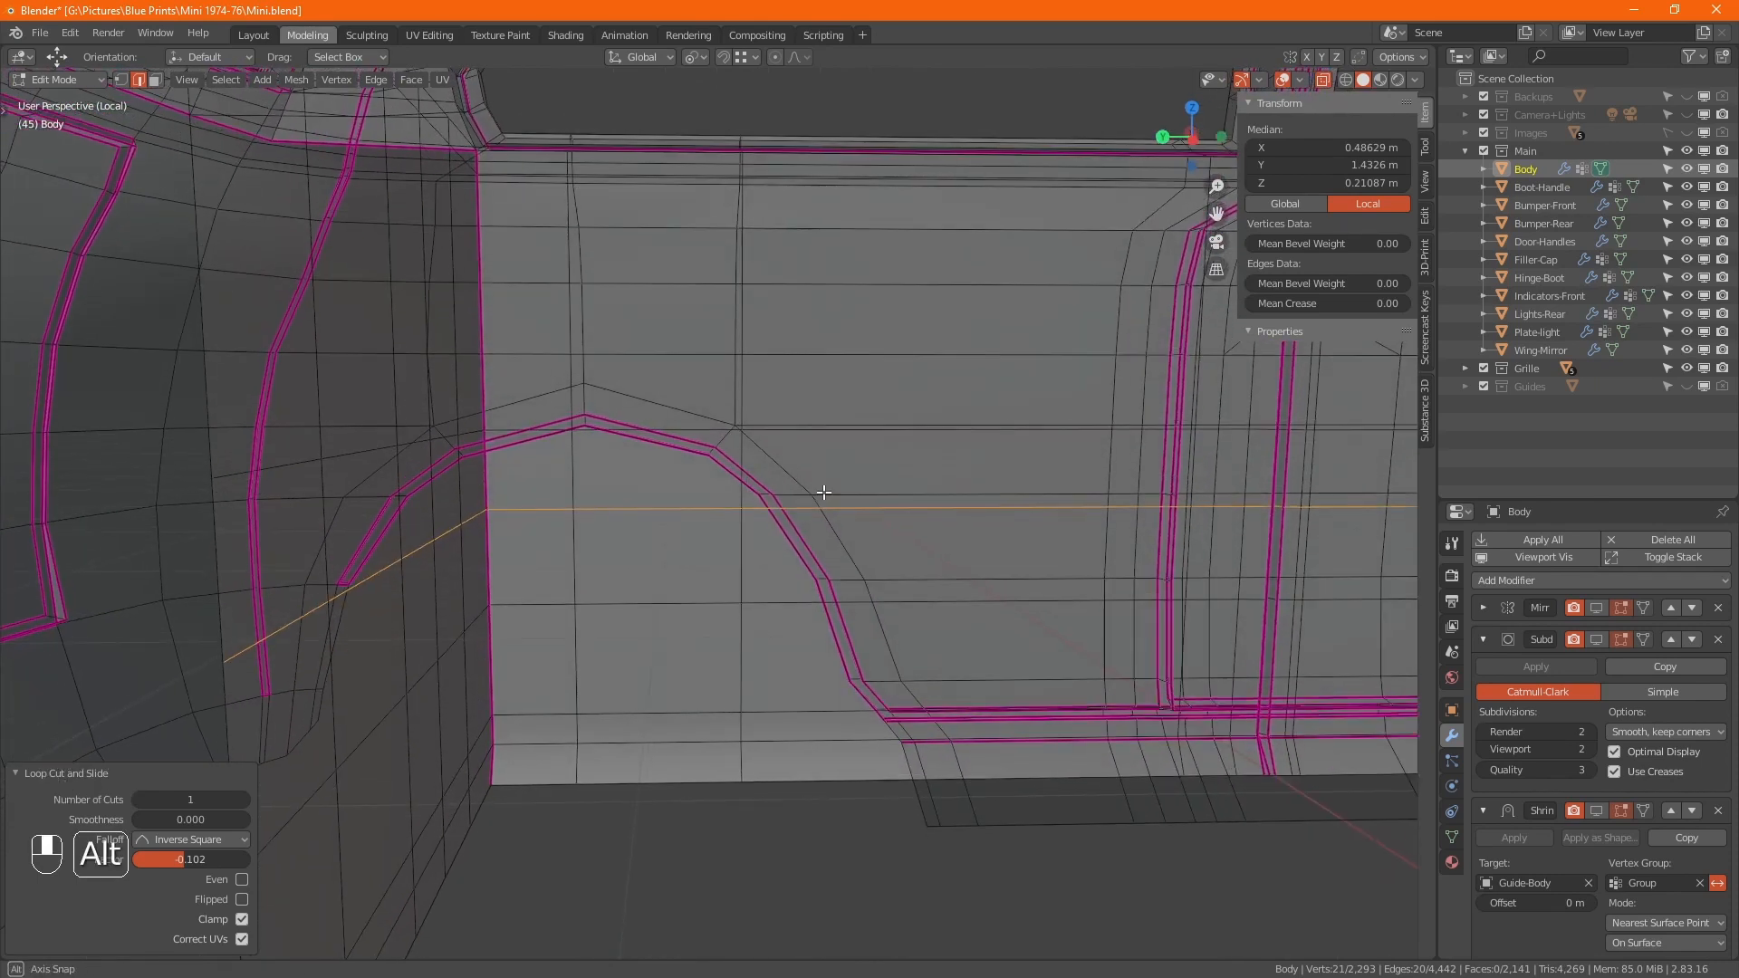
pyautogui.keyDown('alt'); pyautogui.click(825, 430); pyautogui.keyUp('alt')
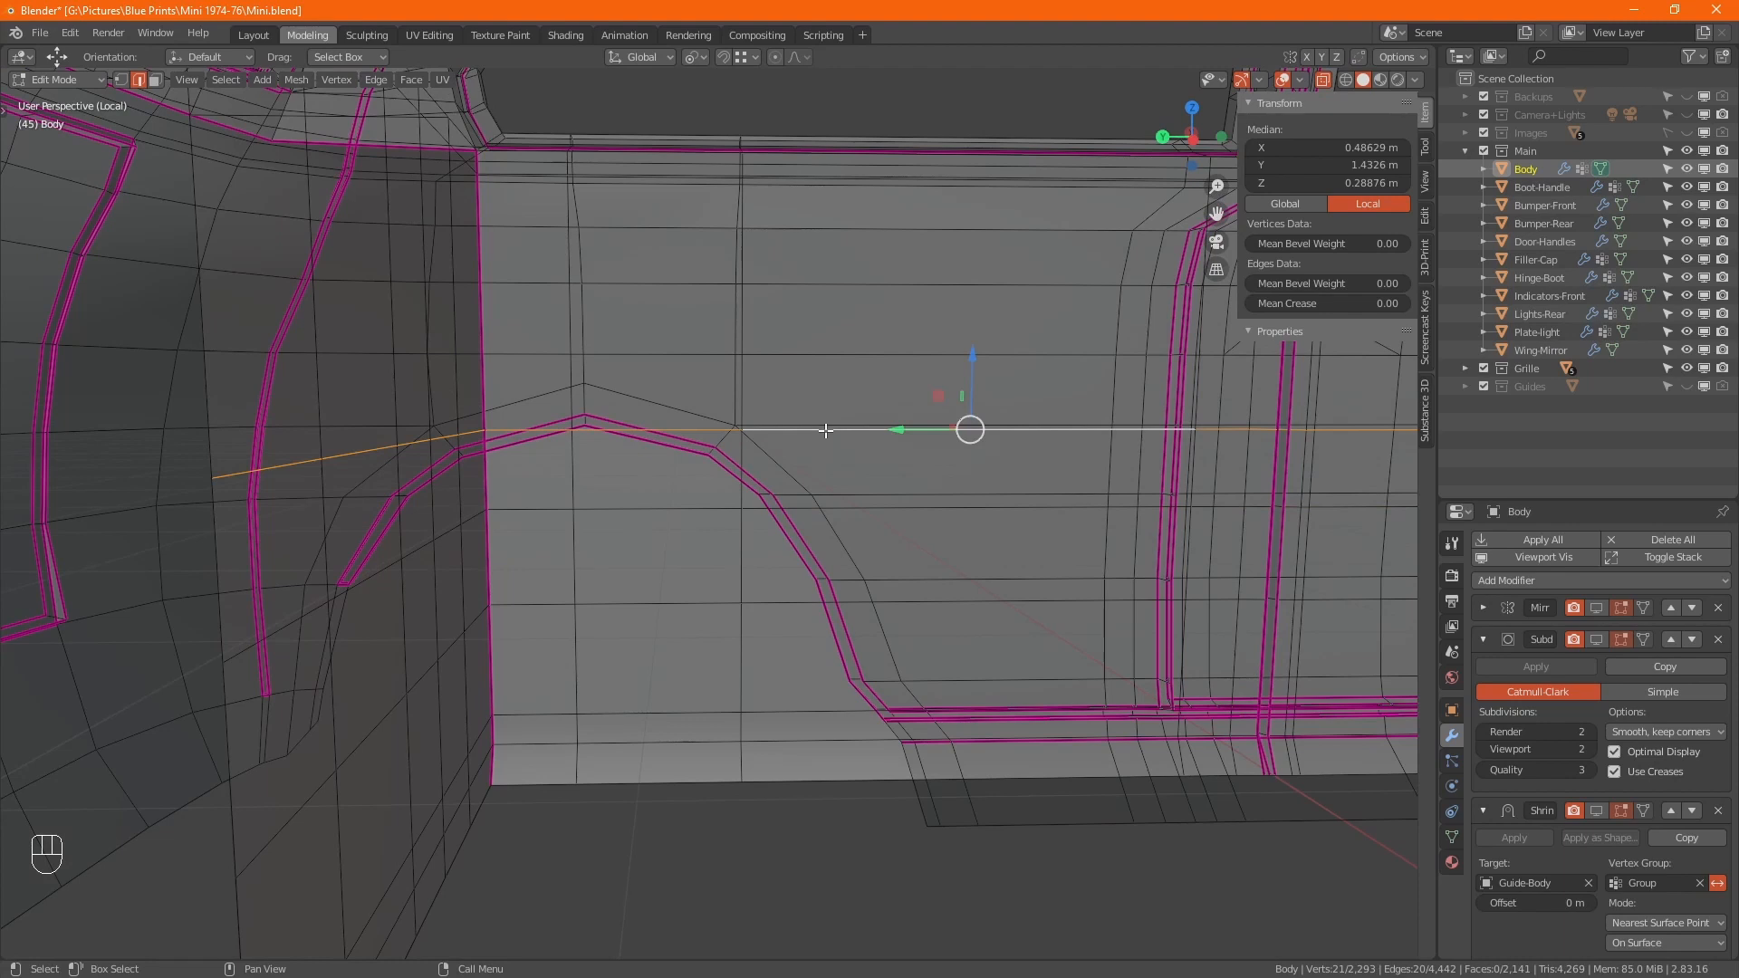
pyautogui.press('ctrl+KP_3')
pyautogui.hotkey('alt', 'z')
pyautogui.hotkey('alt', 'z')
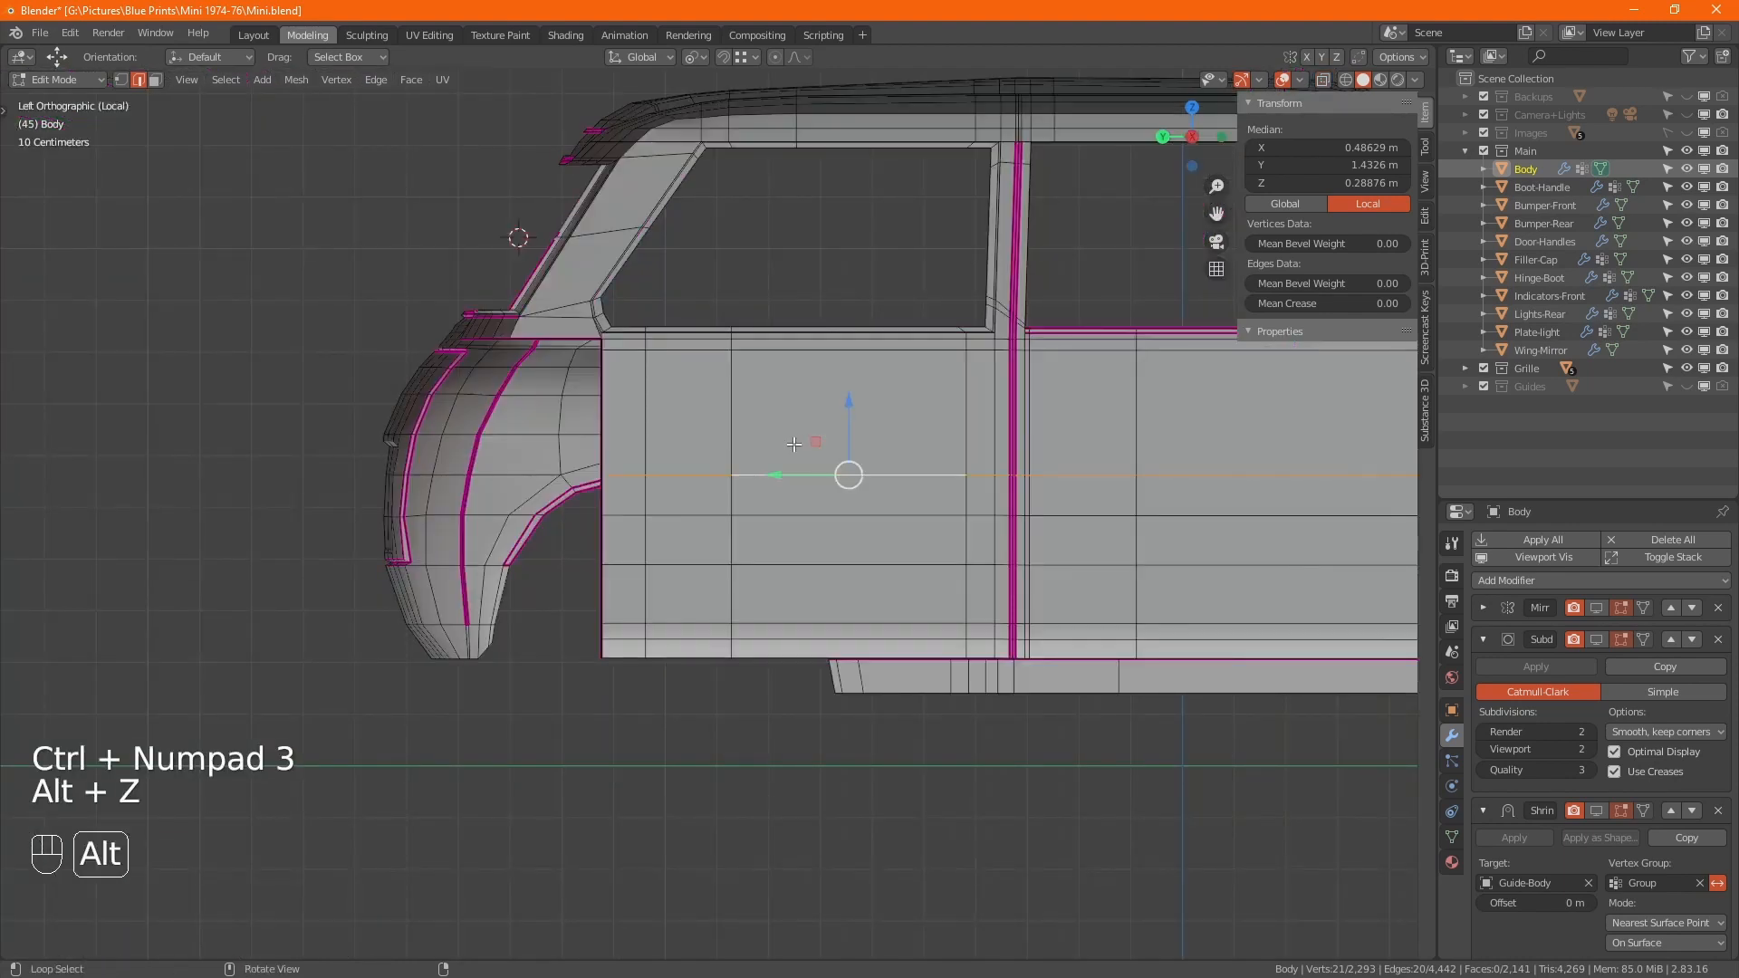
pyautogui.scroll(1, 645, 471)
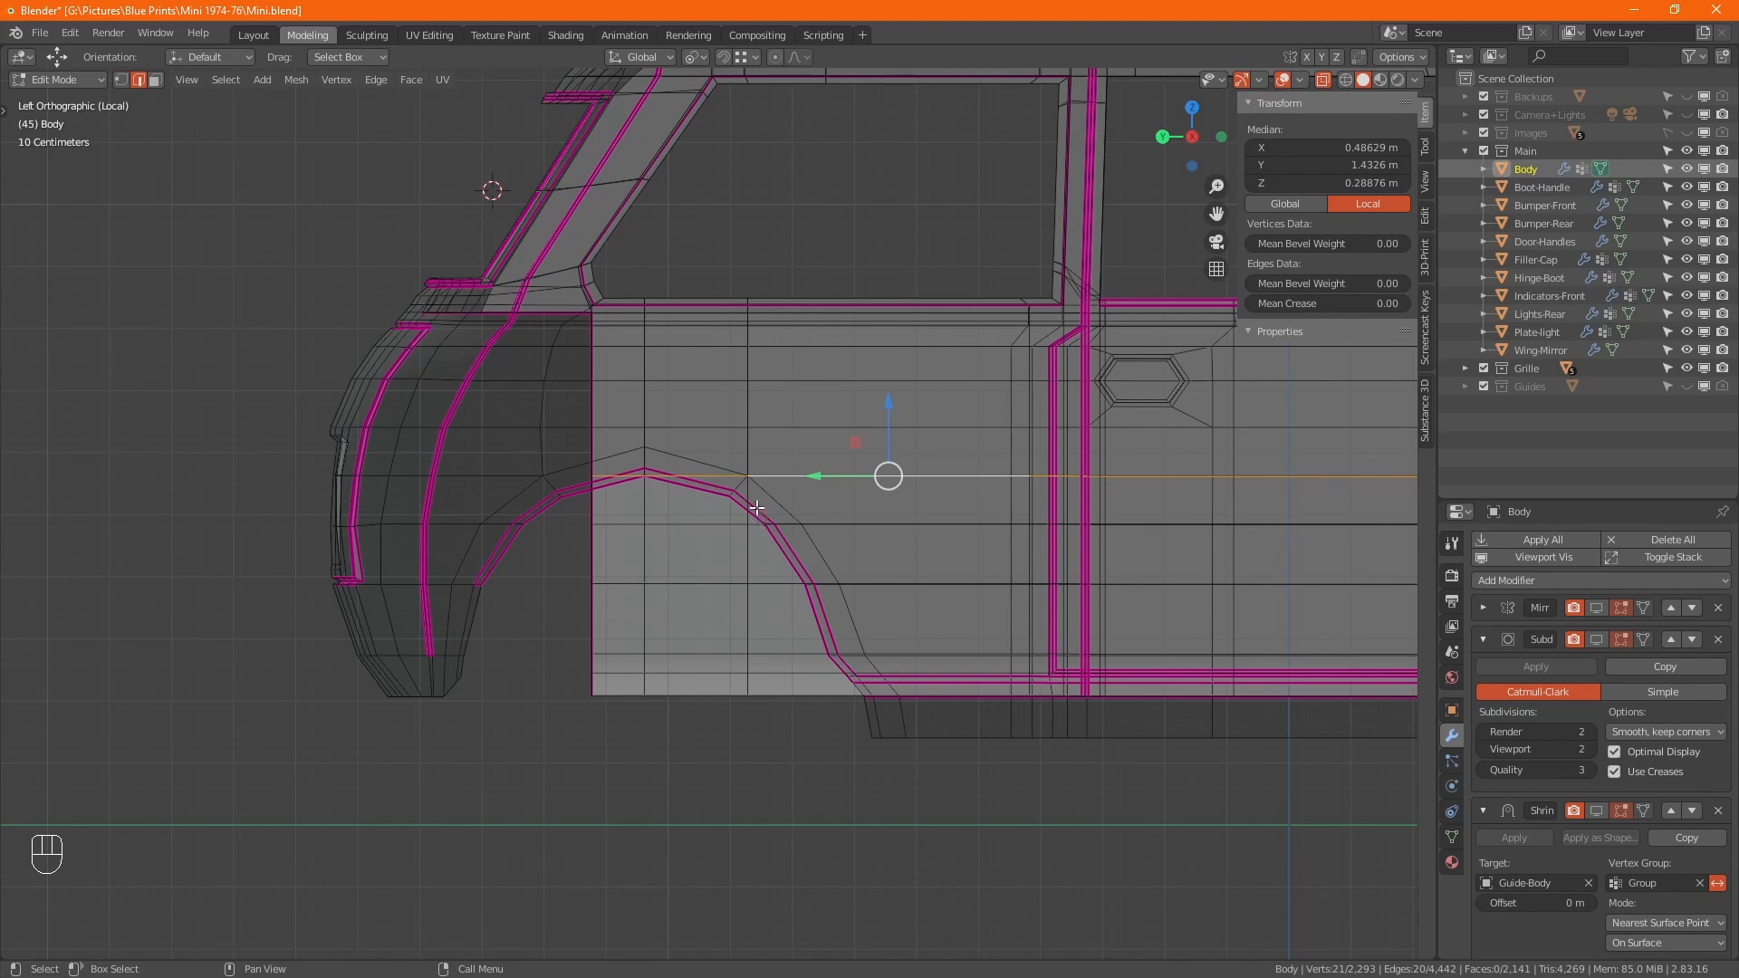
# - Move the inner panel vertex just below the arch's upper curve about -0.027 m along Y onto the wheel arch outline
pyautogui.press('1')
pyautogui.click(747, 475)
pyautogui.click(747, 477)
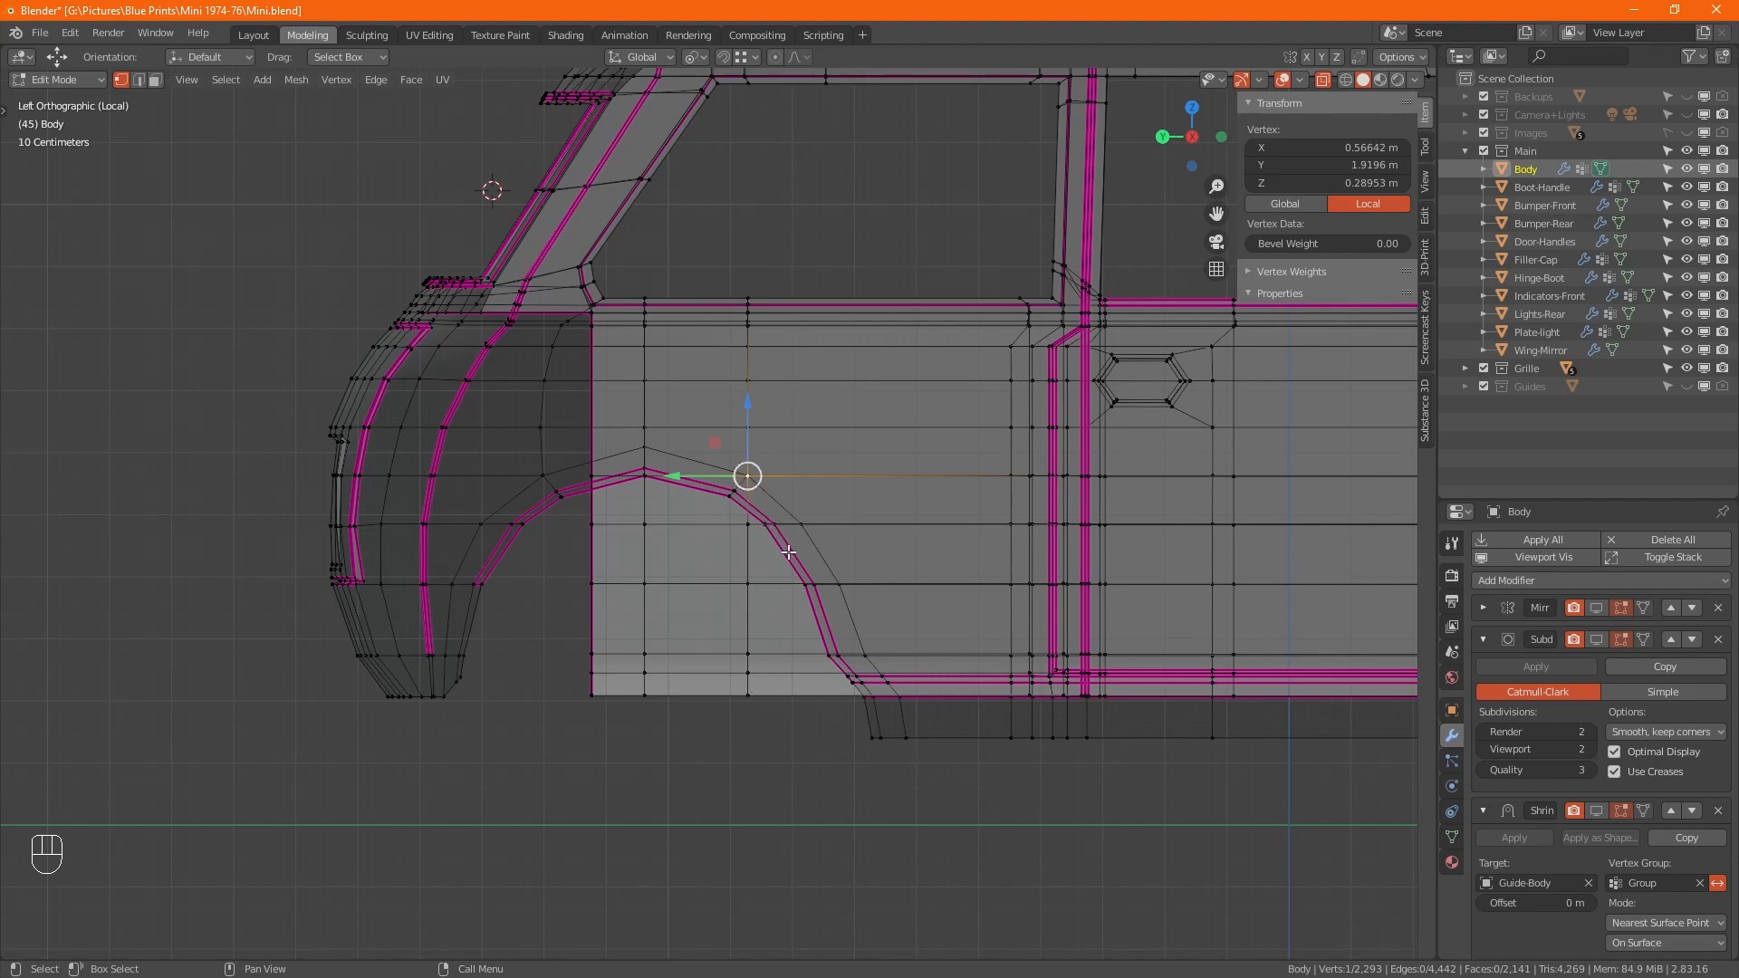
pyautogui.click(749, 529)
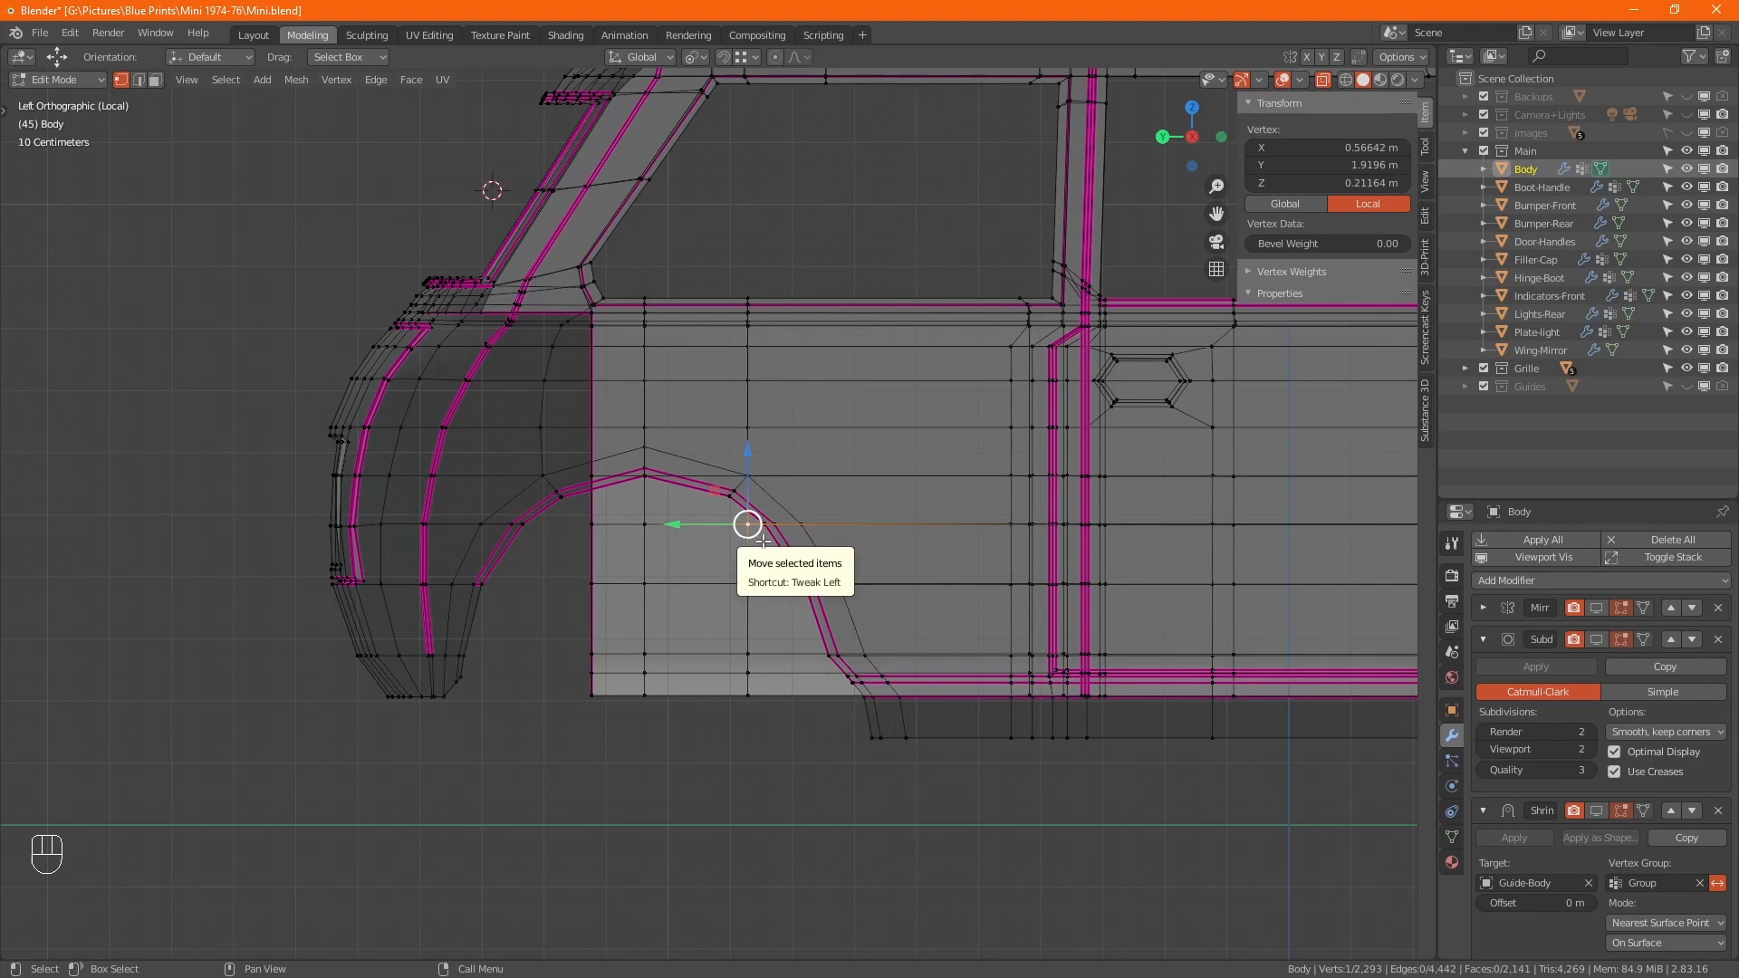
pyautogui.press('g')
pyautogui.press('y')
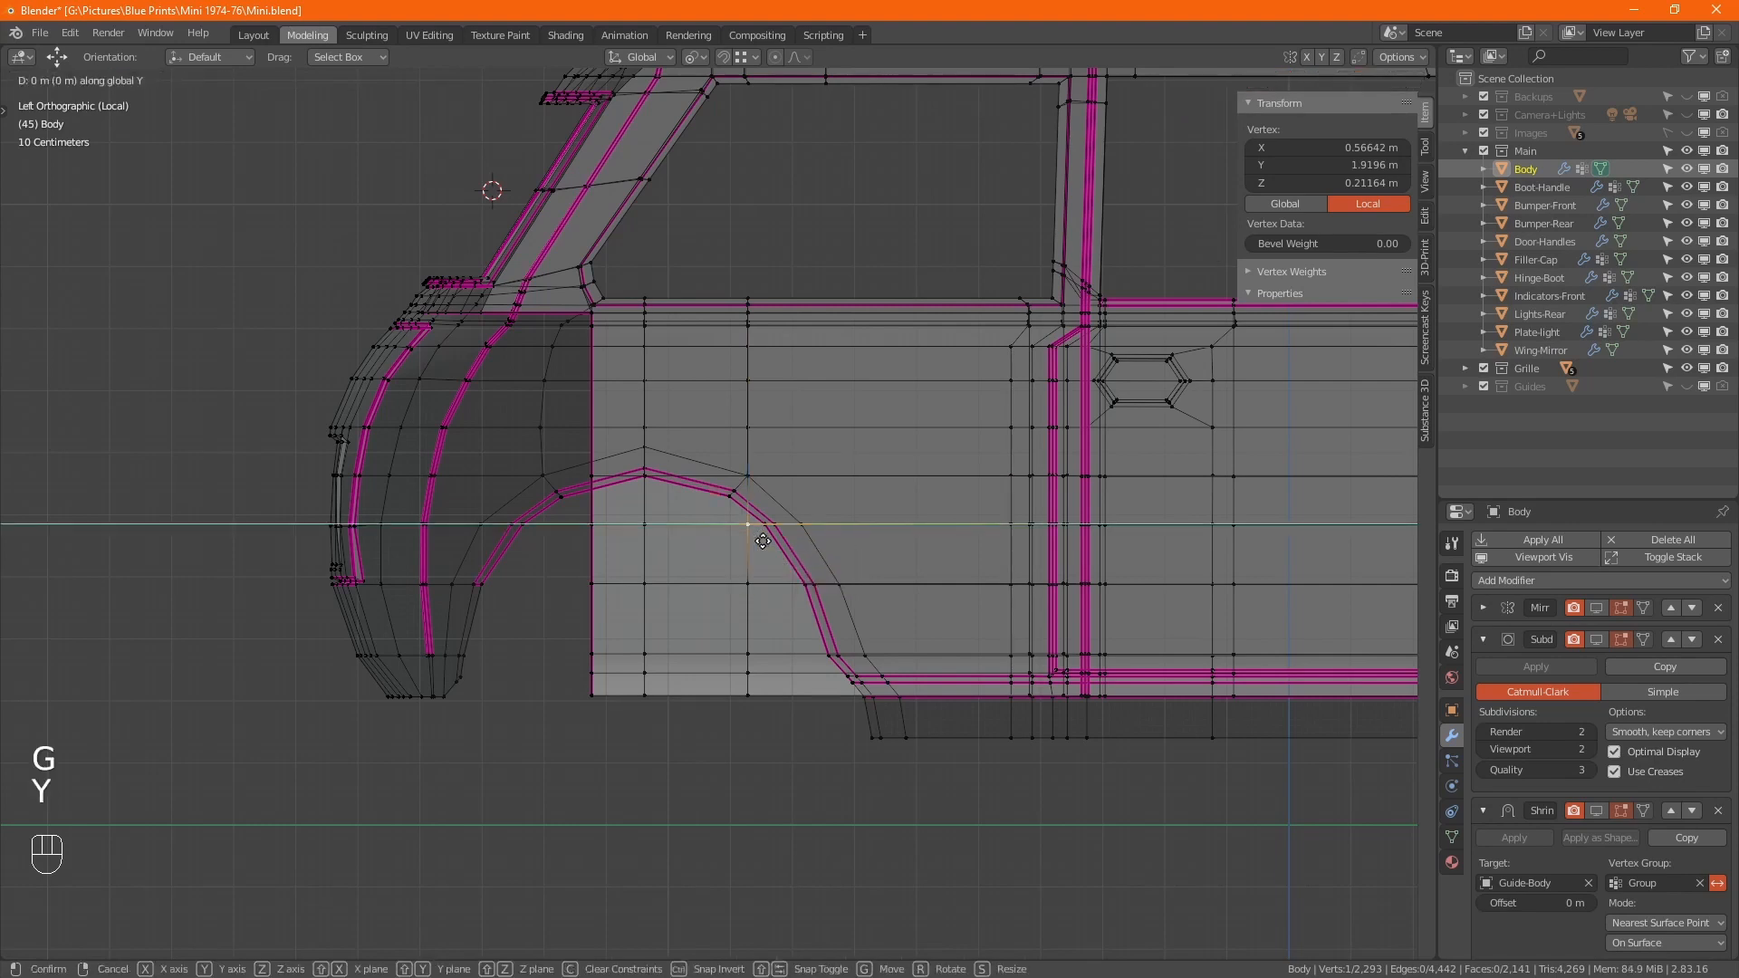
pyautogui.click(763, 534)
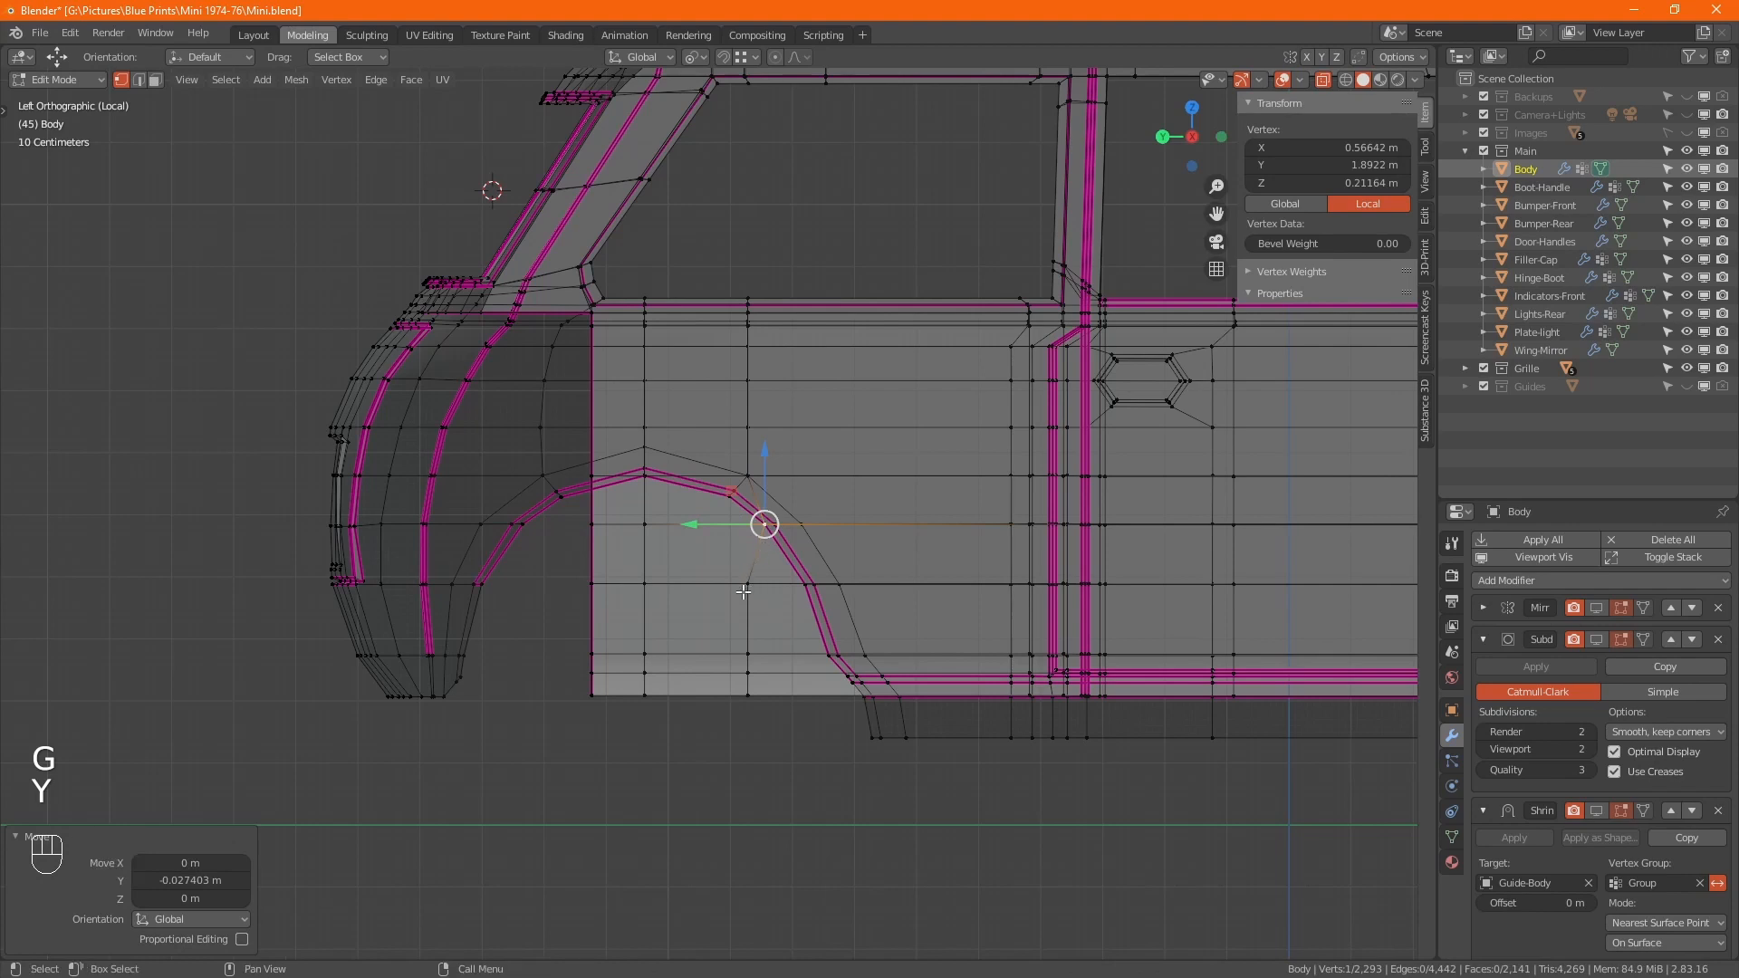
# - Move the inner panel vertex at mid-height of the wheel arch about -0.093 m along Y onto the arch outline
pyautogui.click(747, 583)
pyautogui.press('g')
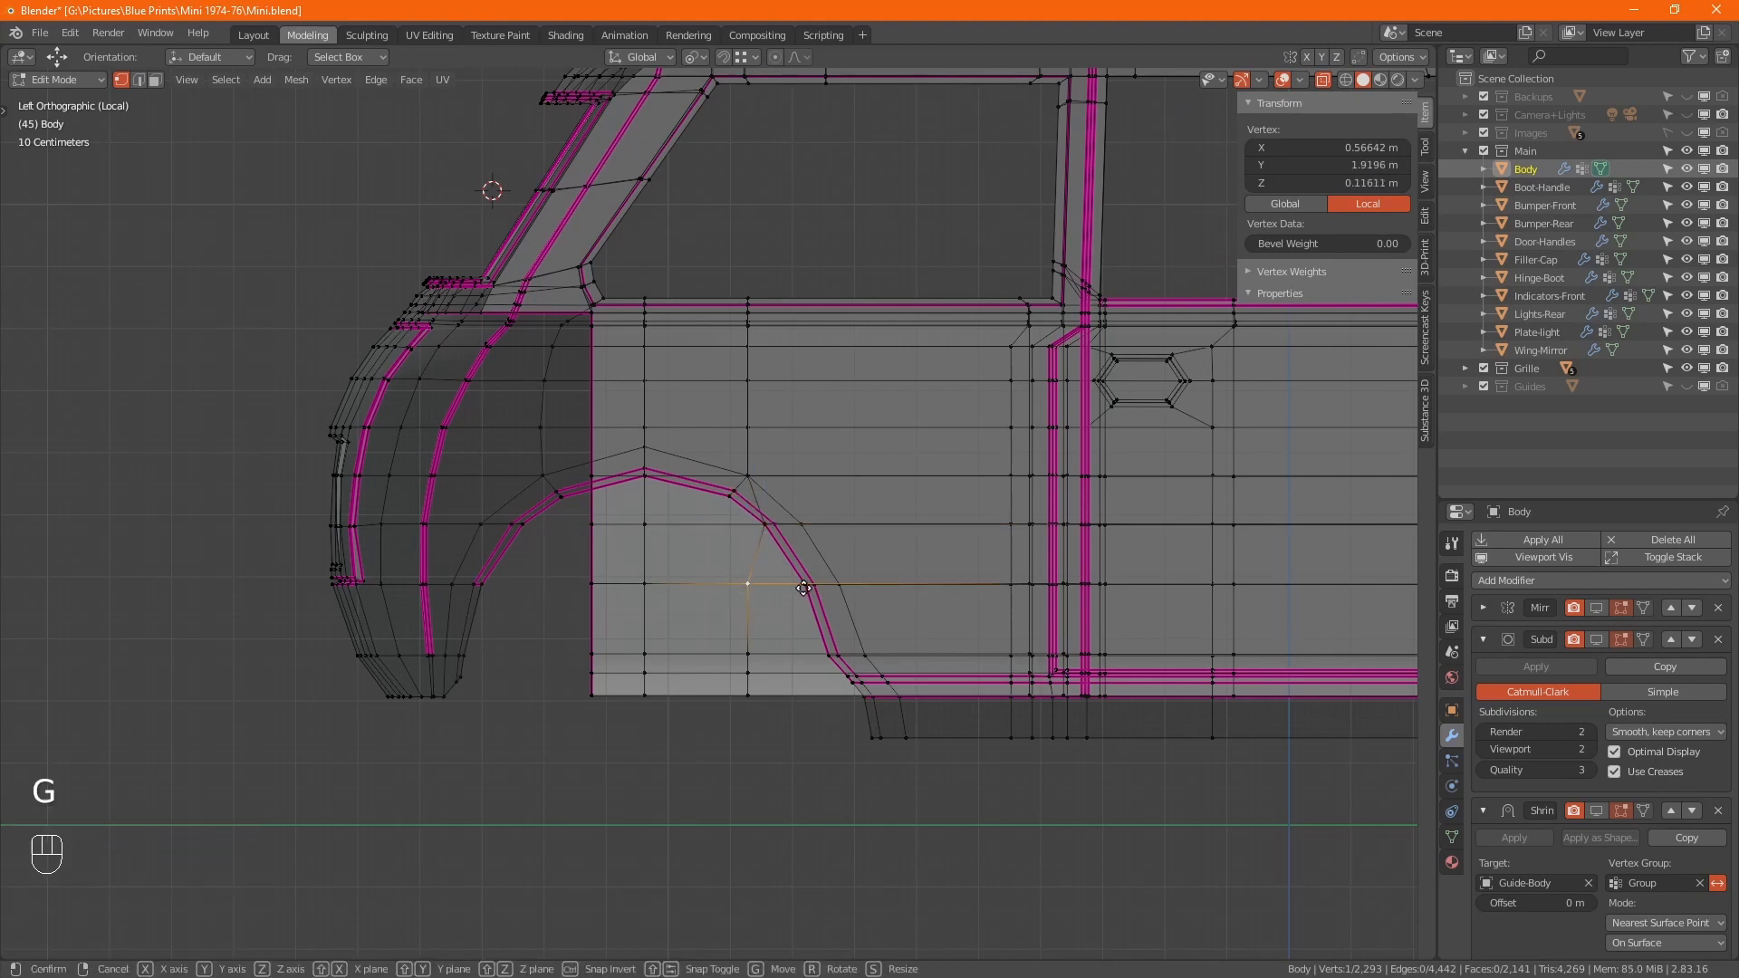
pyautogui.press('y')
pyautogui.keyDown('ctrl'); pyautogui.click(803, 585); pyautogui.keyUp('ctrl')
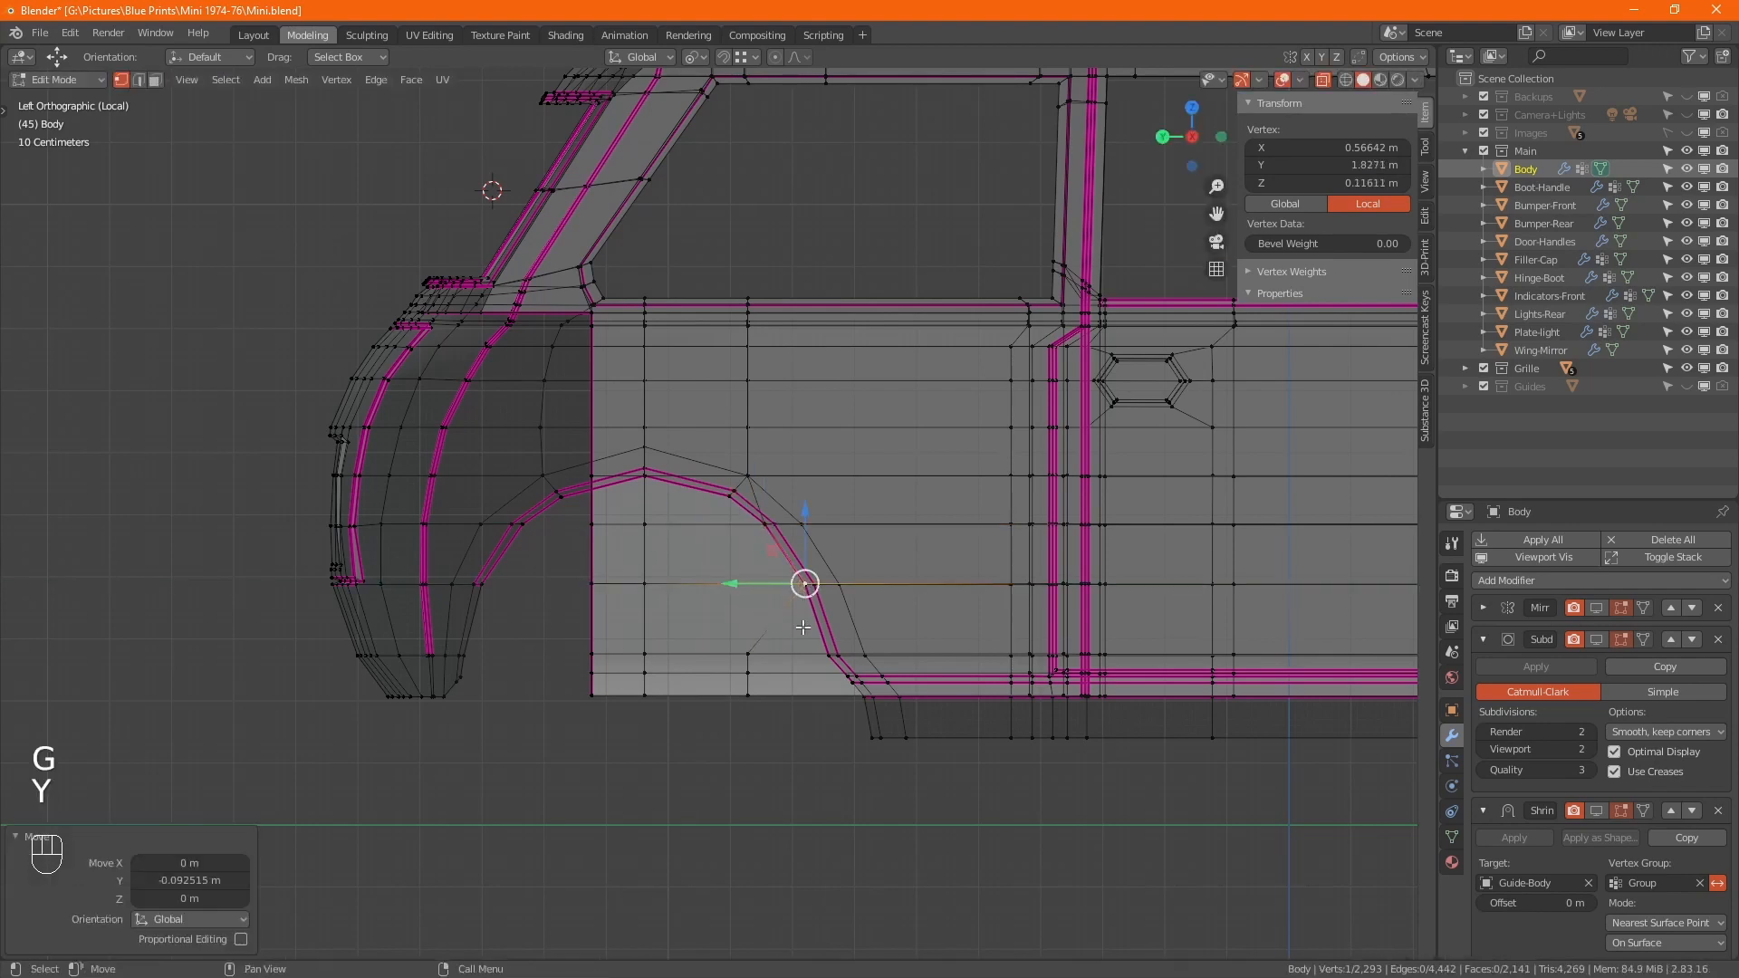
# - Lower the inner panel's two lowest interior horizontal edge loops about 0.0028 m and 0.005 m along Z, level with the lower wheel arch vertices
pyautogui.keyDown('alt'); pyautogui.click(729, 653); pyautogui.keyUp('alt')
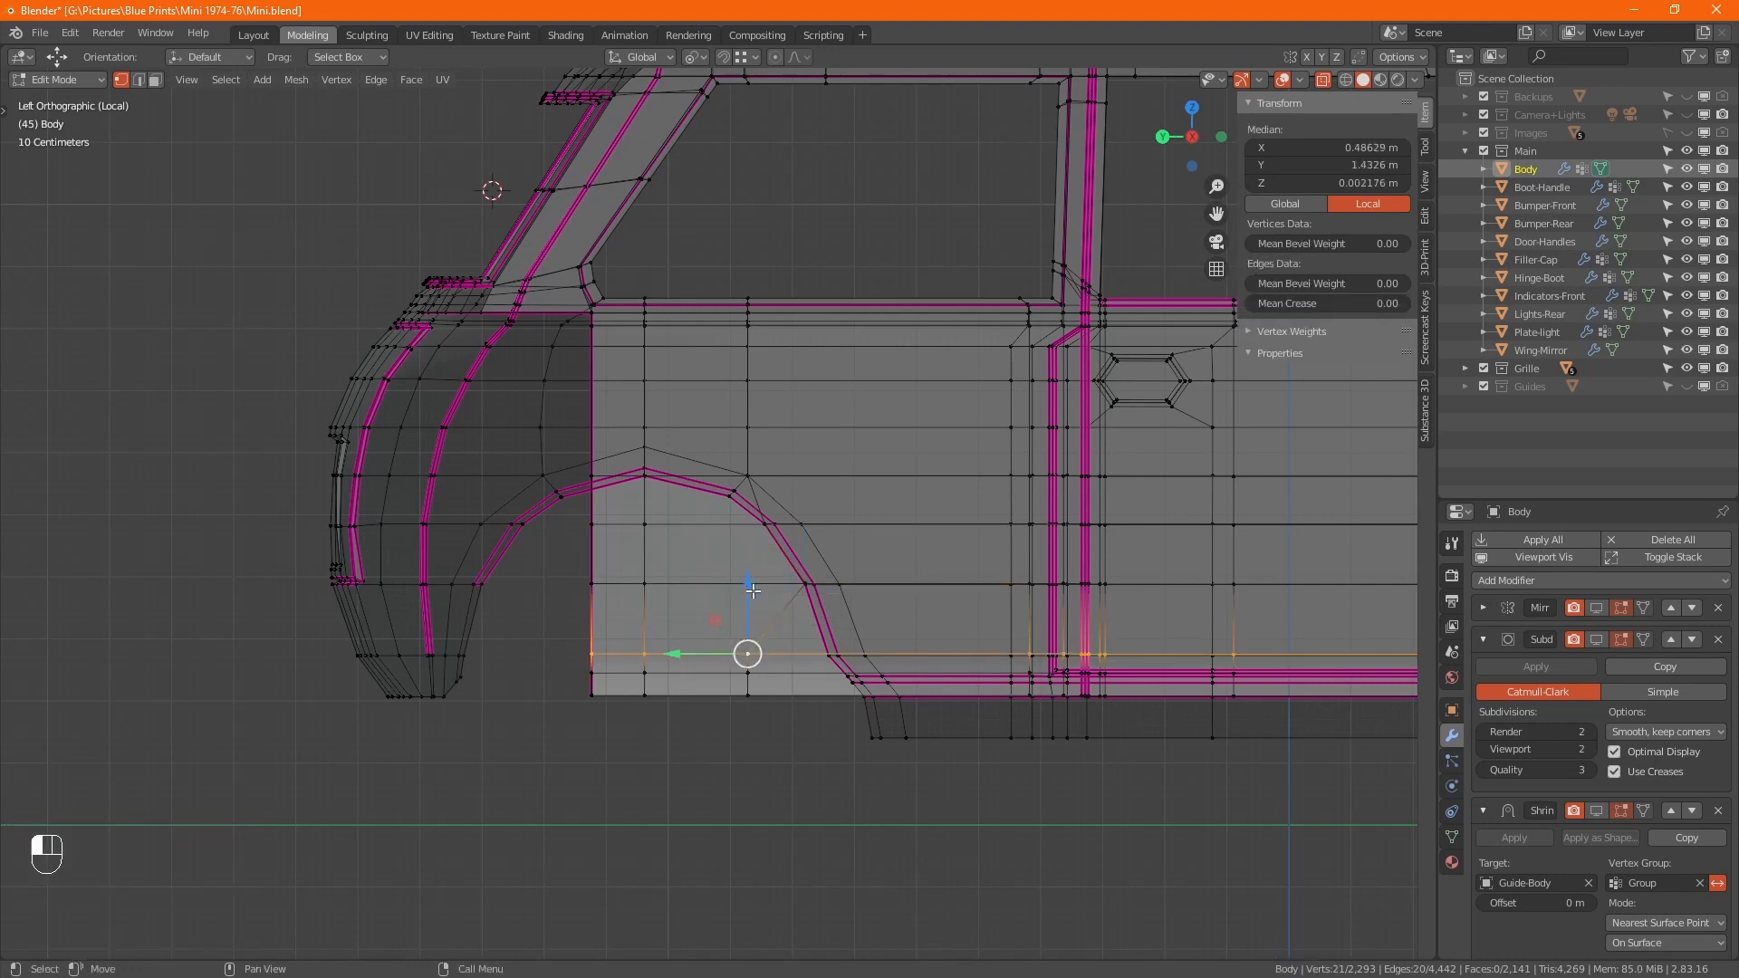
pyautogui.moveTo(752, 594); pyautogui.dragTo(756, 489)
pyautogui.scroll(2, 664, 541)
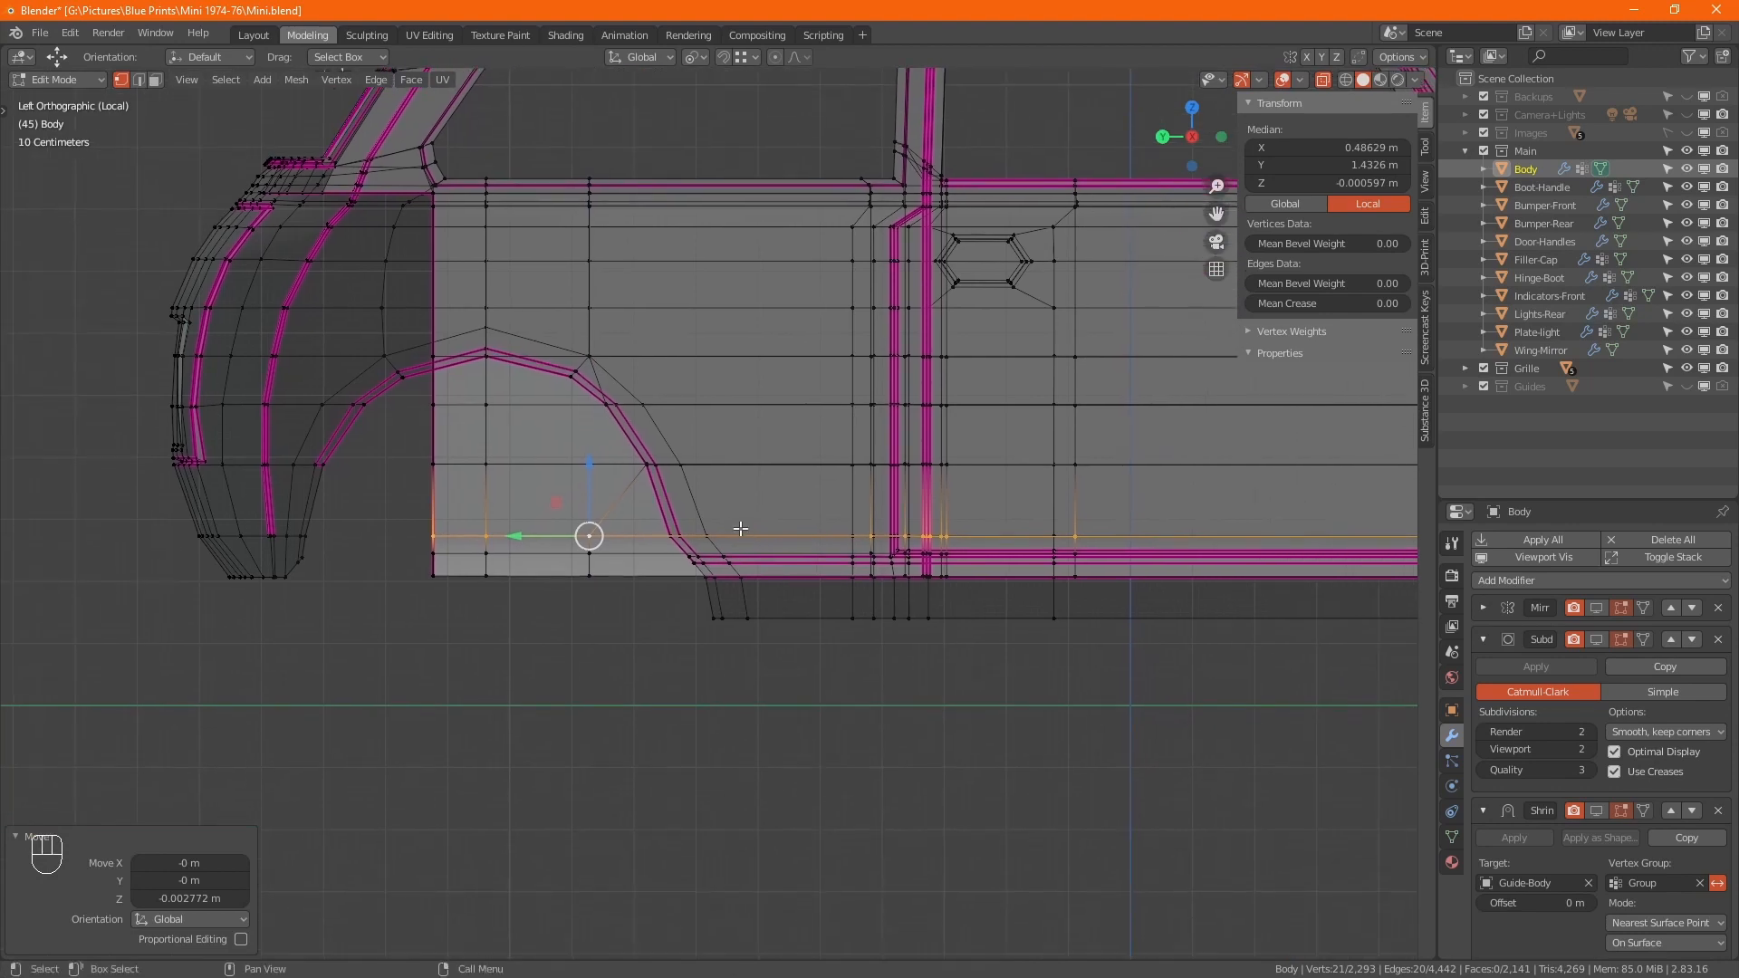
pyautogui.scroll(2, 663, 541)
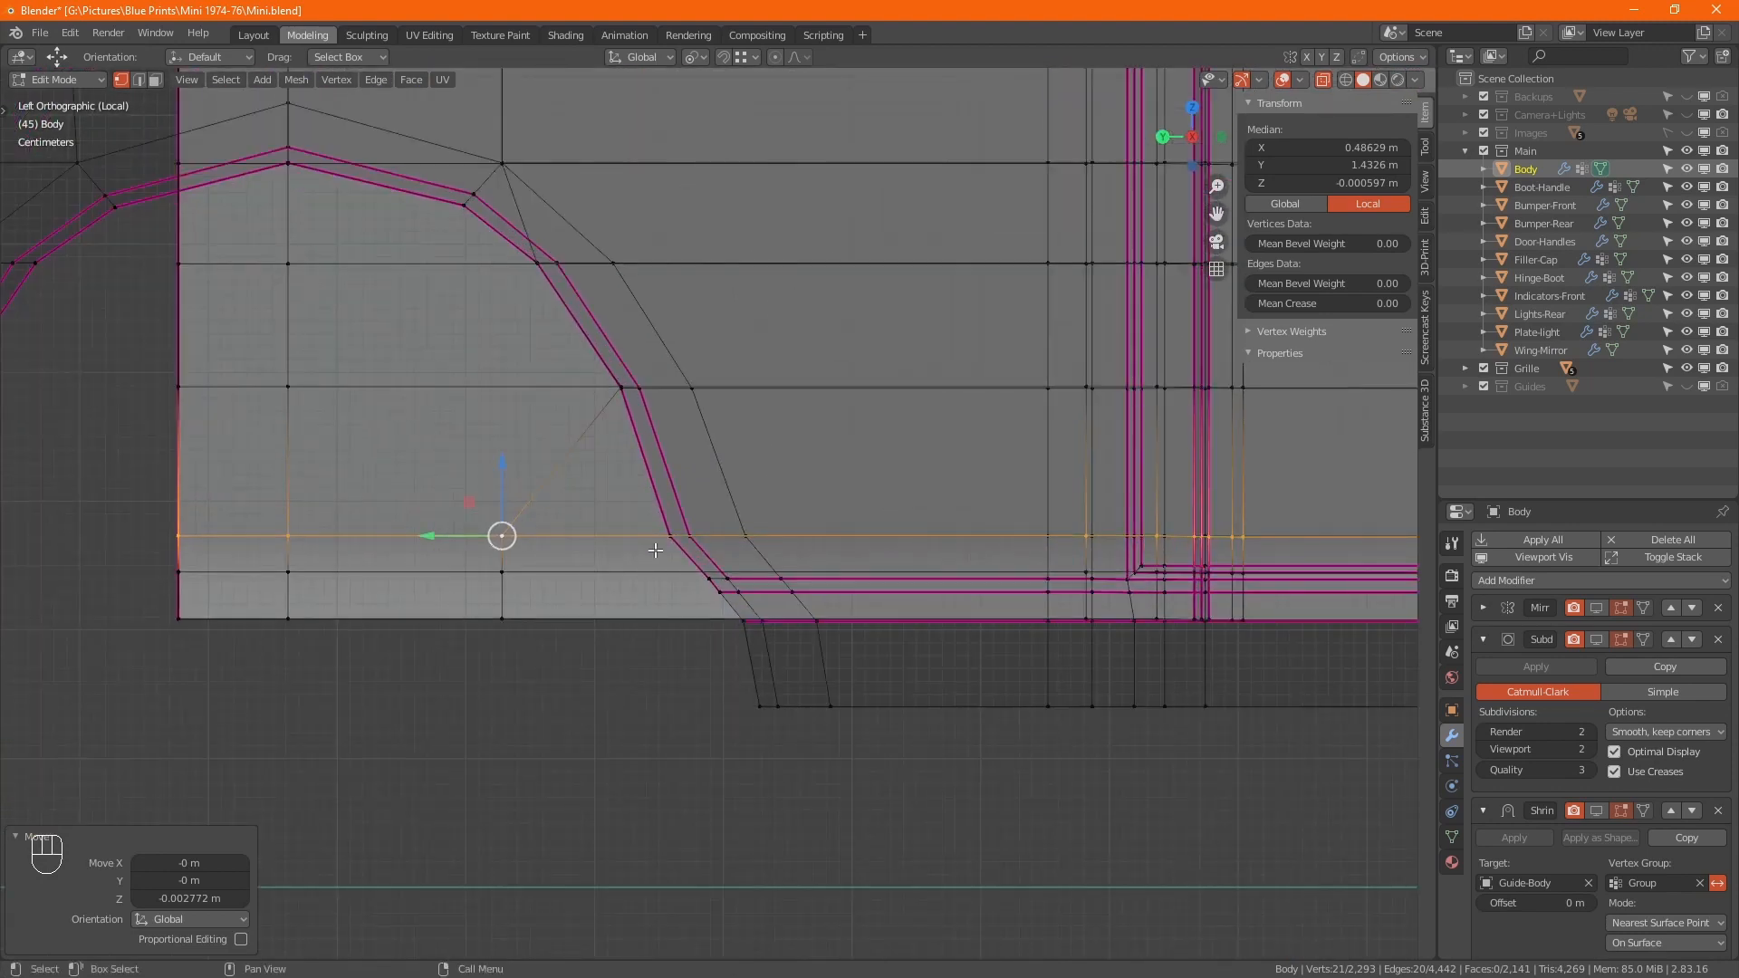
pyautogui.keyDown('alt'); pyautogui.click(553, 574); pyautogui.keyUp('alt')
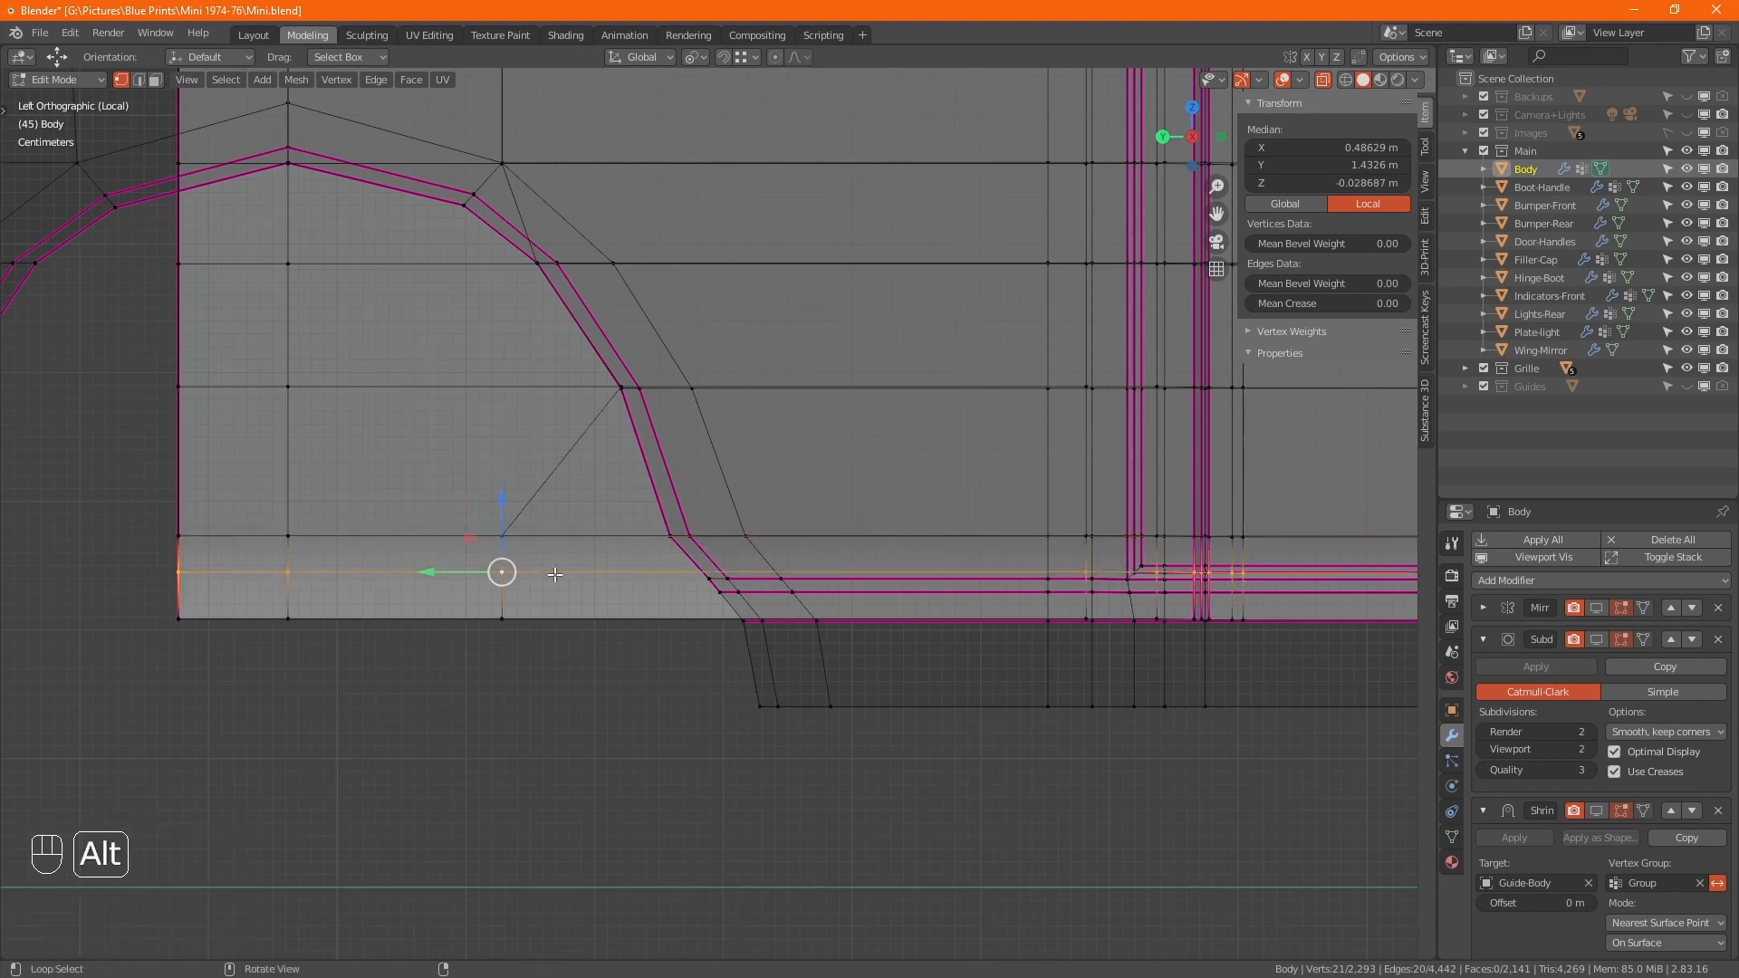
pyautogui.hotkey('alt', 'z')
pyautogui.hotkey('alt', 'z')
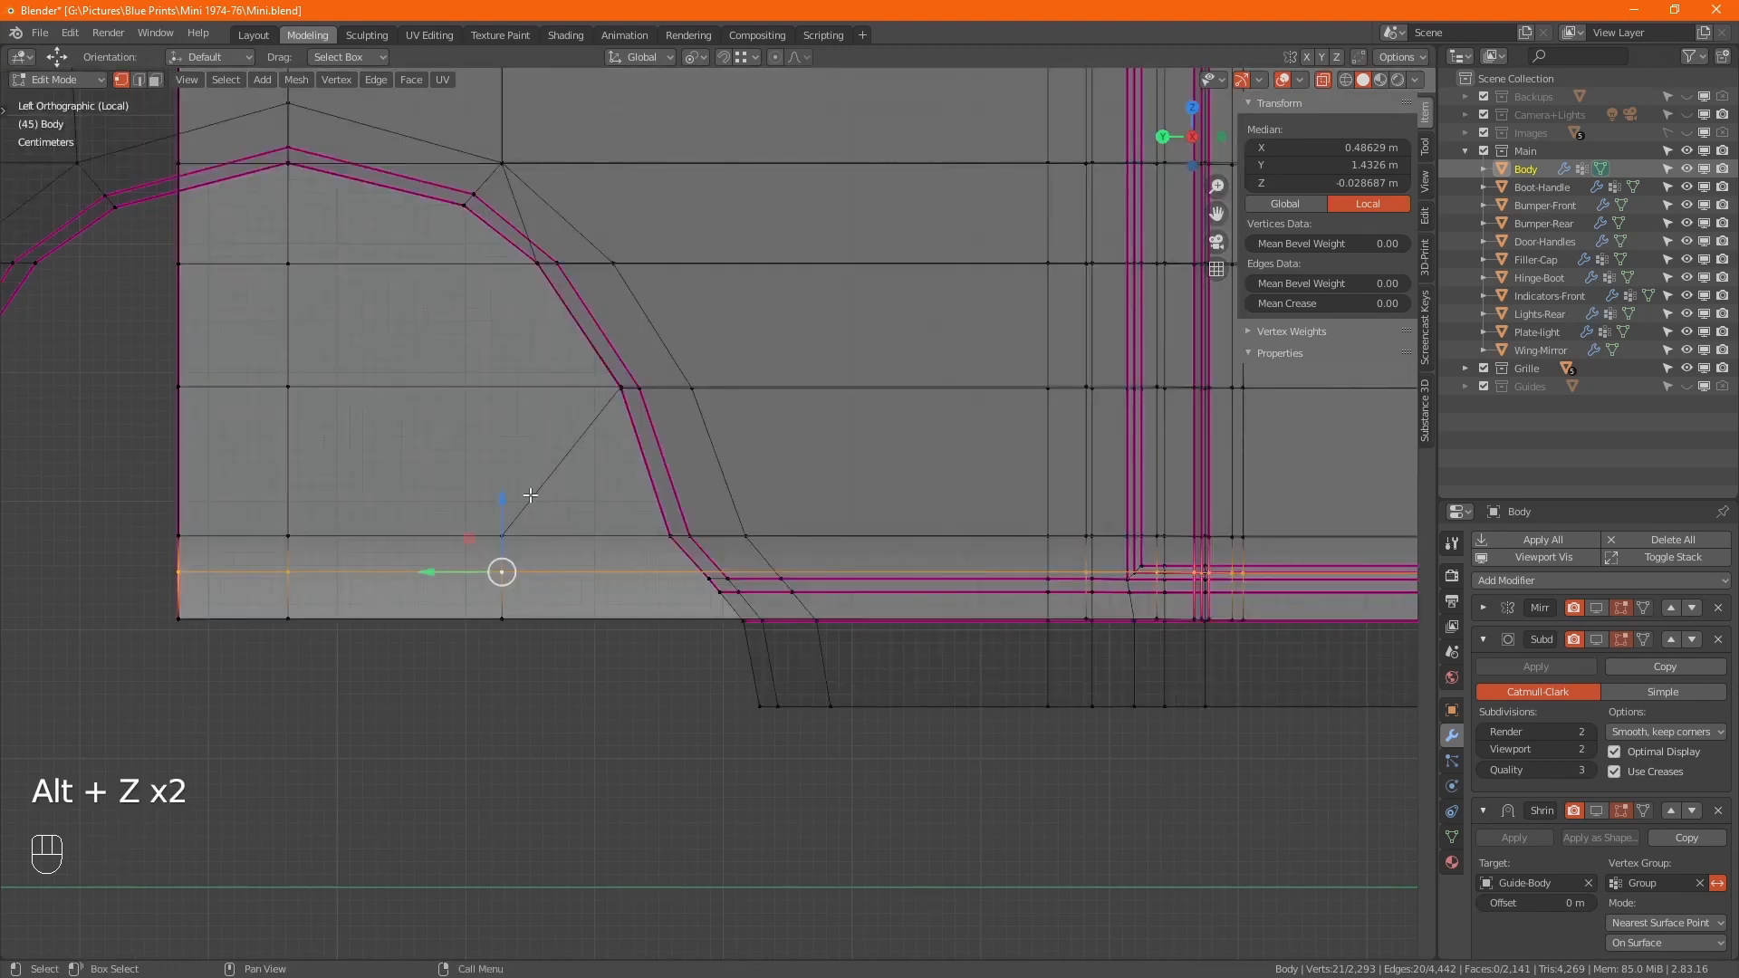
pyautogui.moveTo(502, 500); pyautogui.dragTo(508, 505)
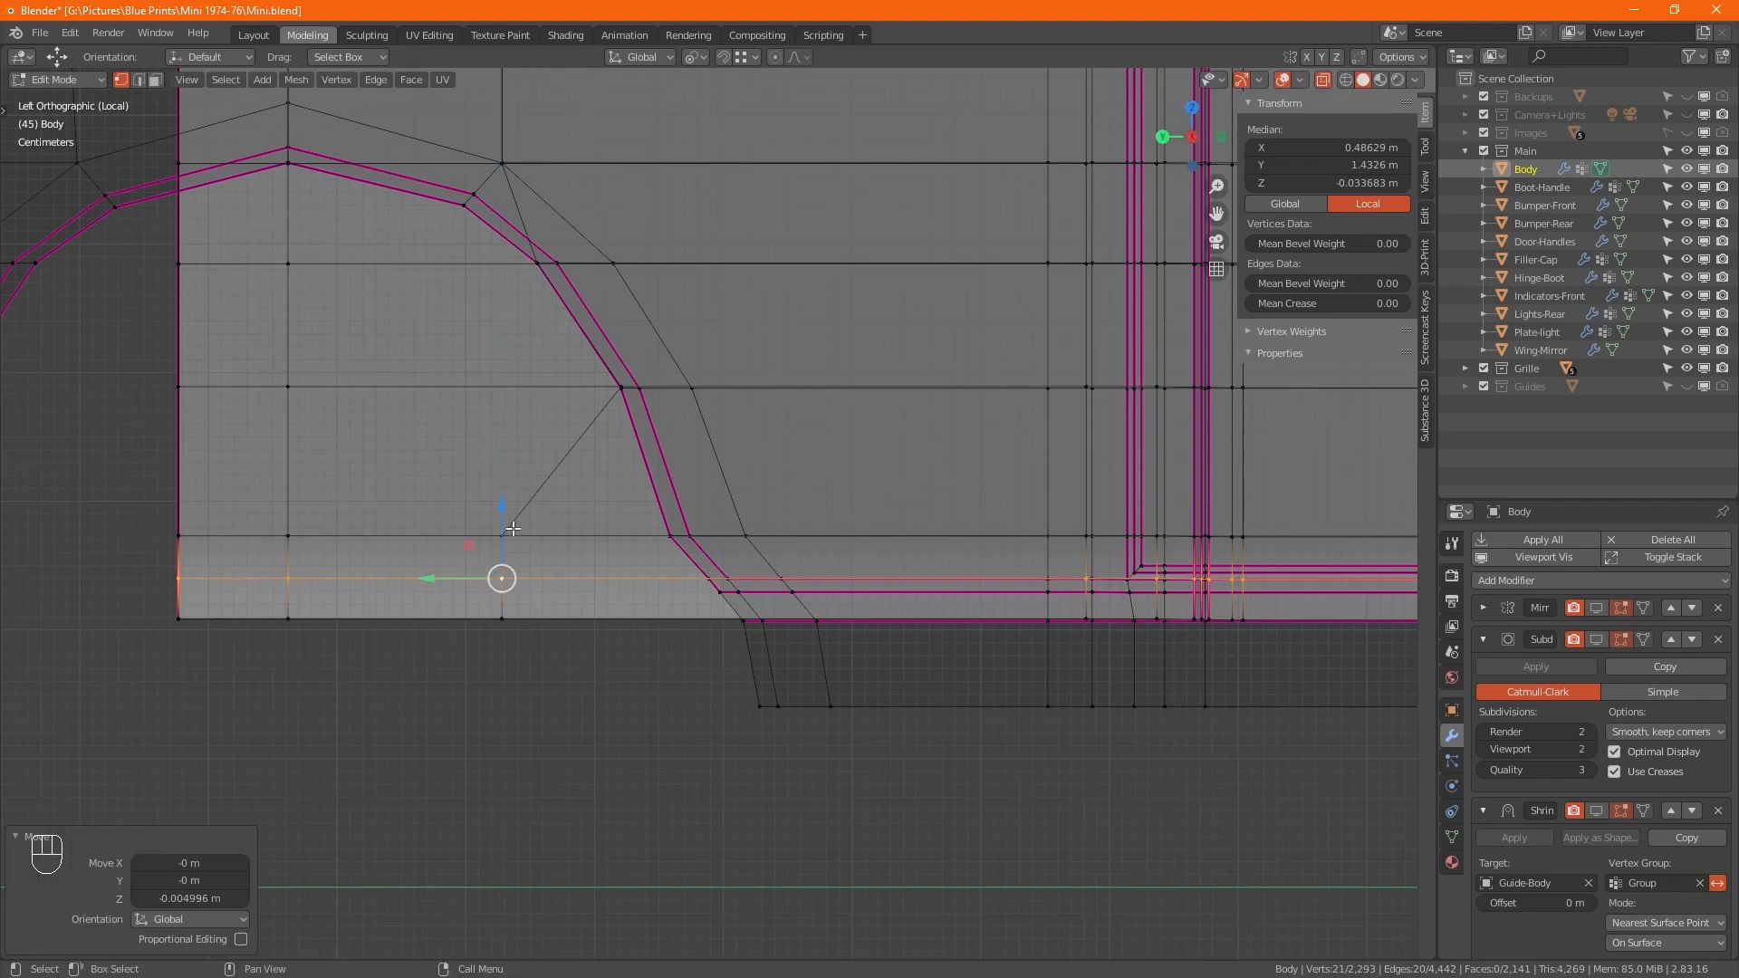
# - Move those two loops' vertices about -0.131 m and -0.161 m along Y onto the arch outline, and the bottom-edge vertex onto the arch's lower end
pyautogui.click(501, 536)
pyautogui.press('g')
pyautogui.press('y')
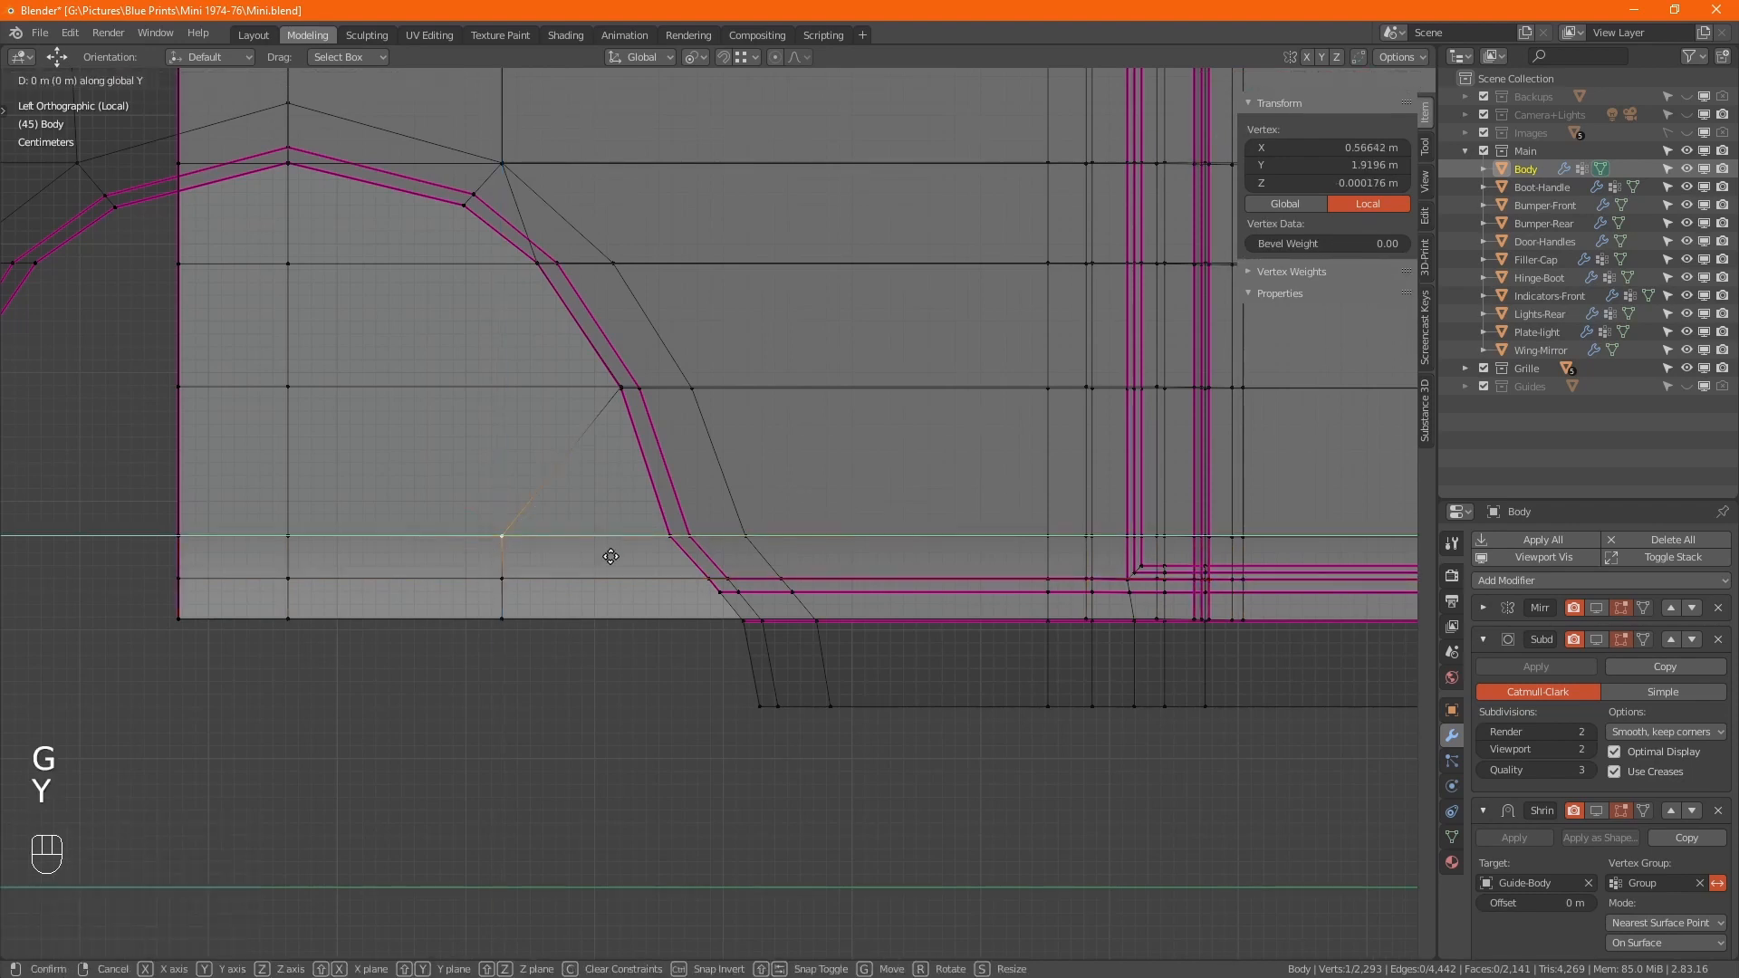
pyautogui.keyDown('ctrl'); pyautogui.click(669, 540); pyautogui.keyUp('ctrl')
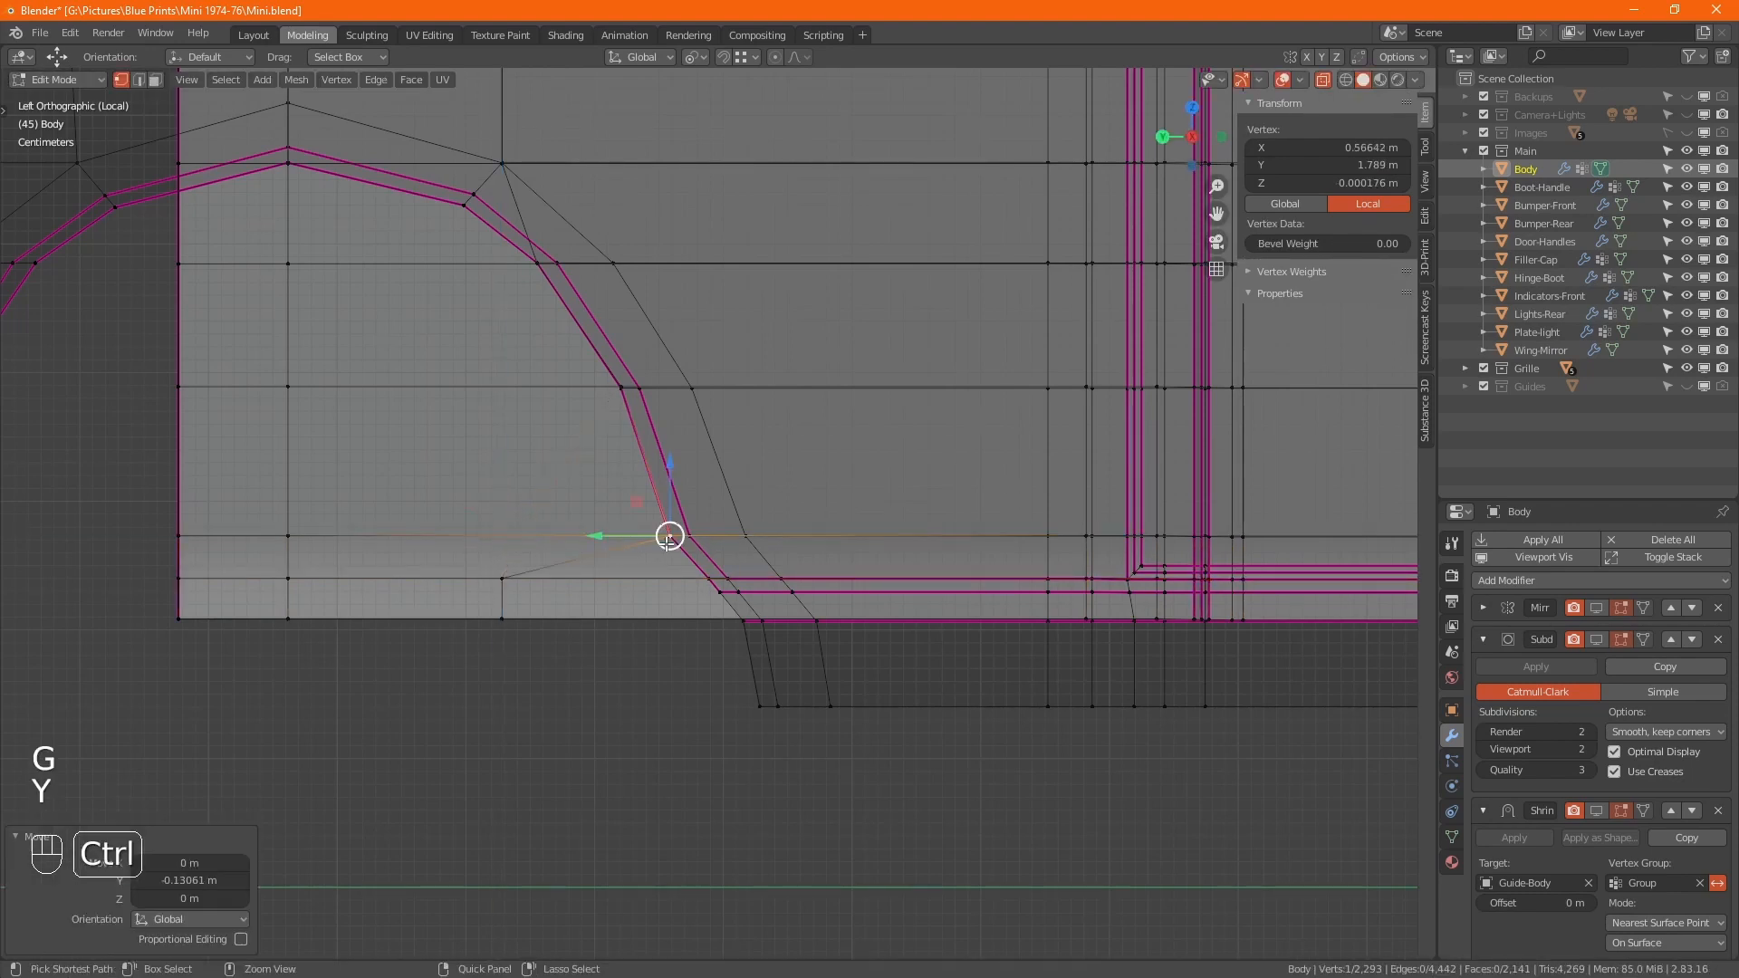
pyautogui.click(502, 578)
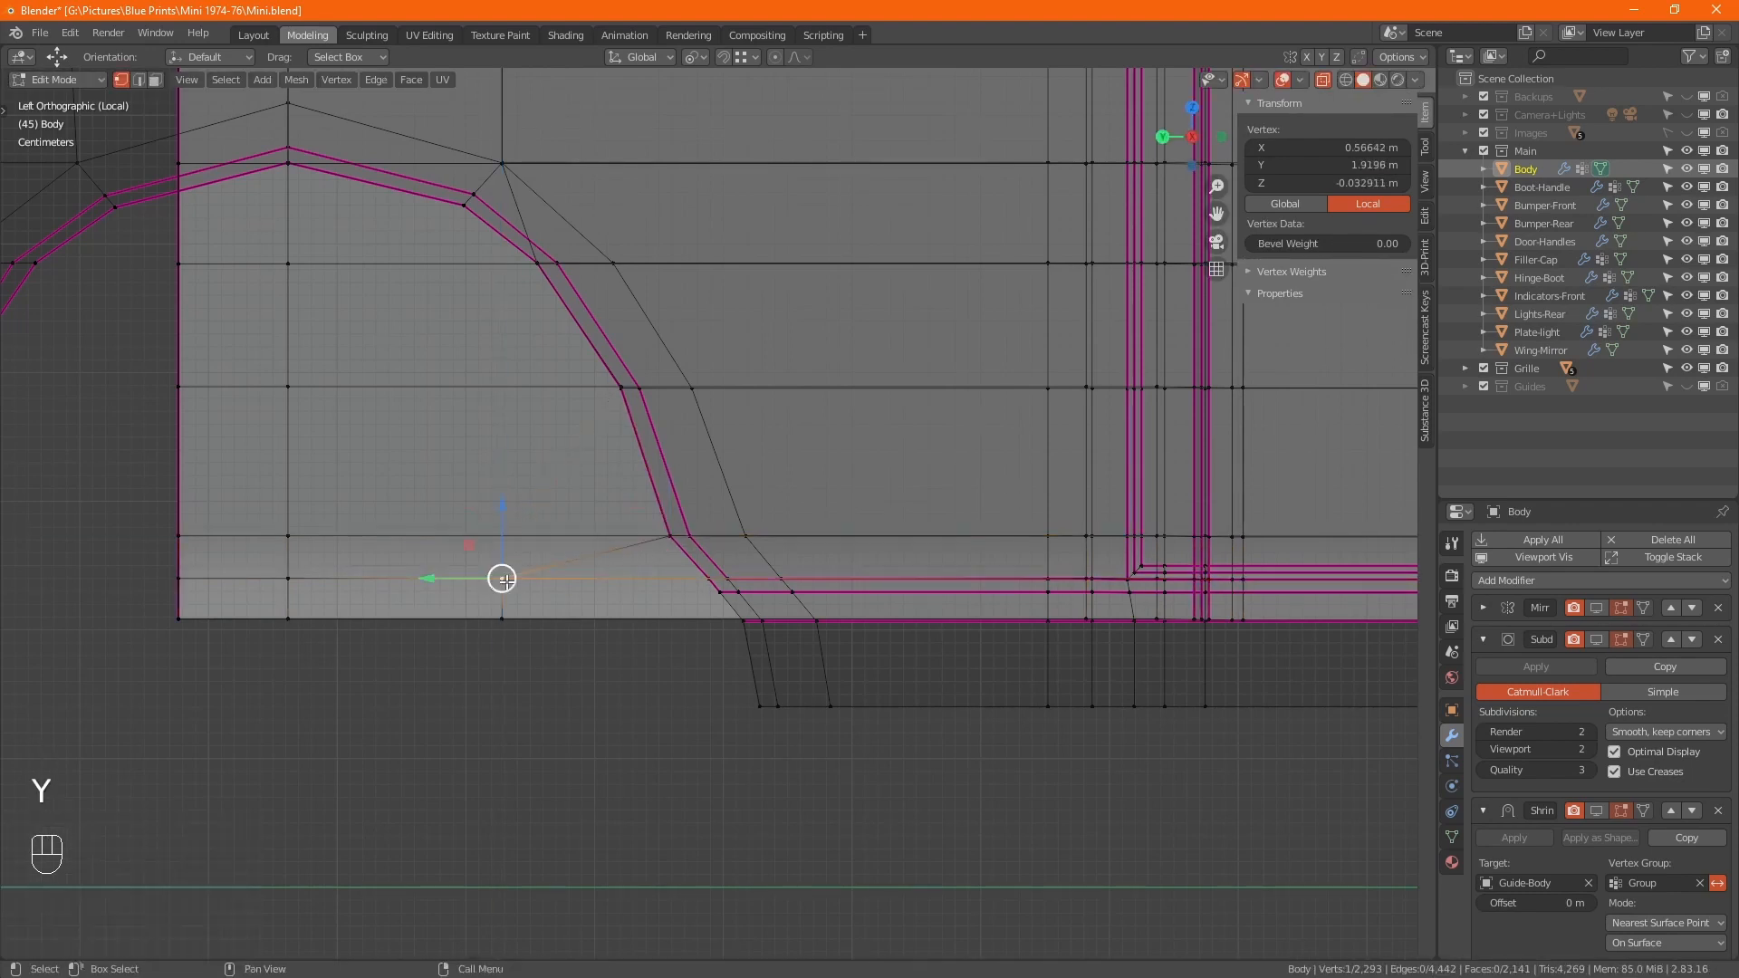
pyautogui.press('g')
pyautogui.press('y')
pyautogui.keyDown('ctrl'); pyautogui.click(709, 578); pyautogui.keyUp('ctrl')
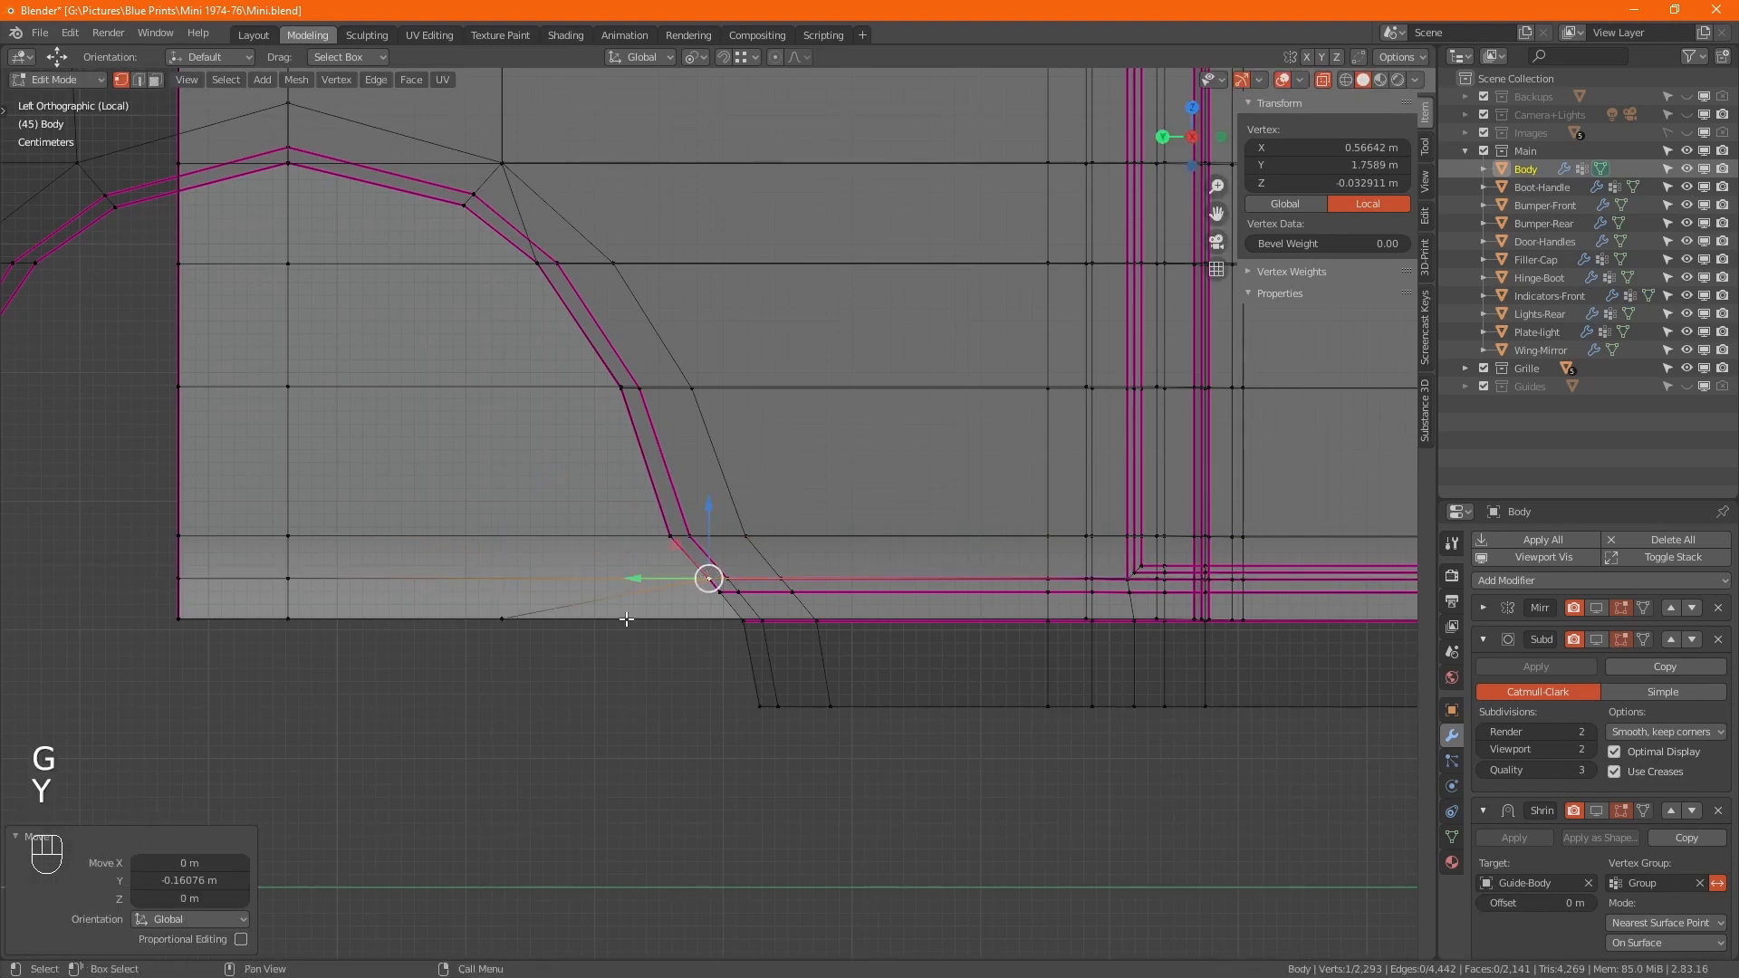
pyautogui.click(509, 619)
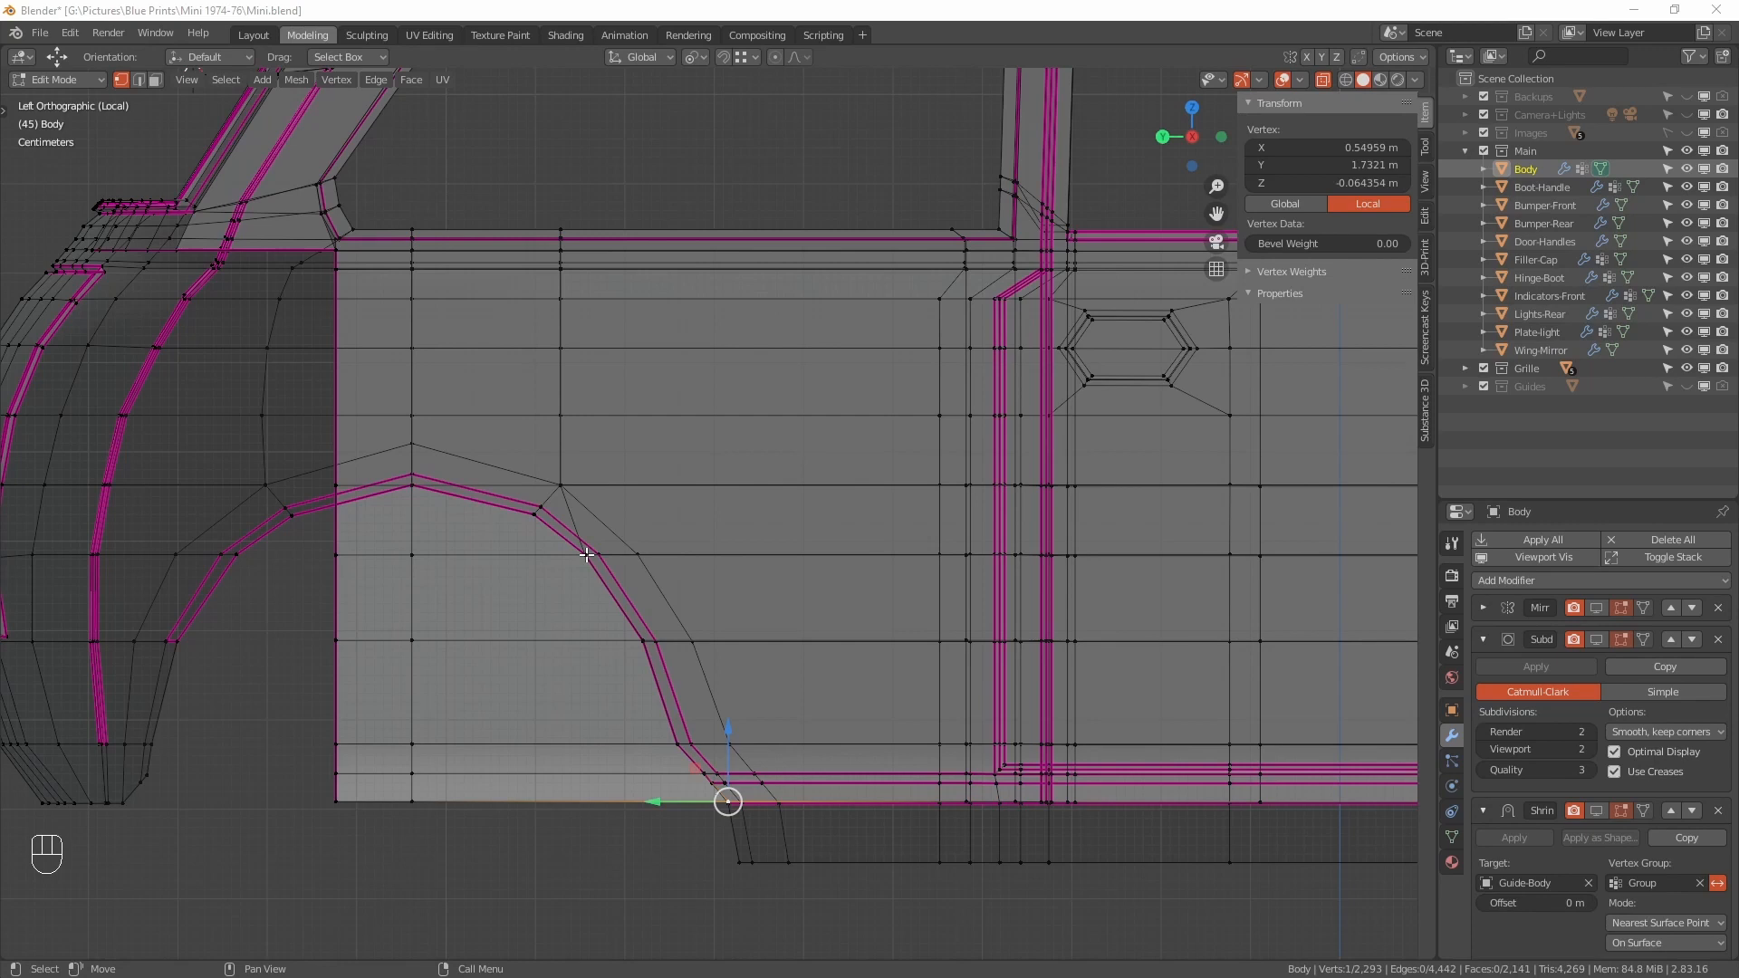
# - Lower the inner panel's horizontal edge loop forward of the arch peak about 0.033 m along Z, excluding its rear vertices
pyautogui.hotkey('alt', 'z')
pyautogui.click(559, 509)
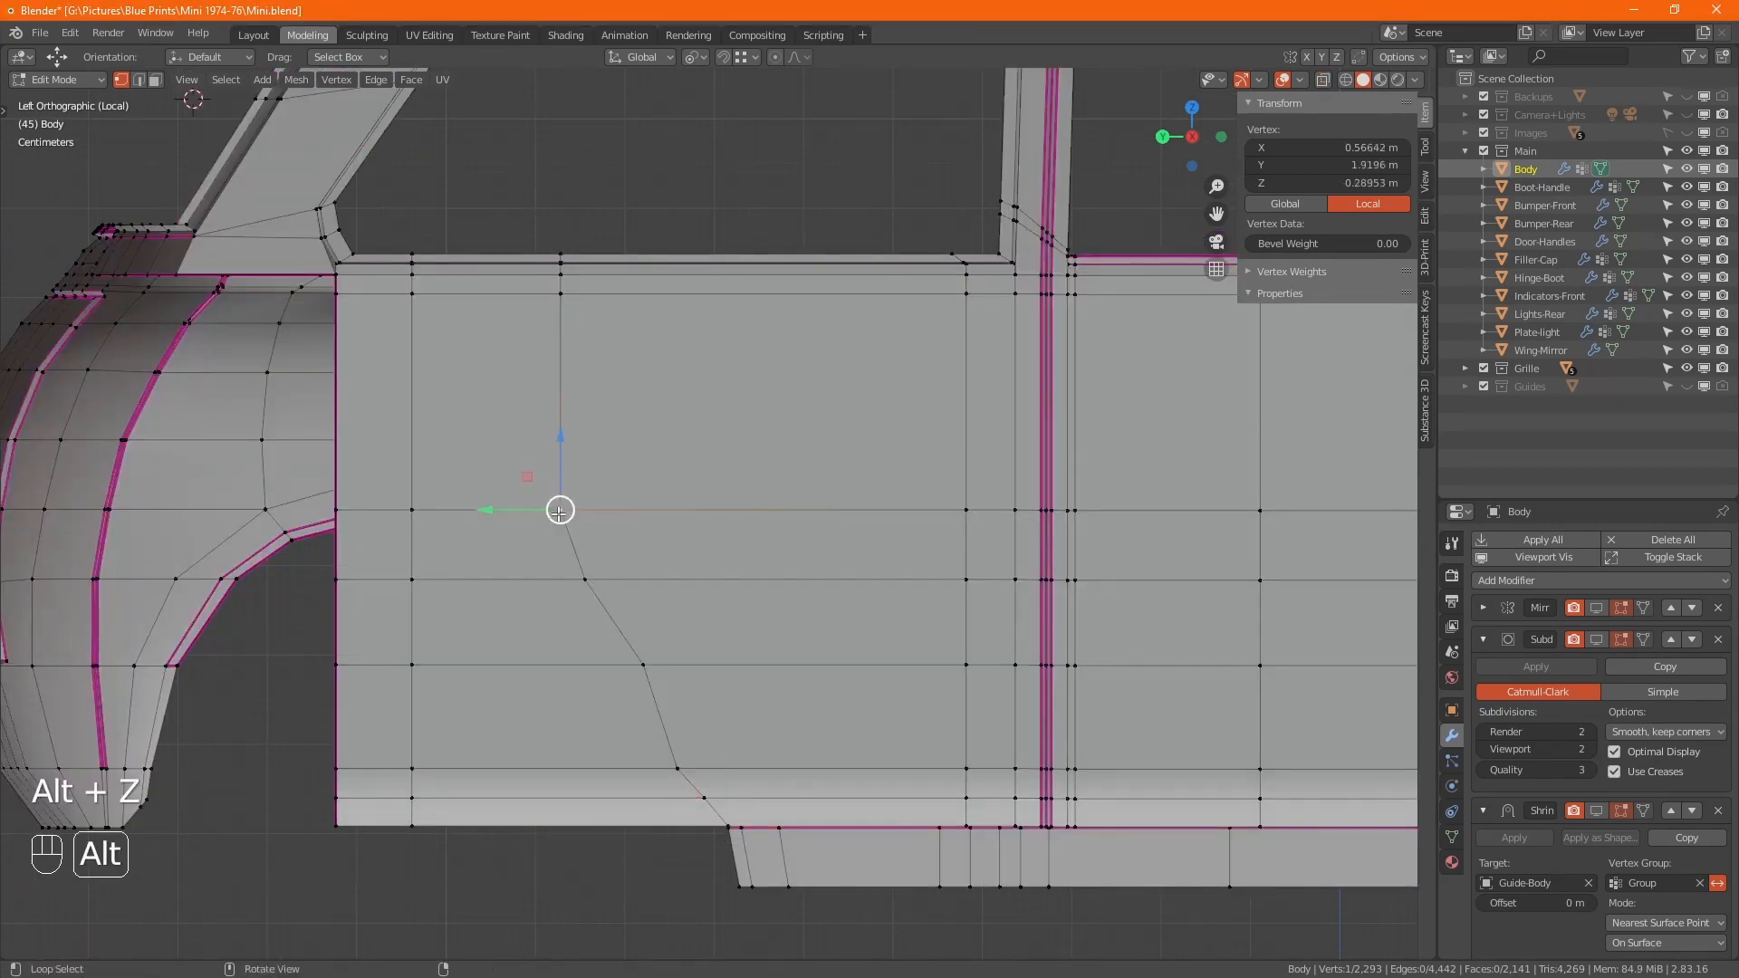
pyautogui.hotkey('alt', 'z')
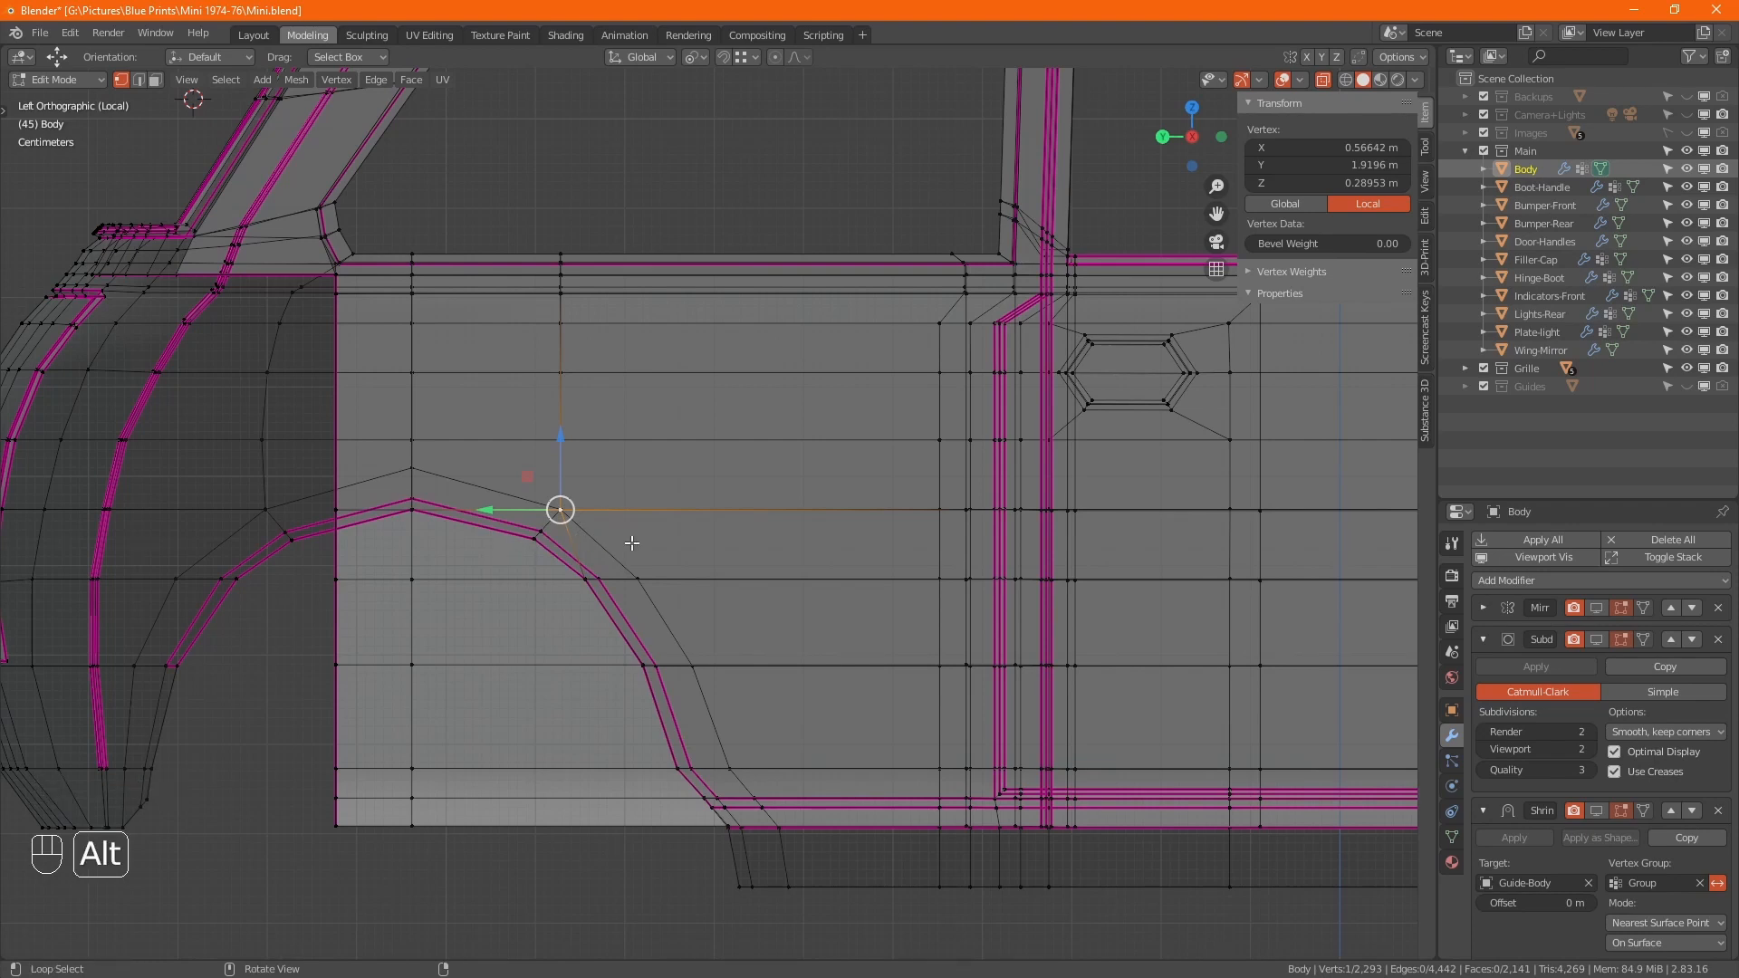
pyautogui.hotkey('alt', 'z')
pyautogui.hotkey('alt', 'z')
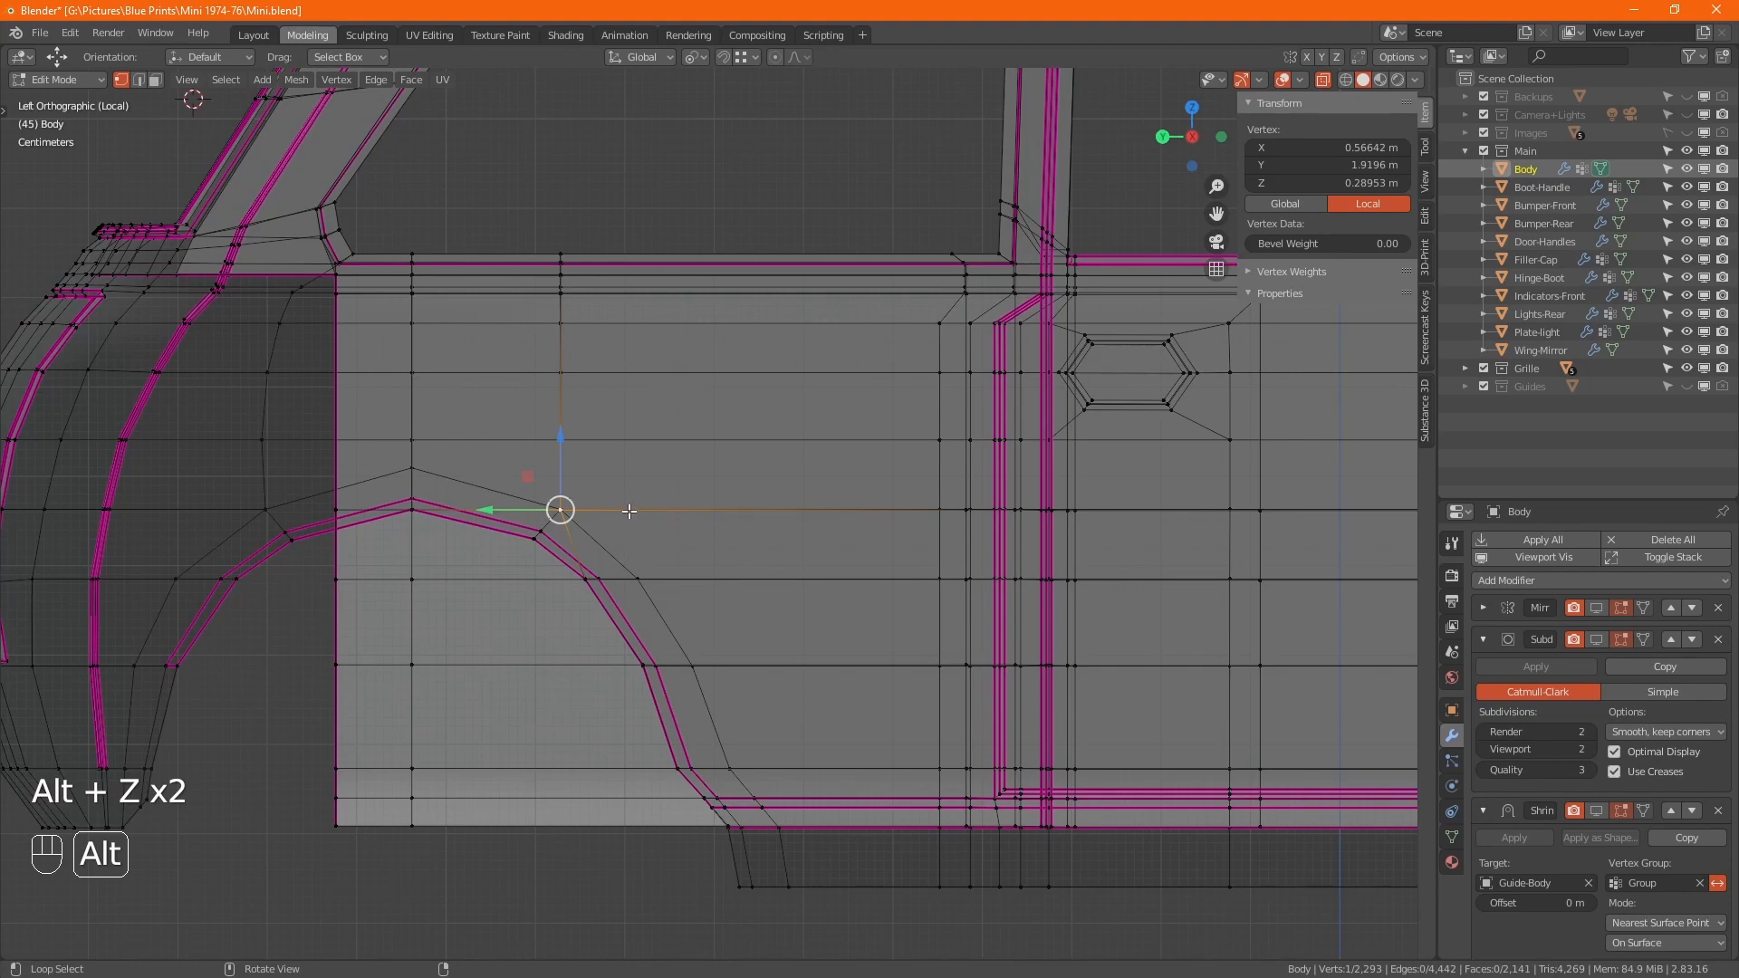
pyautogui.keyDown('alt'); pyautogui.click(629, 510); pyautogui.keyUp('alt')
pyautogui.keyDown('ctrl'); pyautogui.moveTo(317, 413); pyautogui.dragTo(456, 532); pyautogui.keyUp('ctrl')
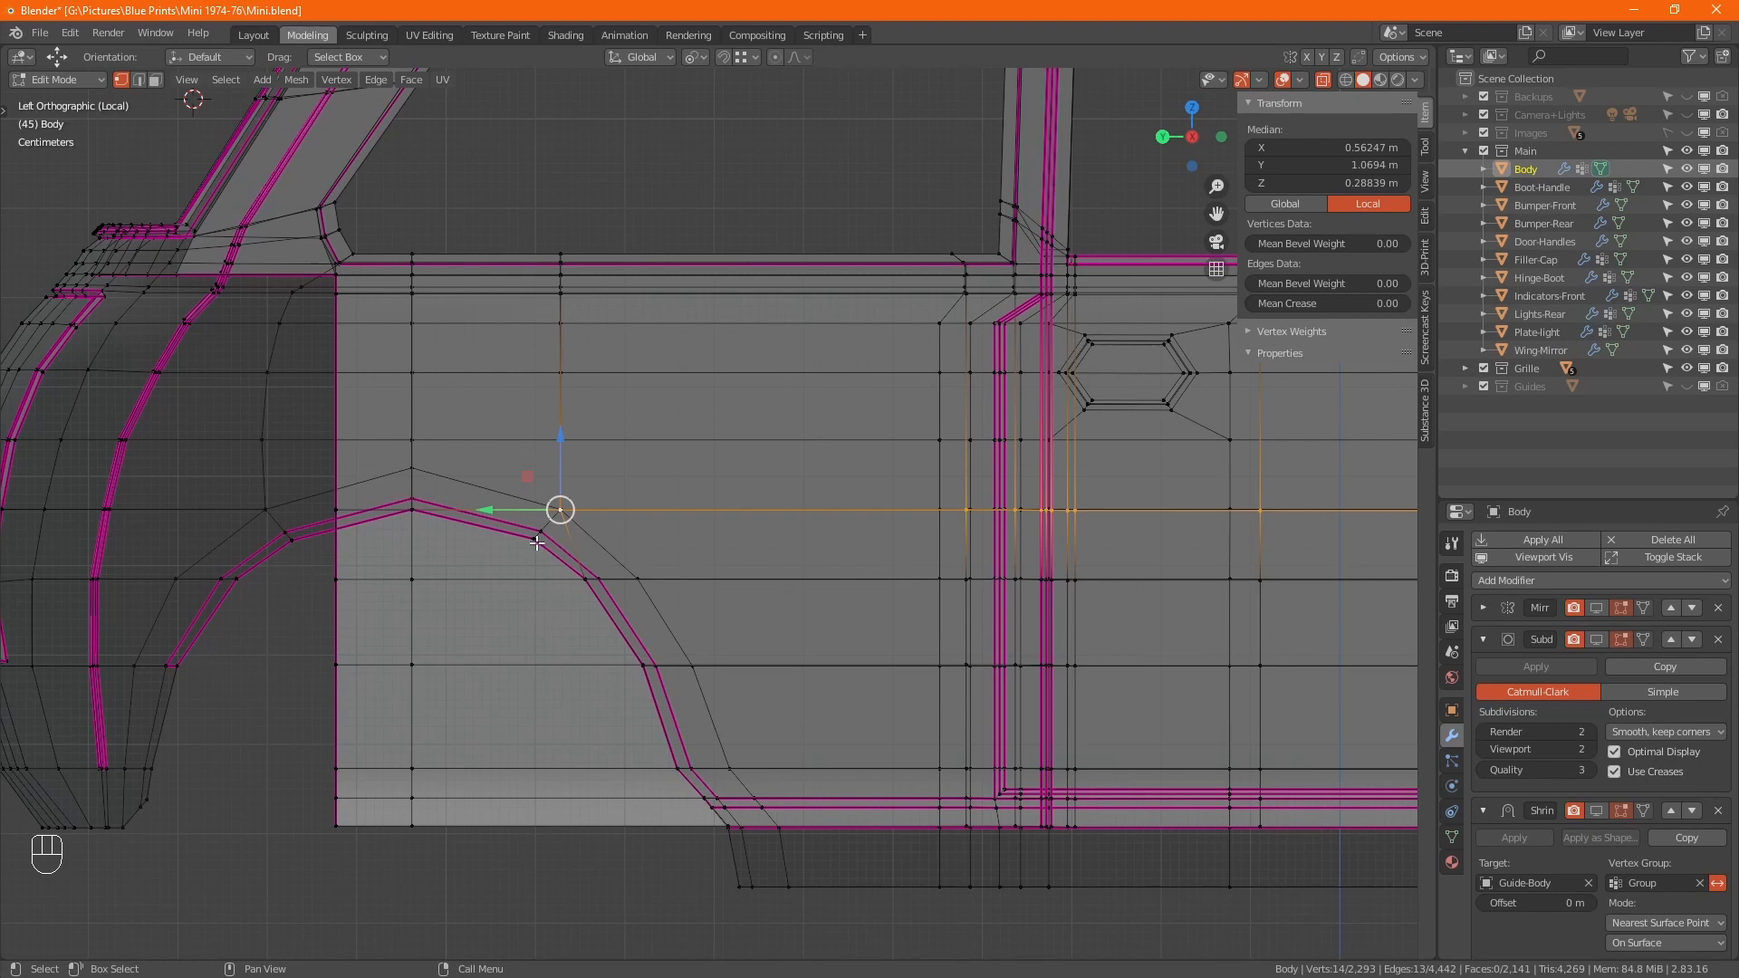
pyautogui.press('g')
pyautogui.press('z')
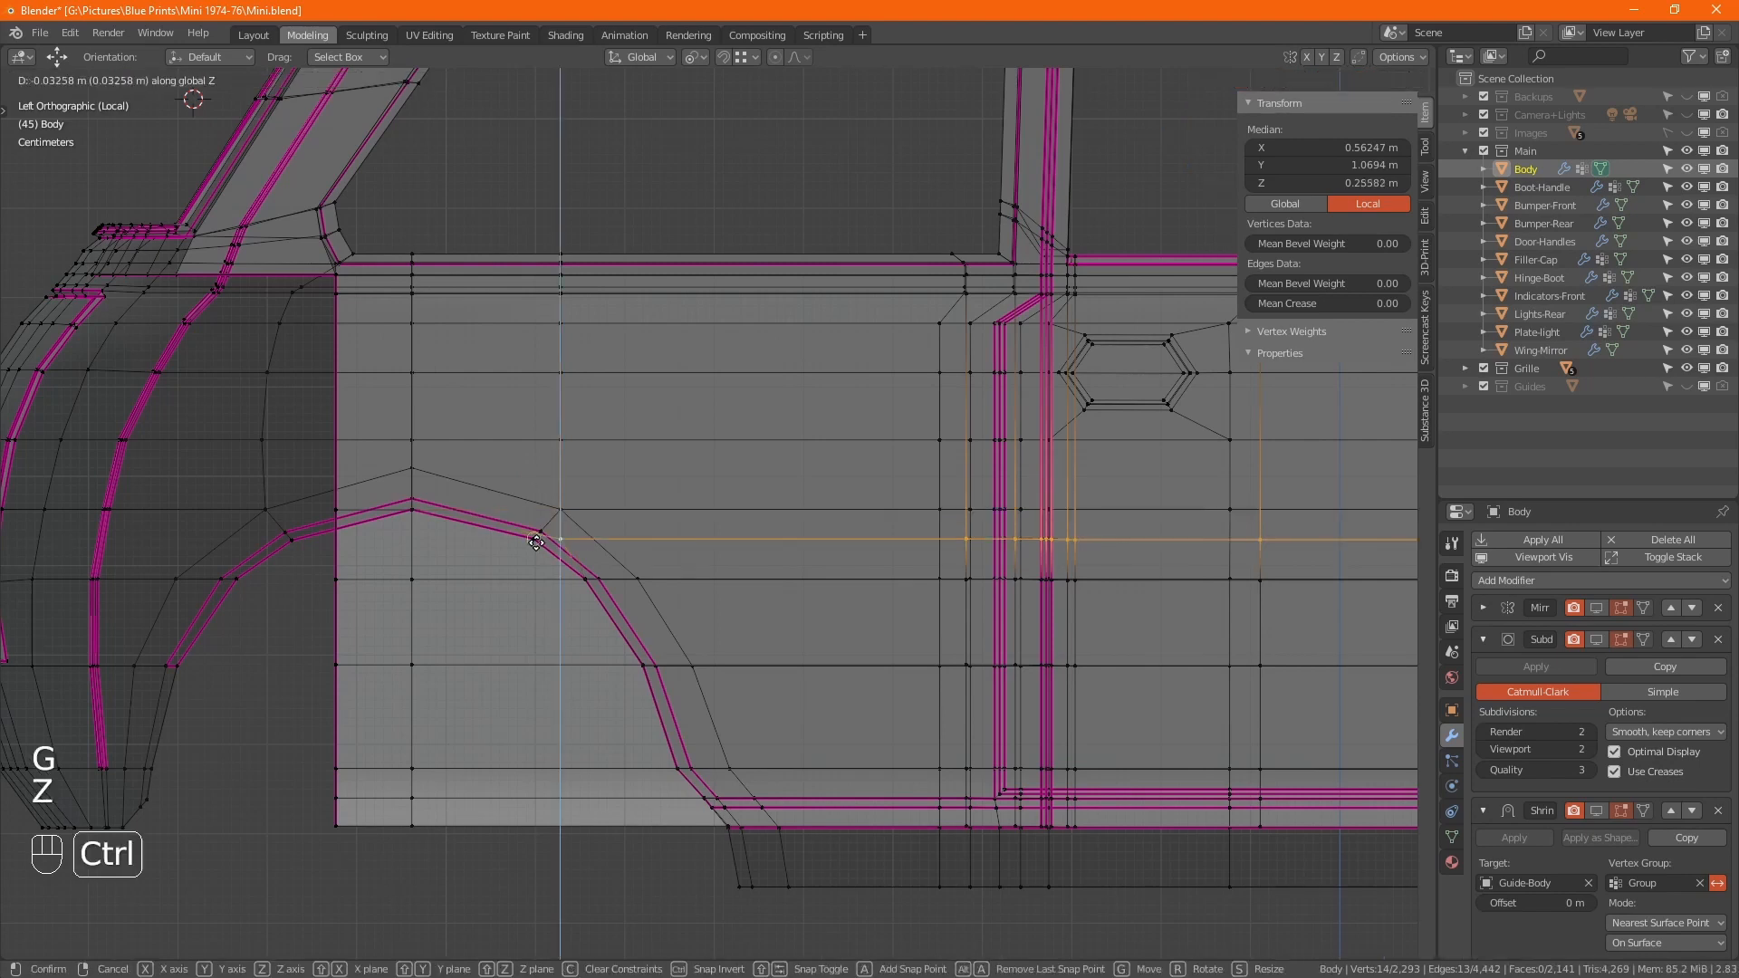
pyautogui.keyDown('ctrl'); pyautogui.click(544, 541); pyautogui.keyUp('ctrl')
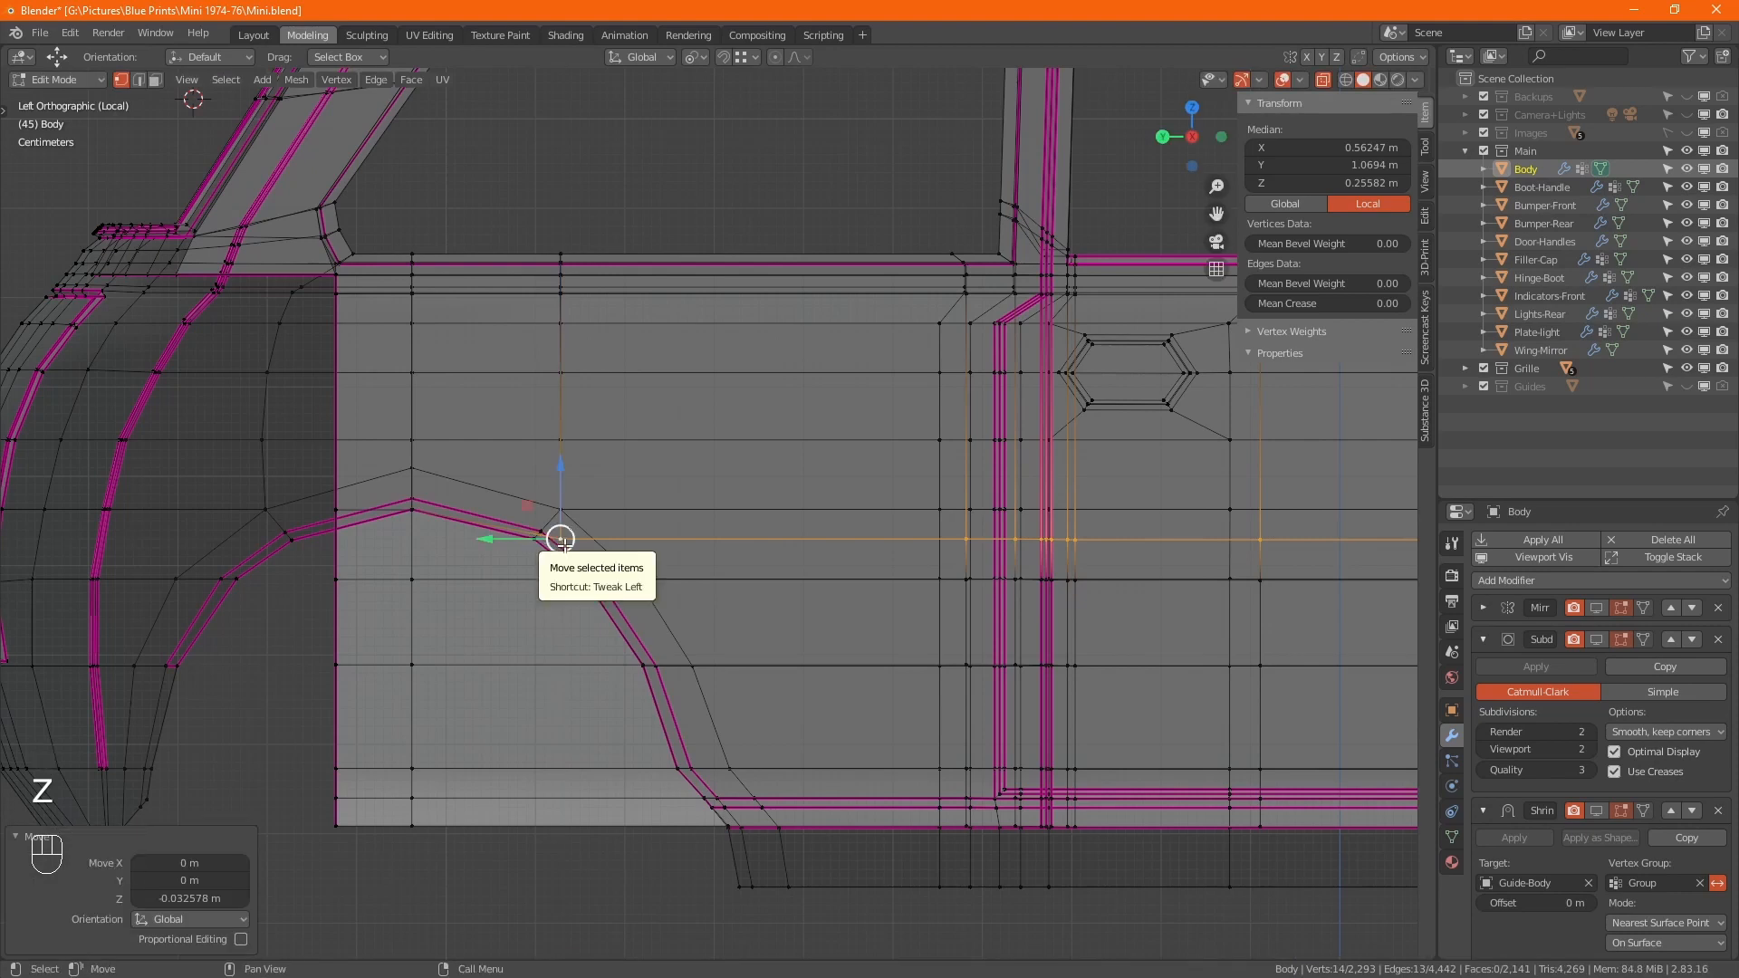
# - Move that loop's rearmost vertex about 0.030 m along Y onto the upper front corner of the wheel arch outline
pyautogui.click(556, 550)
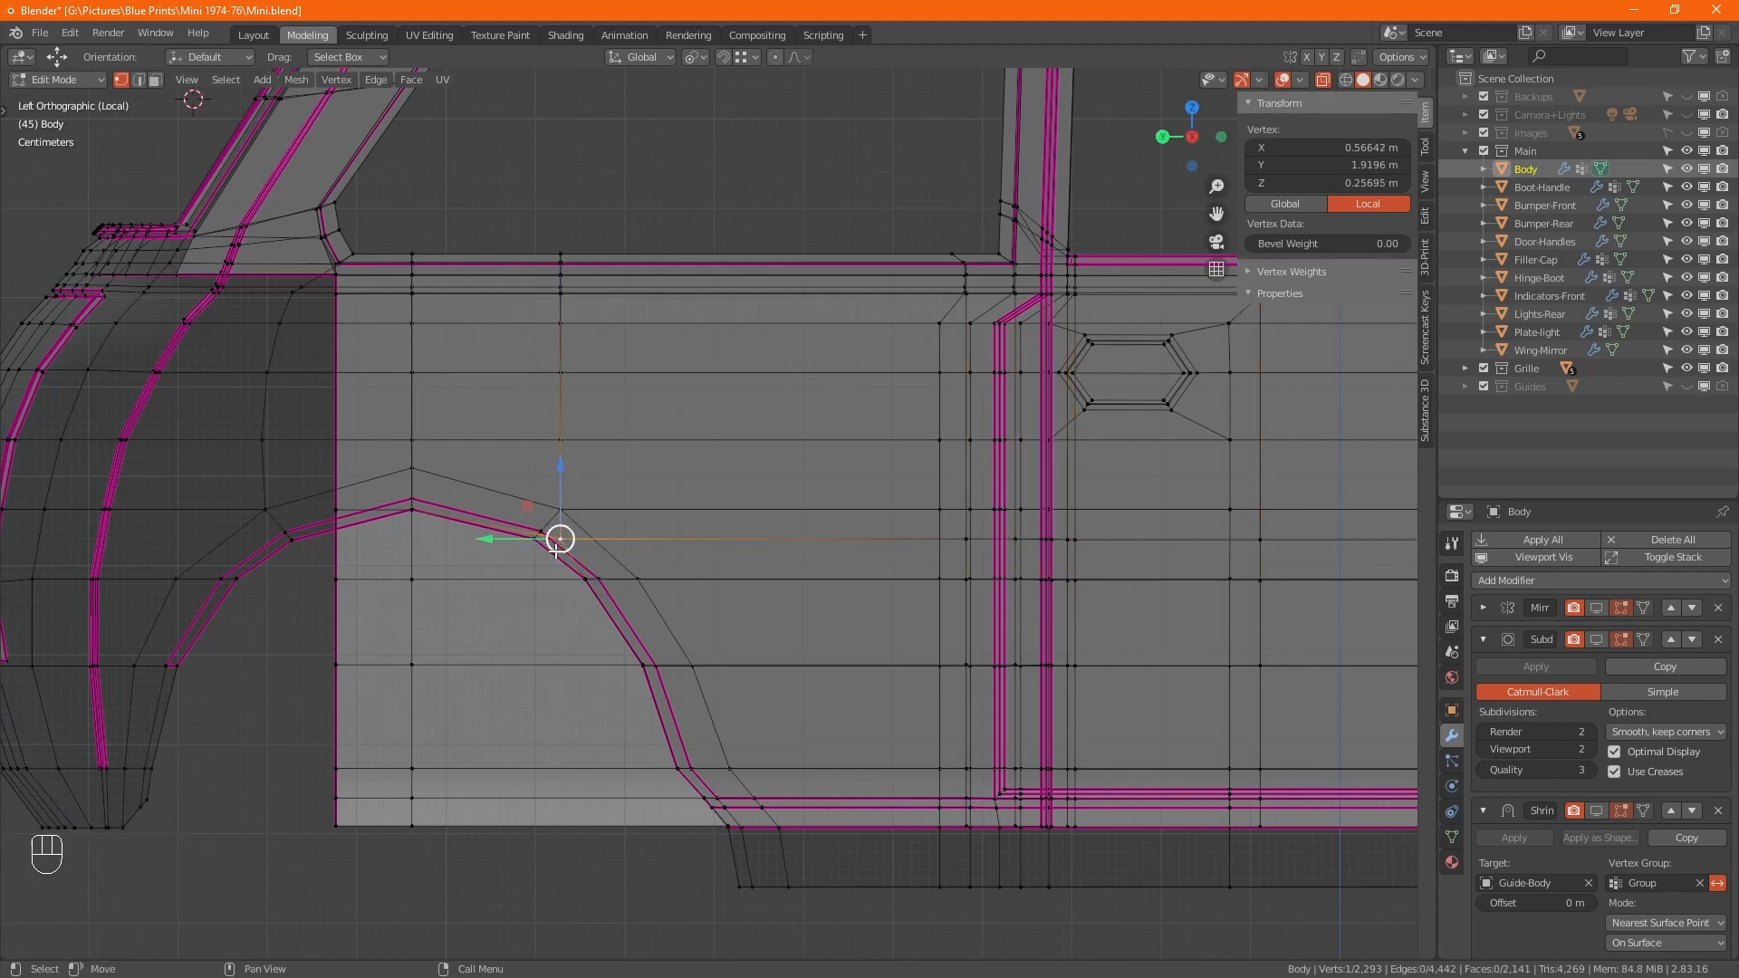
pyautogui.press('g')
pyautogui.press('y')
pyautogui.keyDown('ctrl'); pyautogui.click(533, 540); pyautogui.keyUp('ctrl')
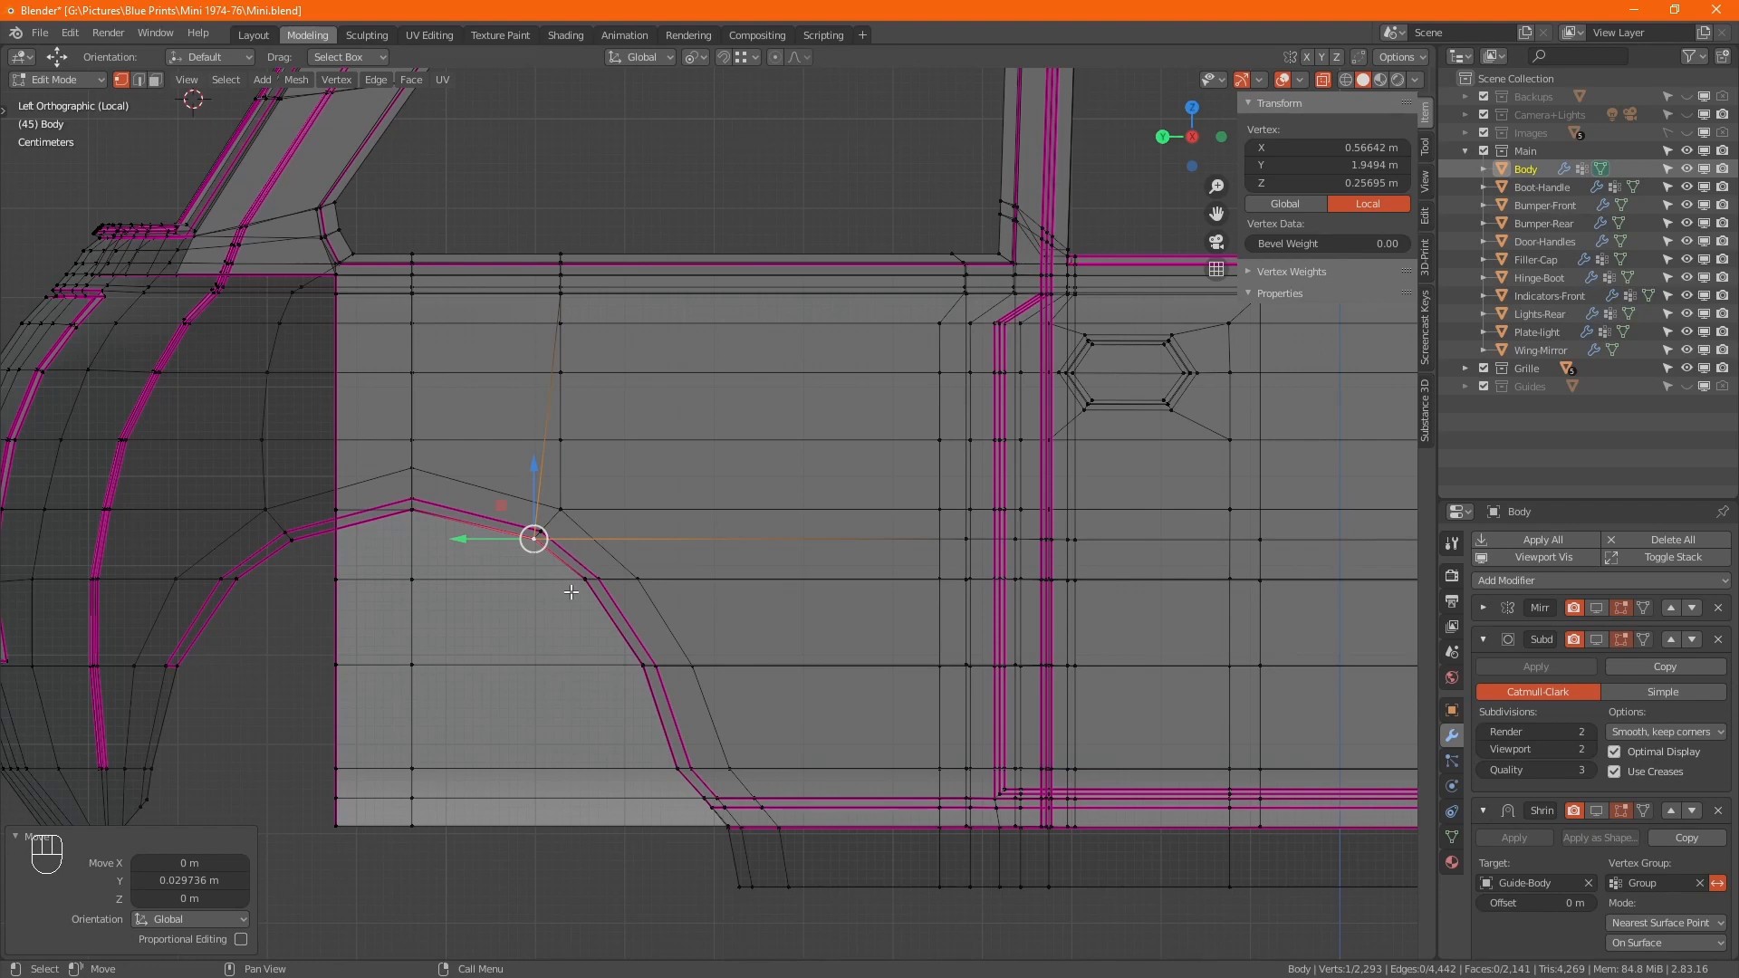
# - Try to delete all inner panel and bulkhead vertices below the wheel arch's peak across the full bulkhead width
pyautogui.moveTo(326, 567); pyautogui.dragTo(459, 865)
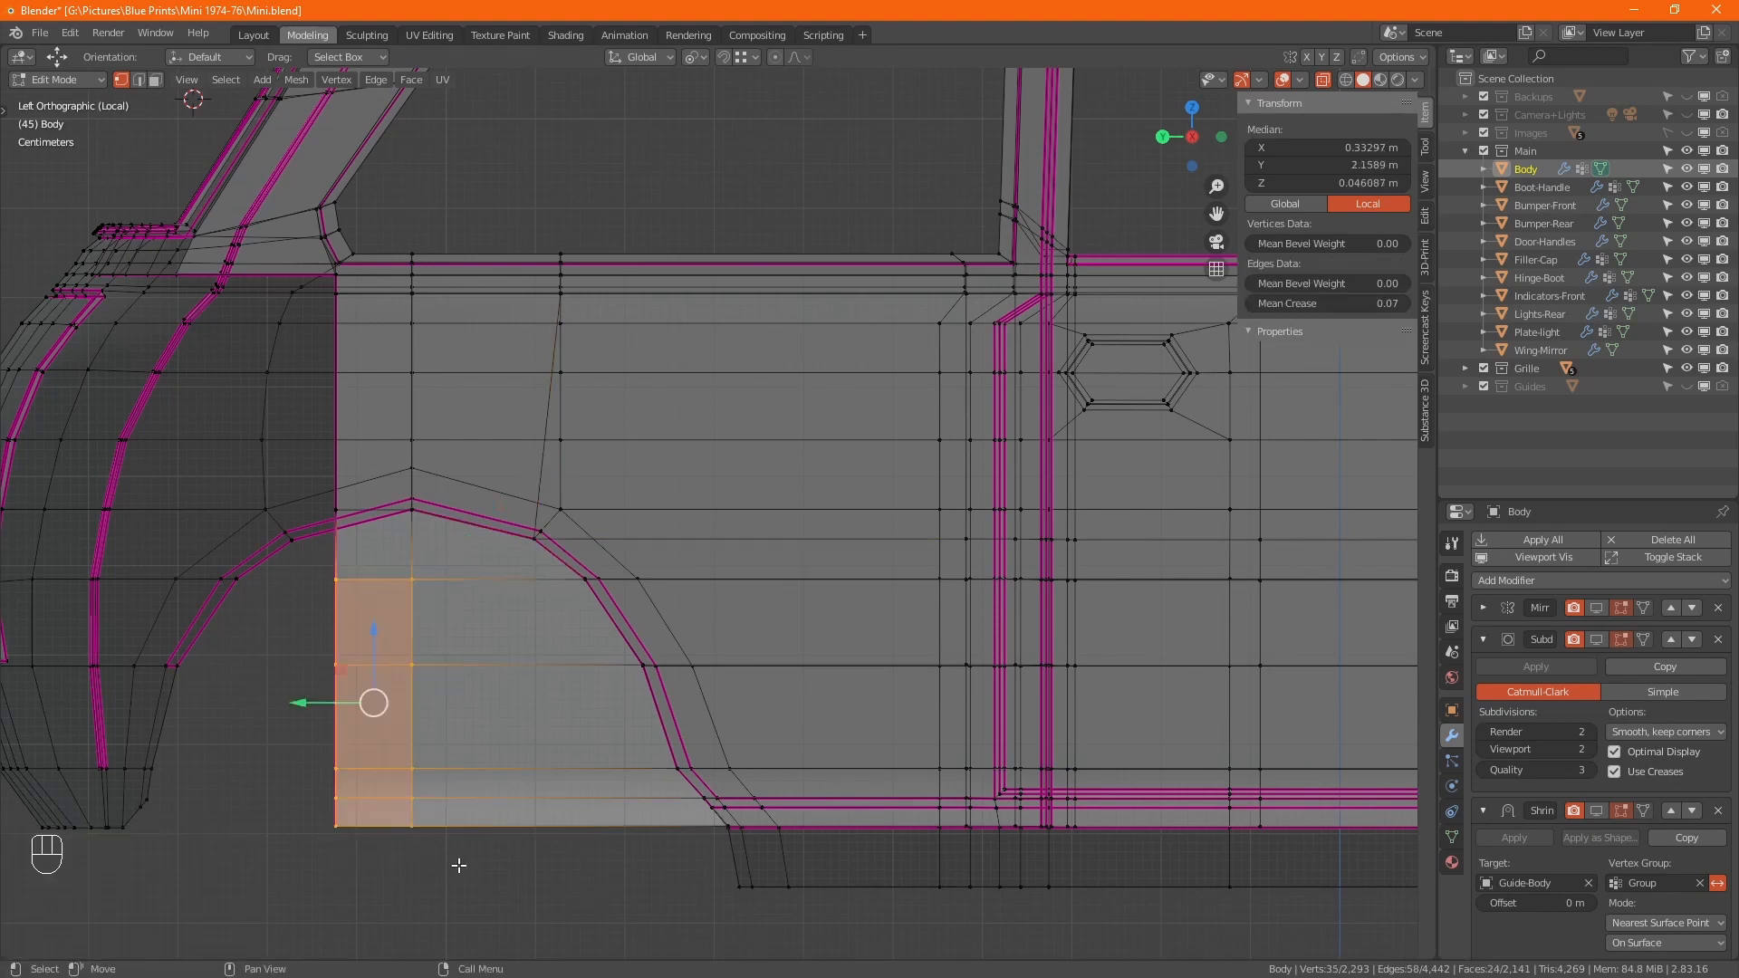
pyautogui.press('x')
pyautogui.click(459, 865)
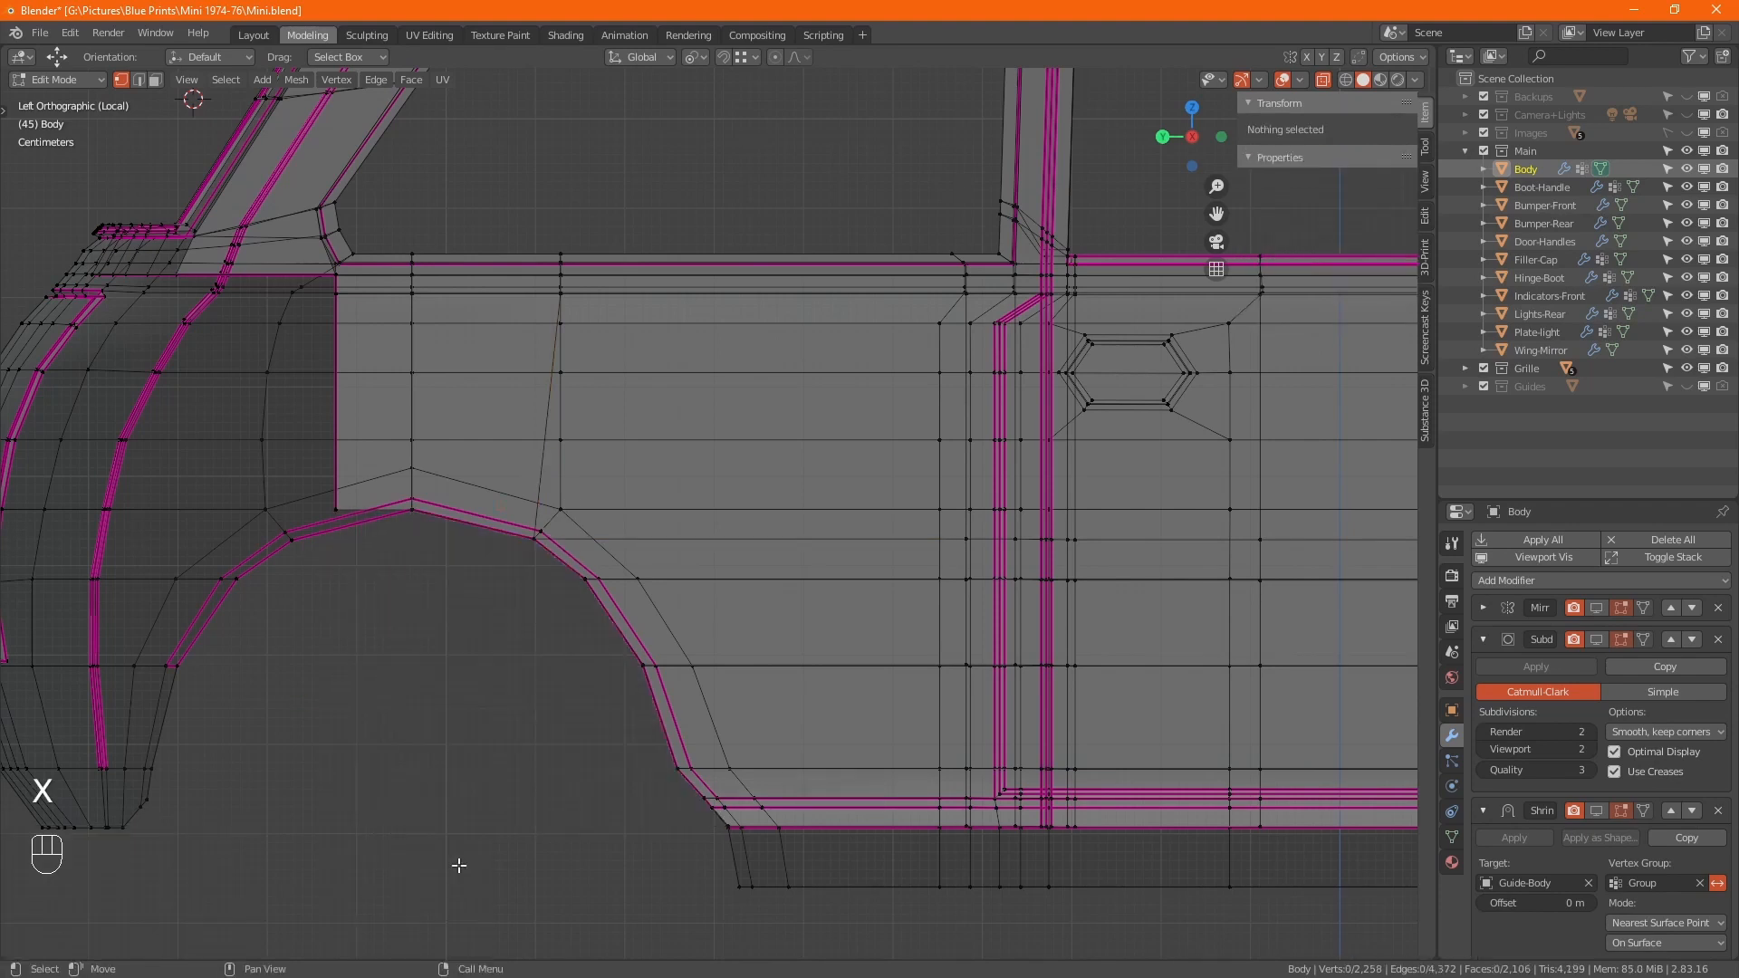
pyautogui.hotkey('alt', 'z')
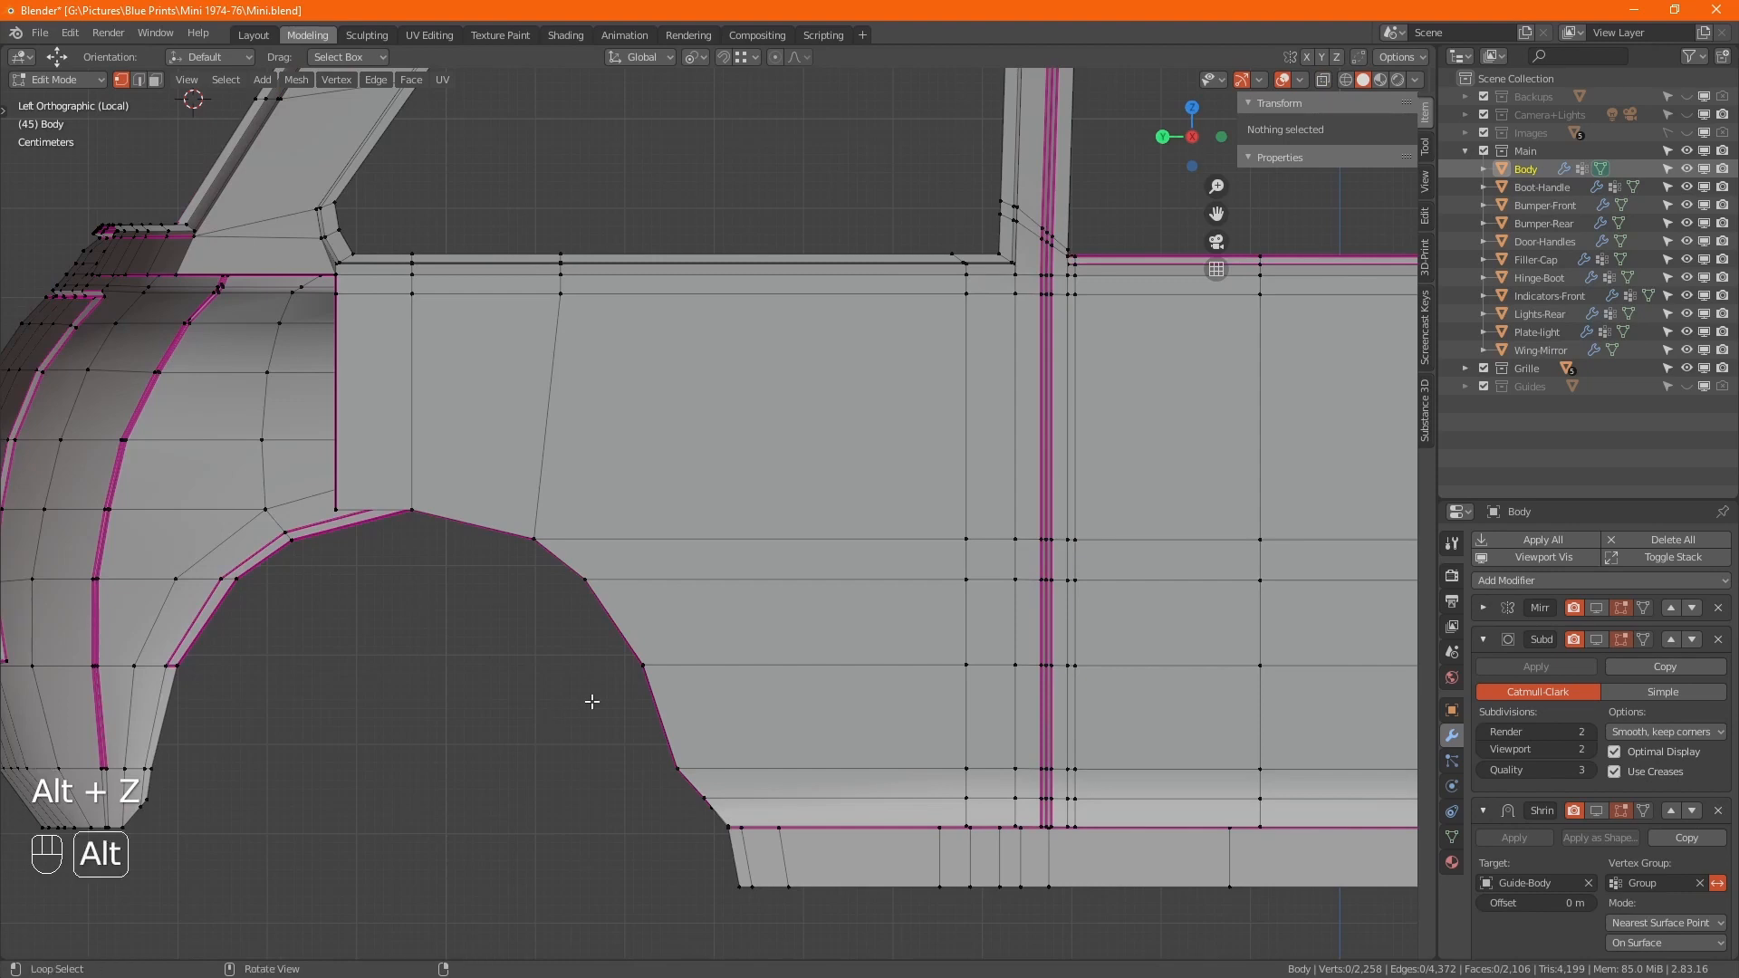
pyautogui.keyDown('alt'); pyautogui.moveTo(591, 703); pyautogui.dragTo(670, 601, button='middle'); pyautogui.keyUp('alt')
pyautogui.scroll(-5, 513, 714)
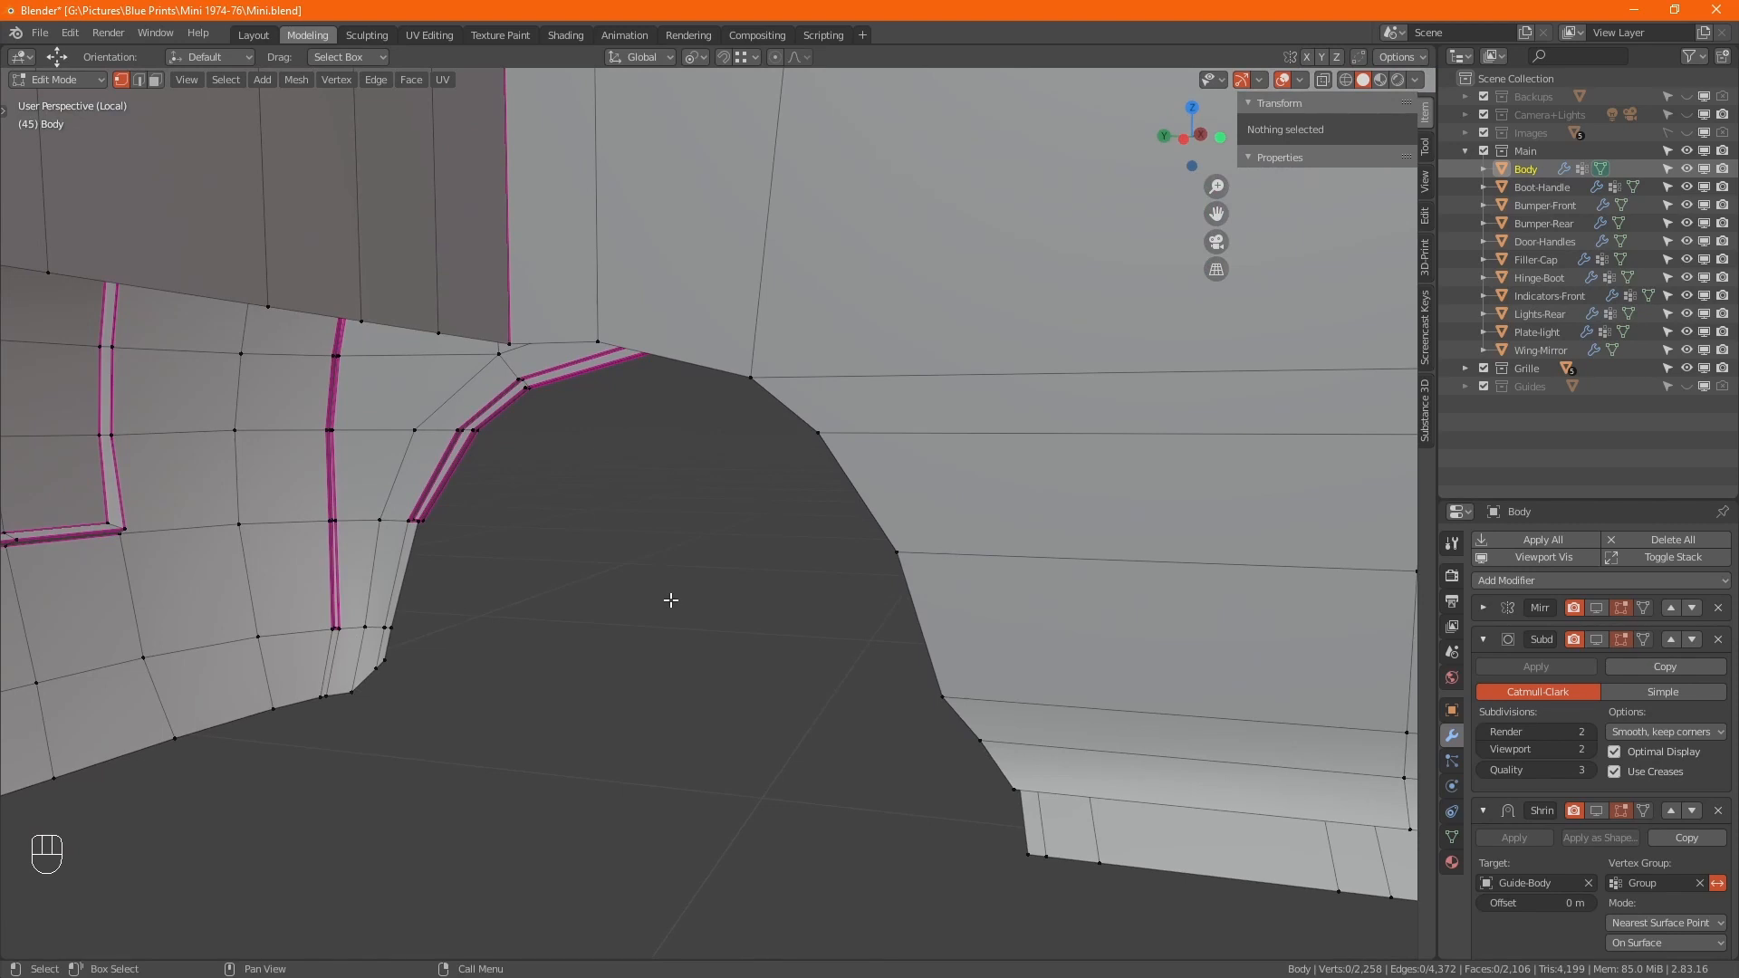
pyautogui.press('ctrl+KP_3')
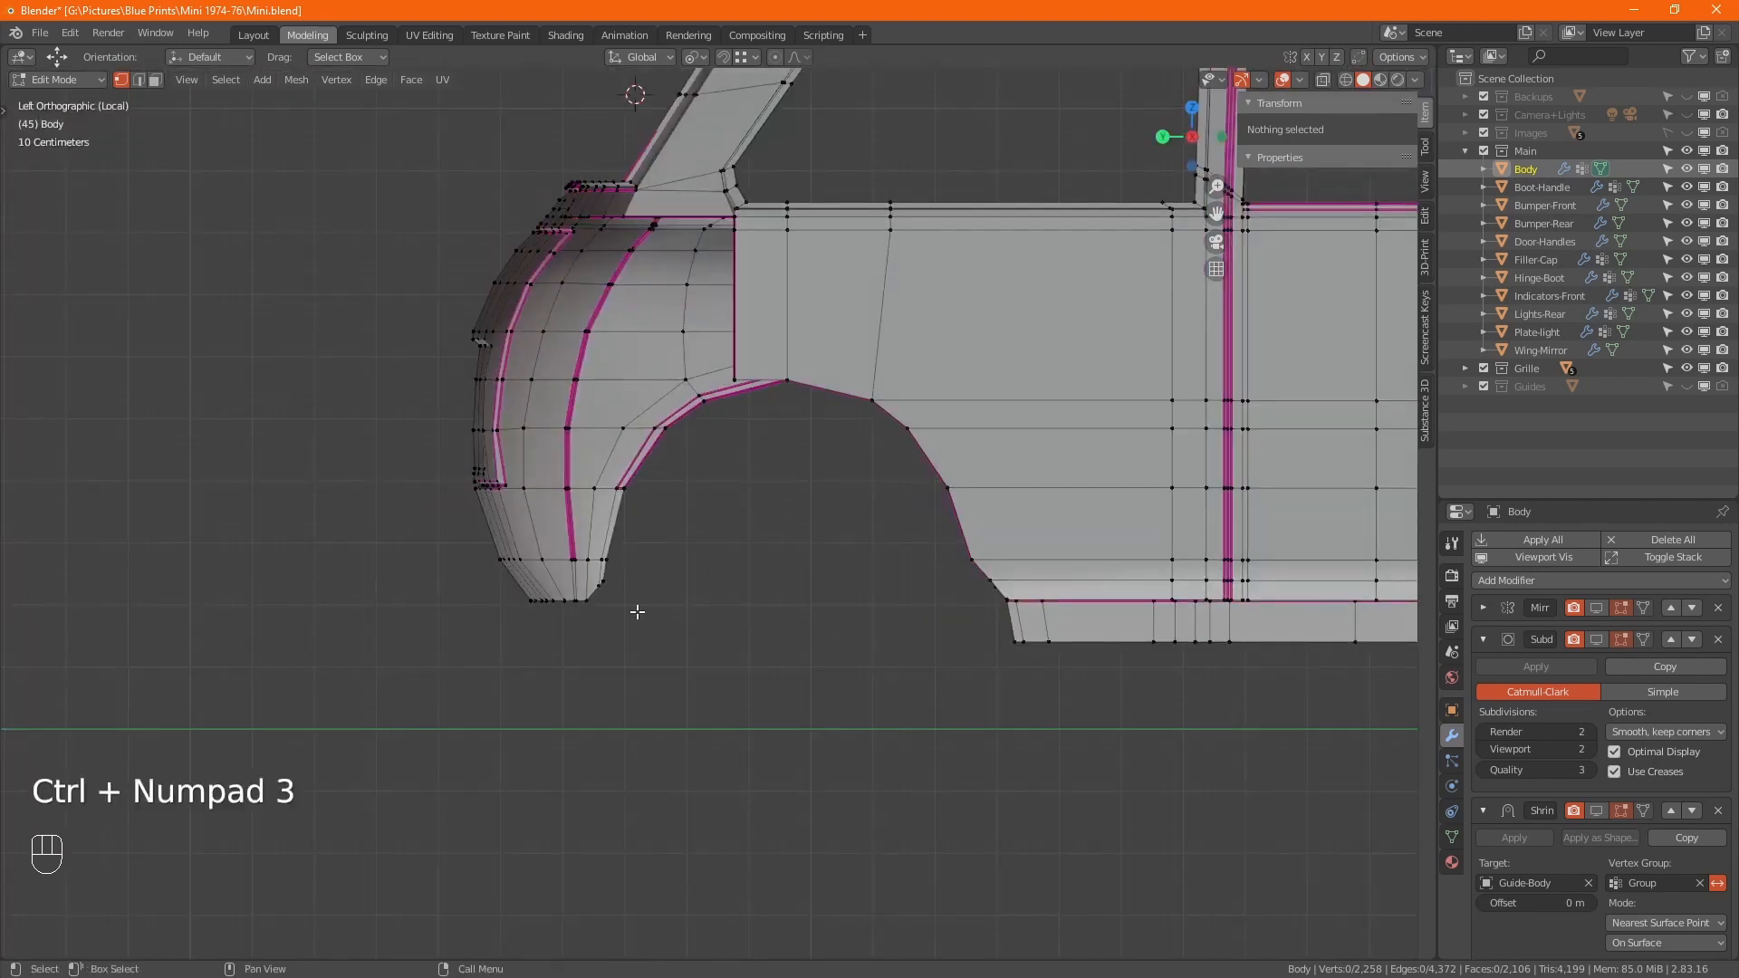
pyautogui.scroll(3, 739, 378)
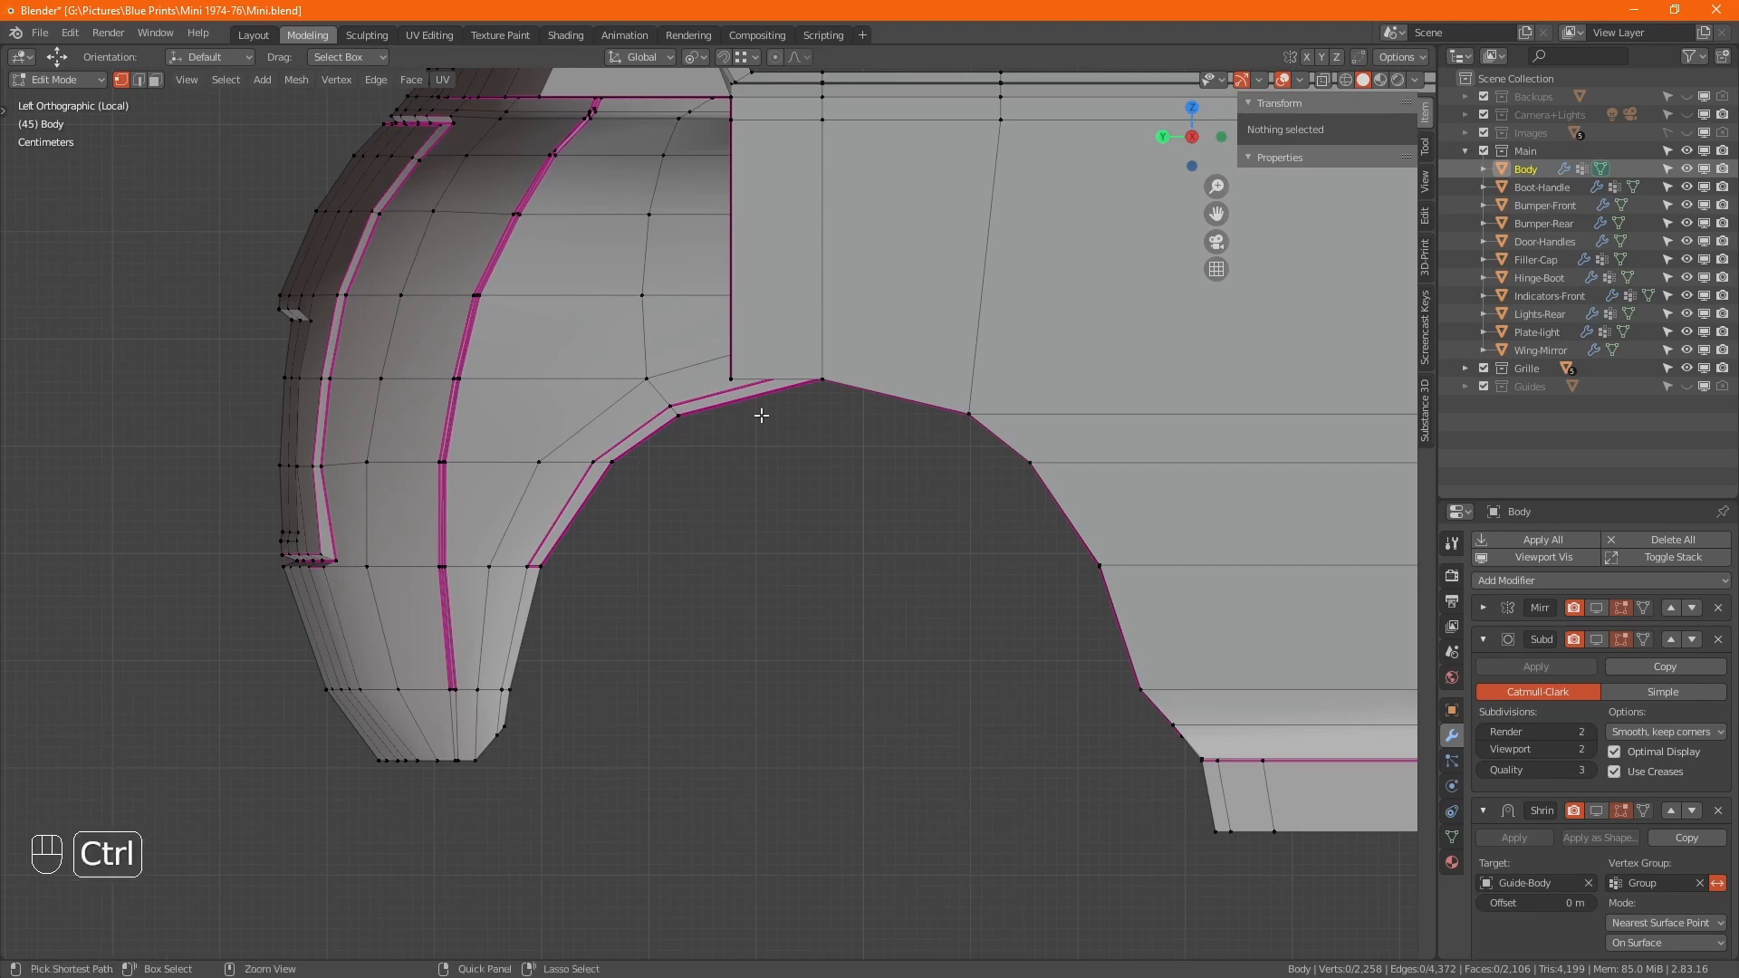
pyautogui.hotkey('ctrl', 'z')
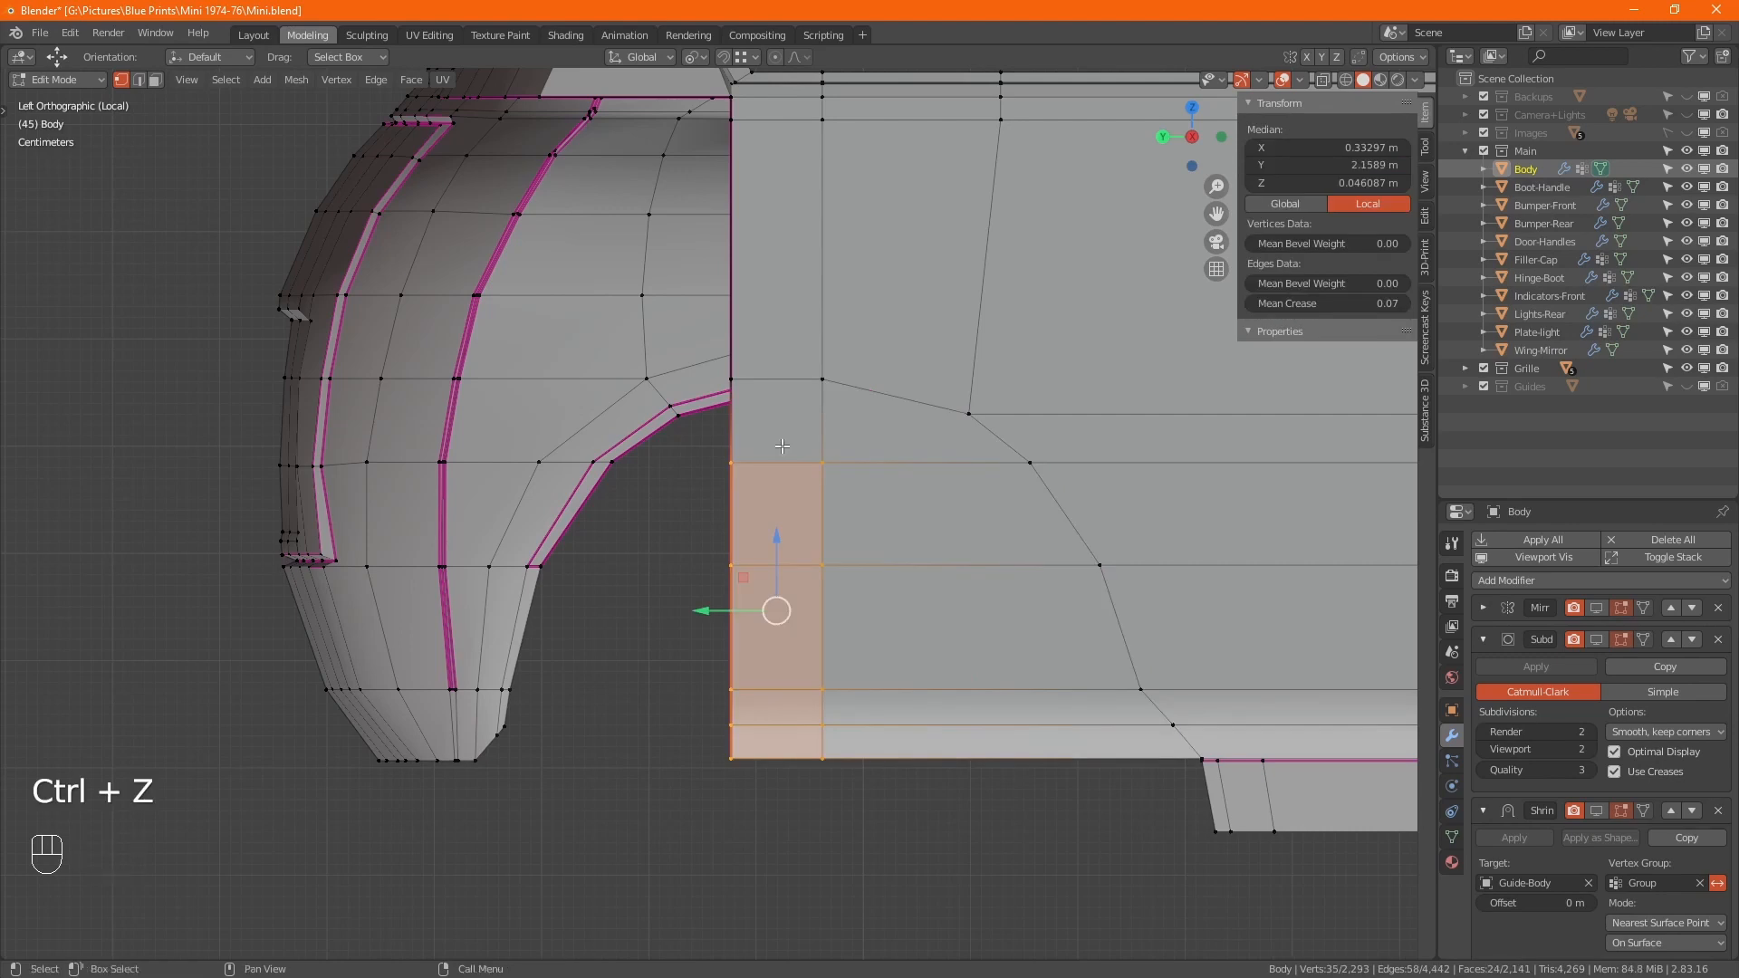
# - Deselect the central bulkhead vertices and delete only the lower vertices around the bulkhead and side panel corner to open the wheel arch
pyautogui.scroll(-2, 827, 456)
pyautogui.keyDown('alt'); pyautogui.moveTo(1319, 571); pyautogui.dragTo(932, 573, button='middle'); pyautogui.keyUp('alt')
pyautogui.scroll(-6, 933, 572)
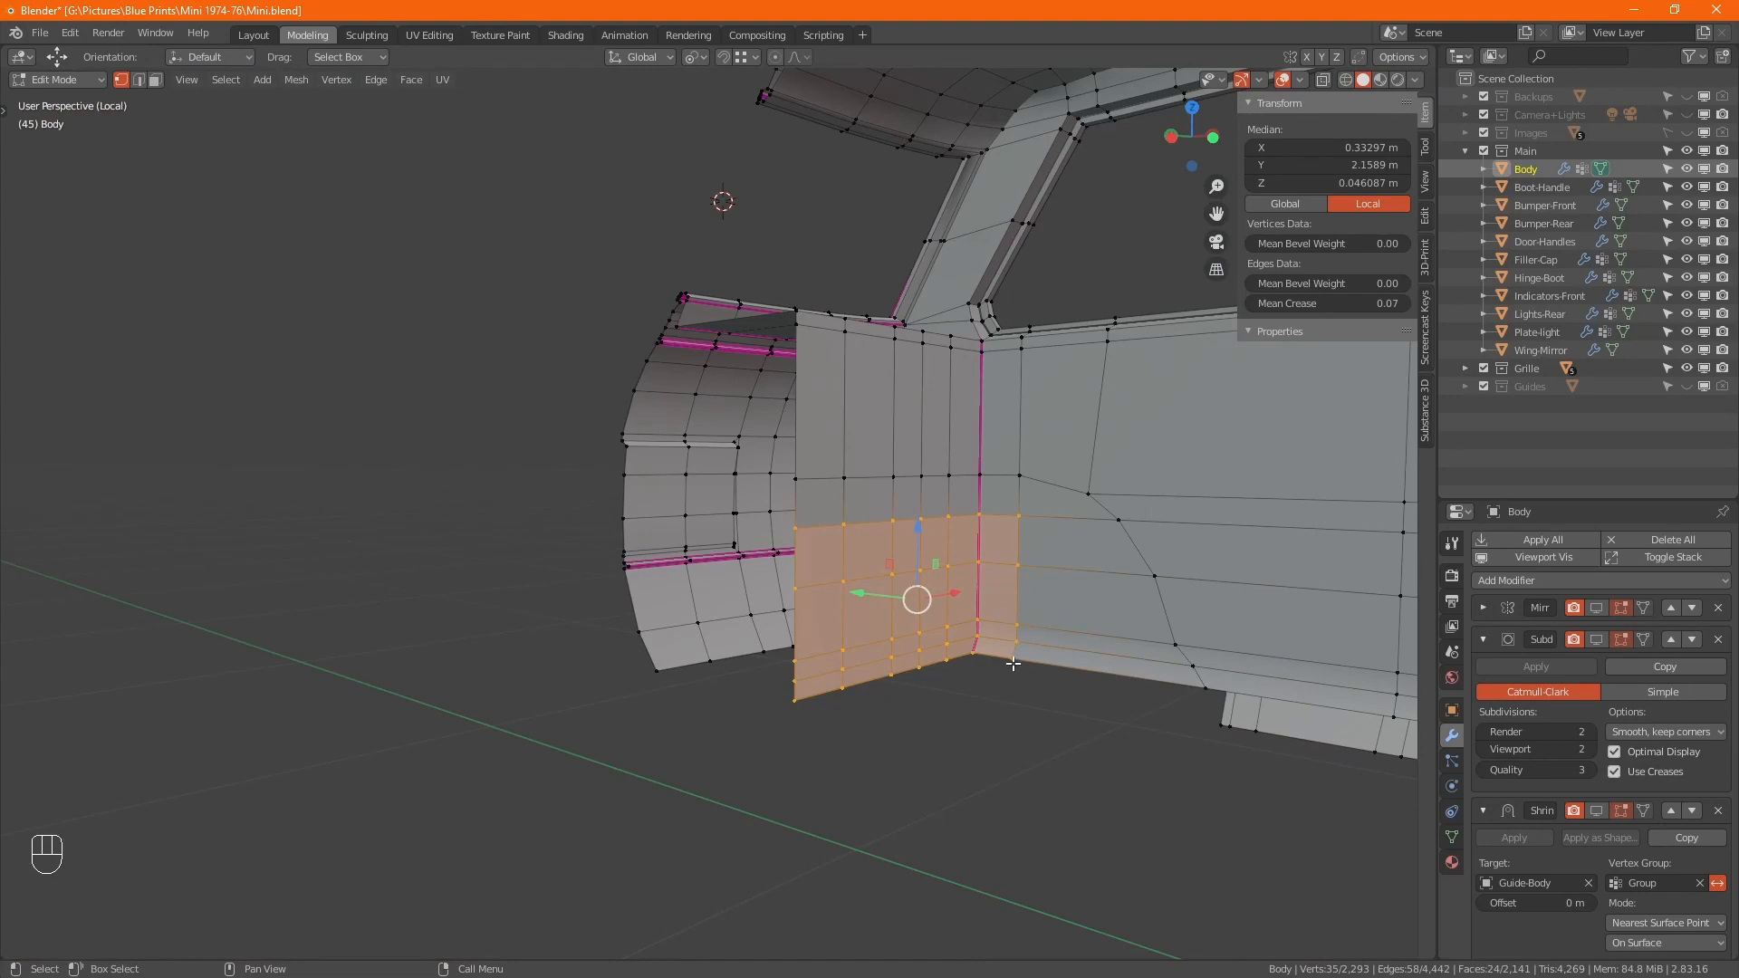
pyautogui.keyDown('ctrl'); pyautogui.moveTo(734, 431); pyautogui.dragTo(940, 804); pyautogui.keyUp('ctrl')
pyautogui.press('x')
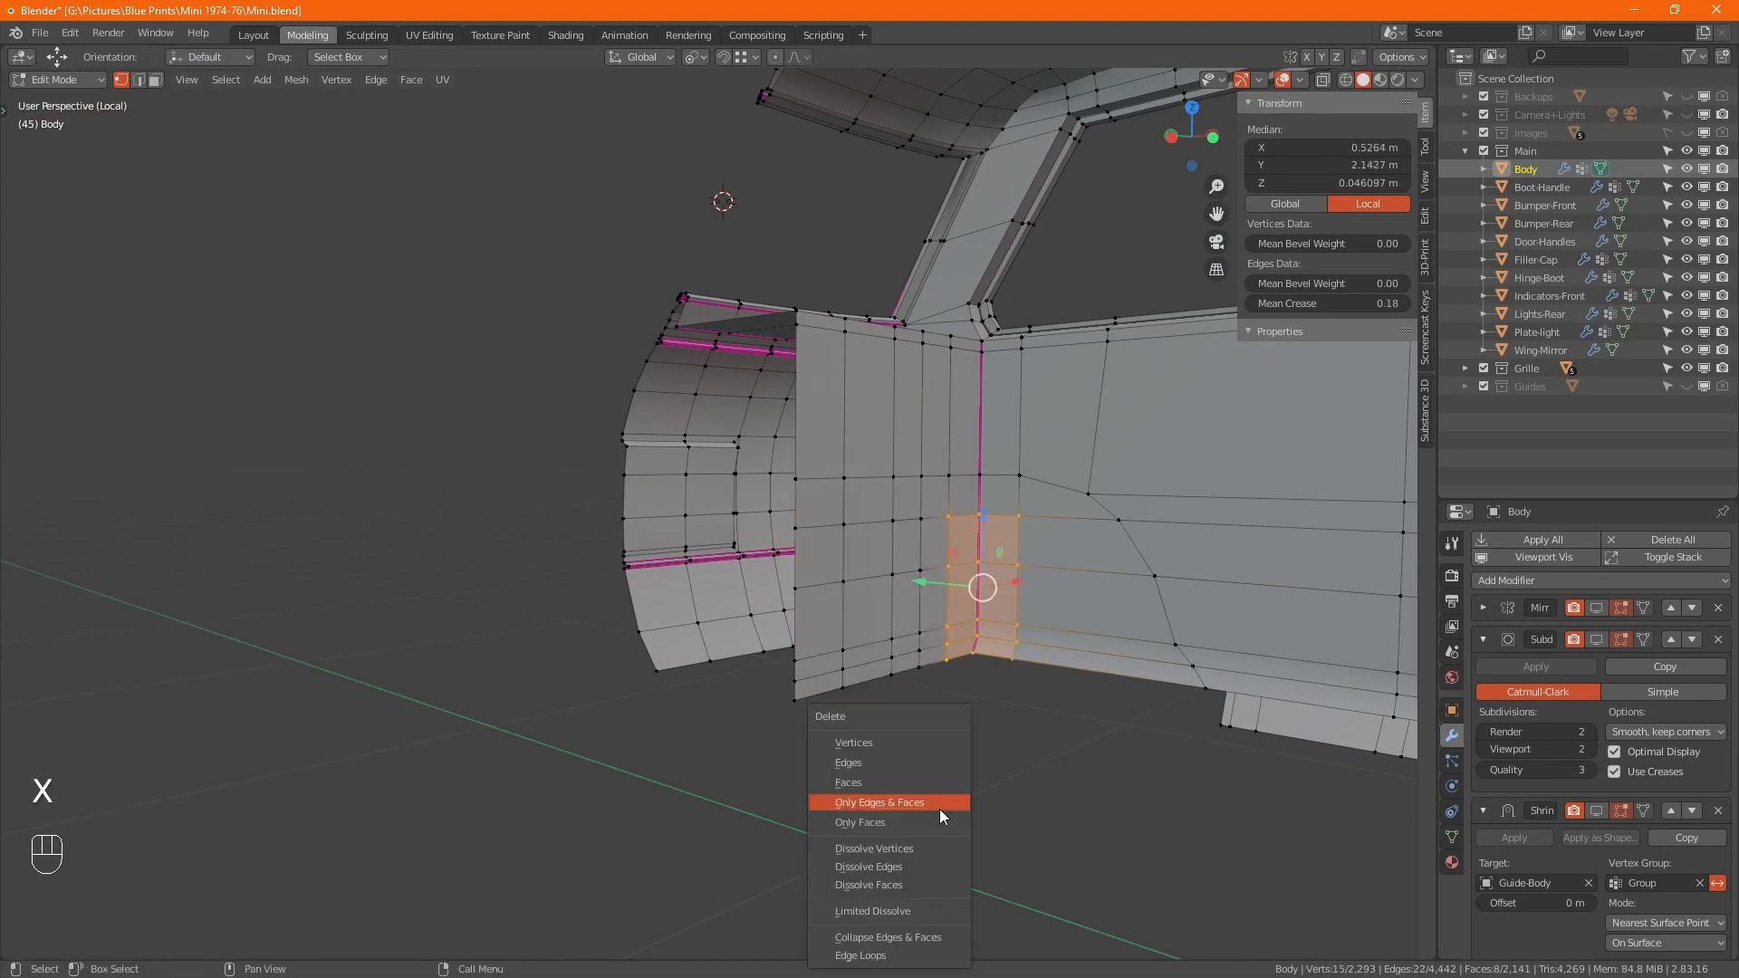
pyautogui.click(938, 807)
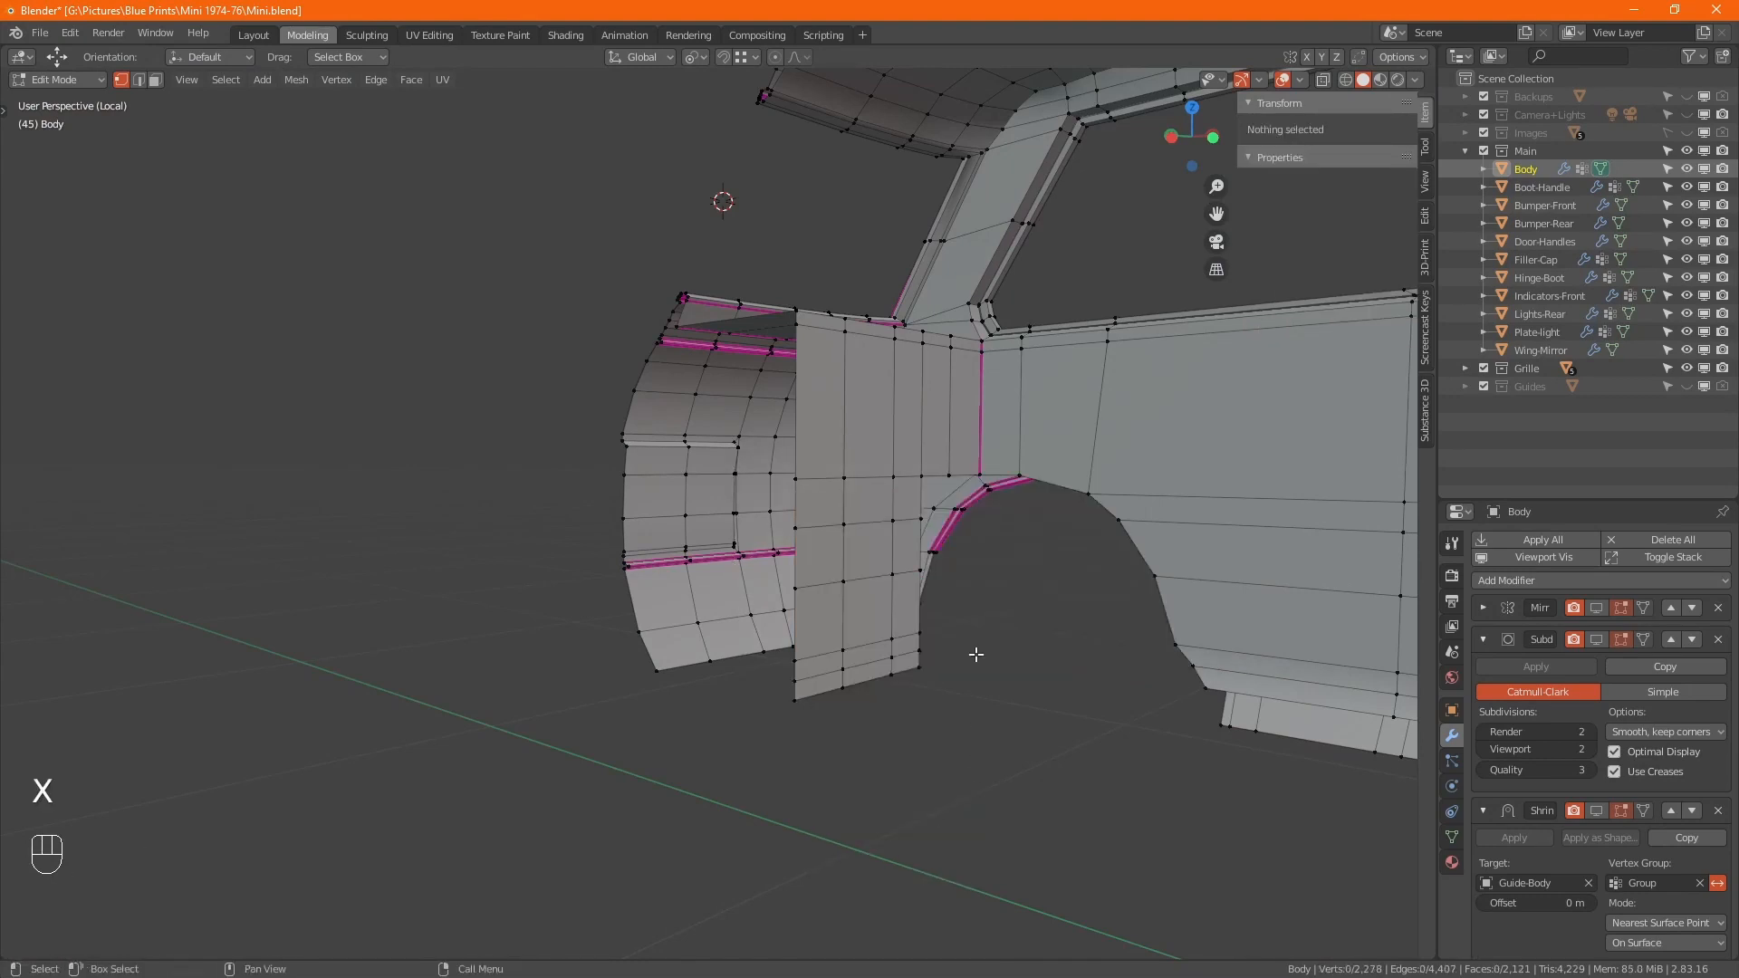
# - Select the wheel arch outline from its lower front end to the bulkhead corner and extrude it inward about 0.113 m along X
pyautogui.click(1205, 690)
pyautogui.keyDown('alt'); pyautogui.moveTo(1201, 514); pyautogui.dragTo(1127, 524, button='middle'); pyautogui.keyUp('alt')
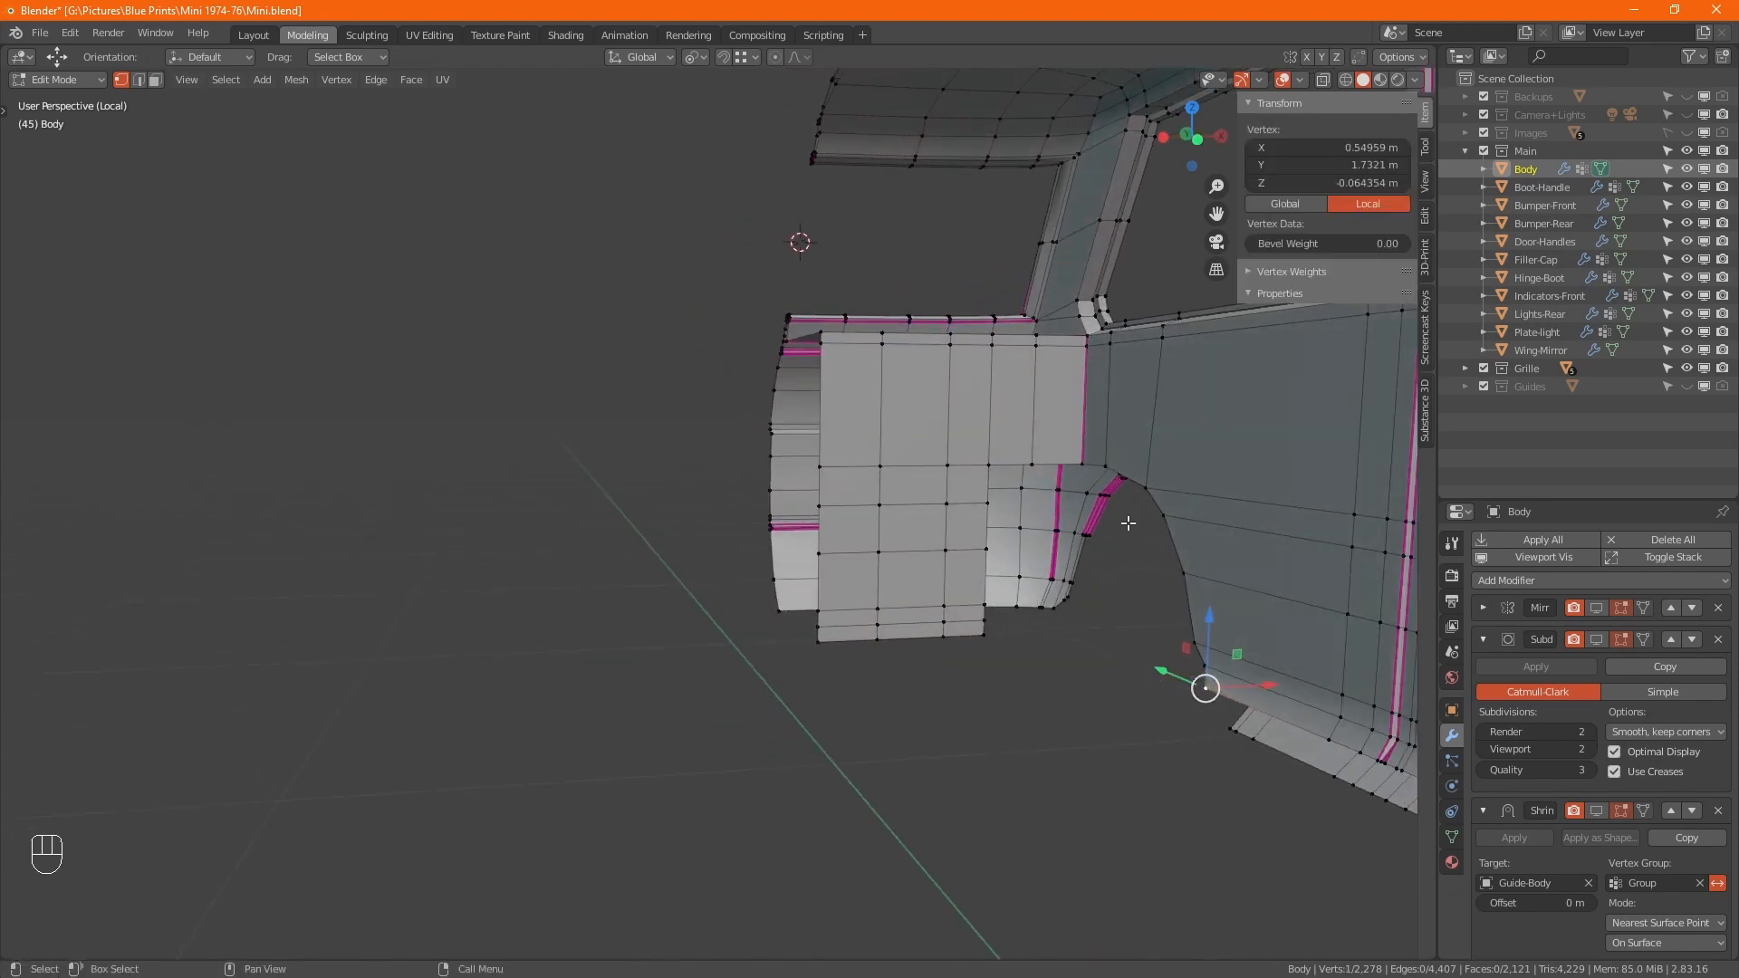
pyautogui.keyDown('ctrl'); pyautogui.click(1081, 458); pyautogui.keyUp('ctrl')
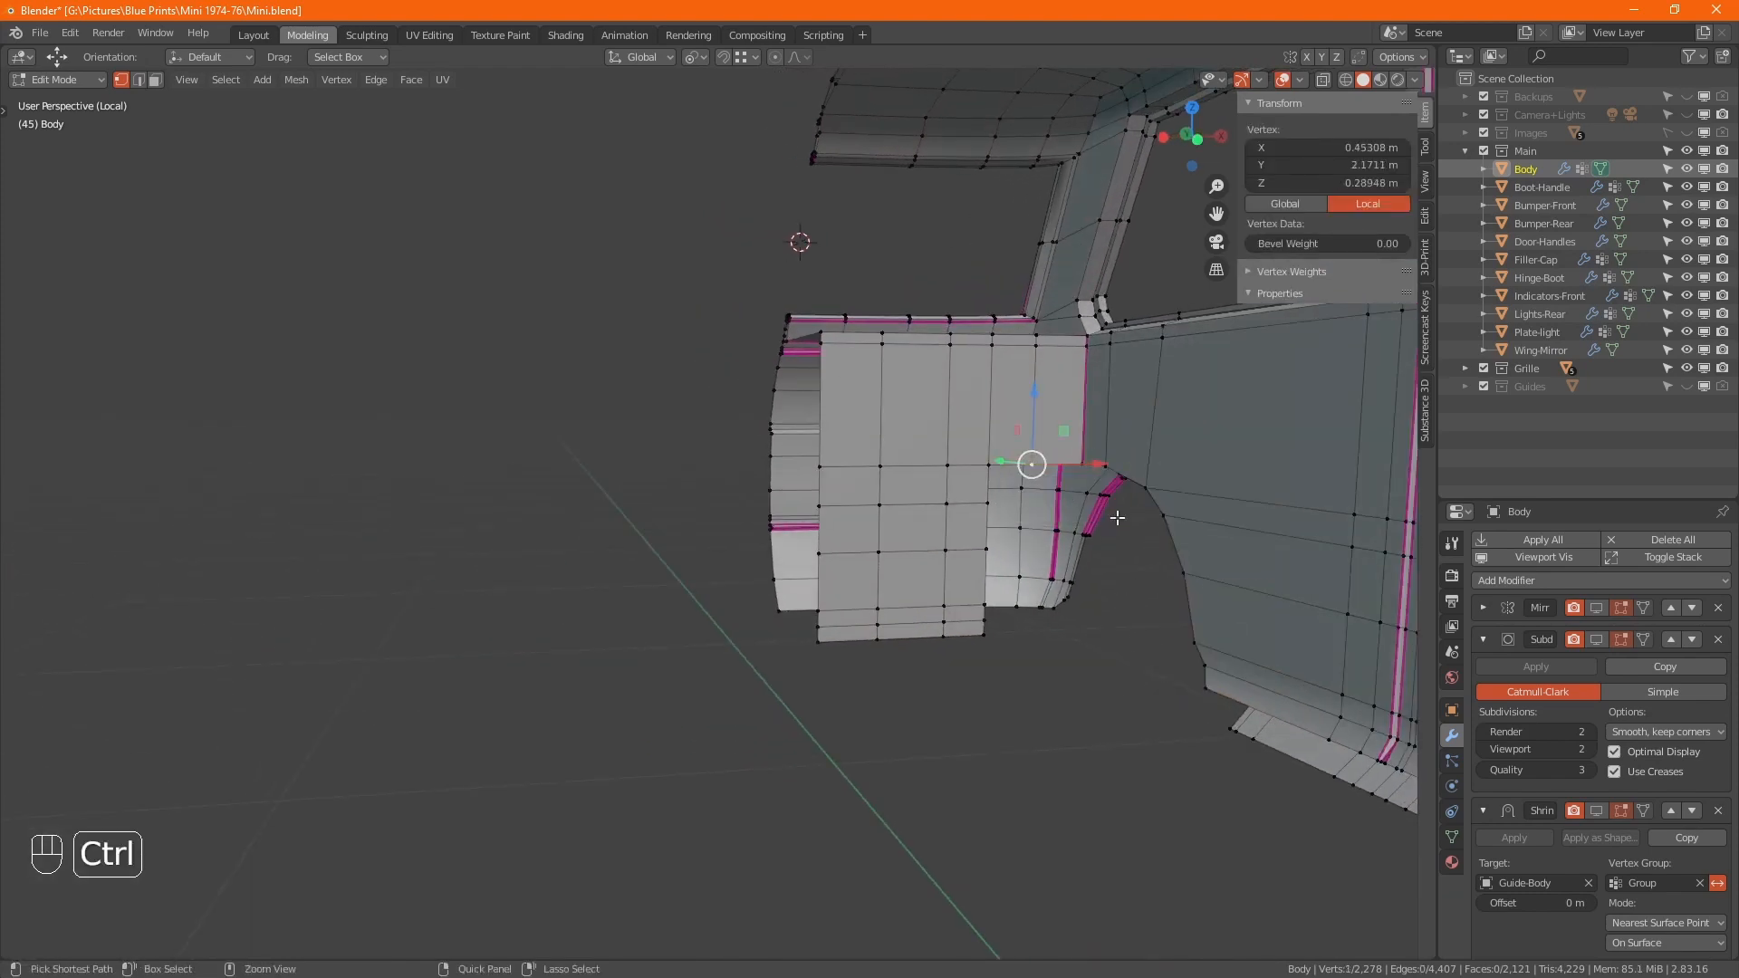
pyautogui.hotkey('ctrl', 'z')
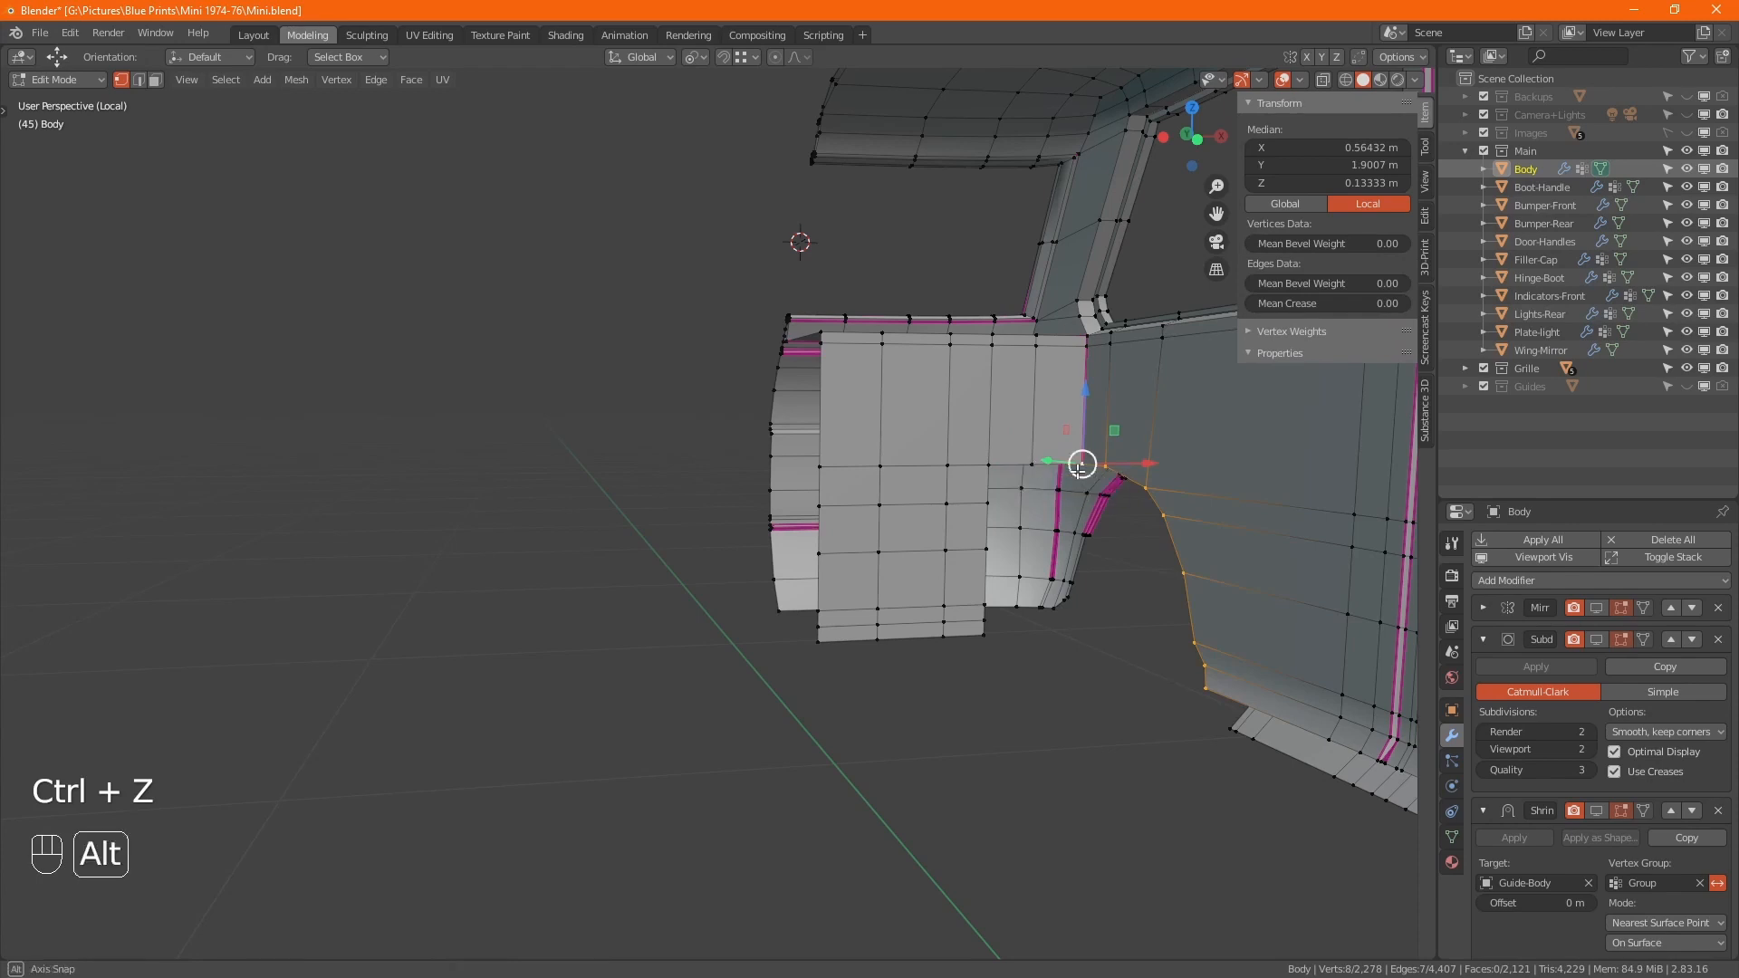
pyautogui.keyDown('alt'); pyautogui.moveTo(1032, 465); pyautogui.dragTo(1104, 366, button='middle'); pyautogui.keyUp('alt')
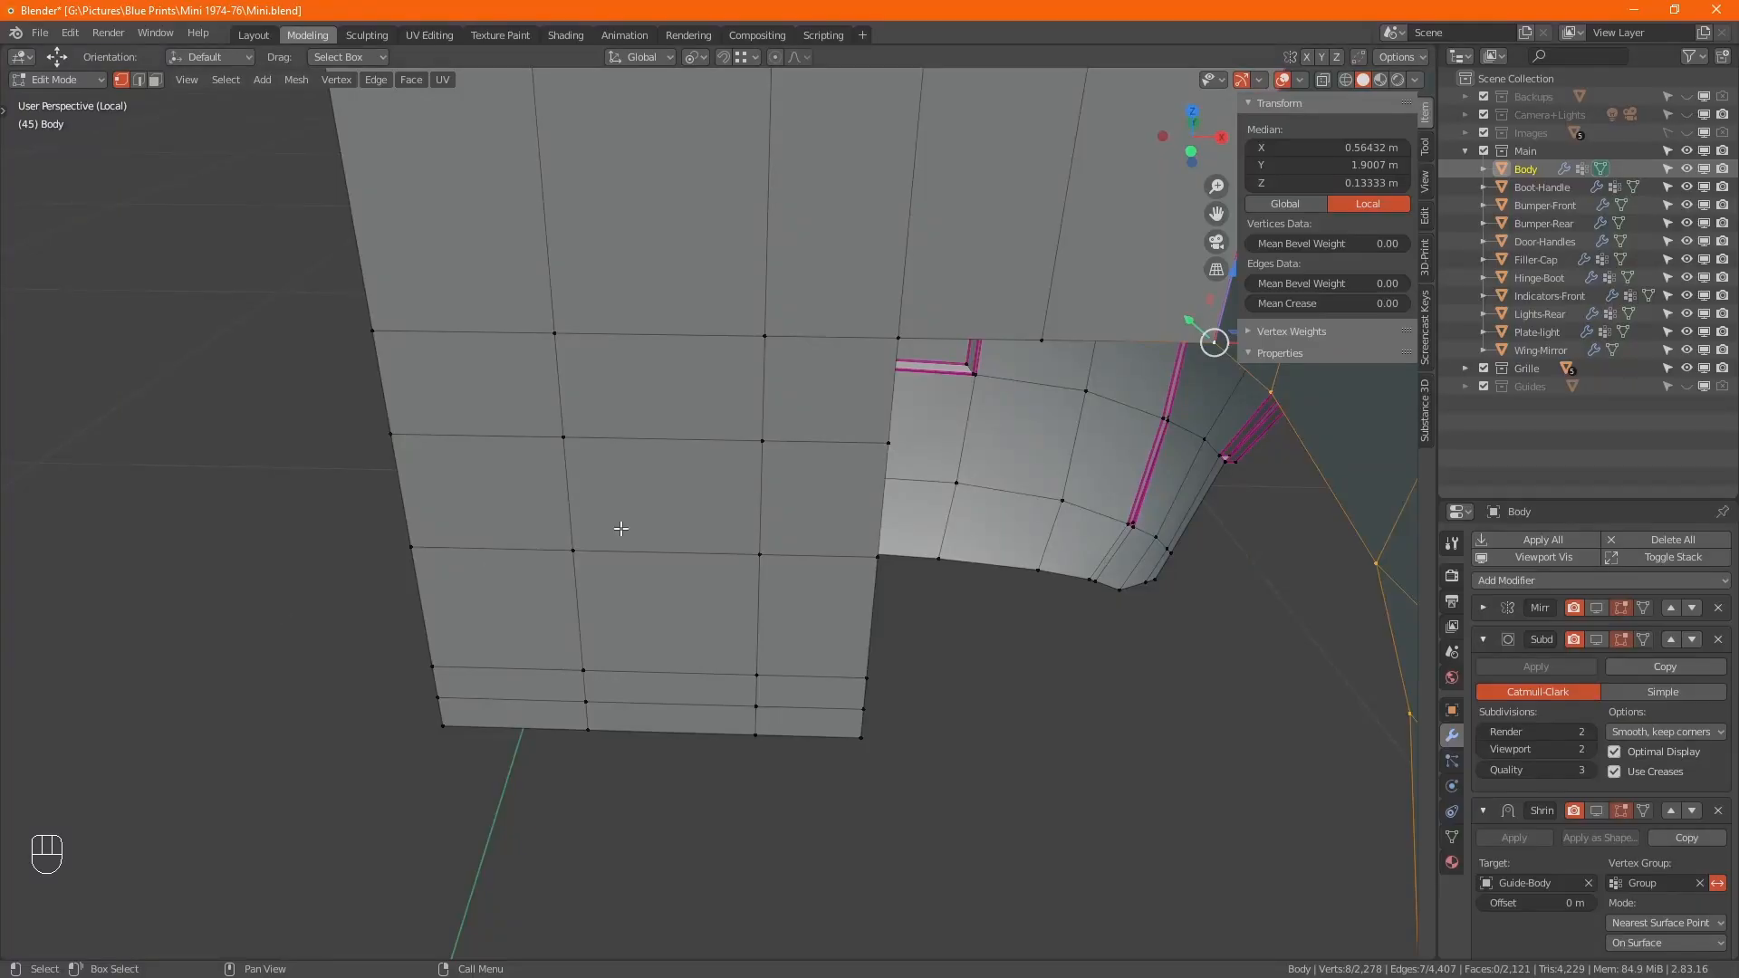
pyautogui.moveTo(621, 524); pyautogui.dragTo(731, 494, button='middle')
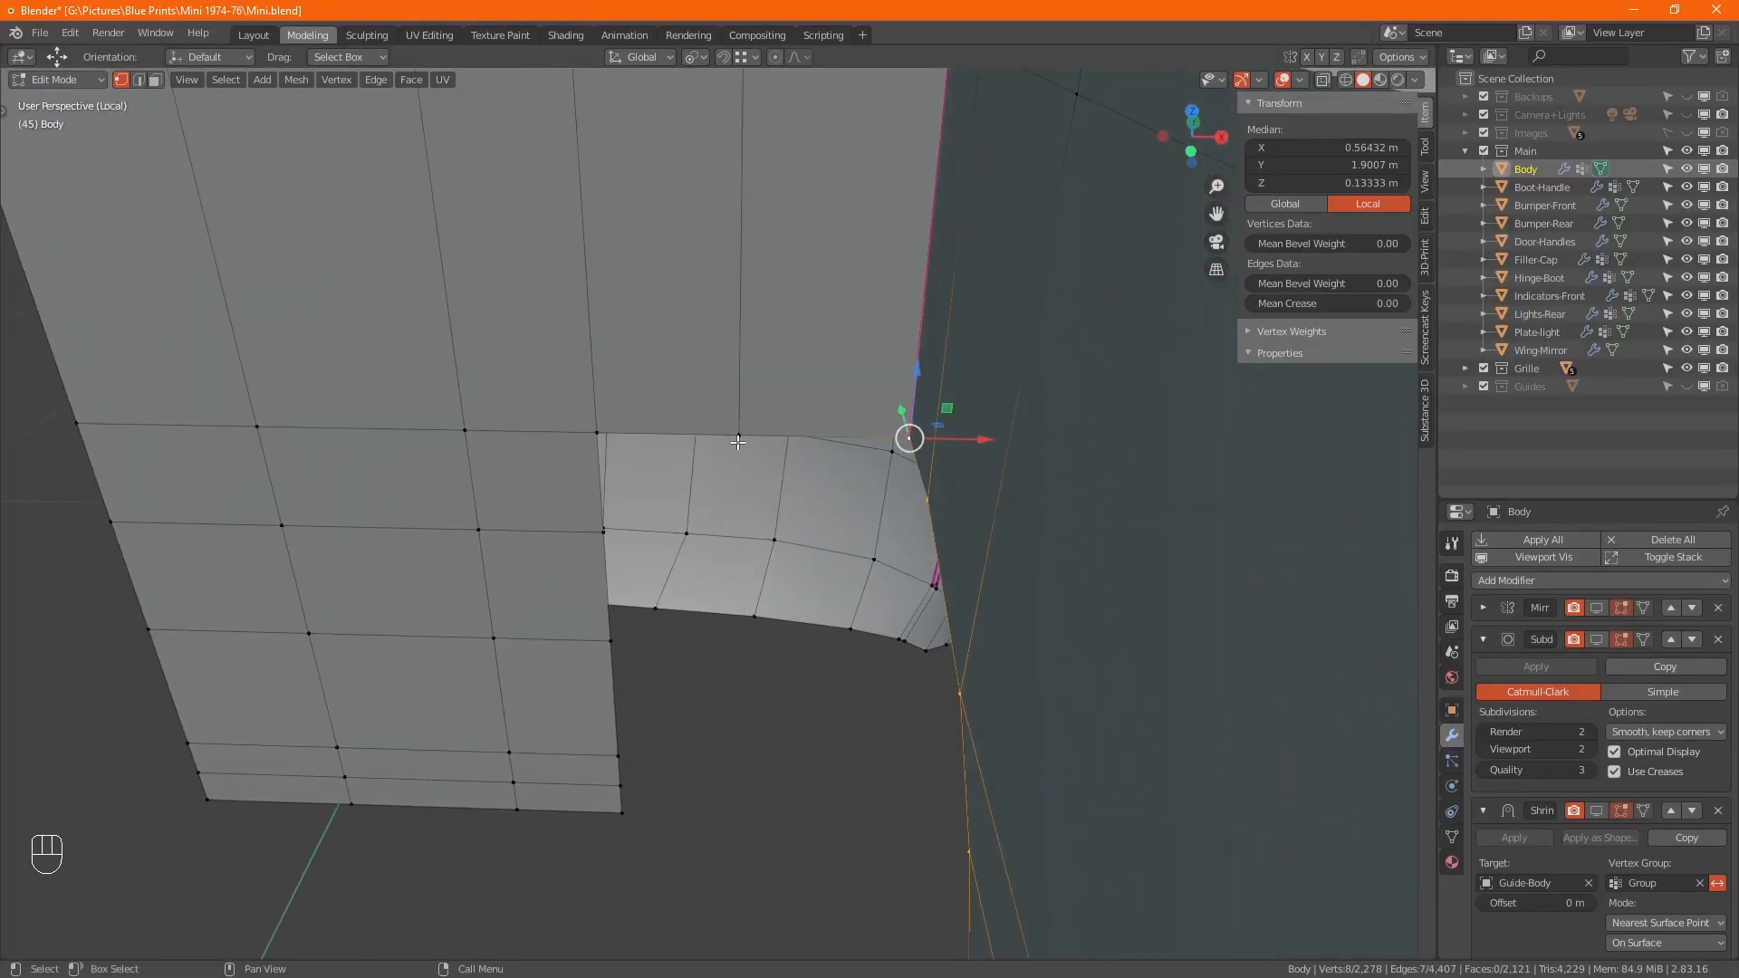
pyautogui.press('e')
pyautogui.press('x')
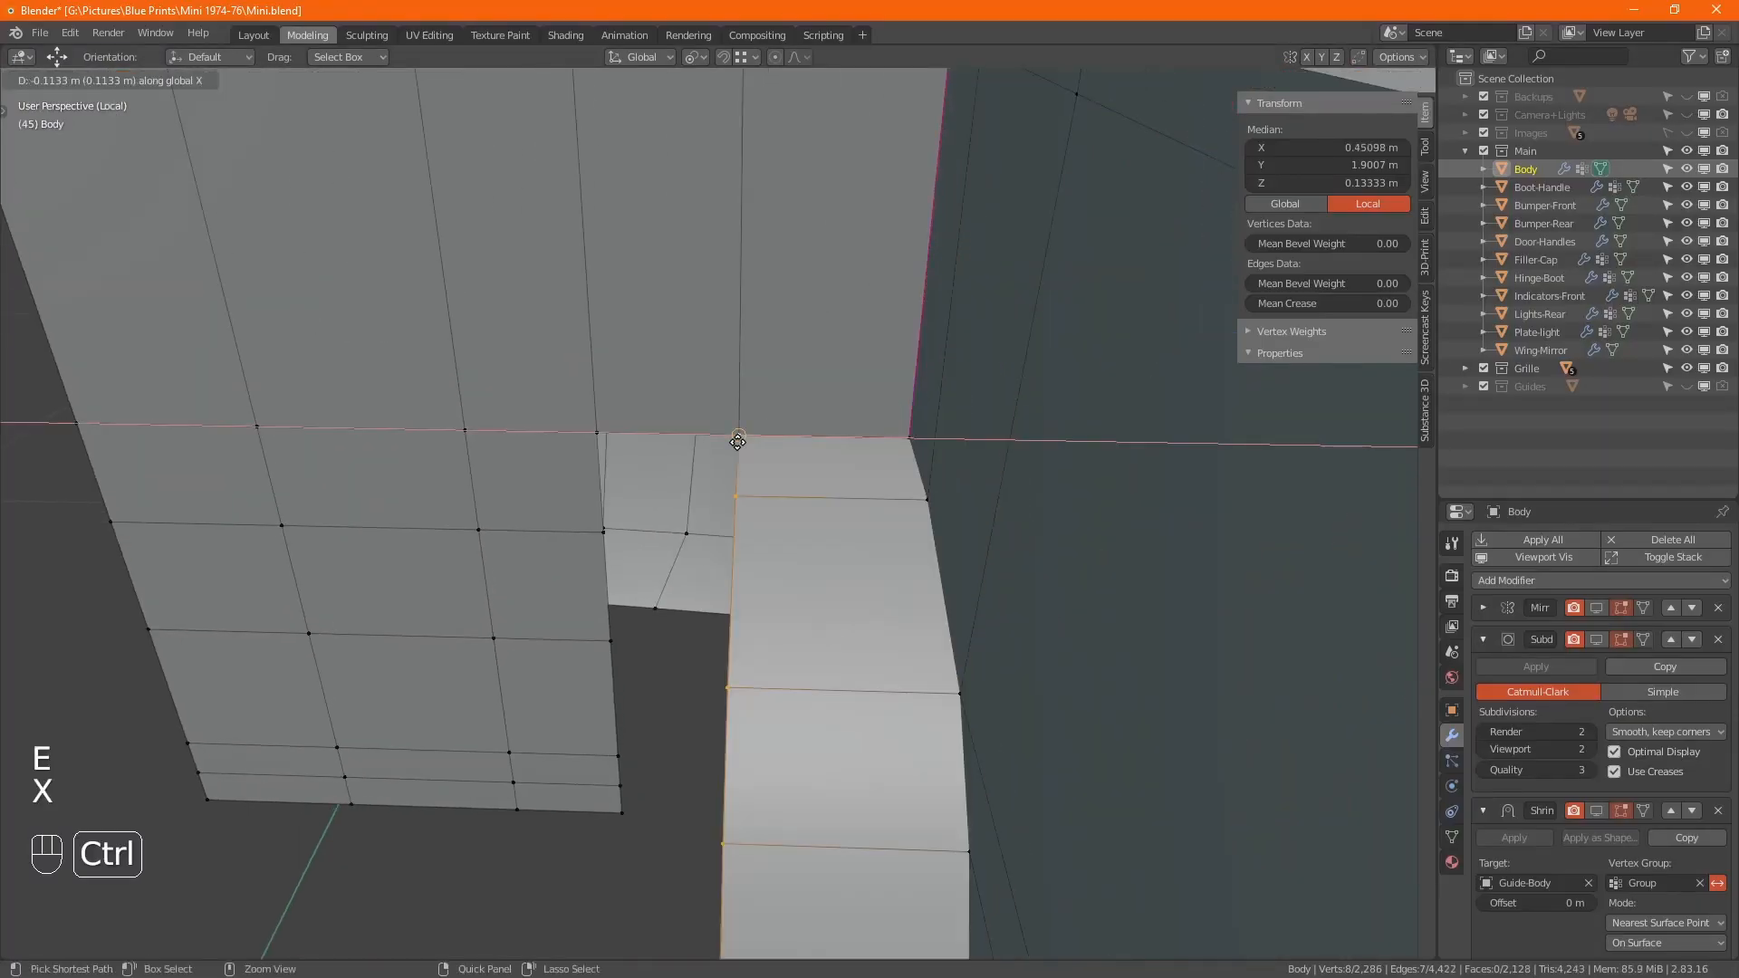
pyautogui.keyDown('ctrl'); pyautogui.click(737, 442); pyautogui.keyUp('ctrl')
# - Merge all of the body's vertices by distance
pyautogui.moveTo(744, 606); pyautogui.dragTo(915, 454, button='middle')
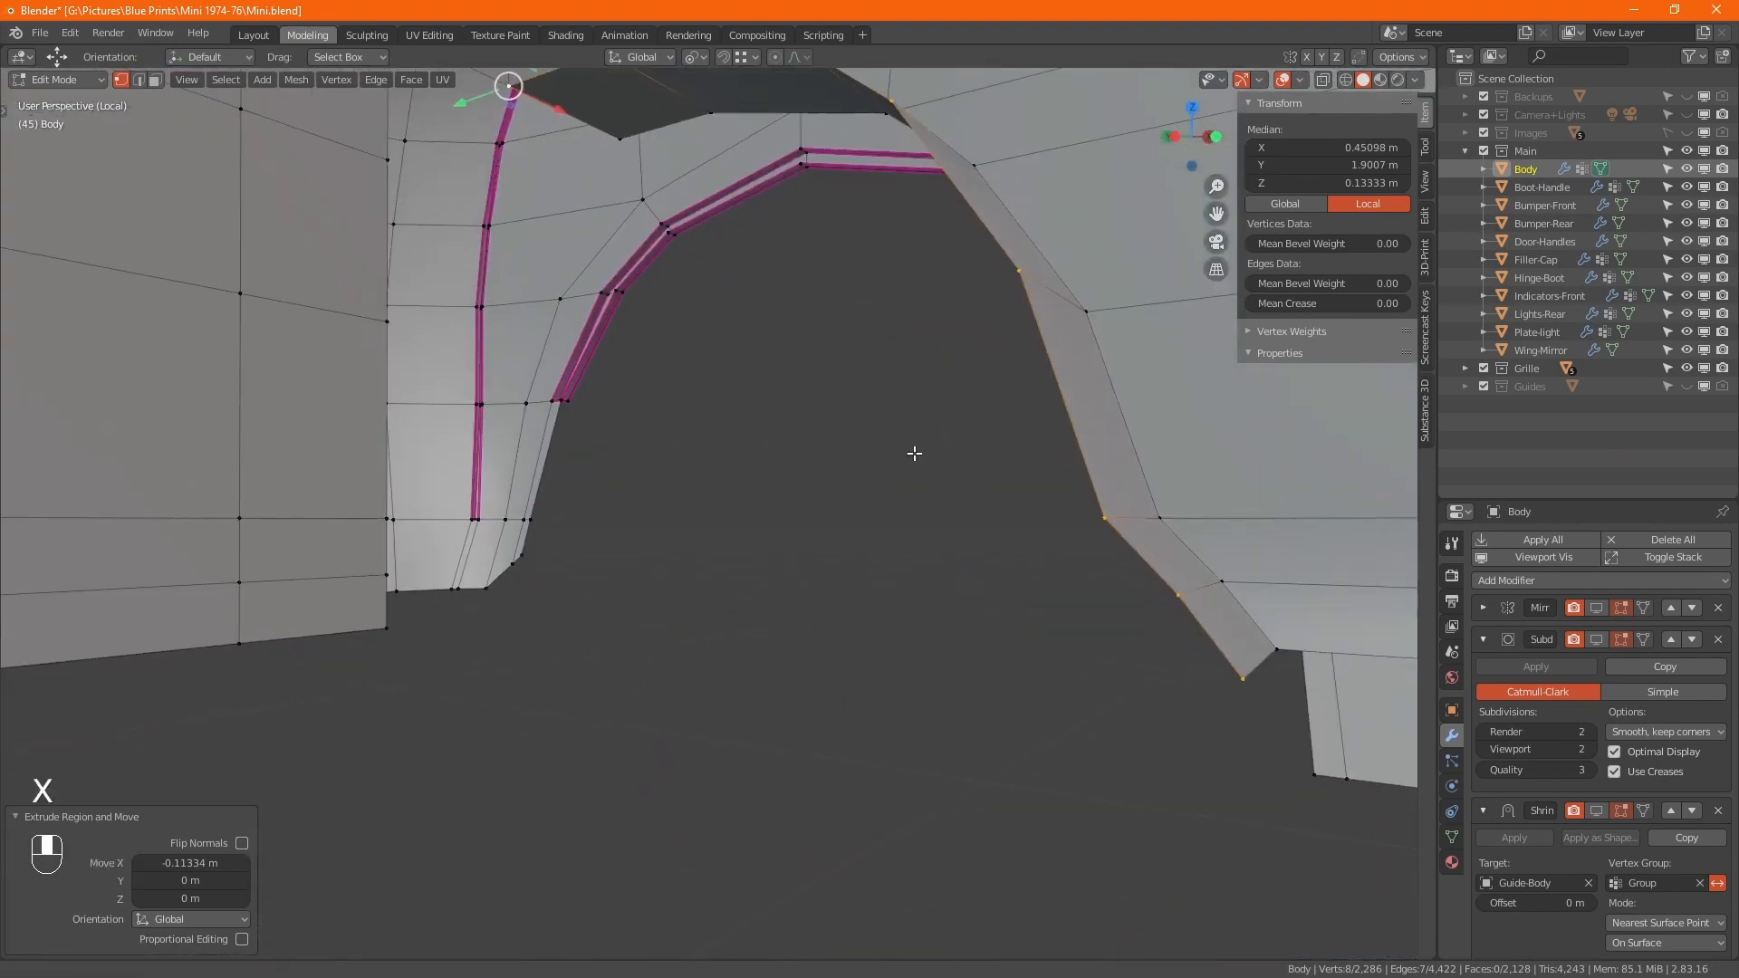
pyautogui.scroll(5, 908, 481)
pyautogui.scroll(-6, 908, 481)
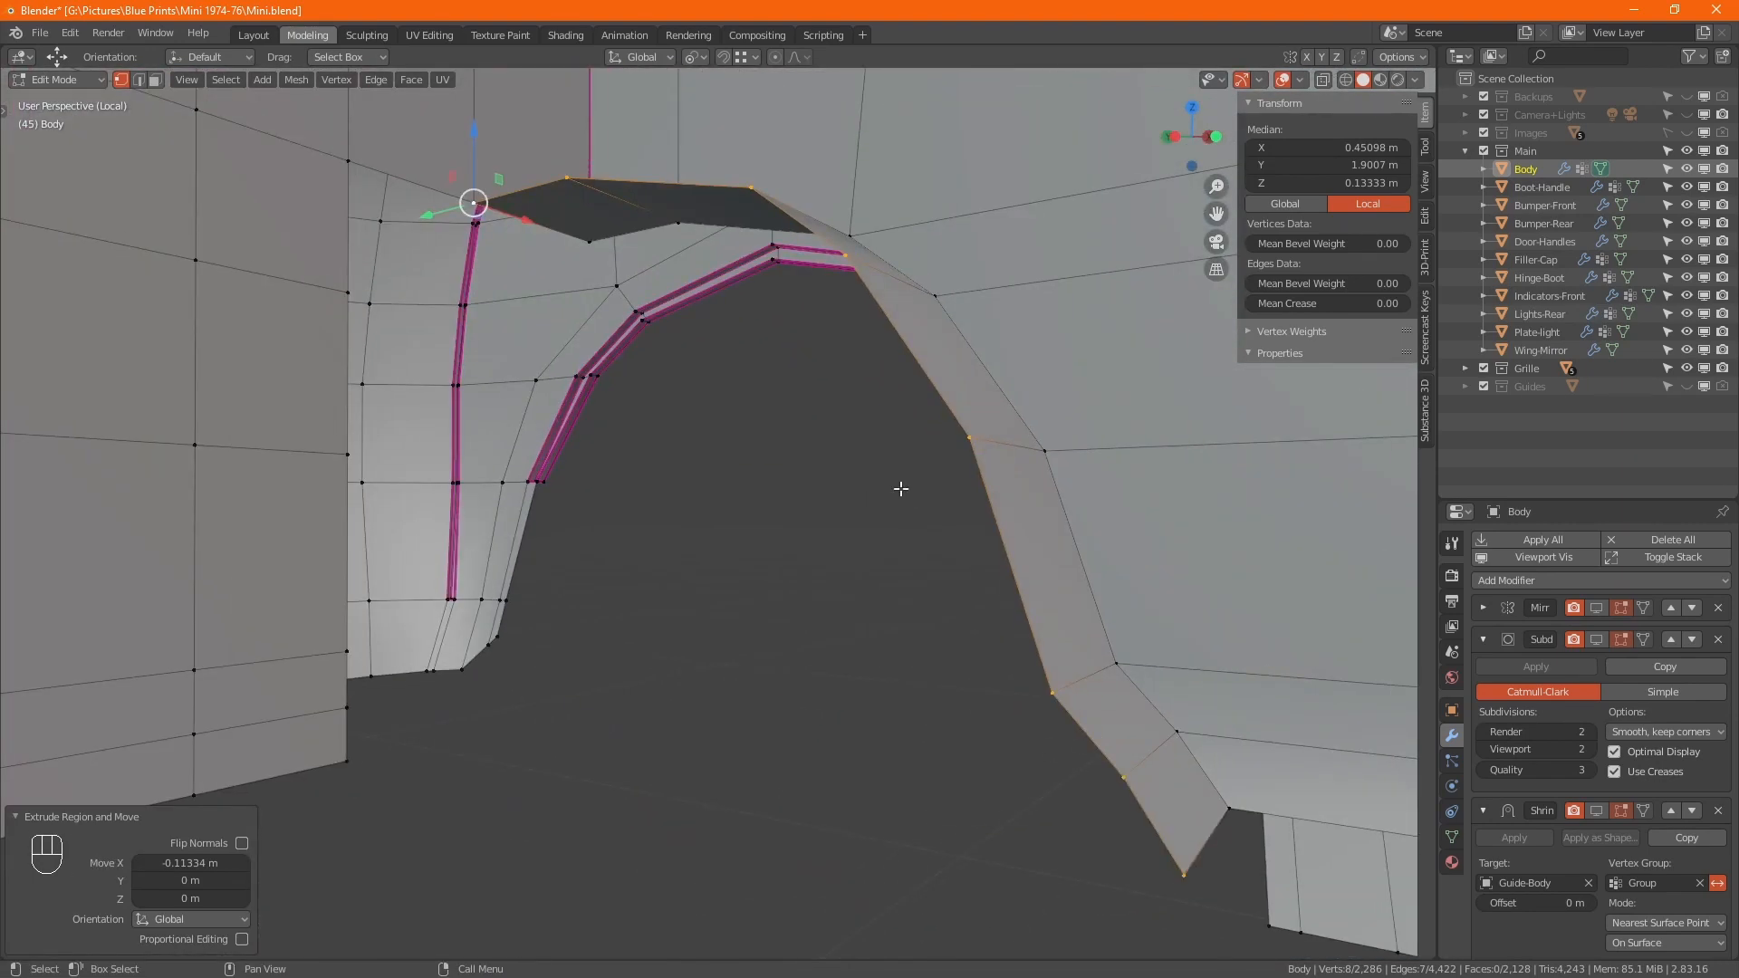
pyautogui.scroll(-2, 900, 488)
pyautogui.keyDown('alt'); pyautogui.moveTo(873, 473); pyautogui.dragTo(838, 535, button='middle'); pyautogui.keyUp('alt')
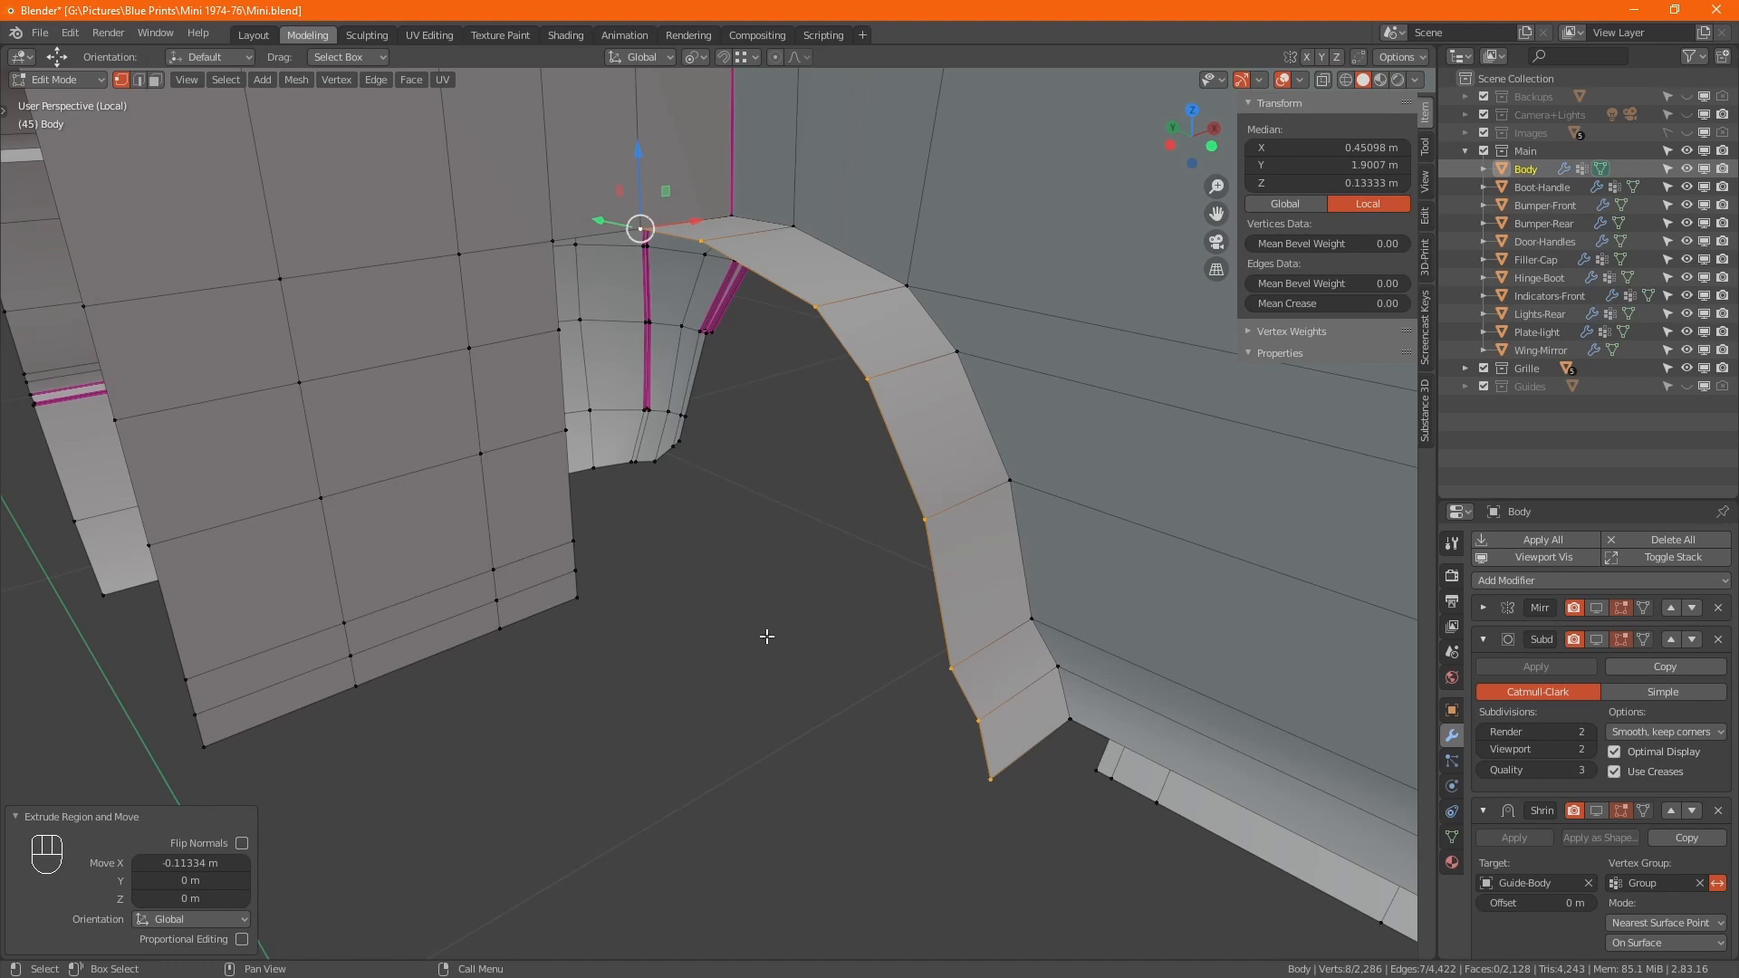
pyautogui.moveTo(570, 564); pyautogui.dragTo(623, 617)
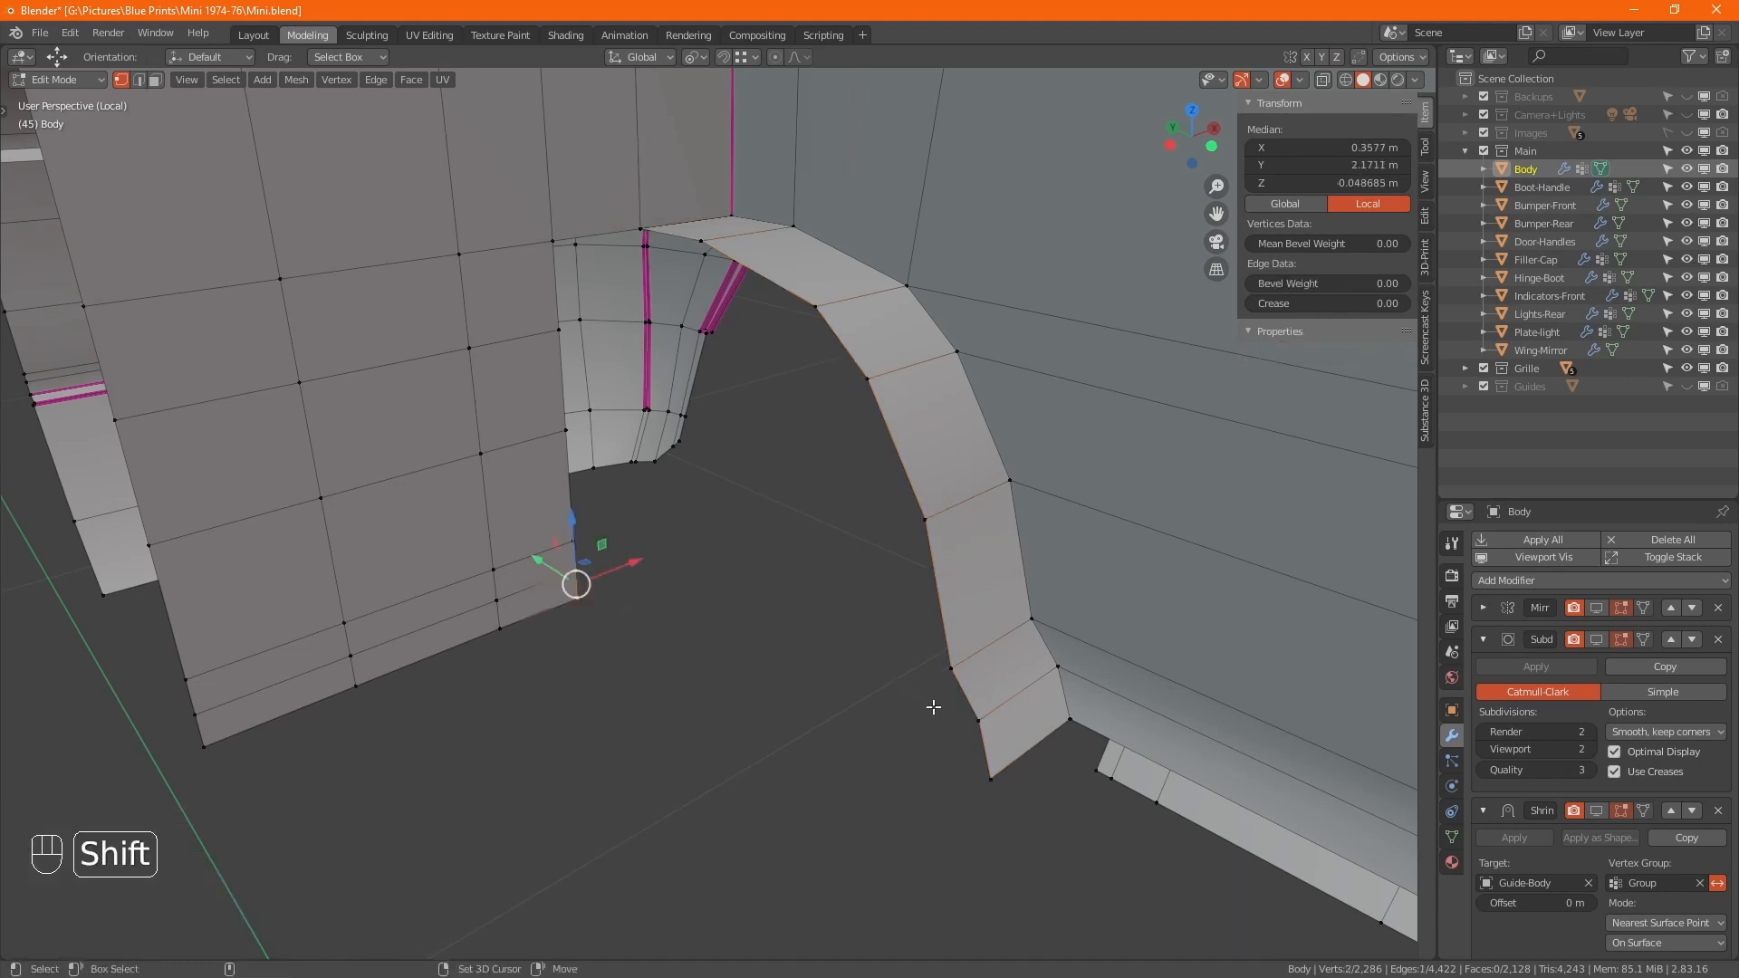
pyautogui.keyDown('shift'); pyautogui.moveTo(945, 707); pyautogui.dragTo(1010, 795); pyautogui.keyUp('shift')
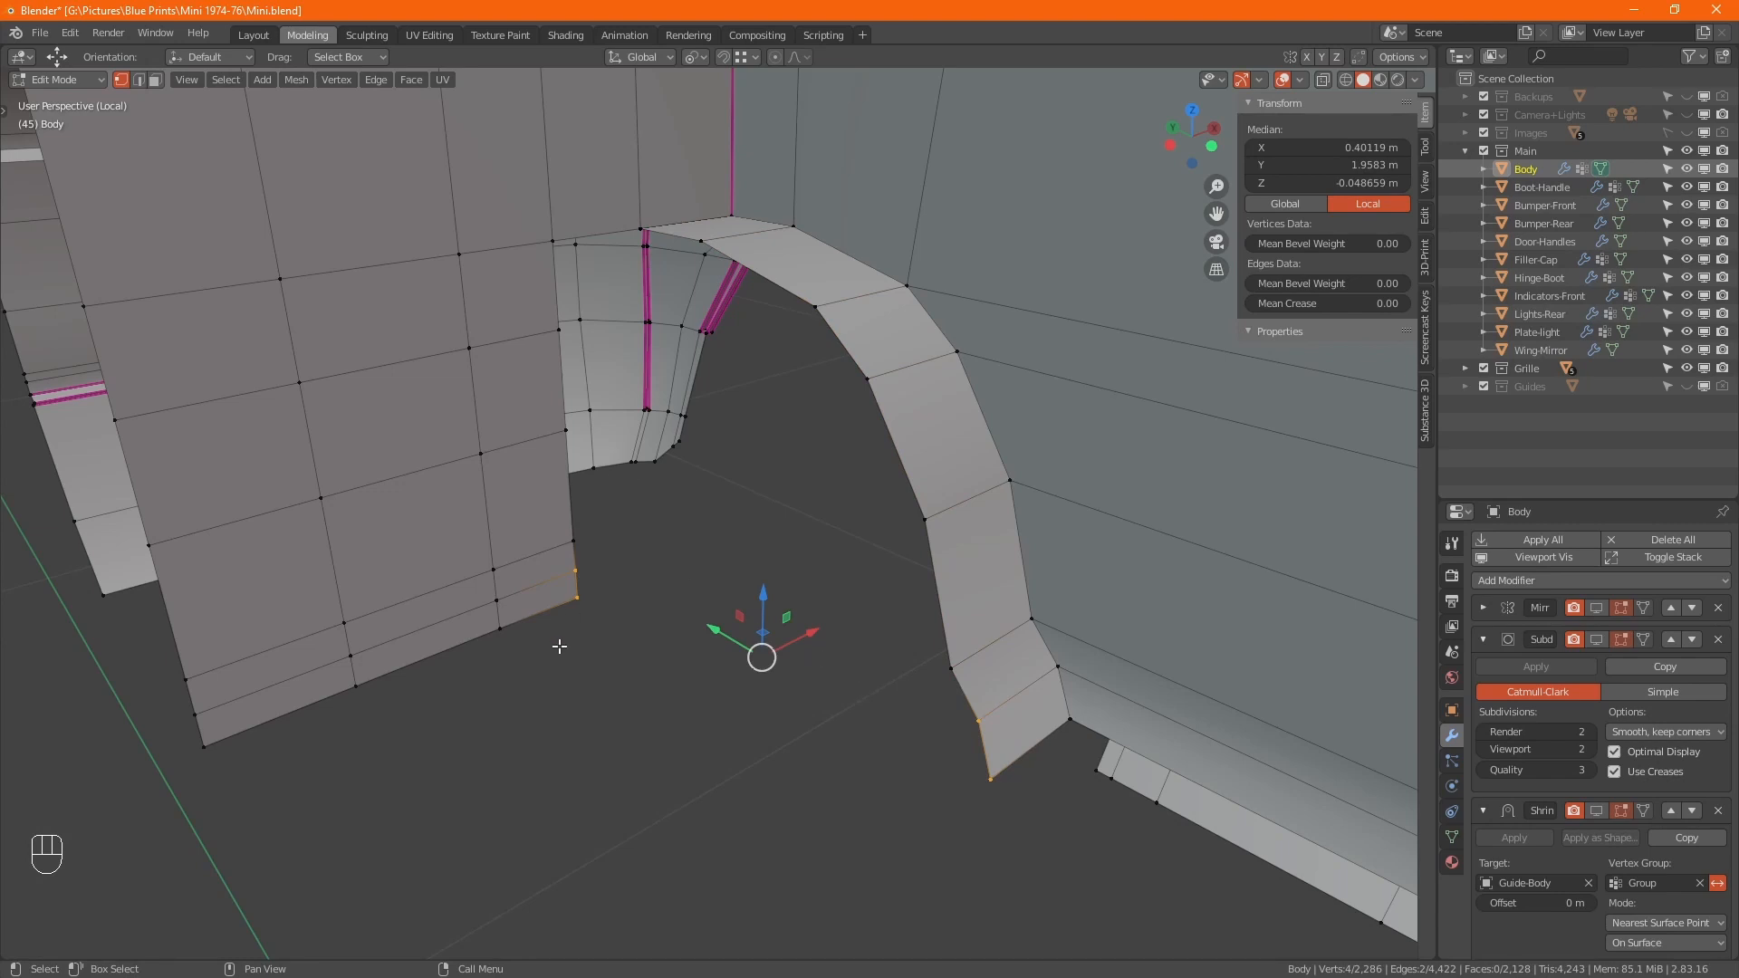
pyautogui.press('a')
pyautogui.press('m')
pyautogui.click(585, 671)
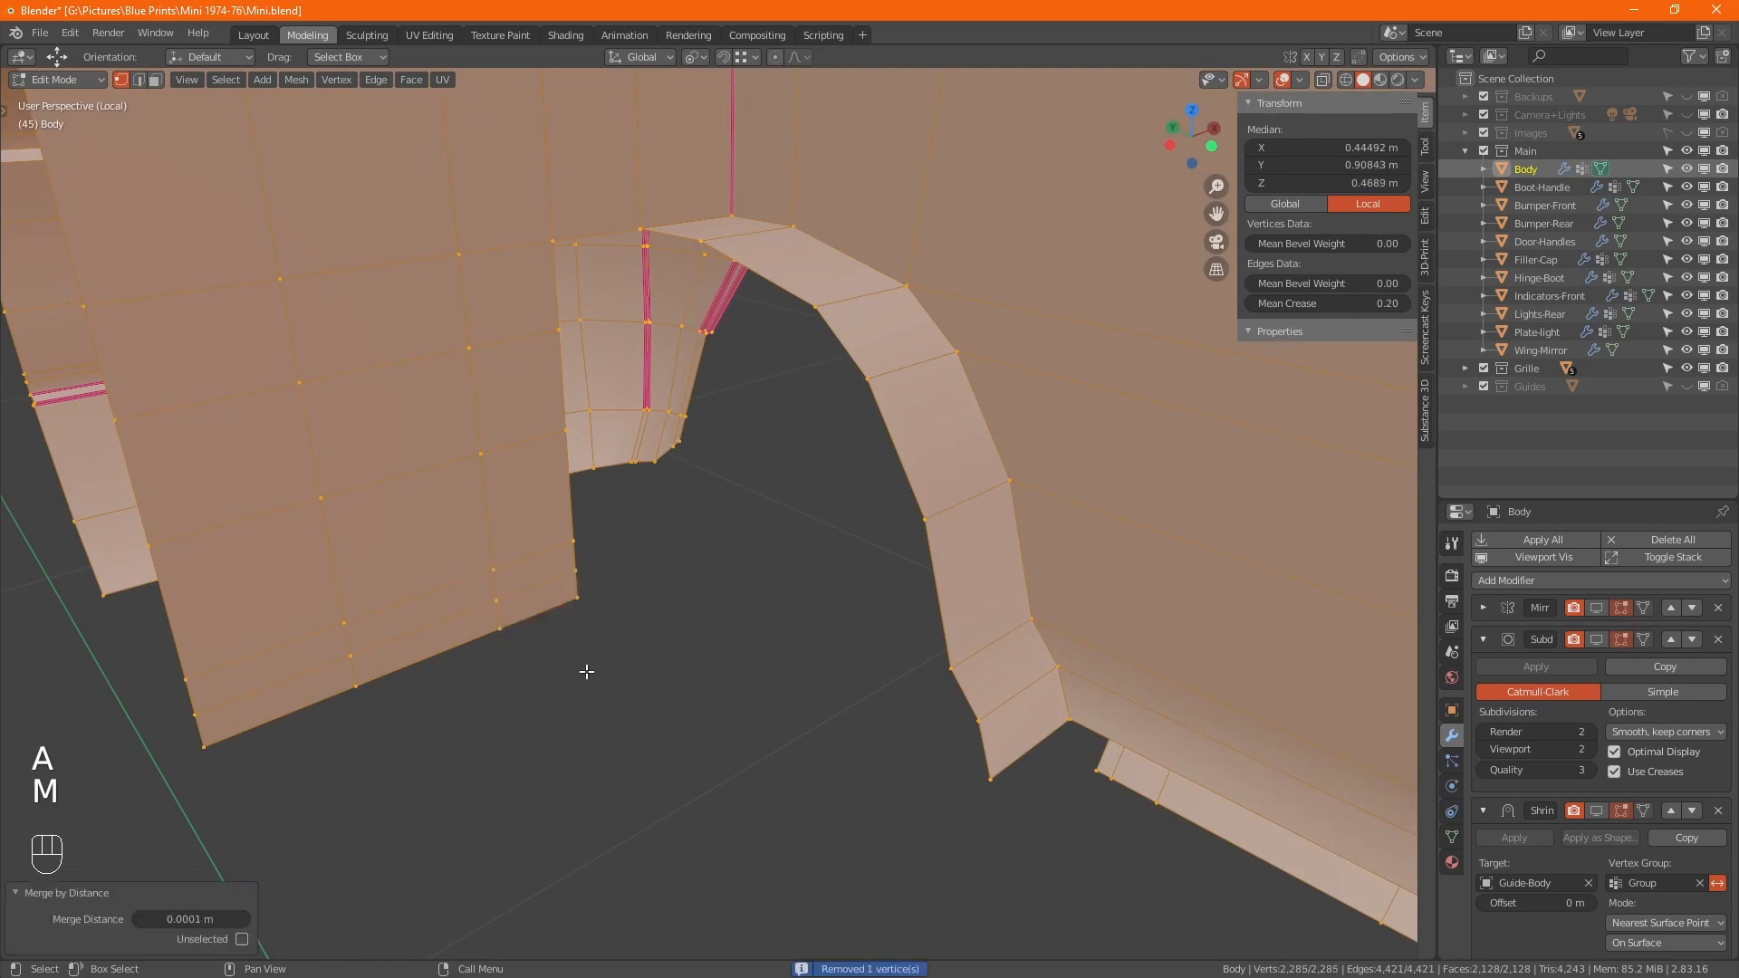
# - Extrude the bulkhead's lower outer edge about 0.095 m along X to the arch strip's inner corner and merge all vertices by distance
pyautogui.click(577, 598)
pyautogui.keyDown('ctrl'); pyautogui.click(548, 221); pyautogui.keyUp('ctrl')
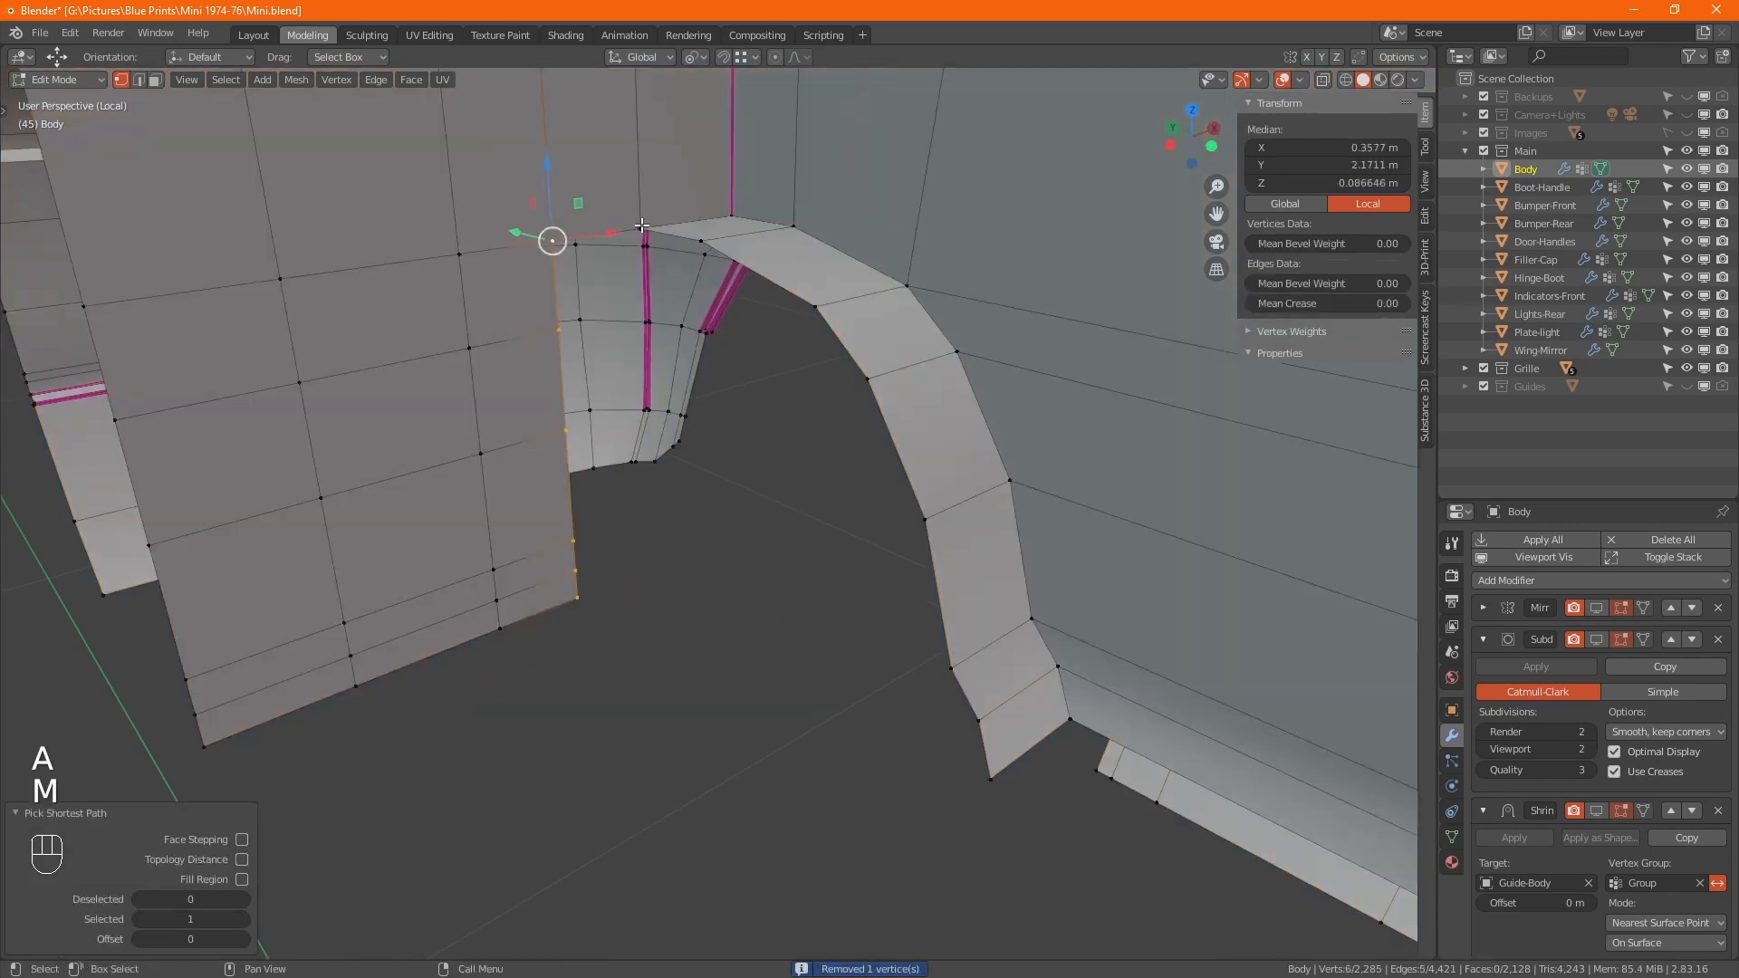
pyautogui.press('e')
pyautogui.keyDown('ctrl'); pyautogui.click(640, 227); pyautogui.keyUp('ctrl')
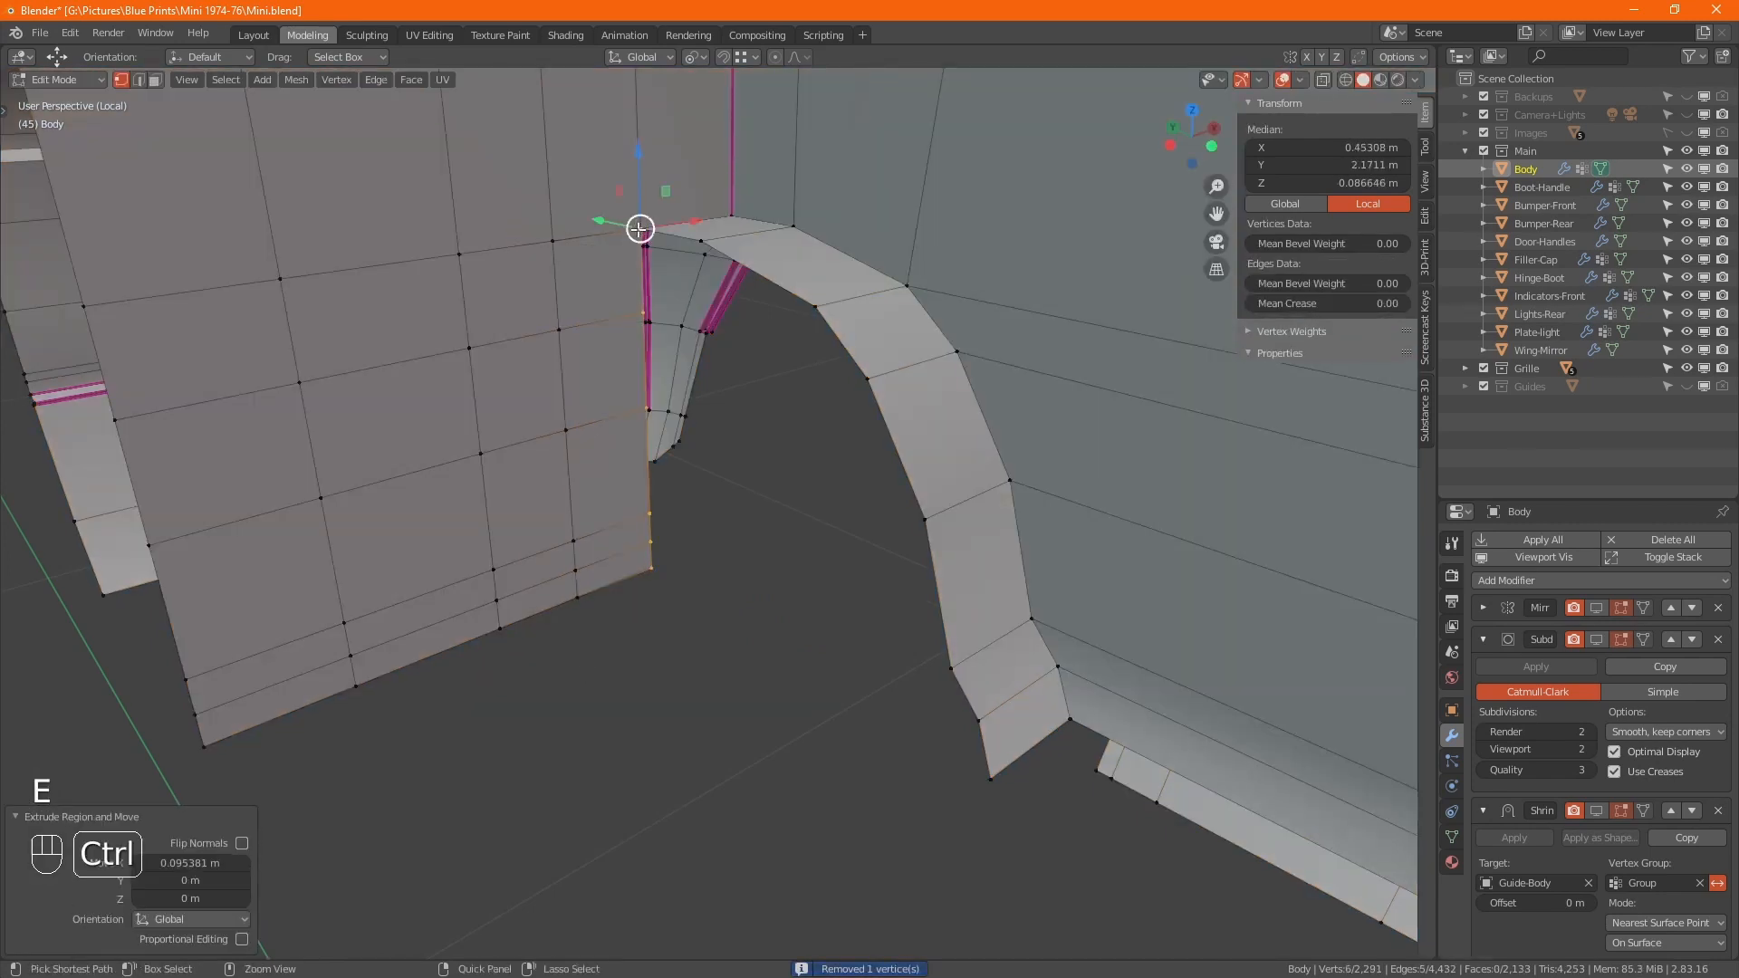
pyautogui.press('a')
pyautogui.press('m')
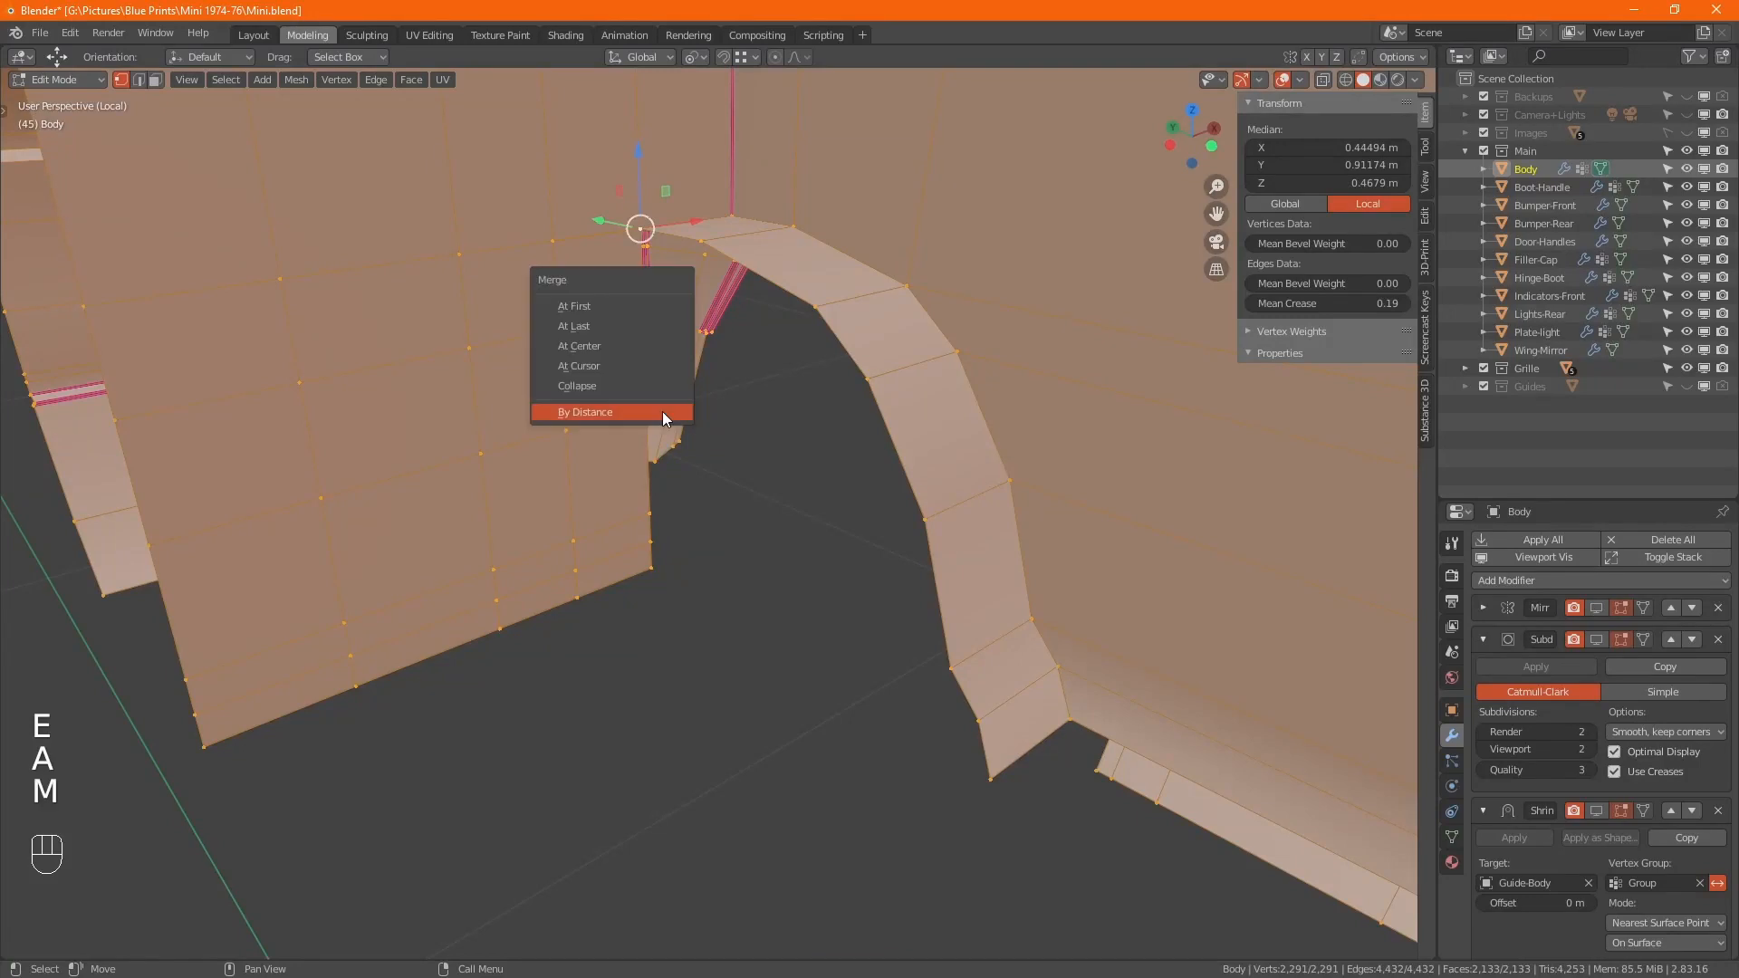
pyautogui.click(661, 412)
# - Fill a face between the bulkhead's lowest outer edge and the lowest inner edge of the extruded arch strip
pyautogui.keyDown('alt'); pyautogui.moveTo(730, 466); pyautogui.dragTo(754, 509, button='middle'); pyautogui.keyUp('alt')
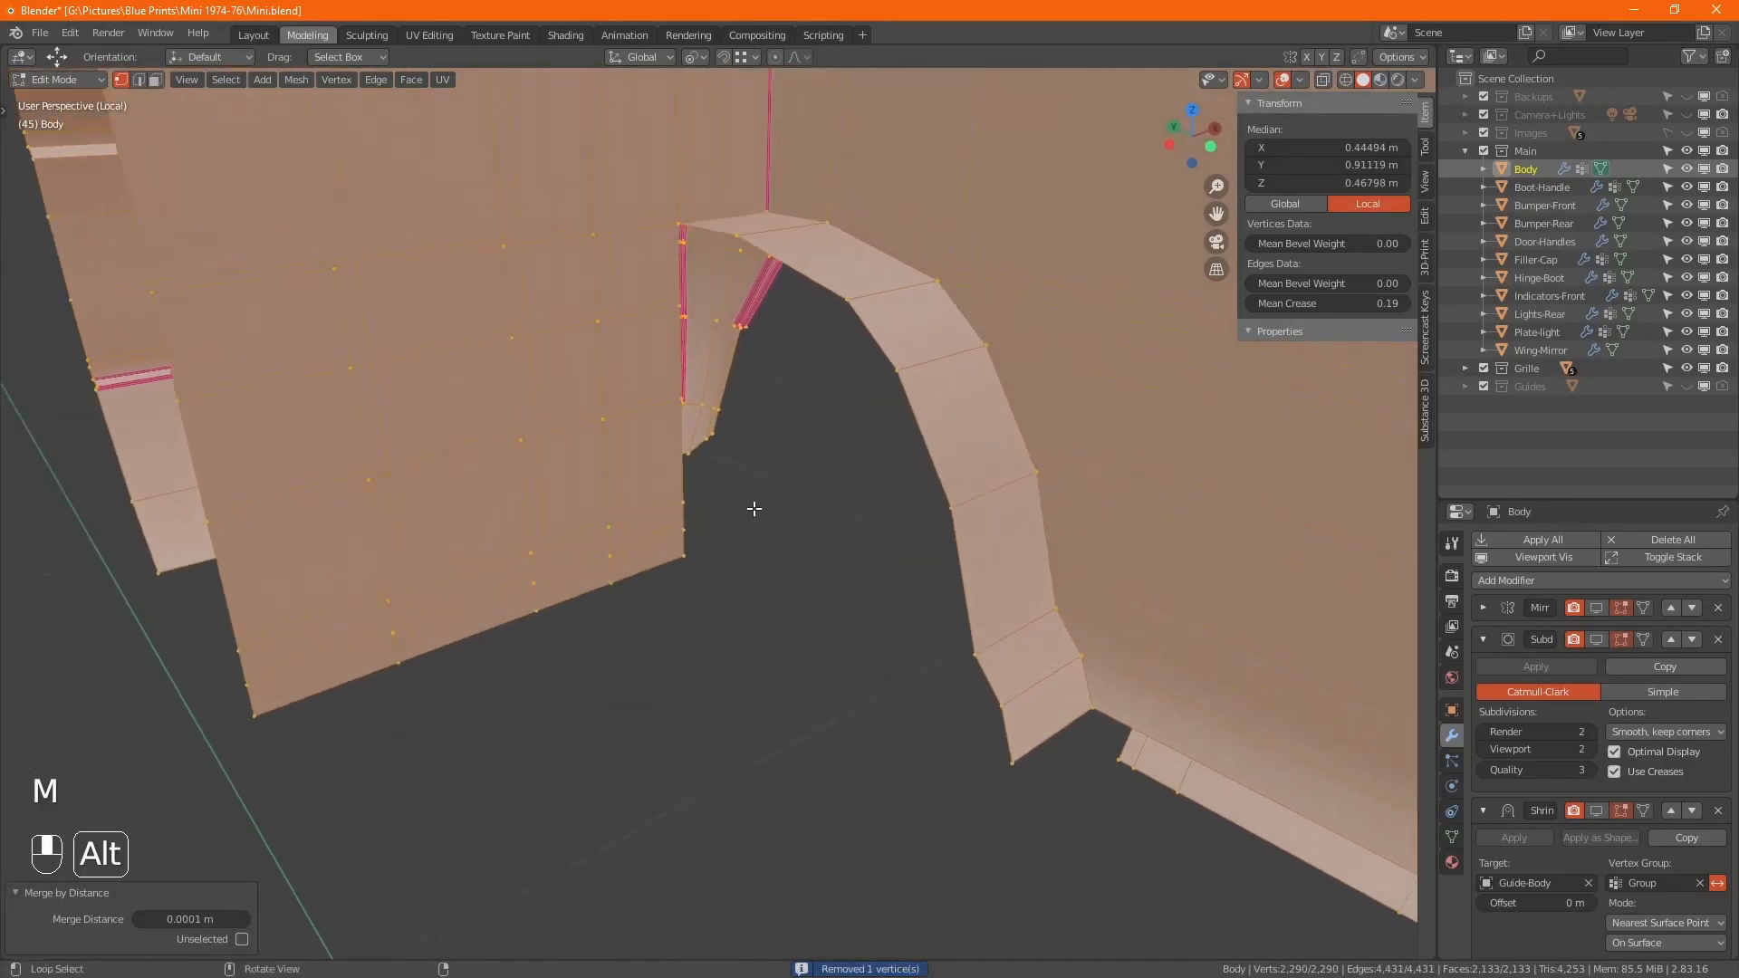
pyautogui.moveTo(861, 649); pyautogui.dragTo(846, 625, button='middle')
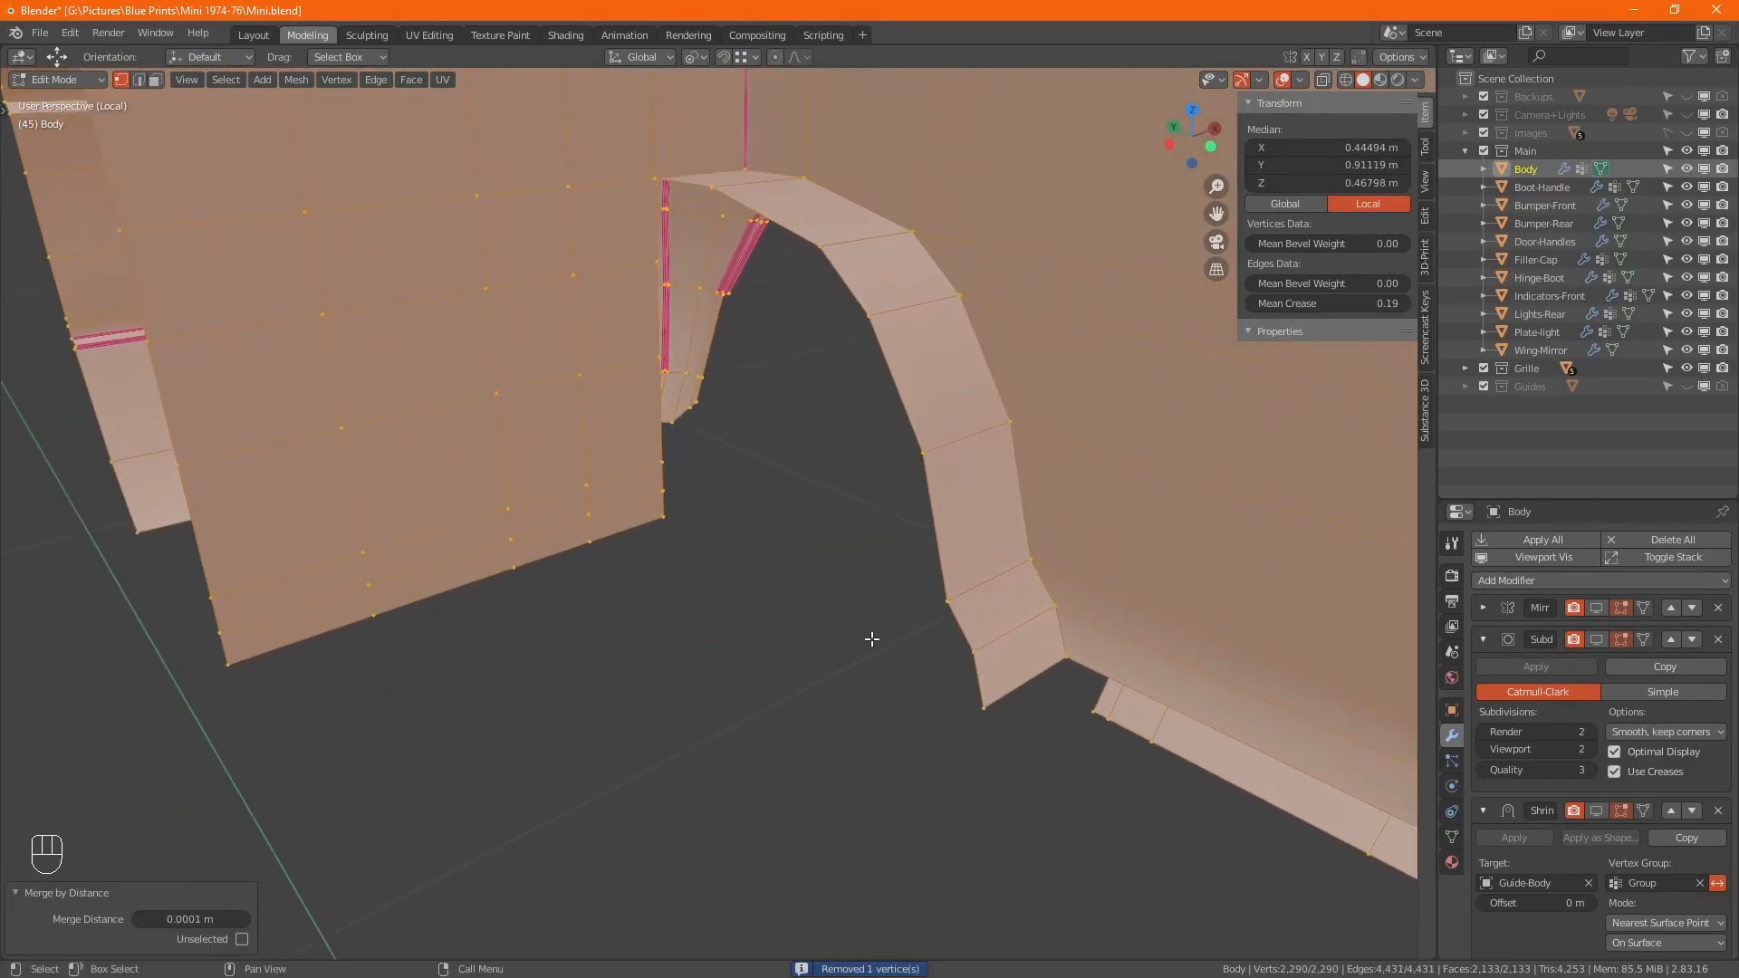
pyautogui.click(664, 504)
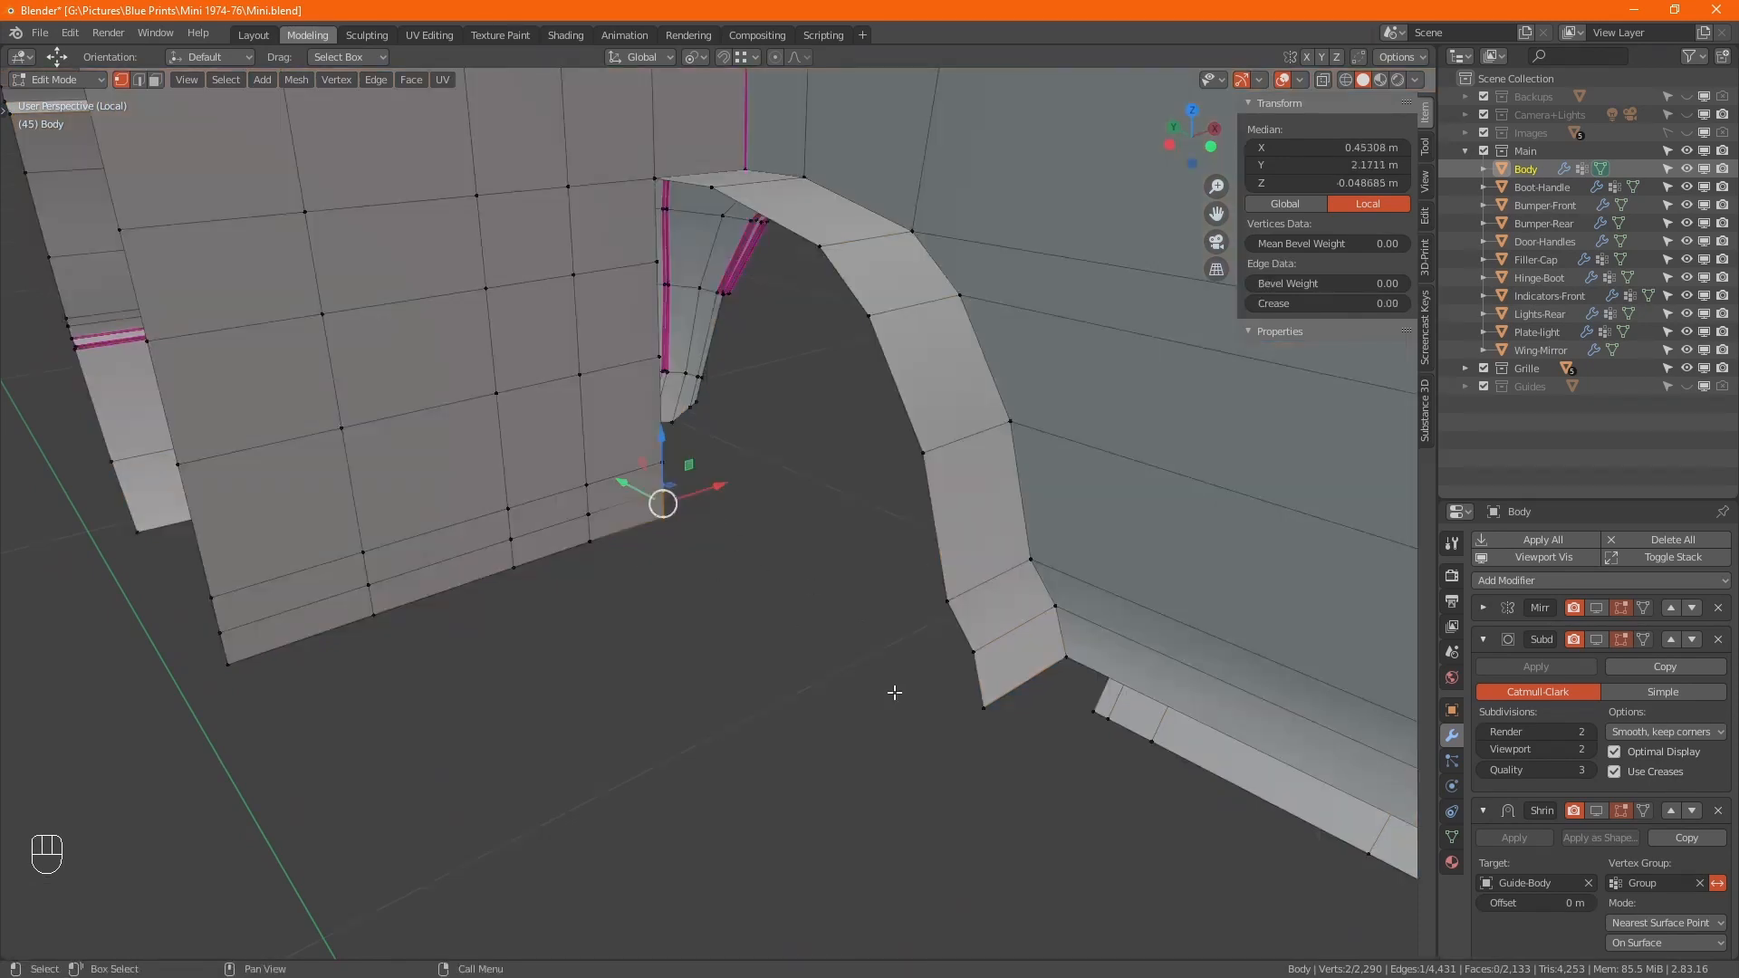
pyautogui.keyDown('shift'); pyautogui.click(976, 670); pyautogui.keyUp('shift')
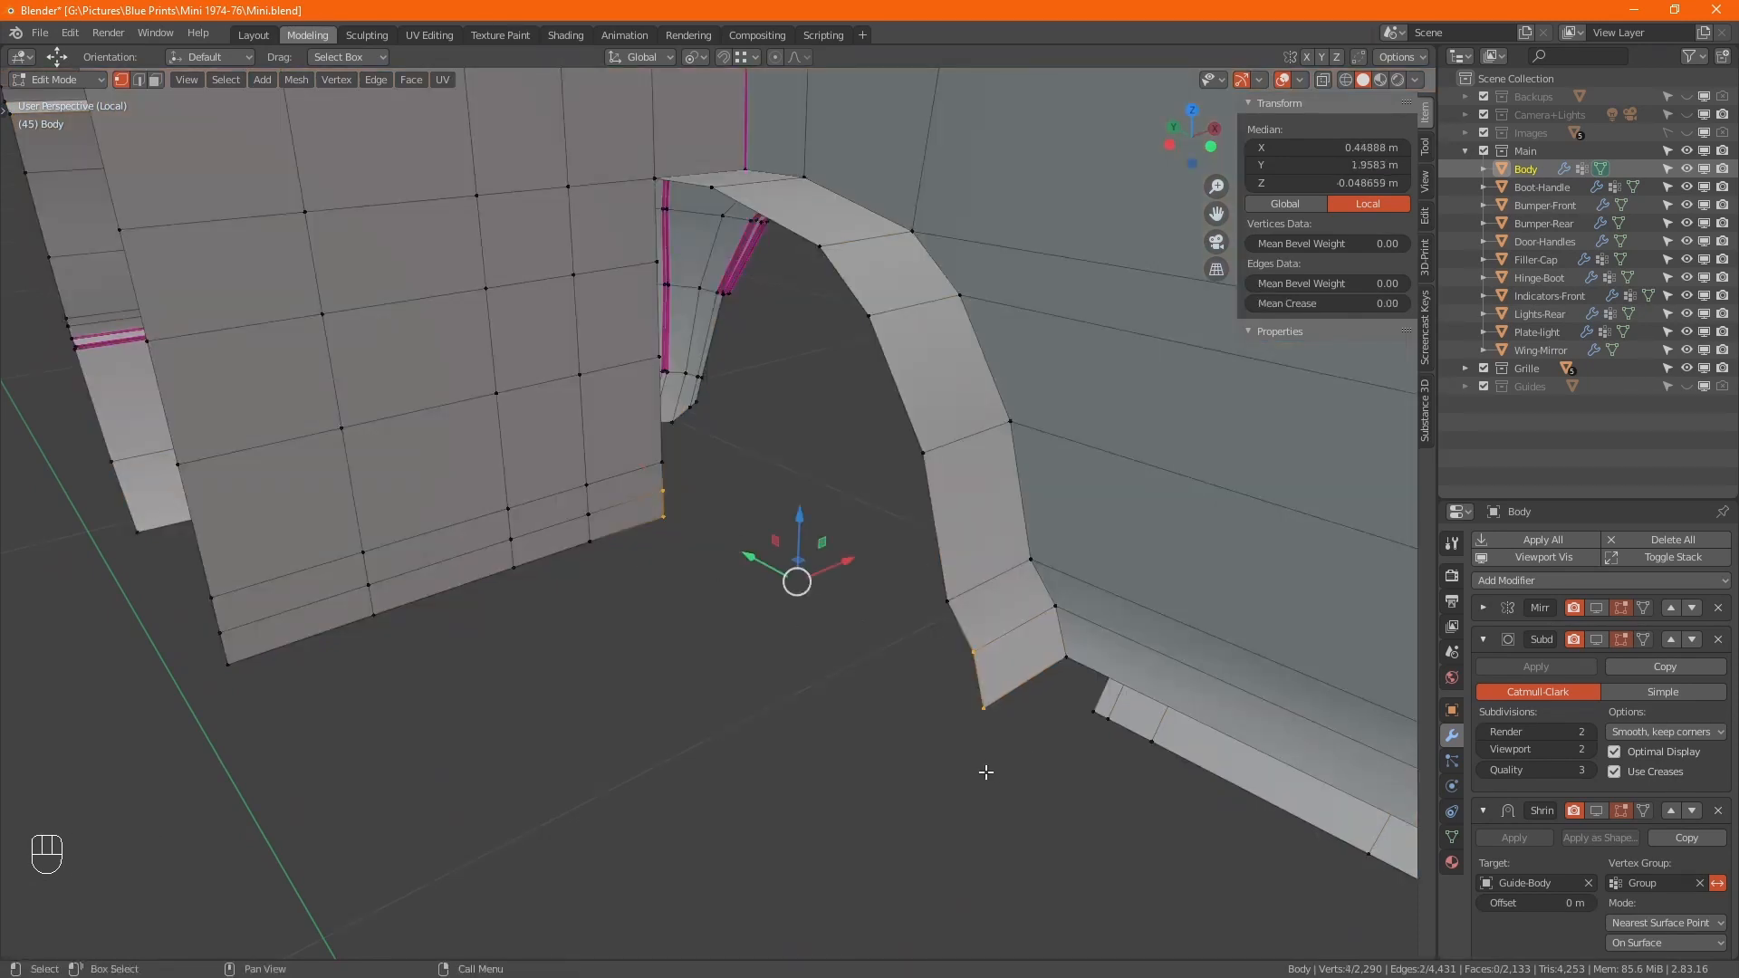
pyautogui.press('f')
# - Fill successive faces upward between the bulkhead edge and the arch strip, and undo the topmost one
pyautogui.press('2')
pyautogui.click(883, 599)
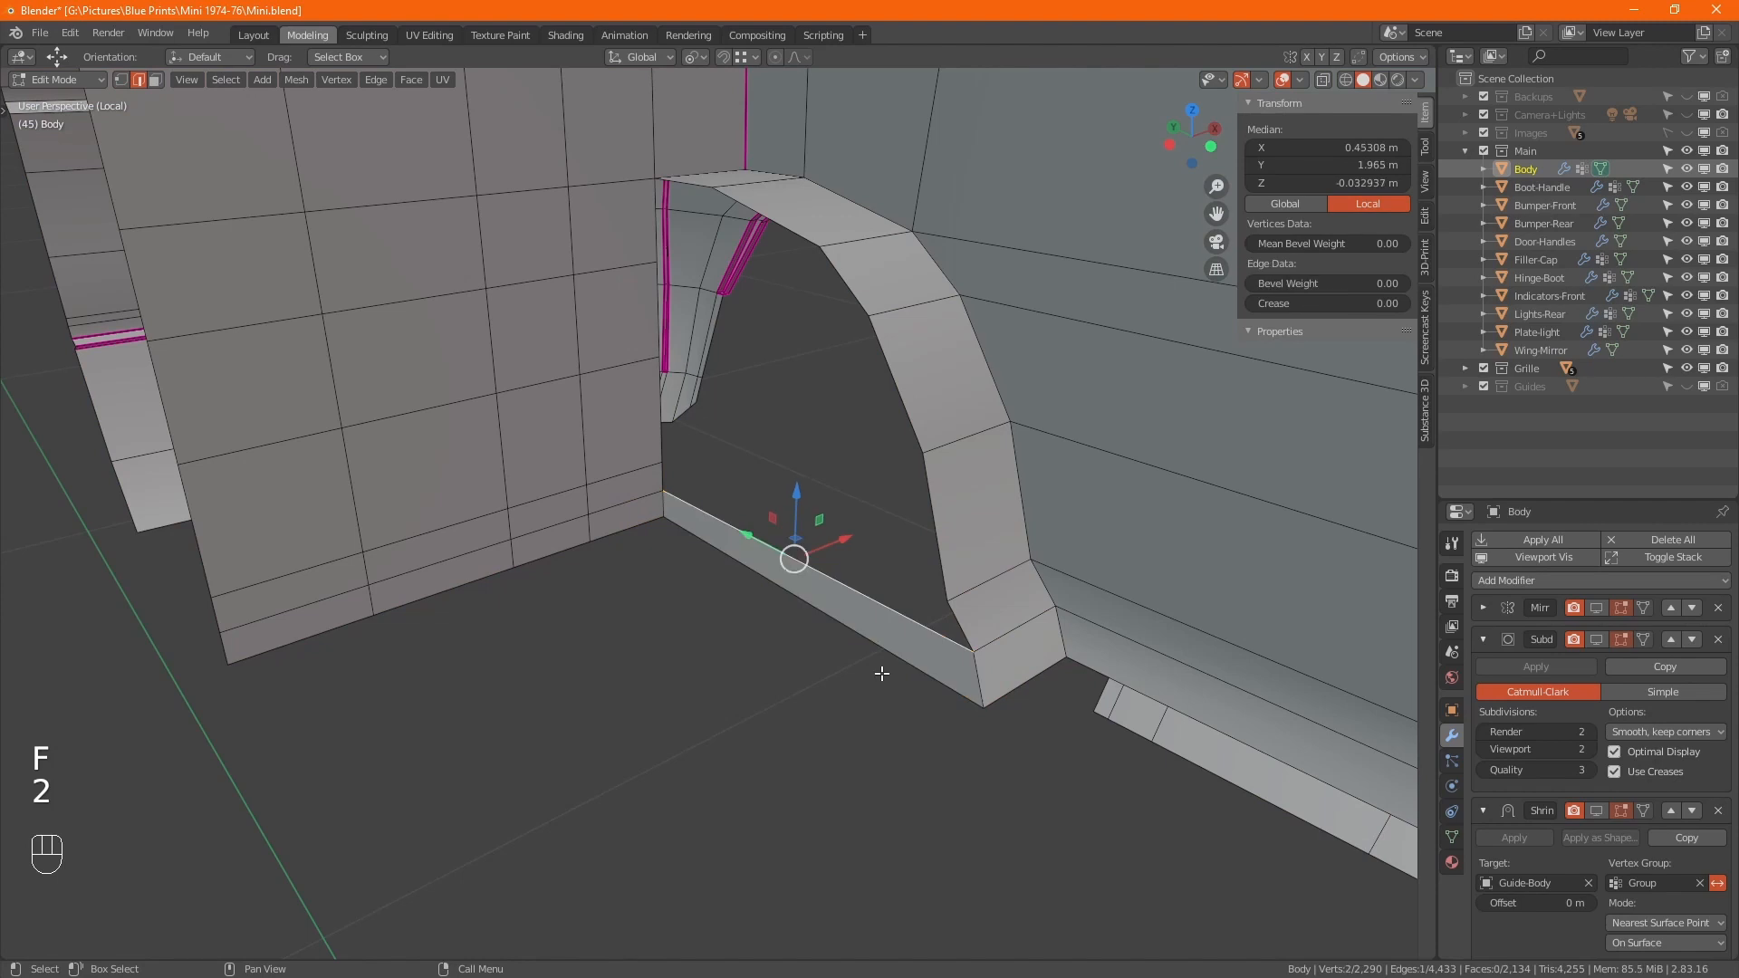
pyautogui.press('f')
pyautogui.press('f')
pyautogui.press('f')
pyautogui.press('f')
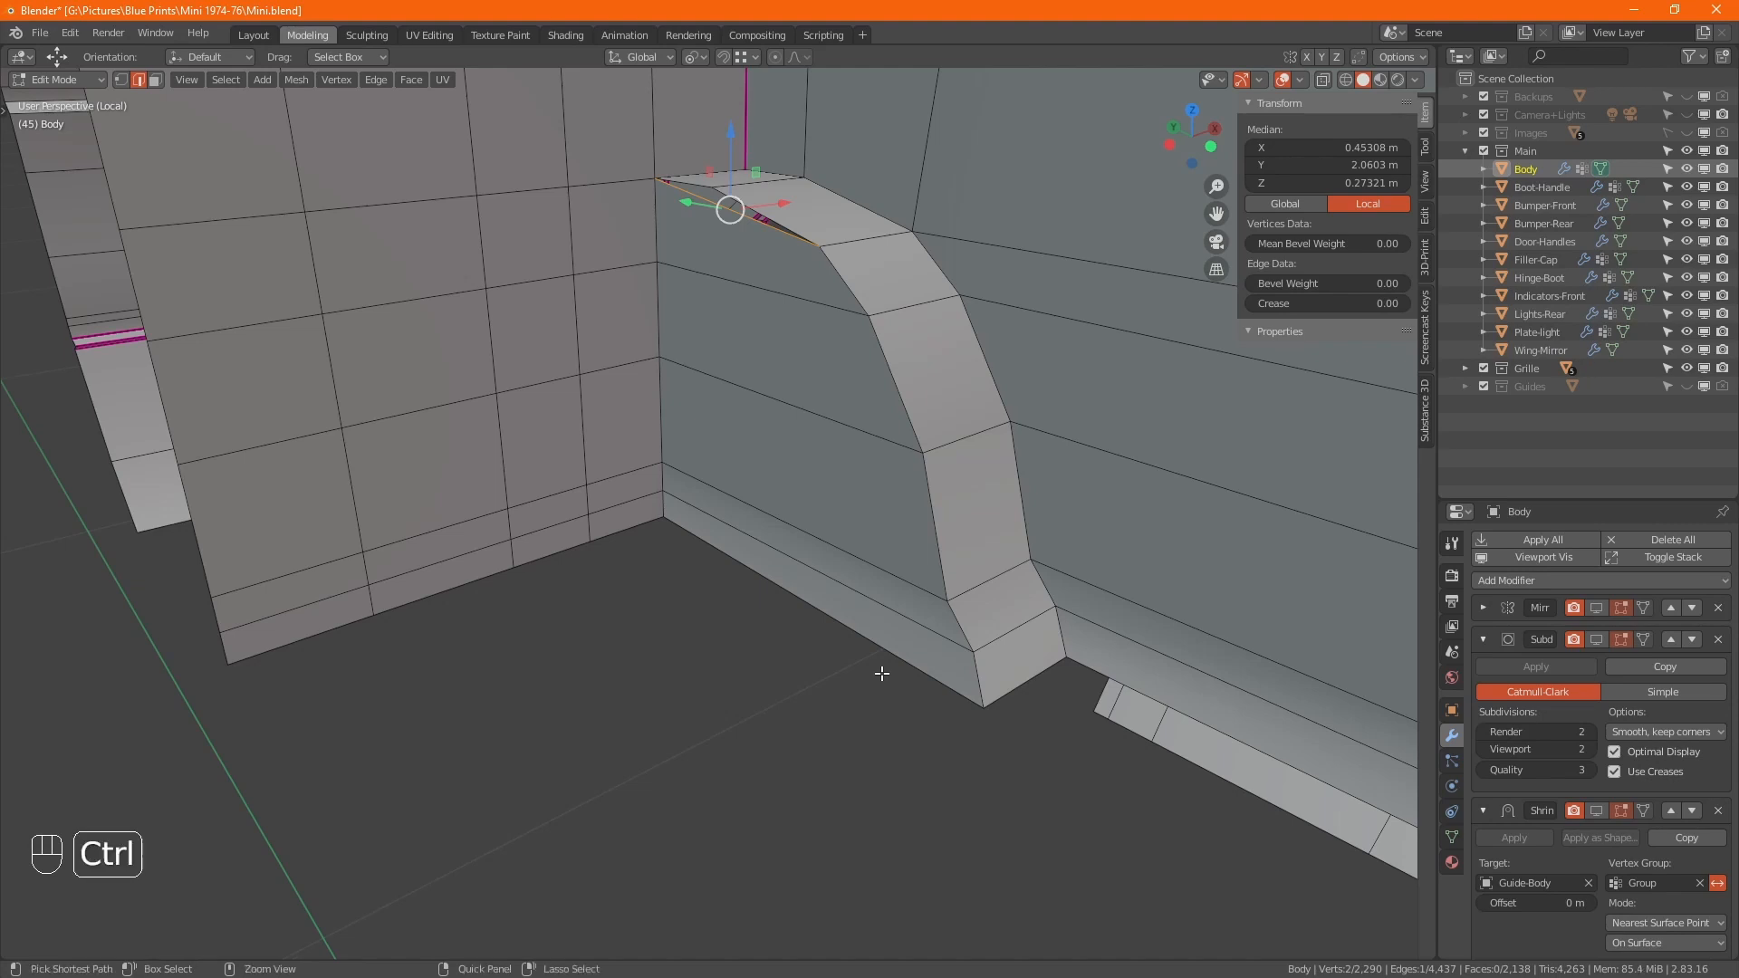
pyautogui.hotkey('ctrl', 'z')
# - Add one vertical loop cut through the filled inner arch wall with an even slide, keeping it parallel to the bulkhead
pyautogui.keyDown('alt'); pyautogui.moveTo(881, 672); pyautogui.dragTo(883, 524, button='middle'); pyautogui.keyUp('alt')
pyautogui.hotkey('ctrl', 'r')
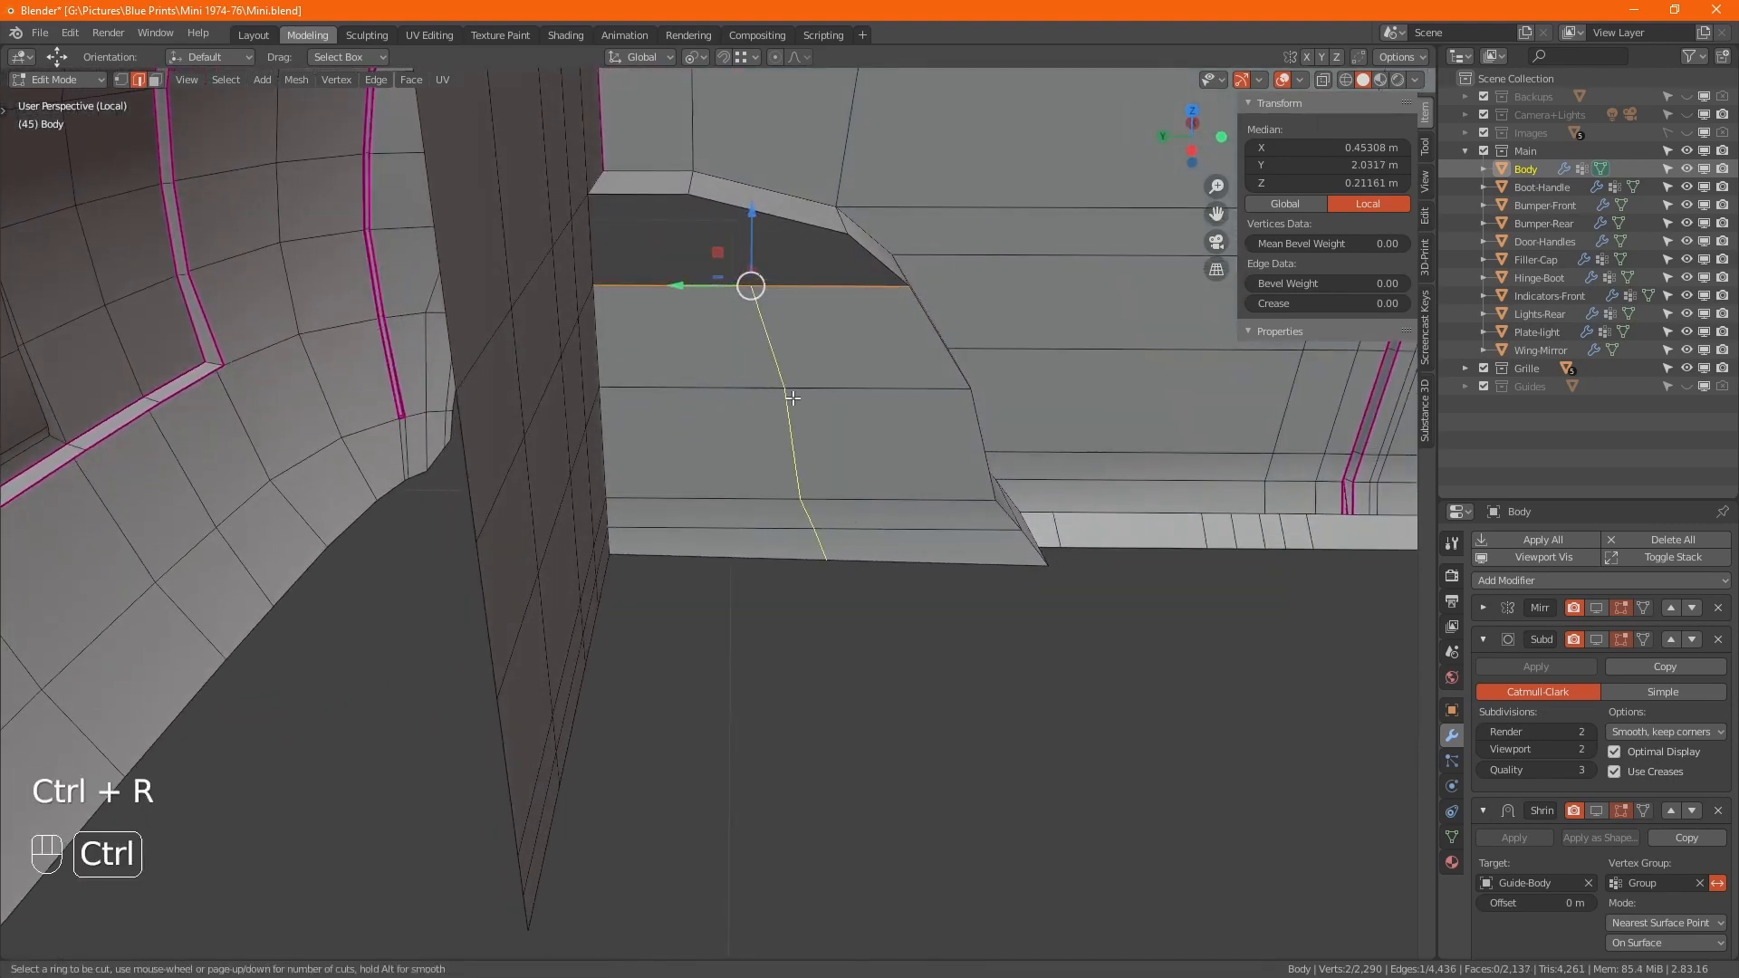
pyautogui.click(788, 398)
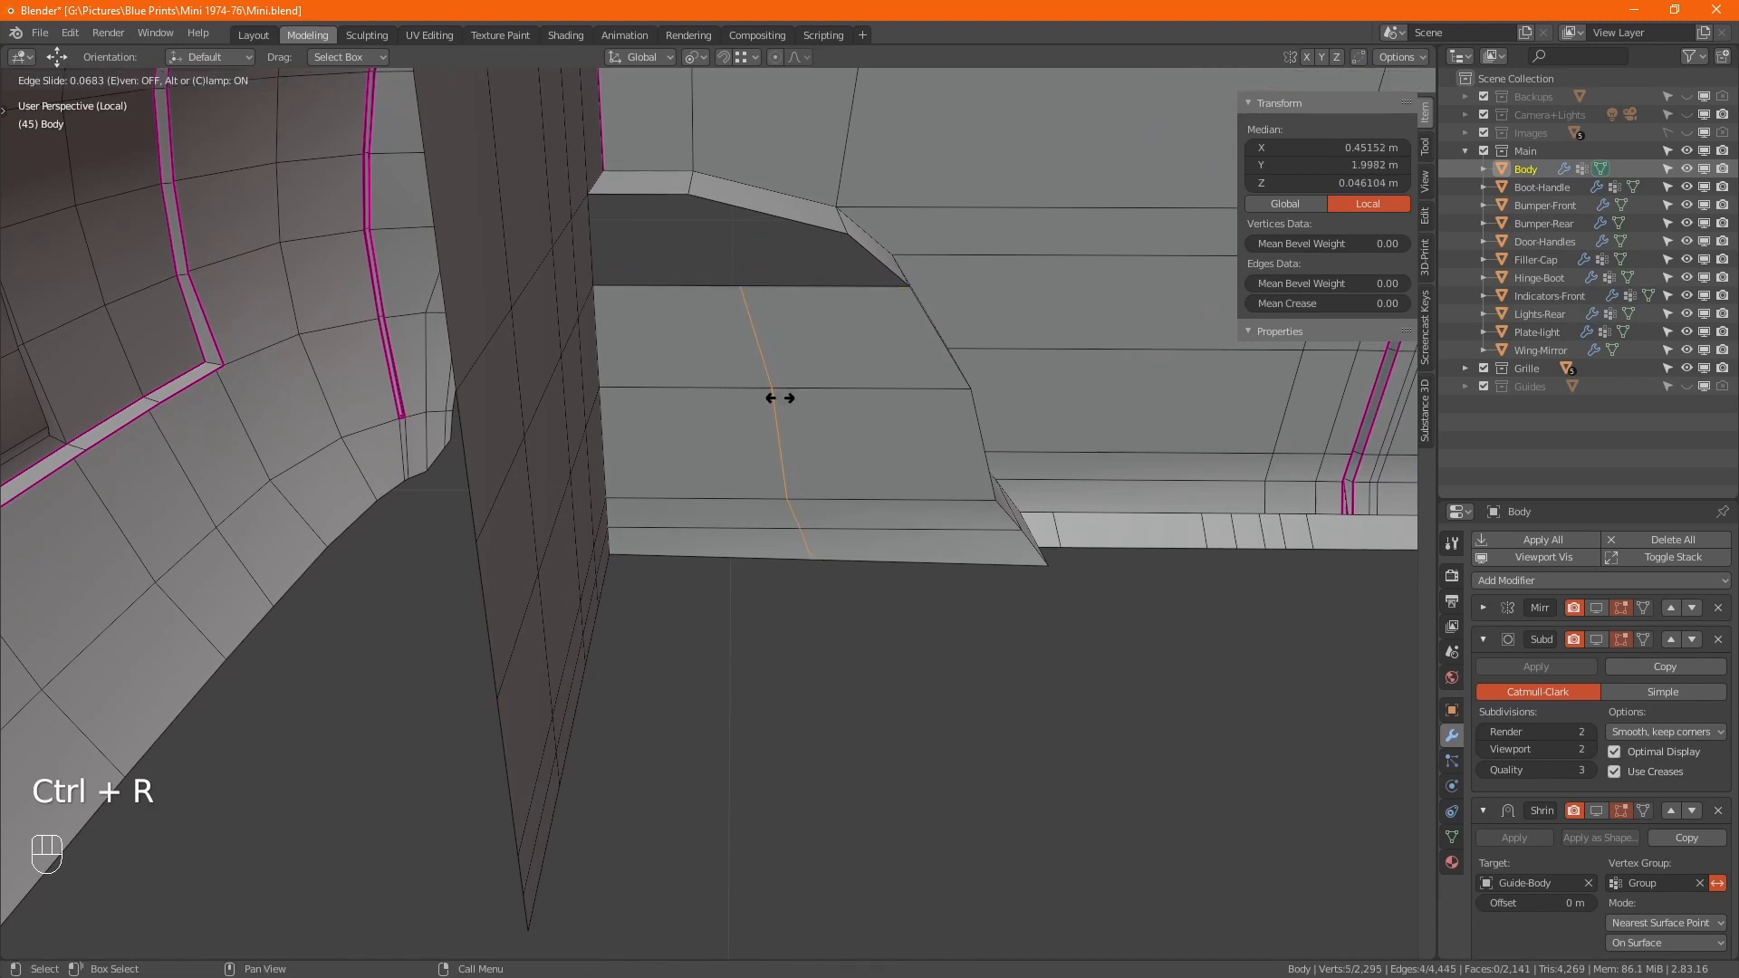
pyautogui.press('e')
pyautogui.click(777, 397)
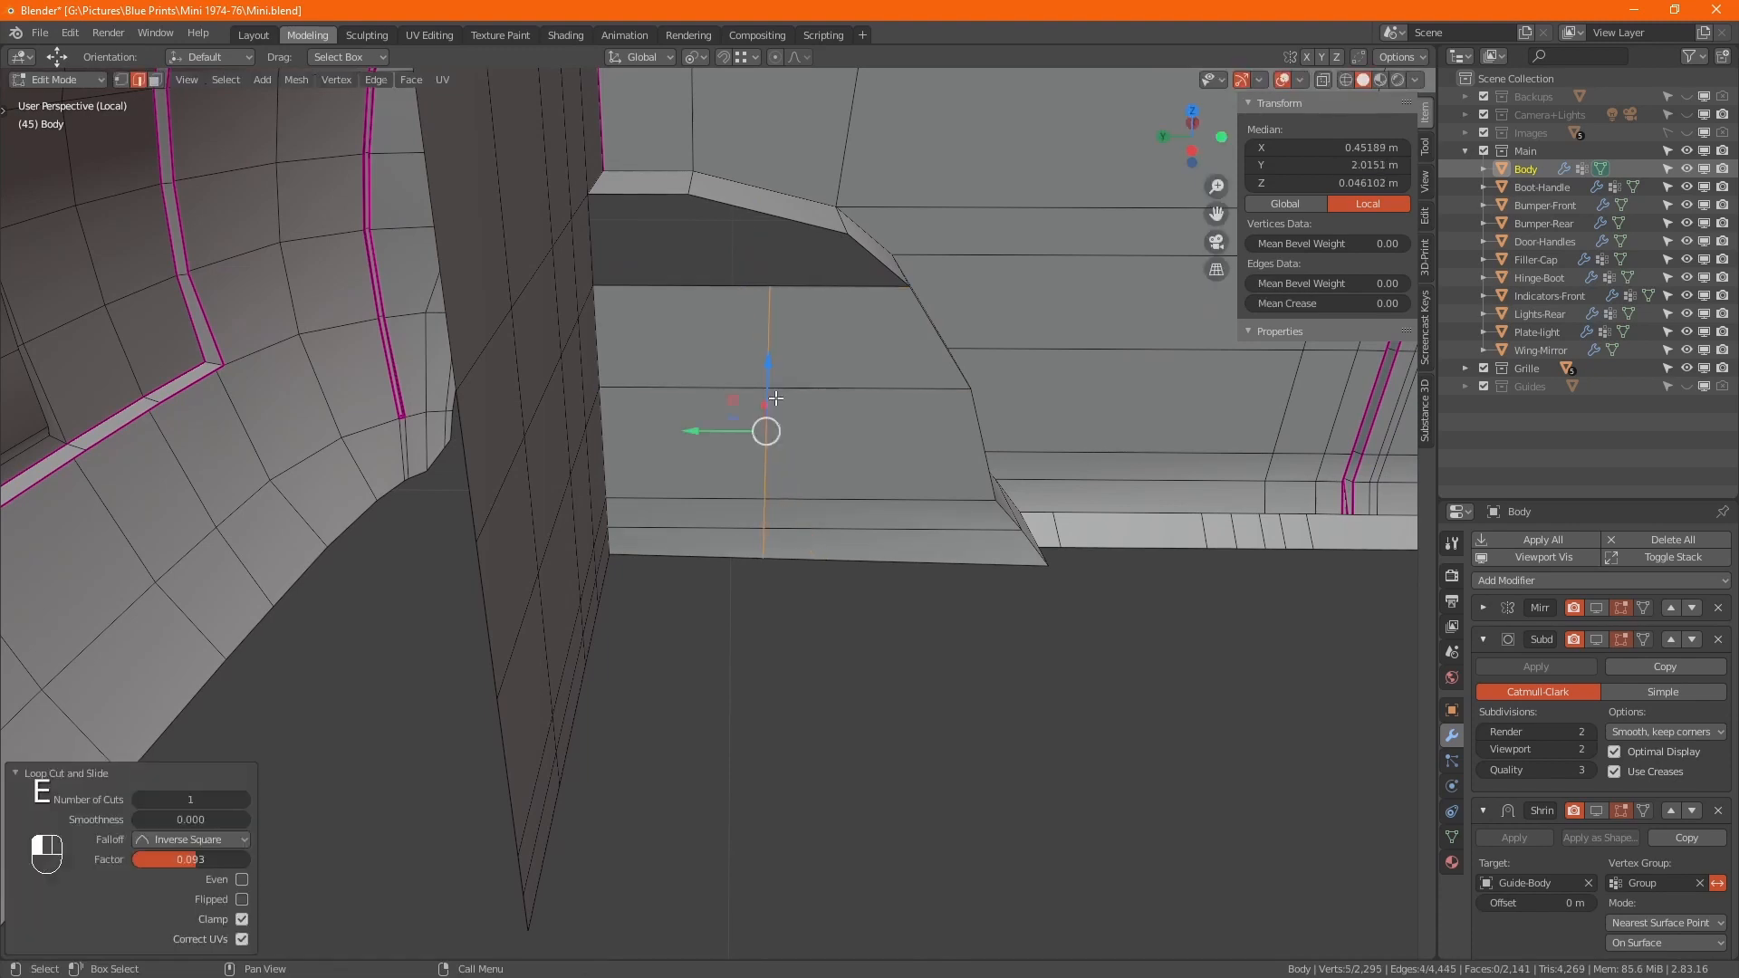
# - Align the new loop's vertices with the arch strip's inner vertex nearest the bulkhead by scaling them to 0 along Y
pyautogui.press('1')
pyautogui.keyDown('shift'); pyautogui.click(769, 284); pyautogui.keyUp('shift')
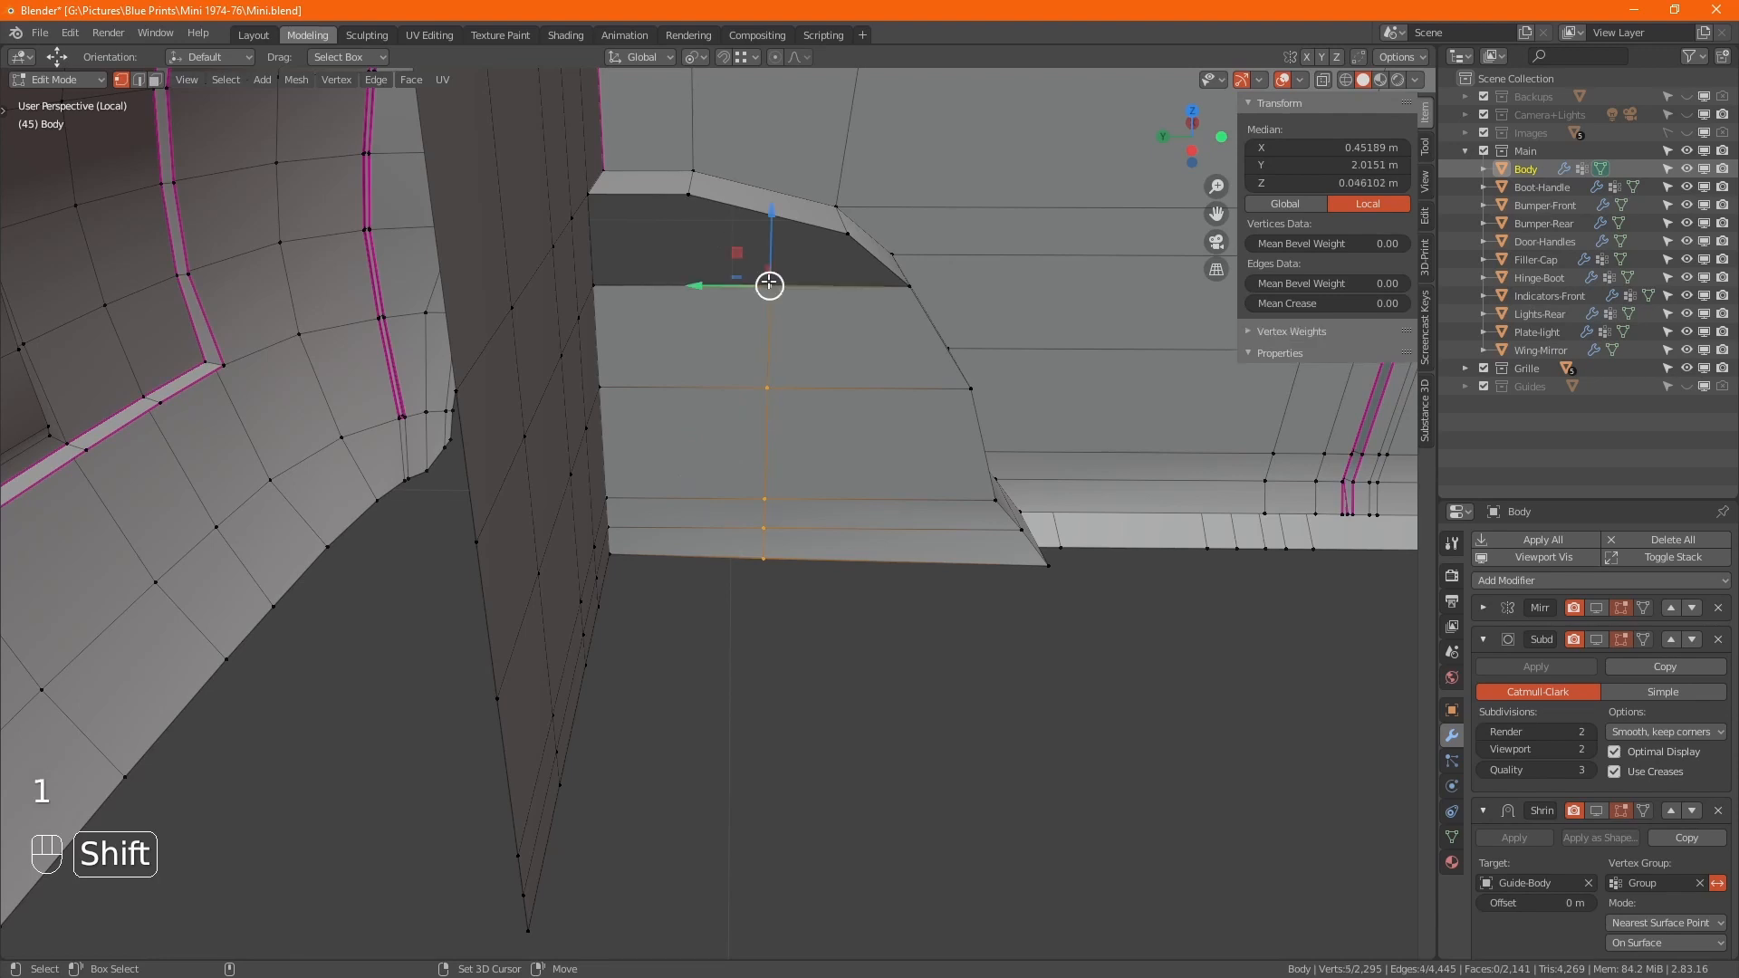
pyautogui.keyDown('shift'); pyautogui.click(689, 195); pyautogui.keyUp('shift')
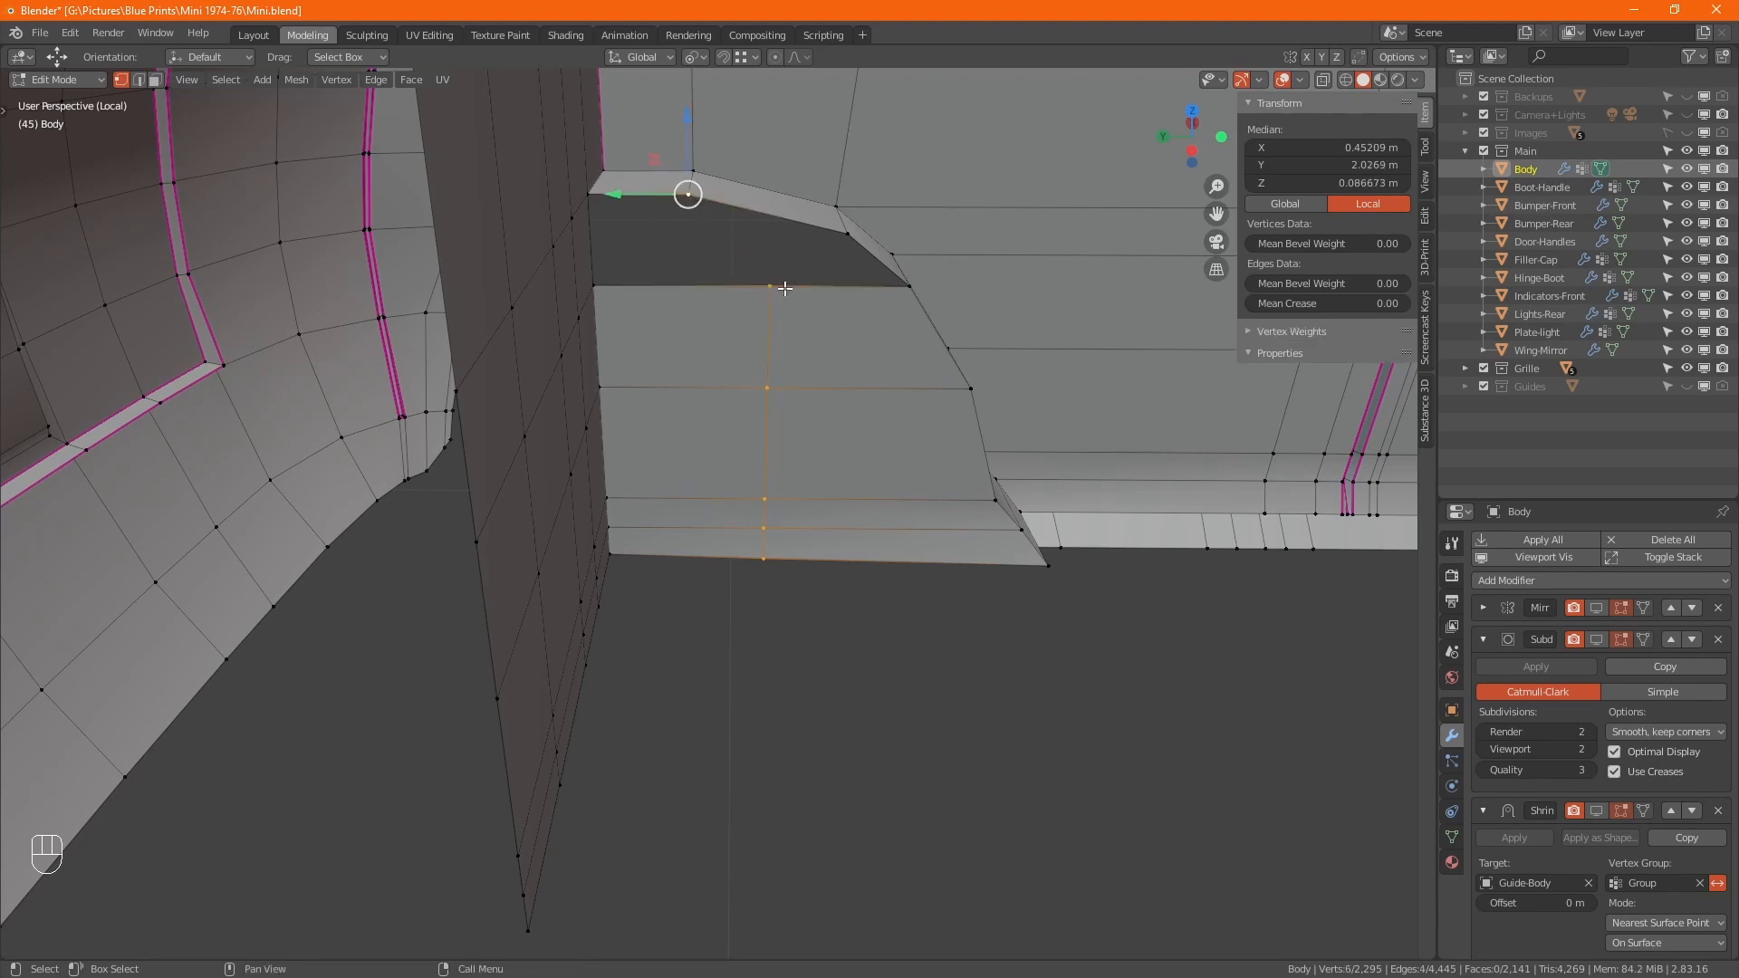
pyautogui.press('s')
pyautogui.press('y')
pyautogui.press('KP_0')
pyautogui.press('KP_Enter')
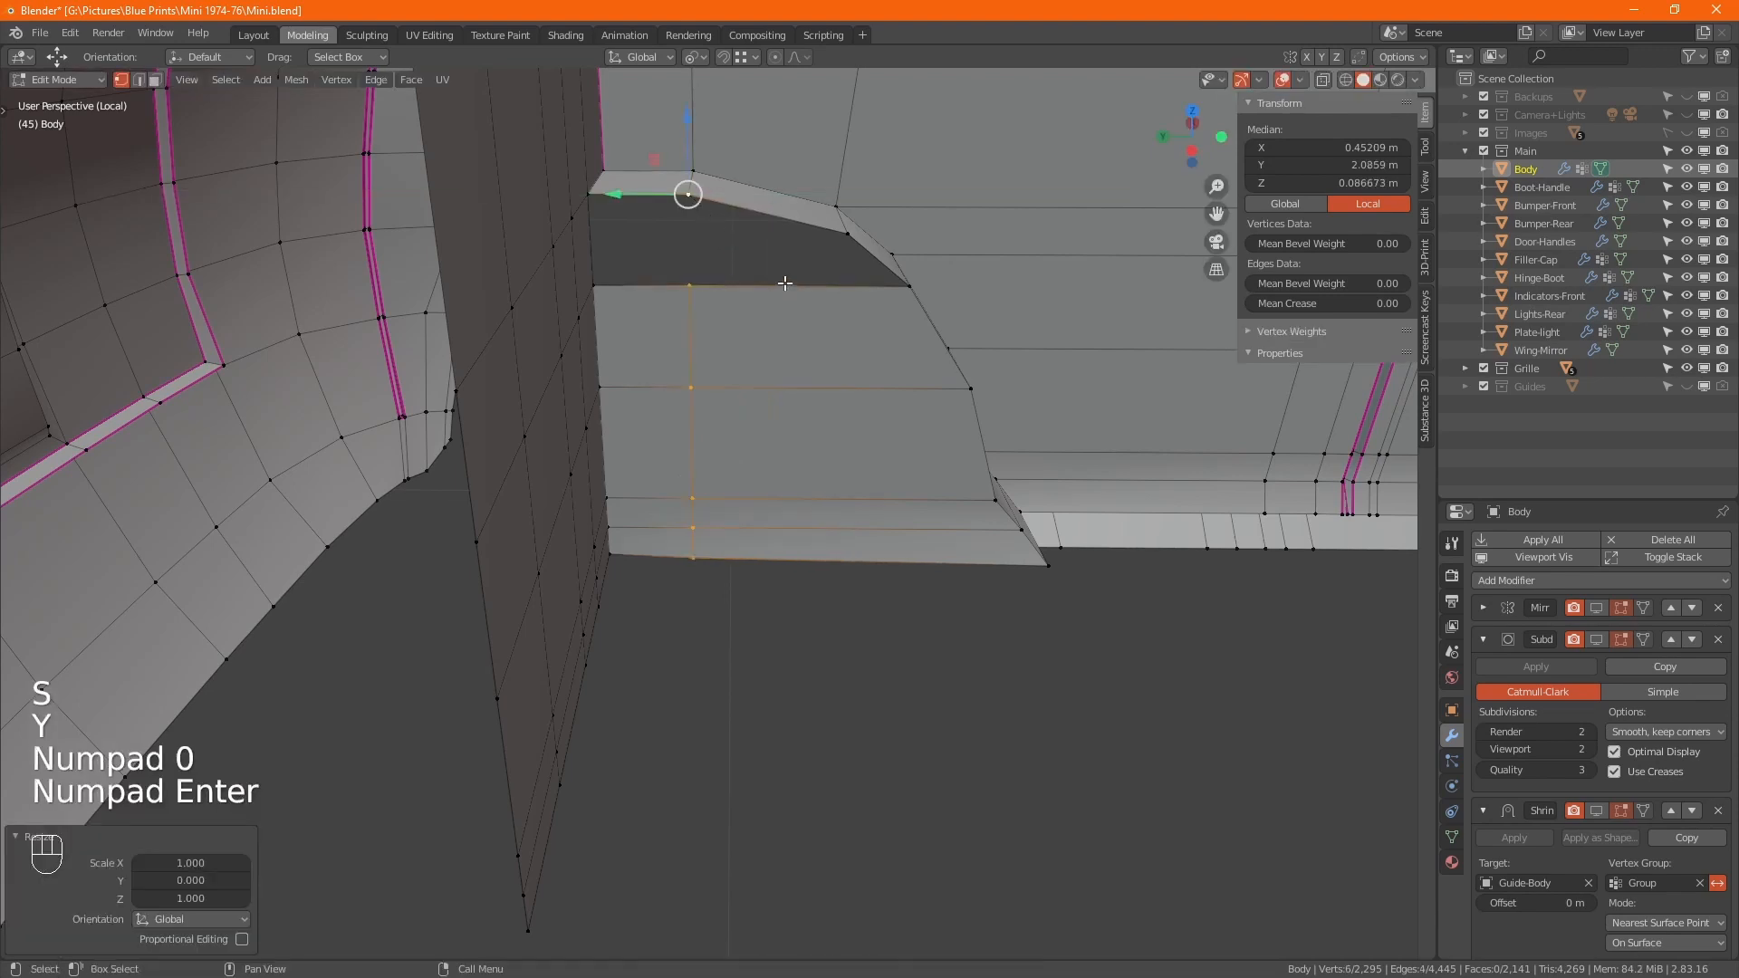
# - Fill the remaining gap at the top of the inner arch wall with two faces
pyautogui.press('2')
pyautogui.click(595, 238)
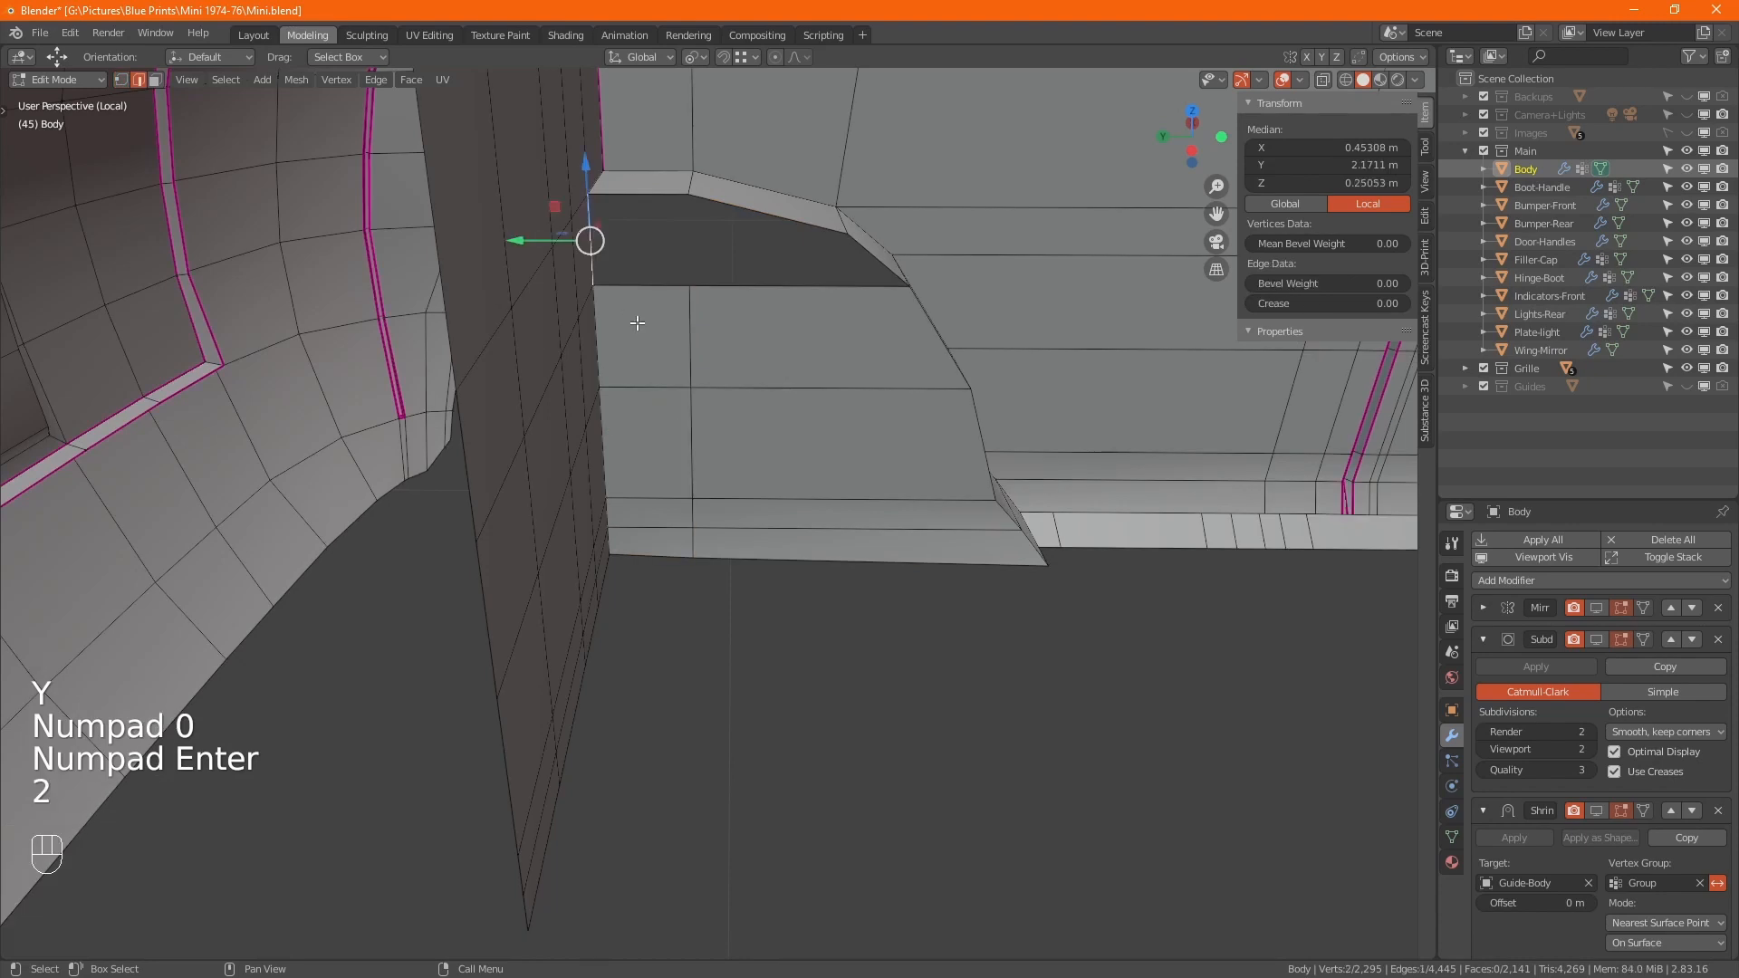
pyautogui.press('f')
pyautogui.press('f')
# - Set a mean crease of 1.00 on both long edges of the arch strip, its bulkhead end and the vertical bulkhead corner
pyautogui.moveTo(818, 425); pyautogui.dragTo(750, 406, button='middle')
pyautogui.press('1')
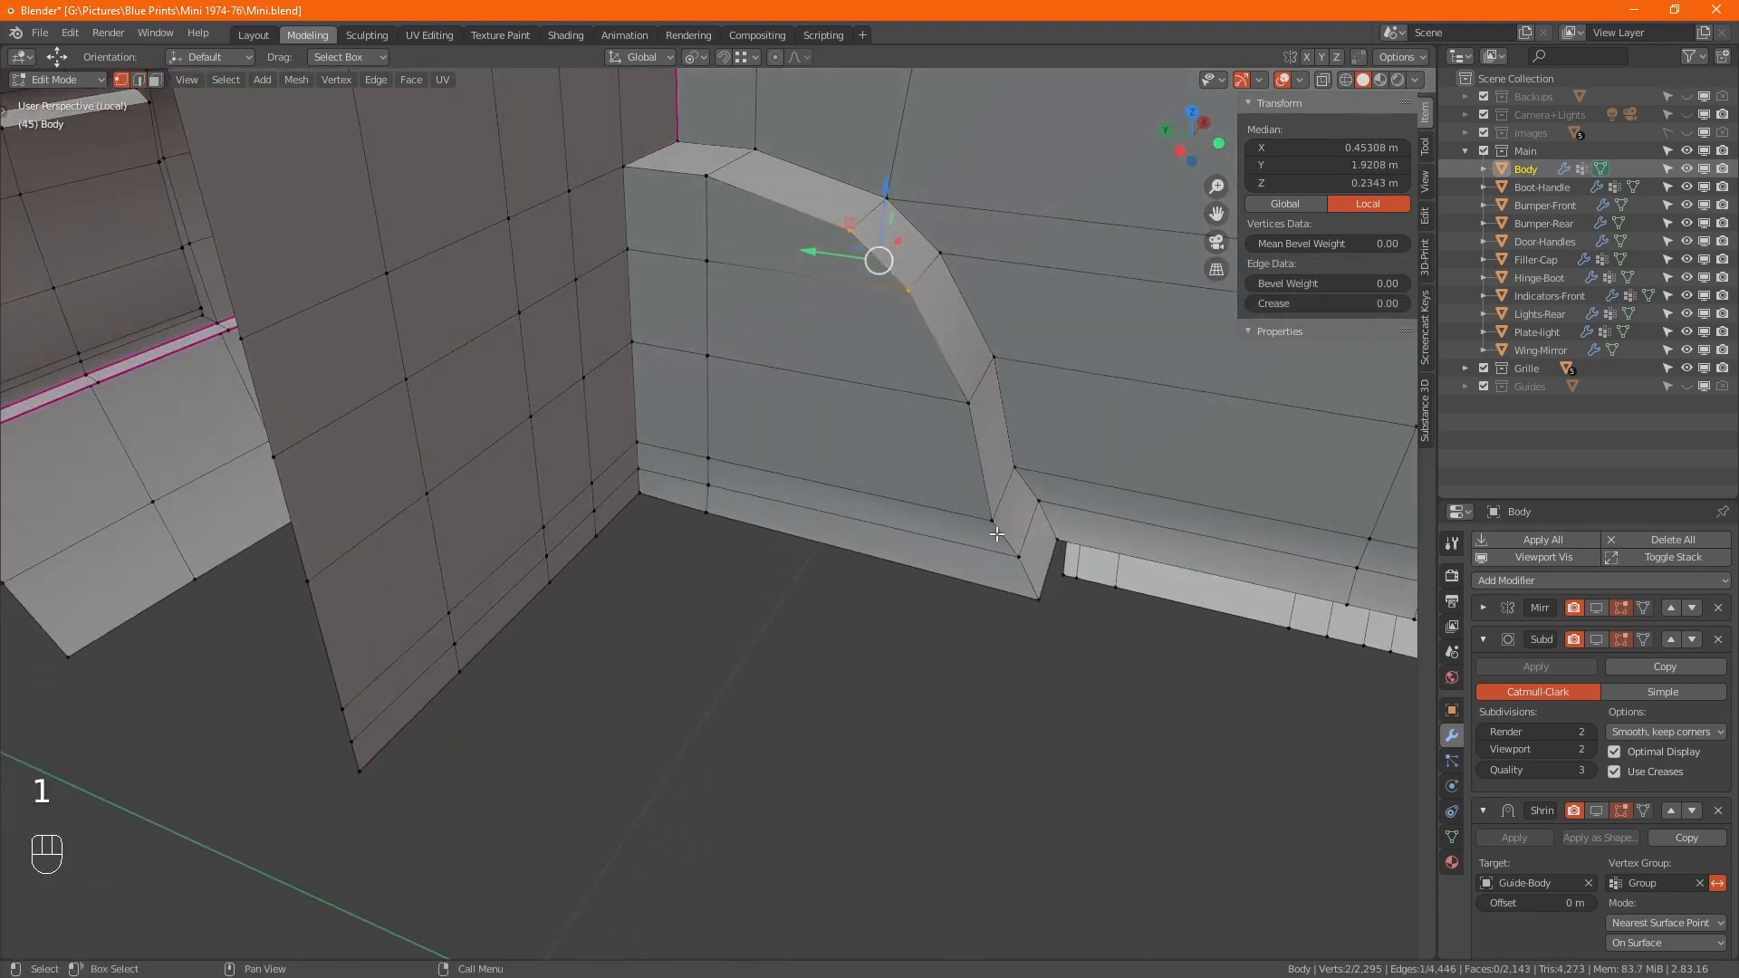
pyautogui.press('2')
pyautogui.keyDown('alt'); pyautogui.keyDown('shift'); pyautogui.click(996, 534); pyautogui.keyUp('shift'); pyautogui.keyUp('alt')
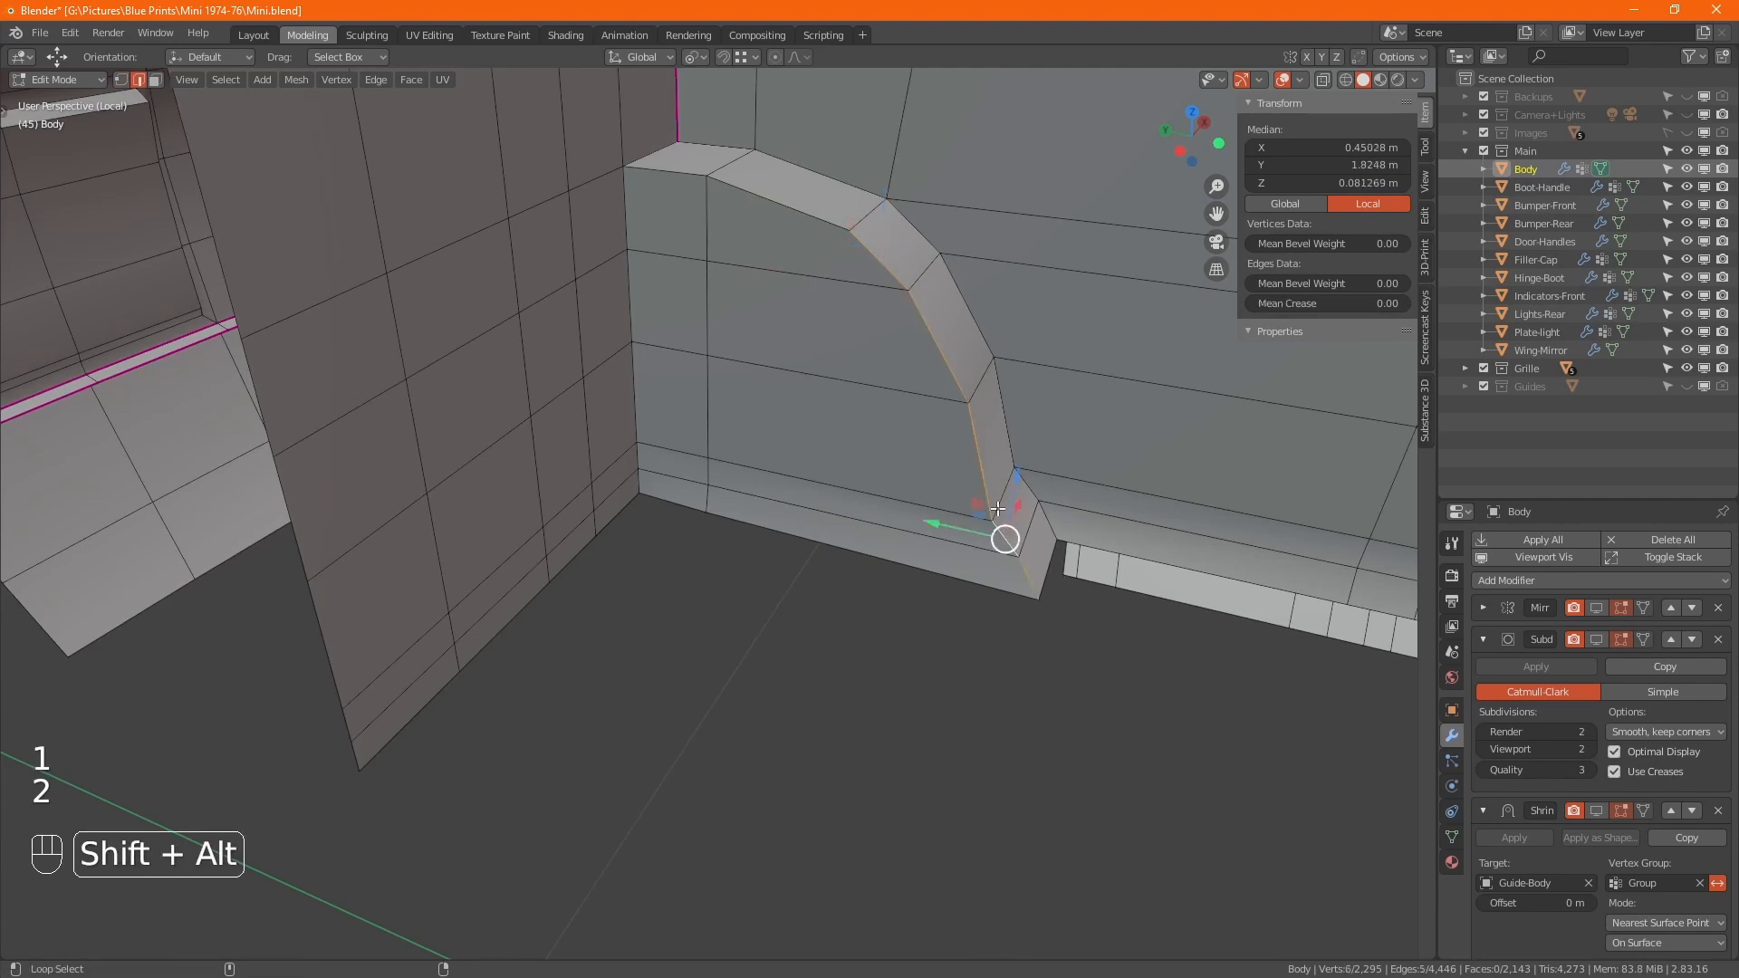
pyautogui.keyDown('alt'); pyautogui.keyDown('shift'); pyautogui.click(1003, 413); pyautogui.keyUp('shift'); pyautogui.keyUp('alt')
pyautogui.keyDown('alt'); pyautogui.keyDown('shift'); pyautogui.click(750, 142); pyautogui.keyUp('shift'); pyautogui.keyUp('alt')
pyautogui.keyDown('alt'); pyautogui.keyDown('shift'); pyautogui.click(688, 179); pyautogui.keyUp('shift'); pyautogui.keyUp('alt')
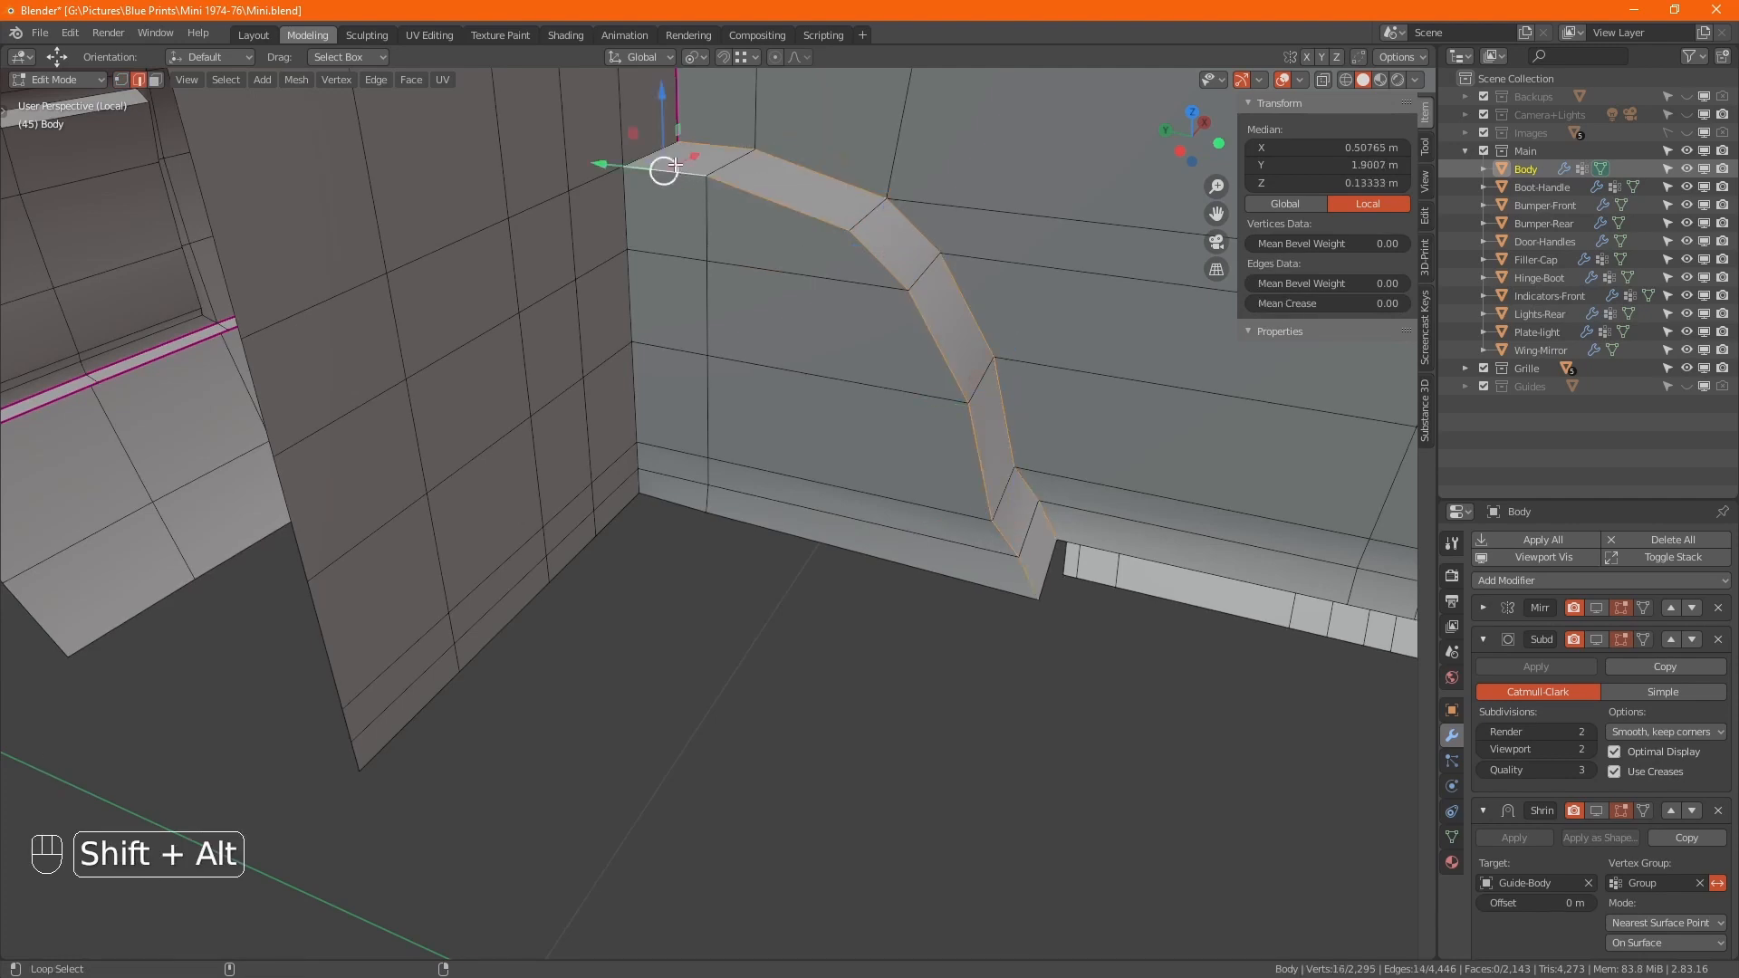
pyautogui.keyDown('alt'); pyautogui.keyDown('shift'); pyautogui.click(654, 152); pyautogui.keyUp('shift'); pyautogui.keyUp('alt')
pyautogui.keyDown('alt'); pyautogui.keyDown('shift'); pyautogui.click(641, 200); pyautogui.keyUp('shift'); pyautogui.keyUp('alt')
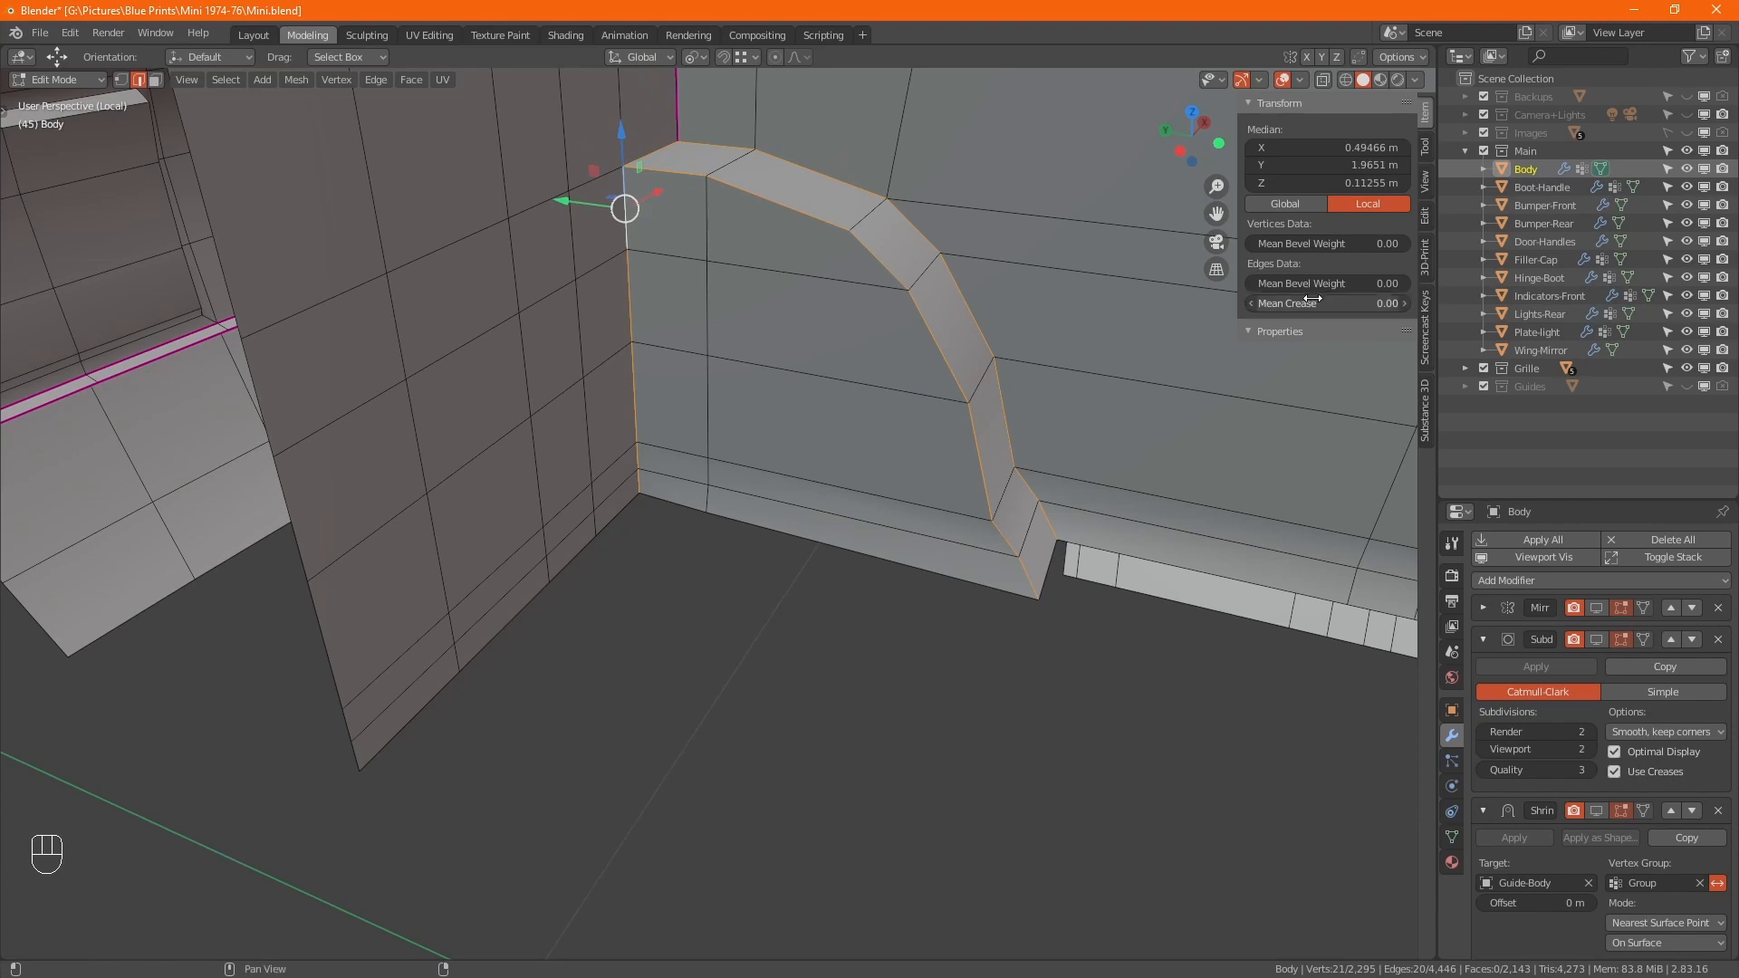
pyautogui.keyDown('alt'); pyautogui.moveTo(1272, 304); pyautogui.dragTo(1306, 304); pyautogui.keyUp('alt')
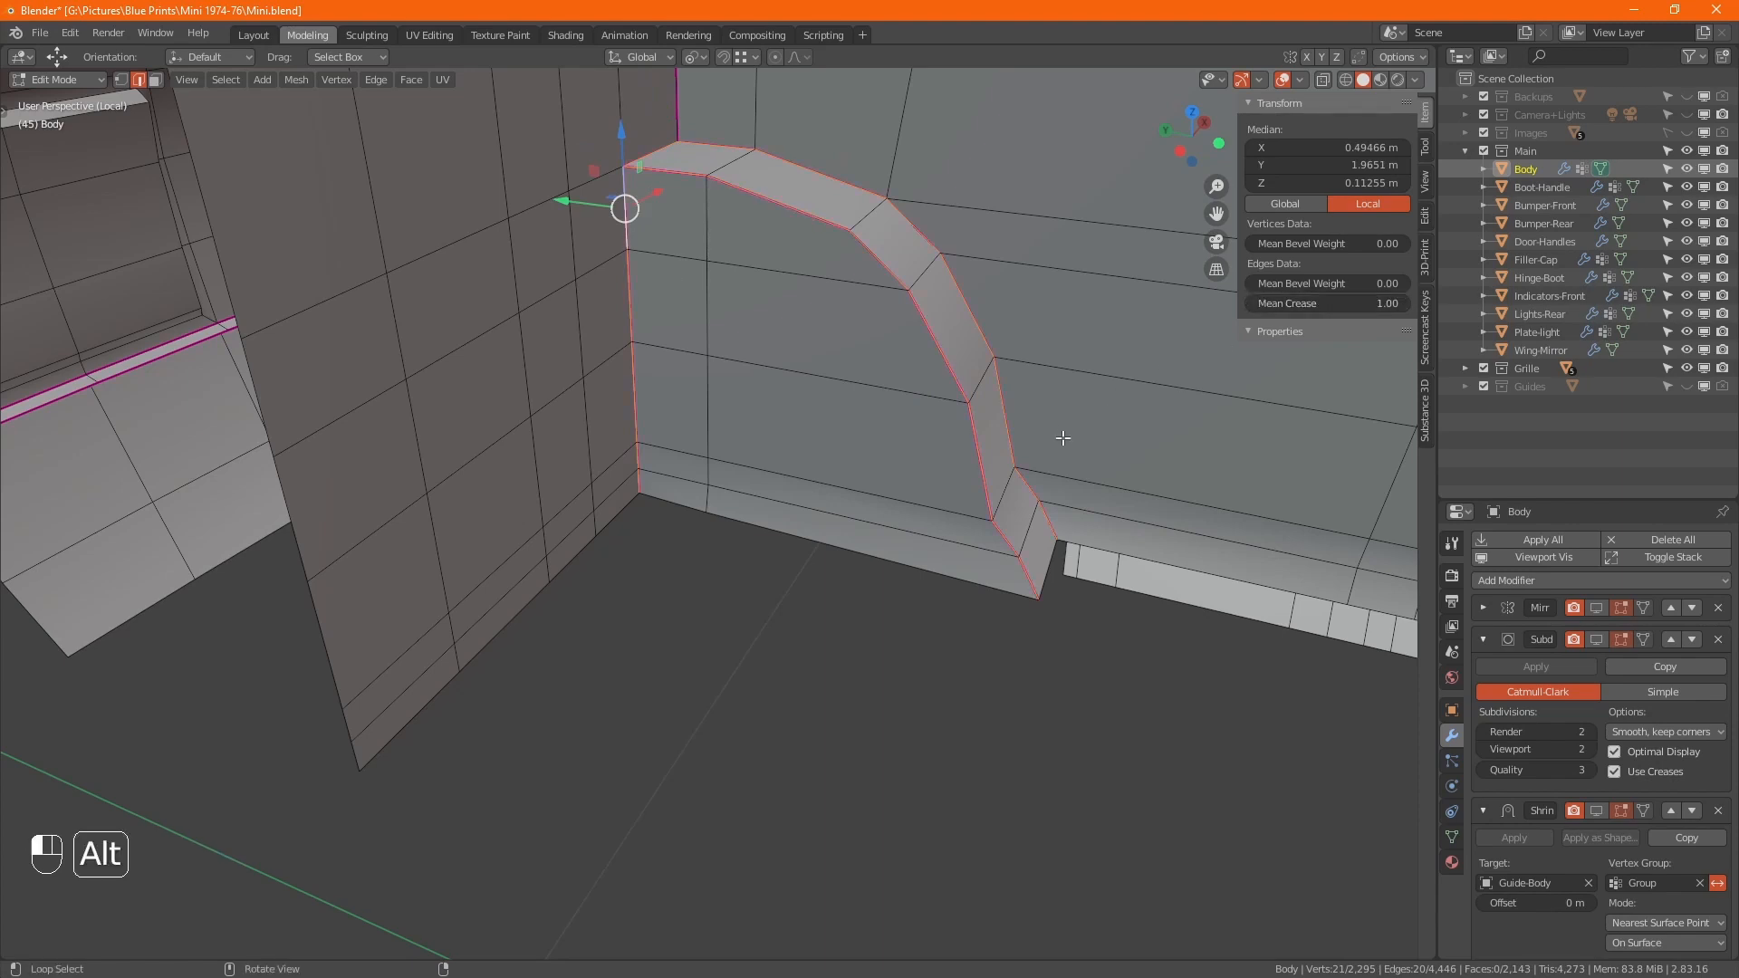
# - Enable the Subdivision modifier's viewport display and switch to Object Mode to check the smoothed wheel arch
pyautogui.moveTo(1069, 557); pyautogui.dragTo(997, 538, button='middle')
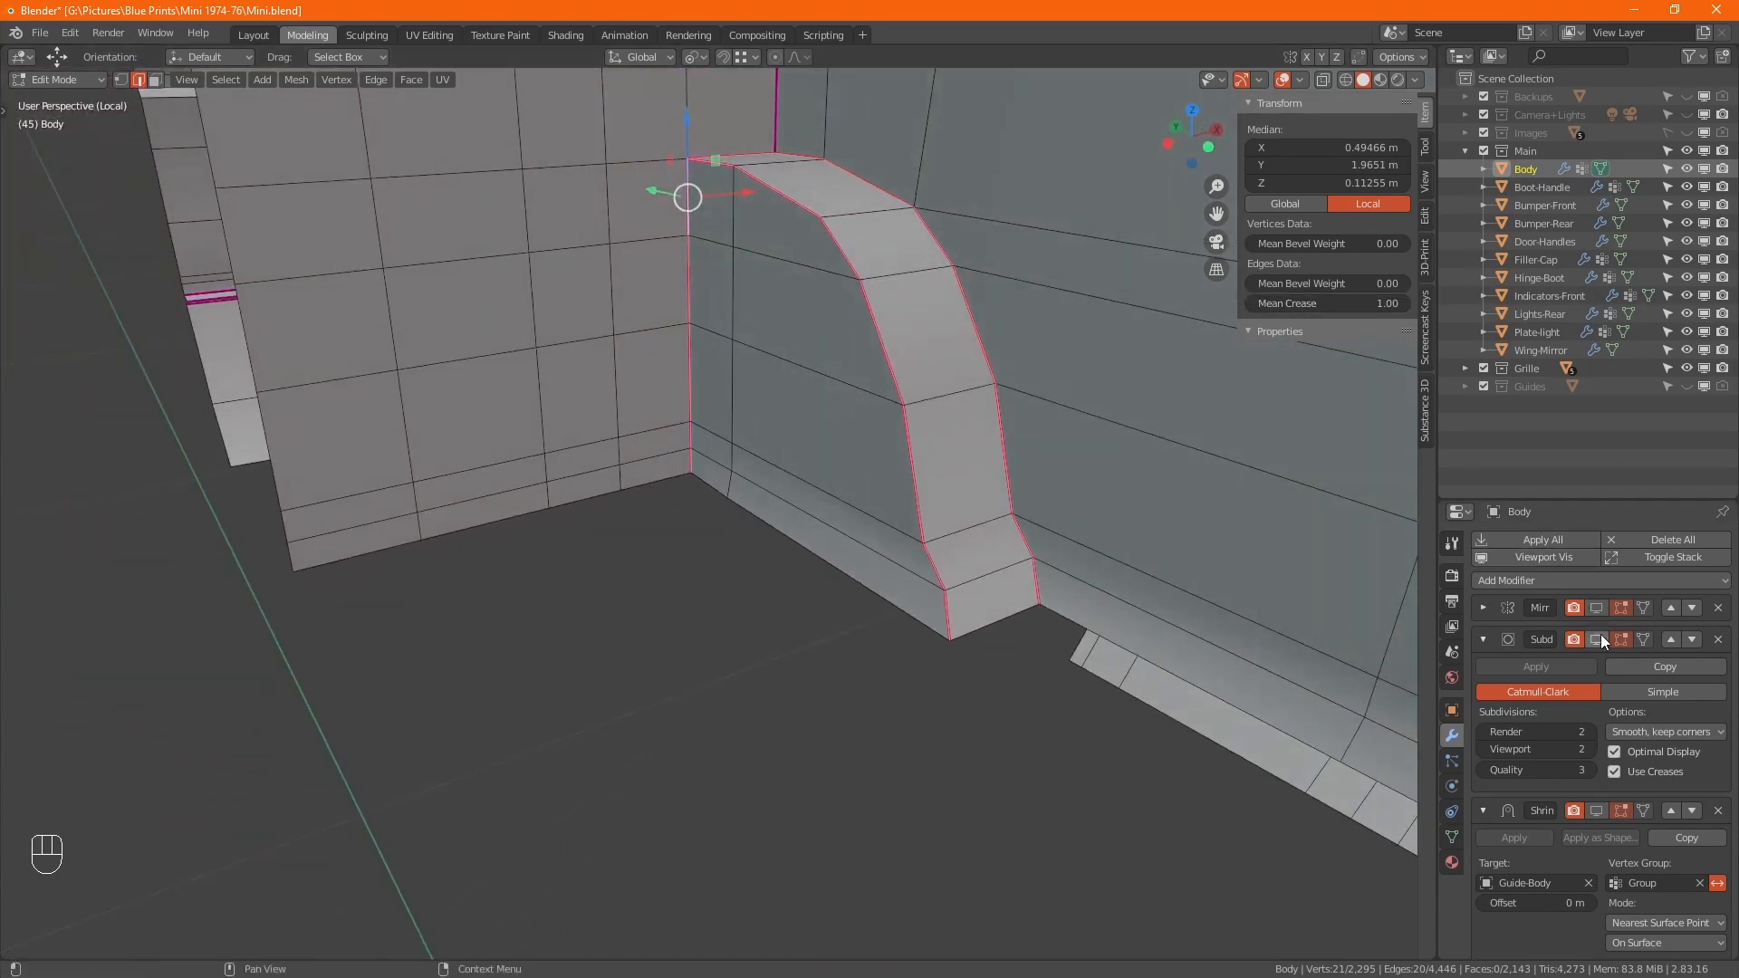
pyautogui.click(1595, 639)
pyautogui.keyDown('shift'); pyautogui.moveTo(951, 427); pyautogui.dragTo(880, 536, button='middle'); pyautogui.keyUp('shift')
pyautogui.press('Tab')
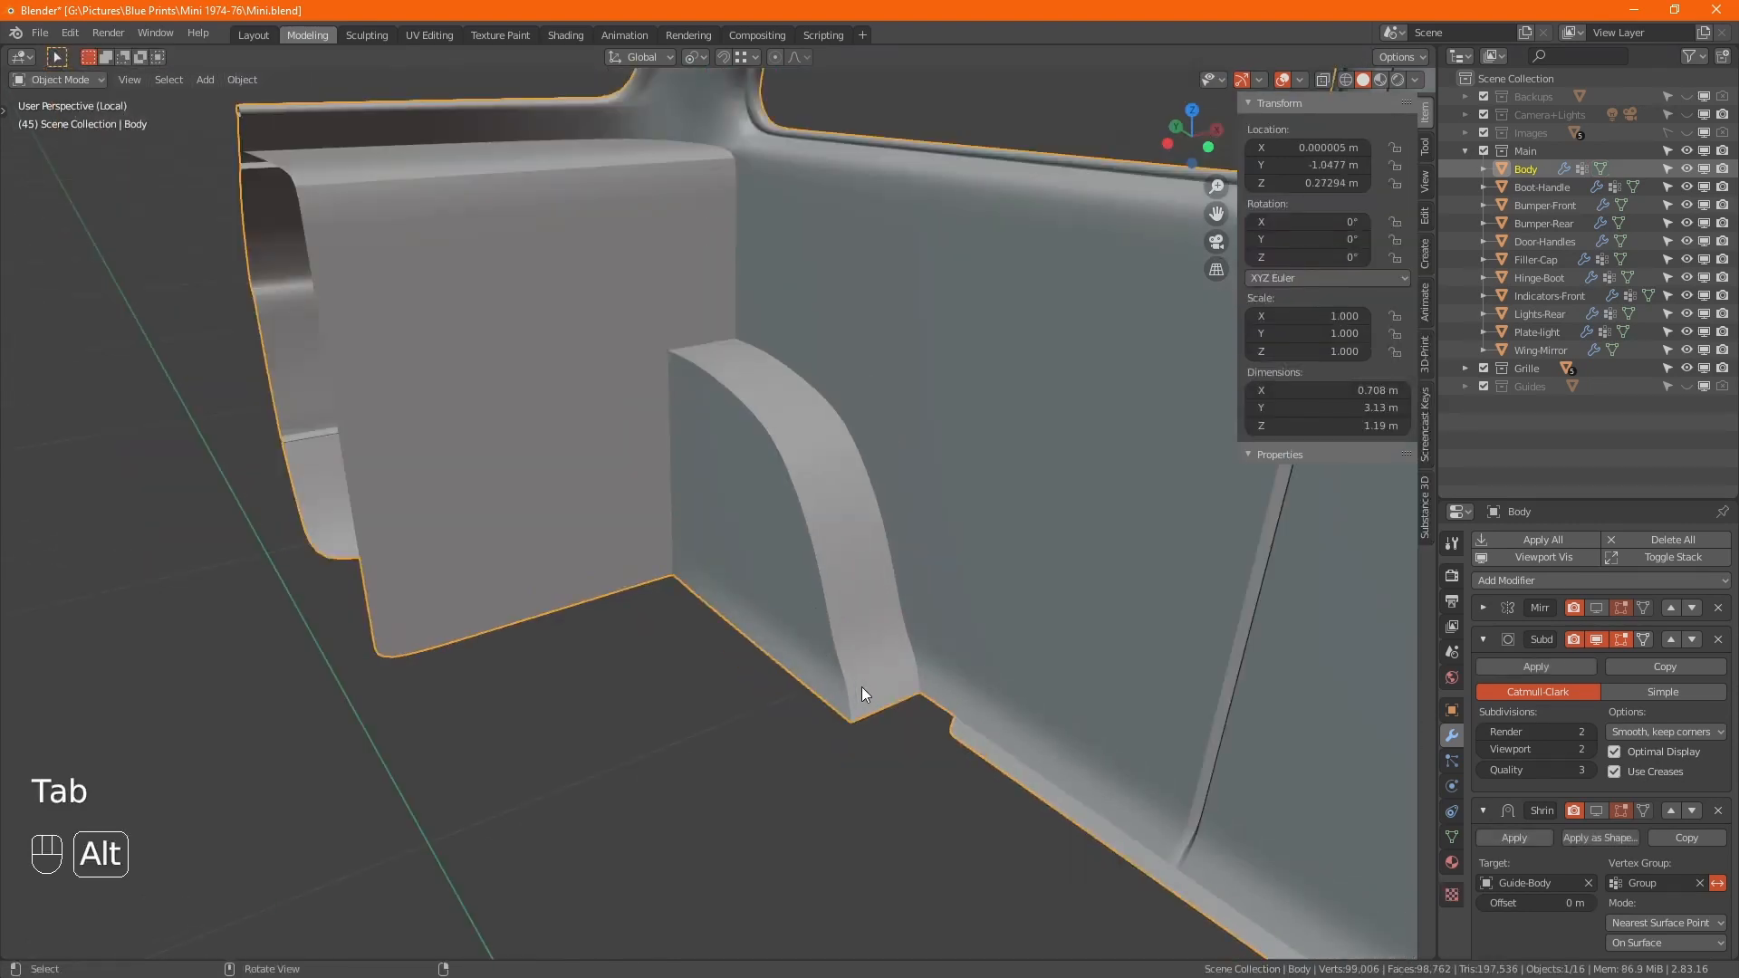
# - Align the inner arch wall's bottom-edge vertices with the bulkhead corner vertex by scaling them to 0 along X in Edit Mode
pyautogui.moveTo(861, 687); pyautogui.dragTo(638, 467, button='middle')
pyautogui.press('Tab')
pyautogui.moveTo(683, 399); pyautogui.dragTo(667, 474, button='middle')
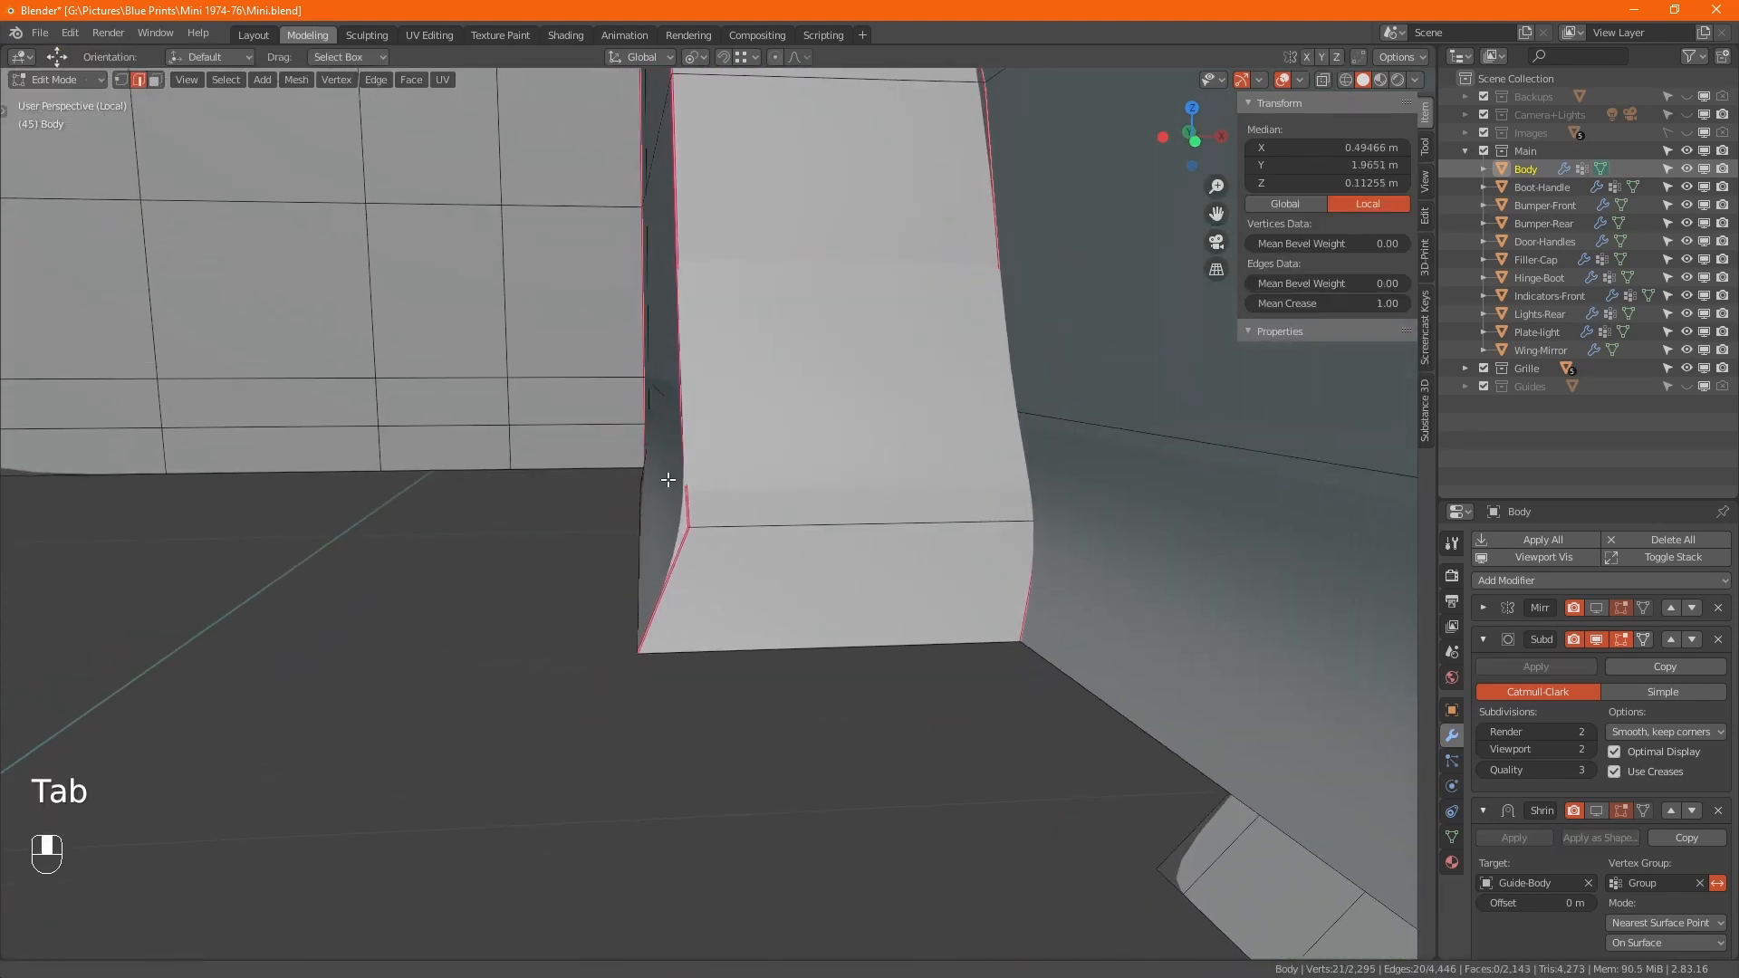
pyautogui.press('1')
pyautogui.hotkey('alt', 'z')
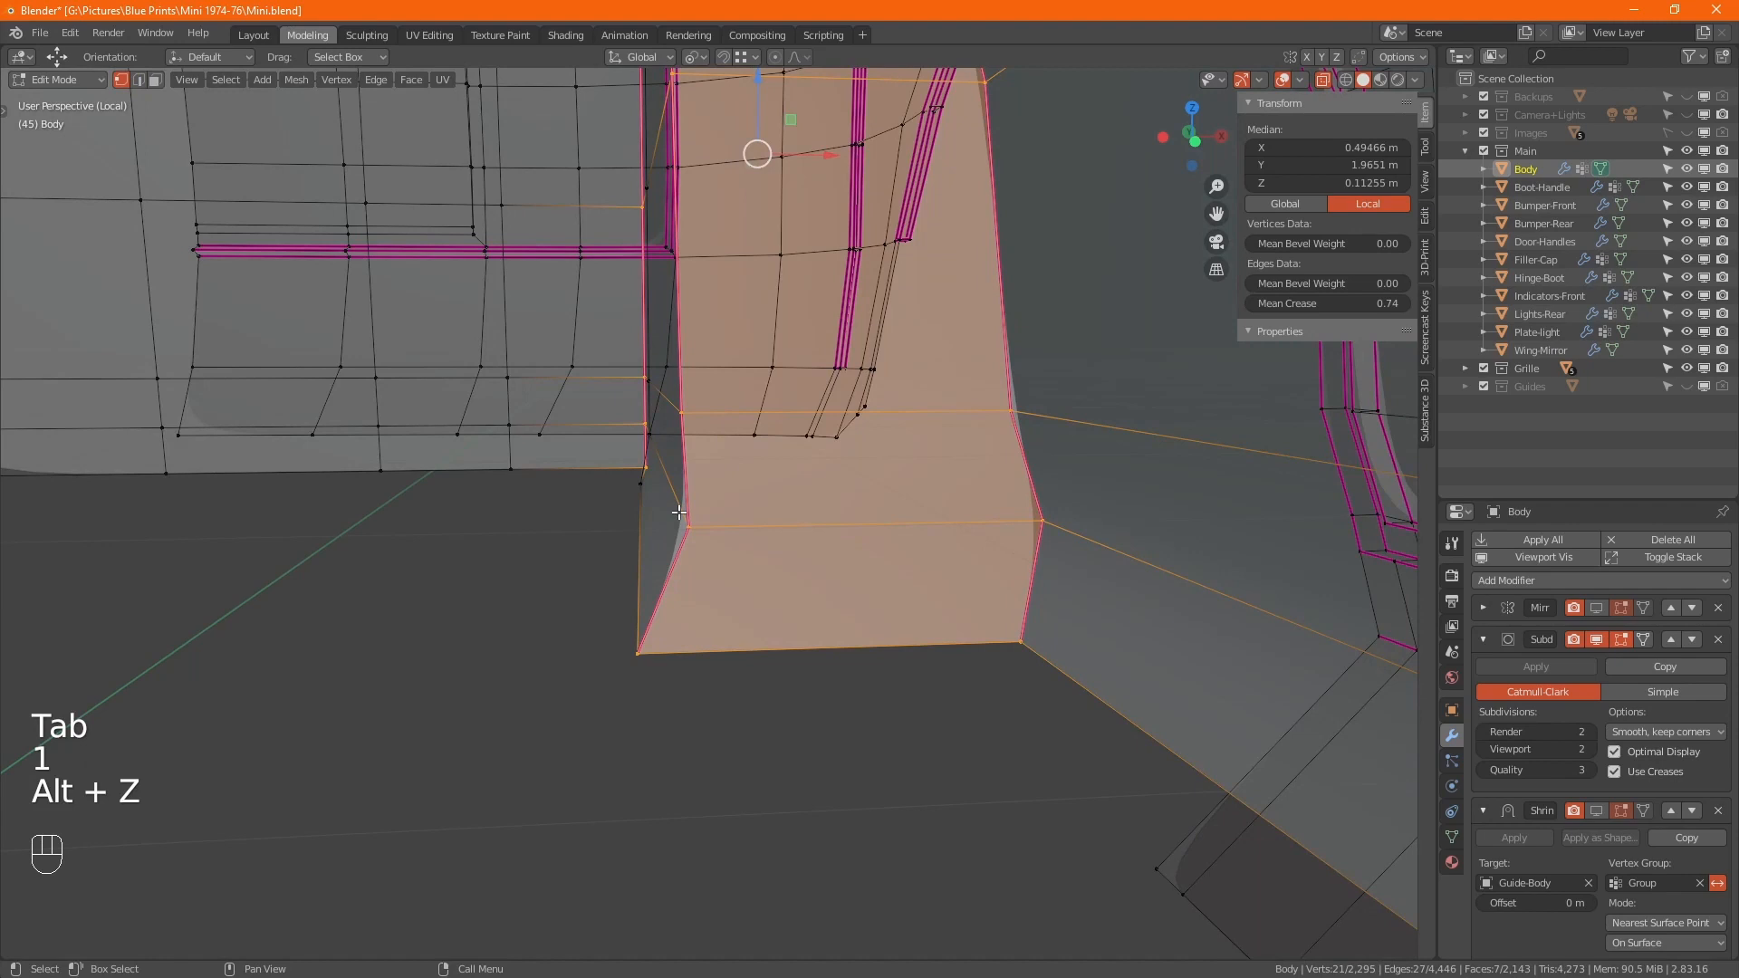
pyautogui.click(639, 650)
pyautogui.keyDown('ctrl'); pyautogui.click(645, 467); pyautogui.keyUp('ctrl')
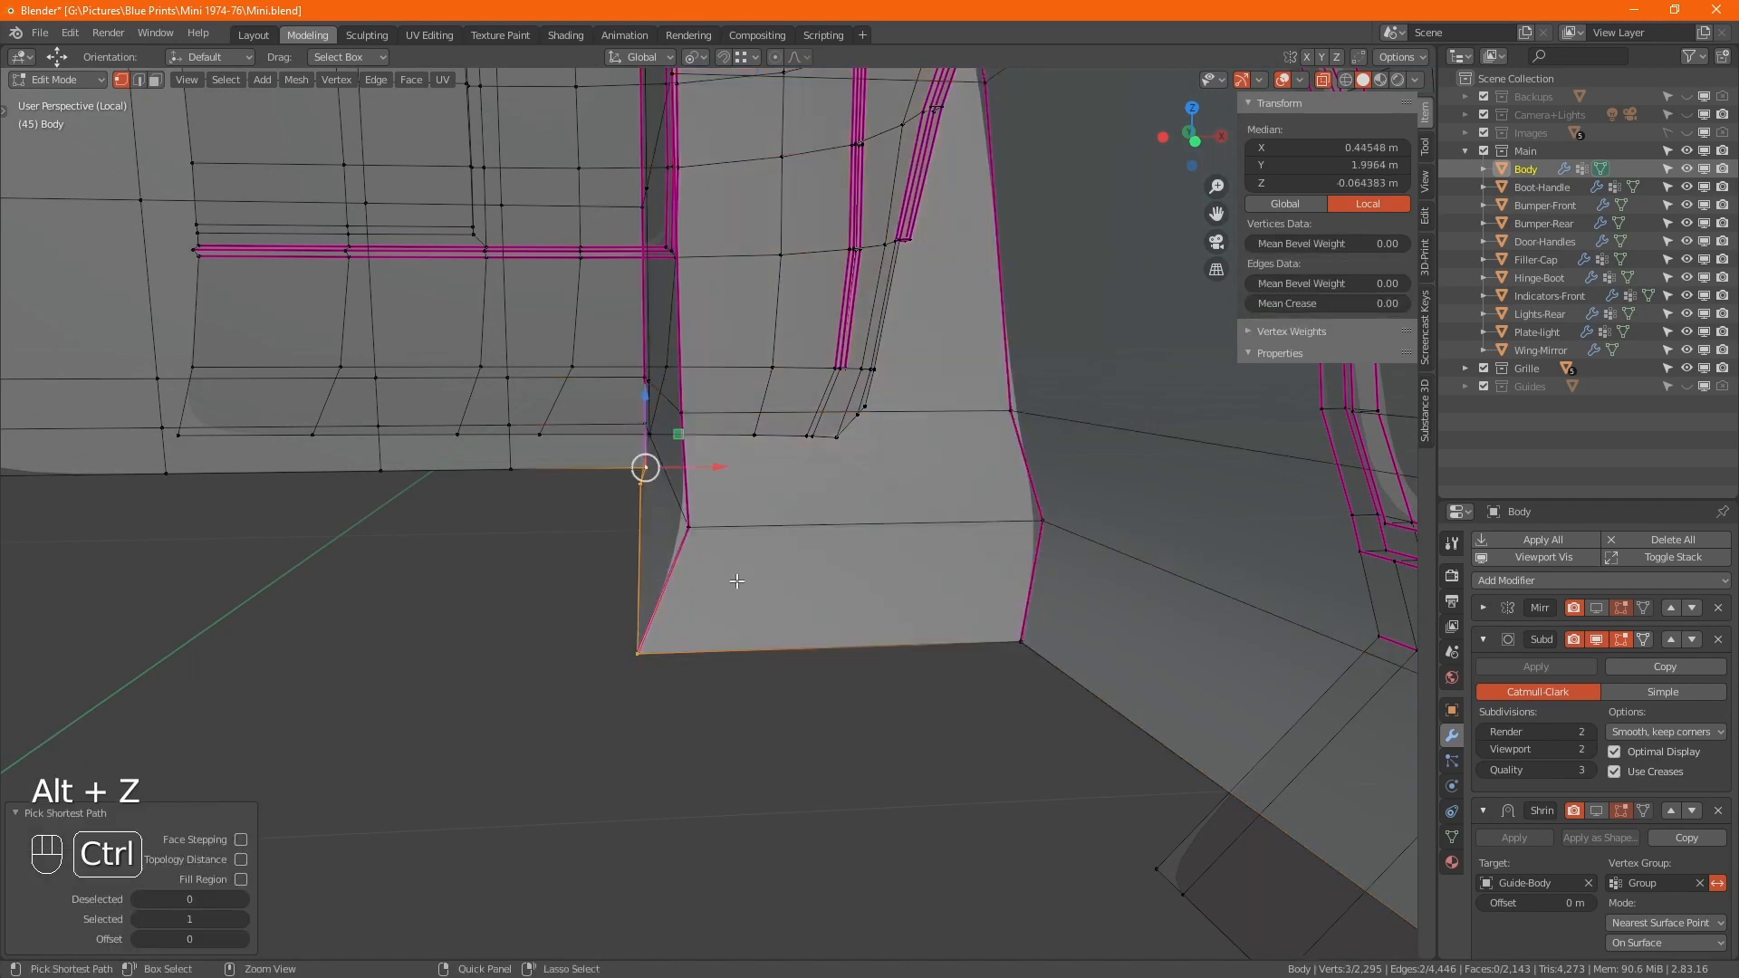
pyautogui.press('s')
pyautogui.press('x')
pyautogui.press('KP_0')
pyautogui.press('KP_Enter')
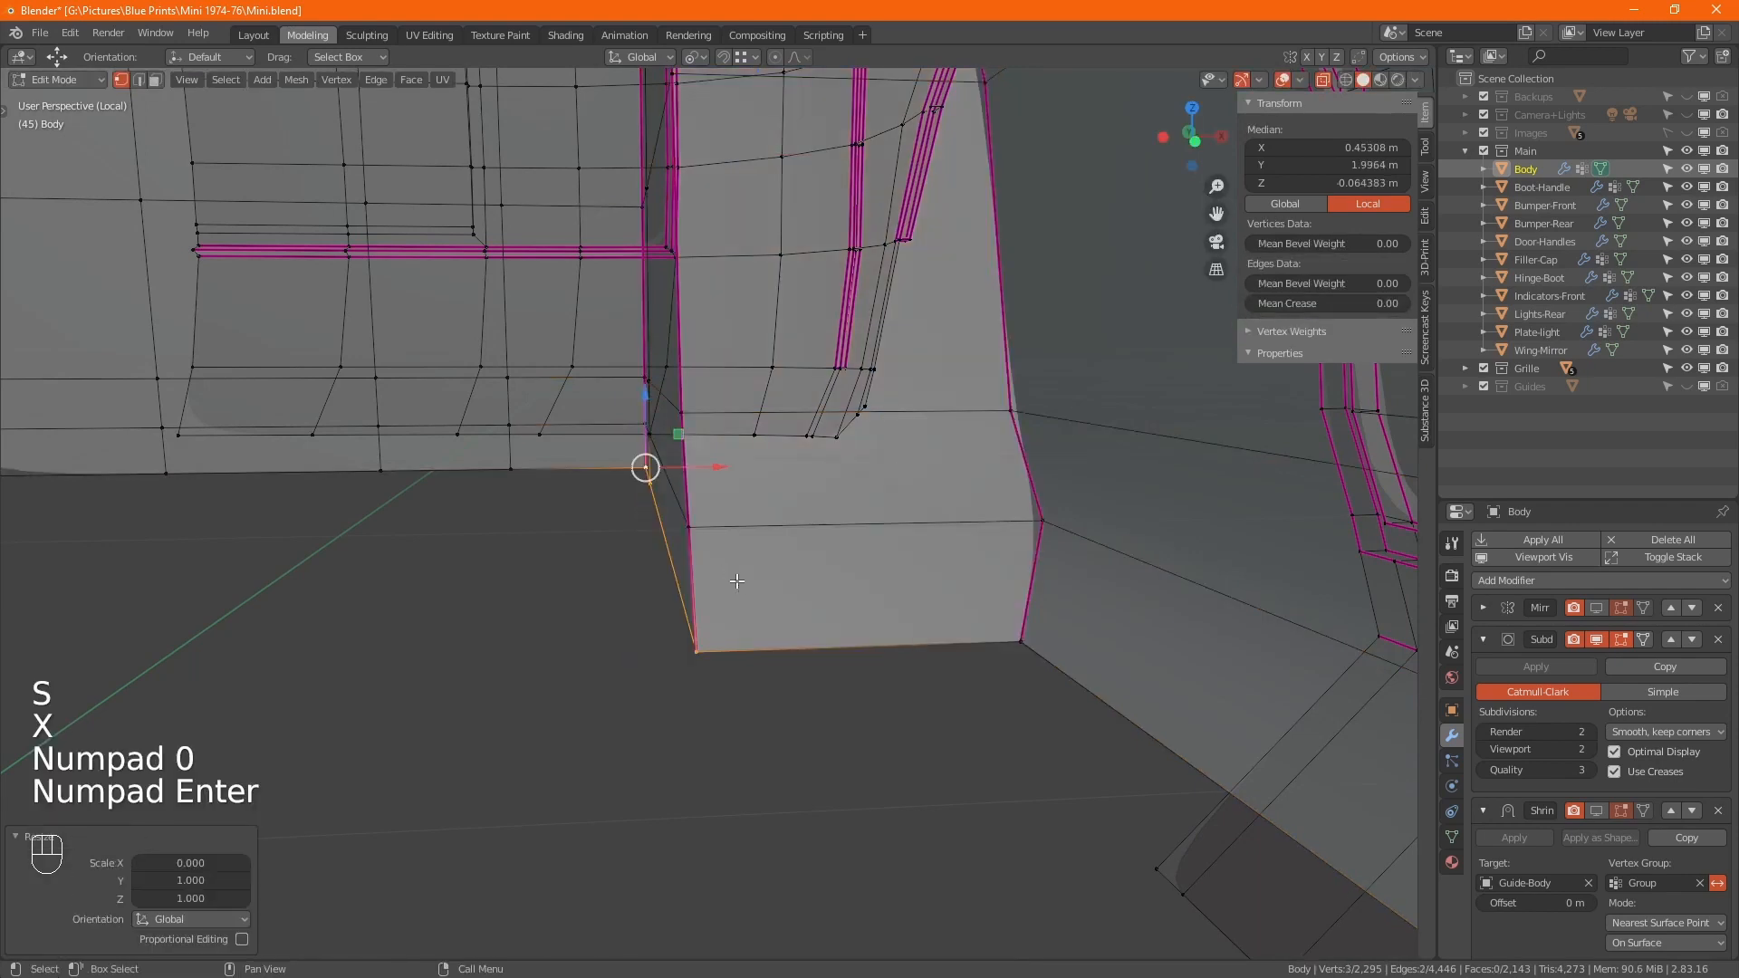
# - Flatten the second row of inner arch wall vertices onto the bulkhead corner by scaling it to 0 along X
pyautogui.keyDown('alt'); pyautogui.moveTo(728, 630); pyautogui.dragTo(744, 641, button='middle'); pyautogui.keyUp('alt')
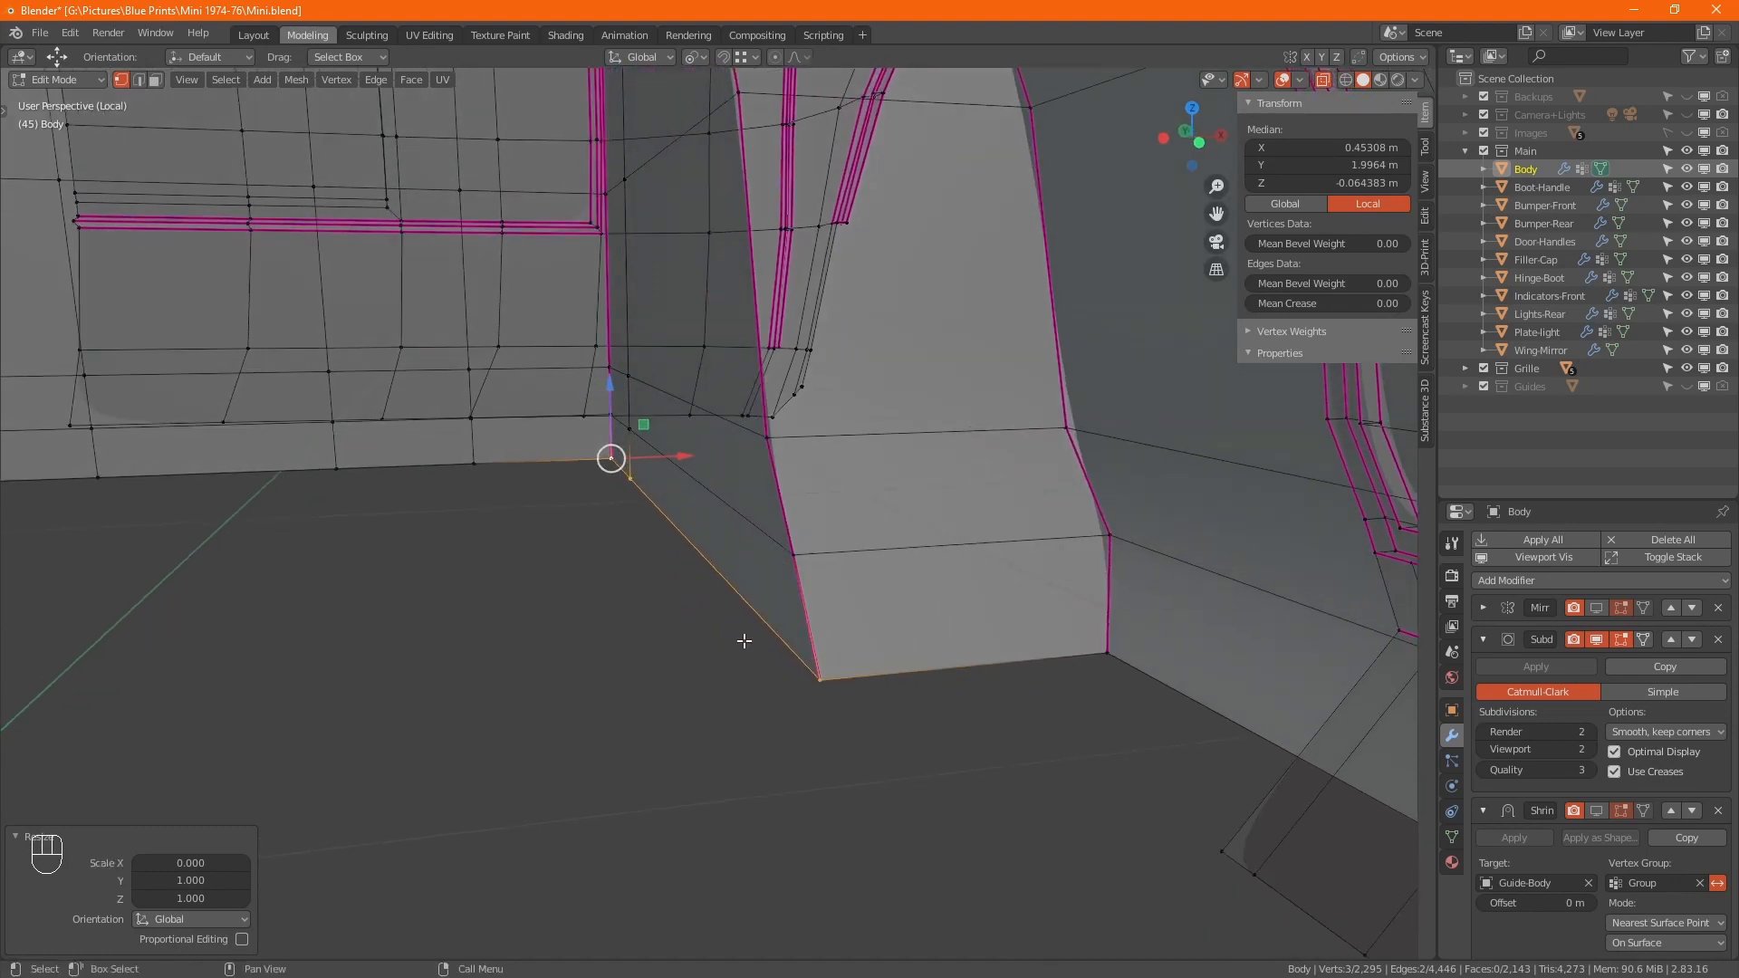
pyautogui.click(794, 559)
pyautogui.keyDown('ctrl'); pyautogui.click(612, 414); pyautogui.keyUp('ctrl')
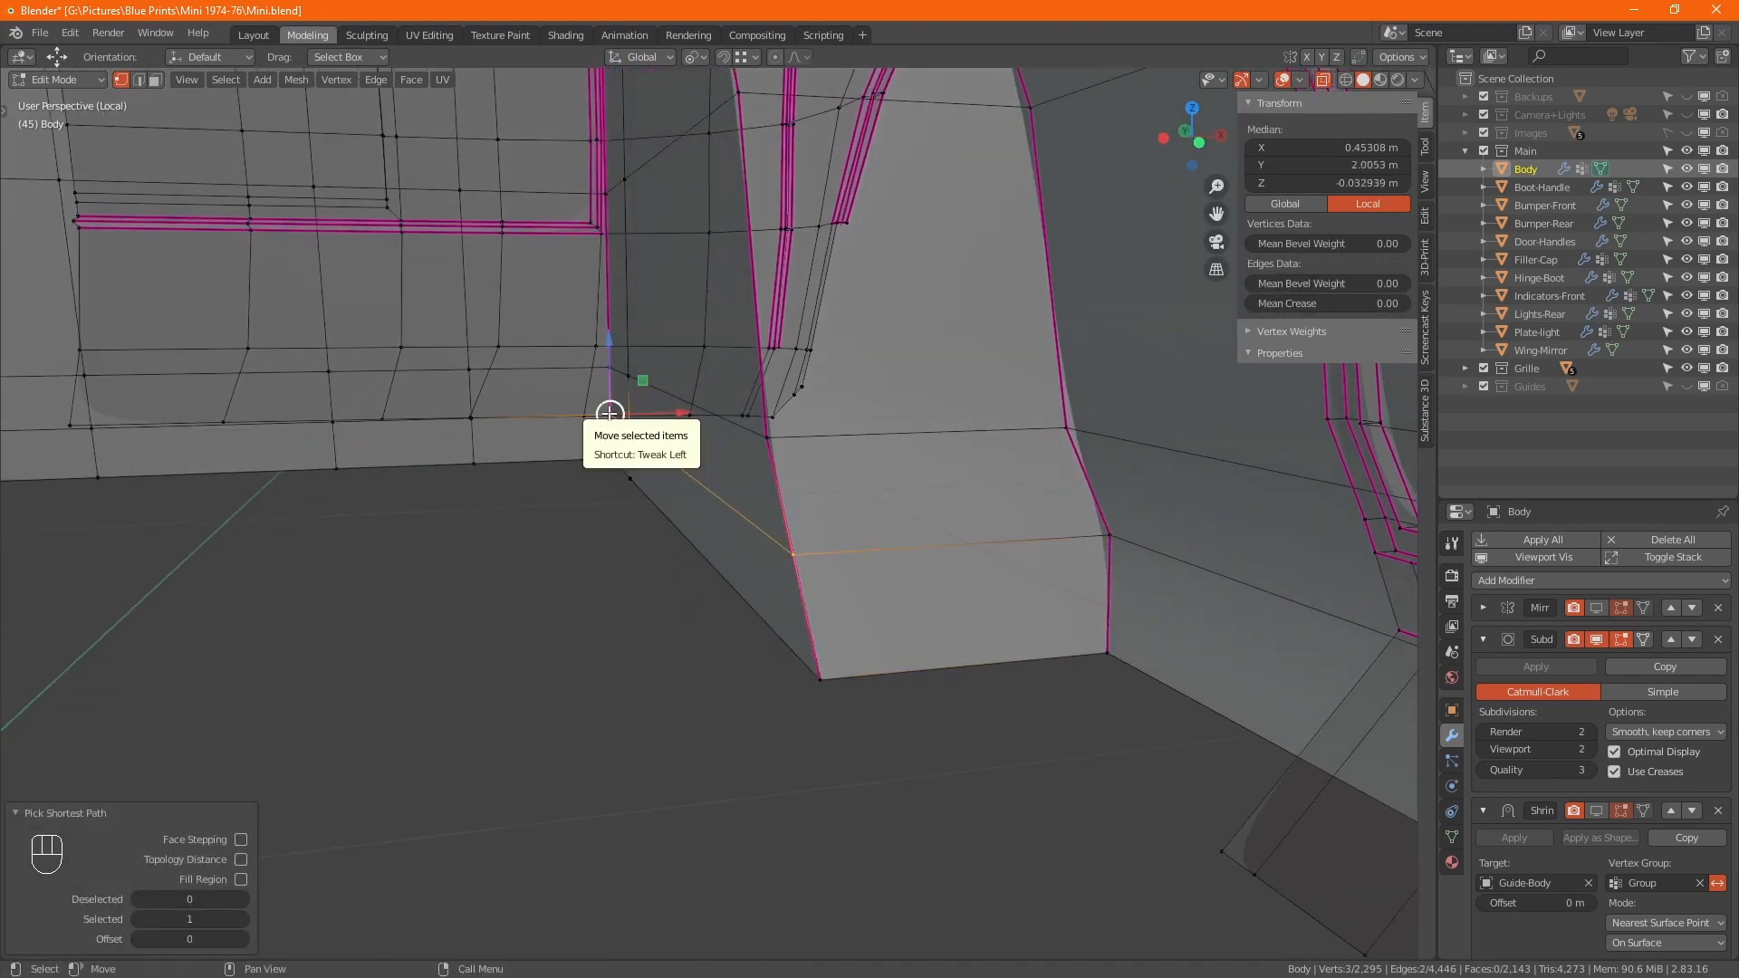
pyautogui.press('s')
pyautogui.press('x')
pyautogui.press('KP_0')
pyautogui.press('KP_Enter')
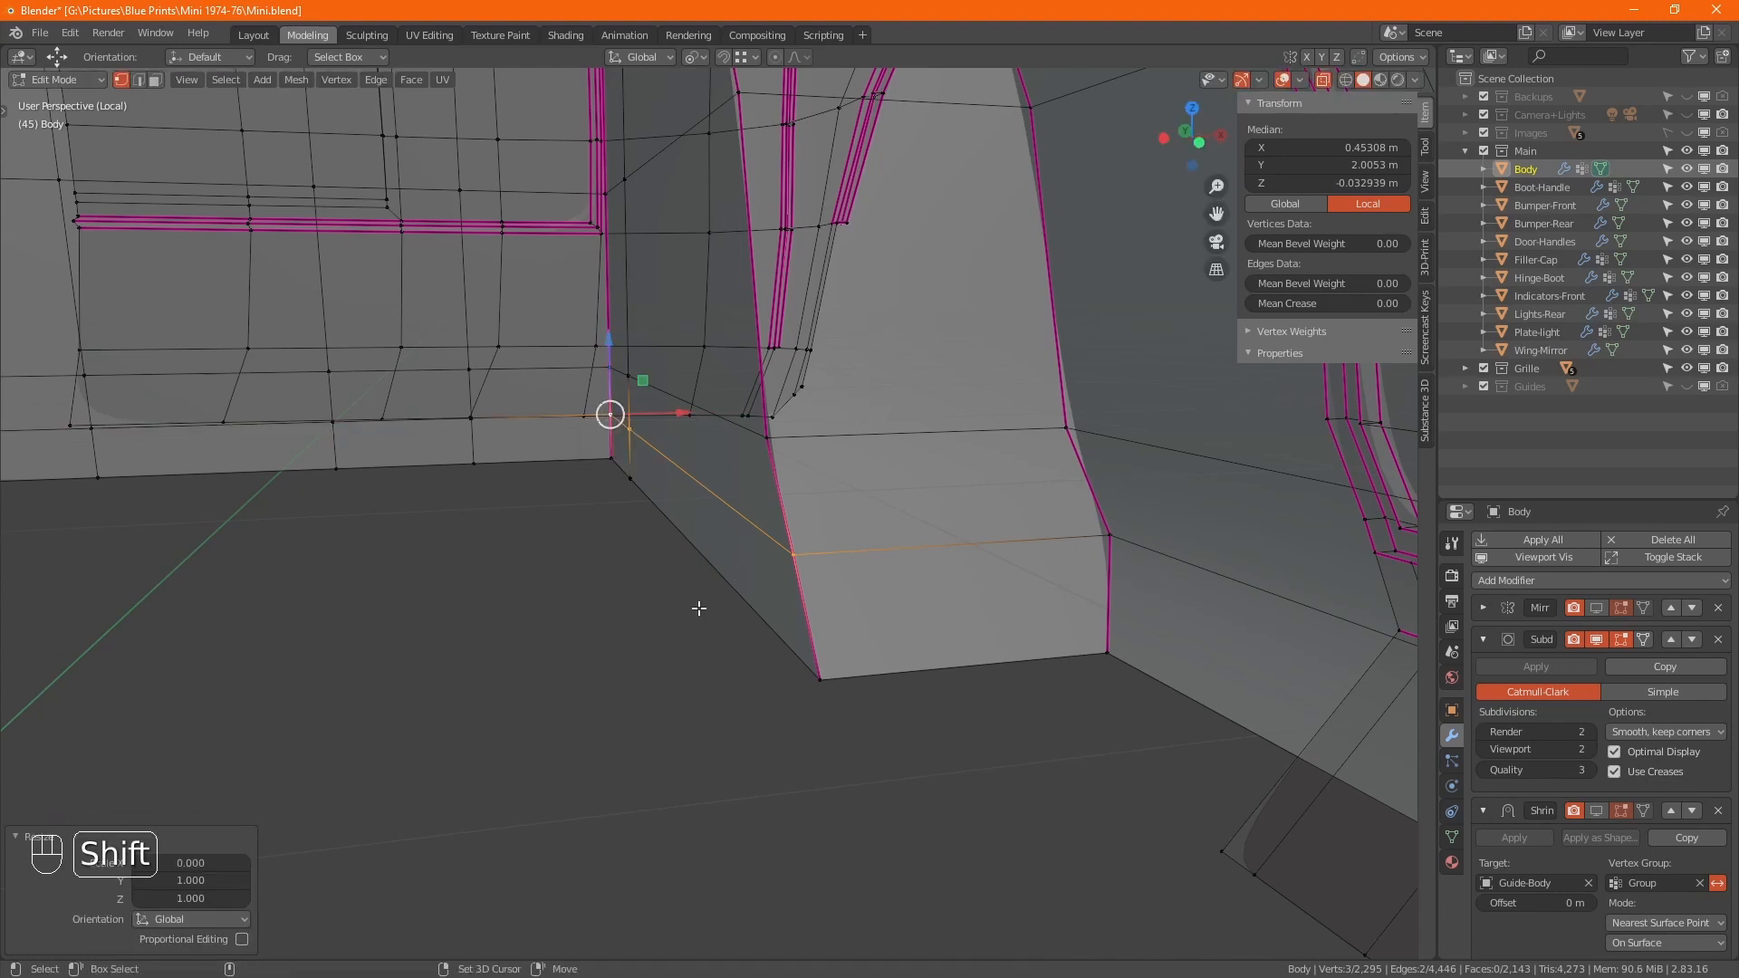
# - Select all vertices of the inner arch wall and scale them to 0 along X, aligned to the top bulkhead corner vertex
pyautogui.keyDown('shift'); pyautogui.click(625, 469); pyautogui.keyUp('shift')
pyautogui.keyDown('ctrl'); pyautogui.click(818, 679); pyautogui.keyUp('ctrl')
pyautogui.moveTo(818, 679); pyautogui.dragTo(734, 406, button='middle')
pyautogui.hotkey('alt', 'z')
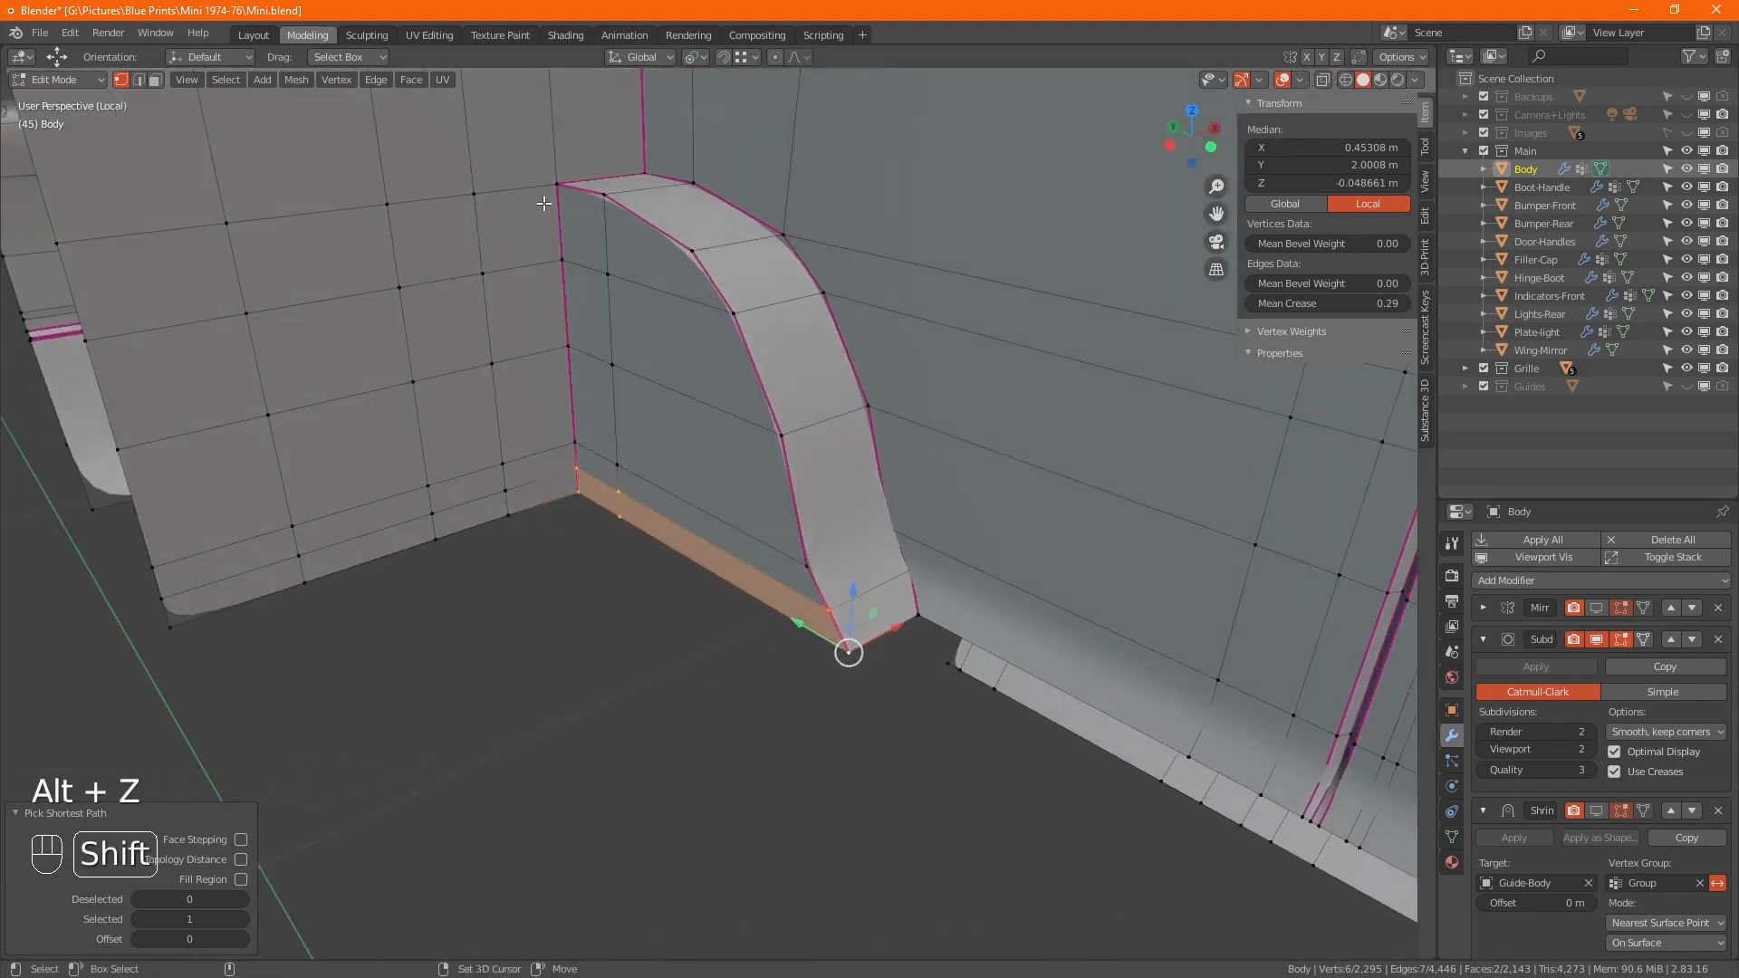
pyautogui.keyDown('shift'); pyautogui.moveTo(528, 145); pyautogui.dragTo(652, 482); pyautogui.keyUp('shift')
pyautogui.keyDown('shift'); pyautogui.moveTo(677, 242); pyautogui.dragTo(817, 572); pyautogui.keyUp('shift')
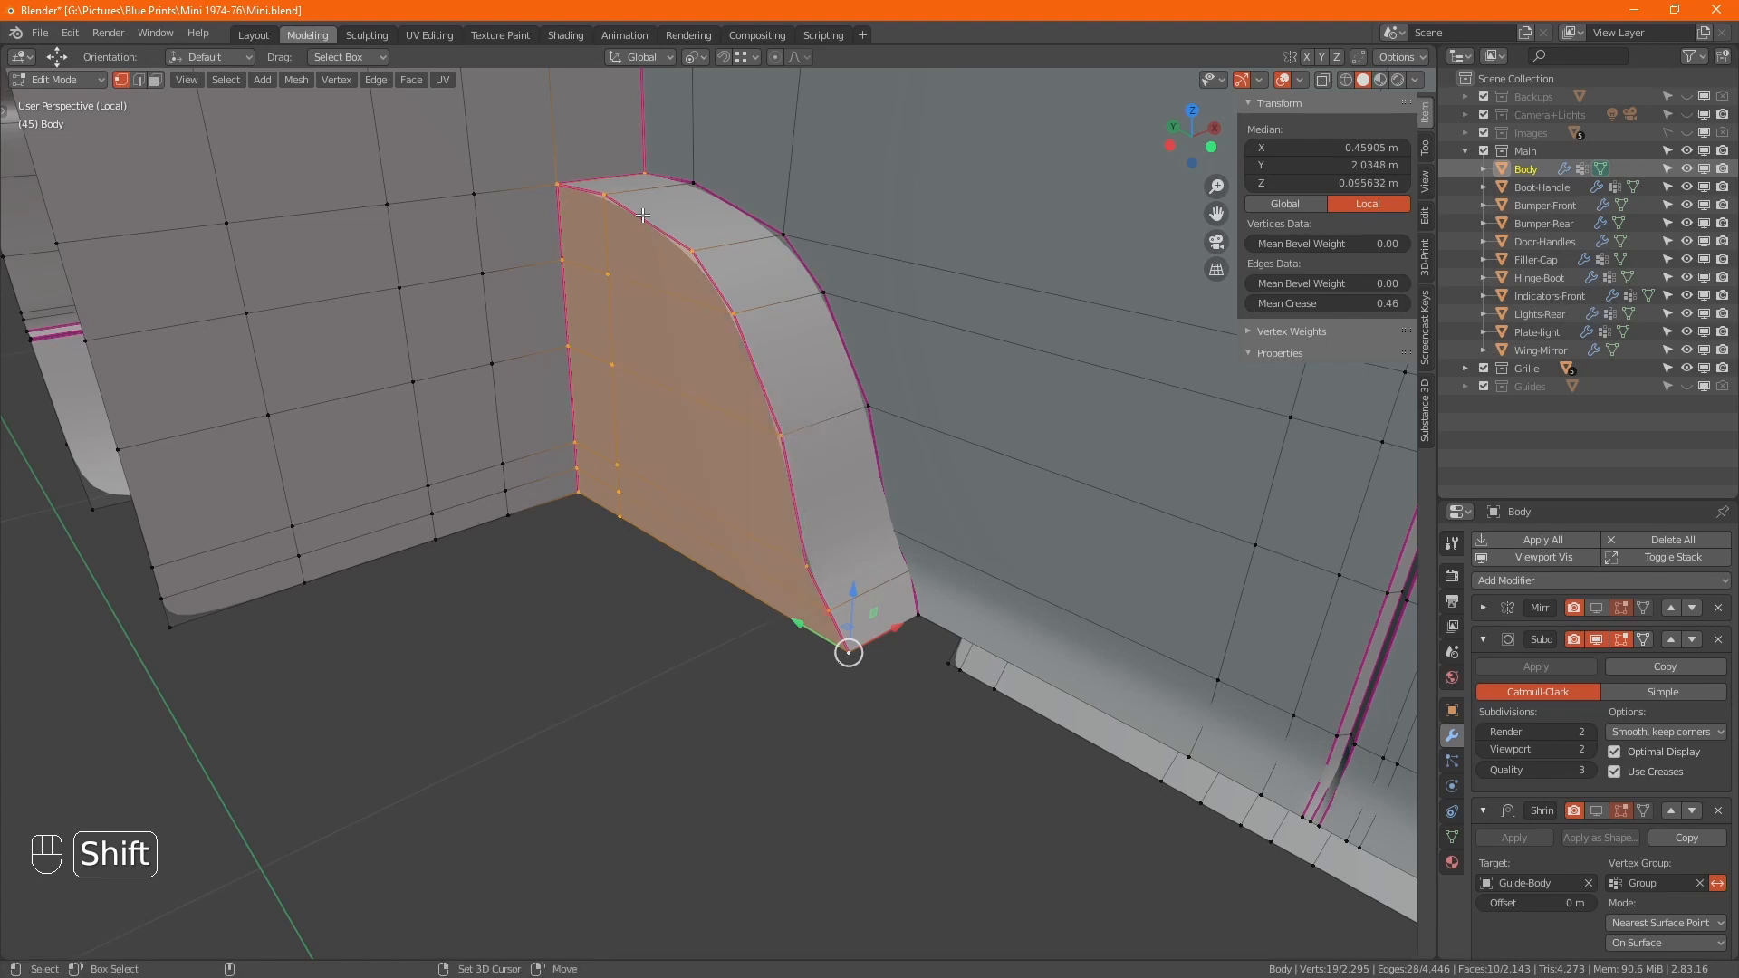
pyautogui.keyDown('shift'); pyautogui.click(559, 183); pyautogui.keyUp('shift')
pyautogui.keyDown('alt'); pyautogui.moveTo(680, 466); pyautogui.dragTo(837, 609, button='middle'); pyautogui.keyUp('alt')
pyautogui.press('s')
pyautogui.press('x')
pyautogui.press('KP_0')
pyautogui.press('KP_Enter')
# - Delete the side face above the arch and the adjoining triangular face at the arch strip's bulkhead end
pyautogui.keyDown('alt'); pyautogui.moveTo(989, 589); pyautogui.dragTo(675, 505, button='middle'); pyautogui.keyUp('alt')
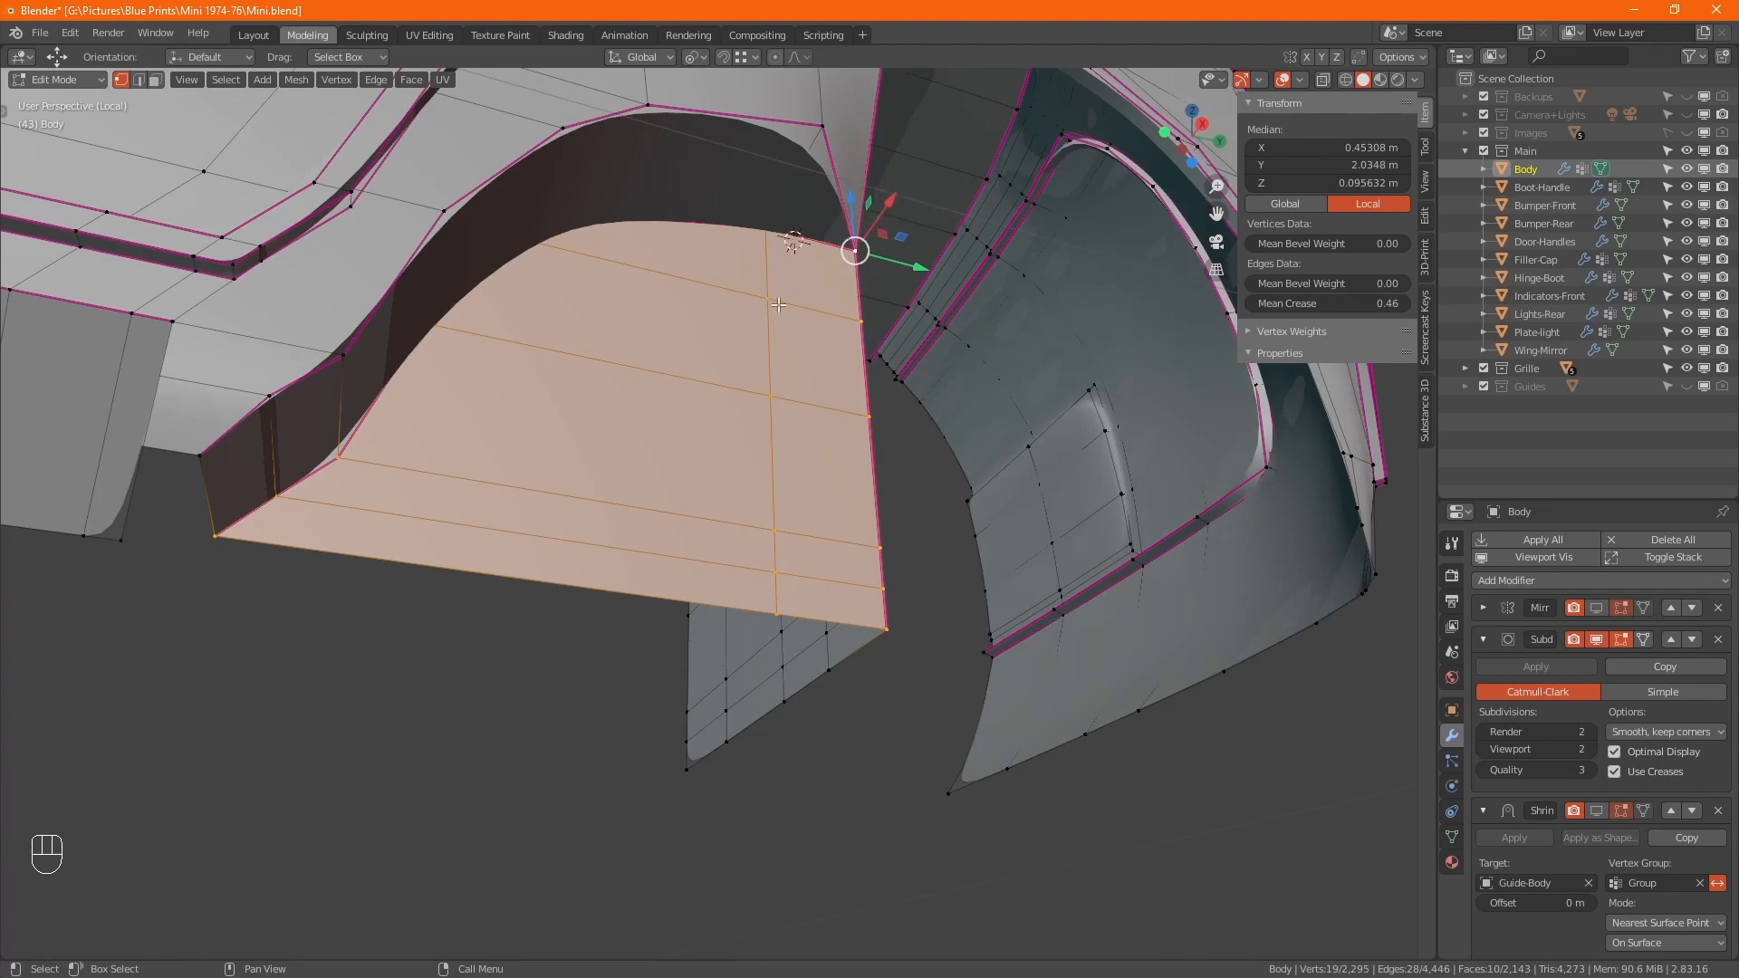
pyautogui.scroll(-2, 785, 394)
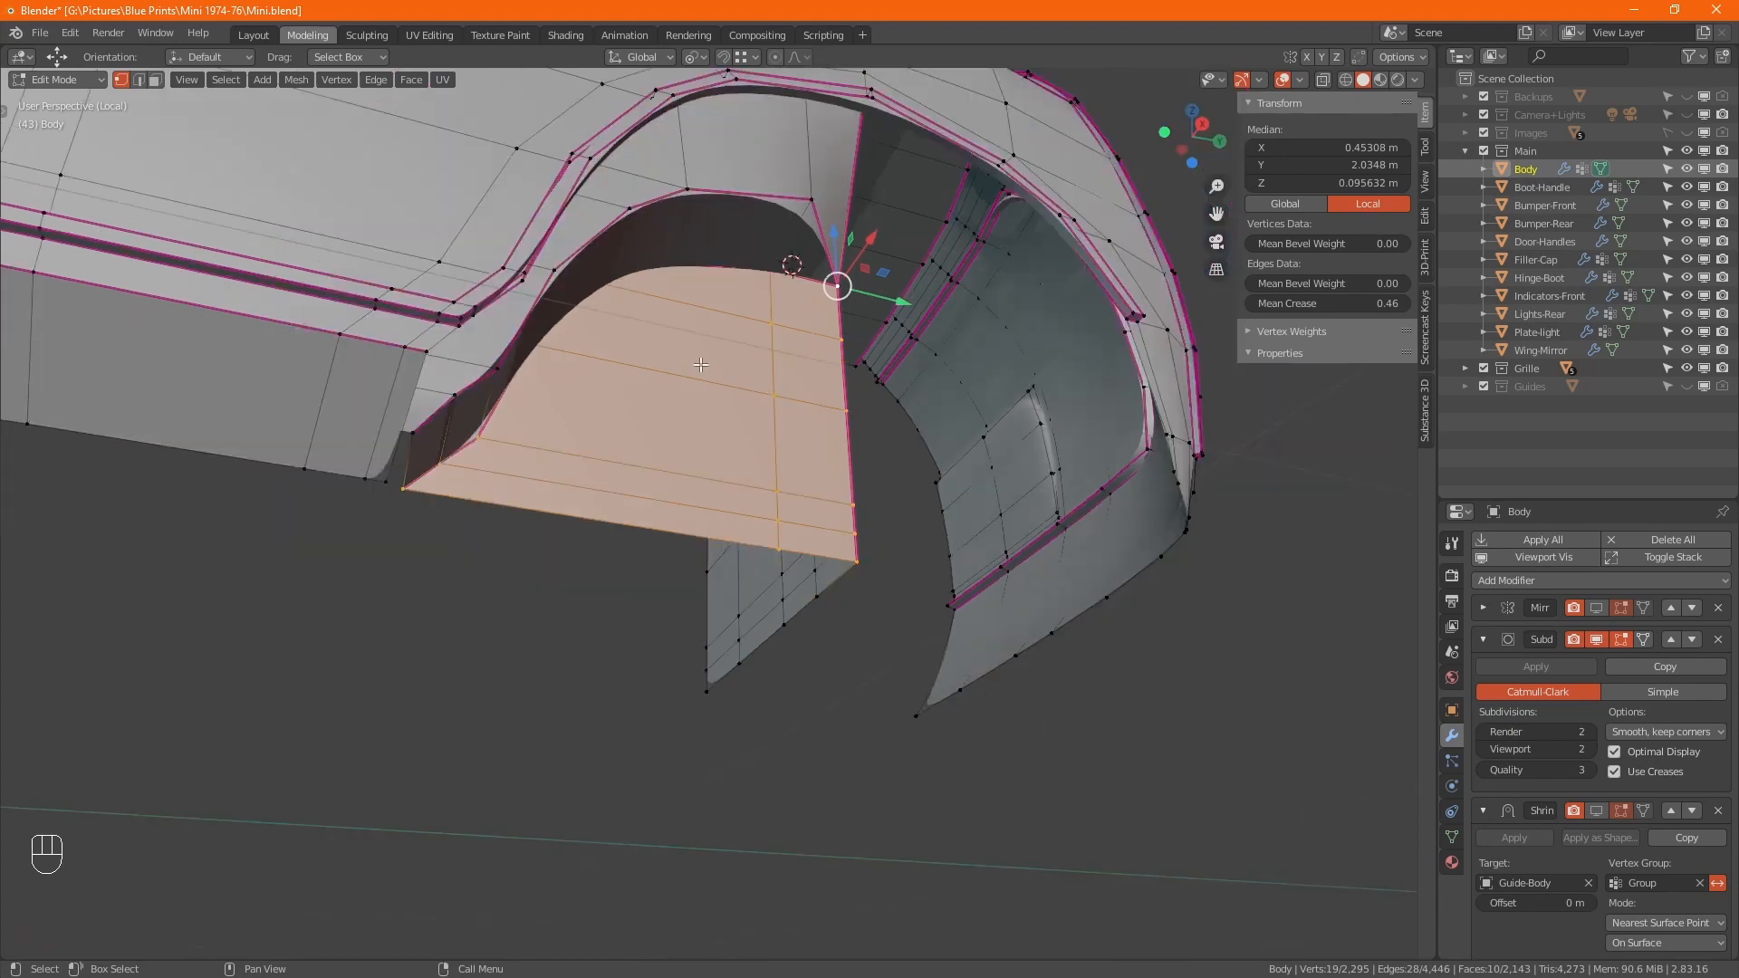
pyautogui.press('alt')
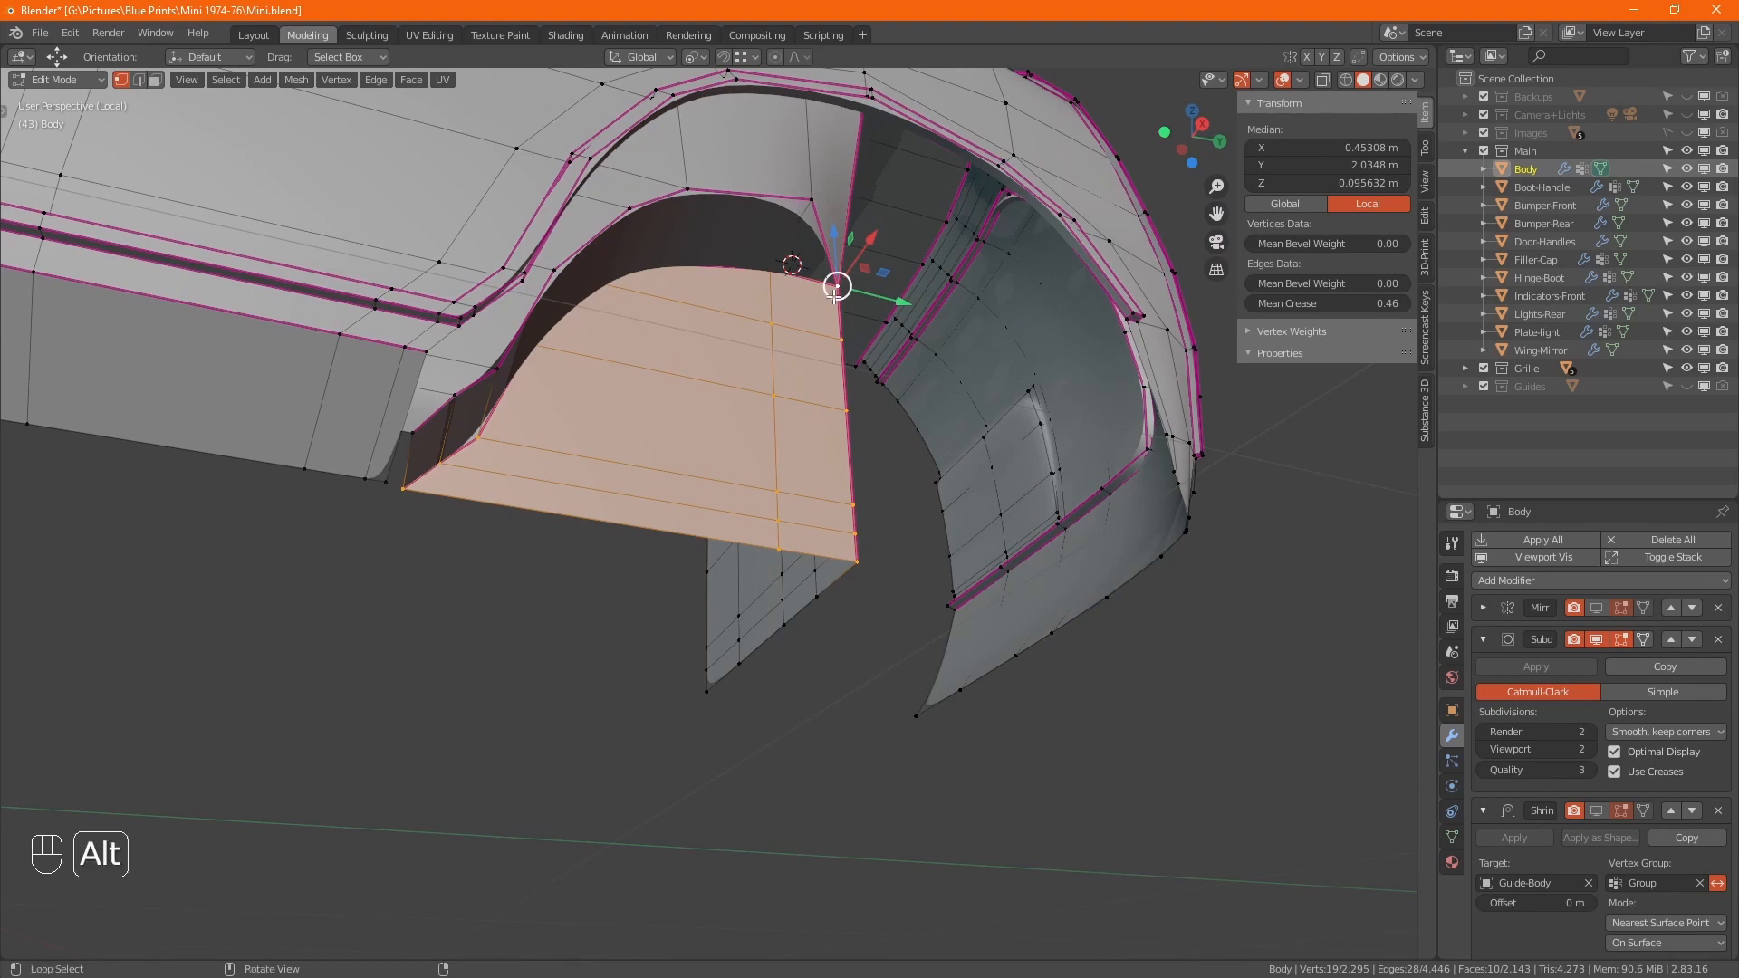
pyautogui.keyDown('alt'); pyautogui.moveTo(777, 180); pyautogui.dragTo(770, 258, button='middle'); pyautogui.keyUp('alt')
pyautogui.hotkey('alt', 'z')
pyautogui.hotkey('alt', 'z')
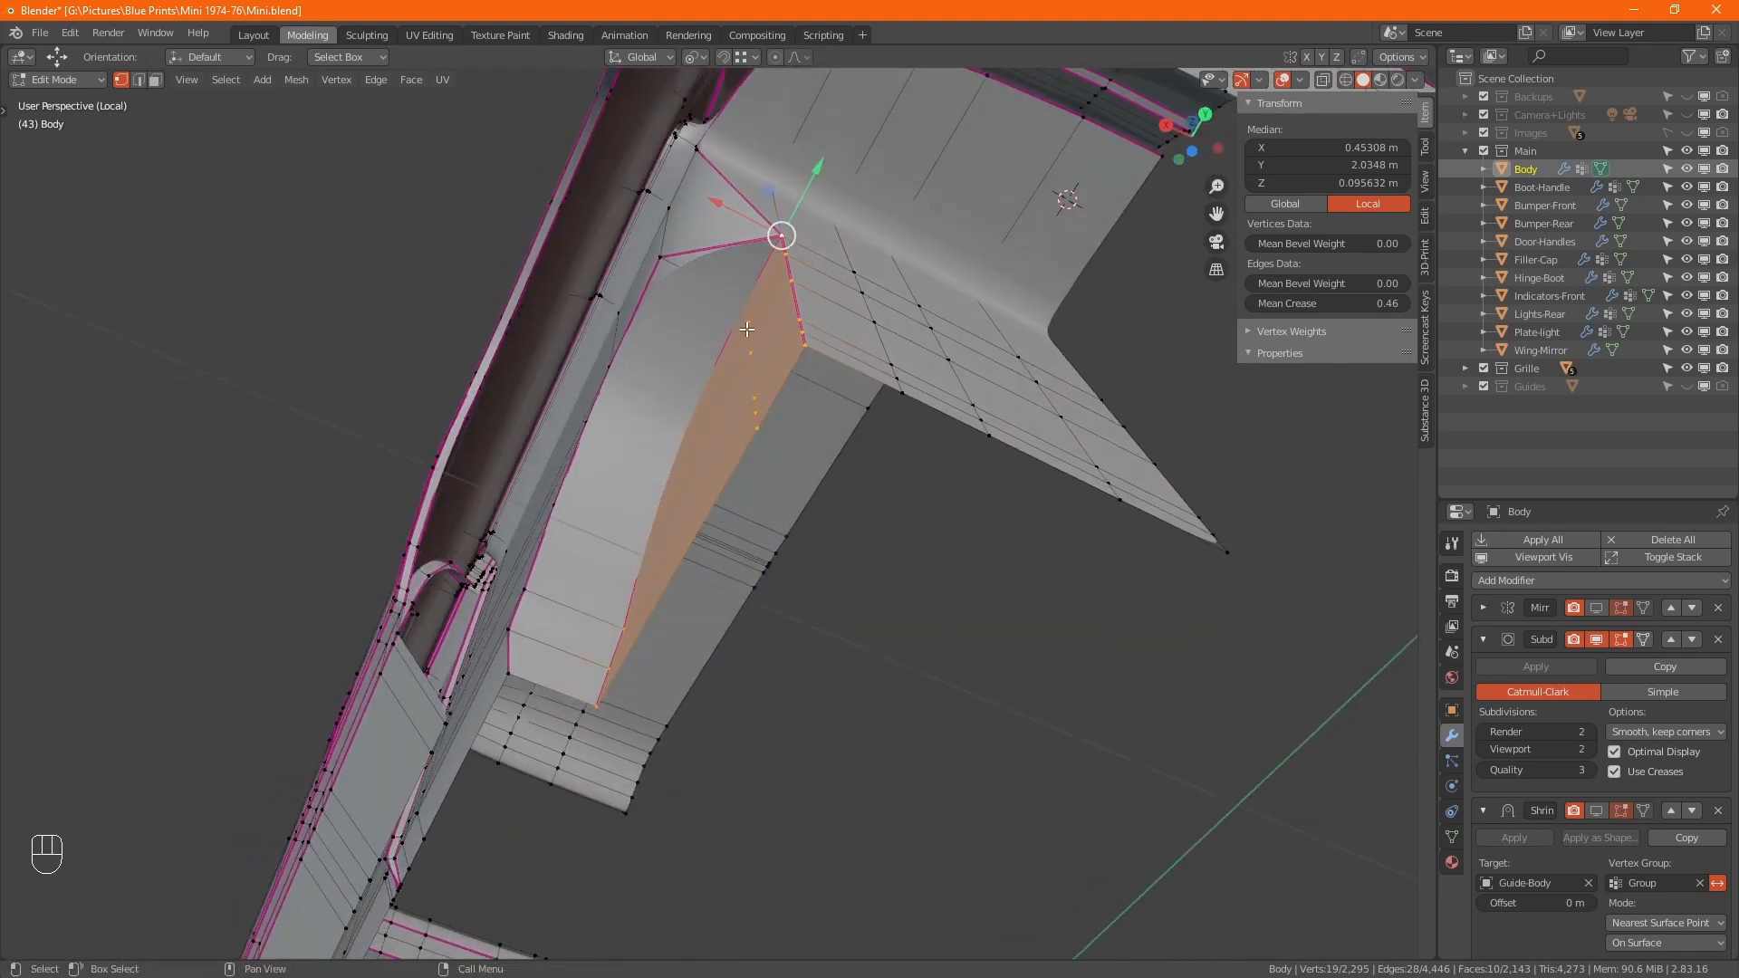
pyautogui.press('3')
pyautogui.press('x')
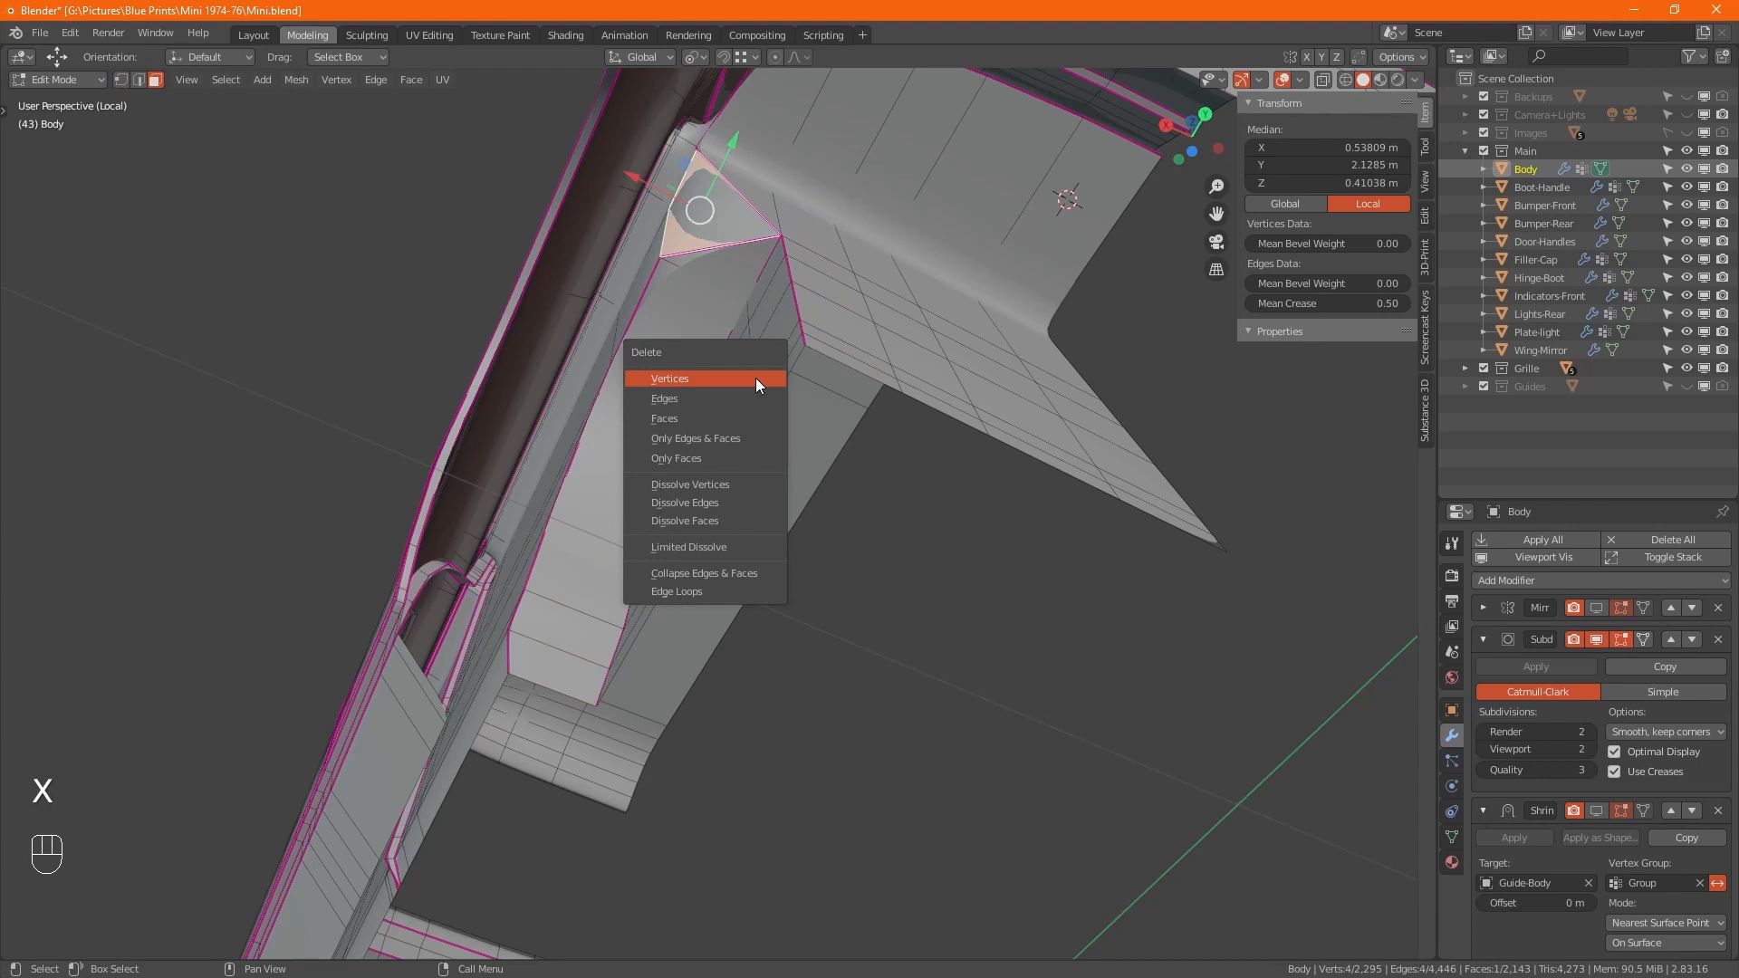
pyautogui.click(756, 378)
pyautogui.click(743, 259)
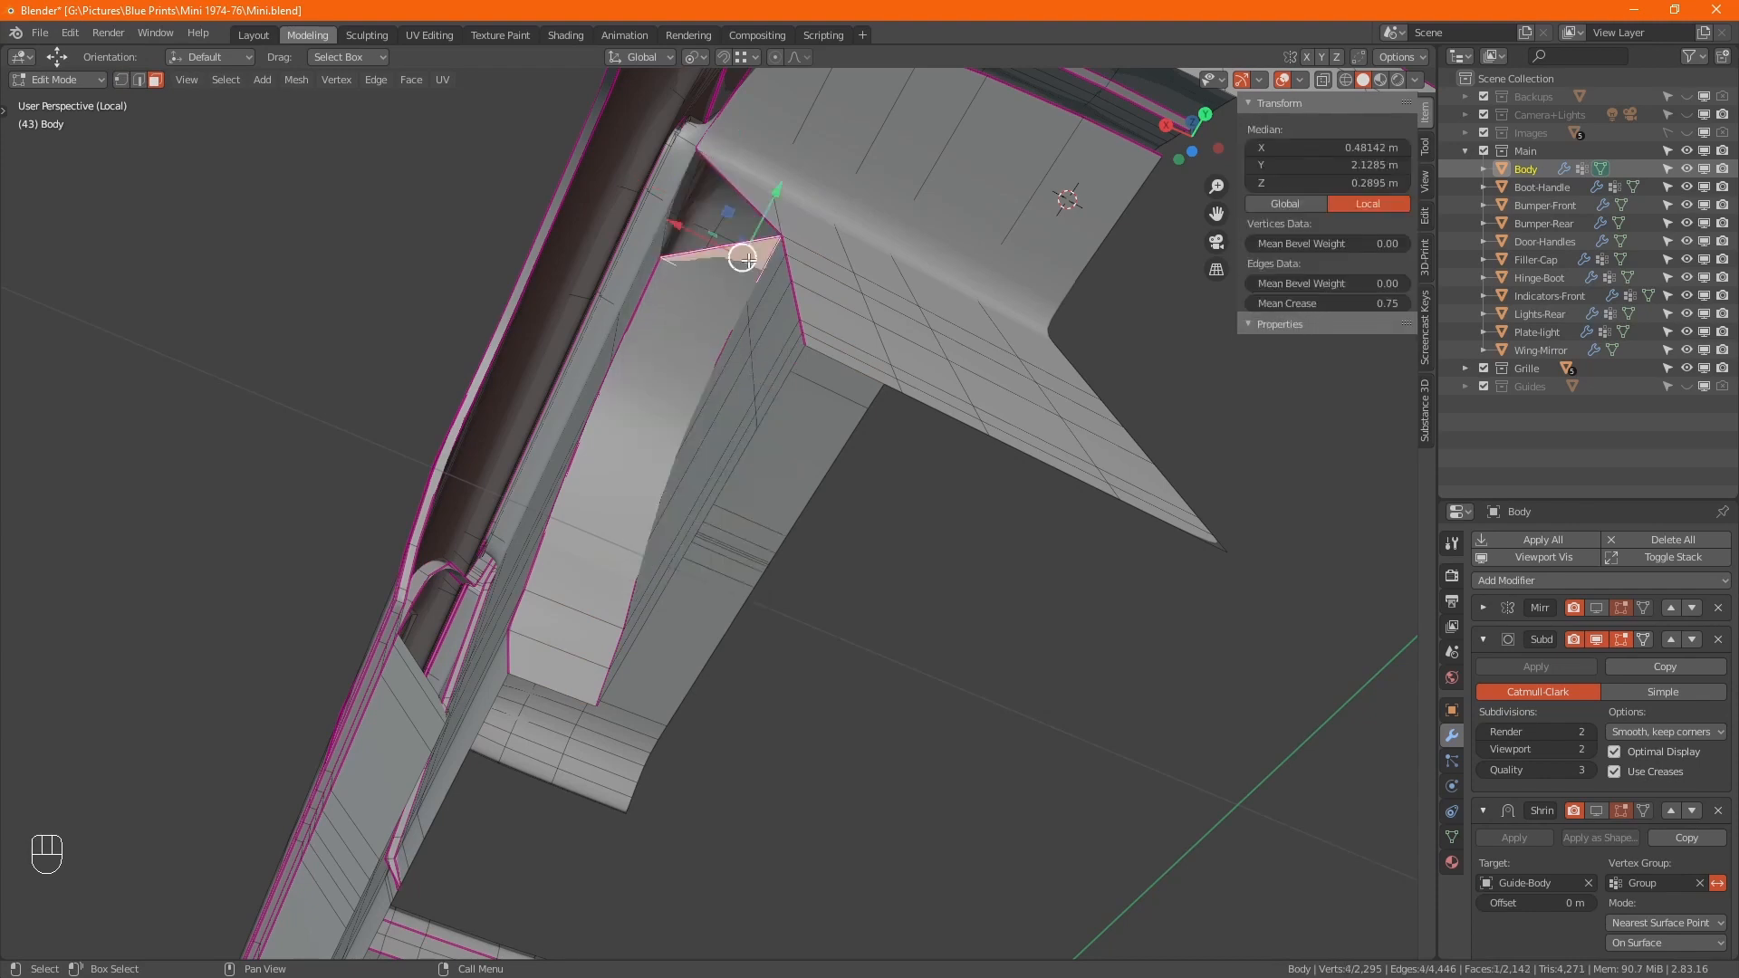
pyautogui.press('x')
pyautogui.click(732, 503)
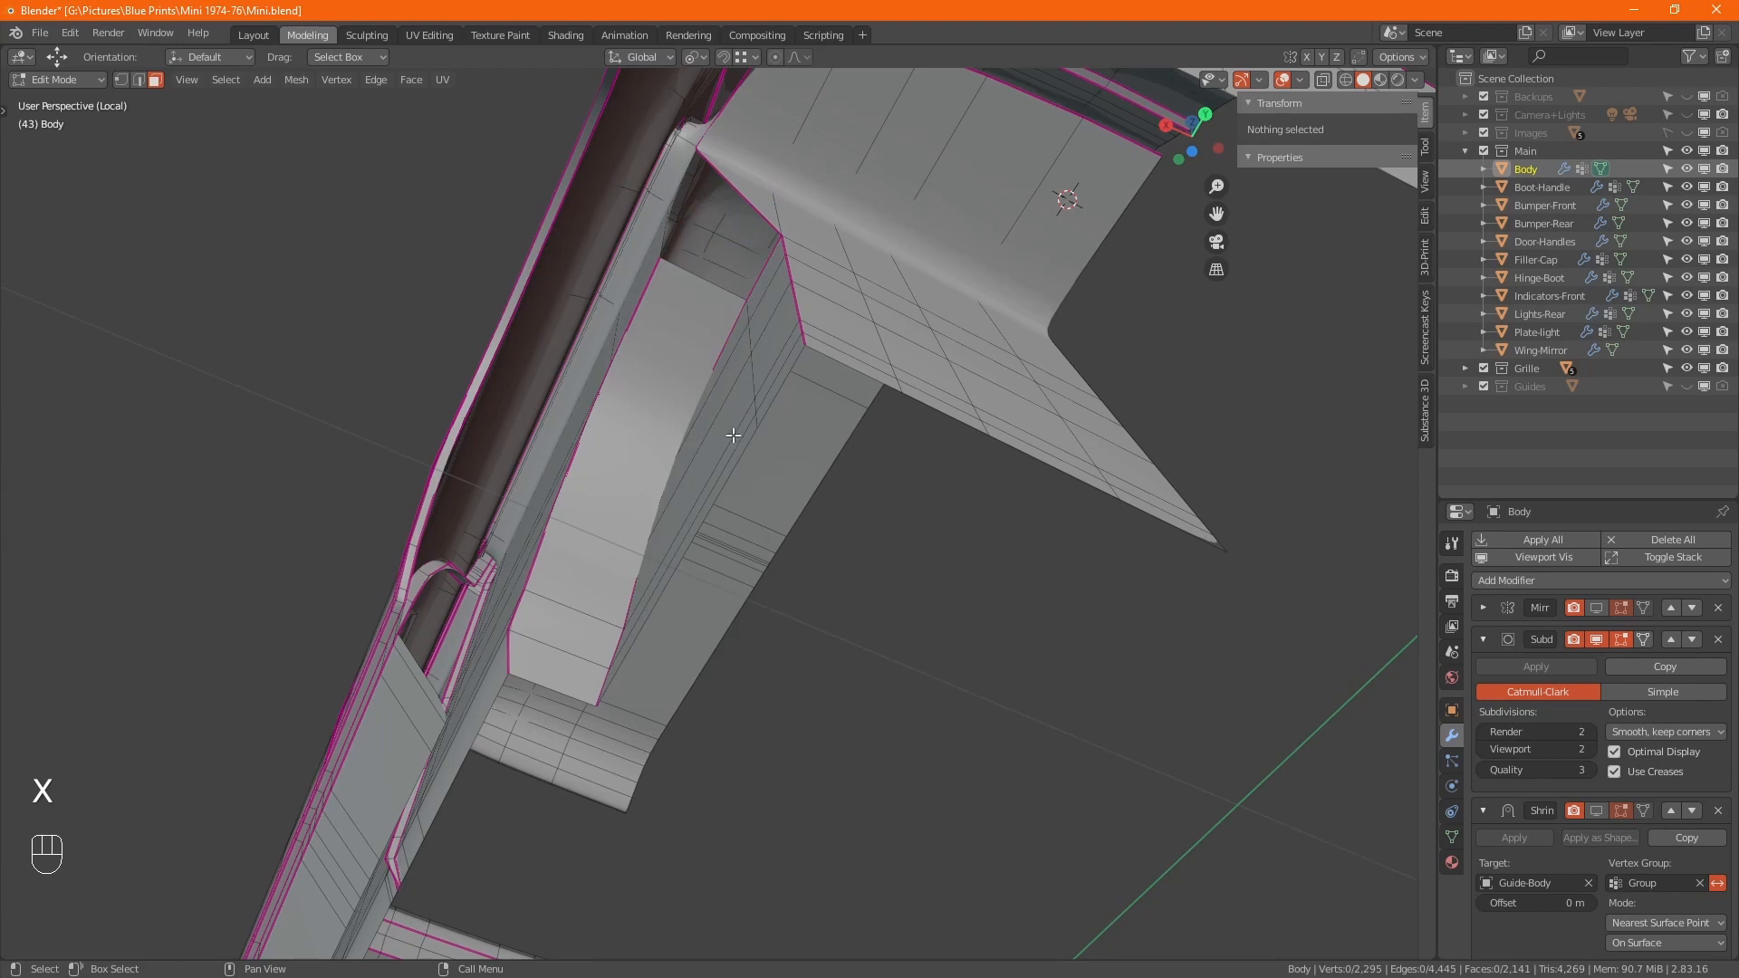
# - Turn off the Subdivision modifier's viewport display and delete the triangular bulkhead face above the arch
pyautogui.moveTo(733, 434); pyautogui.dragTo(805, 571, button='middle')
pyautogui.press('1')
pyautogui.keyDown('alt'); pyautogui.moveTo(797, 526); pyautogui.dragTo(821, 542); pyautogui.keyUp('alt')
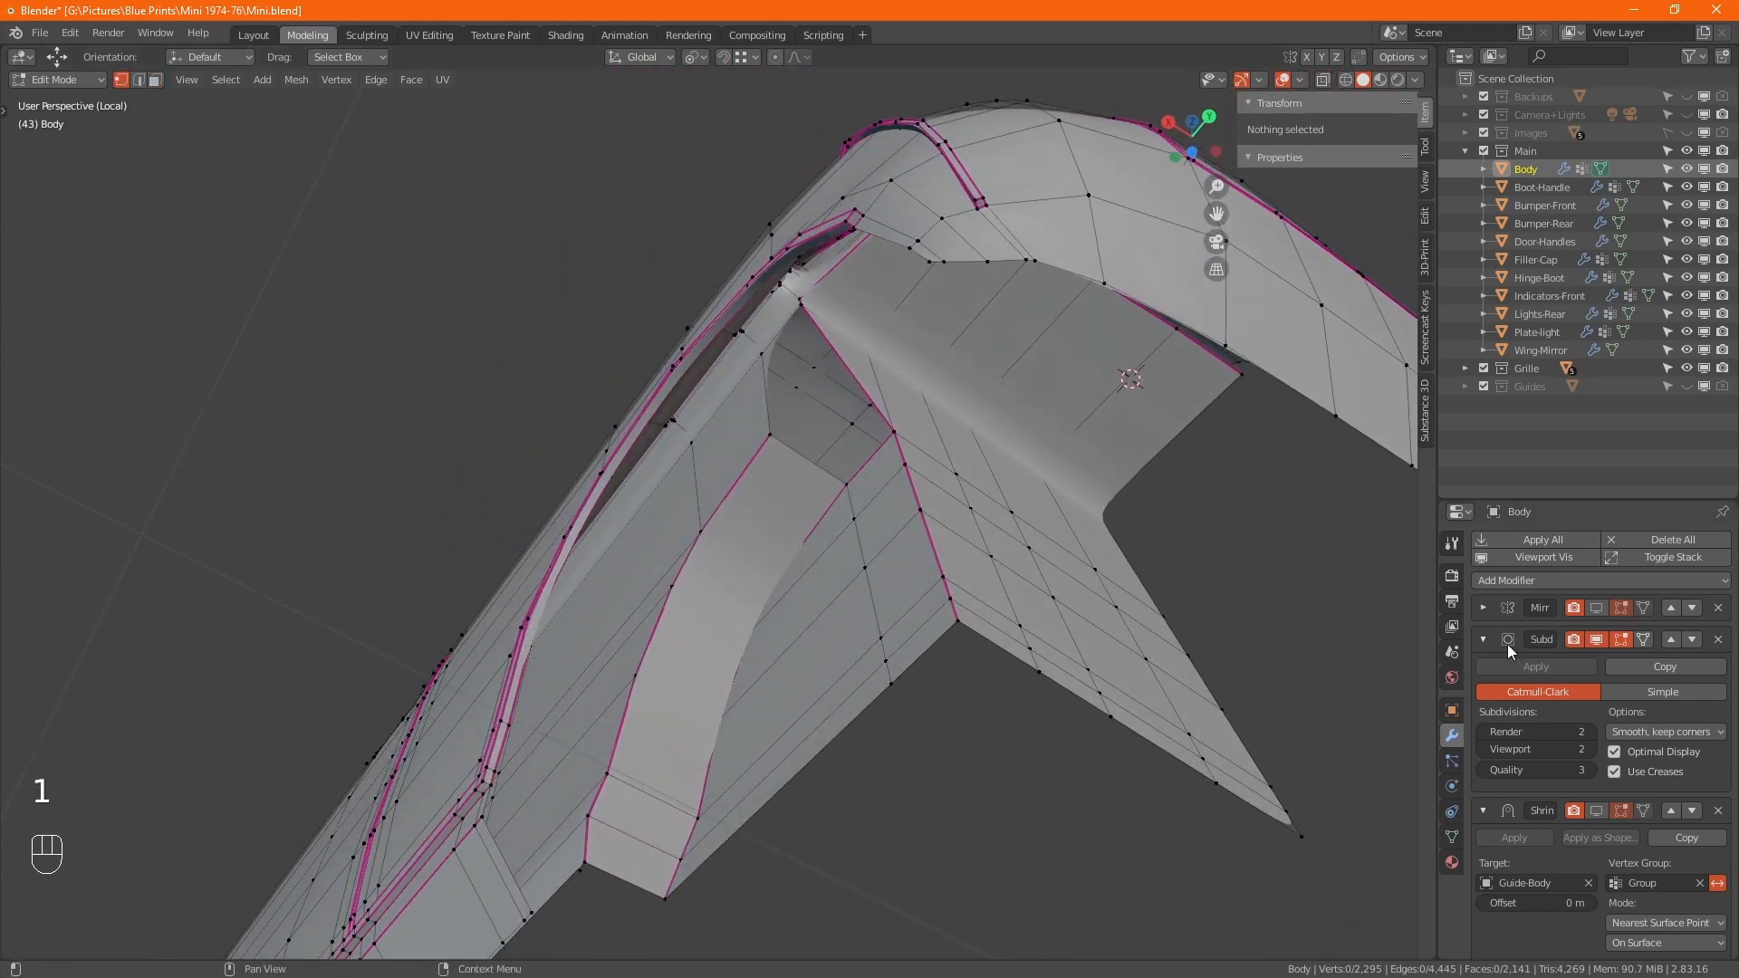
pyautogui.click(1594, 639)
pyautogui.moveTo(829, 444)
pyautogui.keyDown('alt'); pyautogui.mouseDown()
pyautogui.moveTo(758, 416)
pyautogui.moveTo(841, 424)
pyautogui.moveTo(842, 461)
pyautogui.moveTo(842, 416)
pyautogui.mouseUp(); pyautogui.keyUp('alt')
pyautogui.press('3')
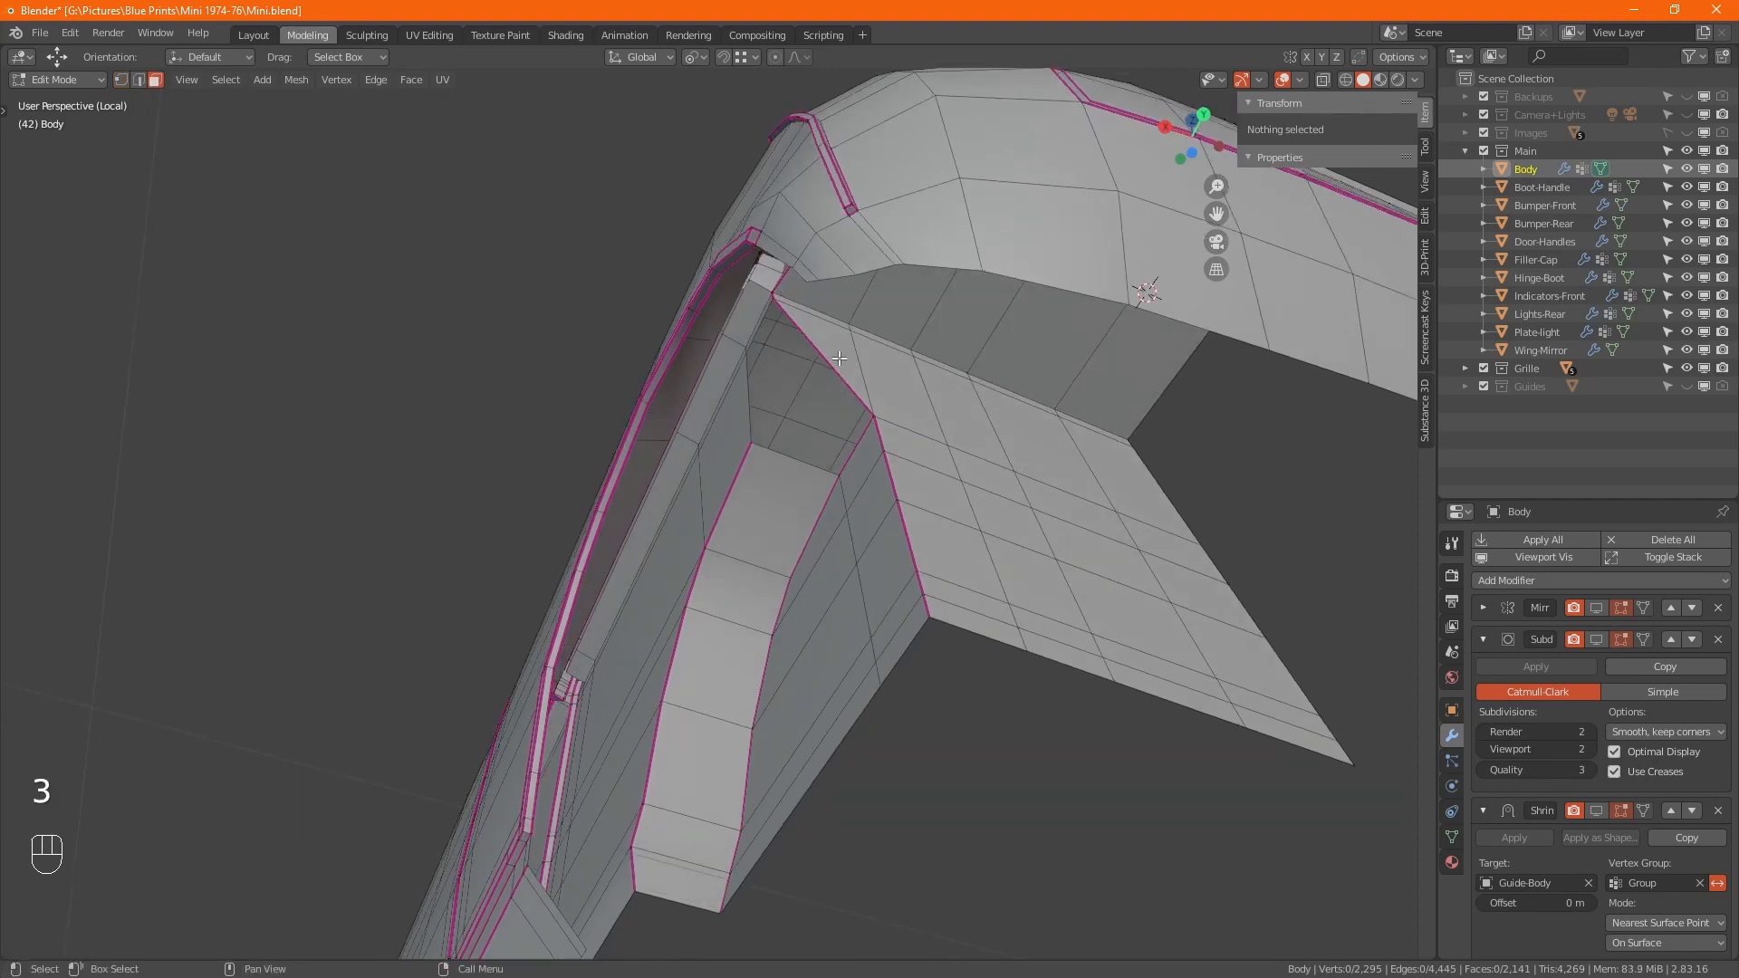
pyautogui.click(837, 355)
pyautogui.press('x')
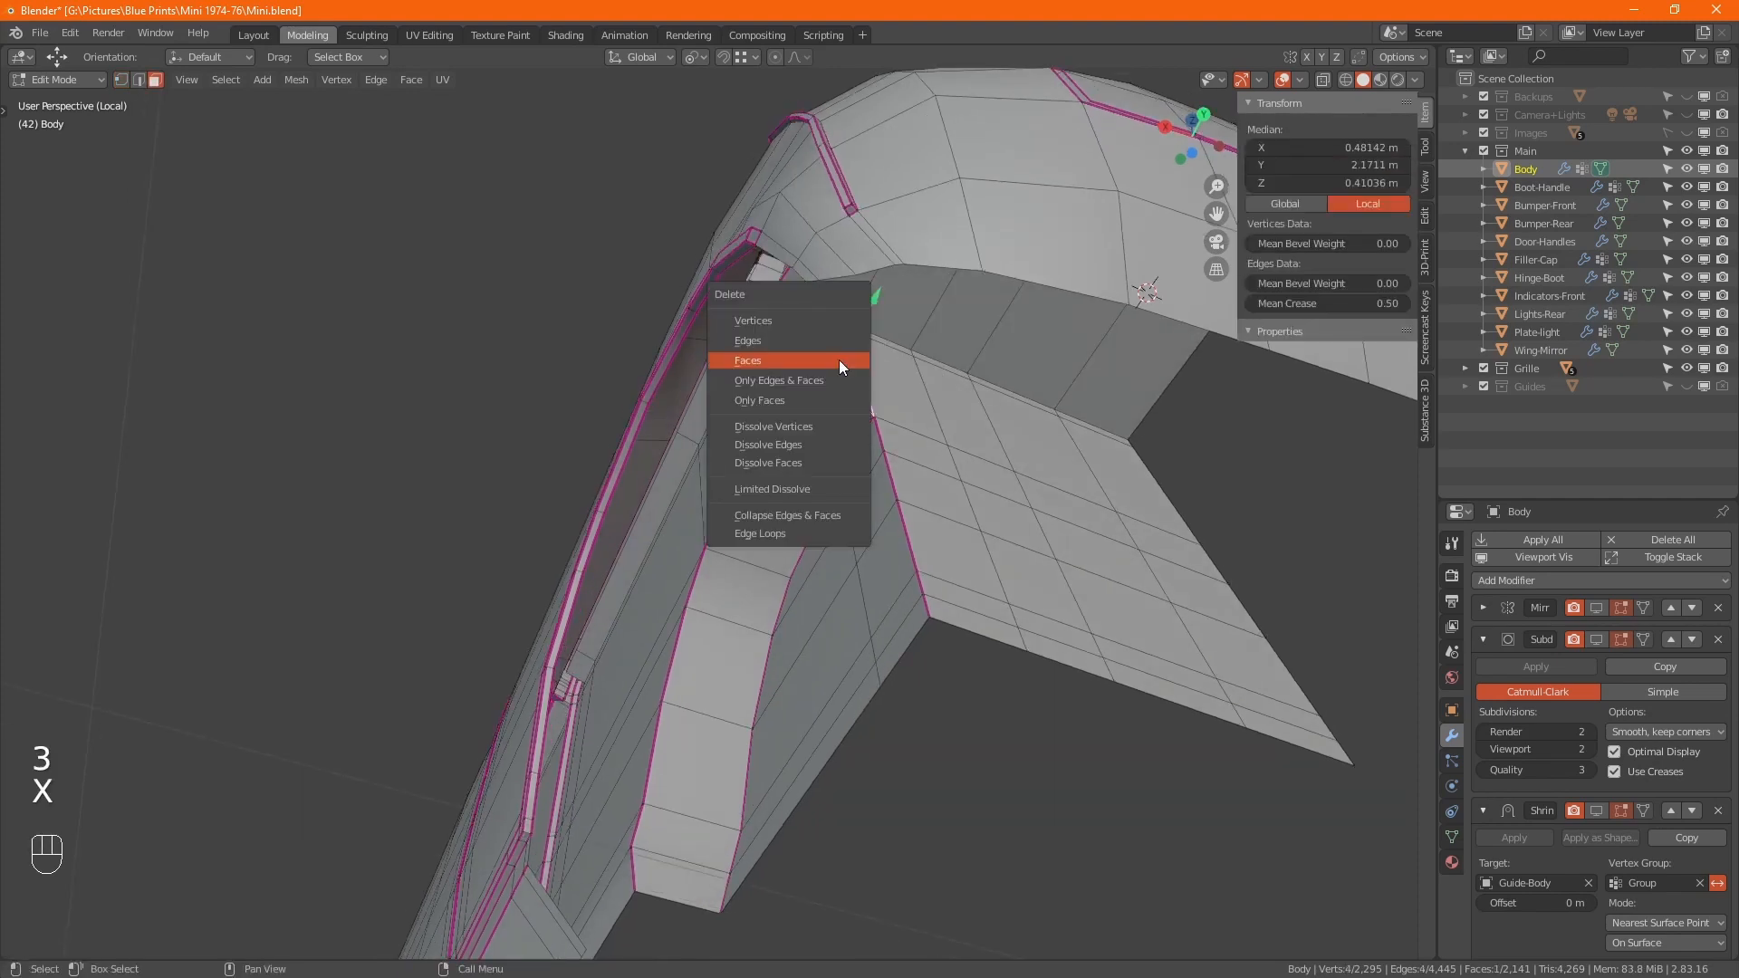
pyautogui.click(838, 360)
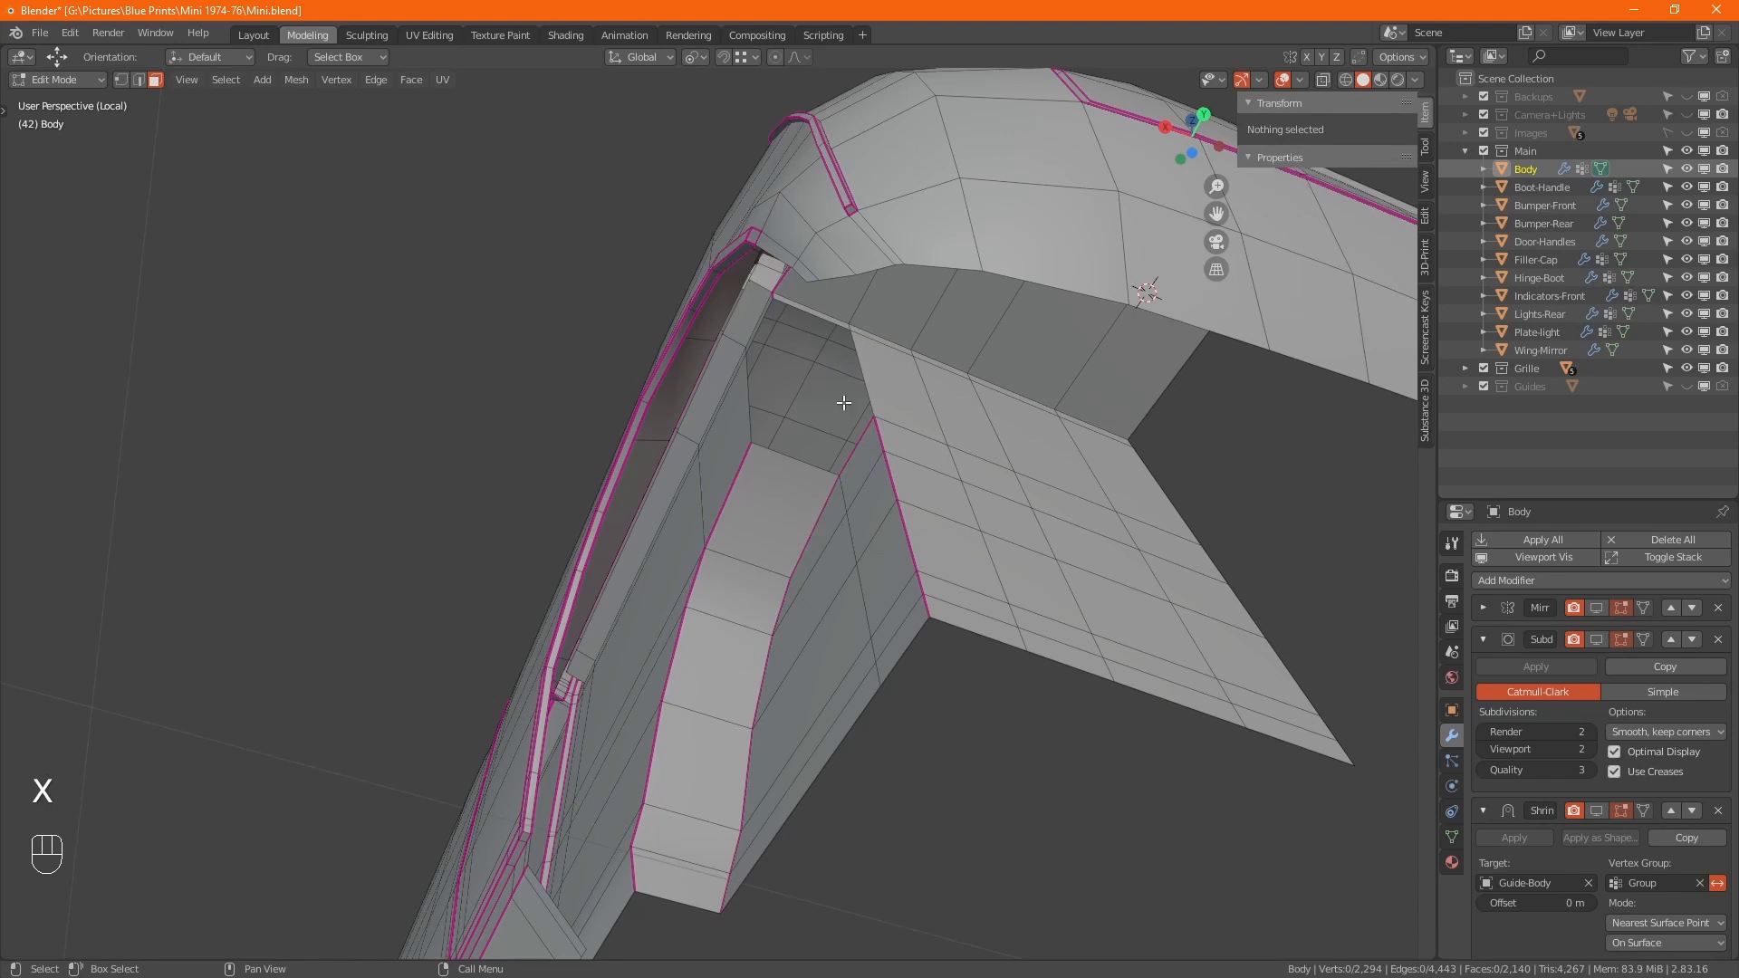
# - Extrude the bulkhead's open edge above the arch about 0.113 m along X, snapping it to the side panel's corner vertex
pyautogui.moveTo(849, 421)
pyautogui.keyDown('alt'); pyautogui.mouseDown(button='middle')
pyautogui.moveTo(946, 421)
pyautogui.moveTo(842, 421)
pyautogui.mouseUp(button='middle'); pyautogui.keyUp('alt')
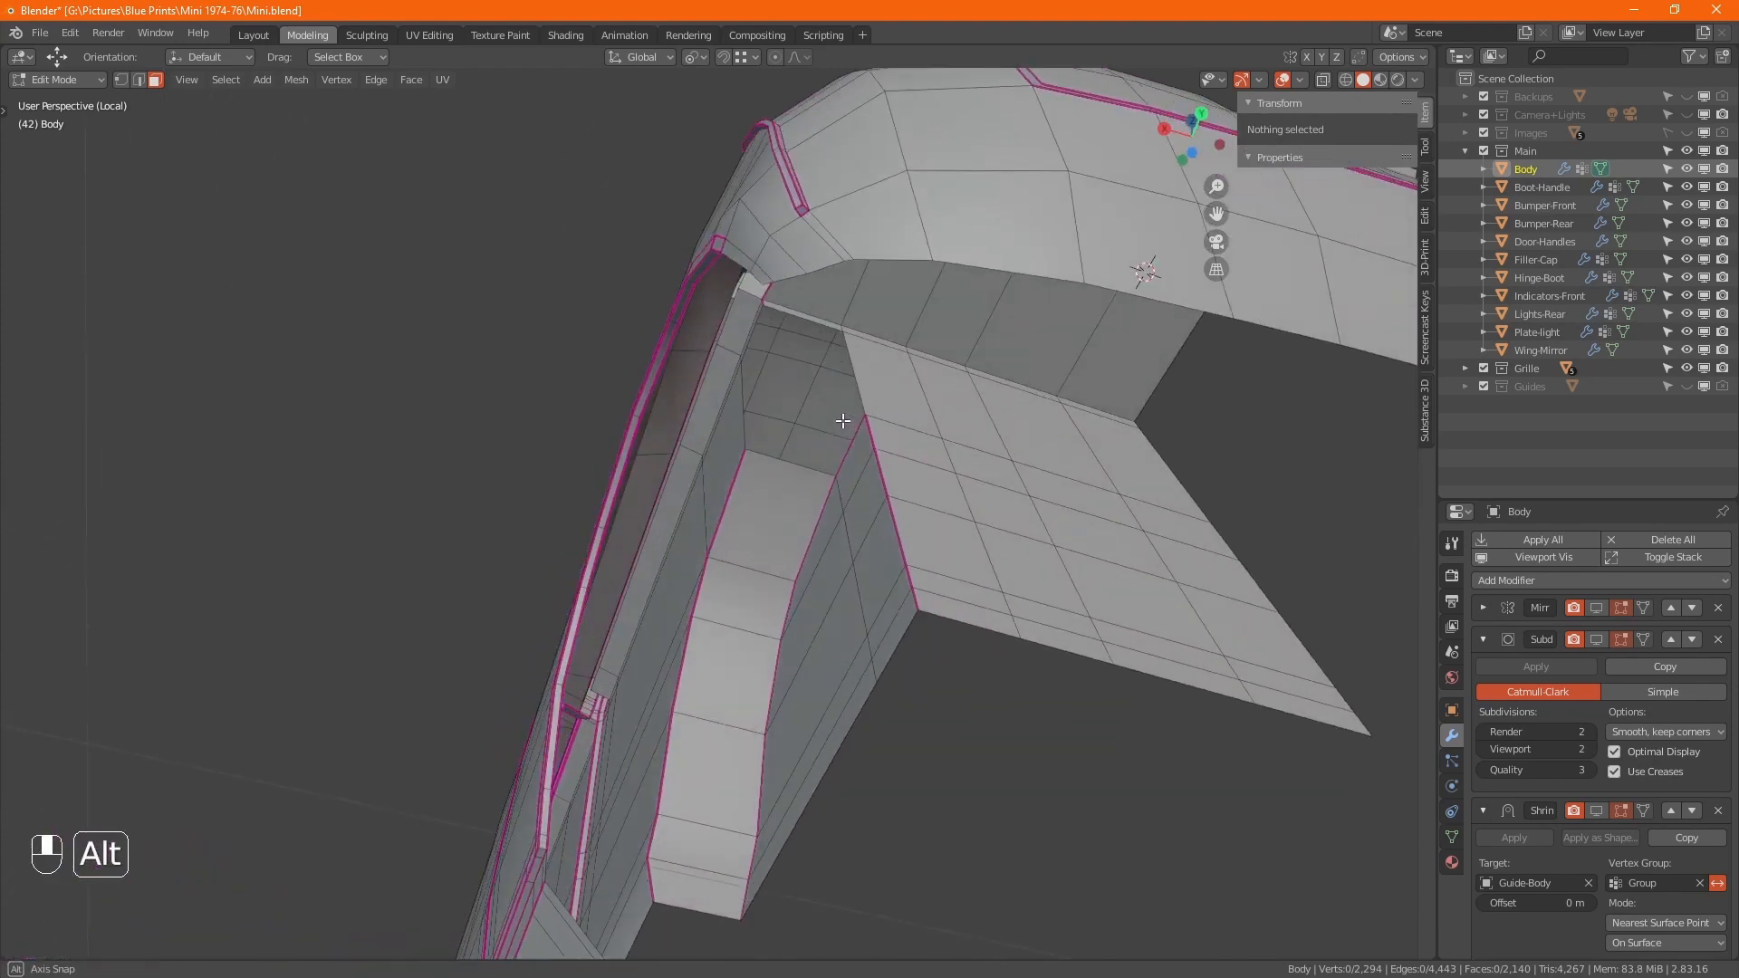
pyautogui.press('2')
pyautogui.click(848, 377)
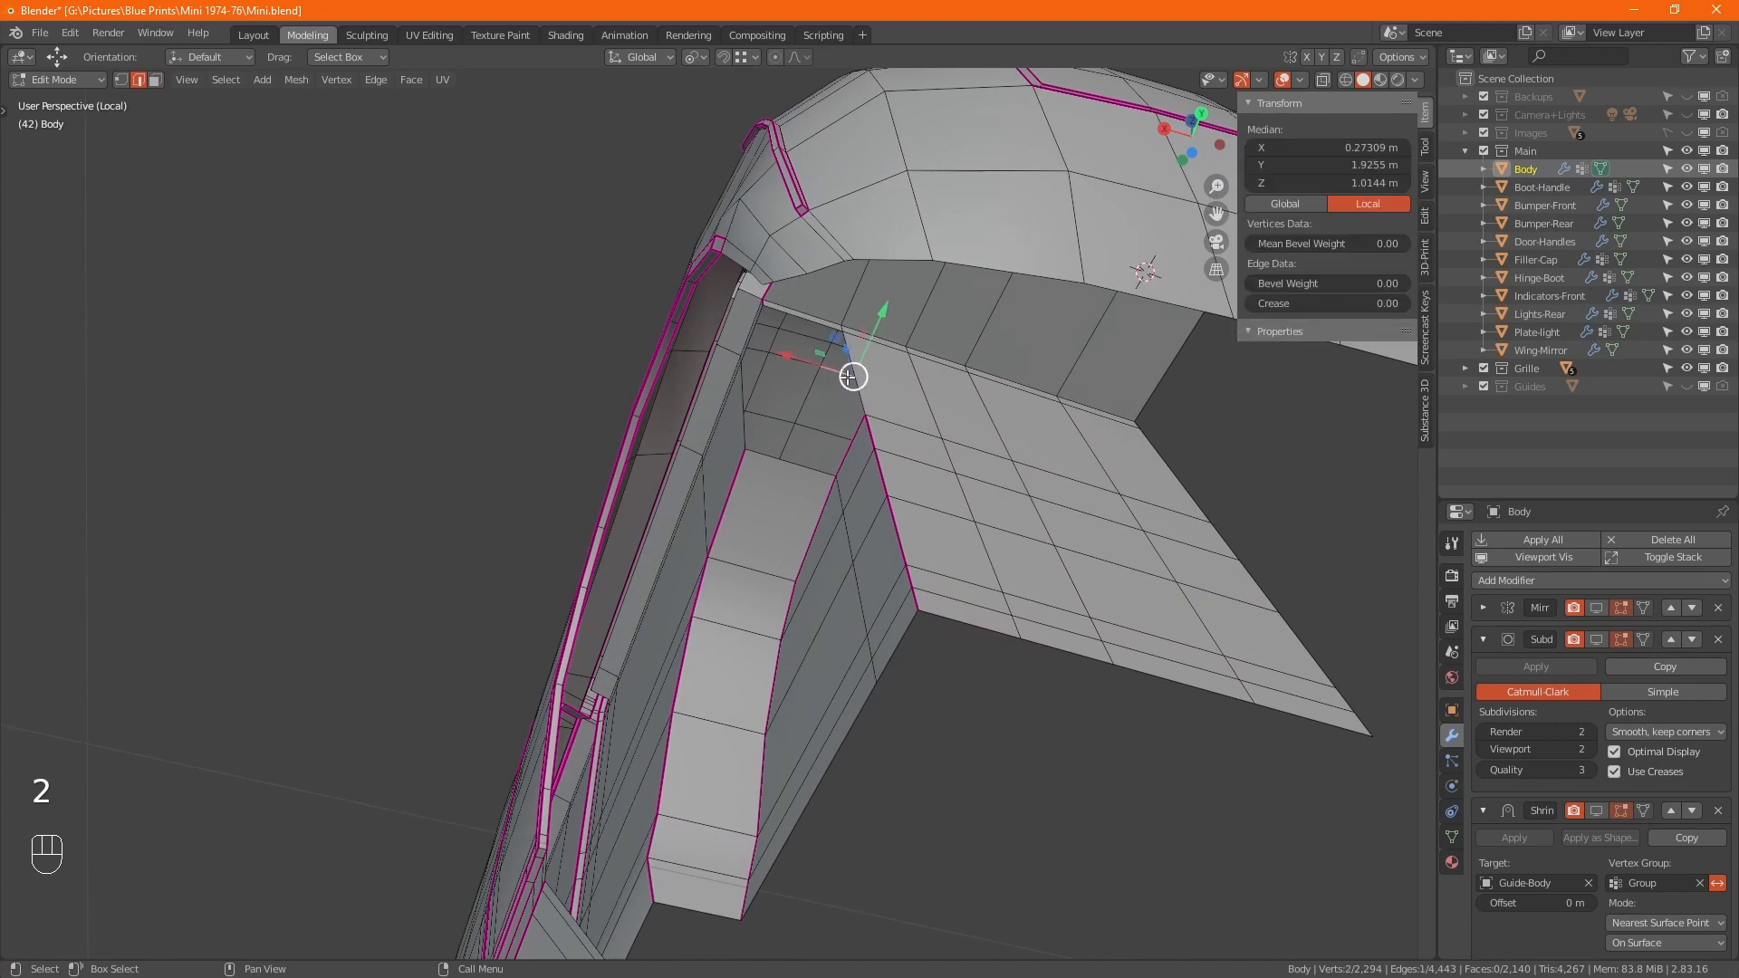
pyautogui.press('1')
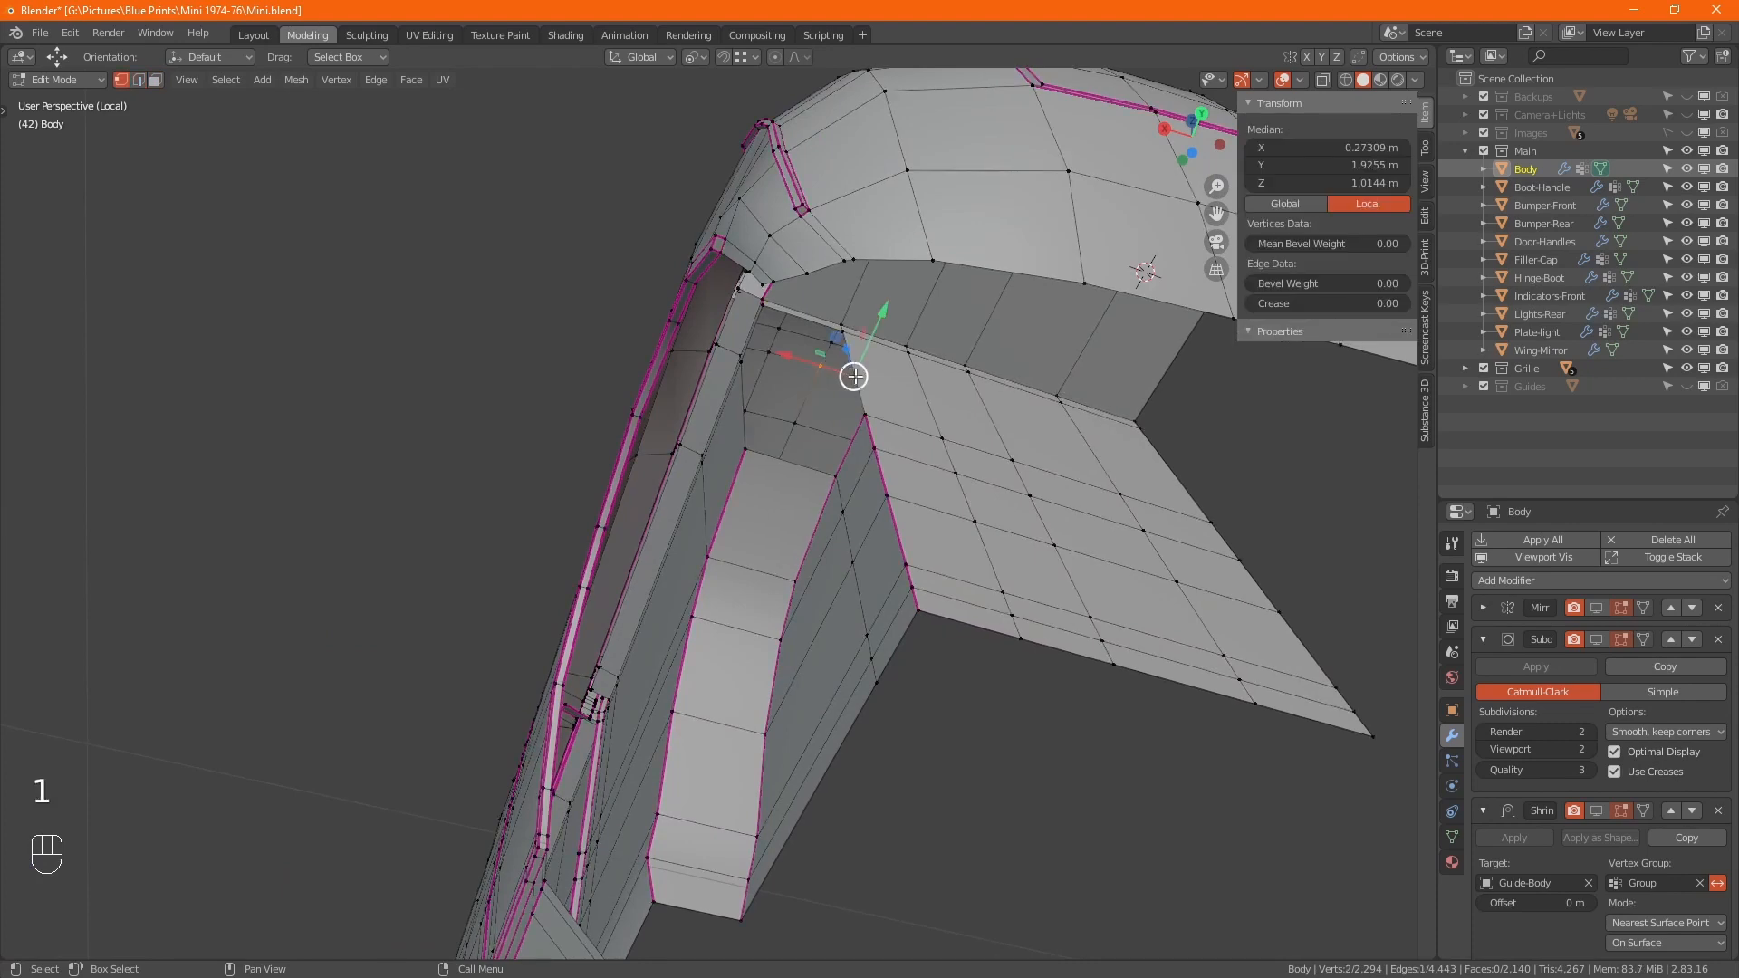
pyautogui.click(863, 414)
pyautogui.keyDown('ctrl'); pyautogui.click(798, 319); pyautogui.keyUp('ctrl')
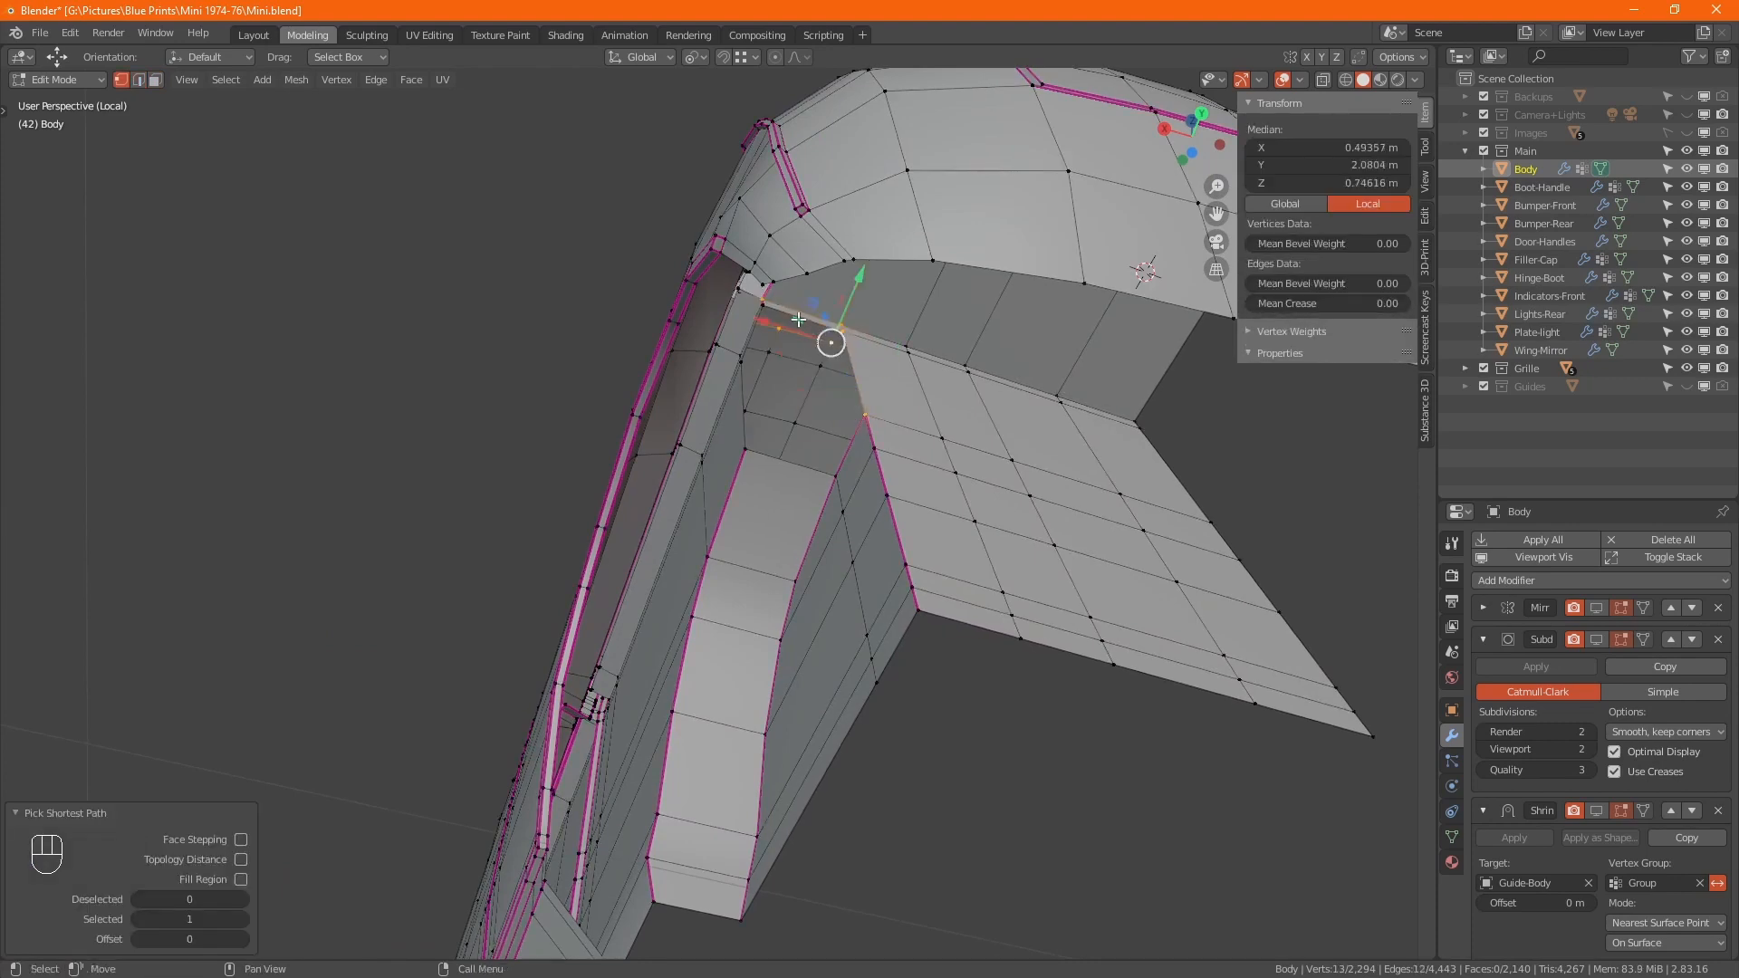
pyautogui.click(865, 416)
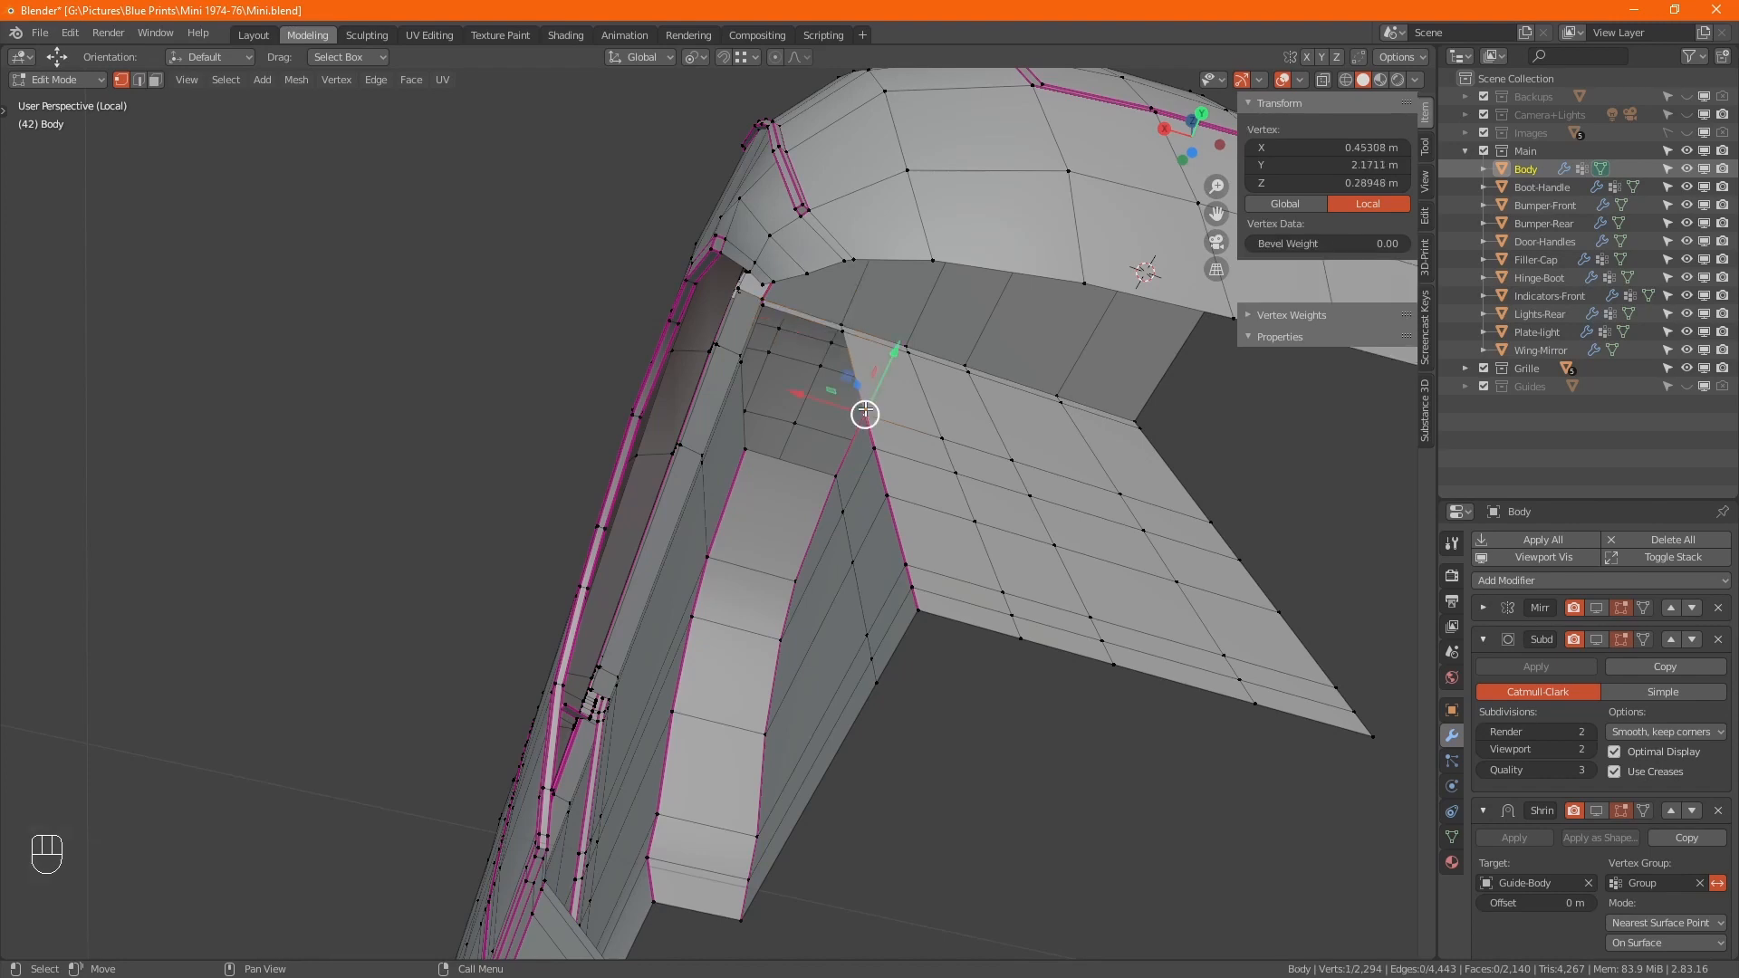
pyautogui.keyDown('ctrl'); pyautogui.click(840, 335); pyautogui.keyUp('ctrl')
pyautogui.keyDown('shift'); pyautogui.moveTo(758, 305); pyautogui.dragTo(819, 385, button='middle'); pyautogui.keyUp('shift')
pyautogui.keyDown('ctrl'); pyautogui.moveTo(819, 385); pyautogui.dragTo(815, 352, button='middle'); pyautogui.keyUp('ctrl')
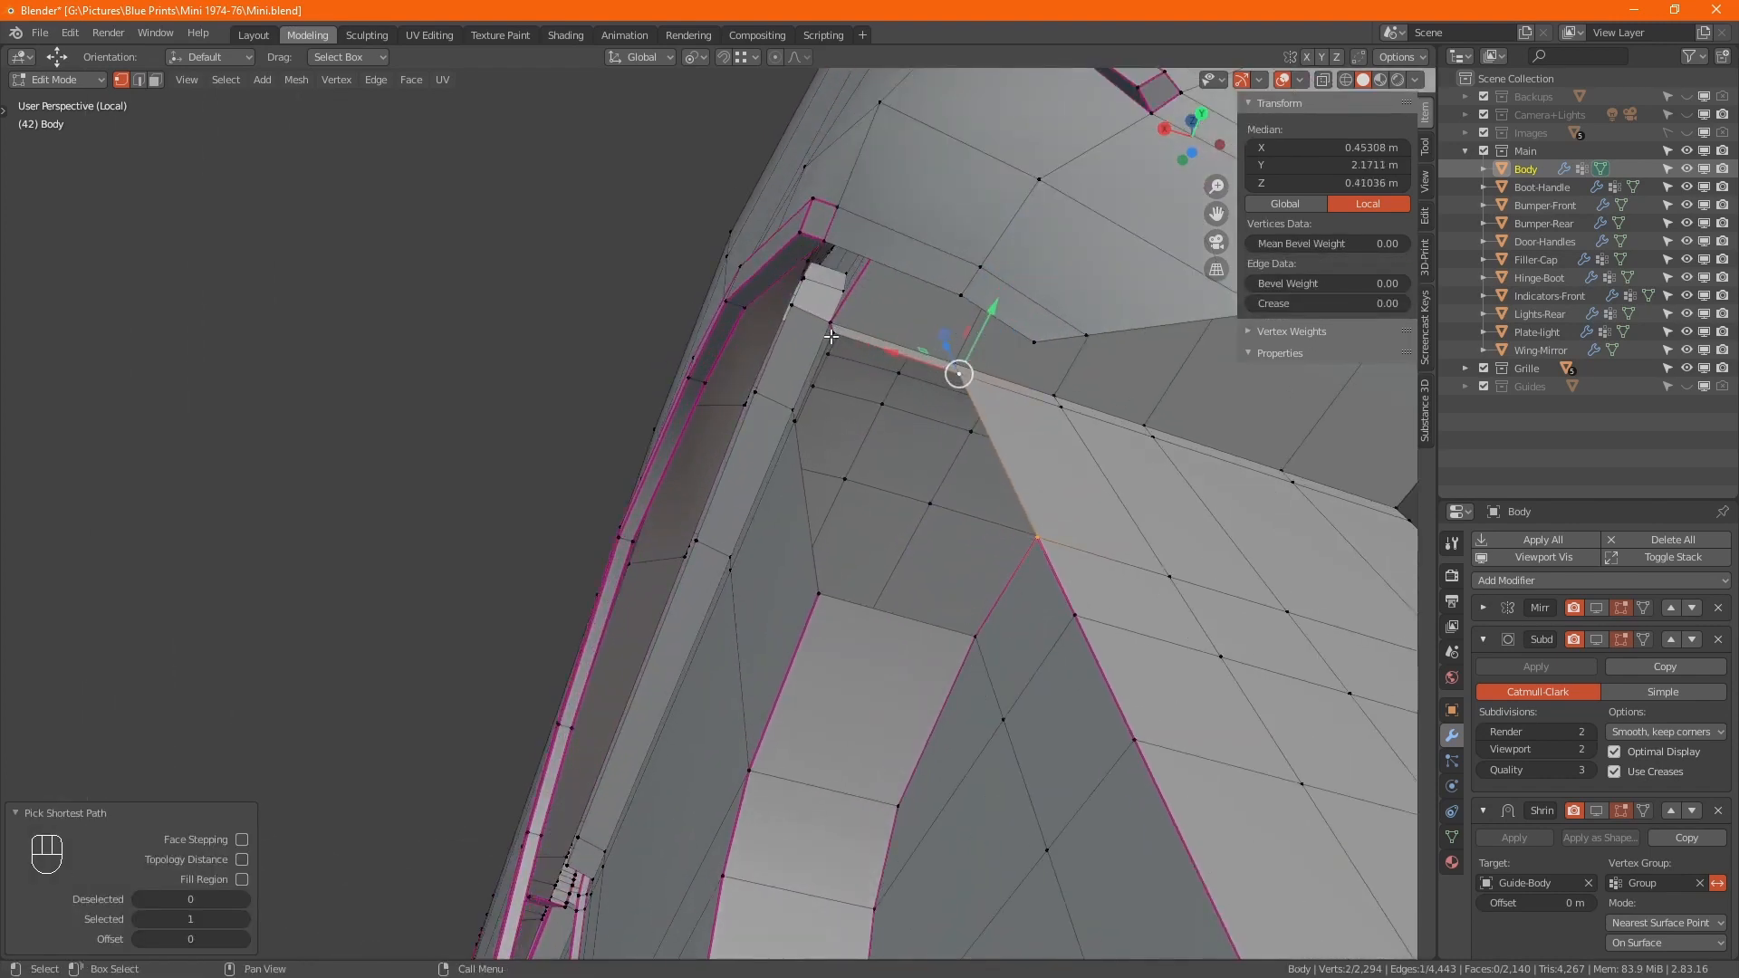
pyautogui.press('e')
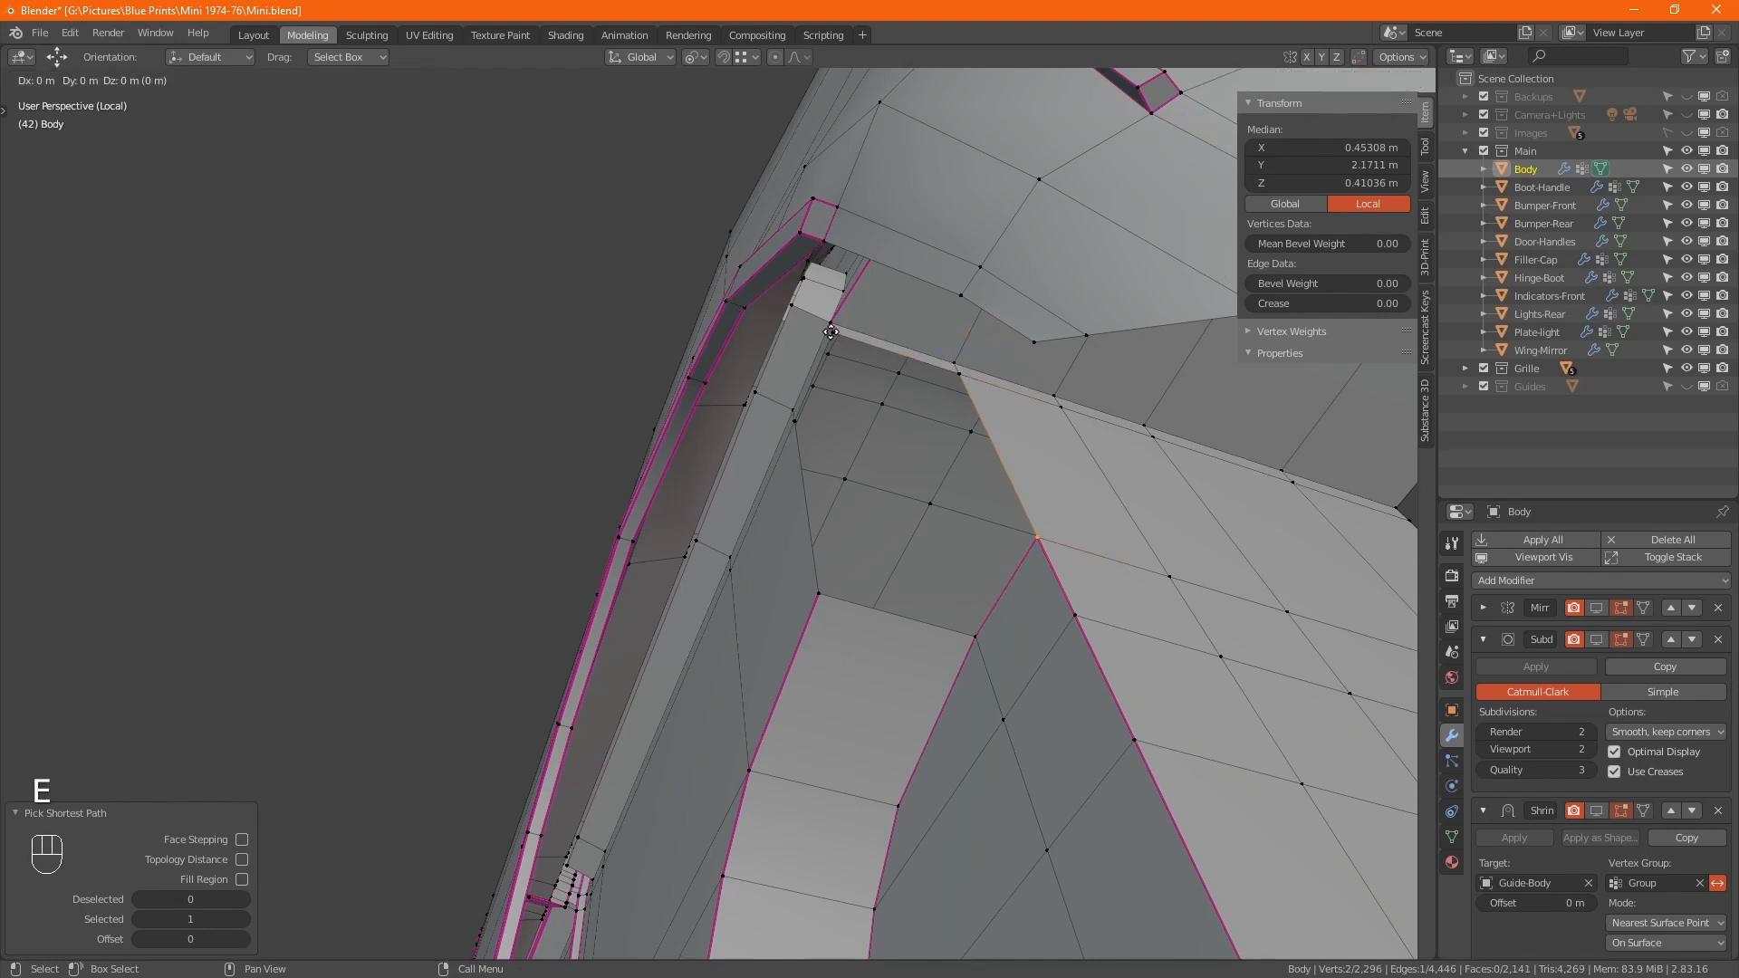
pyautogui.keyDown('ctrl'); pyautogui.click(830, 332); pyautogui.keyUp('ctrl')
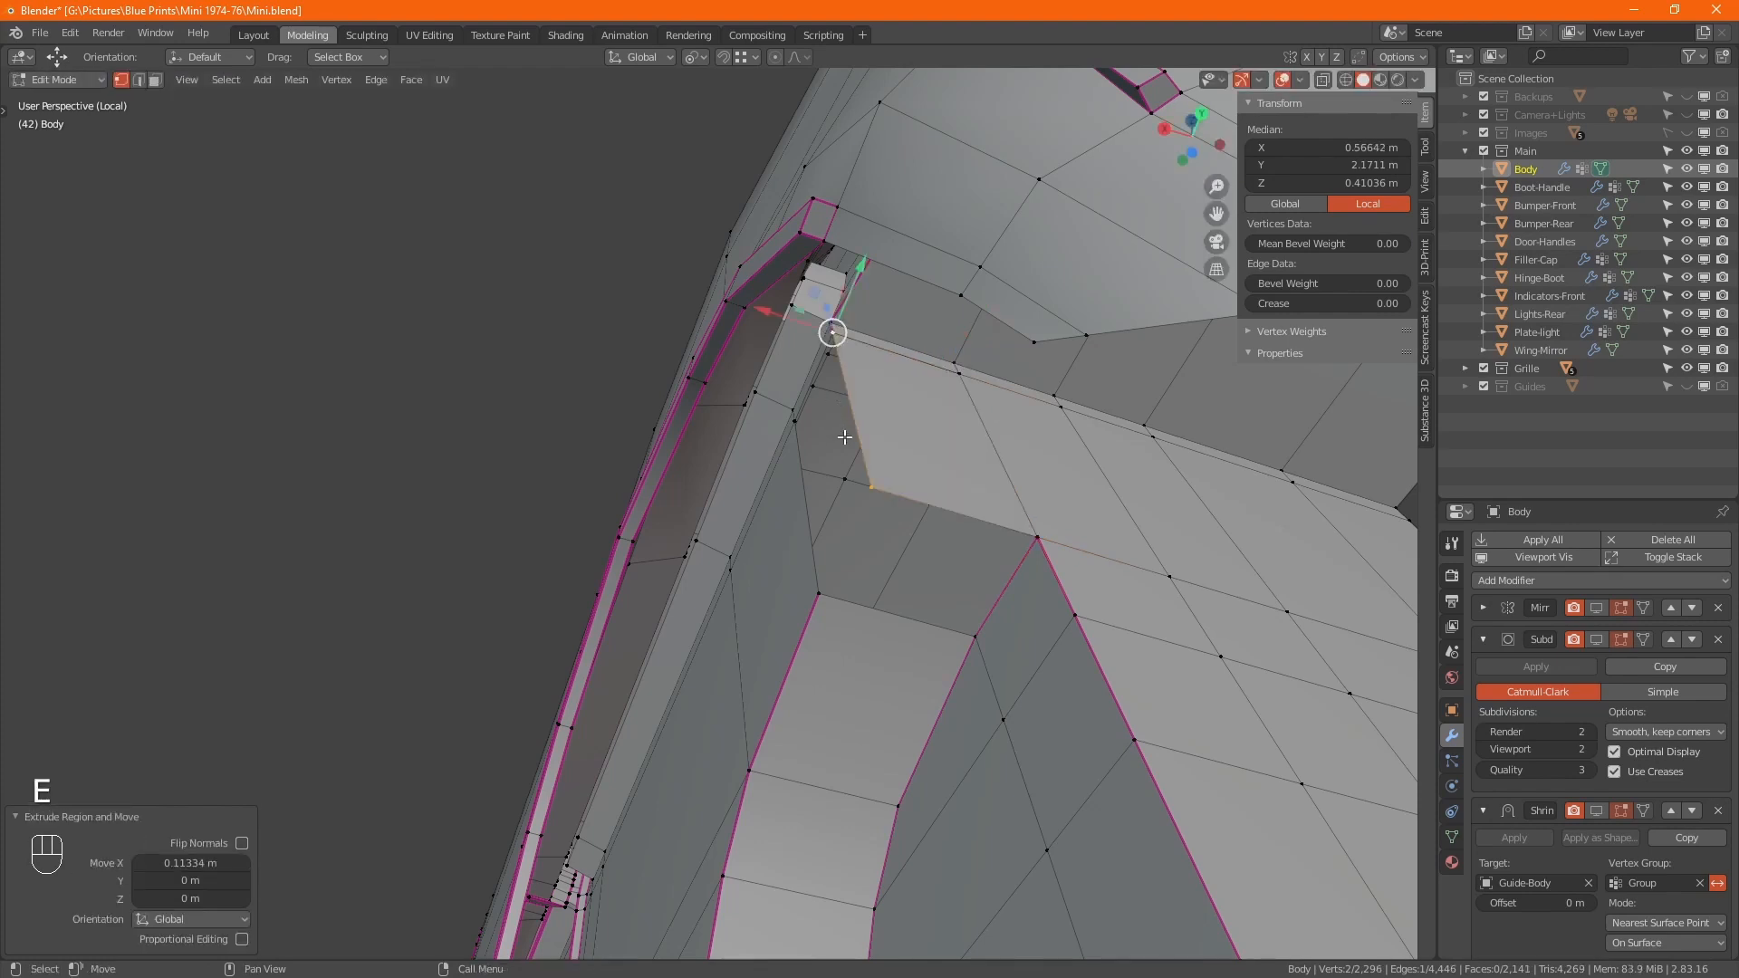
# - Select the whole body mesh and merge its duplicate vertices by distance
pyautogui.moveTo(845, 437)
pyautogui.keyDown('alt'); pyautogui.mouseDown(button='middle')
pyautogui.moveTo(900, 435)
pyautogui.moveTo(851, 419)
pyautogui.moveTo(837, 438)
pyautogui.mouseUp(button='middle'); pyautogui.keyUp('alt')
pyautogui.press('a')
pyautogui.press('m')
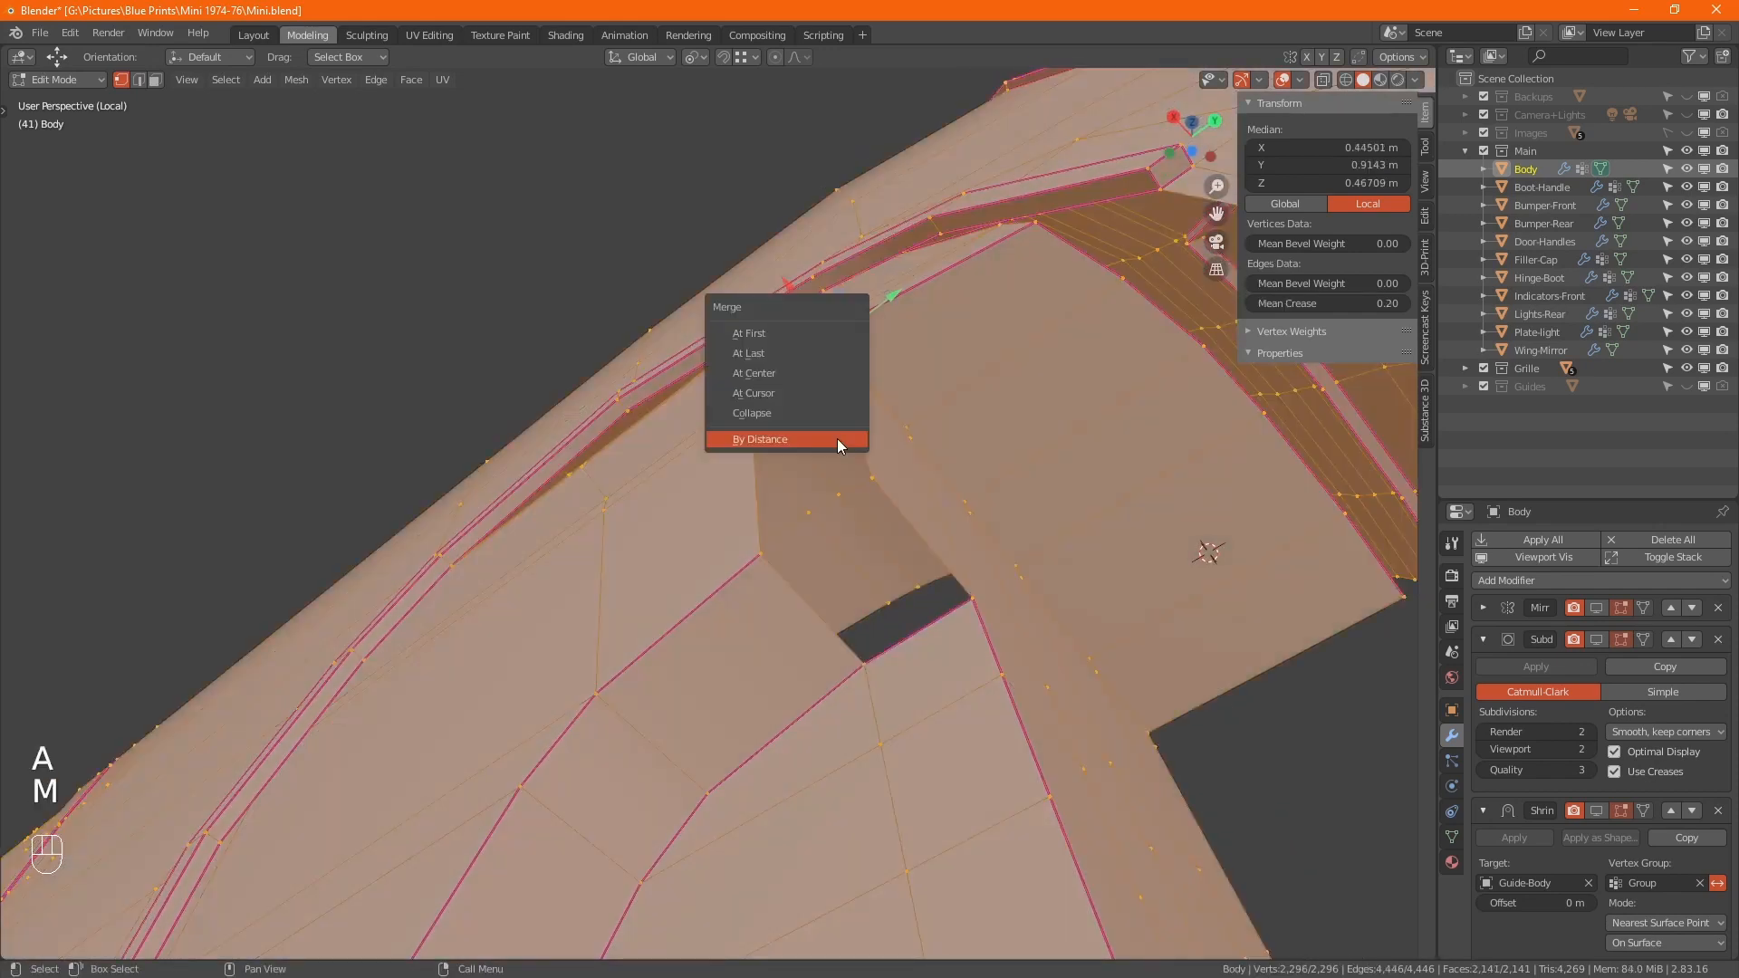
pyautogui.click(837, 438)
# - Fill the openings in the side panel and at the top of the arch strip with two faces
pyautogui.press('2')
pyautogui.click(812, 362)
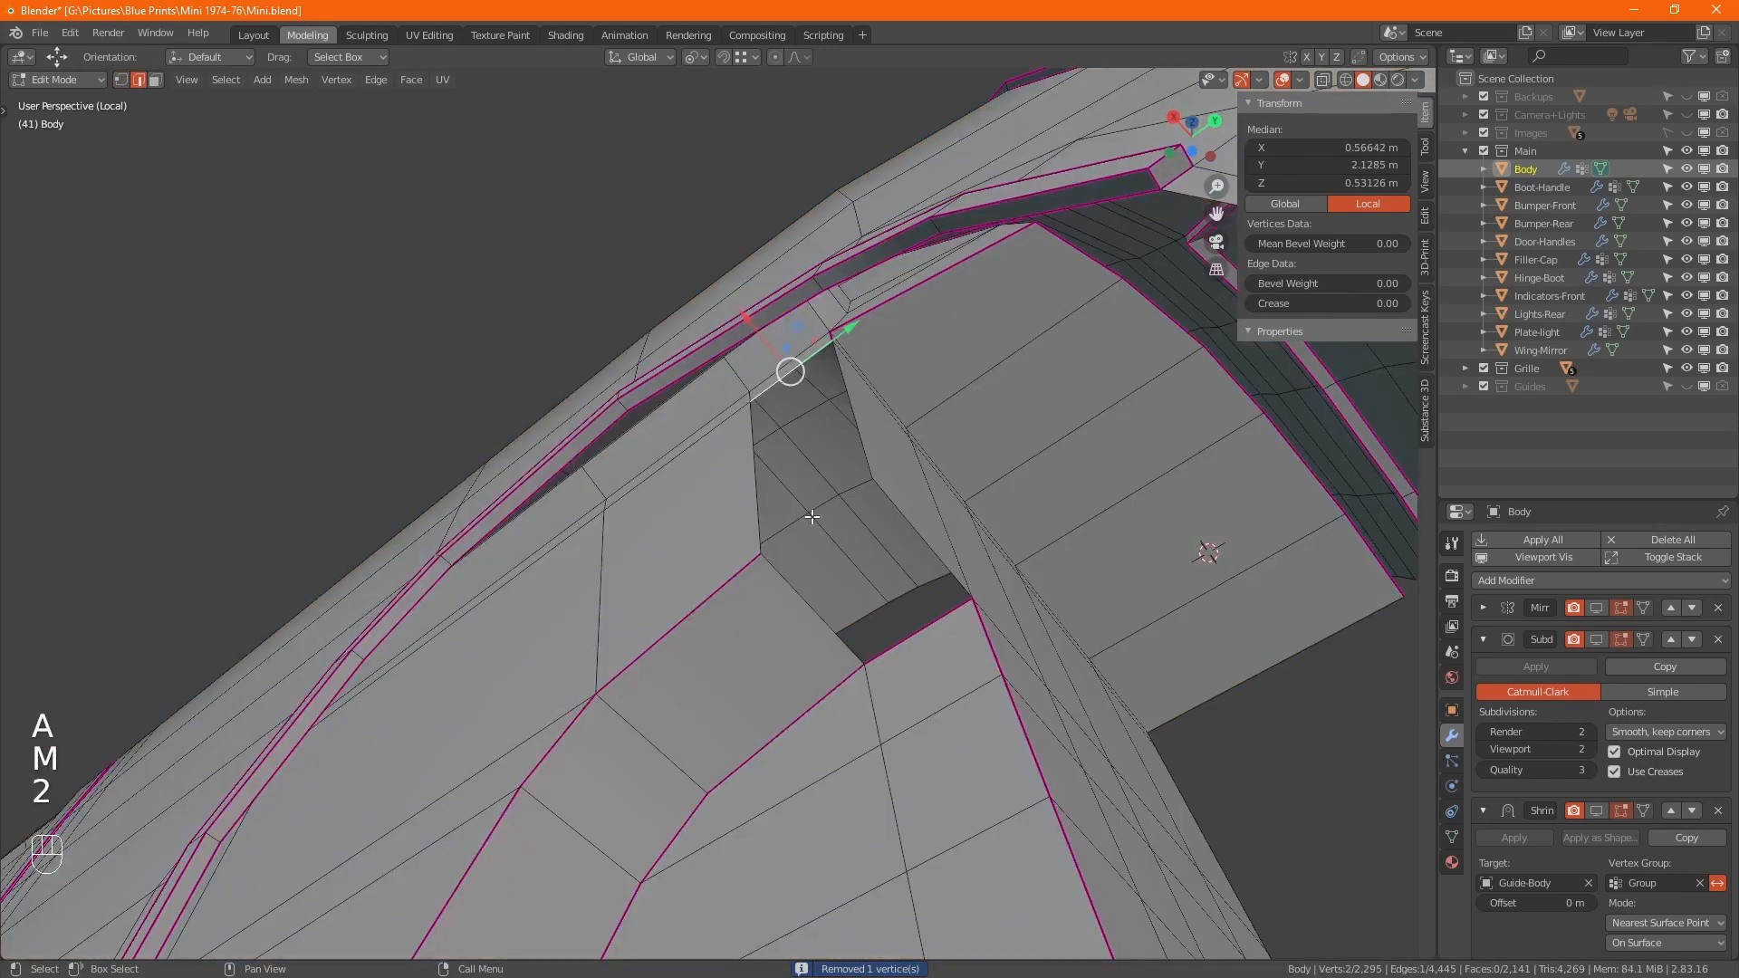
pyautogui.press('f')
pyautogui.press('f')
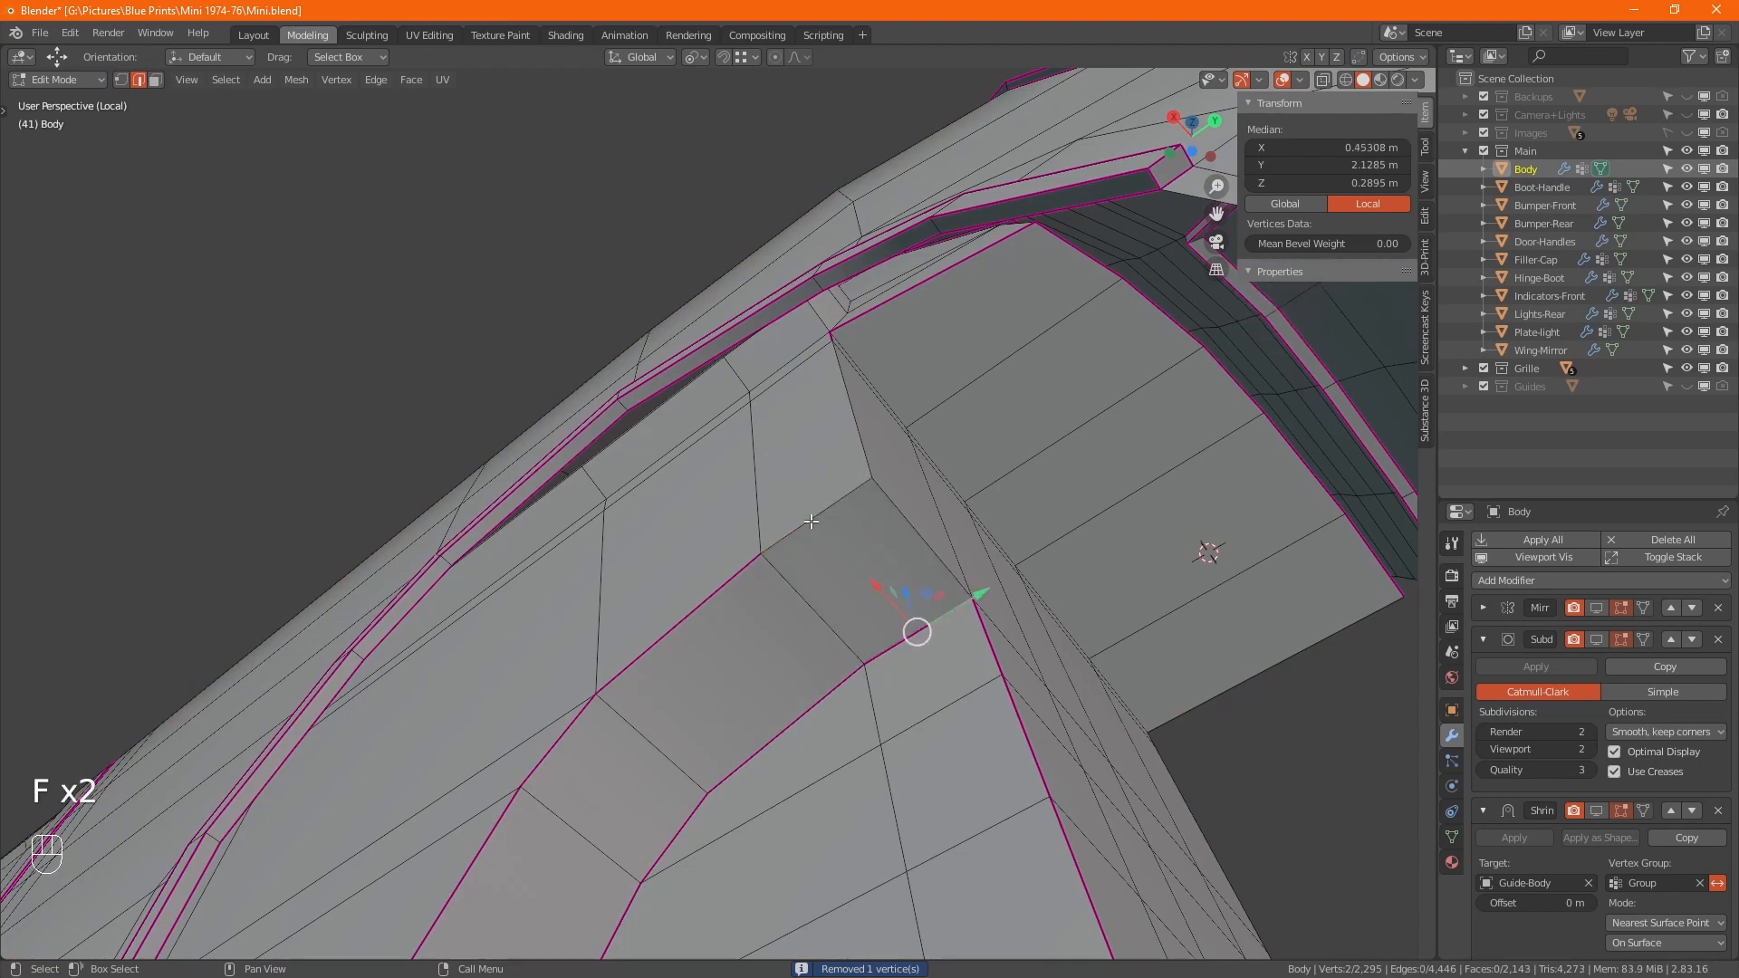
# - Set a crease of 1.00 on the arch strip's two new top edges and the vertical bulkhead corner edge above them
pyautogui.keyDown('shift'); pyautogui.click(811, 521); pyautogui.keyUp('shift')
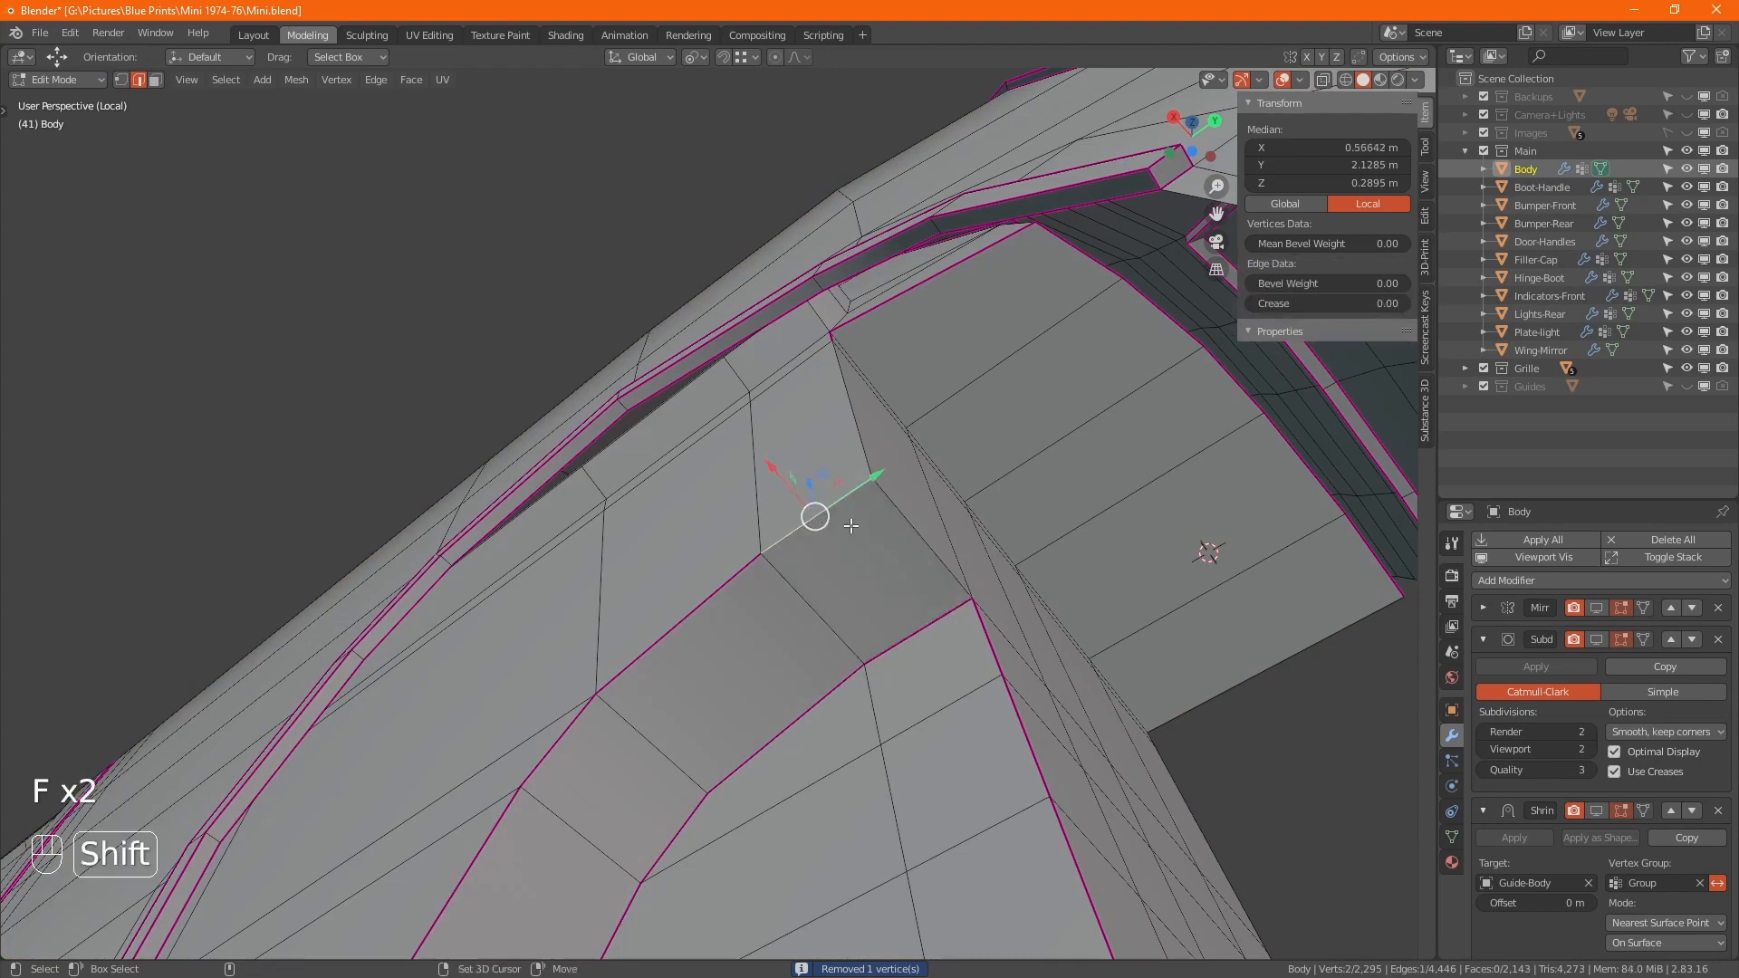
pyautogui.click(1300, 303)
pyautogui.write('1')
pyautogui.press('Return')
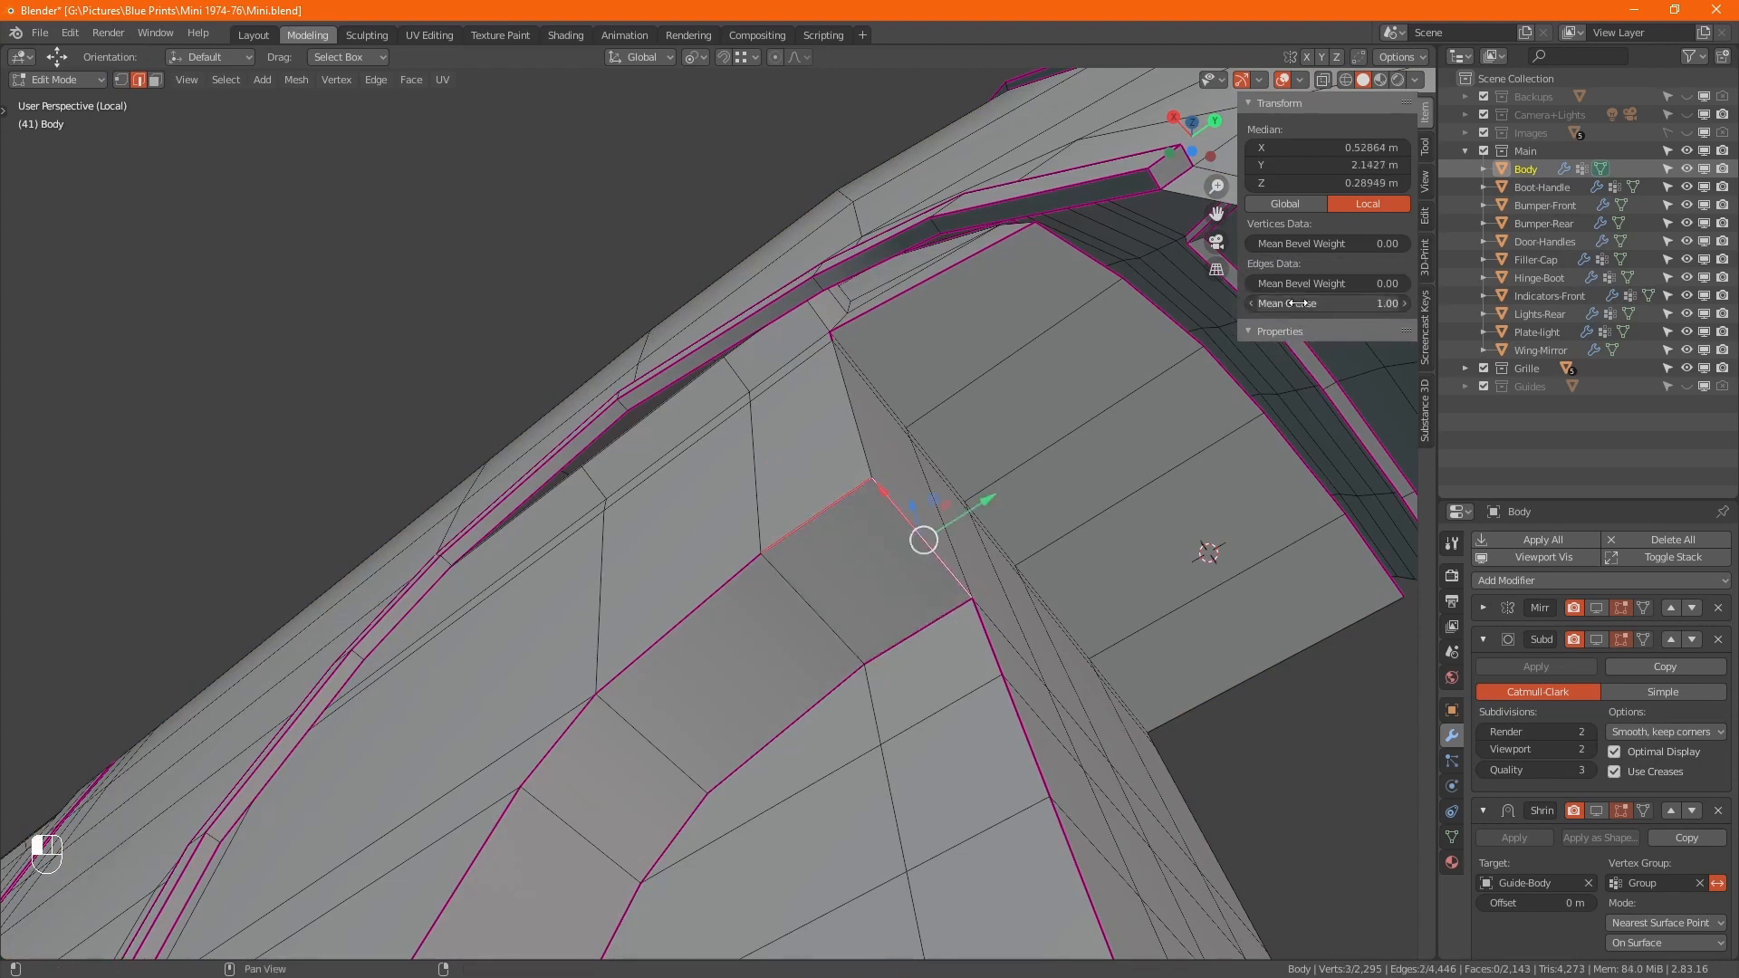
pyautogui.click(841, 396)
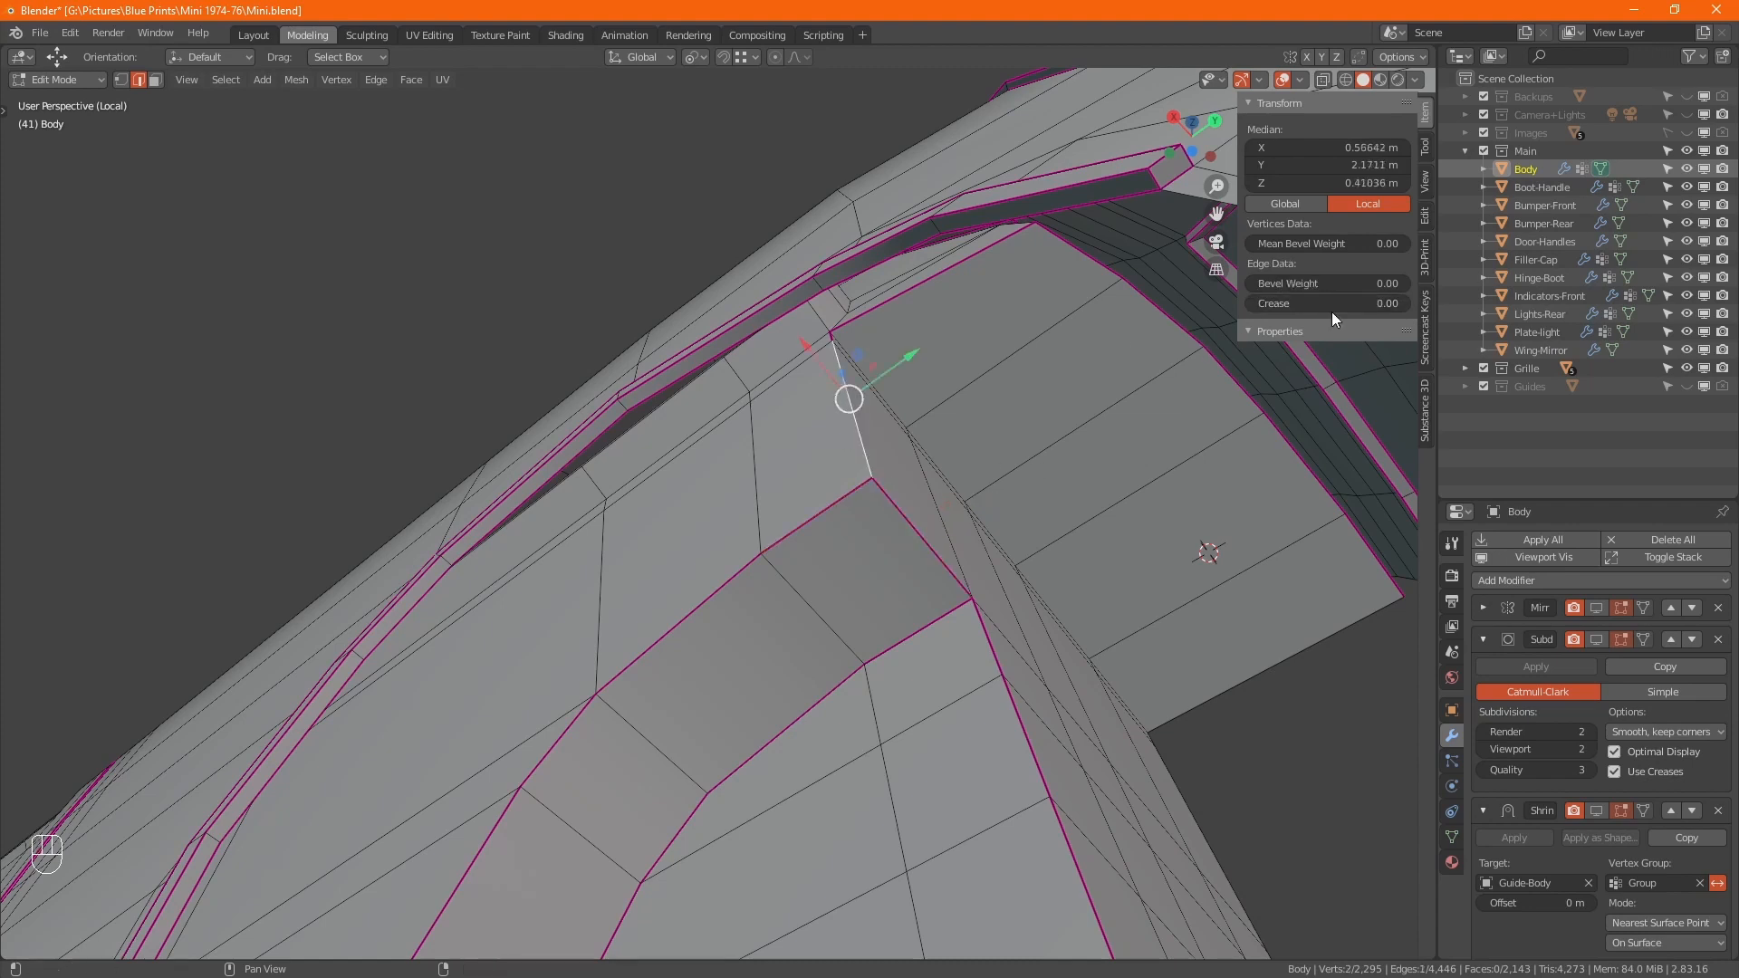
pyautogui.click(1332, 304)
pyautogui.write('1')
pyautogui.moveTo(688, 543); pyautogui.dragTo(585, 909, button='middle')
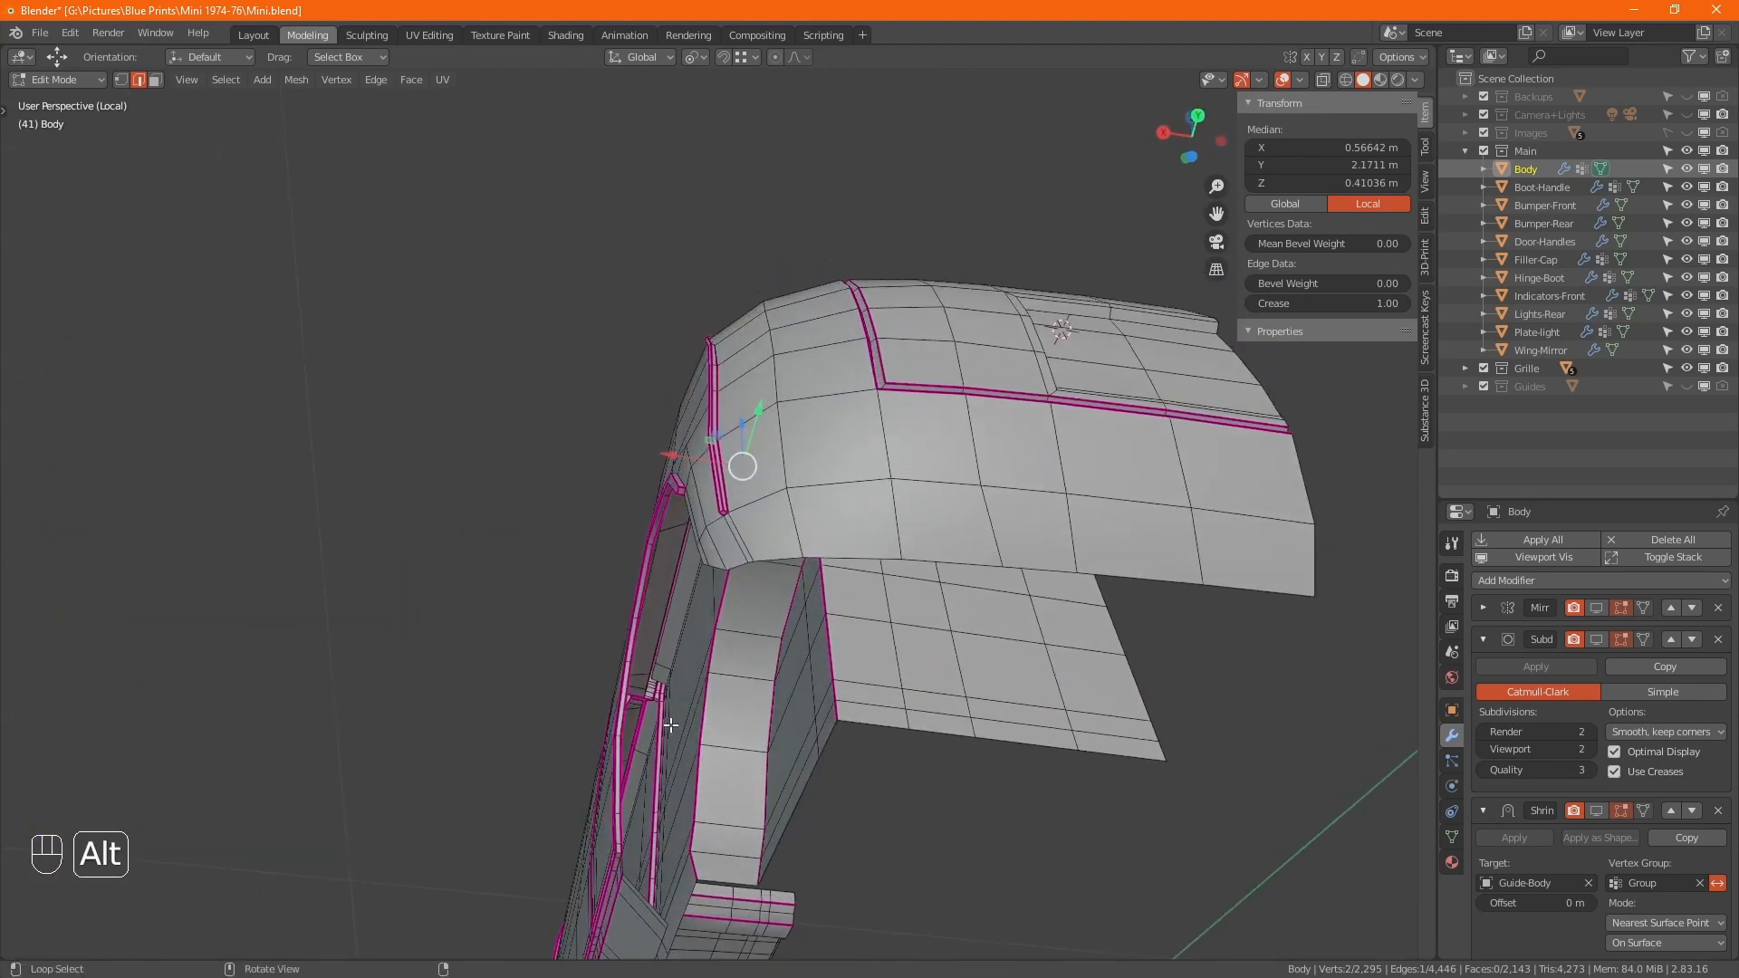
# - Shift the front section of the inner wheel arch strip about -0.0135 m along Y, towards the outer arch opening
pyautogui.keyDown('alt'); pyautogui.moveTo(649, 791); pyautogui.dragTo(686, 613, button='middle'); pyautogui.keyUp('alt')
pyautogui.keyDown('alt'); pyautogui.moveTo(736, 557); pyautogui.dragTo(517, 811, button='middle'); pyautogui.keyUp('alt')
pyautogui.press('1')
pyautogui.moveTo(557, 842); pyautogui.dragTo(425, 713)
pyautogui.keyDown('shift'); pyautogui.moveTo(469, 817); pyautogui.dragTo(416, 759); pyautogui.keyUp('shift')
pyautogui.keyDown('shift'); pyautogui.moveTo(545, 705); pyautogui.dragTo(495, 635); pyautogui.keyUp('shift')
pyautogui.keyDown('shift'); pyautogui.moveTo(660, 636); pyautogui.dragTo(548, 544); pyautogui.keyUp('shift')
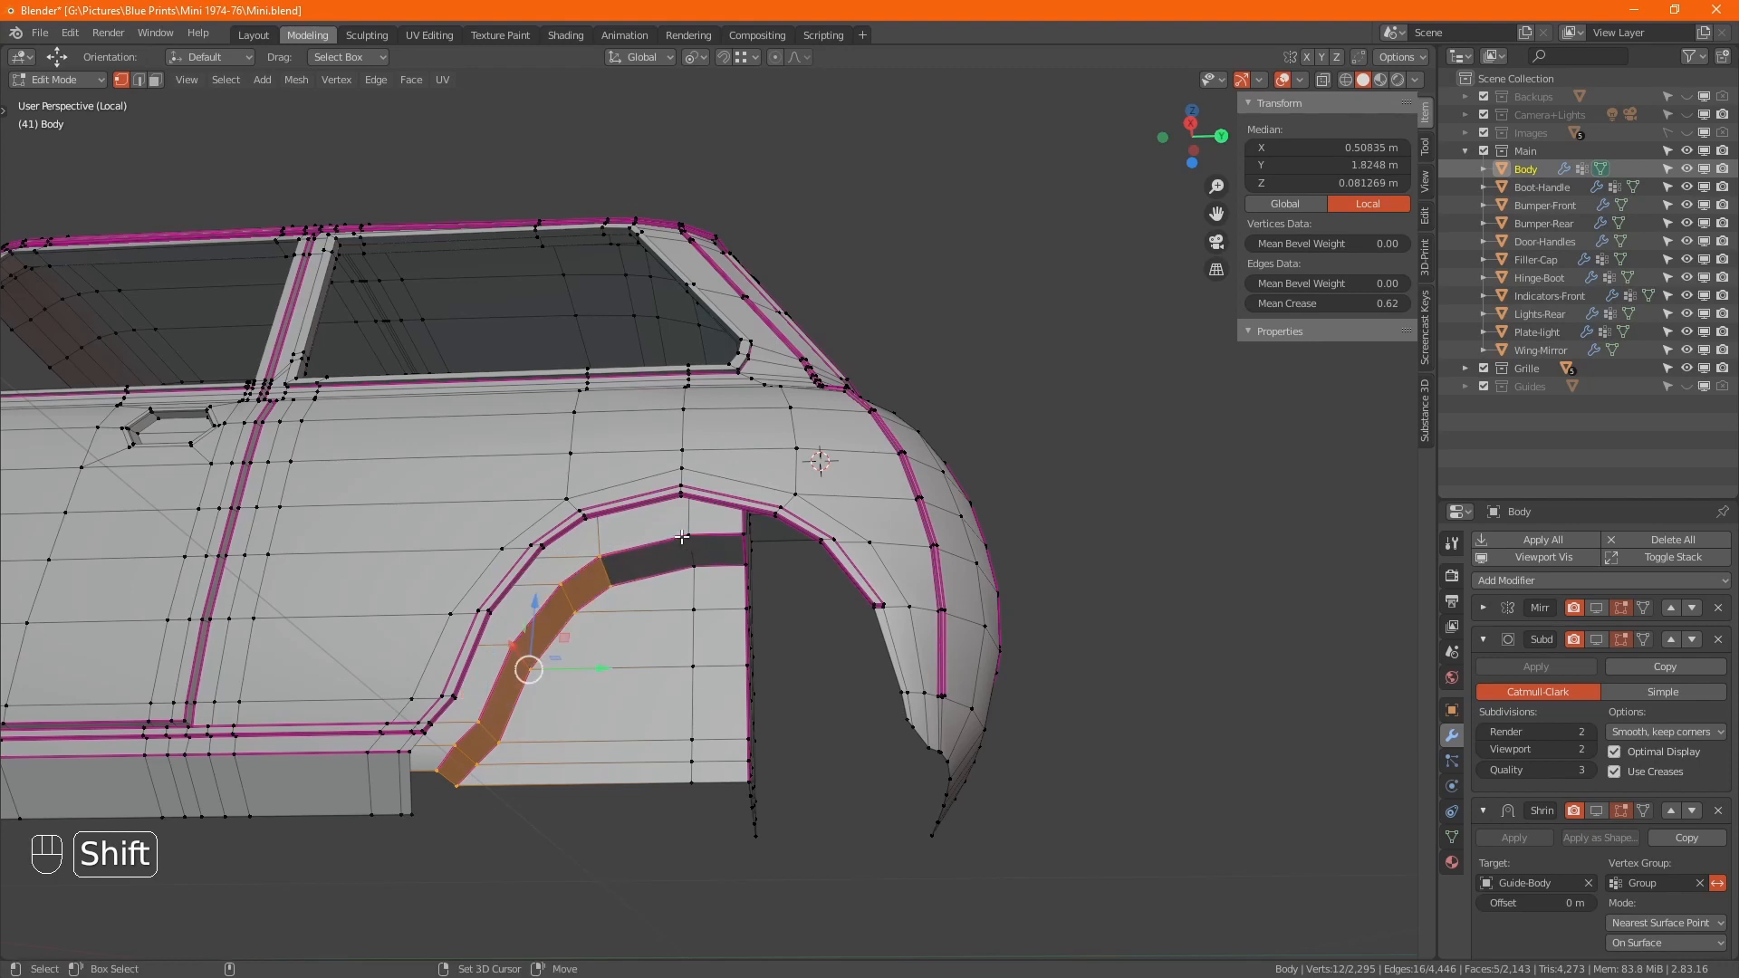
pyautogui.press('KP_3')
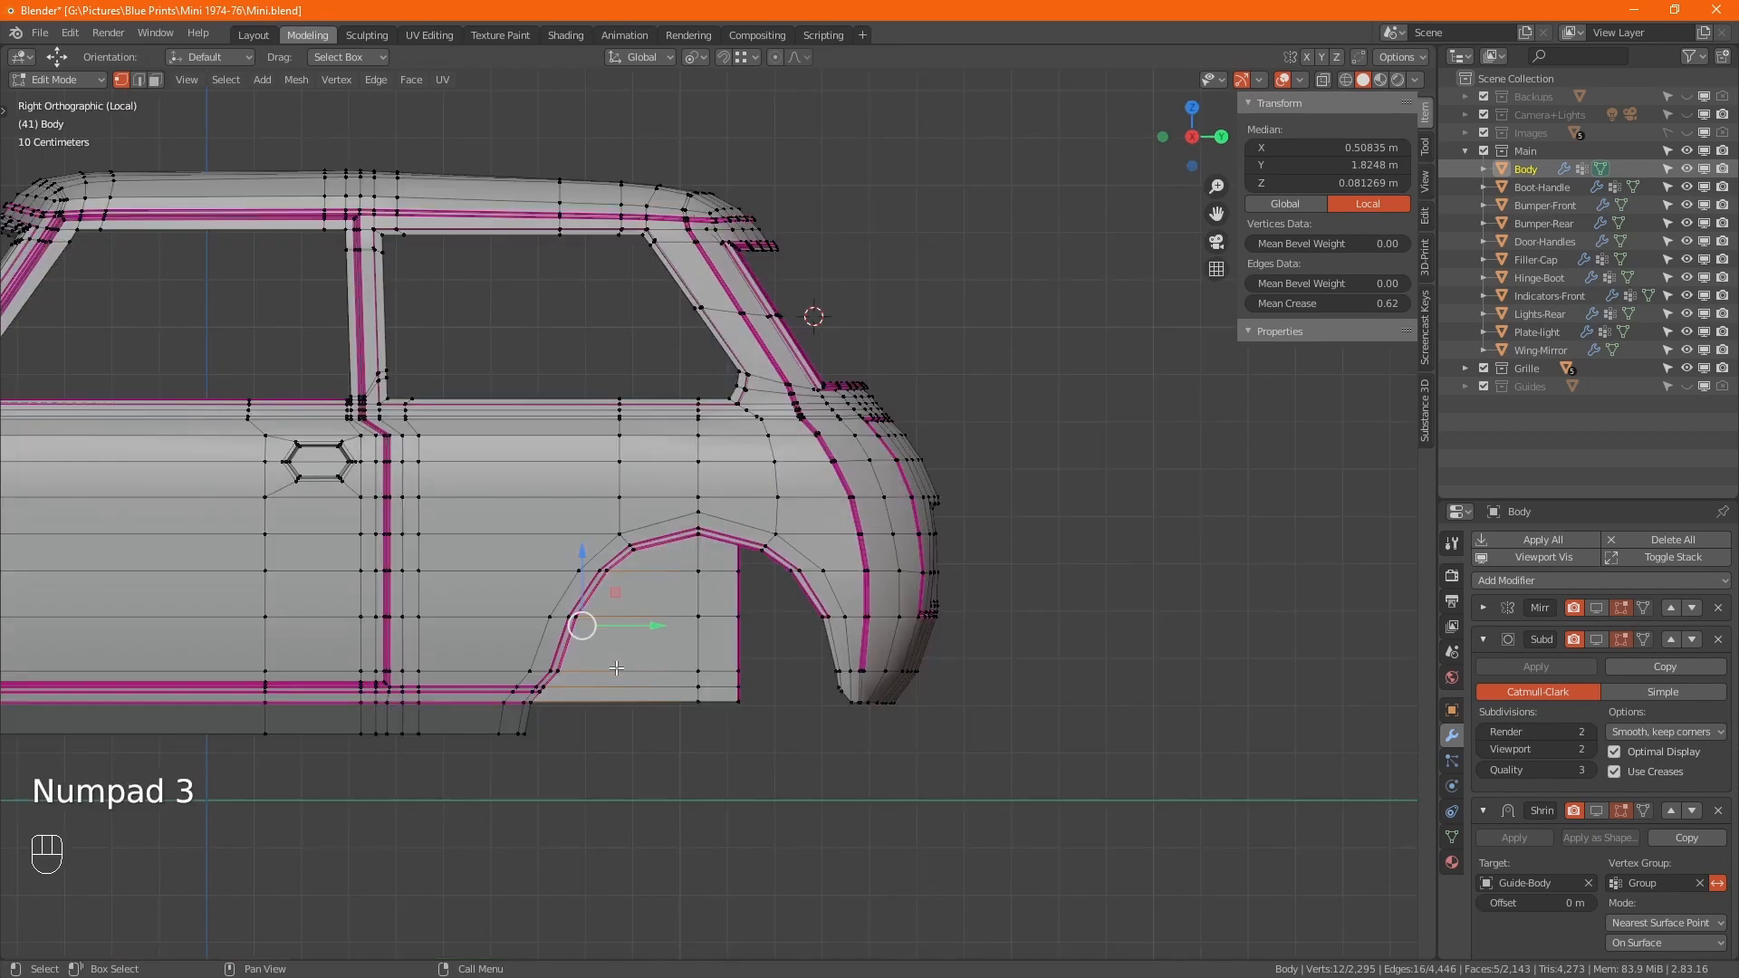
pyautogui.hotkey('alt', 'z')
pyautogui.scroll(5, 624, 645)
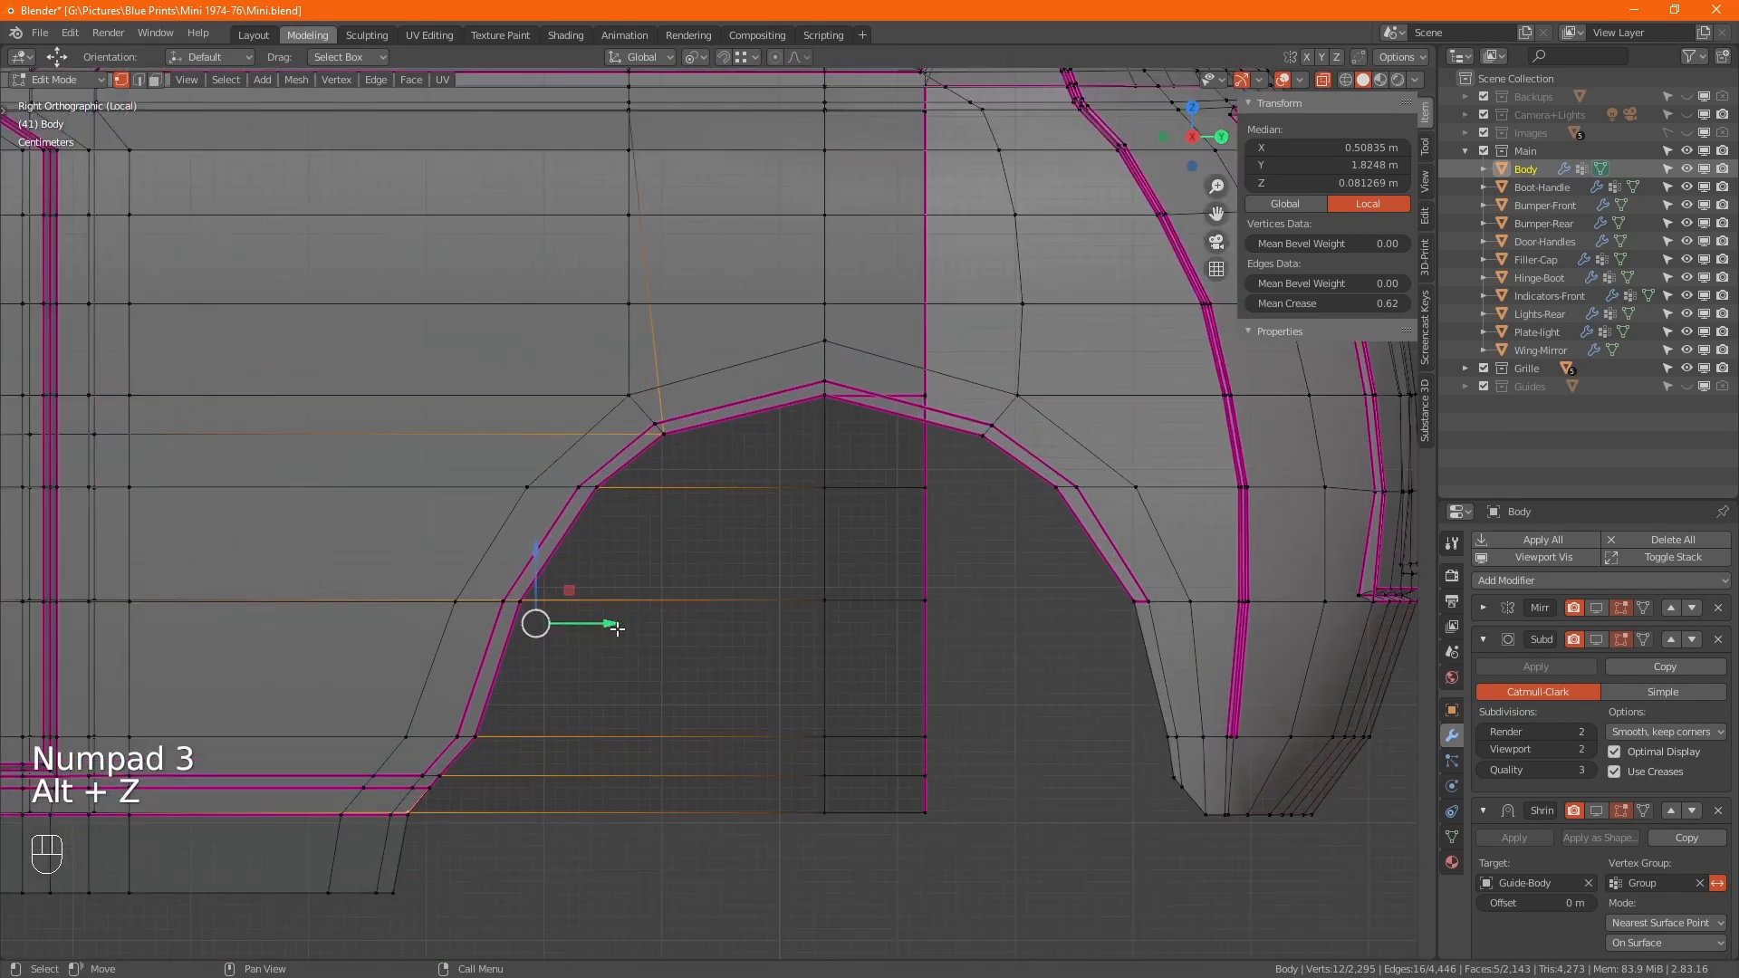
pyautogui.moveTo(617, 622); pyautogui.dragTo(531, 621)
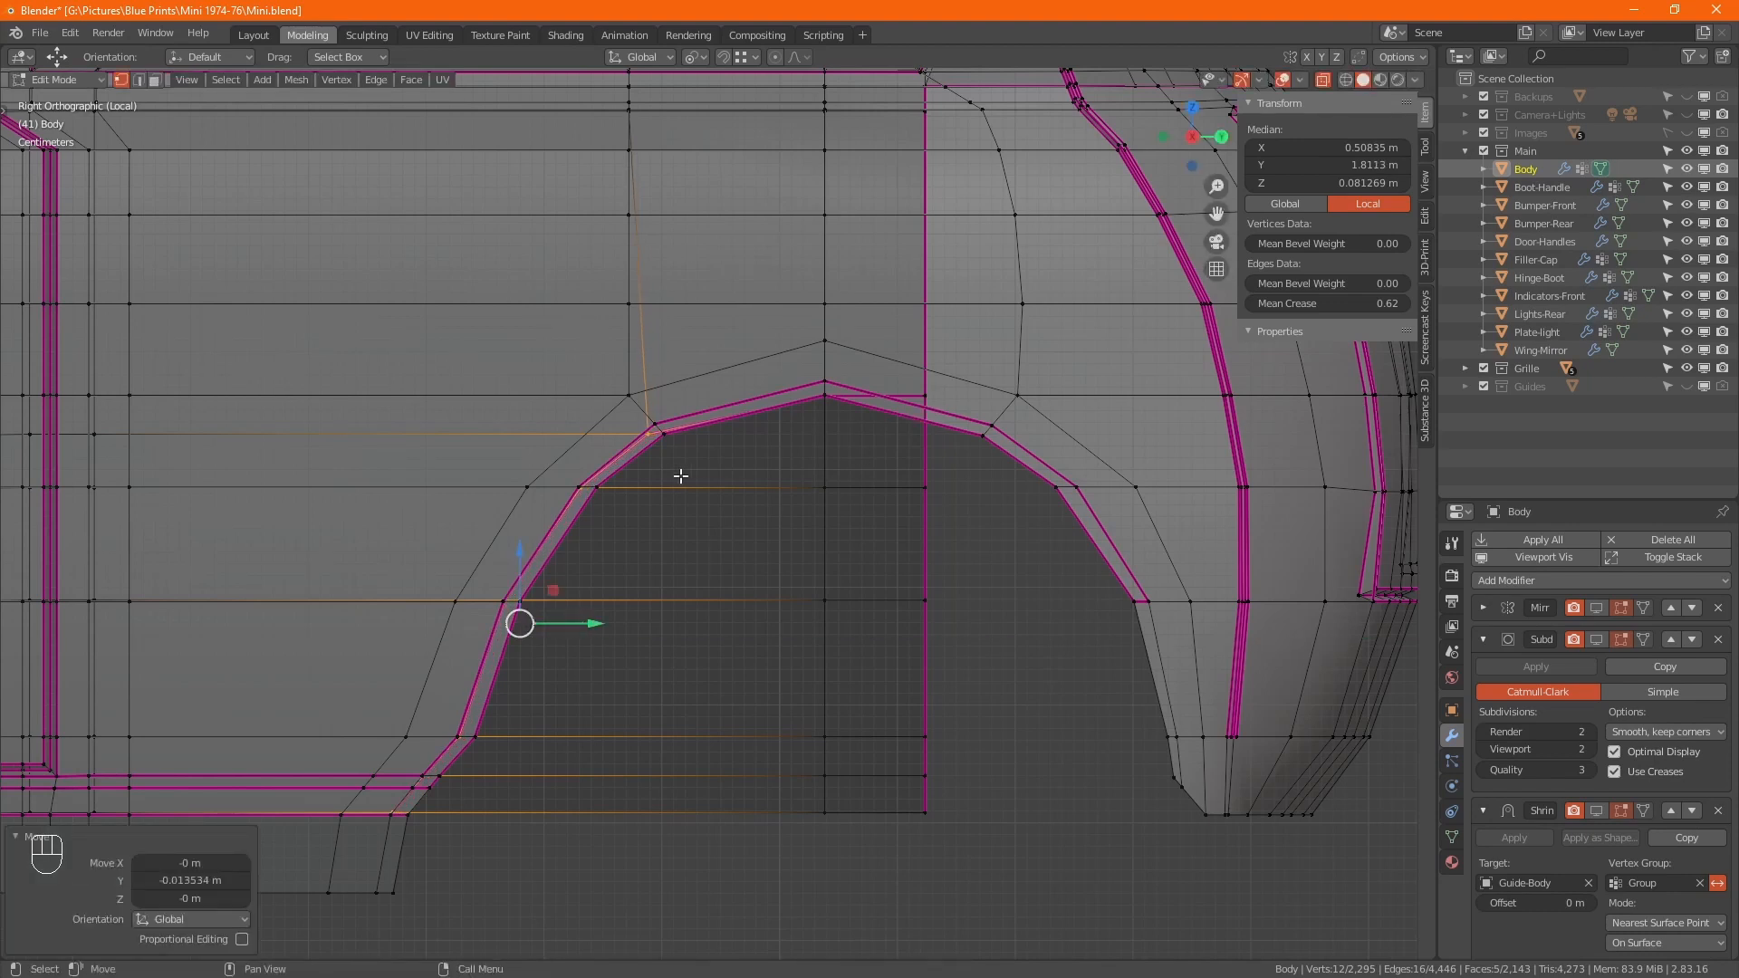
# - Move the arch strip's upper front cross edge within the YZ plane, snapping it to the outer arch's matching corner vertex
pyautogui.click(647, 431)
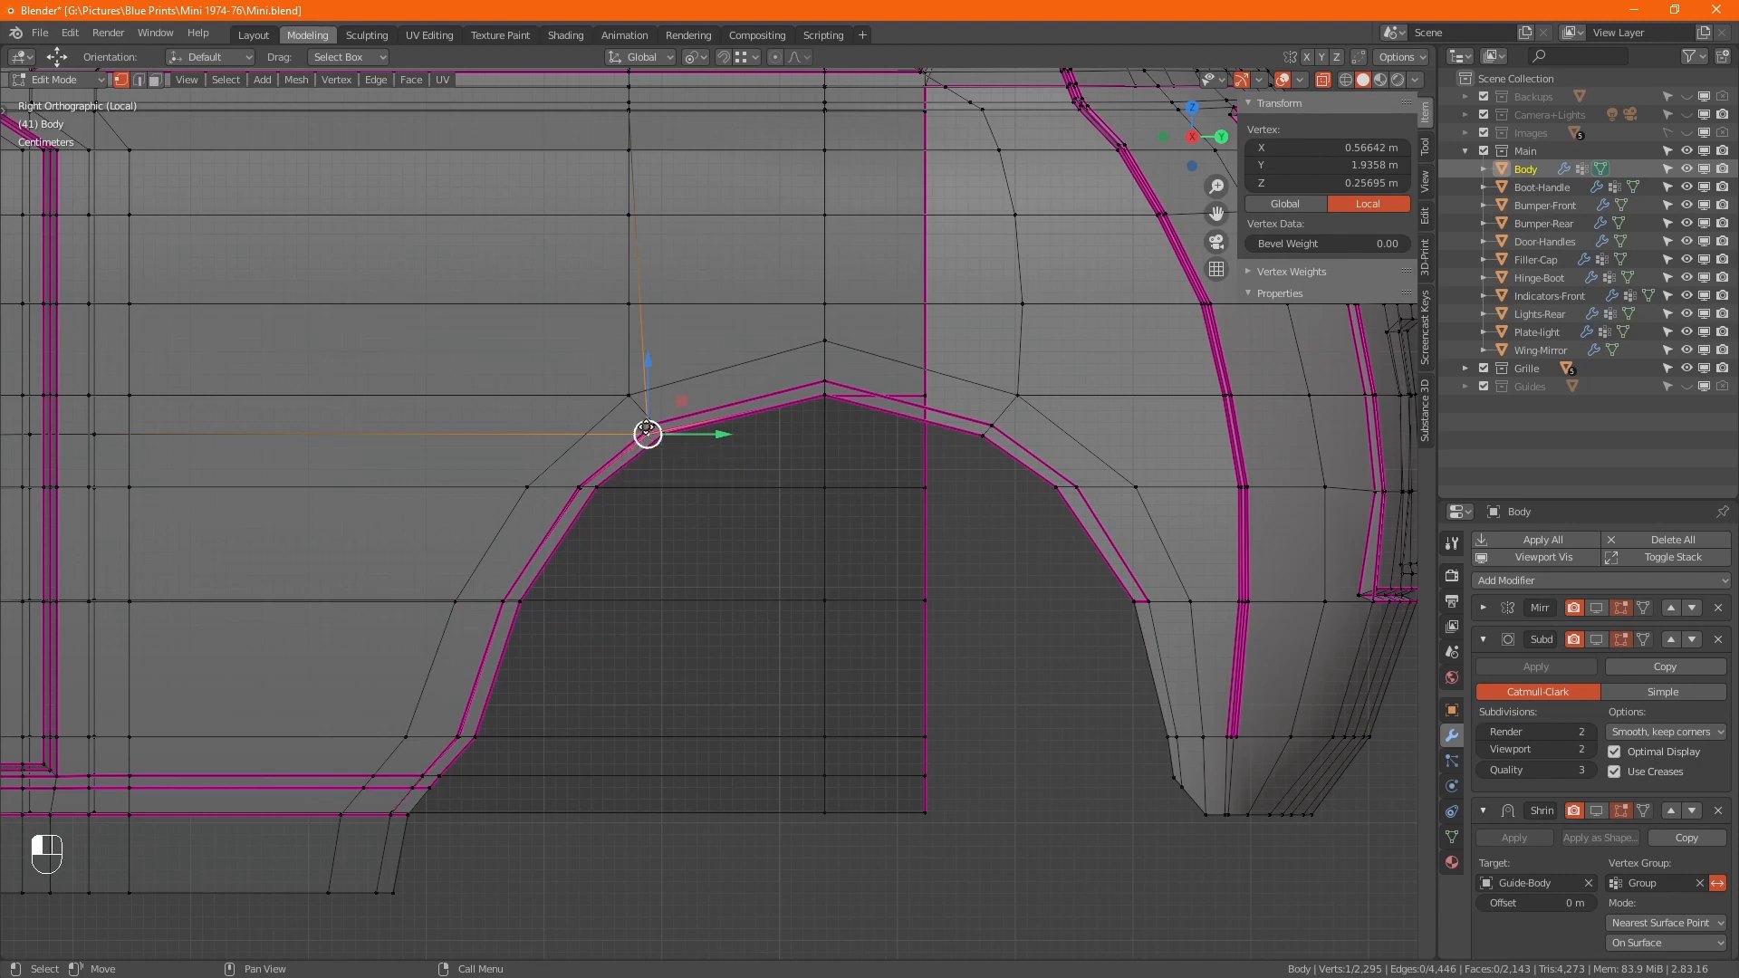
pyautogui.click(645, 428)
pyautogui.hotkey('ctrl', 'z')
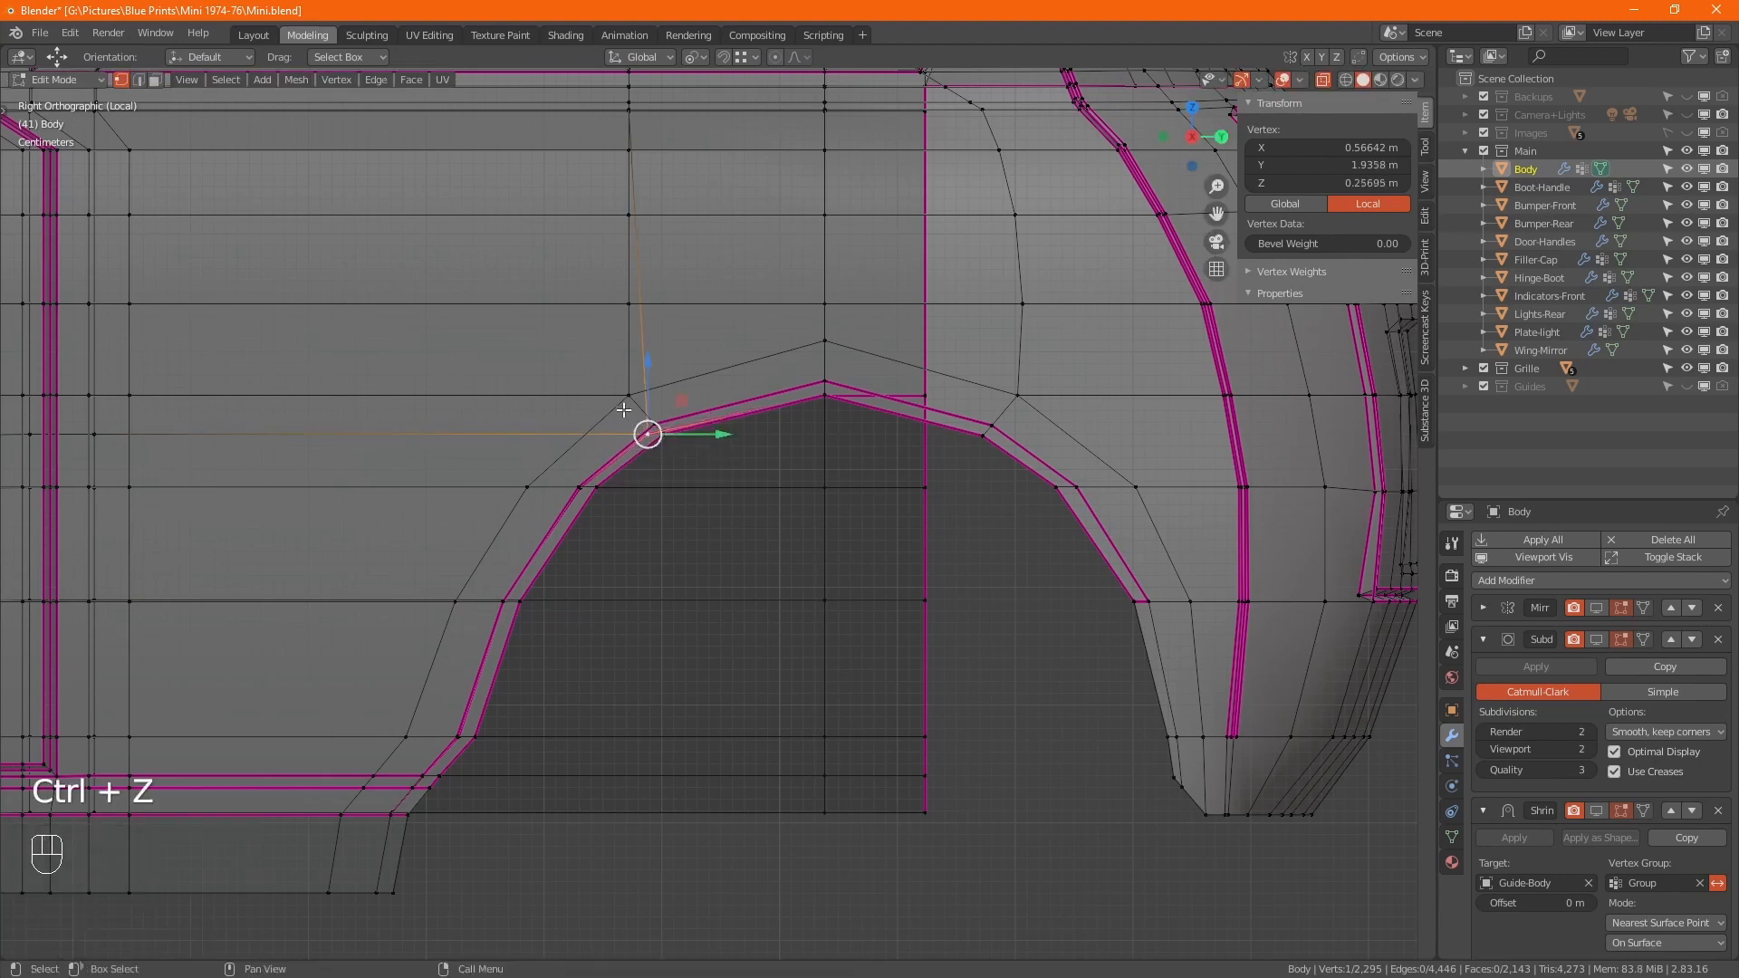
pyautogui.moveTo(624, 410); pyautogui.dragTo(649, 432)
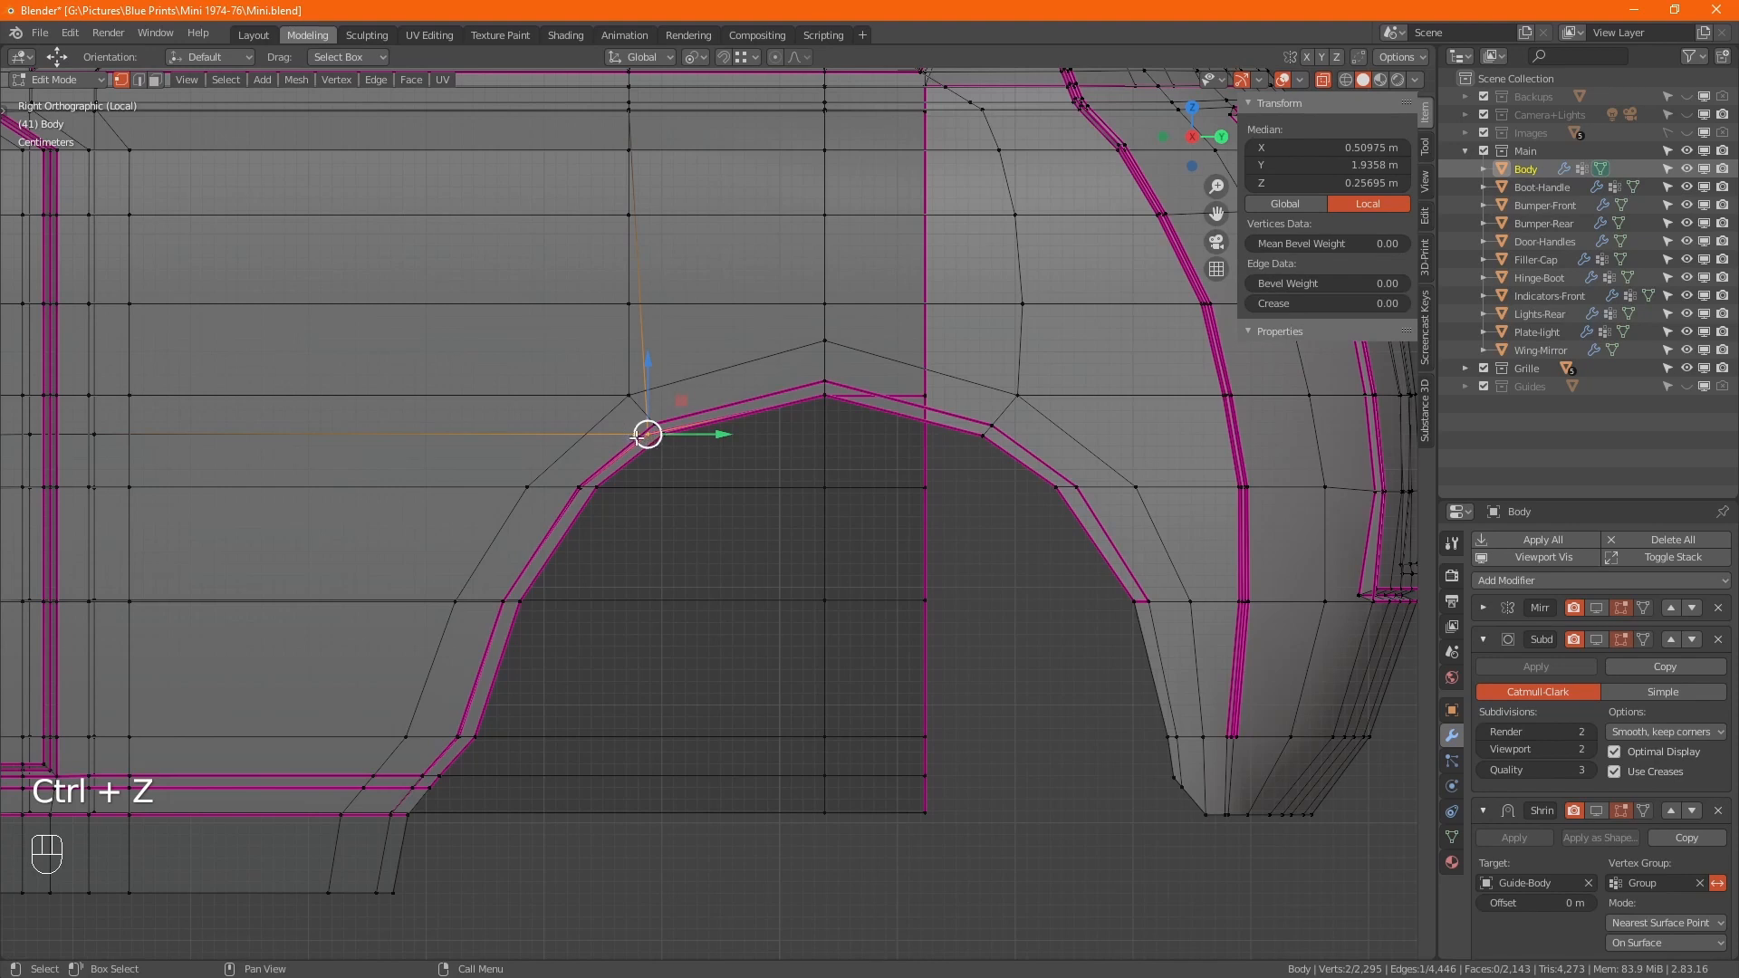
pyautogui.scroll(5, 648, 432)
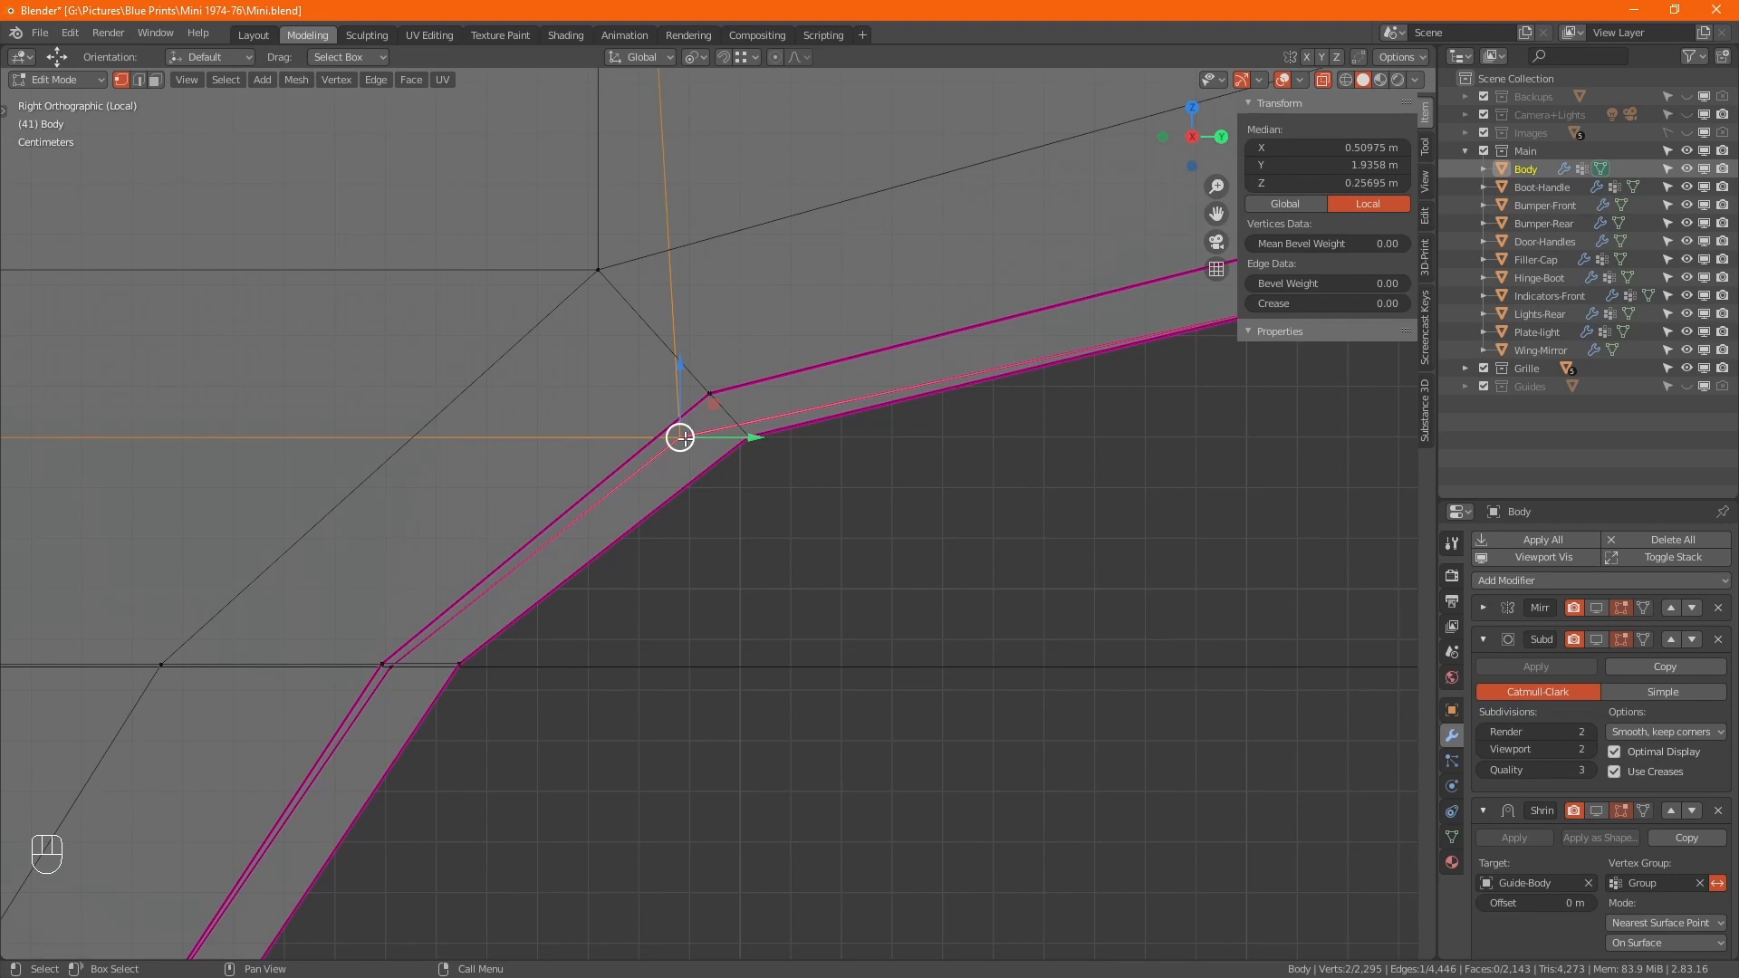
pyautogui.press('g')
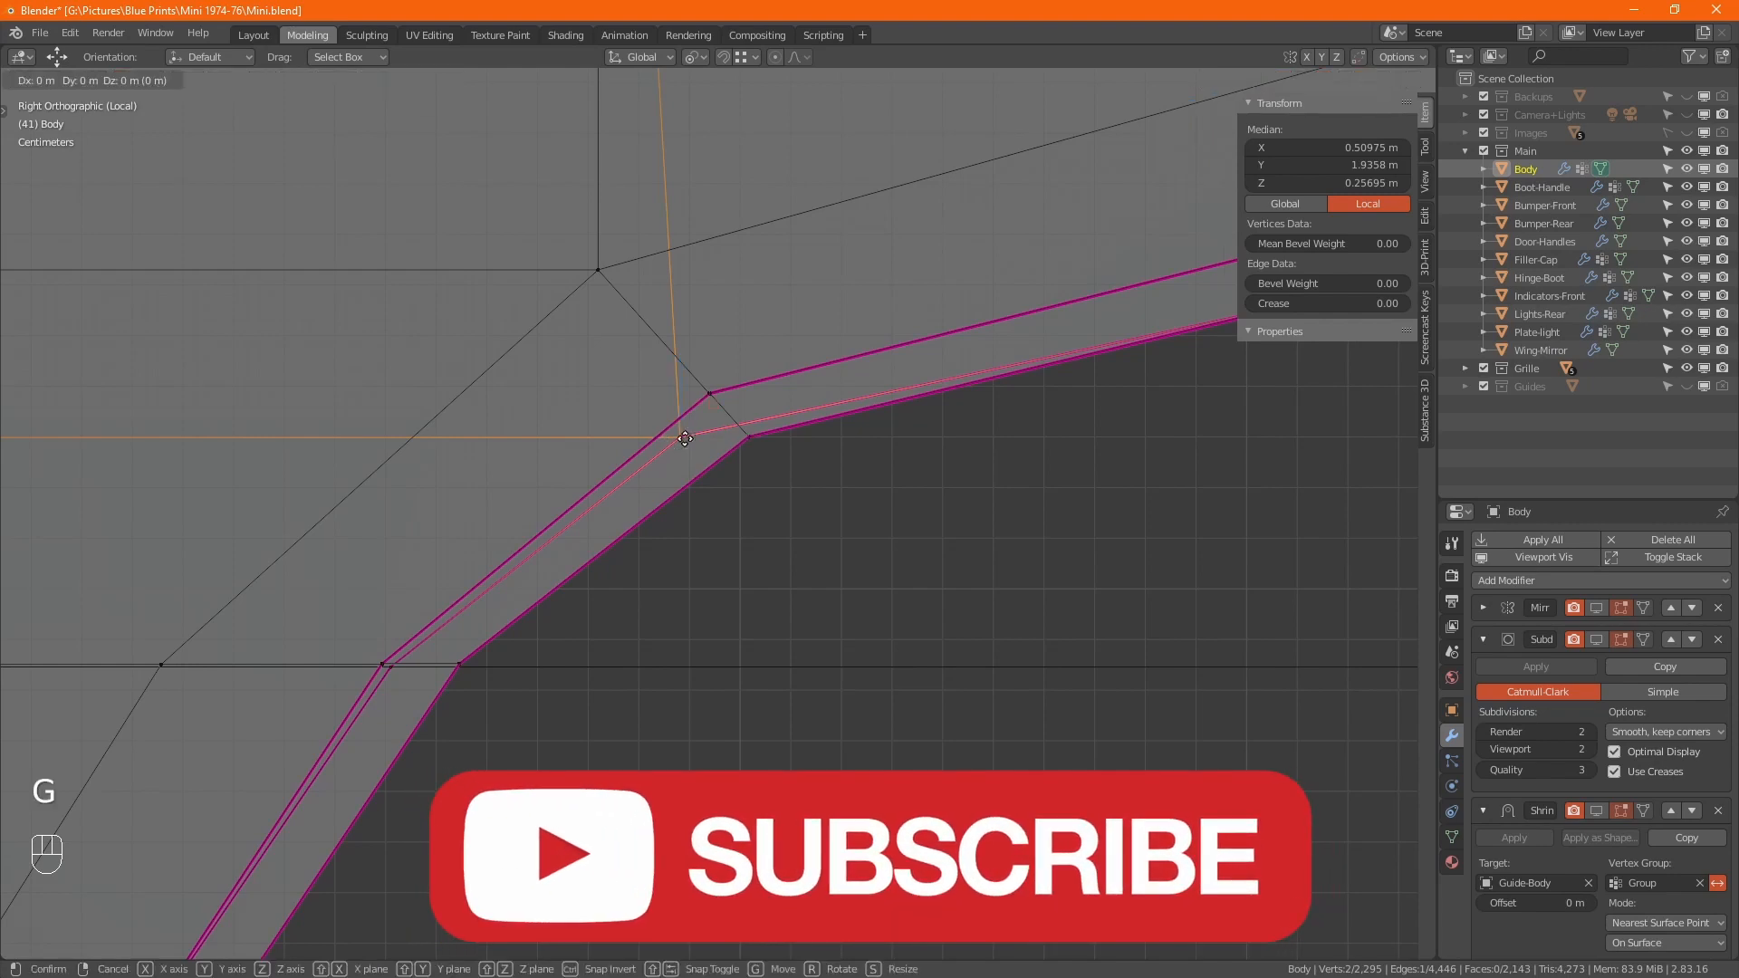
pyautogui.hotkey('shift', 'x')
pyautogui.press('ctrl')
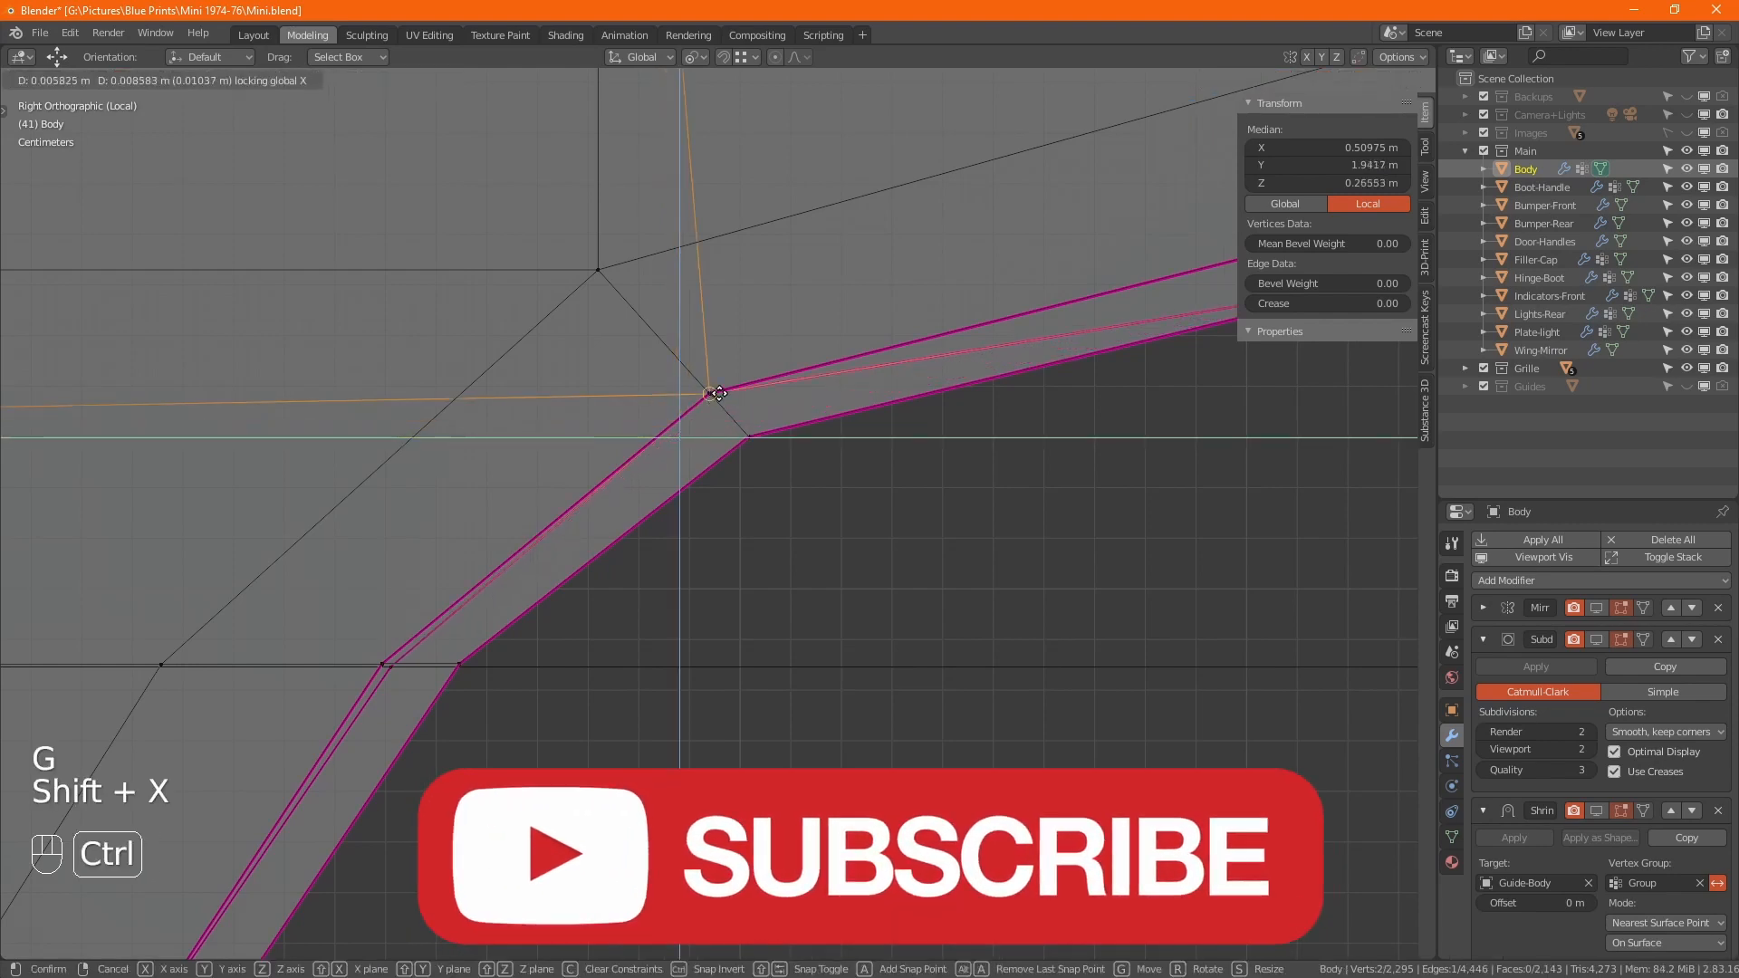
pyautogui.keyDown('ctrl'); pyautogui.click(719, 393); pyautogui.keyUp('ctrl')
# - Raise the arch strip's peak cross edge about 0.0126 m along Z, snapping it to the outer arch's peak vertex
pyautogui.moveTo(997, 458); pyautogui.dragTo(260, 619, button='middle')
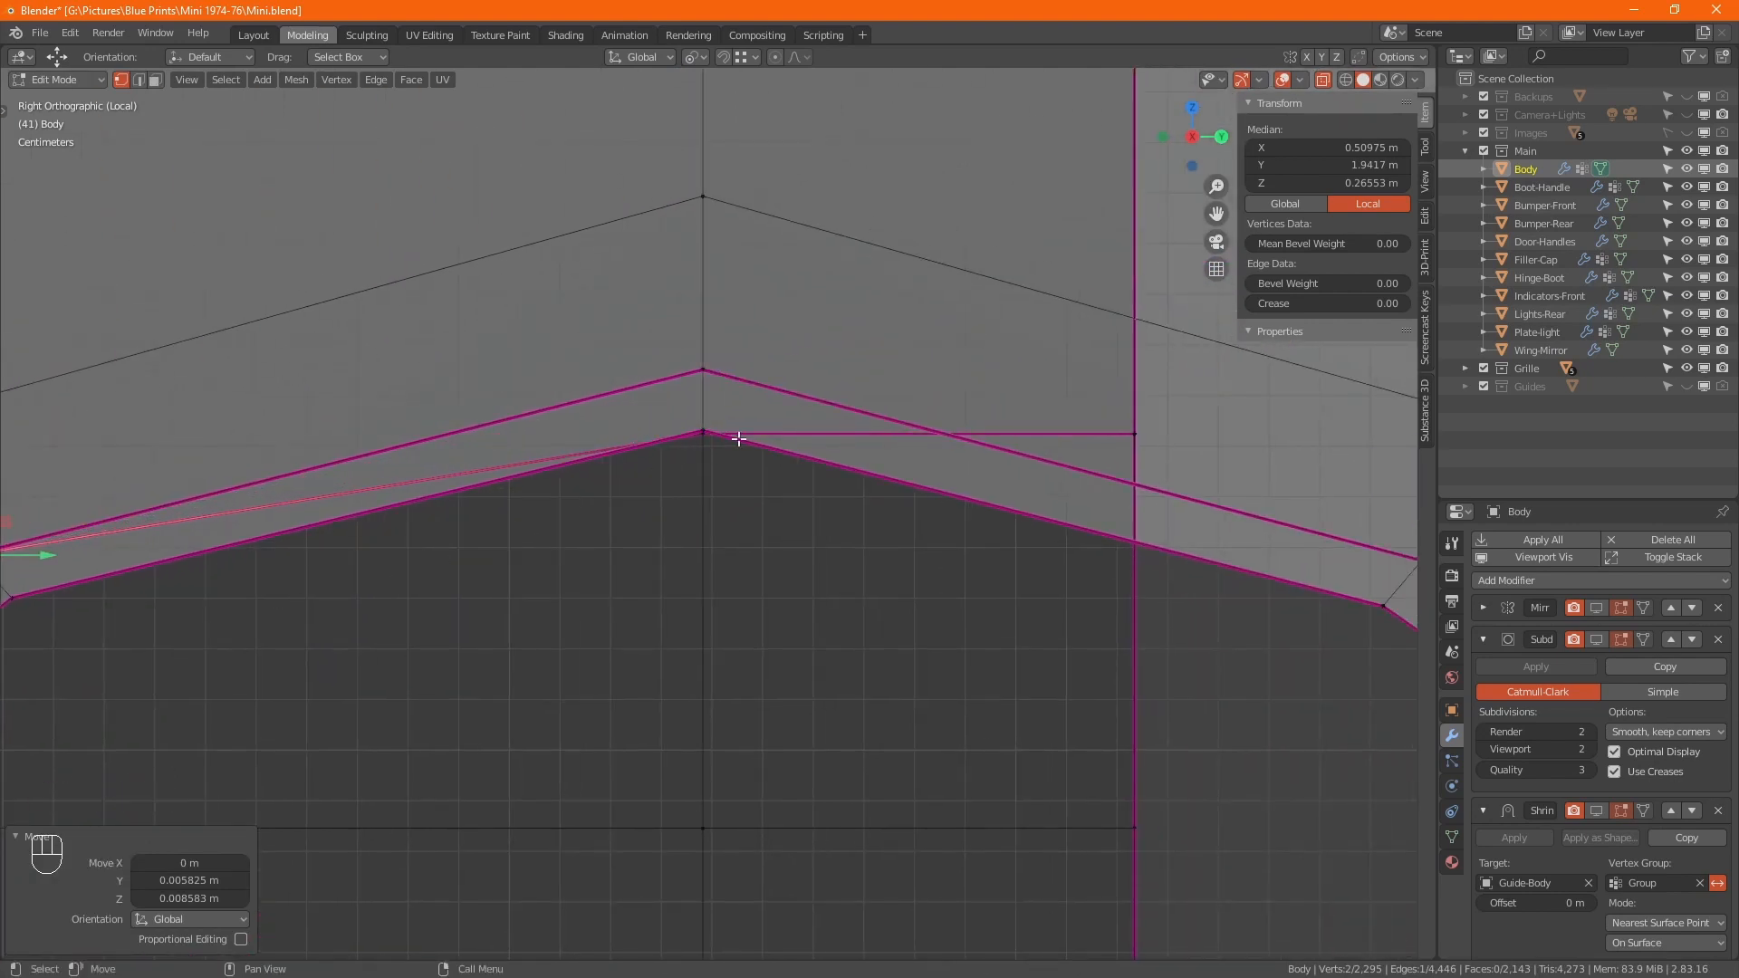
pyautogui.scroll(5, 693, 443)
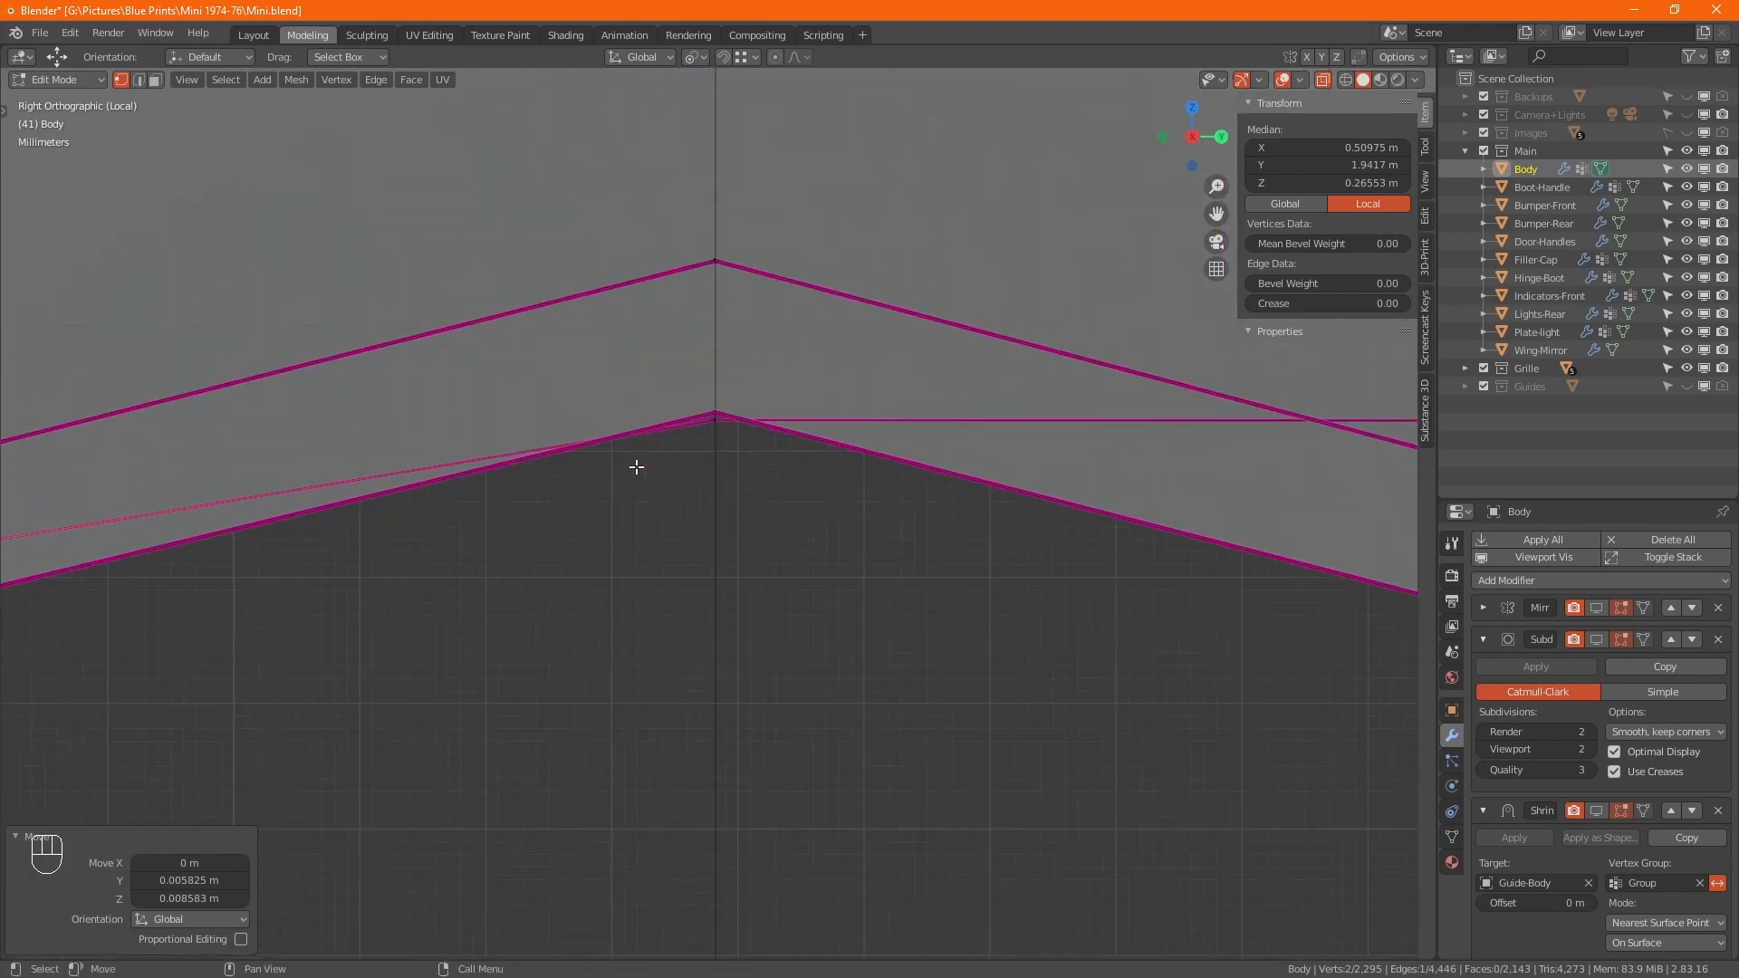
pyautogui.moveTo(636, 466); pyautogui.dragTo(755, 418)
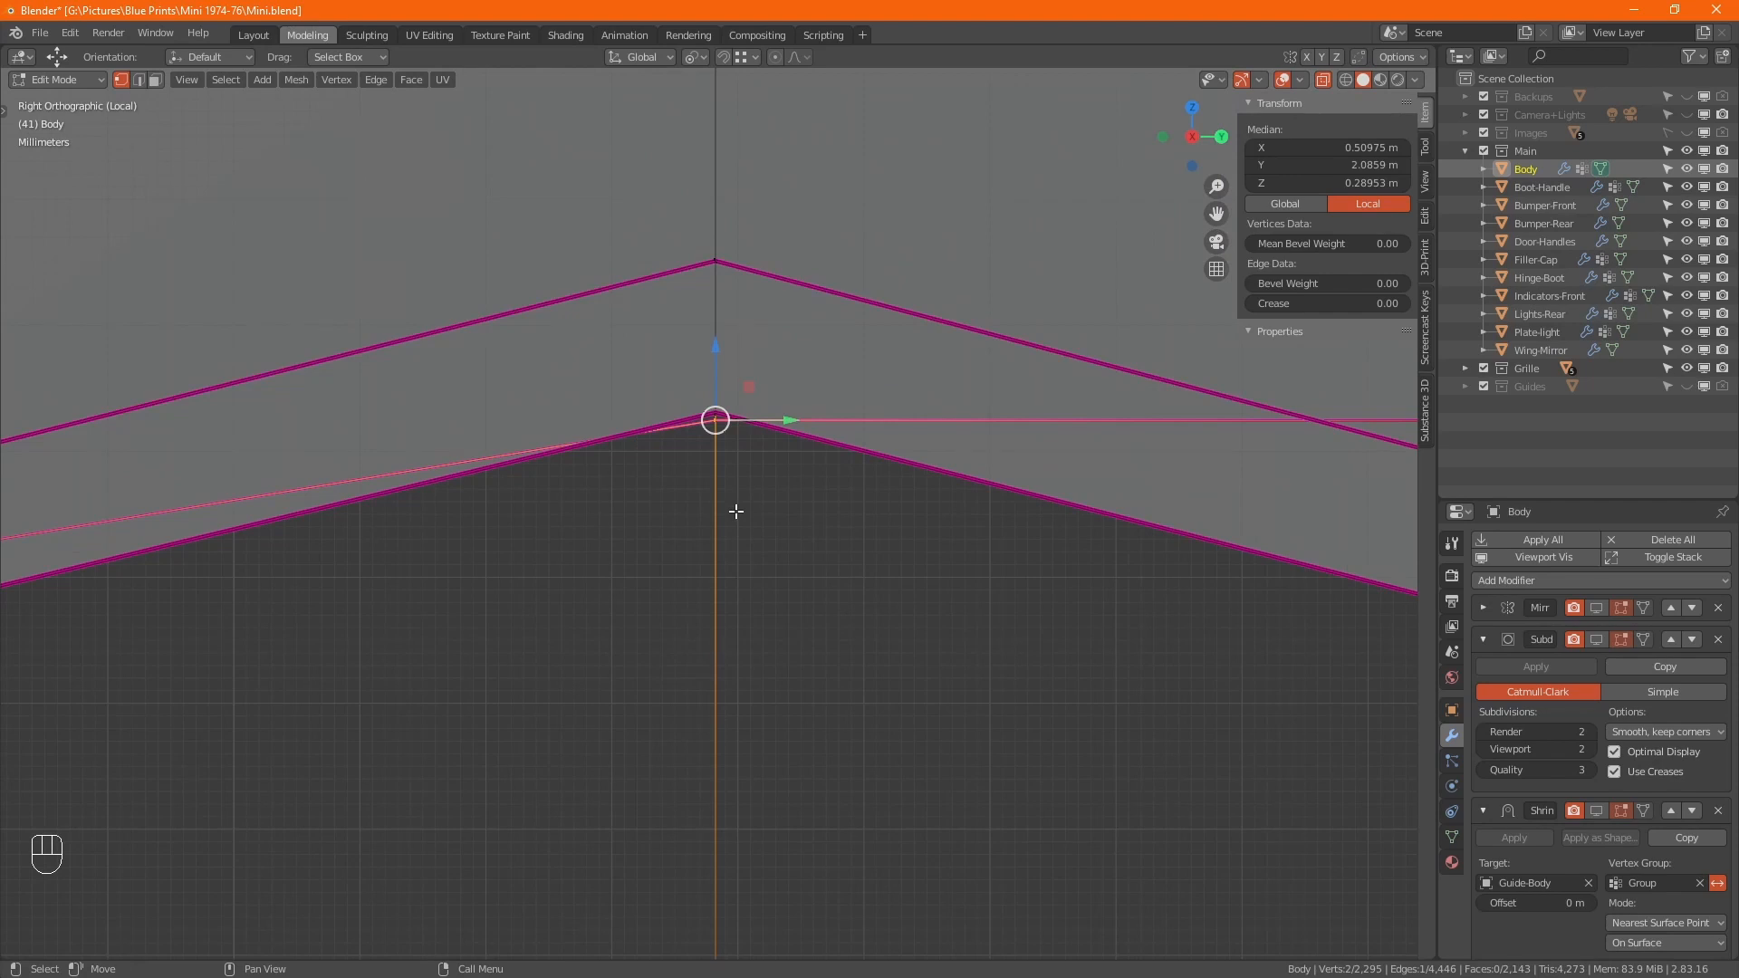
pyautogui.press('g')
pyautogui.press('z')
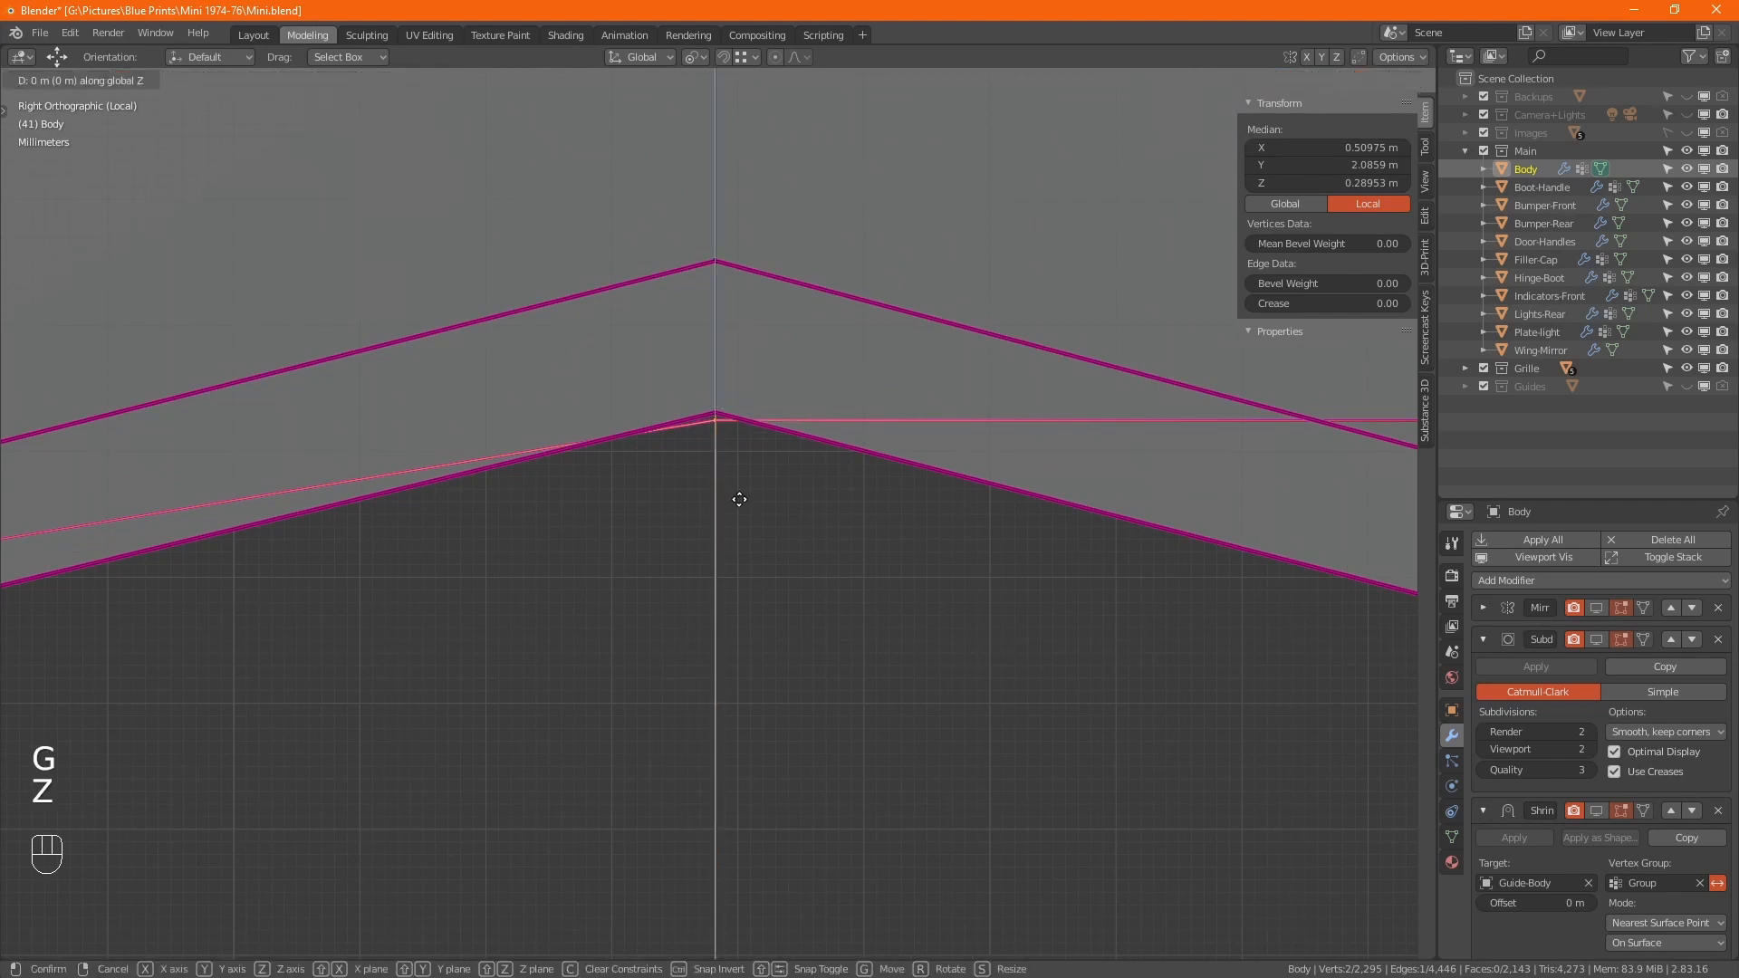
pyautogui.keyDown('ctrl'); pyautogui.click(709, 265); pyautogui.keyUp('ctrl')
pyautogui.scroll(-4, 578, 453)
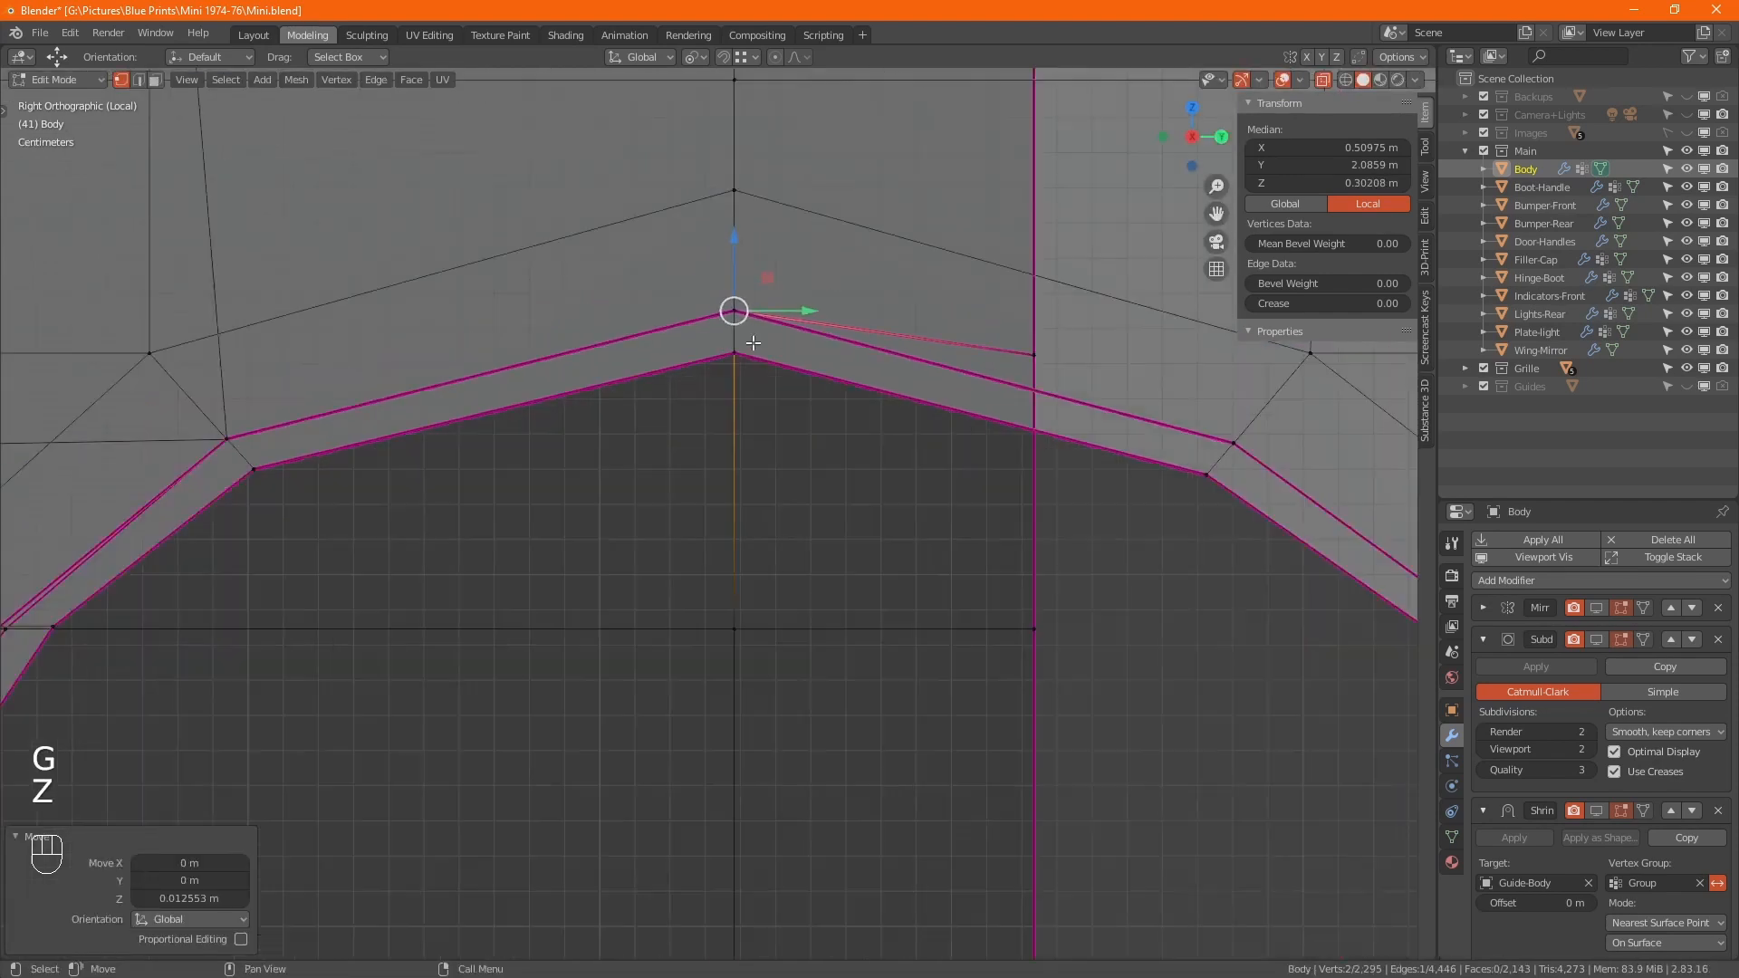
# - Select the bulkhead's horizontal vertex row from the centre line to the arch corner and raise it about 0.023 m along Z
pyautogui.hotkey('alt', 'z')
pyautogui.keyDown('alt'); pyautogui.moveTo(578, 453); pyautogui.dragTo(860, 496, button='middle'); pyautogui.keyUp('alt')
pyautogui.scroll(-10, 747, 490)
pyautogui.scroll(10, 861, 496)
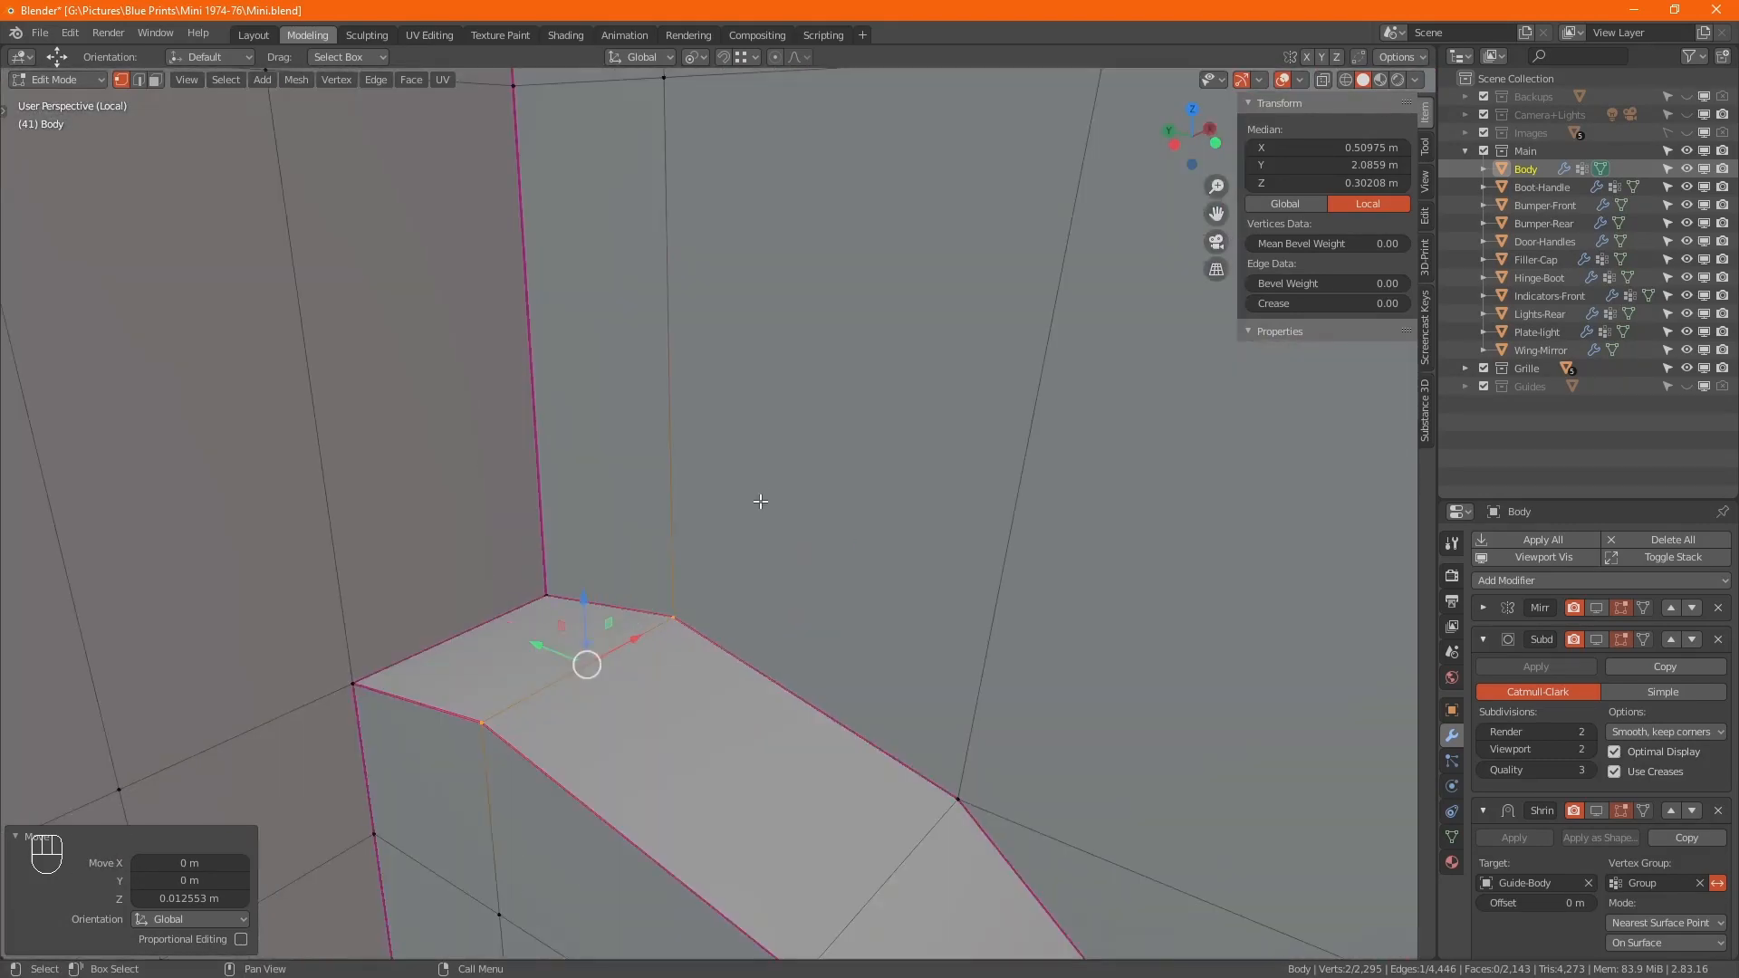
pyautogui.keyDown('alt'); pyautogui.moveTo(671, 570); pyautogui.dragTo(696, 651, button='middle'); pyautogui.keyUp('alt')
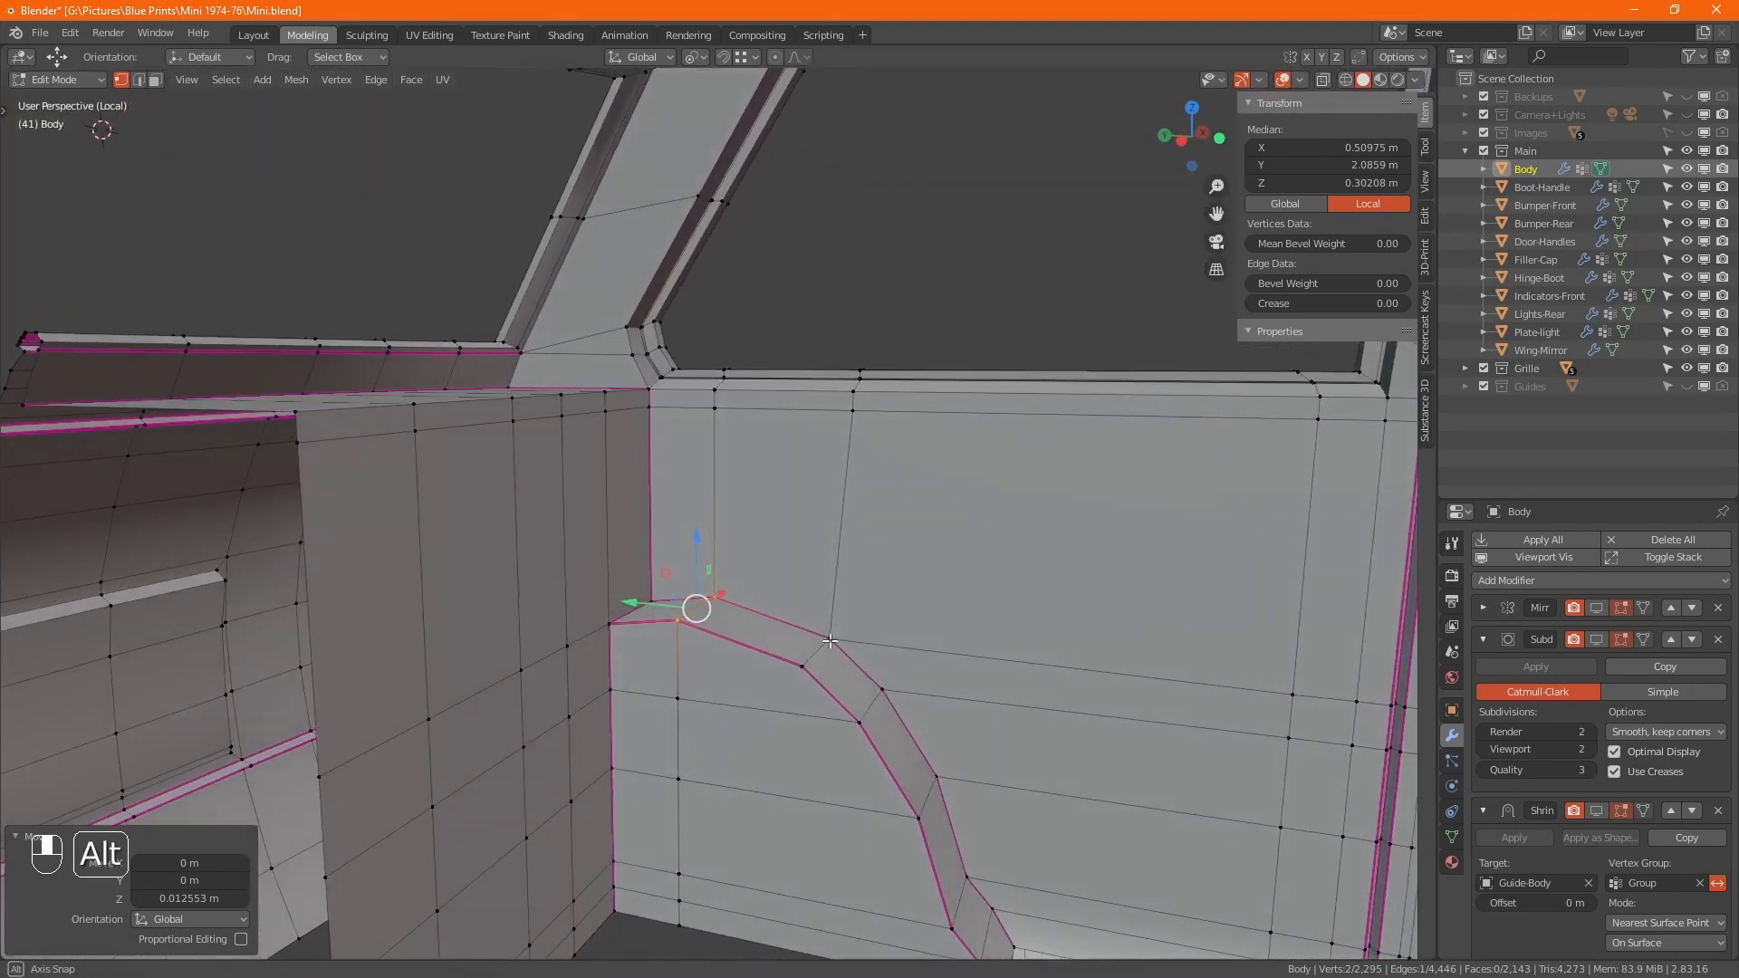
pyautogui.click(337, 786)
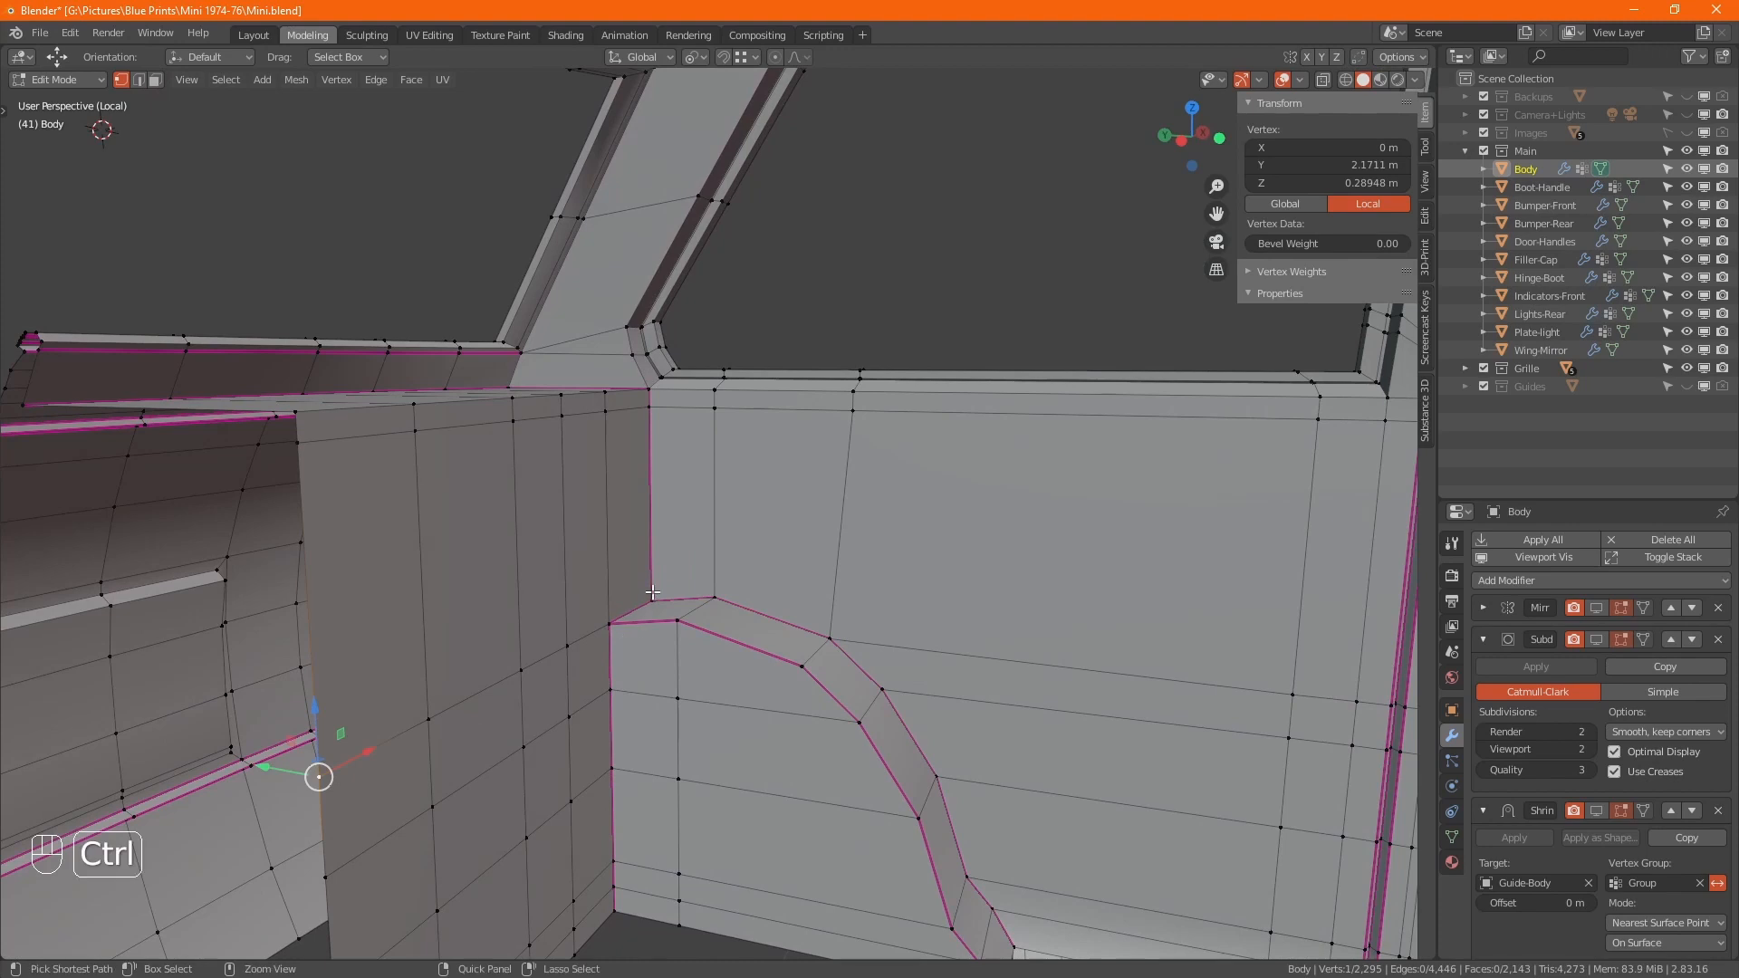
pyautogui.hotkey('alt', 'z')
pyautogui.keyDown('alt'); pyautogui.moveTo(700, 618); pyautogui.dragTo(784, 604, button='middle'); pyautogui.keyUp('alt')
pyautogui.hotkey('alt', 'z')
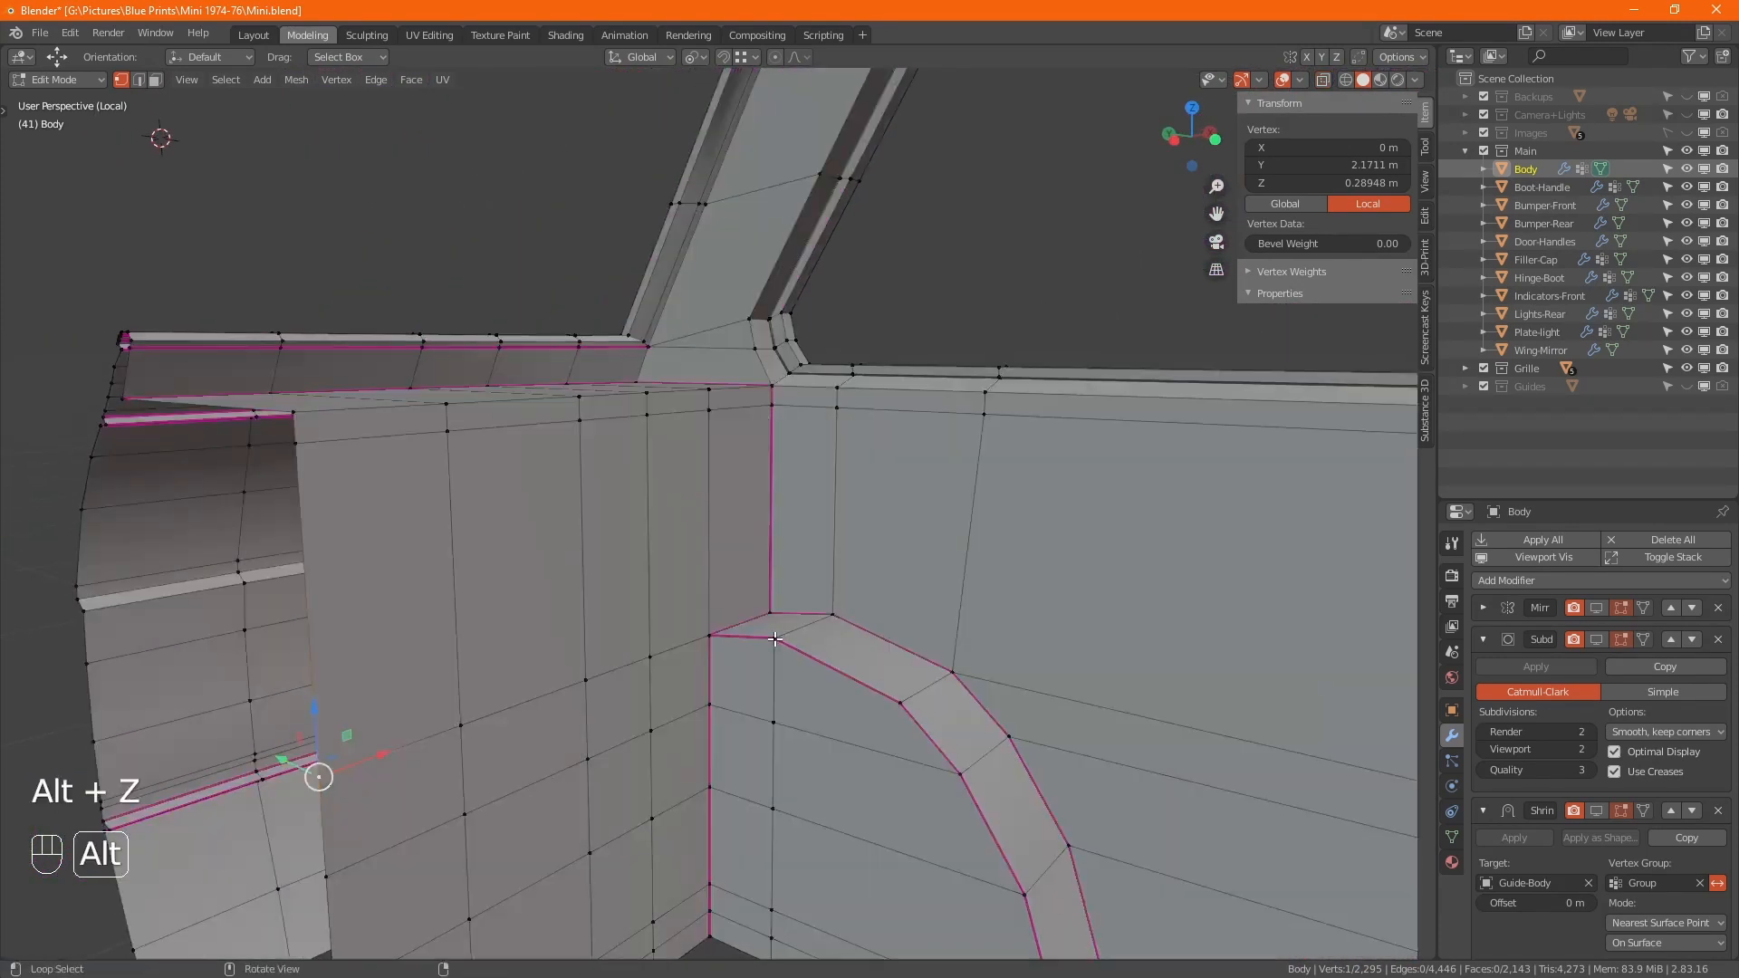
pyautogui.keyDown('ctrl'); pyautogui.click(771, 613); pyautogui.keyUp('ctrl')
pyautogui.moveTo(765, 564); pyautogui.dragTo(765, 541)
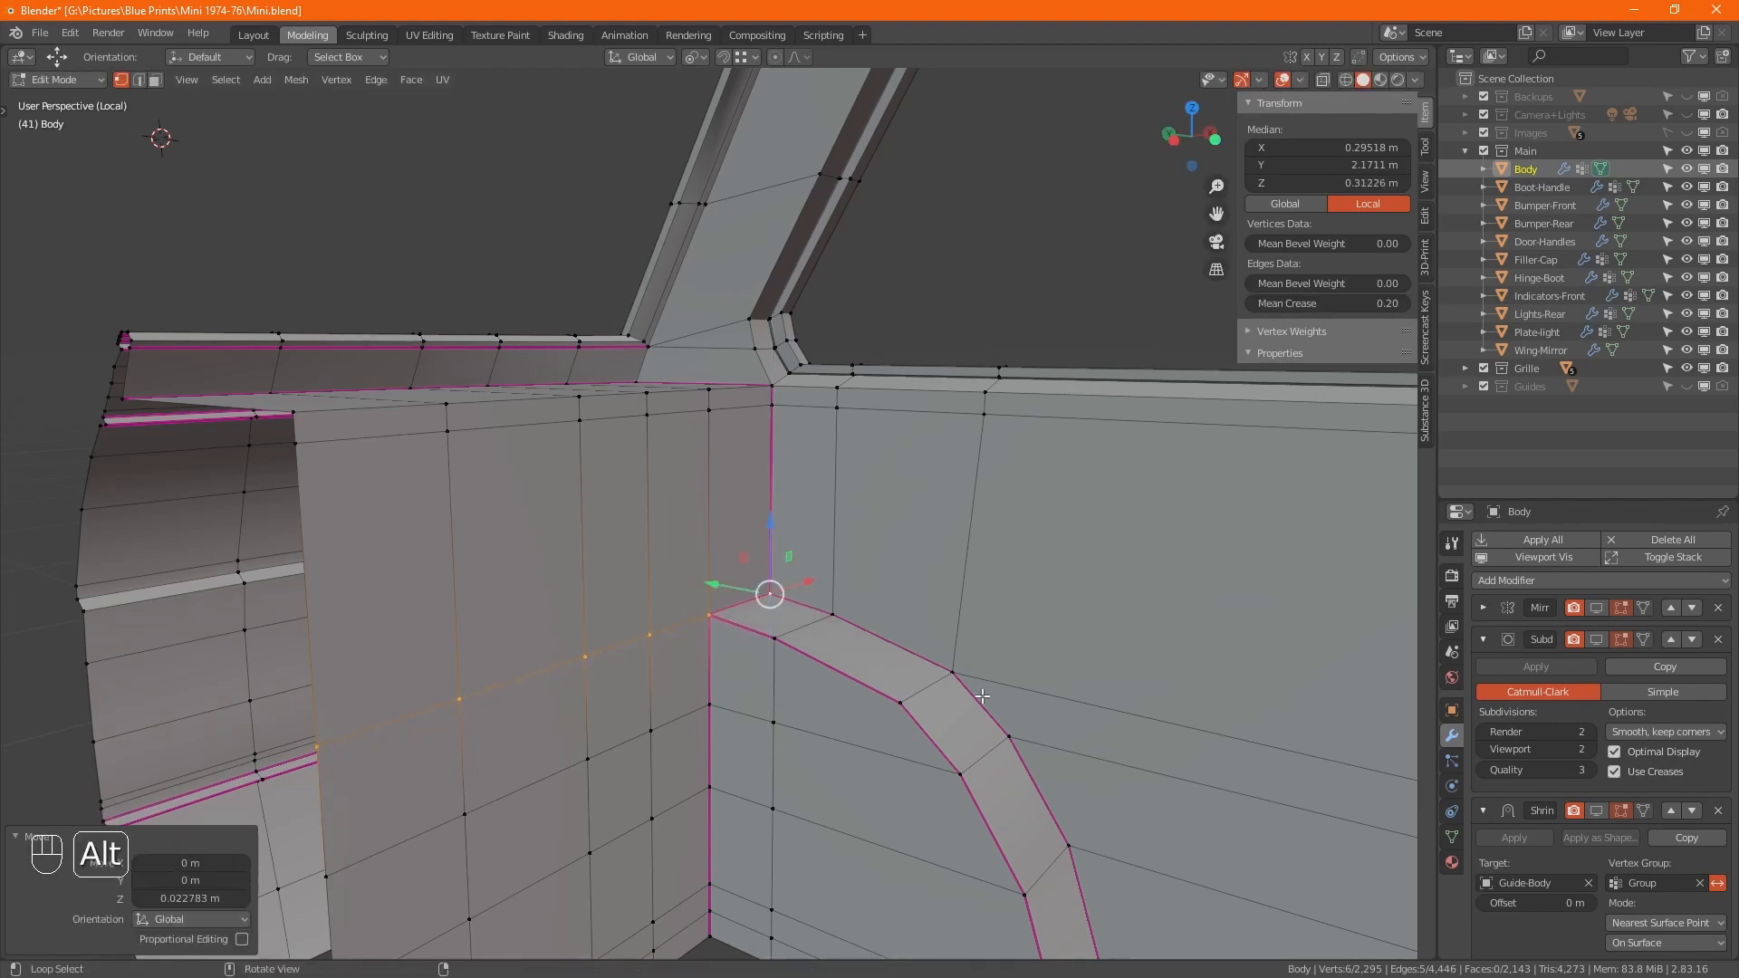
# - Select the outer wheel arch's open edge from front to rear and extrude it about -0.116 m along X into the body
pyautogui.keyDown('alt'); pyautogui.moveTo(765, 544); pyautogui.dragTo(575, 592, button='middle'); pyautogui.keyUp('alt')
pyautogui.scroll(-4, 593, 585)
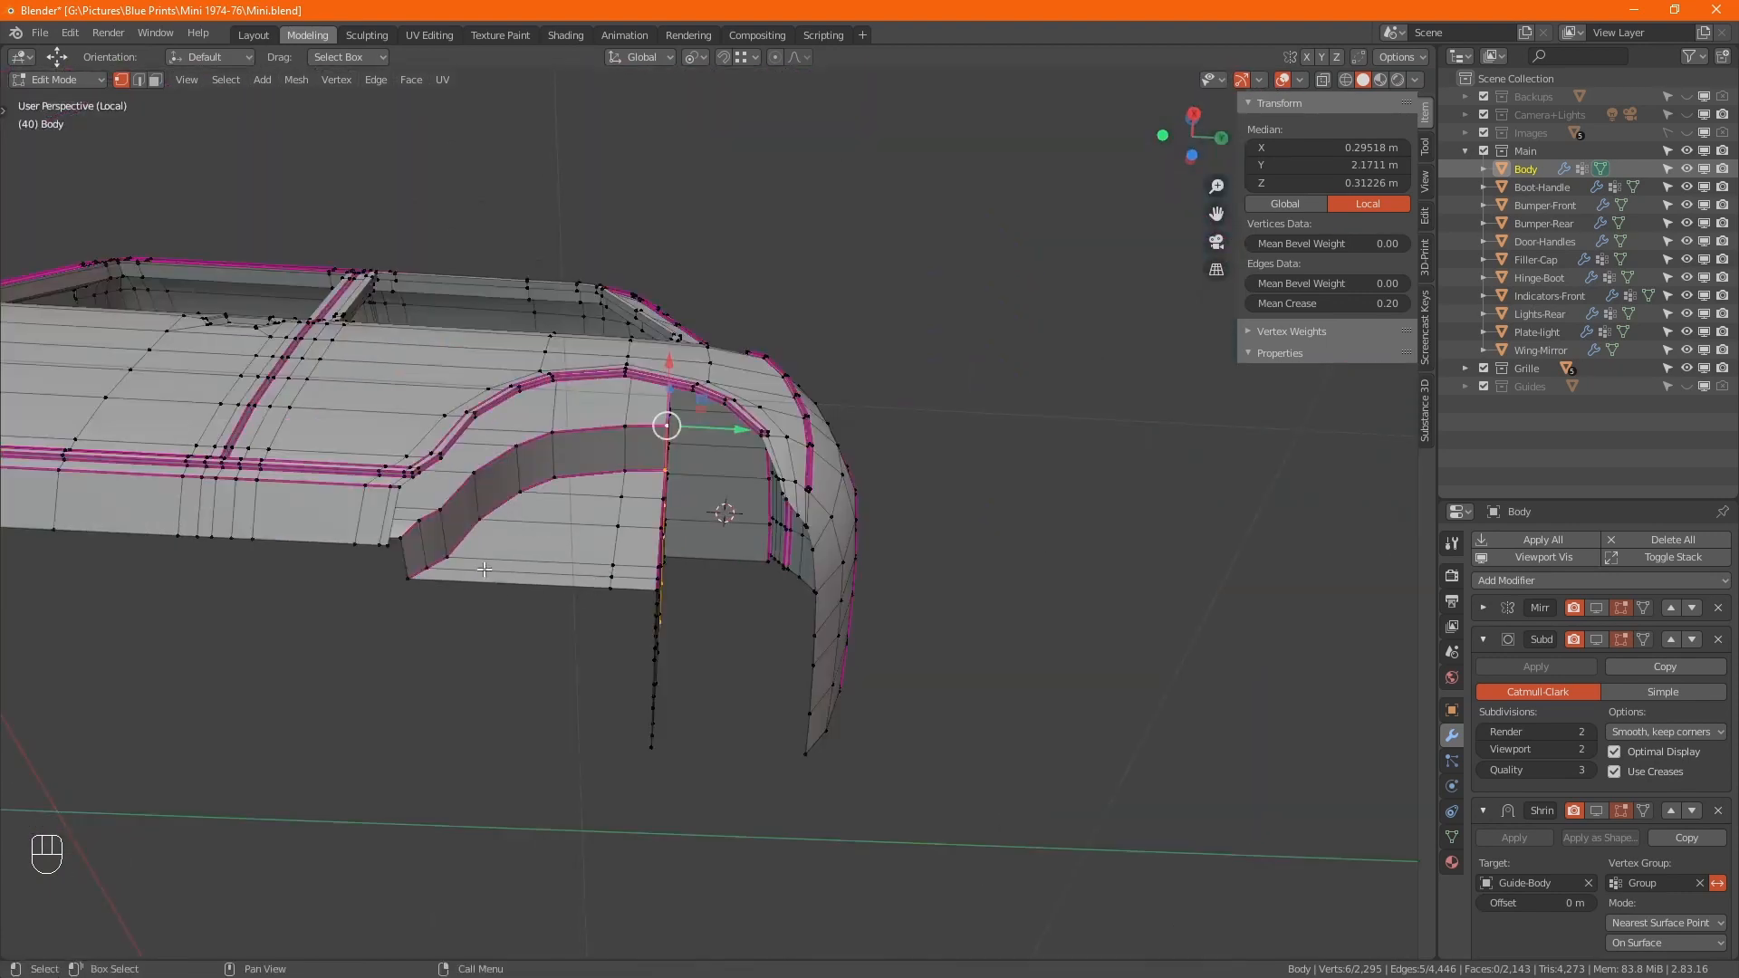
pyautogui.keyDown('alt'); pyautogui.moveTo(480, 508); pyautogui.dragTo(412, 612, button='middle'); pyautogui.keyUp('alt')
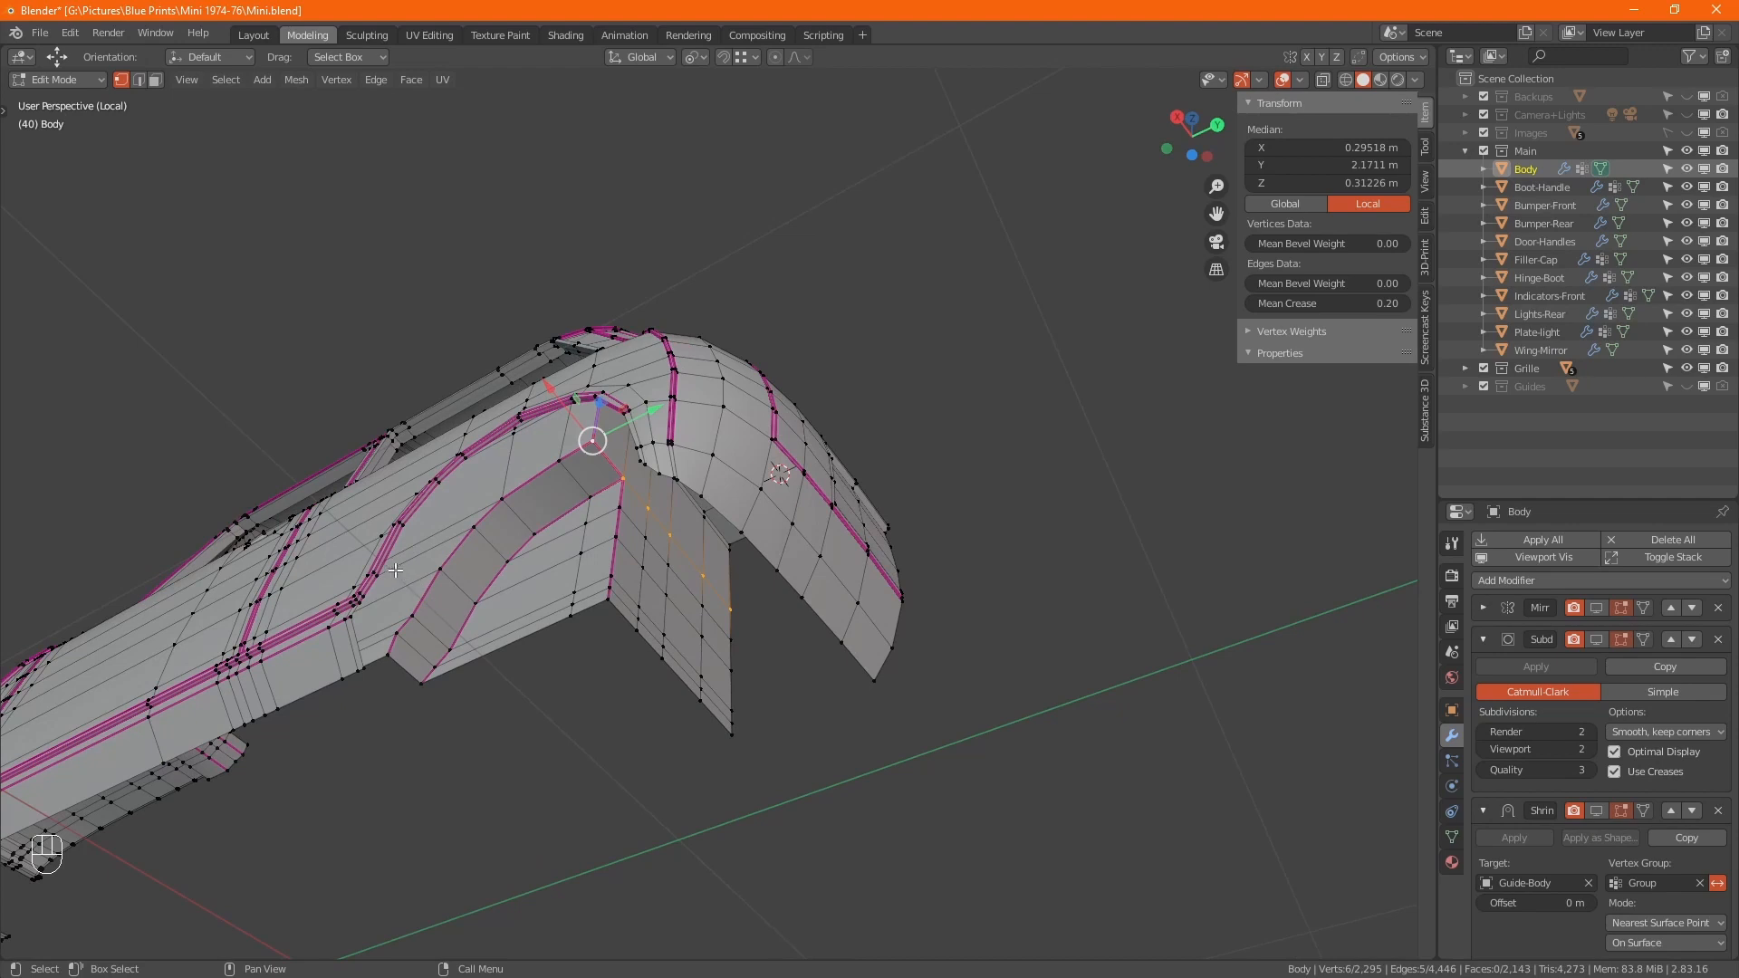
pyautogui.keyDown('alt'); pyautogui.moveTo(473, 587); pyautogui.dragTo(536, 526, button='middle'); pyautogui.keyUp('alt')
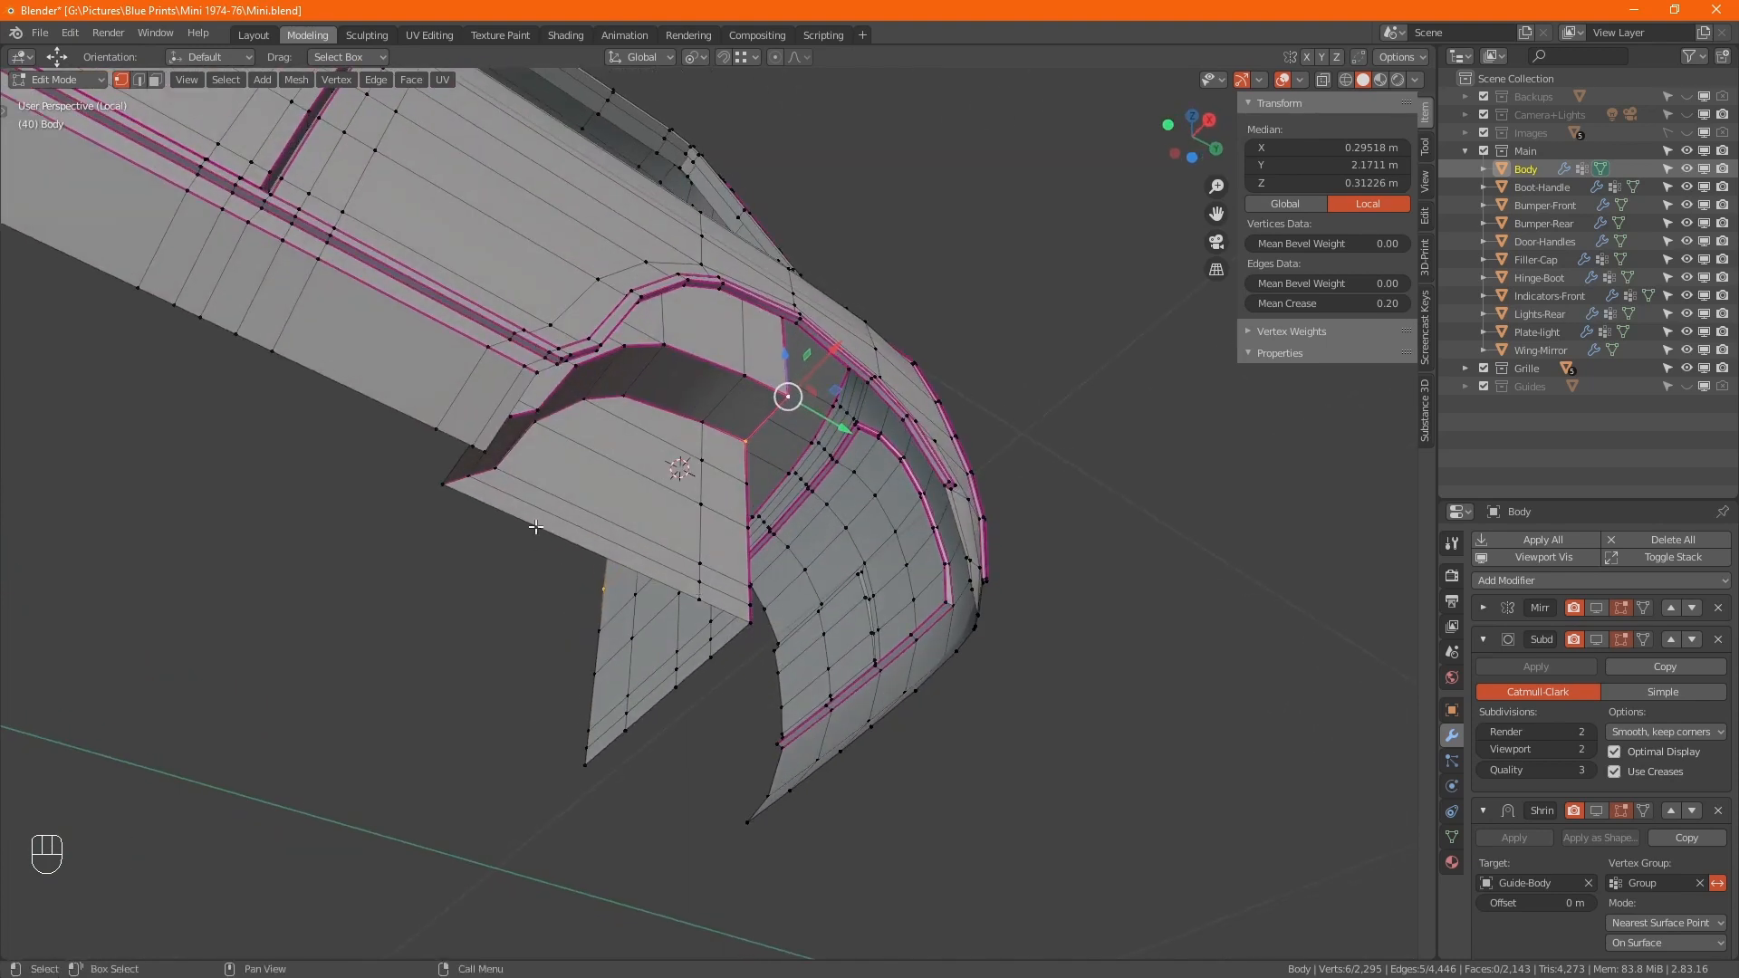
pyautogui.click(486, 452)
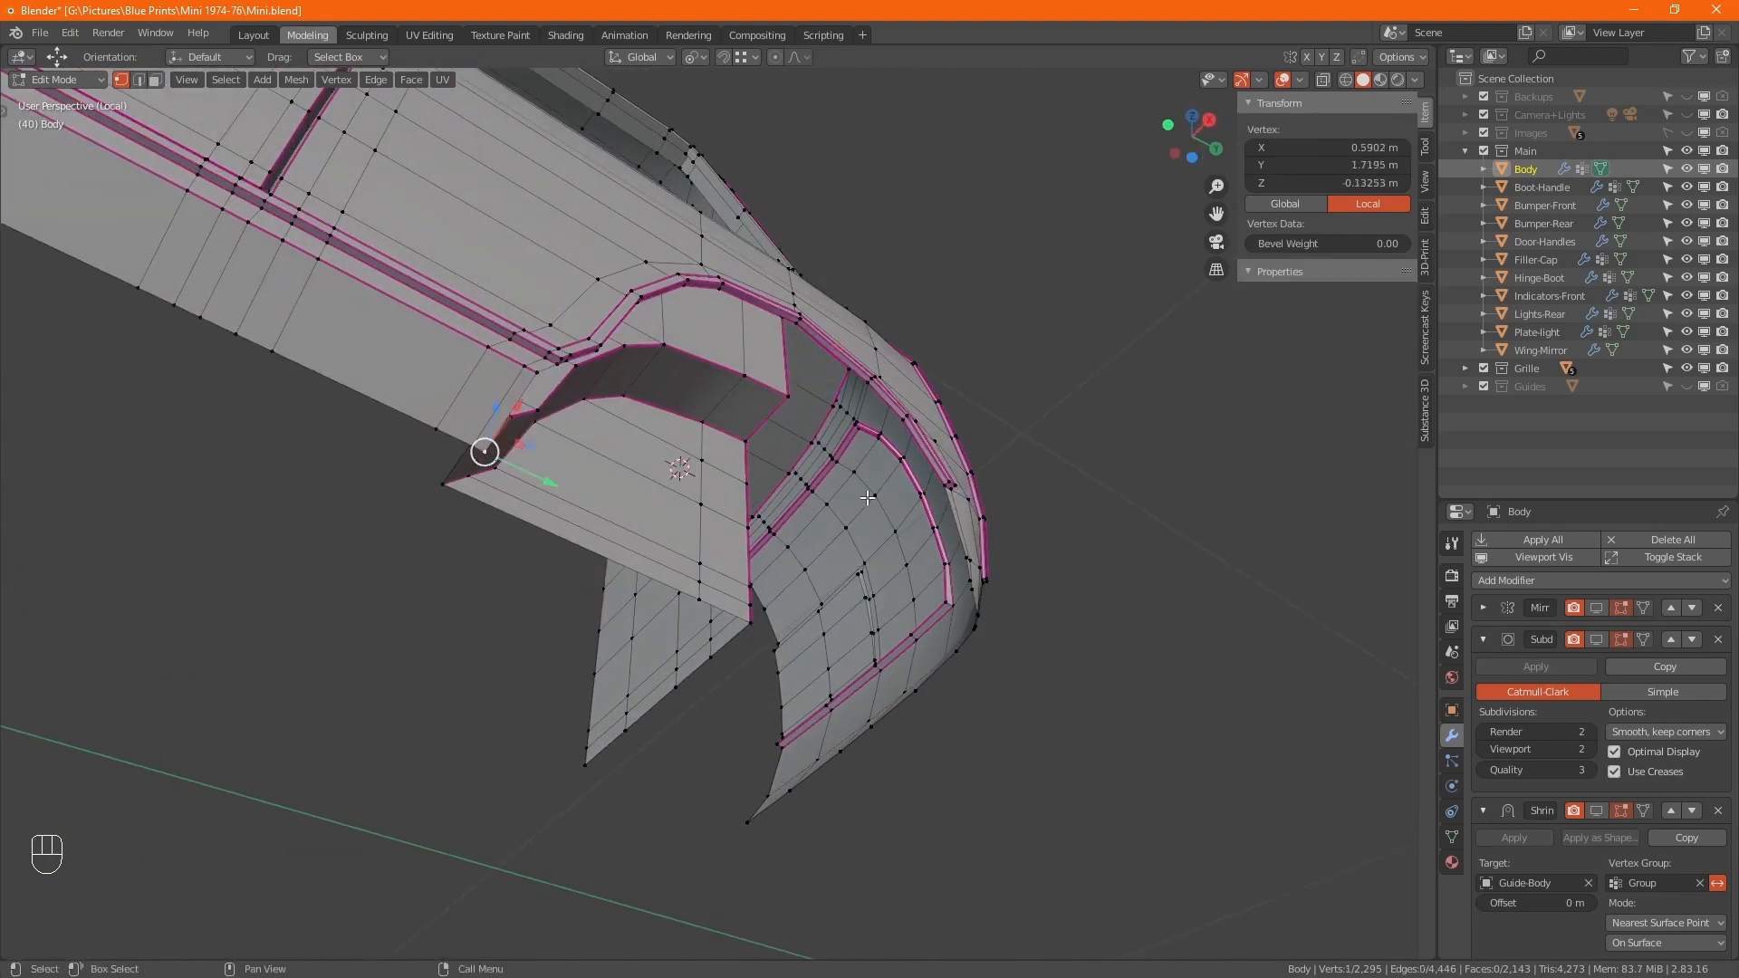
pyautogui.keyDown('ctrl'); pyautogui.click(972, 591); pyautogui.keyUp('ctrl')
pyautogui.keyDown('alt'); pyautogui.moveTo(971, 591); pyautogui.dragTo(1063, 534, button='middle'); pyautogui.keyUp('alt')
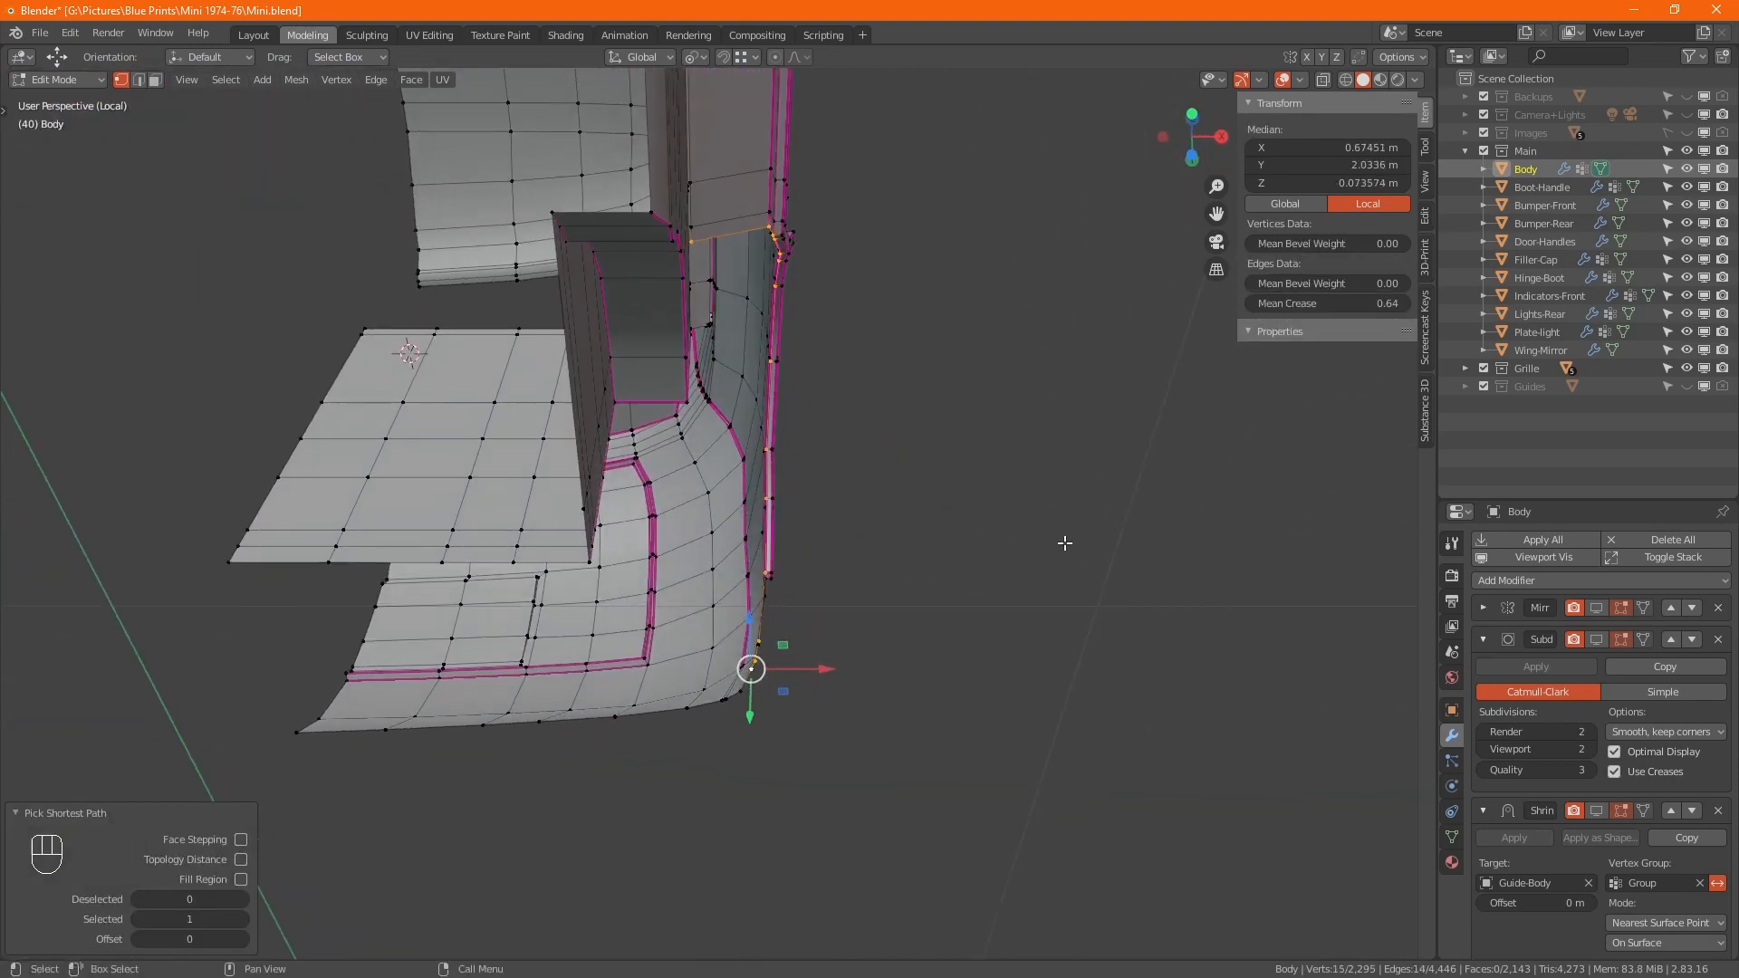
pyautogui.keyDown('ctrl'); pyautogui.moveTo(670, 198); pyautogui.dragTo(706, 246); pyautogui.keyUp('ctrl')
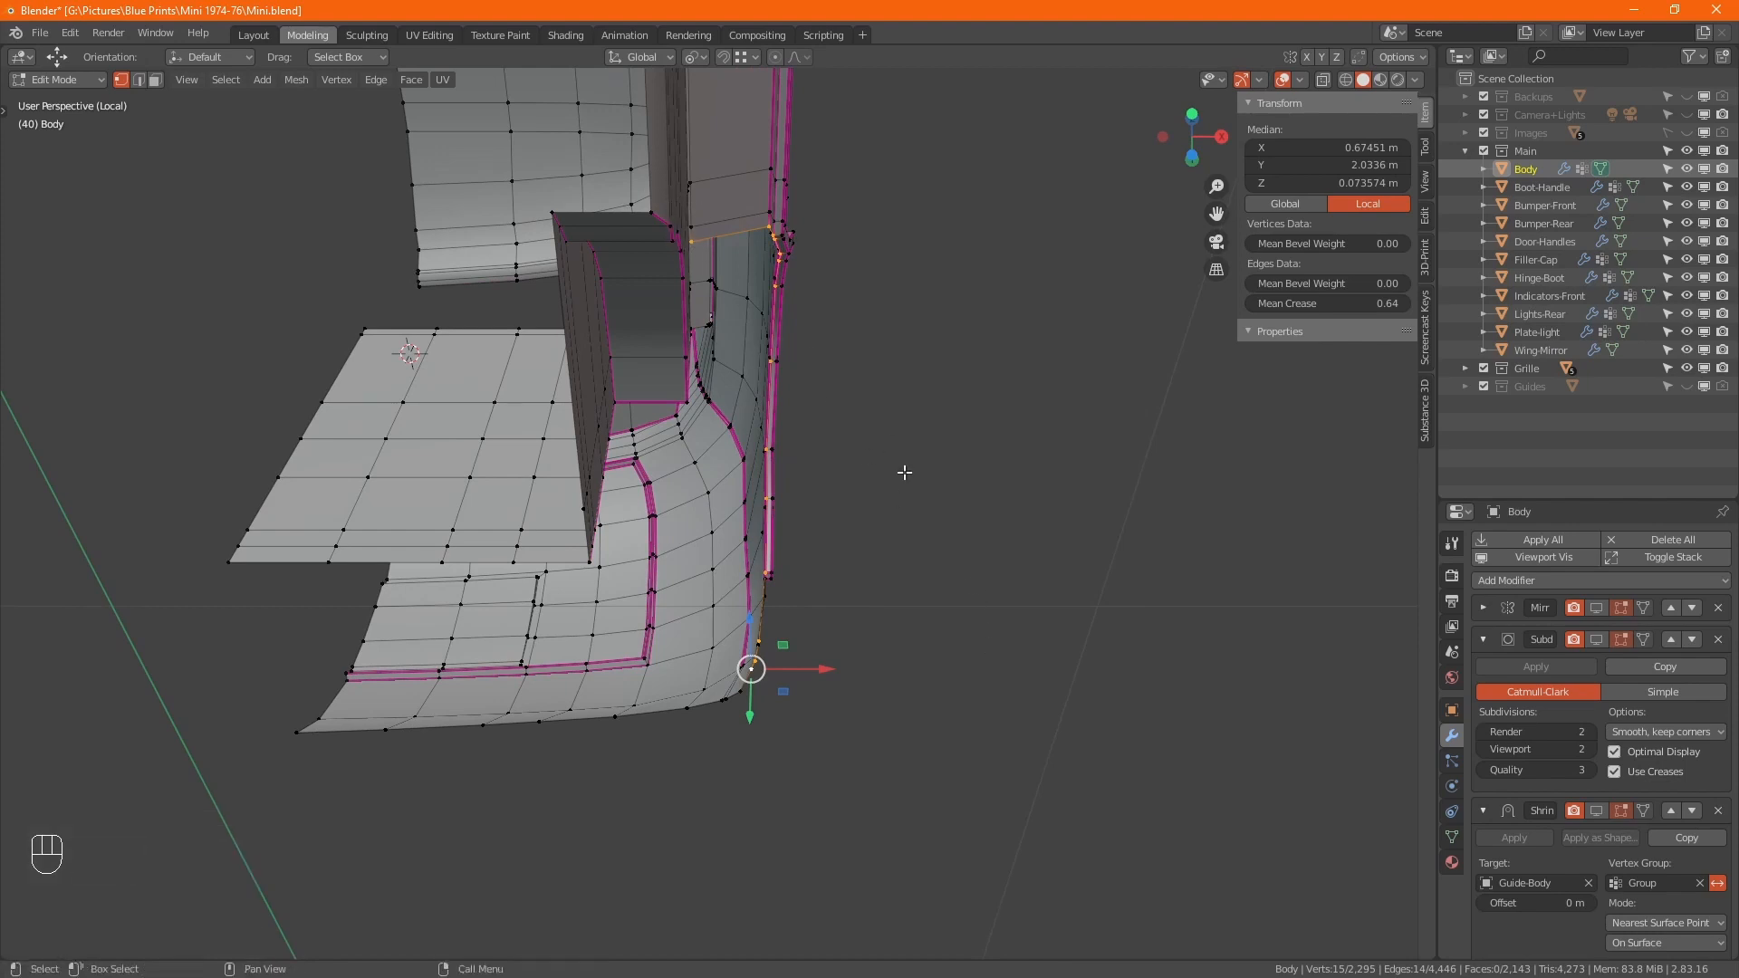
pyautogui.keyDown('shift'); pyautogui.click(690, 247); pyautogui.keyUp('shift')
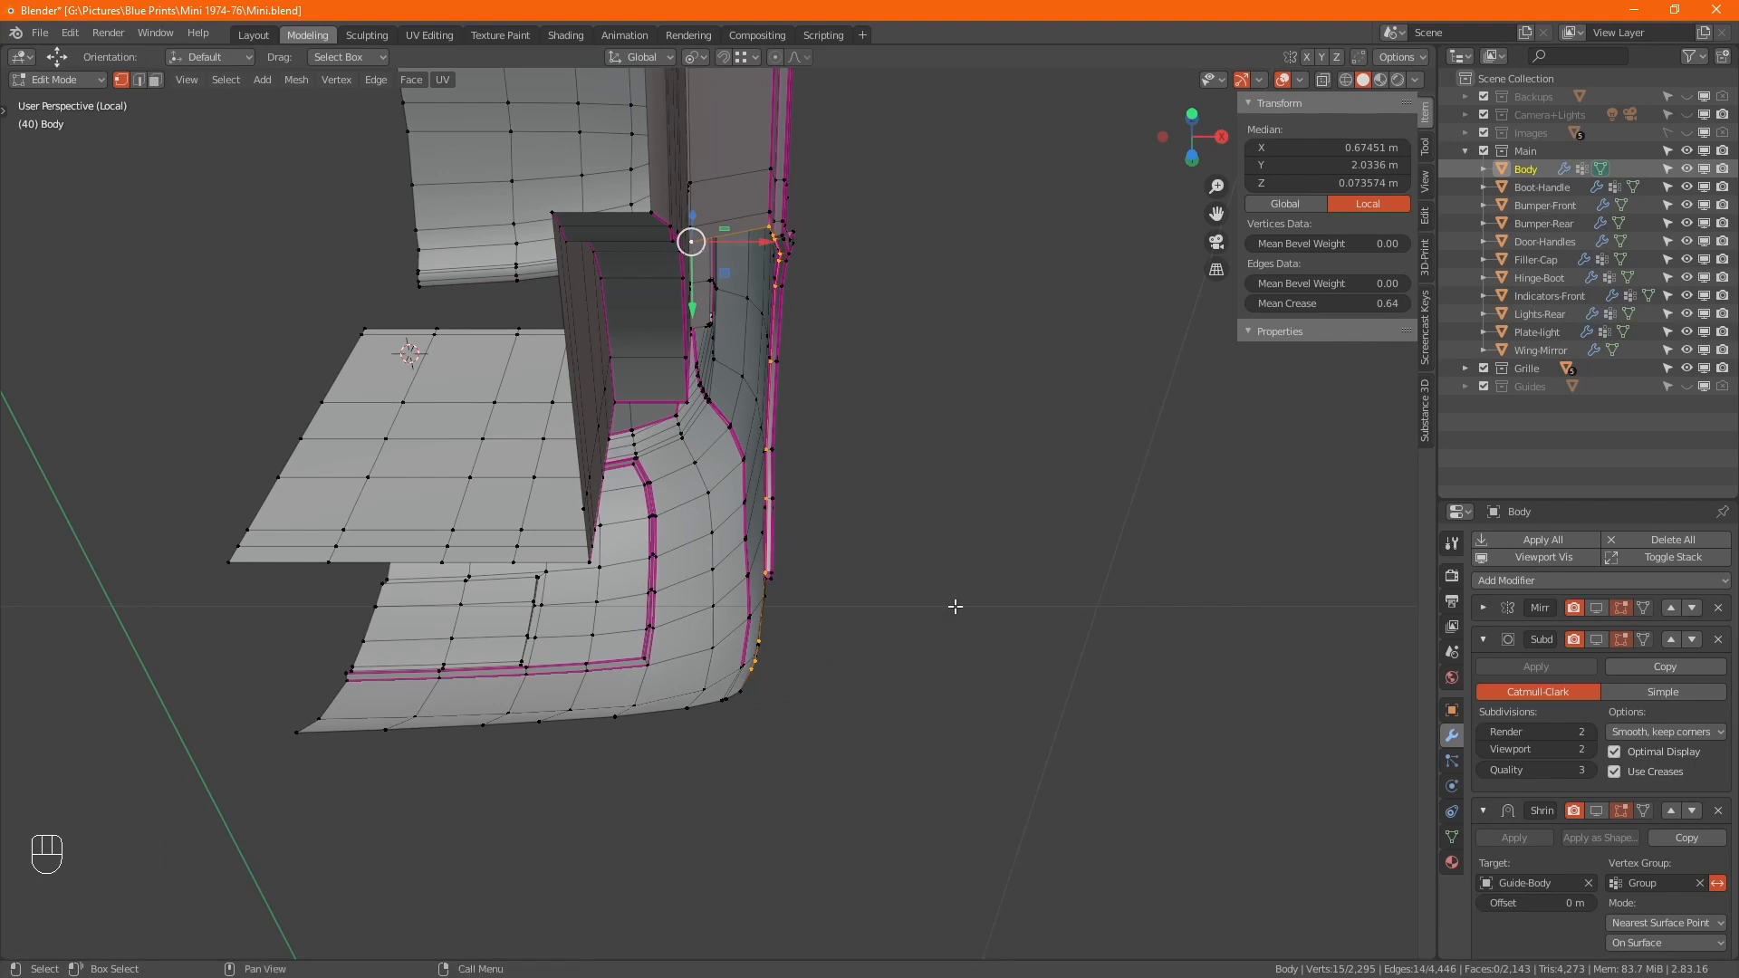
pyautogui.press('e')
pyautogui.press('x')
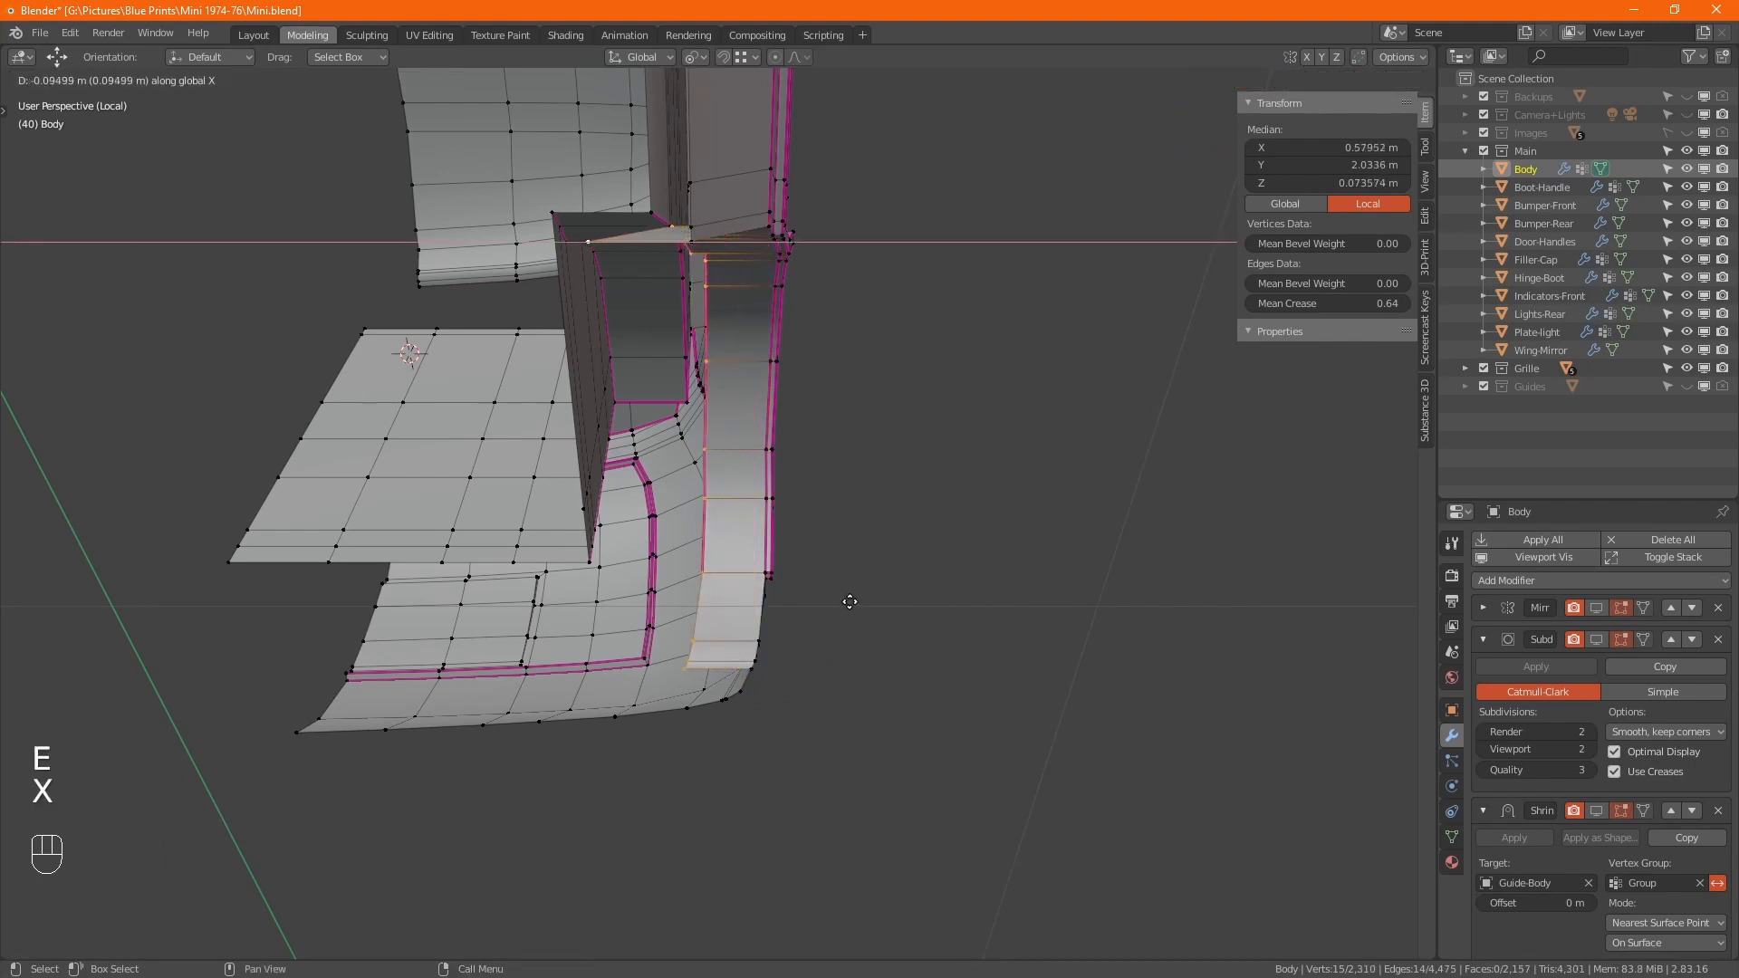
pyautogui.click(828, 596)
# - Flatten the extruded arch edge by scaling it to 0 along X and move it about 0.037 m along X
pyautogui.press('s')
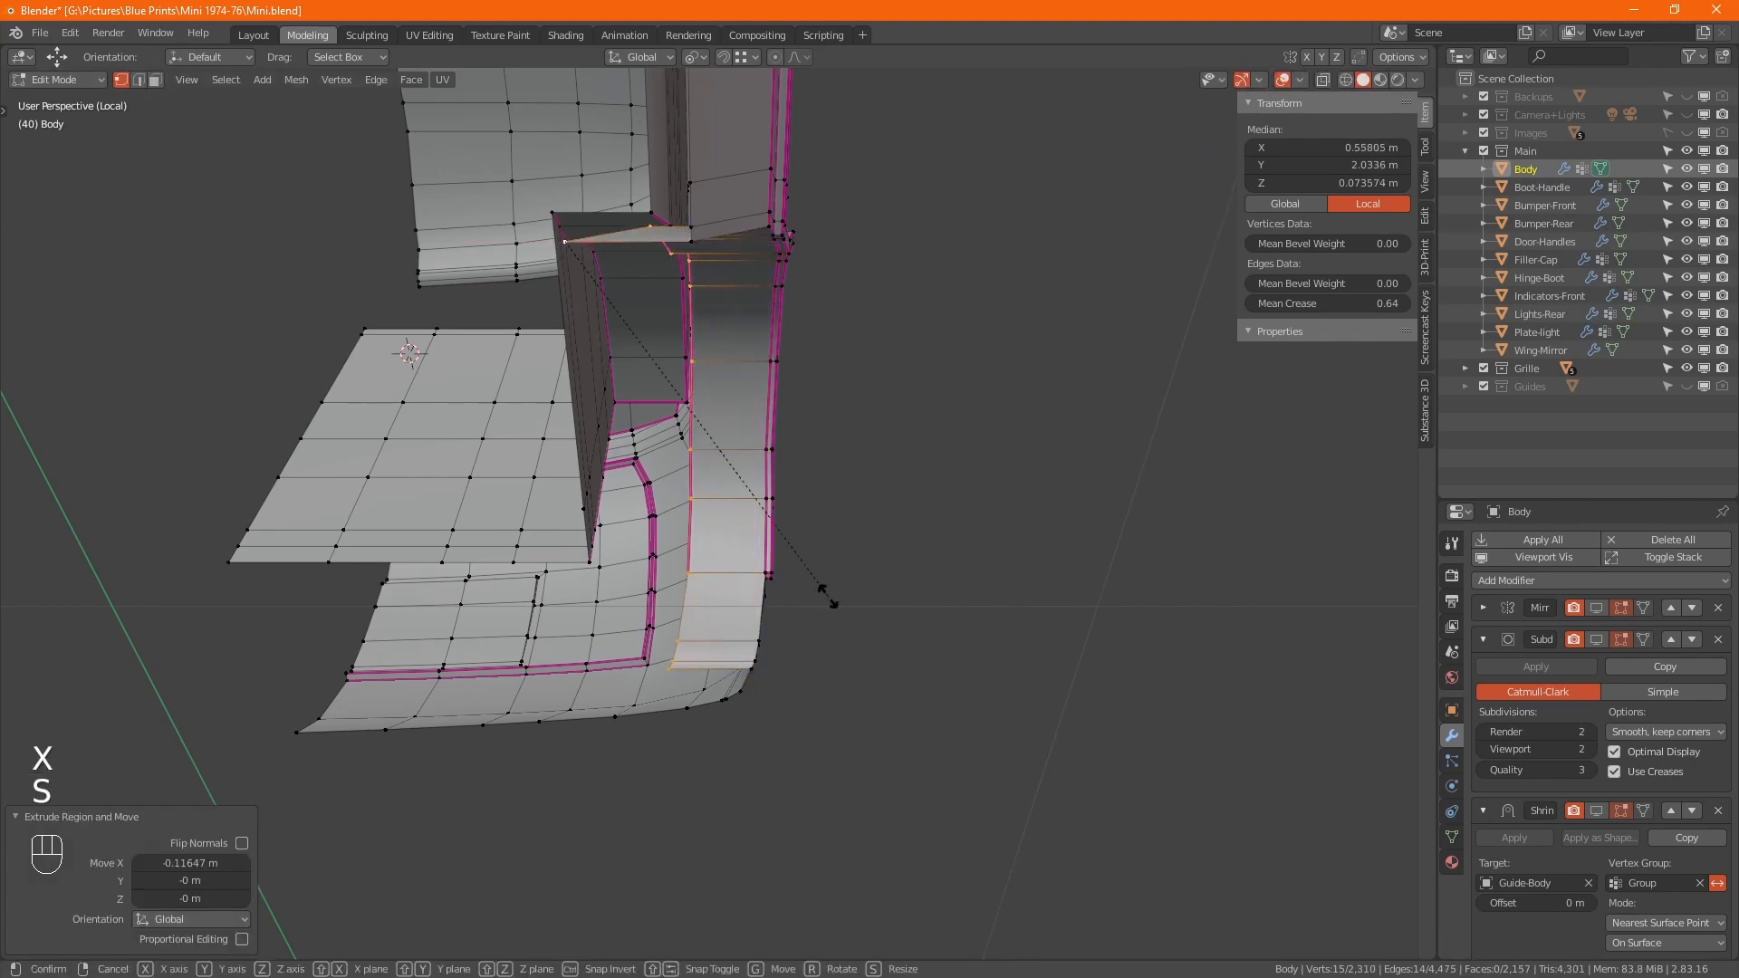
pyautogui.press('x')
pyautogui.press('KP_0')
pyautogui.press('KP_Enter')
pyautogui.keyDown('alt'); pyautogui.moveTo(781, 486); pyautogui.dragTo(442, 633, button='middle'); pyautogui.keyUp('alt')
pyautogui.moveTo(413, 646); pyautogui.dragTo(389, 636)
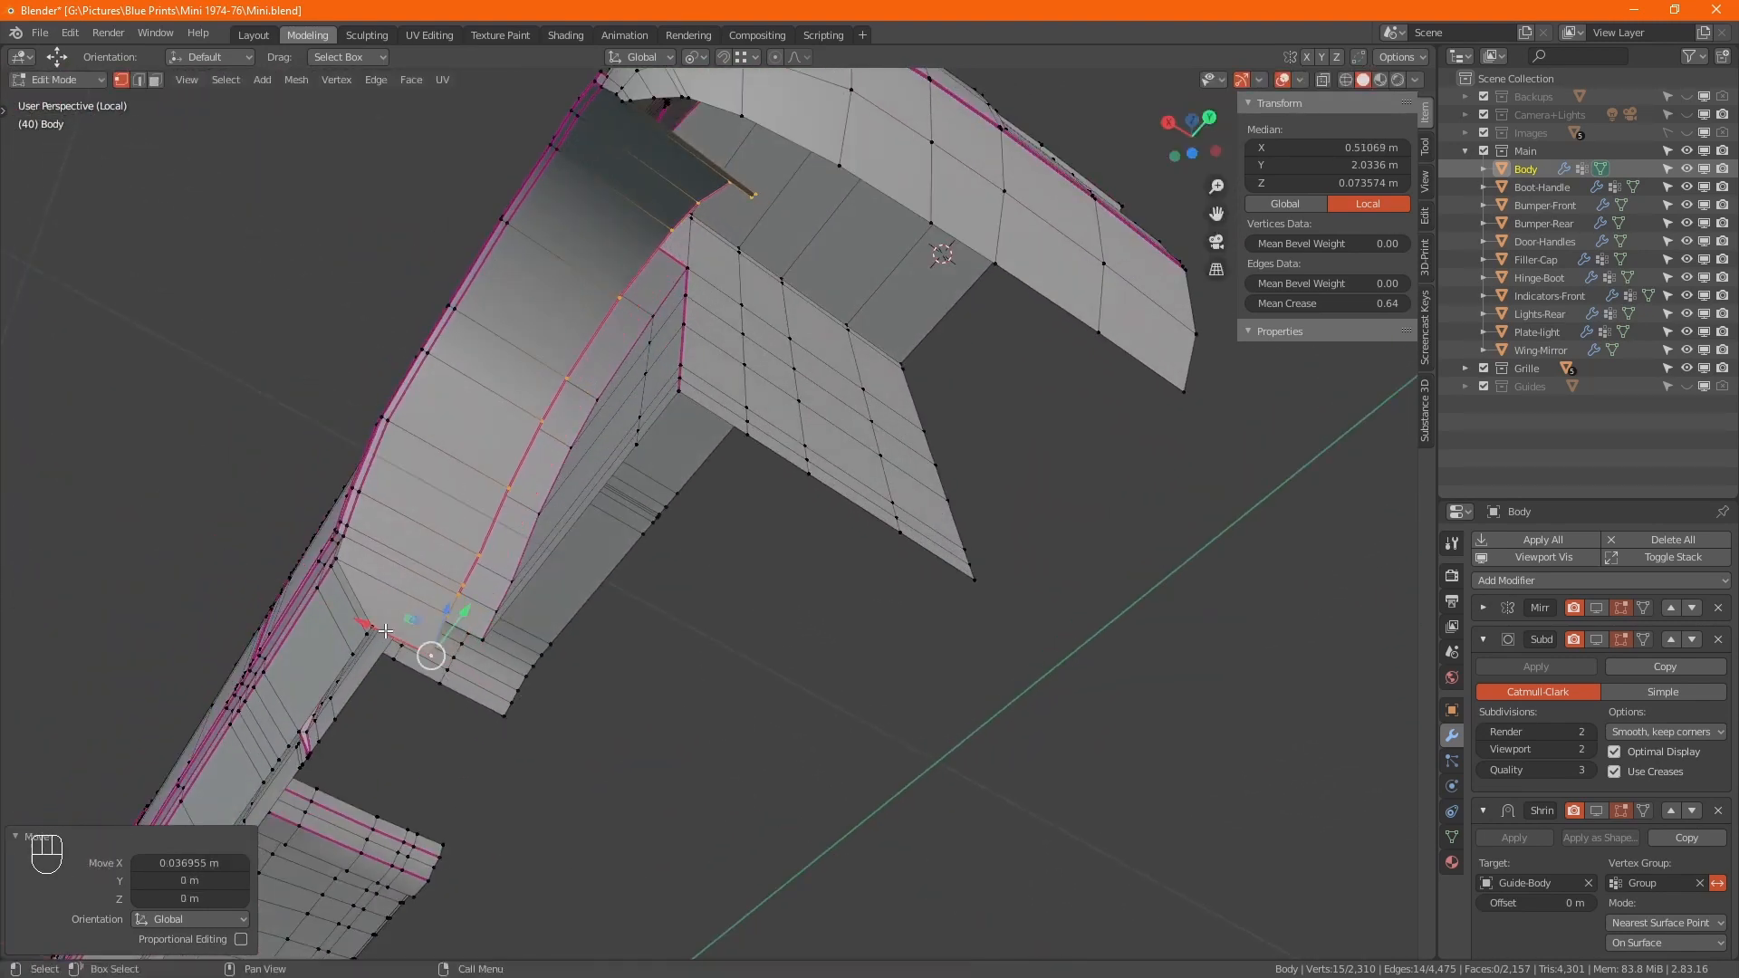
# - Examine how the extruded arch wall meets the inner arch strip, bulkhead and side panel from inside and outside
pyautogui.keyDown('alt'); pyautogui.moveTo(398, 625); pyautogui.dragTo(726, 640, button='middle'); pyautogui.keyUp('alt')
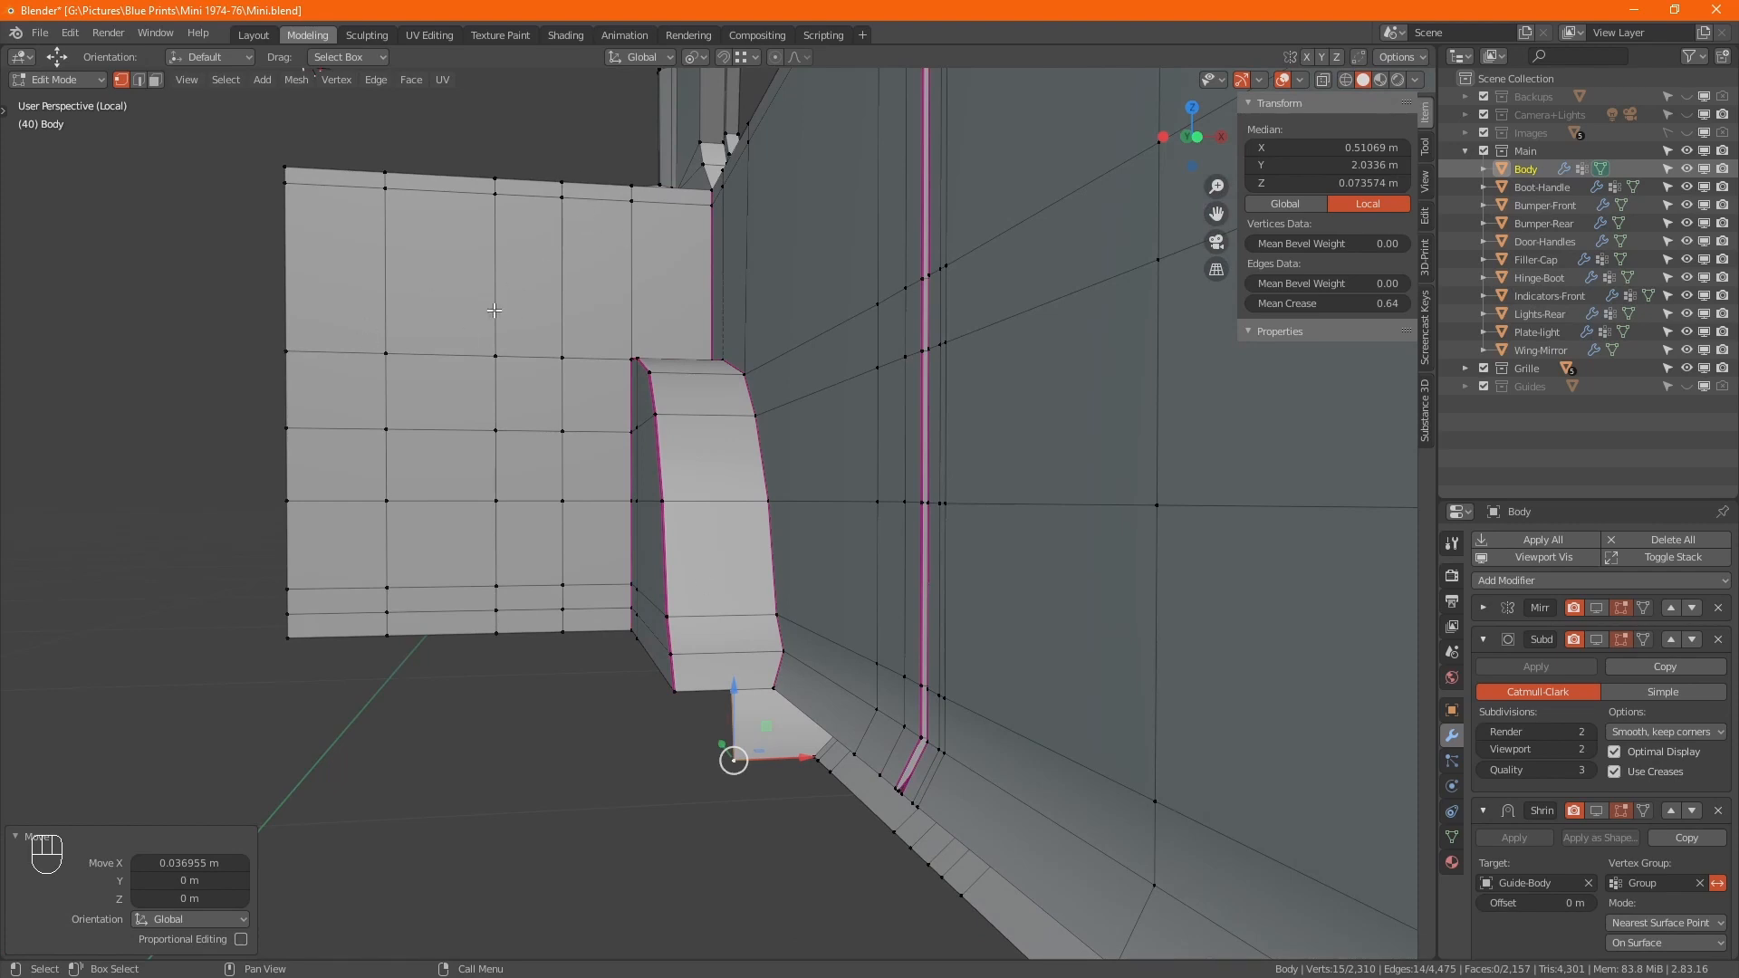
pyautogui.scroll(-6, 493, 310)
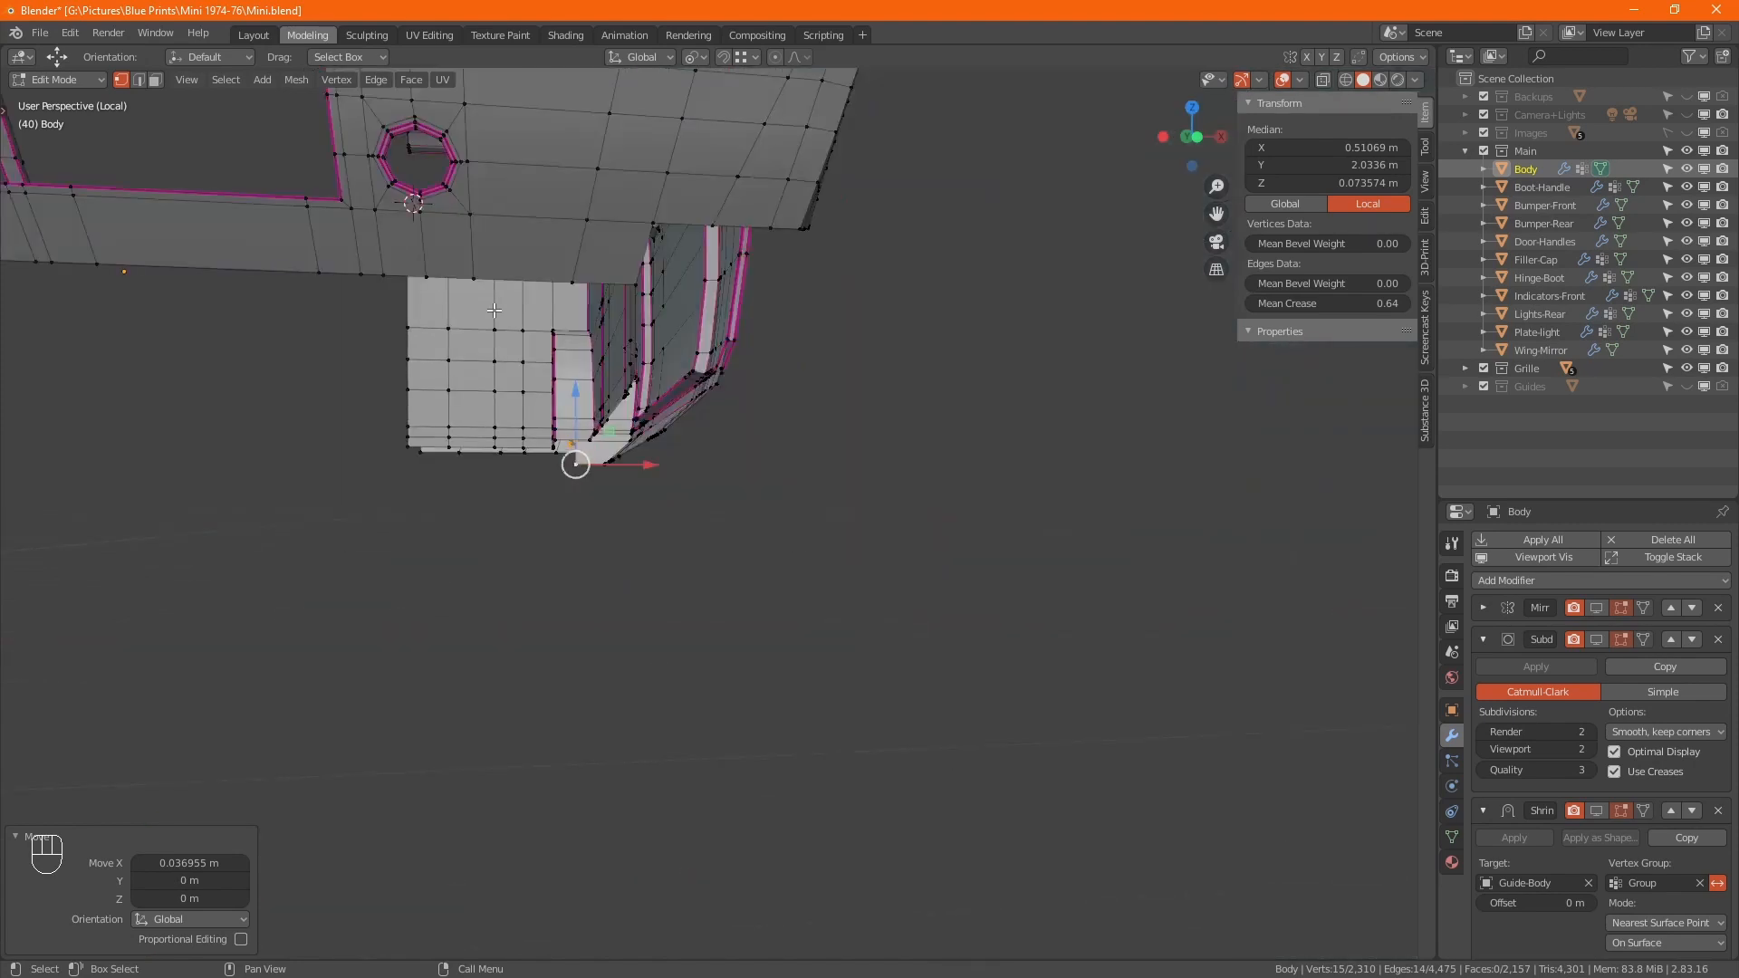
pyautogui.keyDown('alt'); pyautogui.moveTo(481, 327); pyautogui.dragTo(536, 441, button='middle'); pyautogui.keyUp('alt')
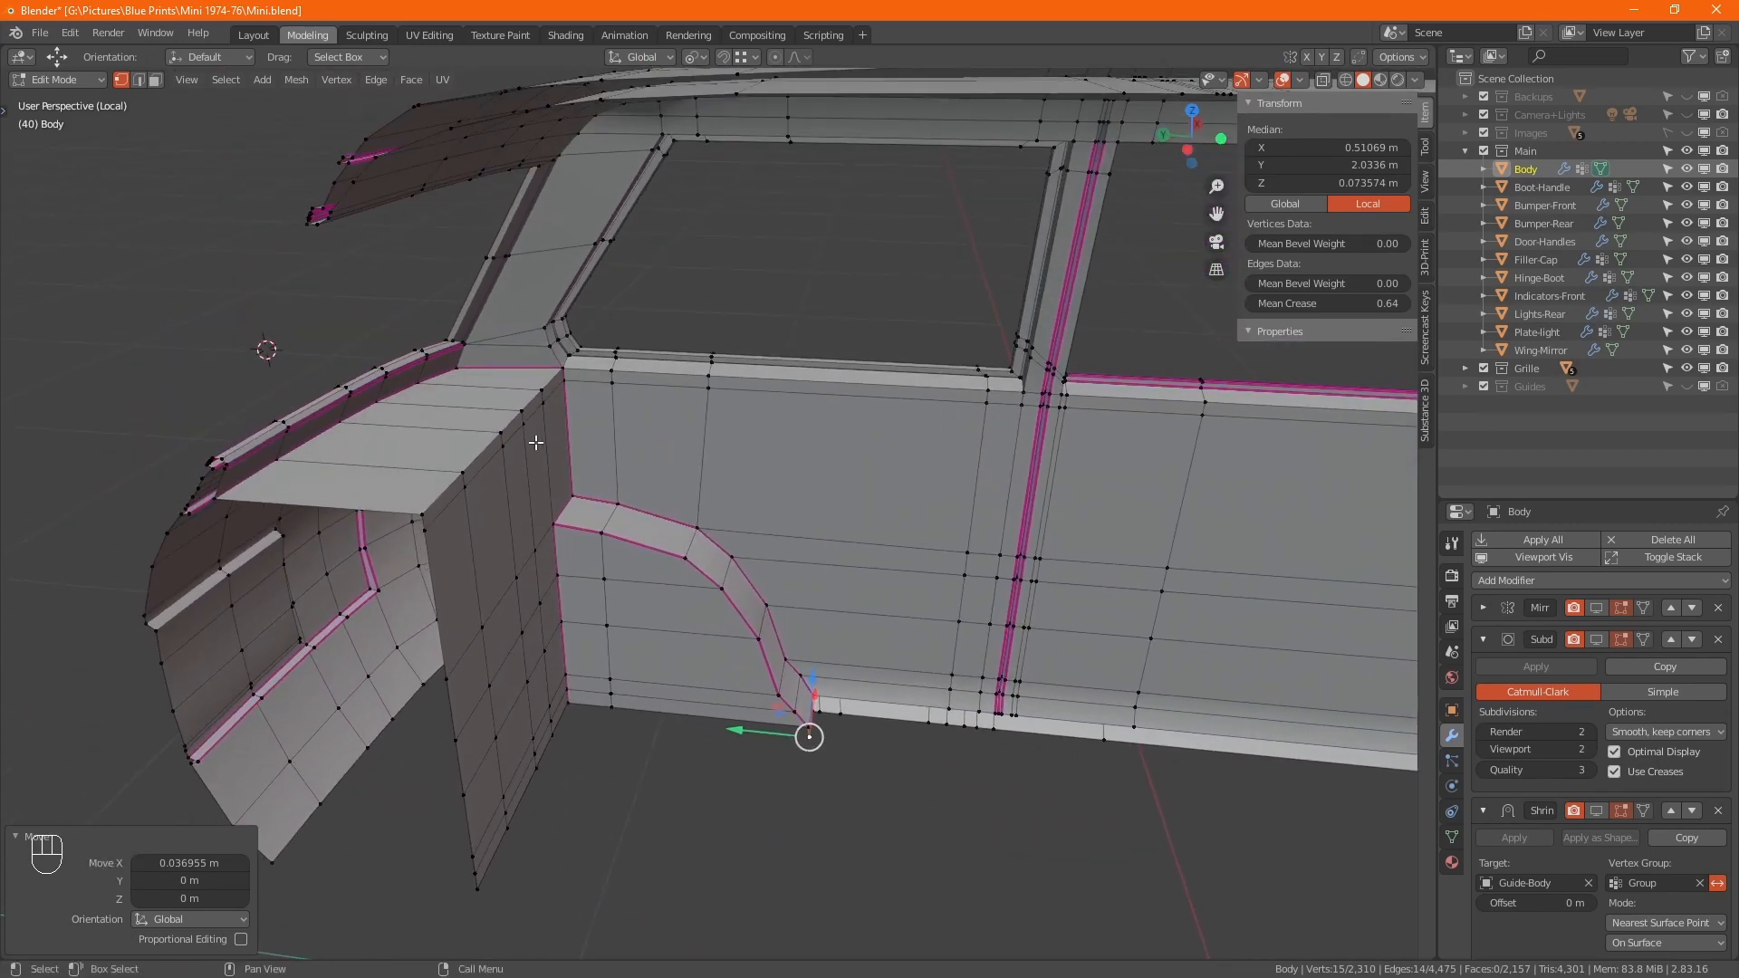
pyautogui.click(559, 376)
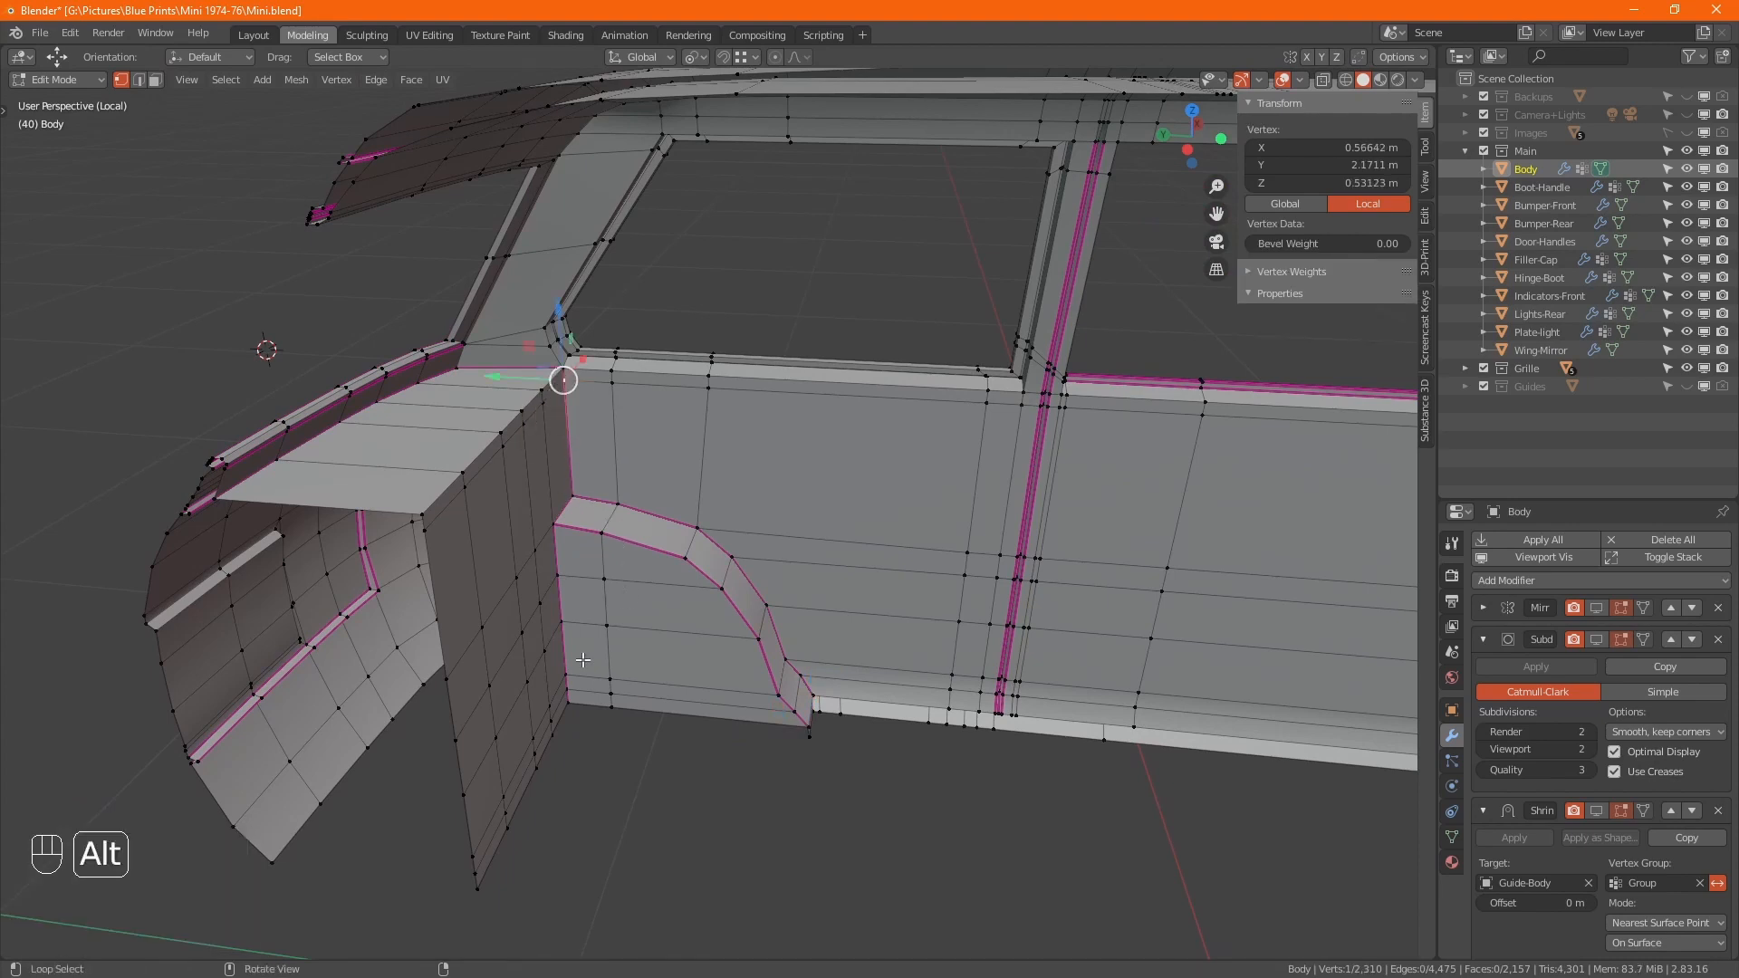
pyautogui.keyDown('alt'); pyautogui.moveTo(608, 518); pyautogui.dragTo(903, 566, button='middle'); pyautogui.keyUp('alt')
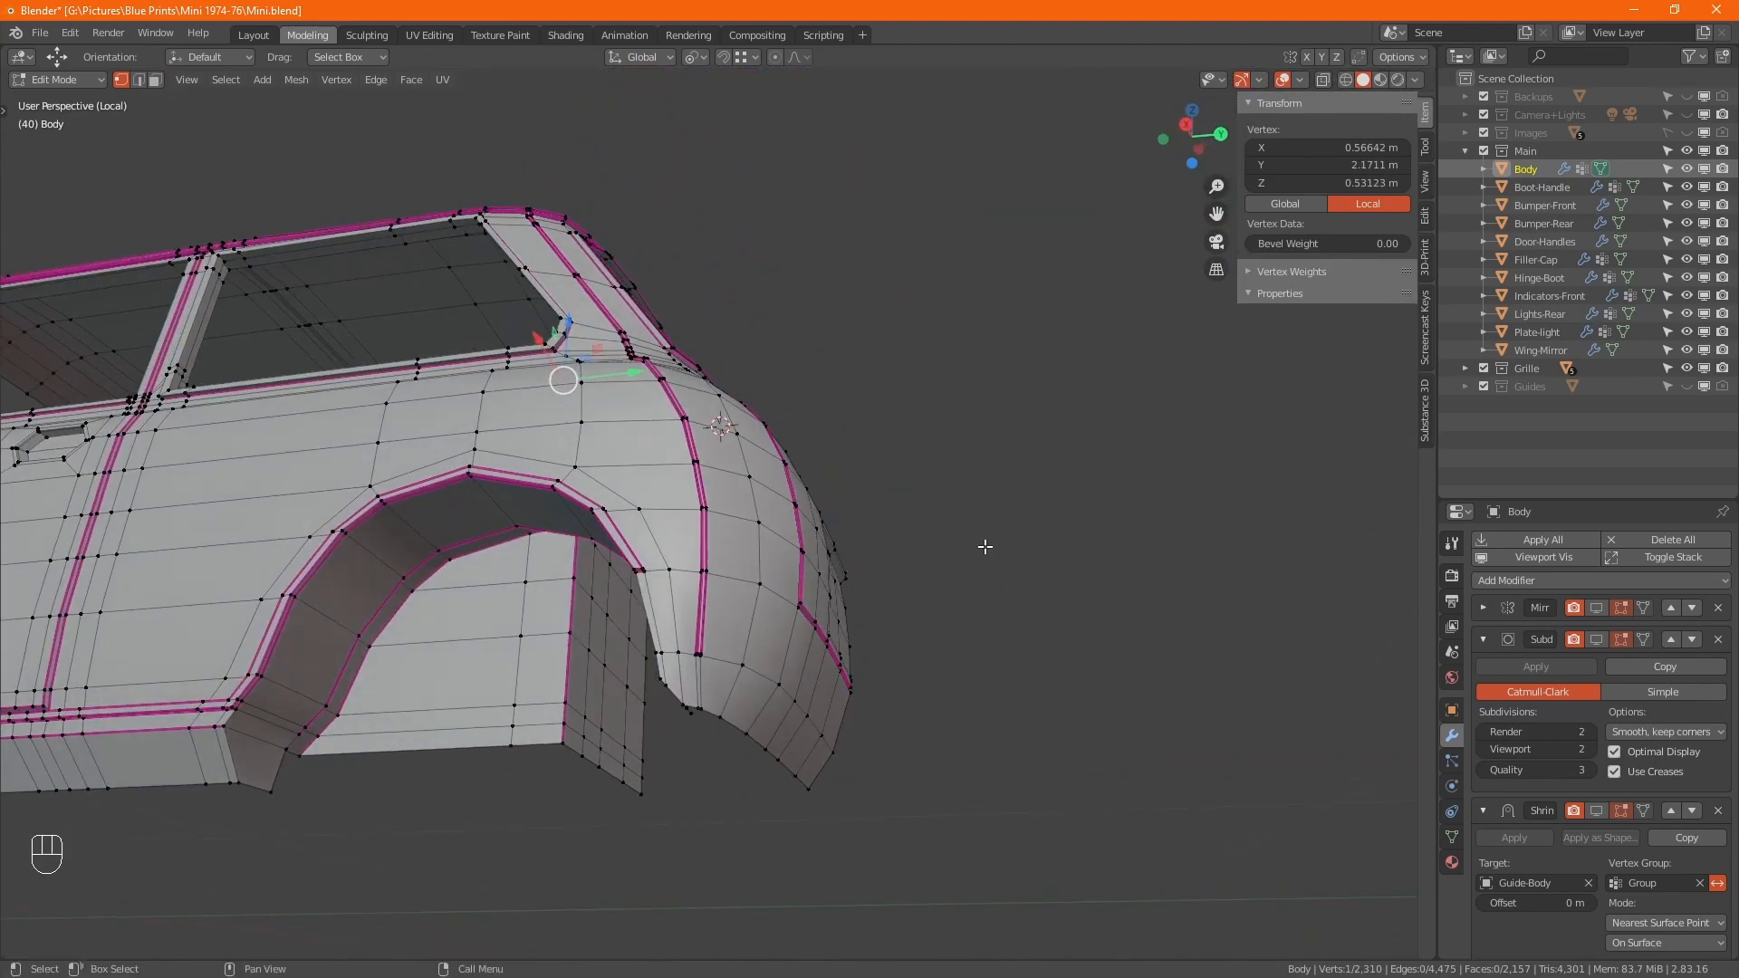
# - Undo the rear arch wall's flattening and its inward extrusion
pyautogui.hotkey('ctrl', 'z')
pyautogui.hotkey('ctrl', 'z')
pyautogui.hotkey('ctrl', 'z')
pyautogui.hotkey('ctrl', 'z')
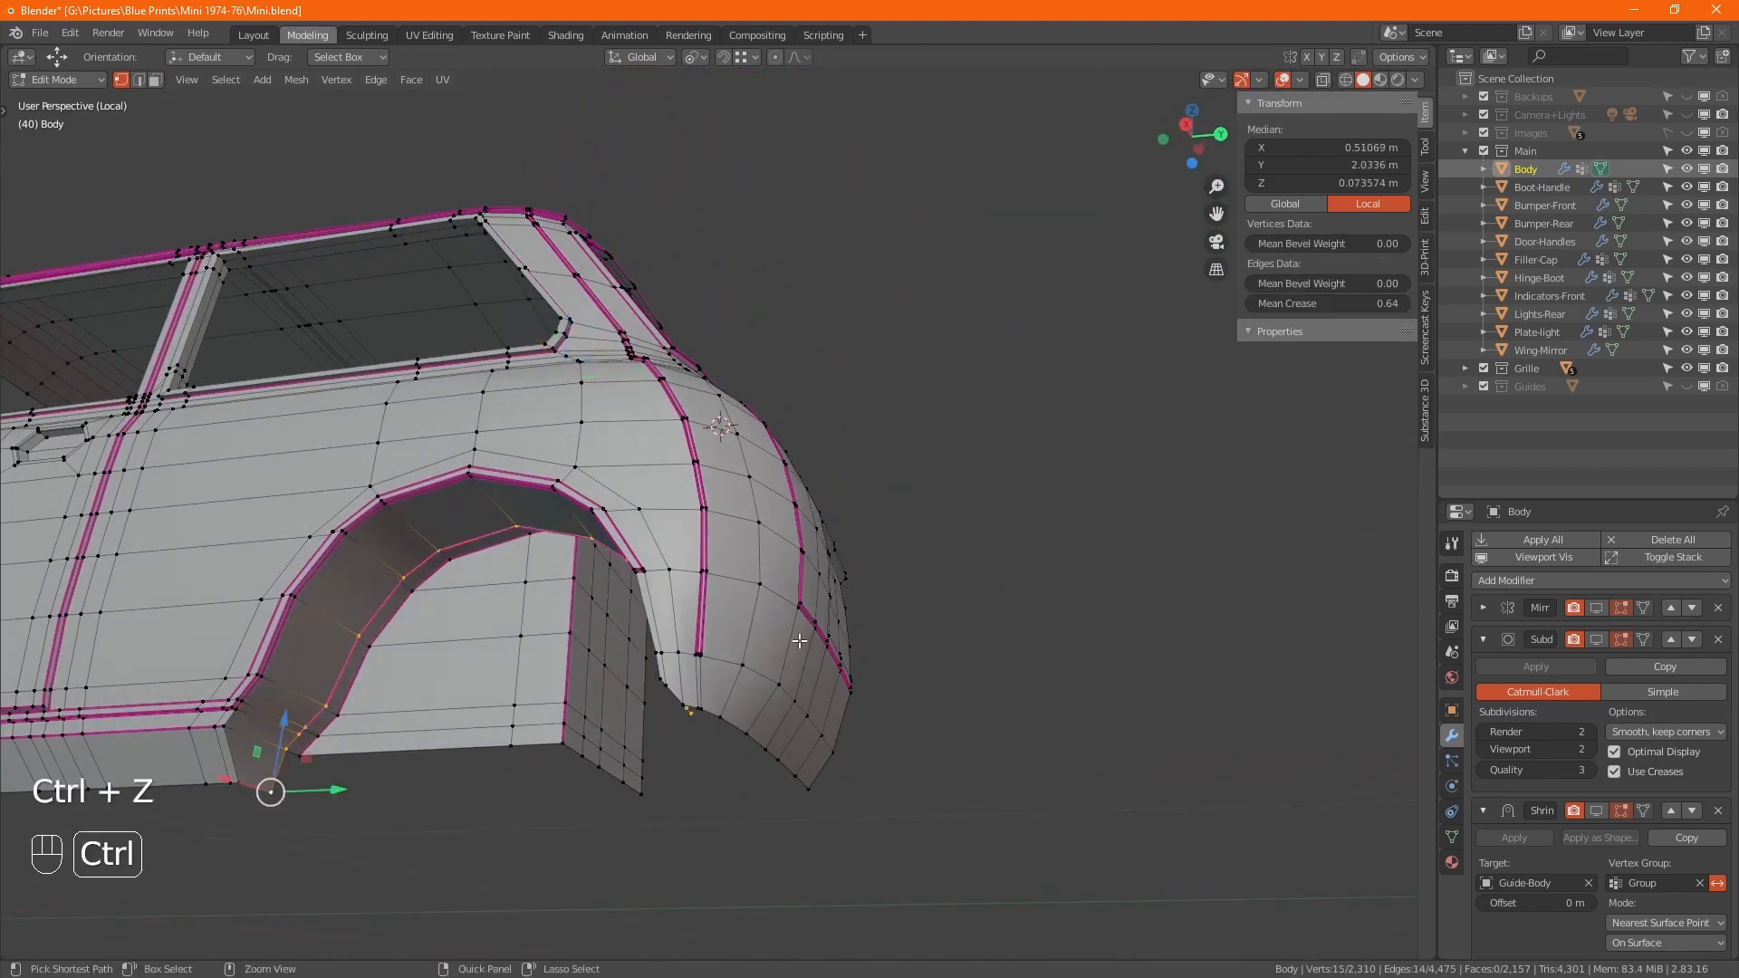
pyautogui.hotkey('ctrl', 'z')
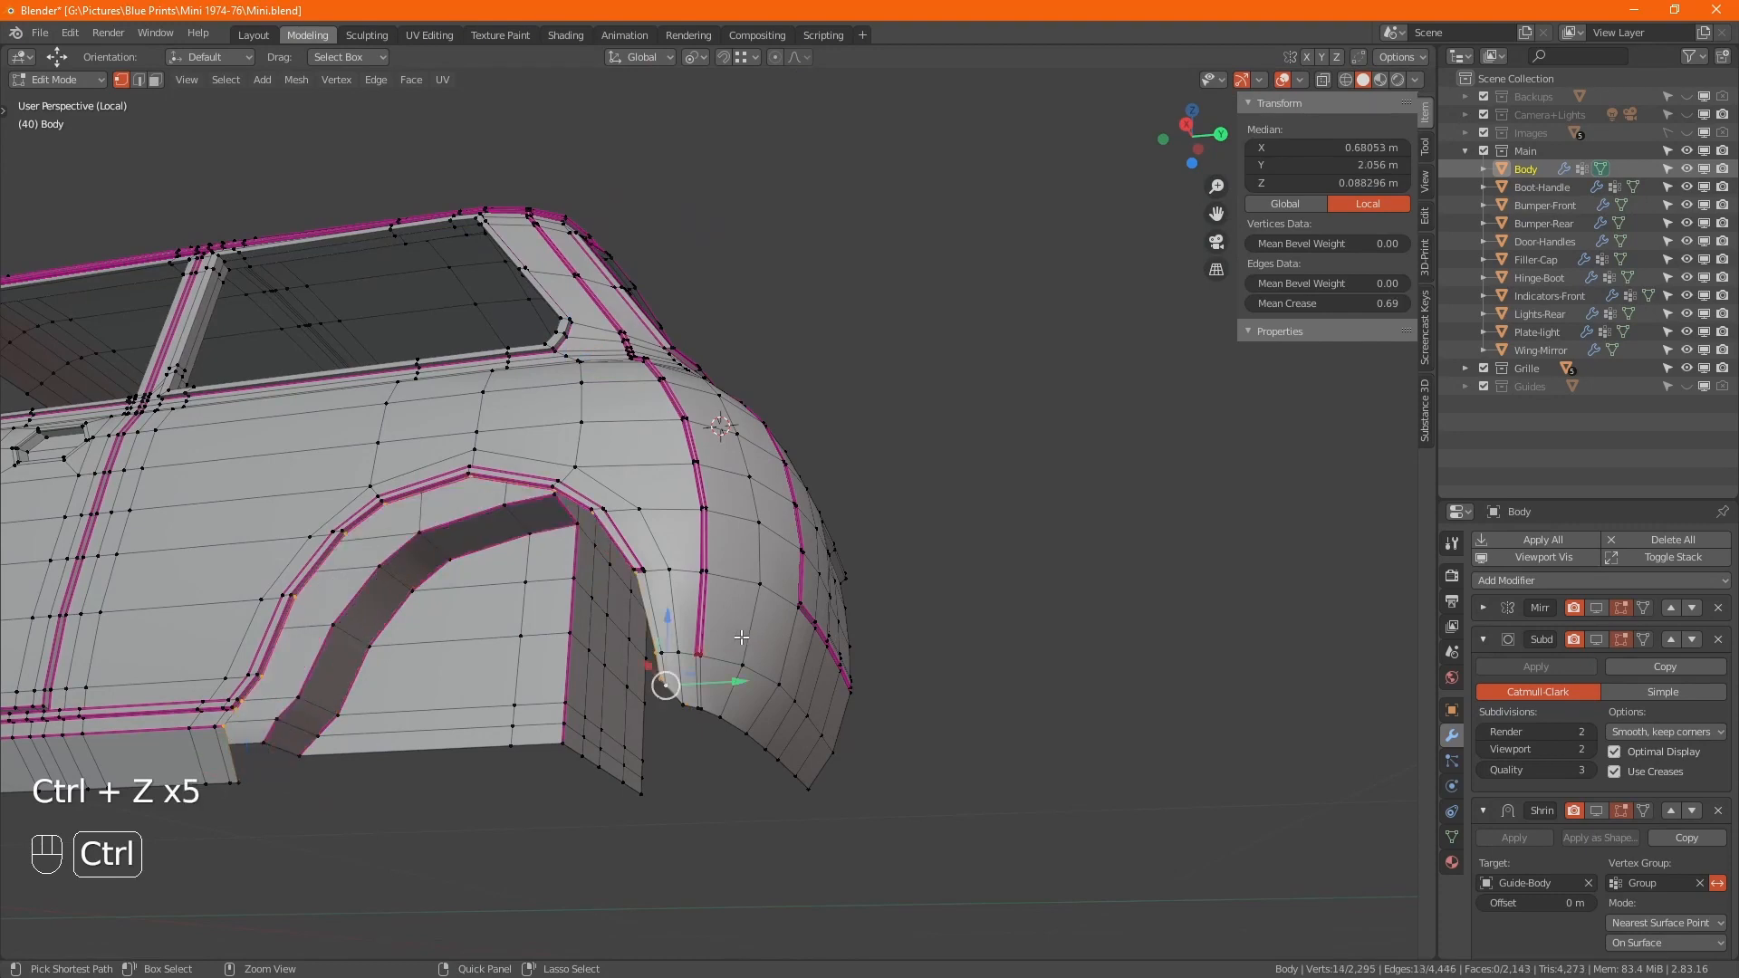
# - Select the bulkhead's top edge where it meets the rear shelf and set its mean crease to 1
pyautogui.keyDown('alt'); pyautogui.moveTo(741, 636); pyautogui.dragTo(584, 455, button='middle'); pyautogui.keyUp('alt')
pyautogui.moveTo(437, 416); pyautogui.dragTo(601, 485, button='middle')
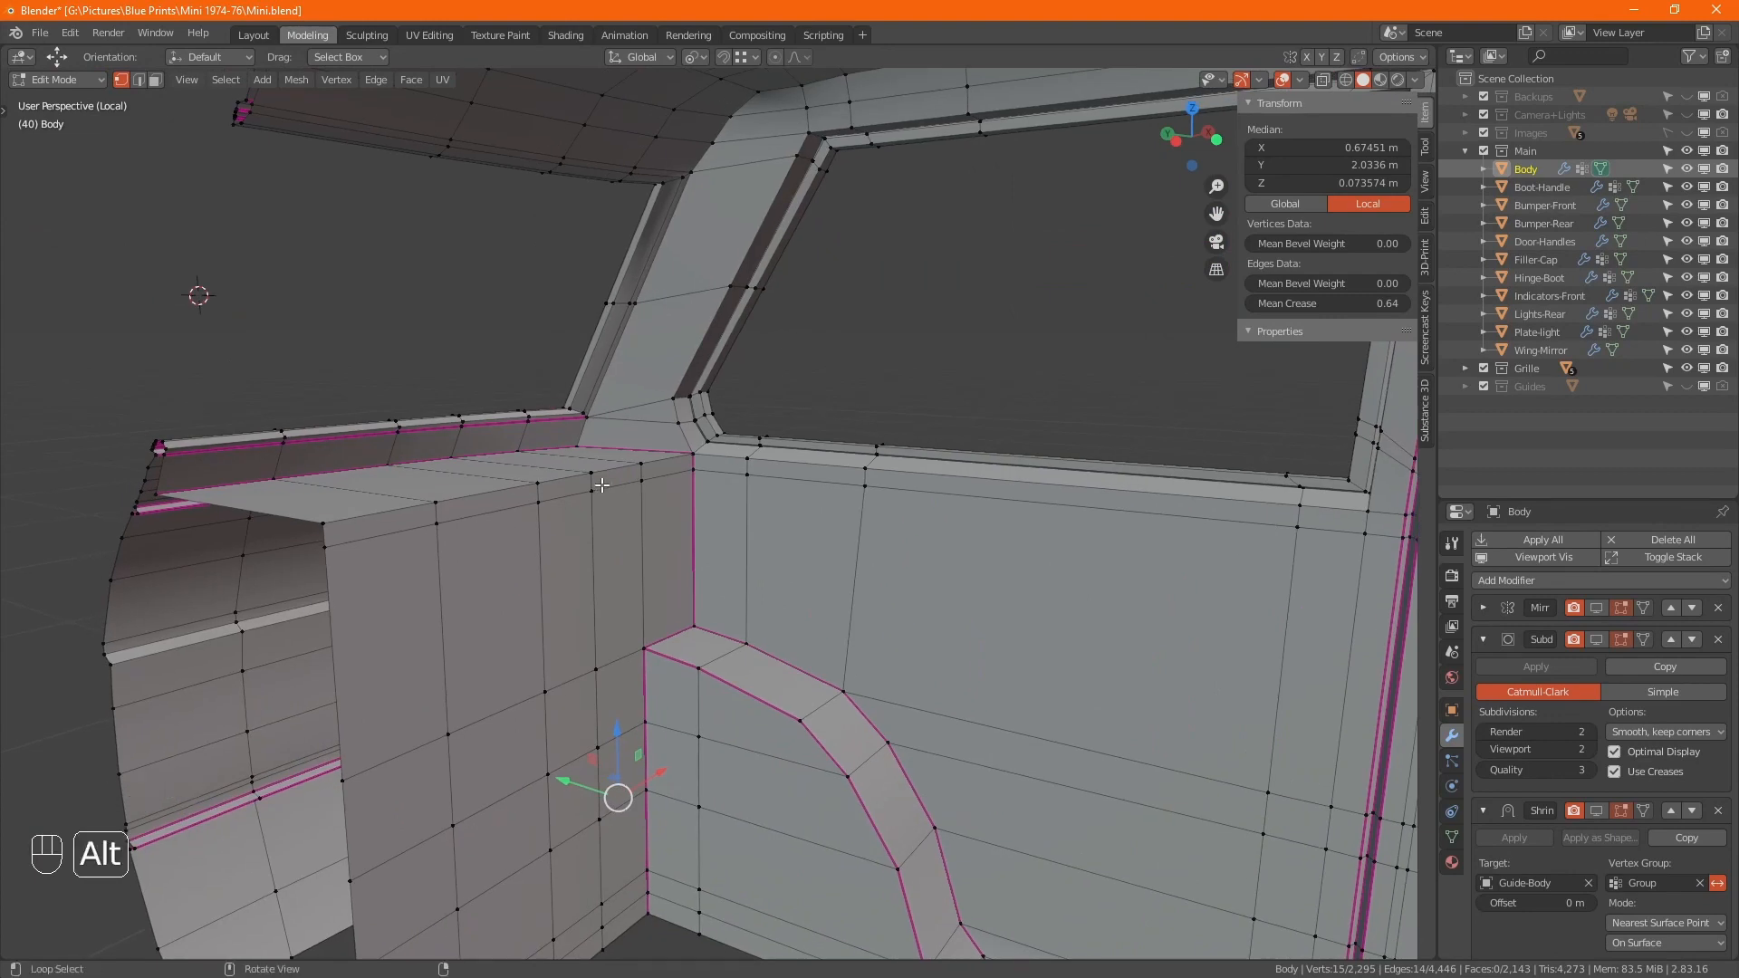
pyautogui.keyDown('alt'); pyautogui.click(568, 477); pyautogui.keyUp('alt')
pyautogui.click(1328, 304)
pyautogui.write('1')
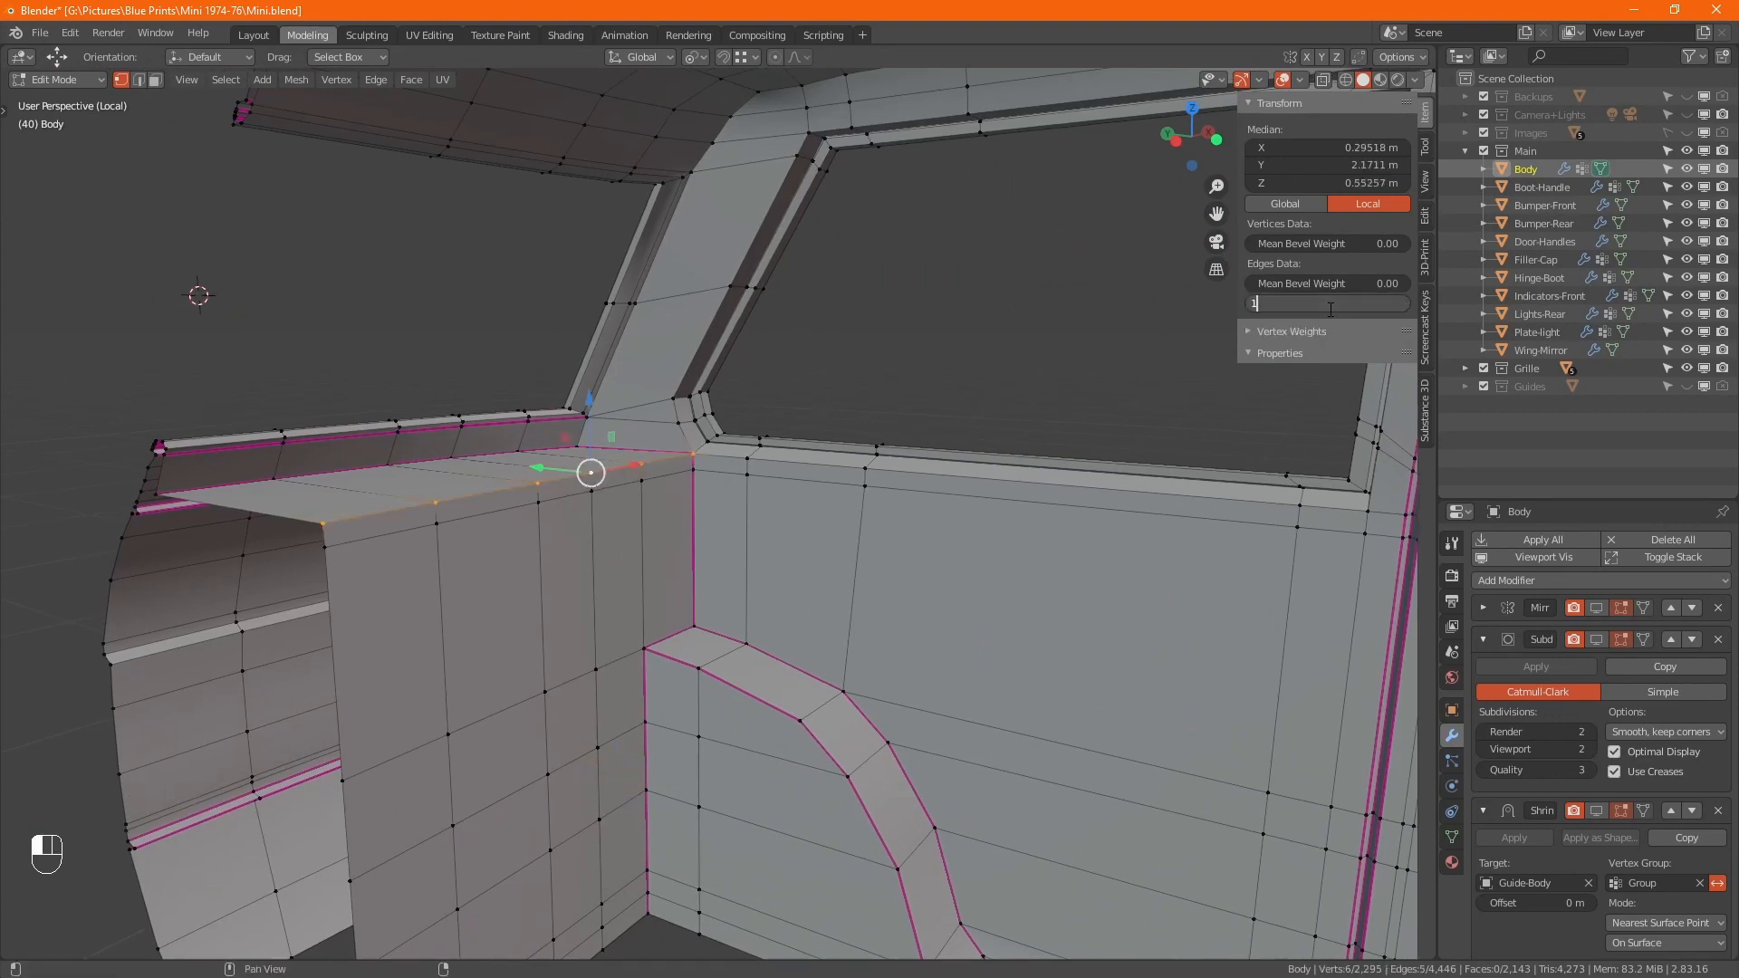
pyautogui.press('Return')
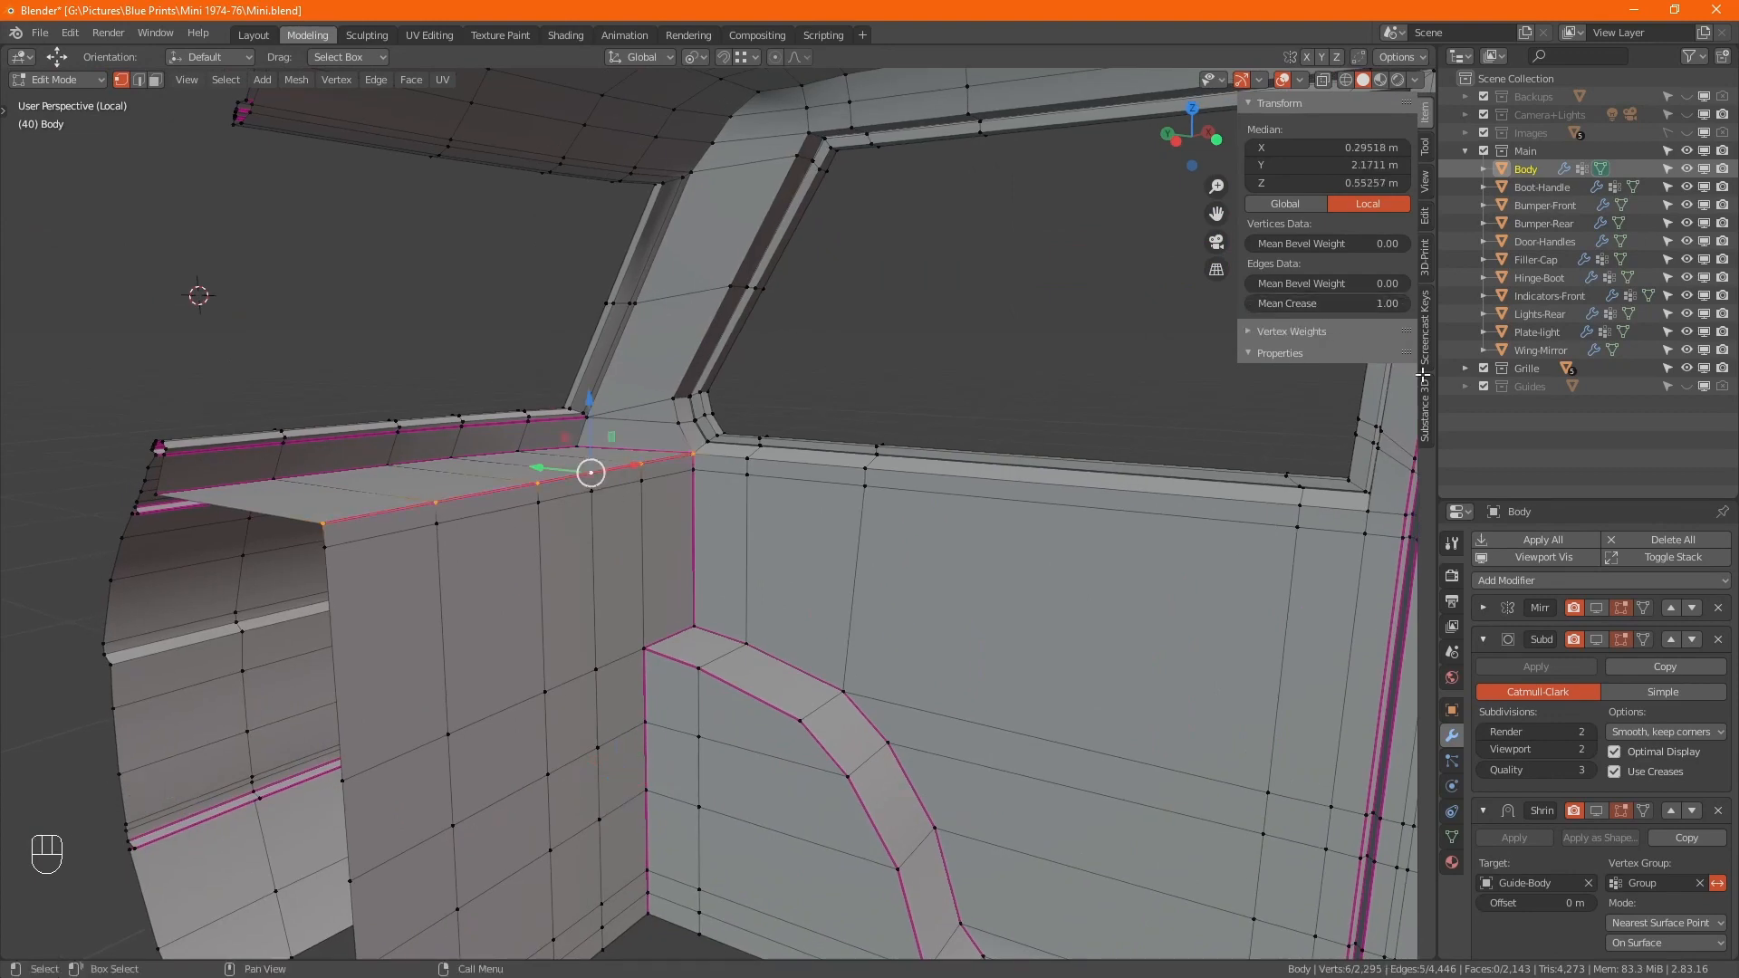
# - Turn on the viewport display of the Subdivision modifier and inspect the smoothed rear interior in Object Mode
pyautogui.click(1605, 638)
pyautogui.hotkey('alt', 'z')
pyautogui.press('Tab')
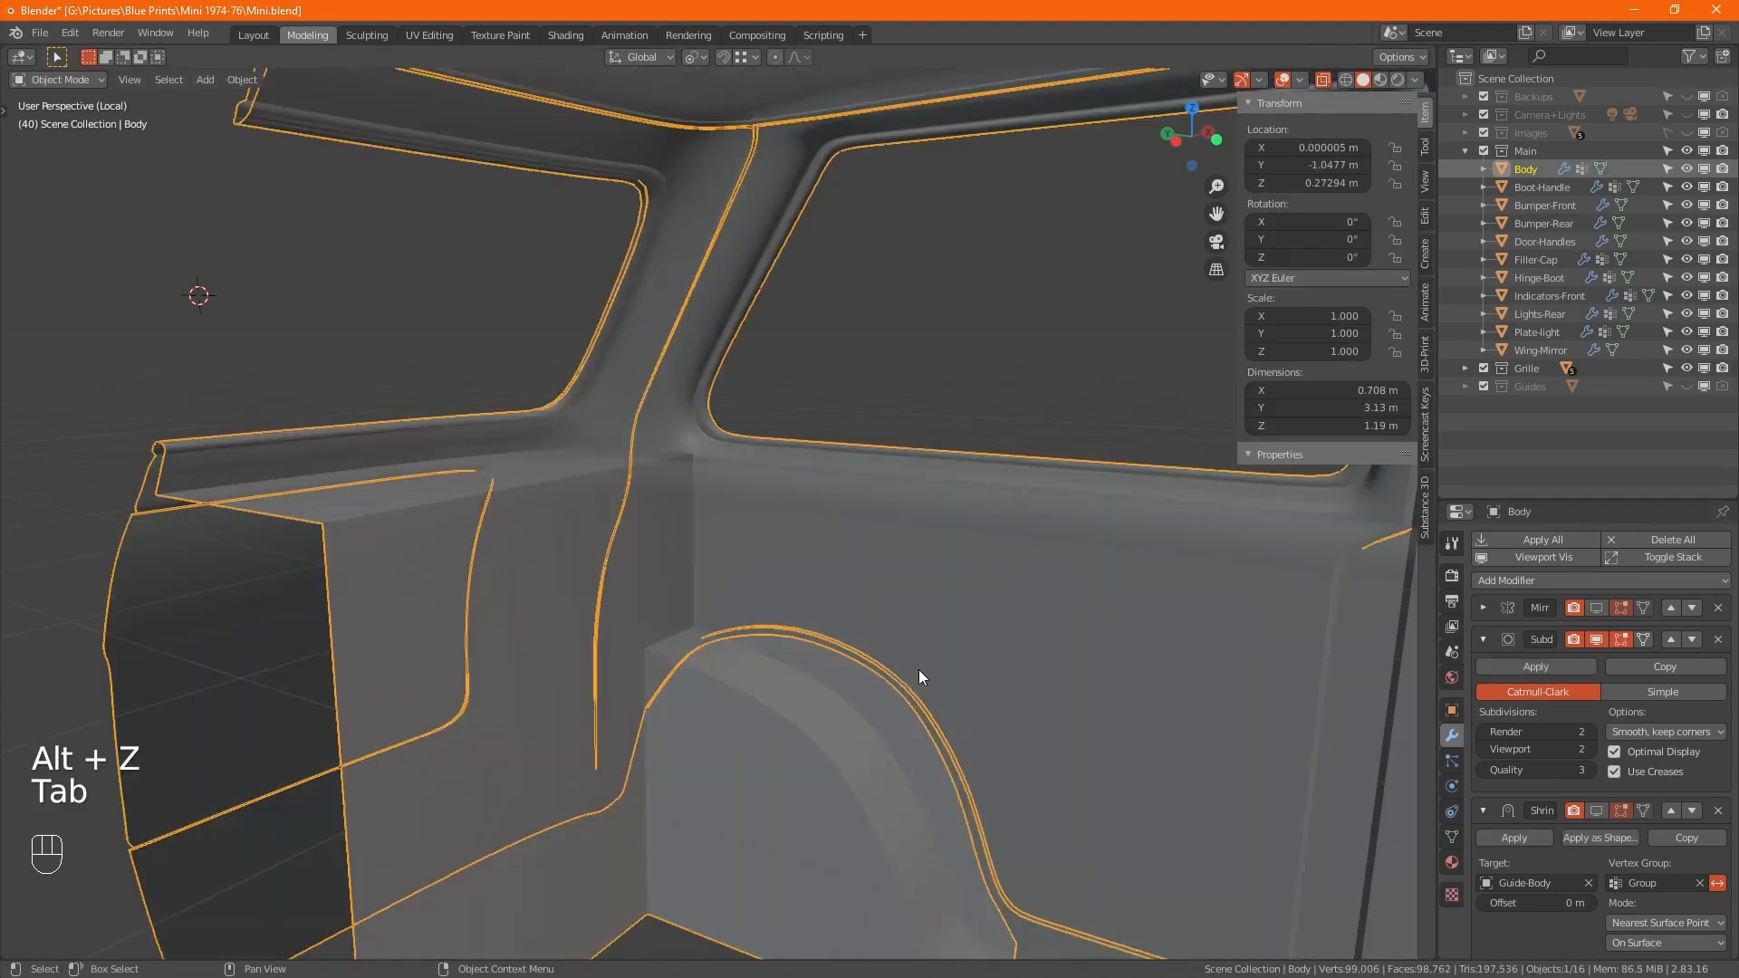
pyautogui.hotkey('alt', 'z')
pyautogui.click(901, 404)
pyautogui.scroll(-3, 775, 523)
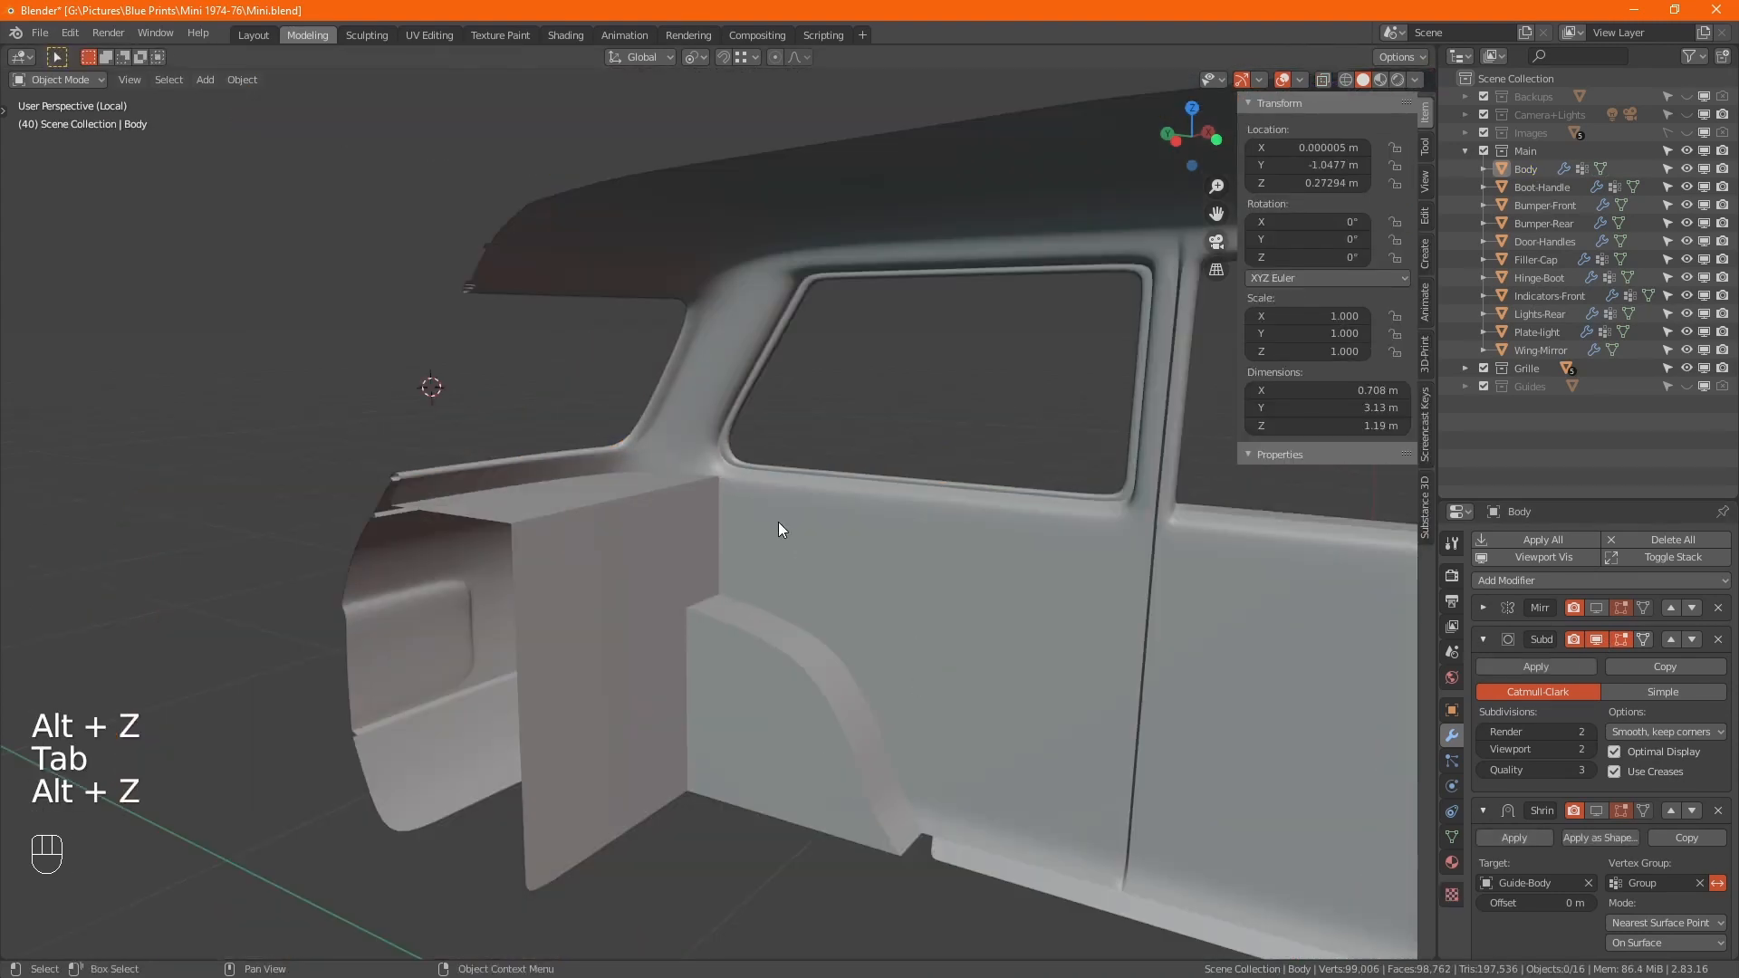
pyautogui.keyDown('alt'); pyautogui.moveTo(779, 523); pyautogui.dragTo(815, 580, button='middle'); pyautogui.keyUp('alt')
pyautogui.keyDown('alt'); pyautogui.moveTo(573, 492); pyautogui.dragTo(623, 530, button='middle'); pyautogui.keyUp('alt')
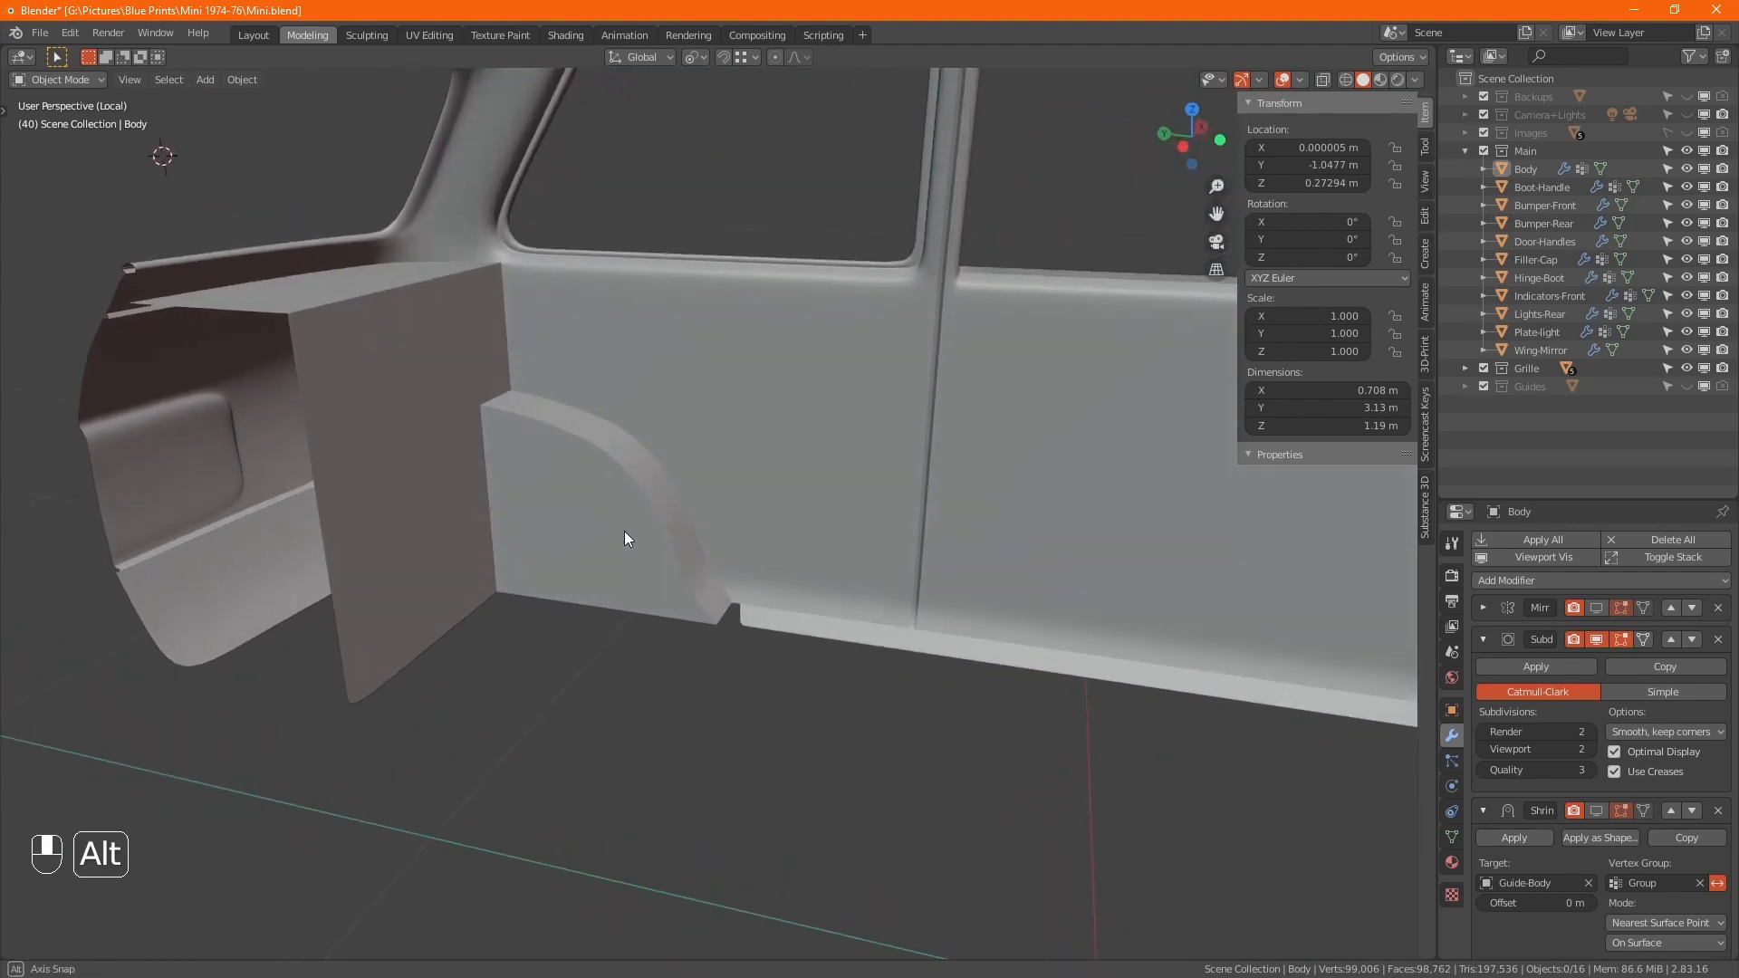
# - Display the mirrored half of the body and examine the bulkhead and wheel arches through the windows and from underneath
pyautogui.click(1595, 607)
pyautogui.scroll(4, 869, 565)
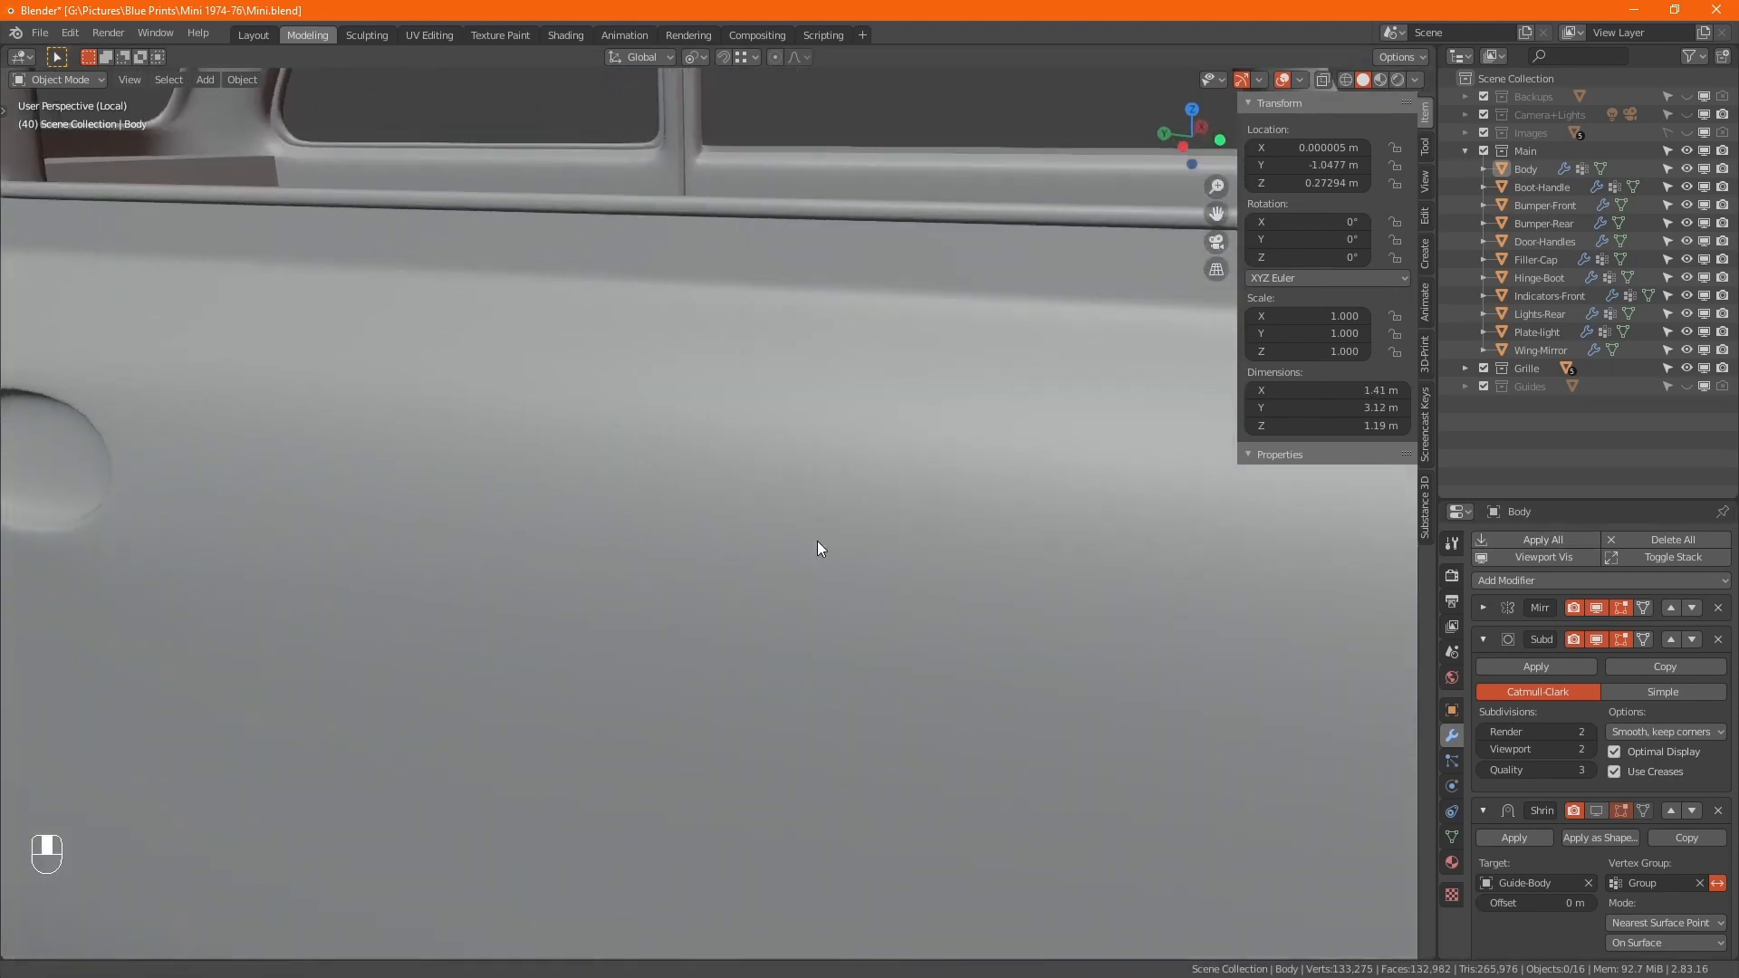
pyautogui.scroll(-5, 594, 487)
pyautogui.keyDown('alt'); pyautogui.moveTo(626, 441); pyautogui.dragTo(475, 384, button='middle'); pyautogui.keyUp('alt')
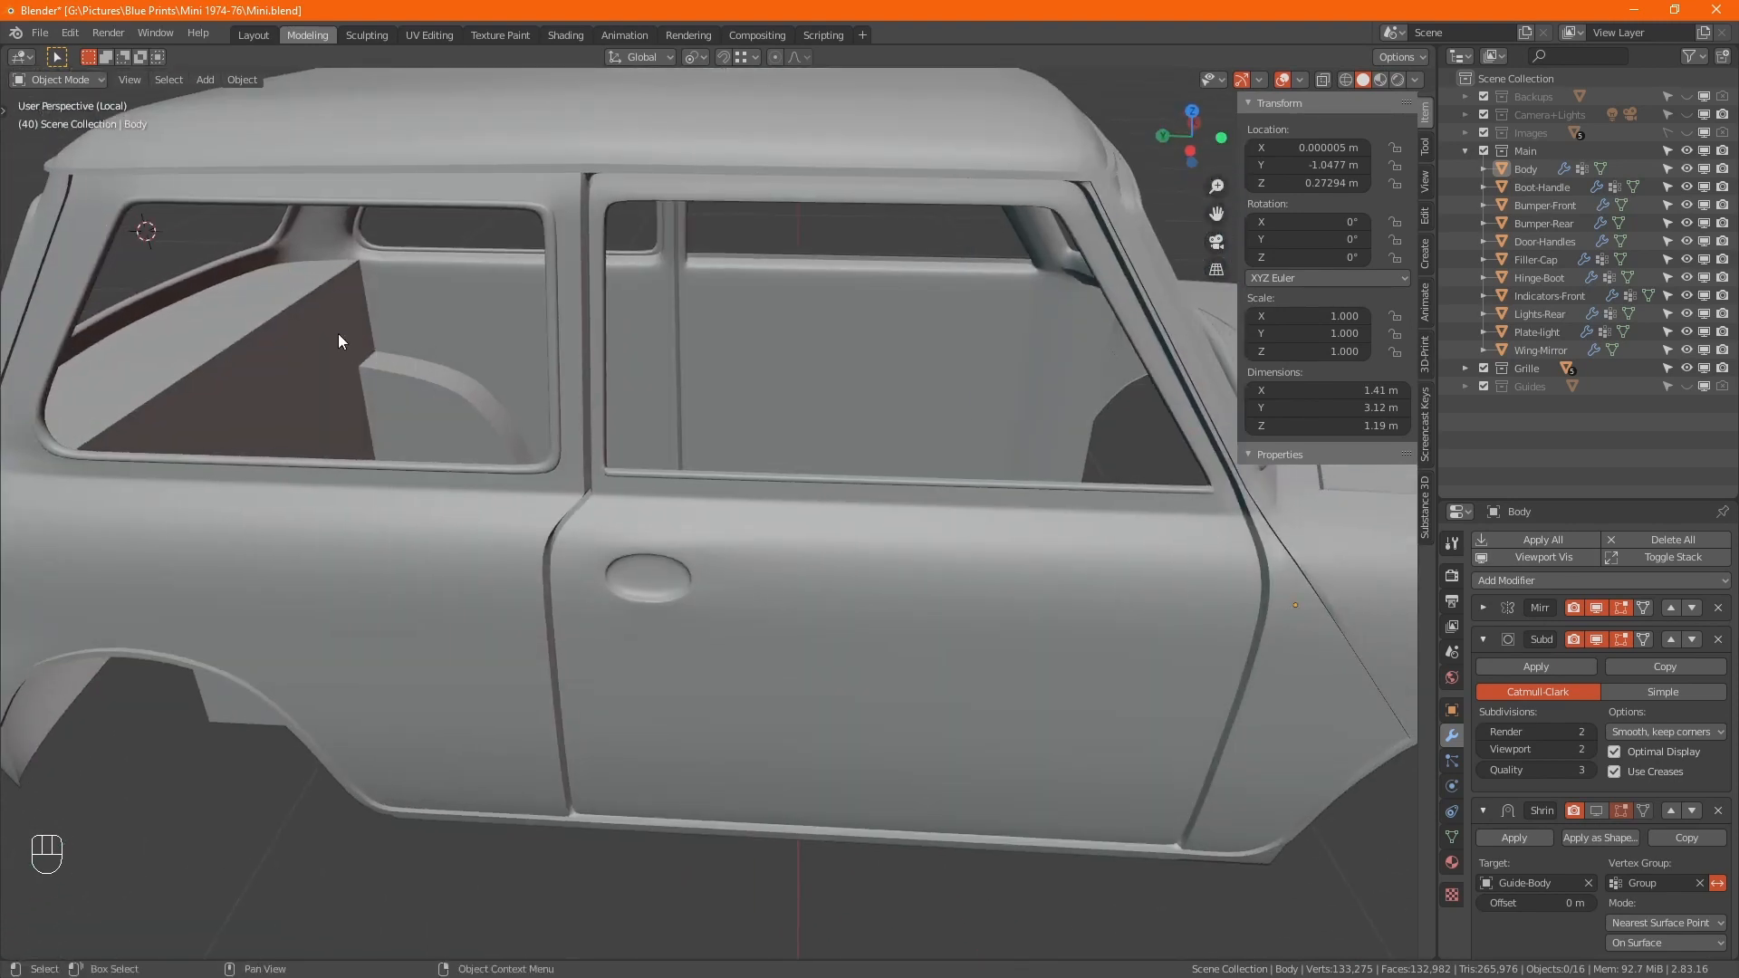
pyautogui.keyDown('alt'); pyautogui.moveTo(375, 366); pyautogui.dragTo(974, 336, button='middle'); pyautogui.keyUp('alt')
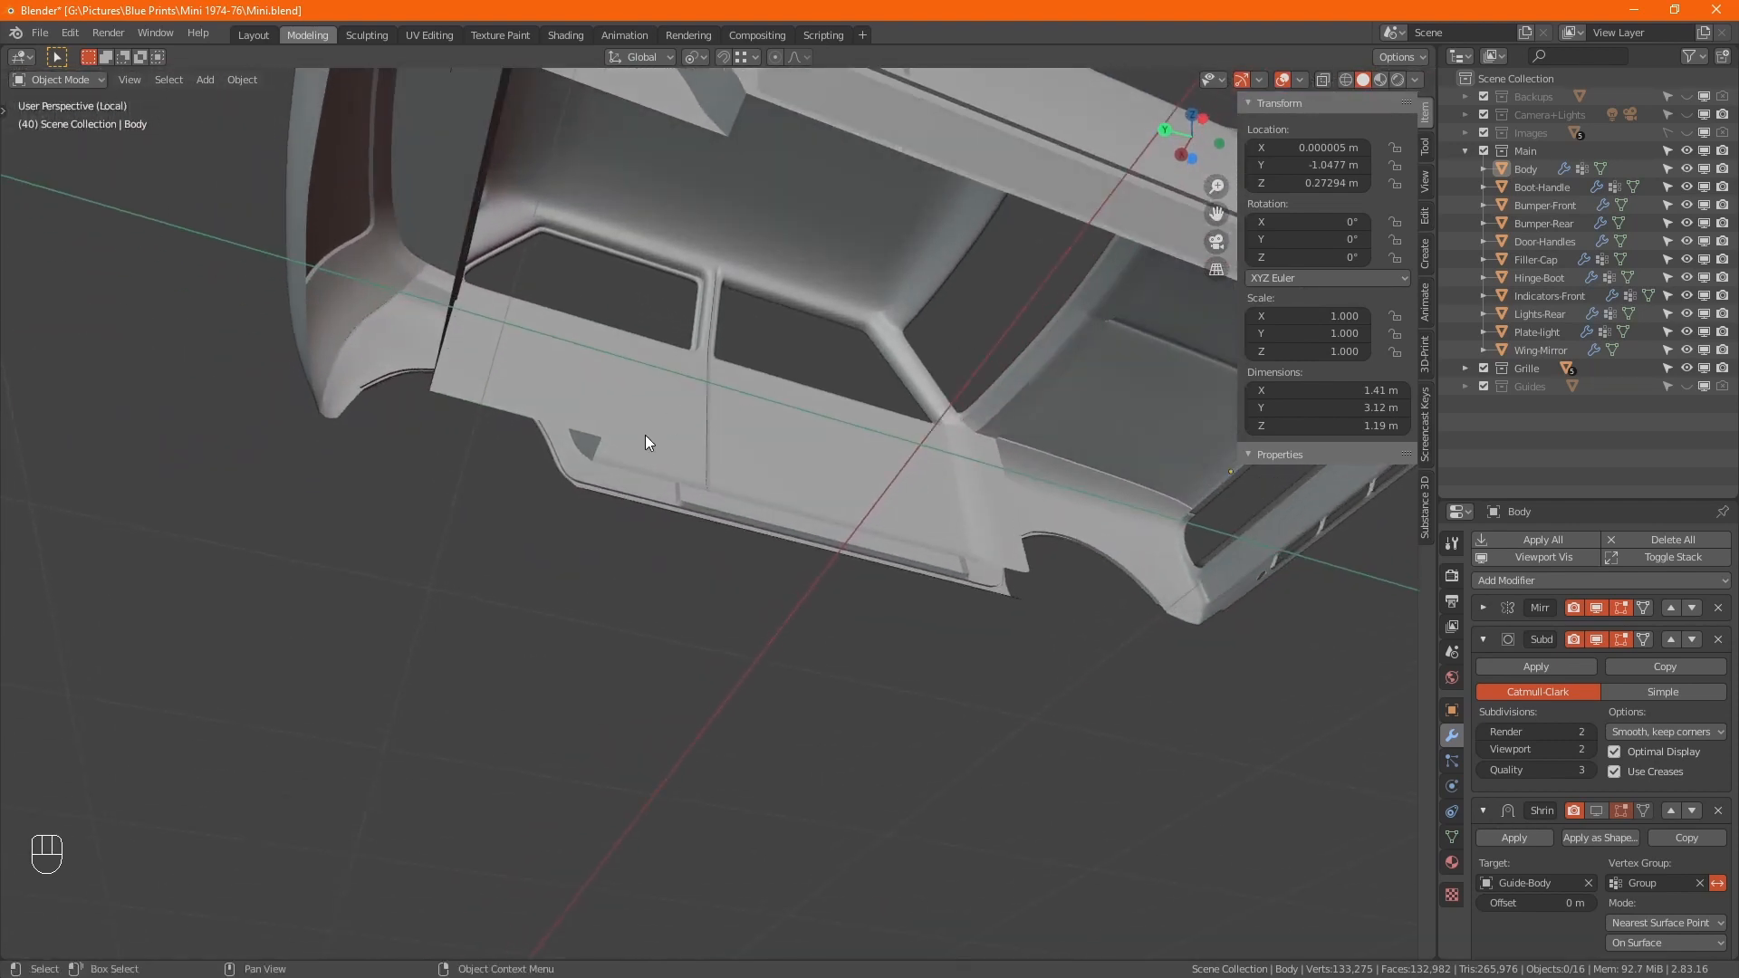
pyautogui.moveTo(645, 434); pyautogui.dragTo(617, 545, button='middle')
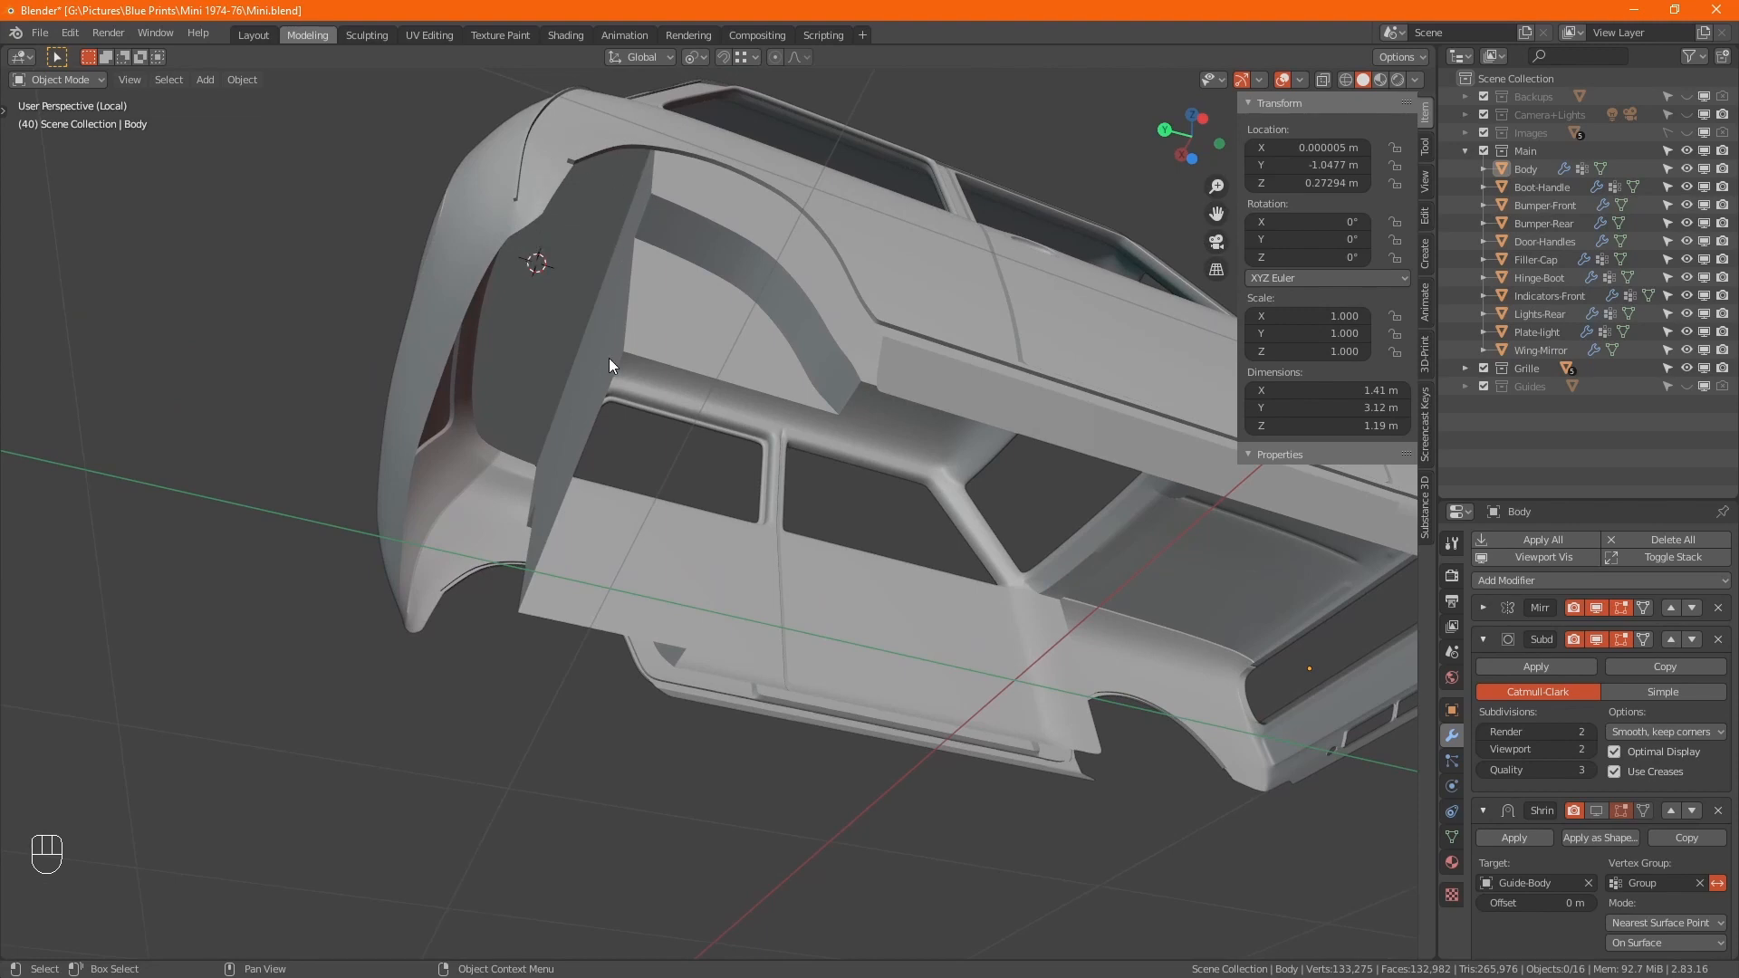
pyautogui.moveTo(683, 377)
pyautogui.keyDown('alt'); pyautogui.mouseDown(button='middle')
pyautogui.moveTo(645, 405)
pyautogui.moveTo(685, 405)
pyautogui.mouseUp(button='middle'); pyautogui.keyUp('alt')
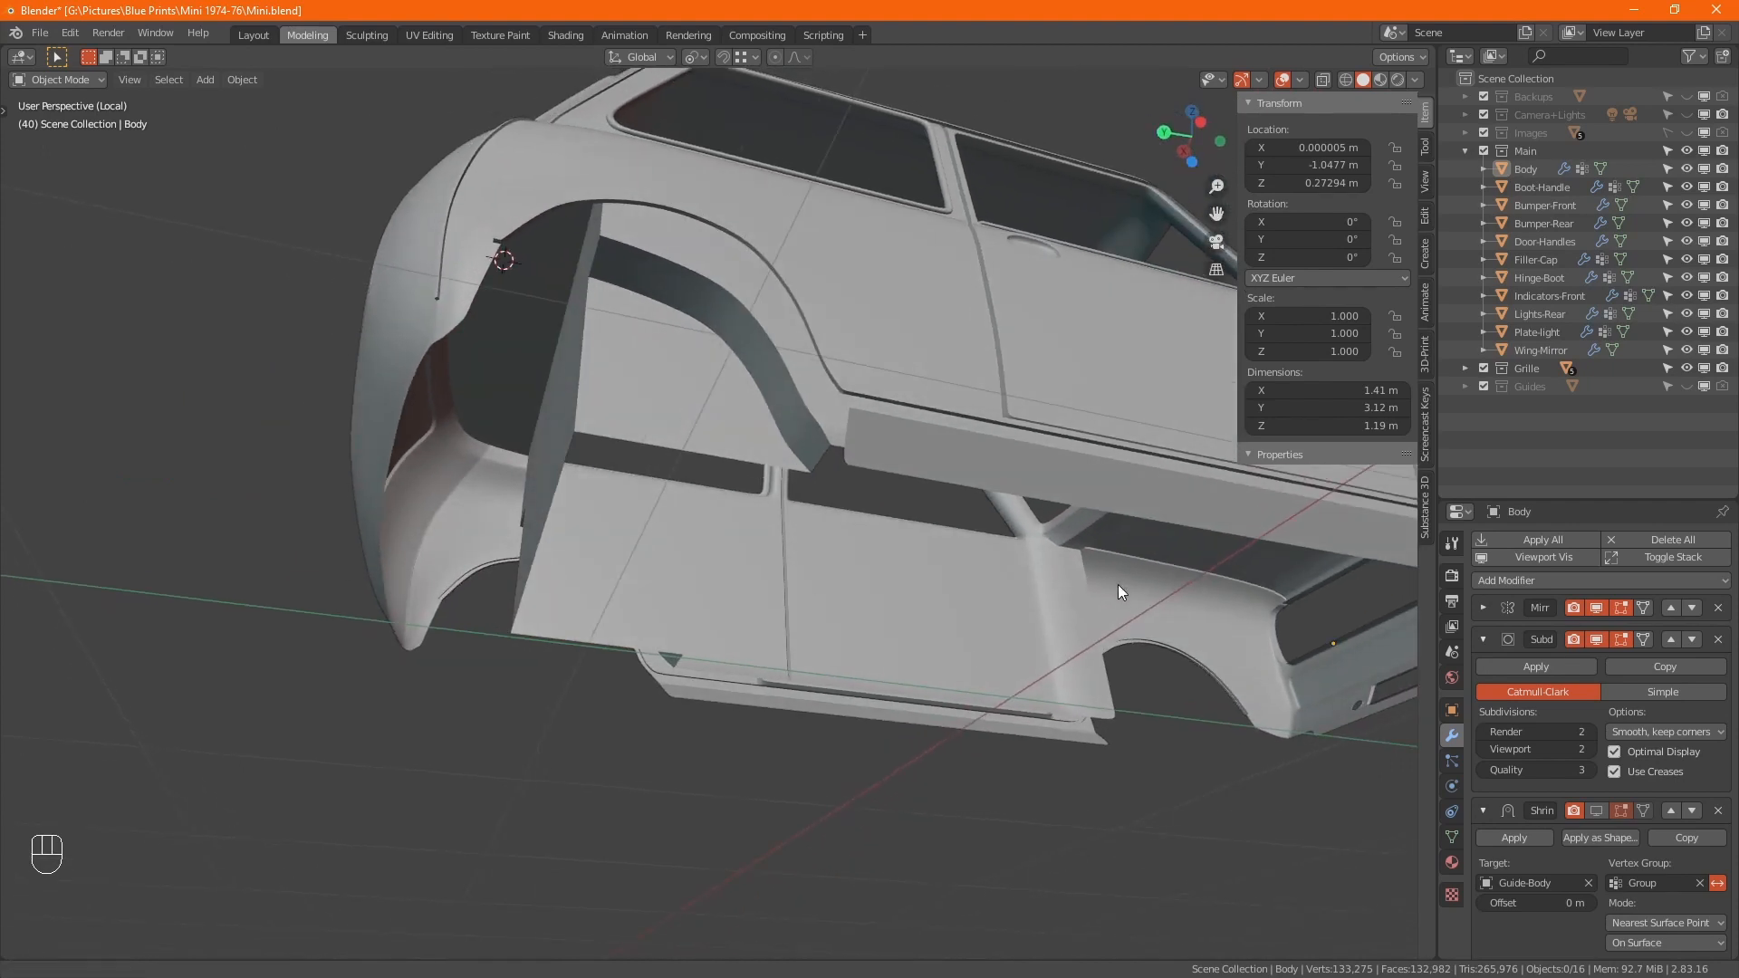
pyautogui.moveTo(1117, 584); pyautogui.dragTo(835, 563, button='middle')
# - Hide the mirrored half of the body and show the front end see-through in the right orthographic view
pyautogui.press('KP_3')
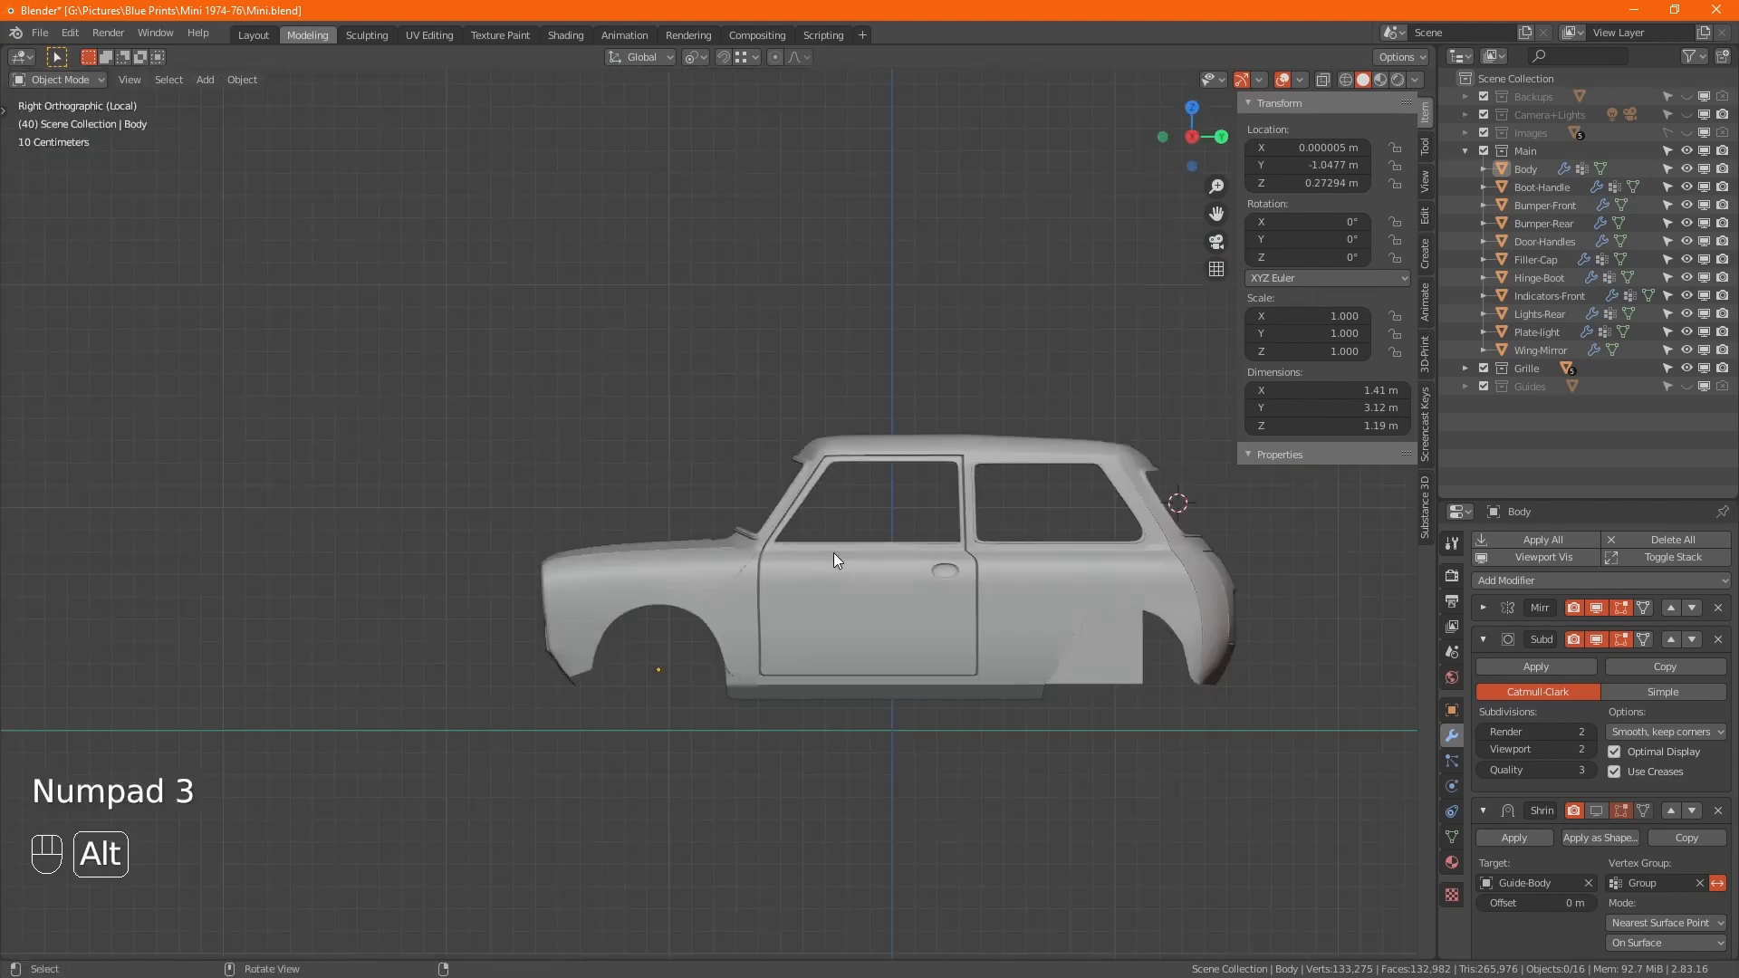
pyautogui.hotkey('alt', 'z')
pyautogui.click(1595, 608)
pyautogui.hotkey('alt', 'z')
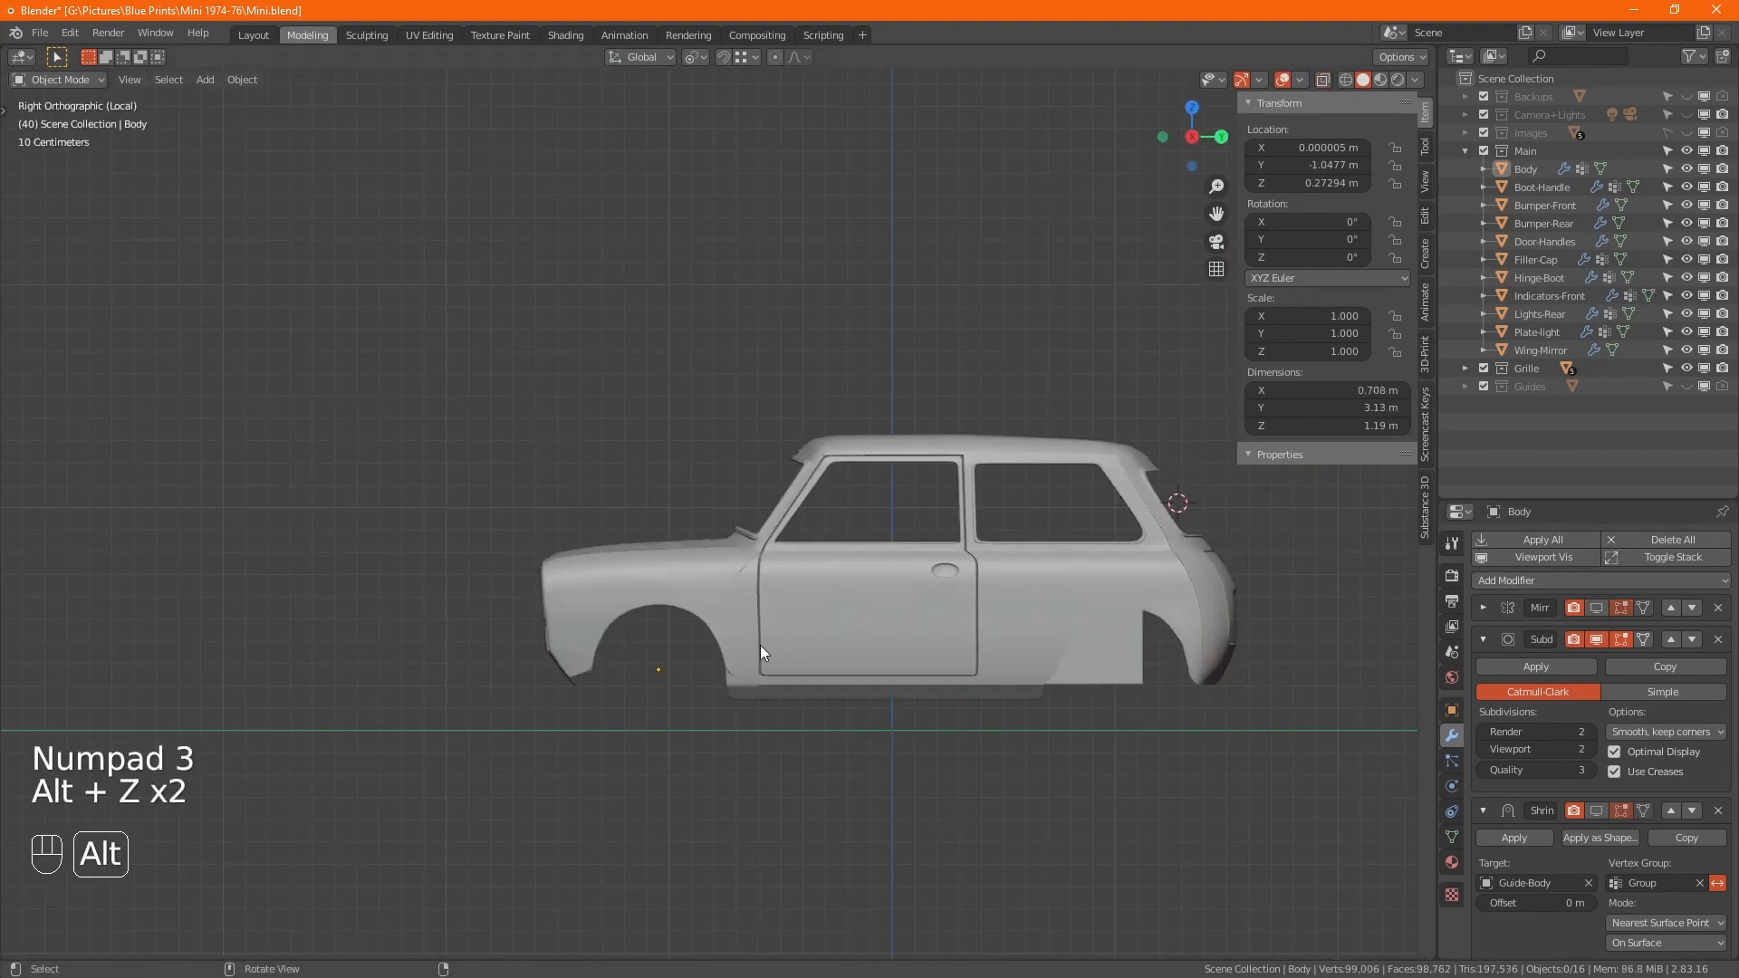
pyautogui.scroll(4, 724, 615)
pyautogui.hotkey('alt', 'z')
pyautogui.press('1')
pyautogui.press('1')
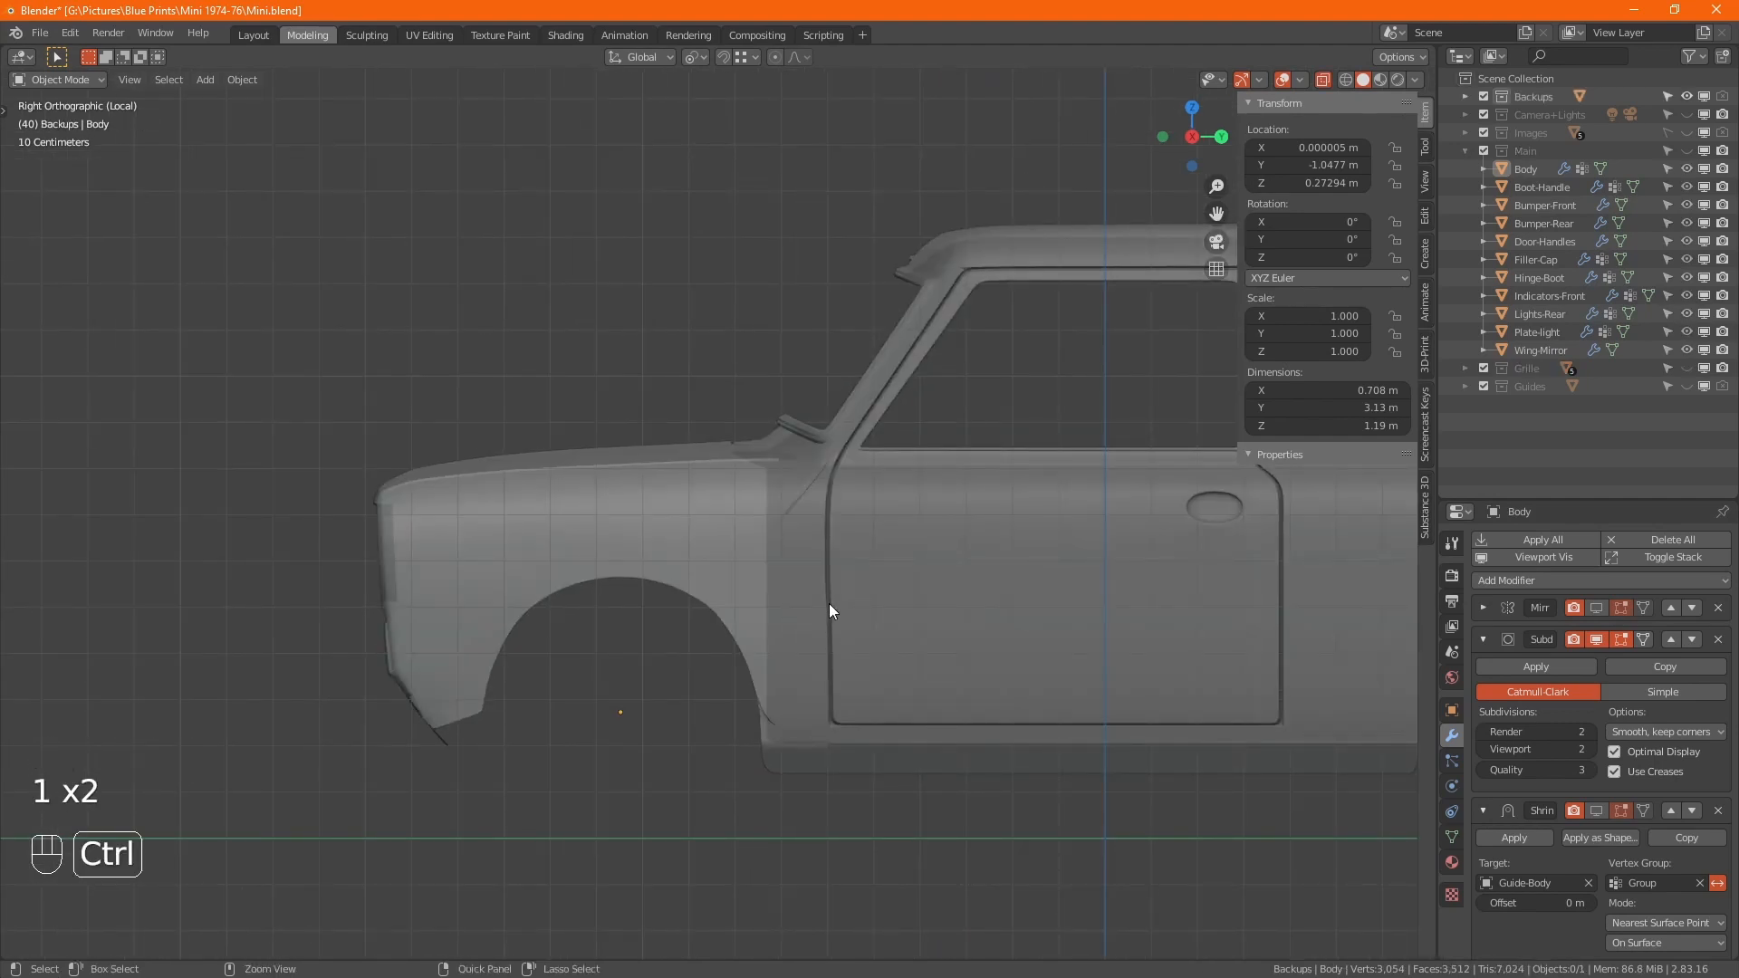
pyautogui.hotkey('ctrl', 'z')
pyautogui.hotkey('ctrl', 'z')
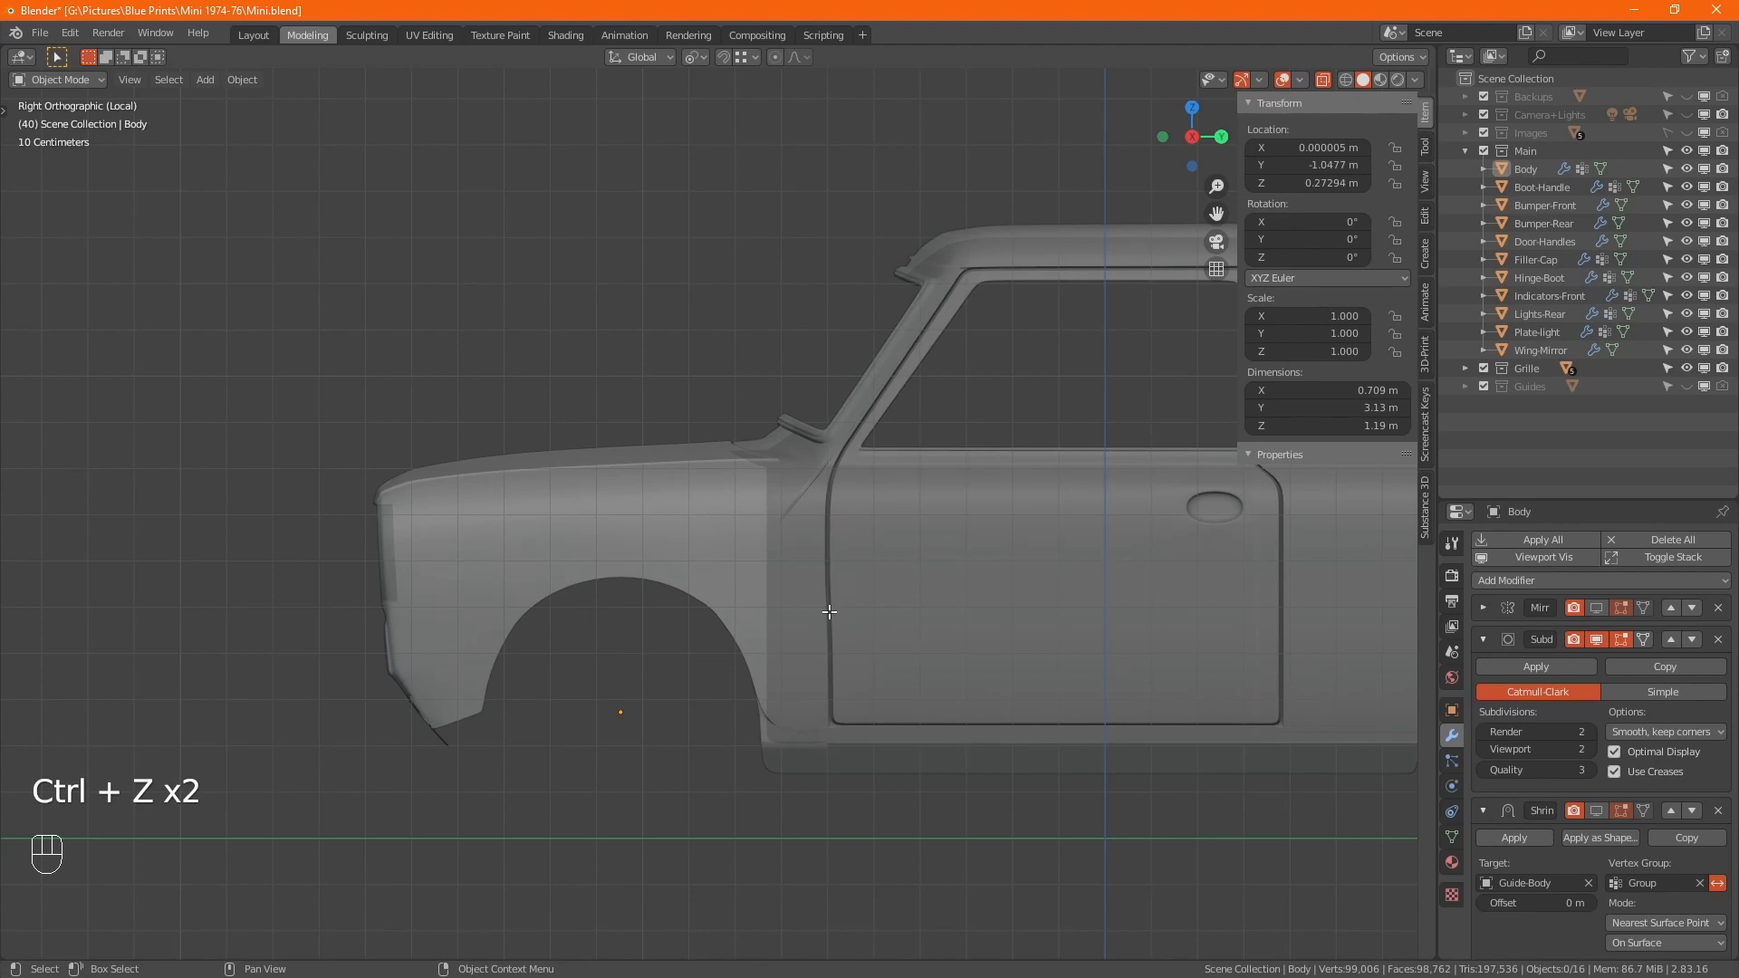
# - In Edit Mode, select the inner panel's front edge loop beside the front wheel arch and face it in left orthographic view
pyautogui.press('Tab')
pyautogui.press('1')
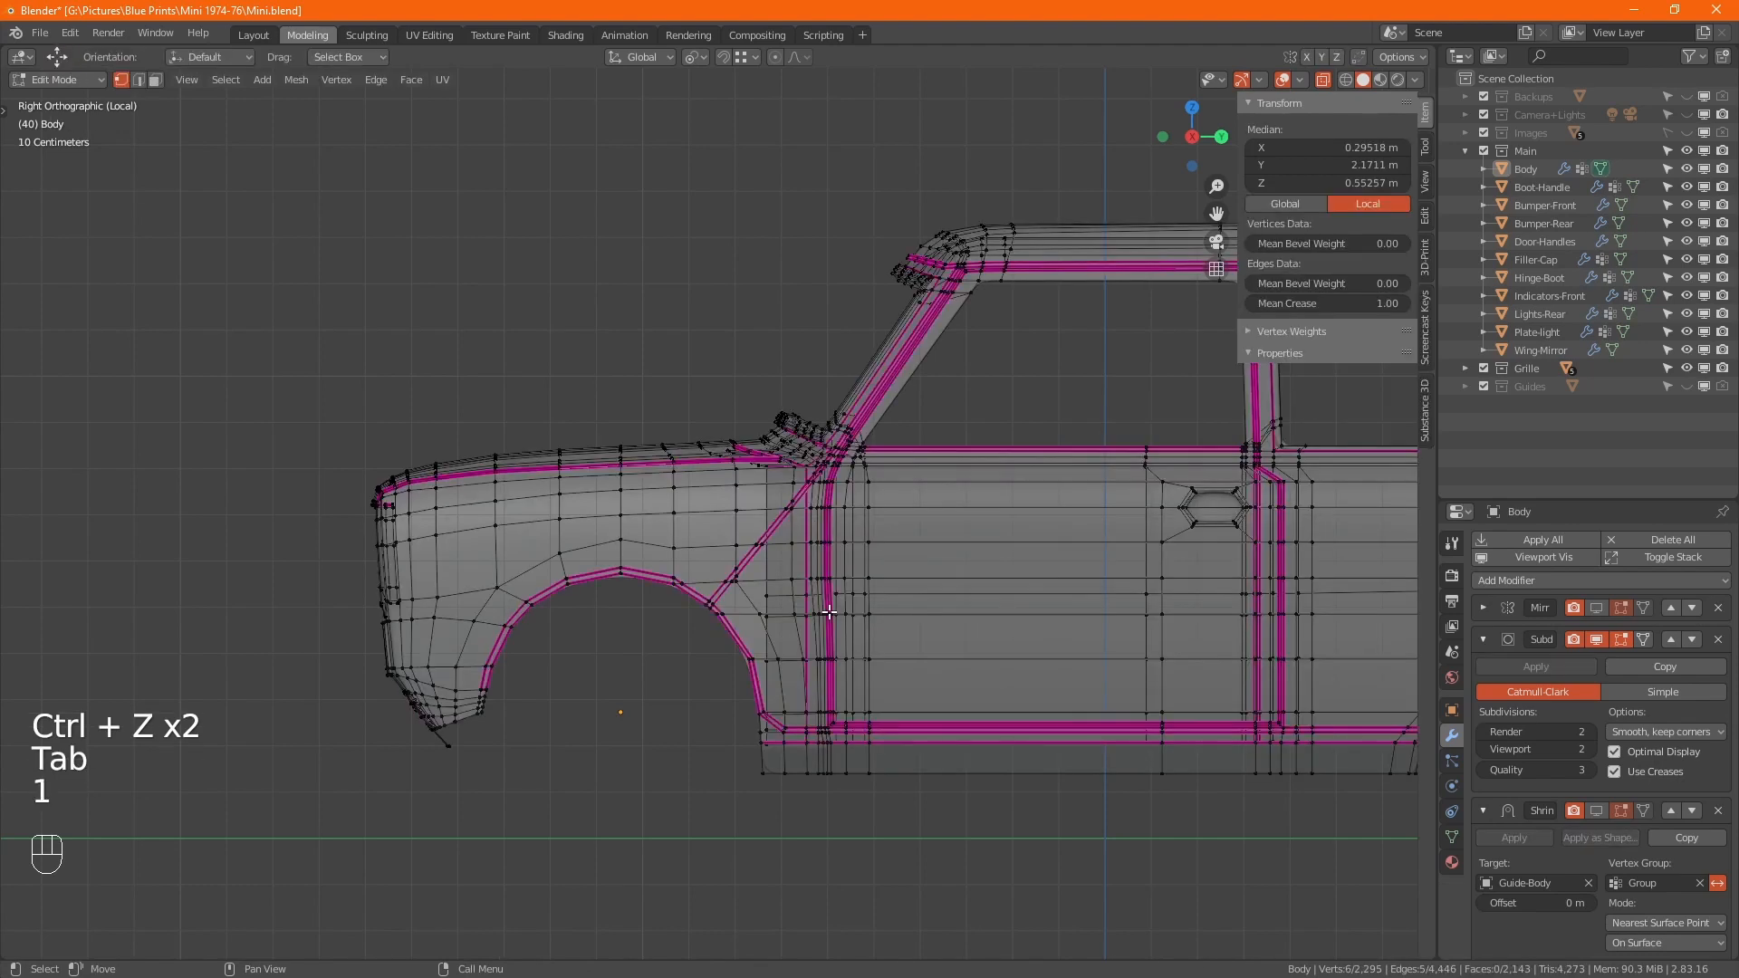
pyautogui.keyDown('alt'); pyautogui.click(769, 565); pyautogui.keyUp('alt')
pyautogui.moveTo(695, 620); pyautogui.dragTo(1055, 563, button='middle')
pyautogui.hotkey('alt', 'z')
pyautogui.scroll(3, 736, 535)
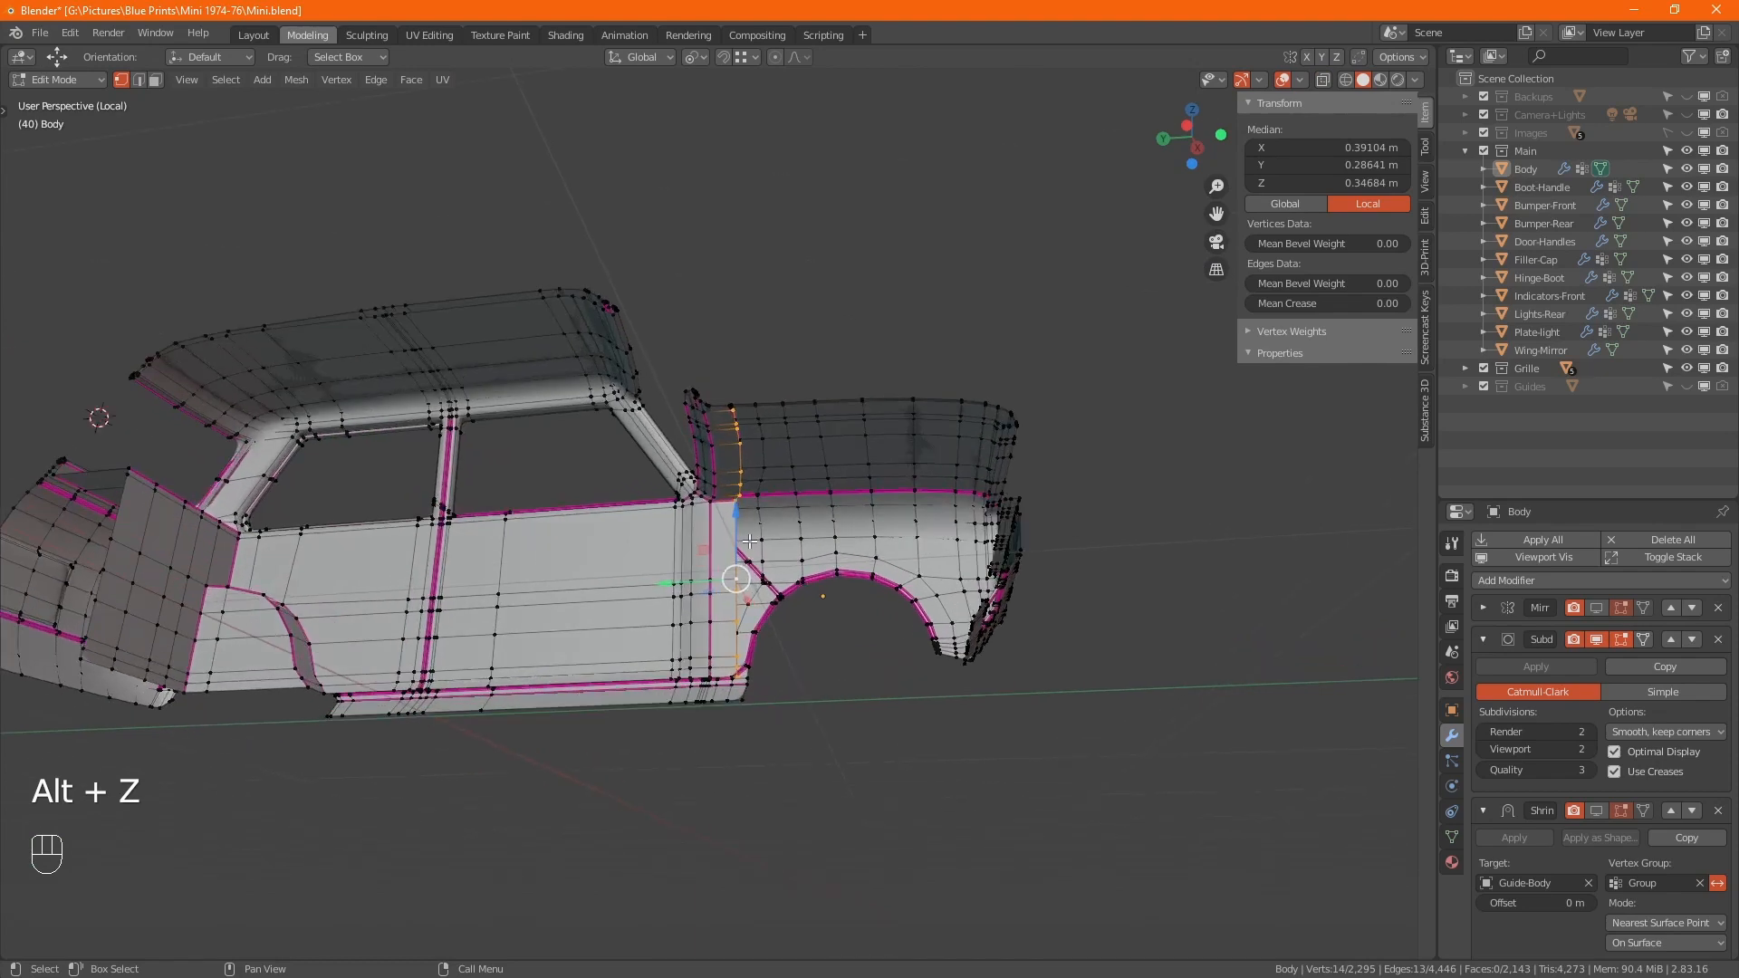
pyautogui.keyDown('alt'); pyautogui.moveTo(749, 541); pyautogui.dragTo(785, 593, button='middle'); pyautogui.keyUp('alt')
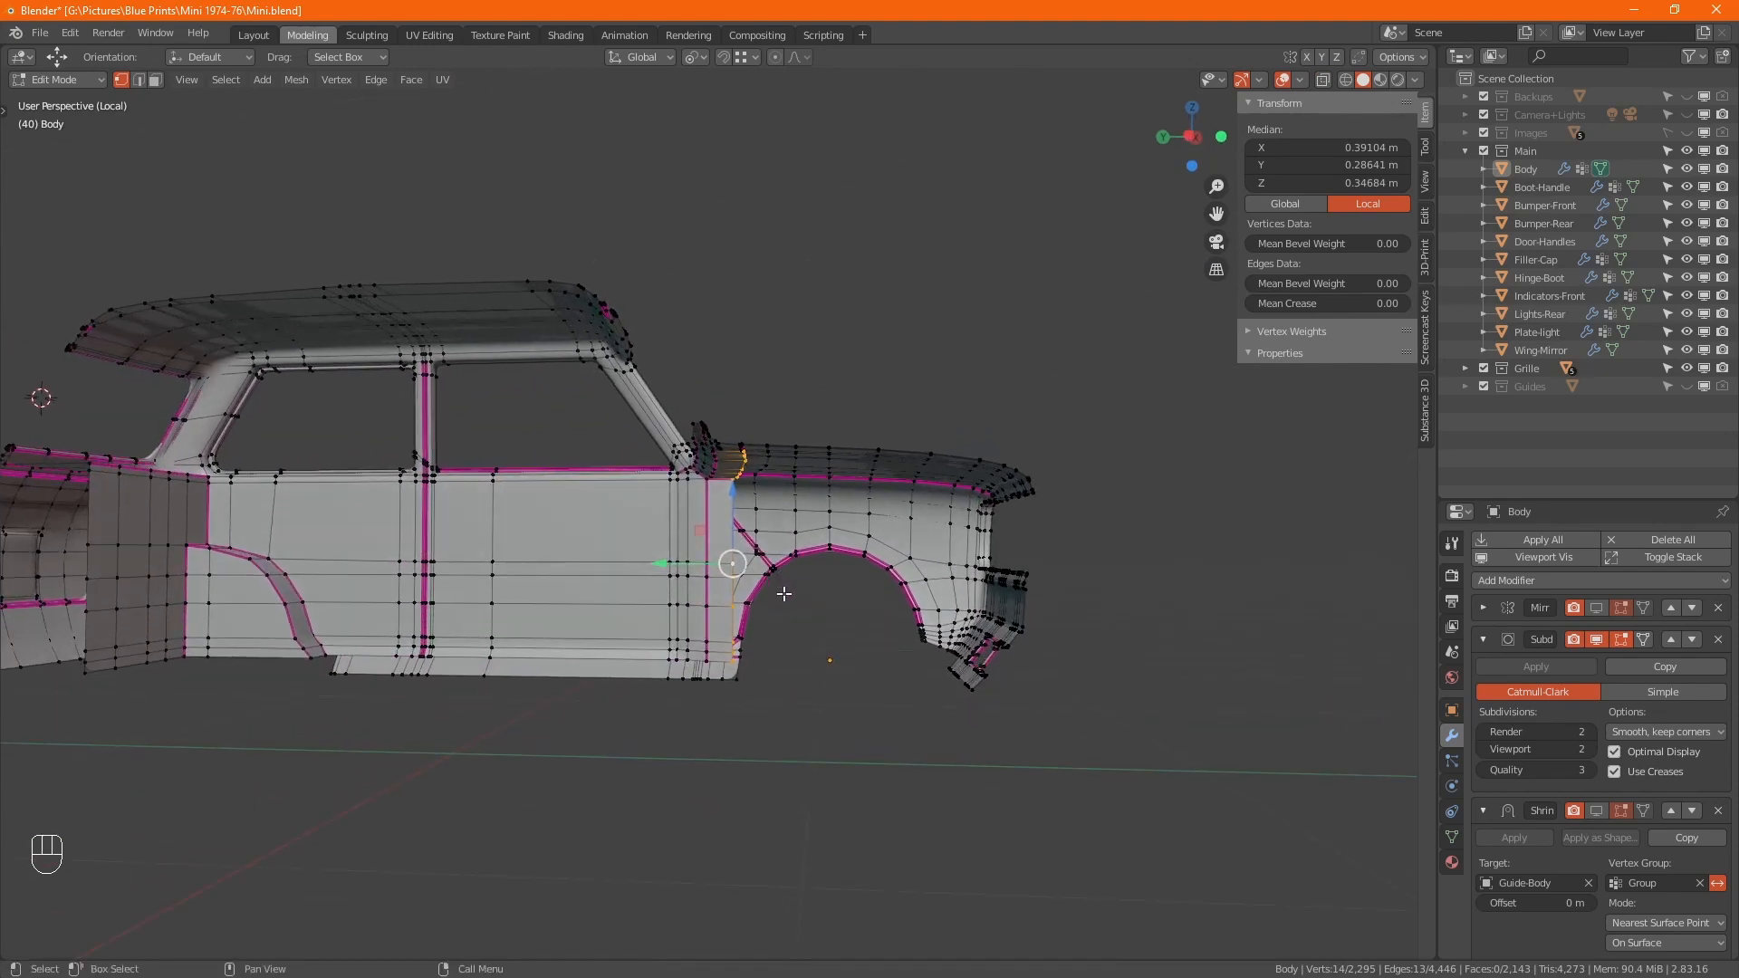
pyautogui.press('ctrl+KP_3')
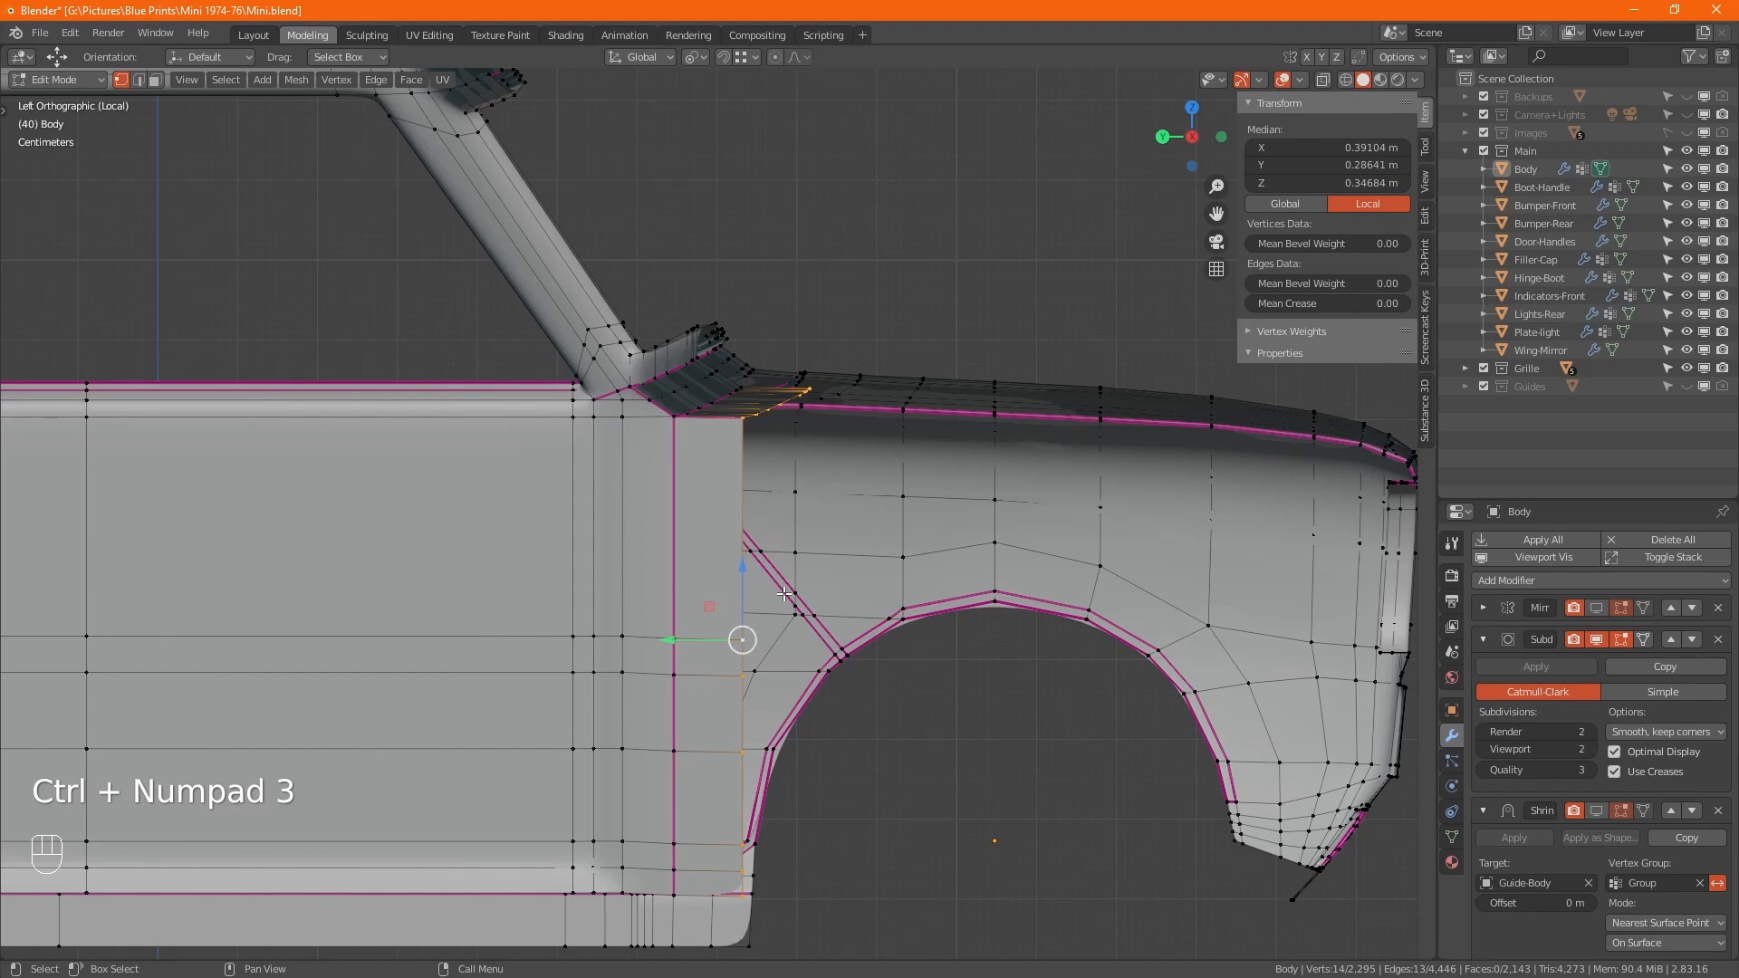
# - Try flattening the selected front edge loop by scaling it to 0 along Y and moving it about -0.014 m along Y
pyautogui.press('s')
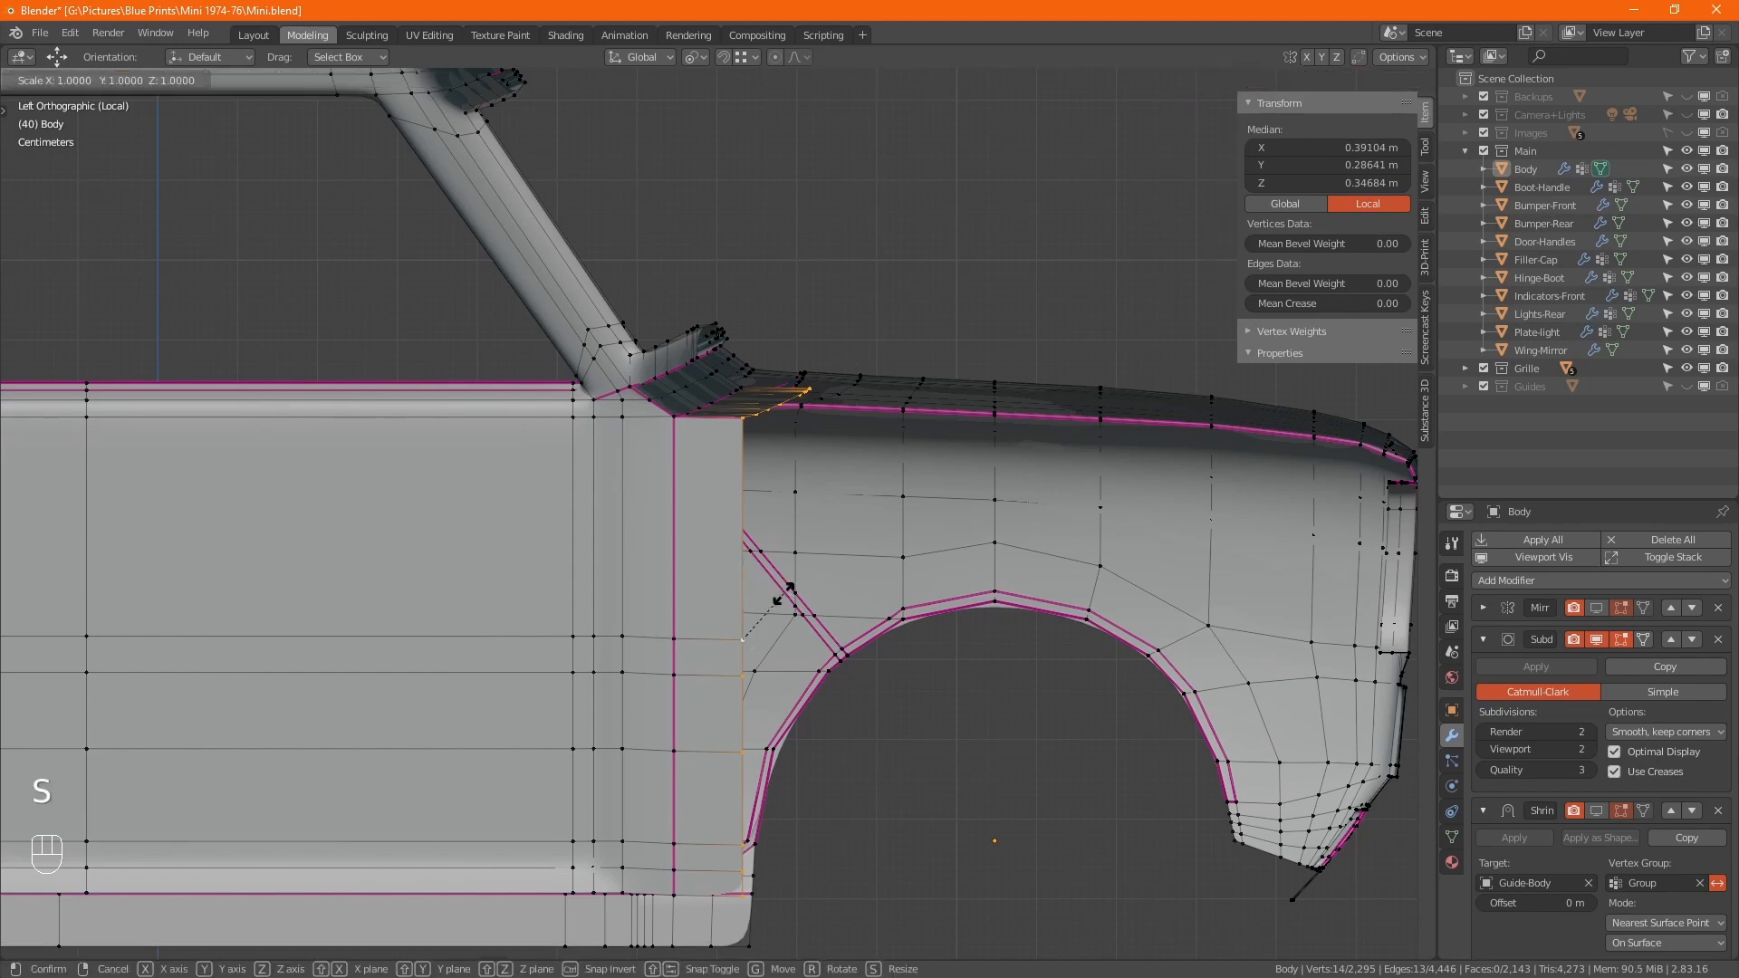
pyautogui.press('y')
pyautogui.press('KP_0')
pyautogui.press('KP_Enter')
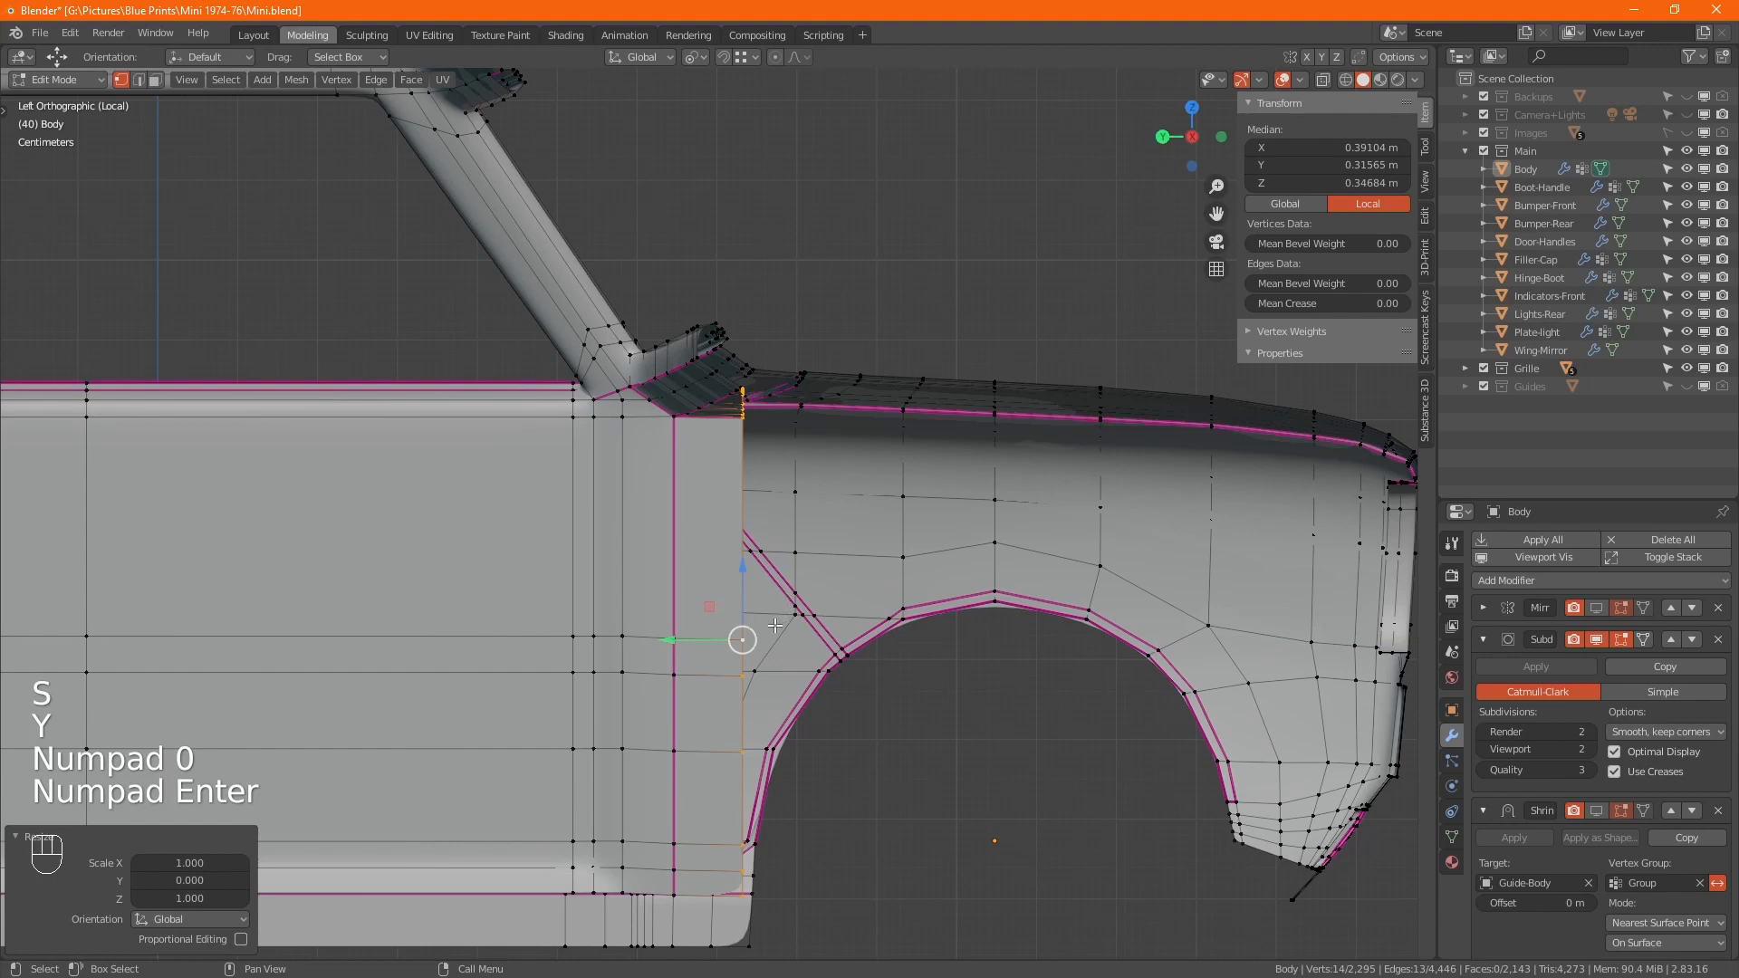
pyautogui.moveTo(681, 641)
pyautogui.mouseDown()
pyautogui.moveTo(699, 641)
pyautogui.moveTo(681, 640)
pyautogui.mouseUp()
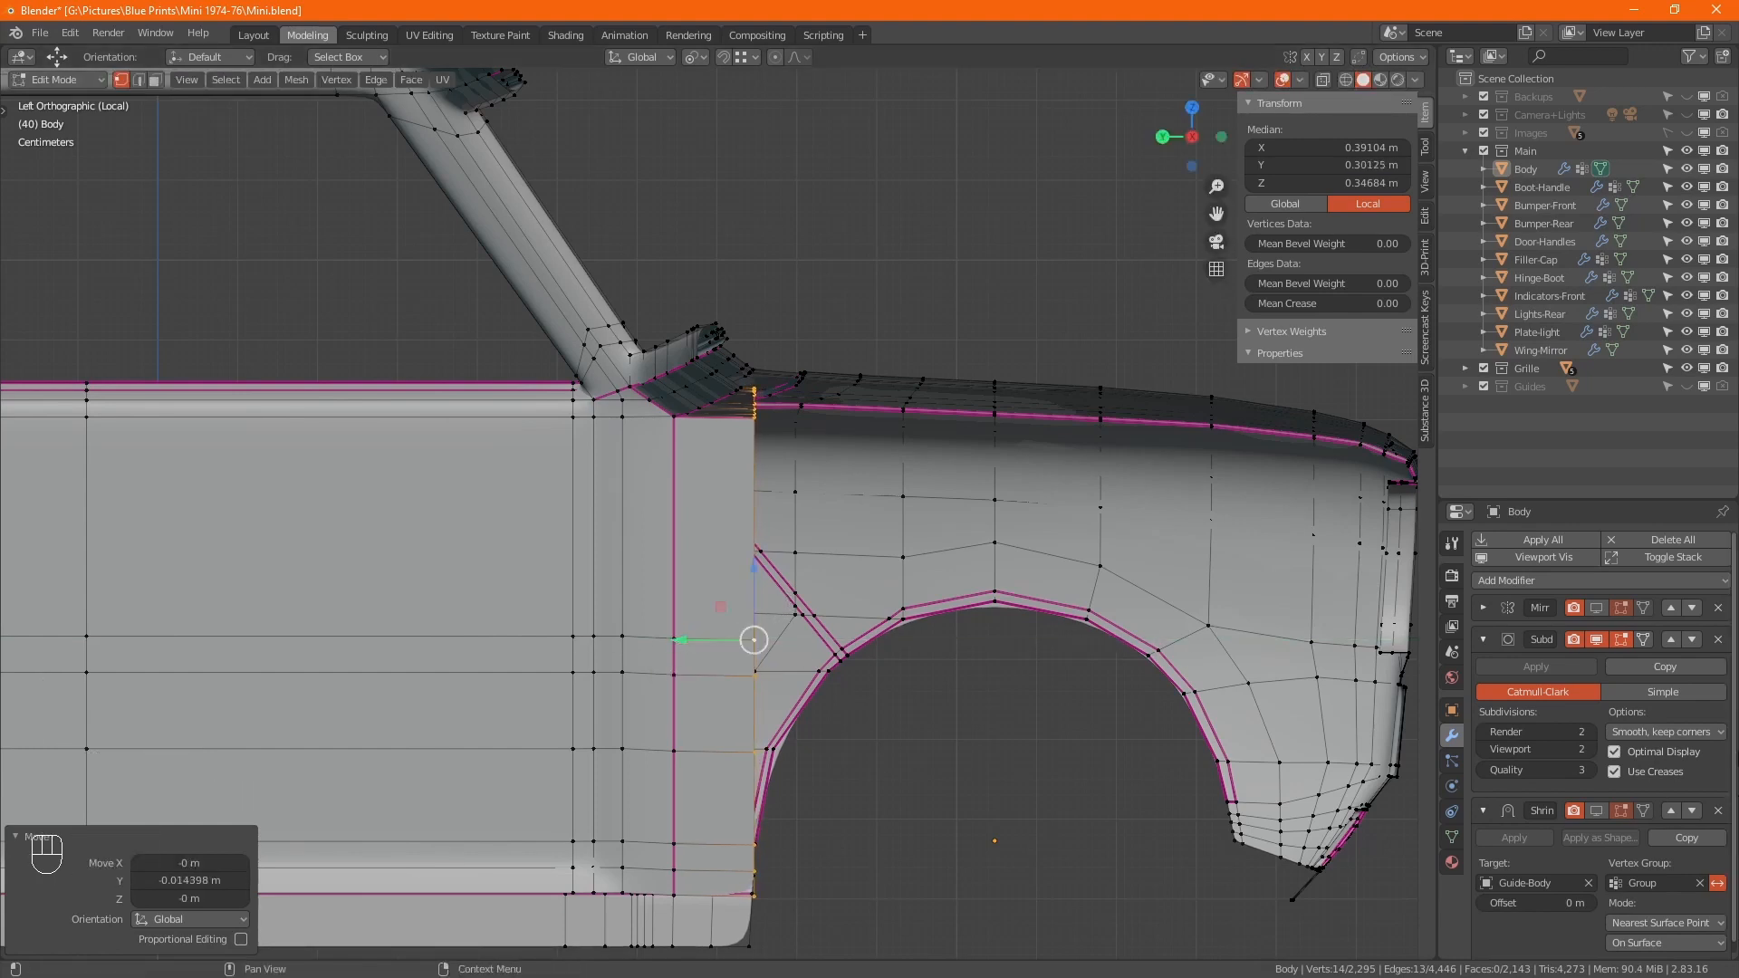
# - Turn off the viewport display of the Subdivision modifier and check the flattened edge loop under the bonnet
pyautogui.click(1594, 639)
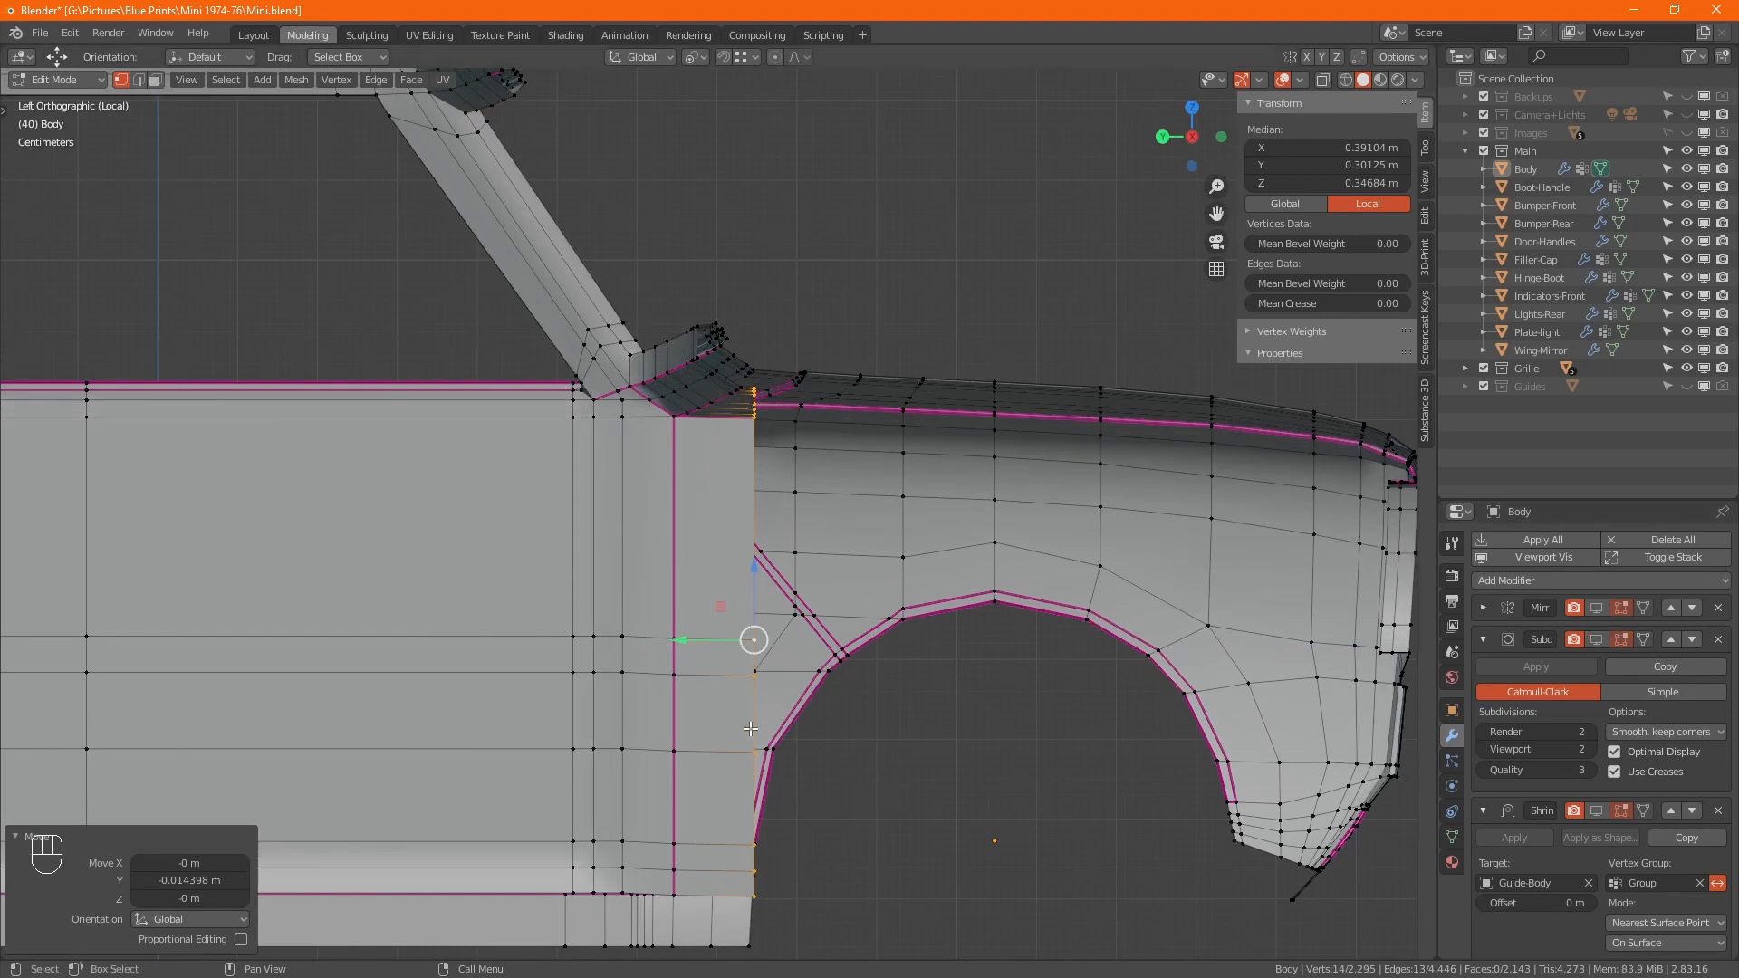
pyautogui.hotkey('ctrl', 'z')
pyautogui.hotkey('ctrl', 'z')
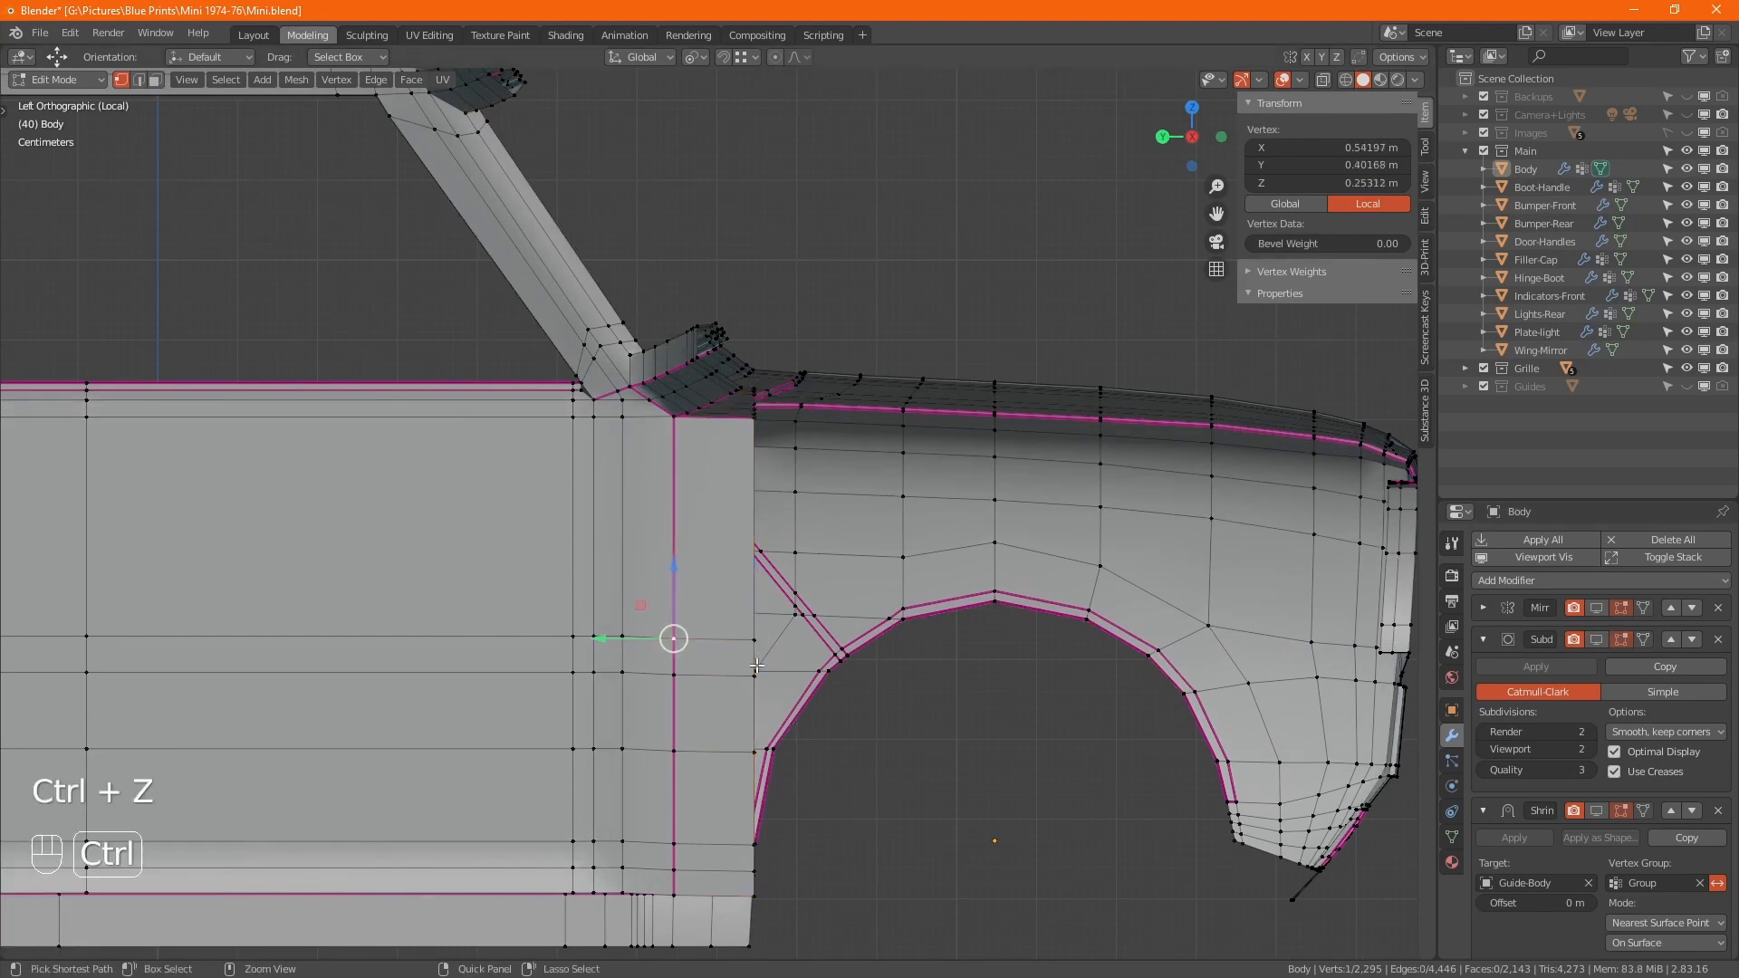
pyautogui.moveTo(712, 639); pyautogui.dragTo(707, 637)
pyautogui.scroll(-4, 822, 507)
pyautogui.keyDown('alt'); pyautogui.moveTo(823, 509); pyautogui.dragTo(768, 375, button='middle'); pyautogui.keyUp('alt')
pyautogui.scroll(5, 769, 375)
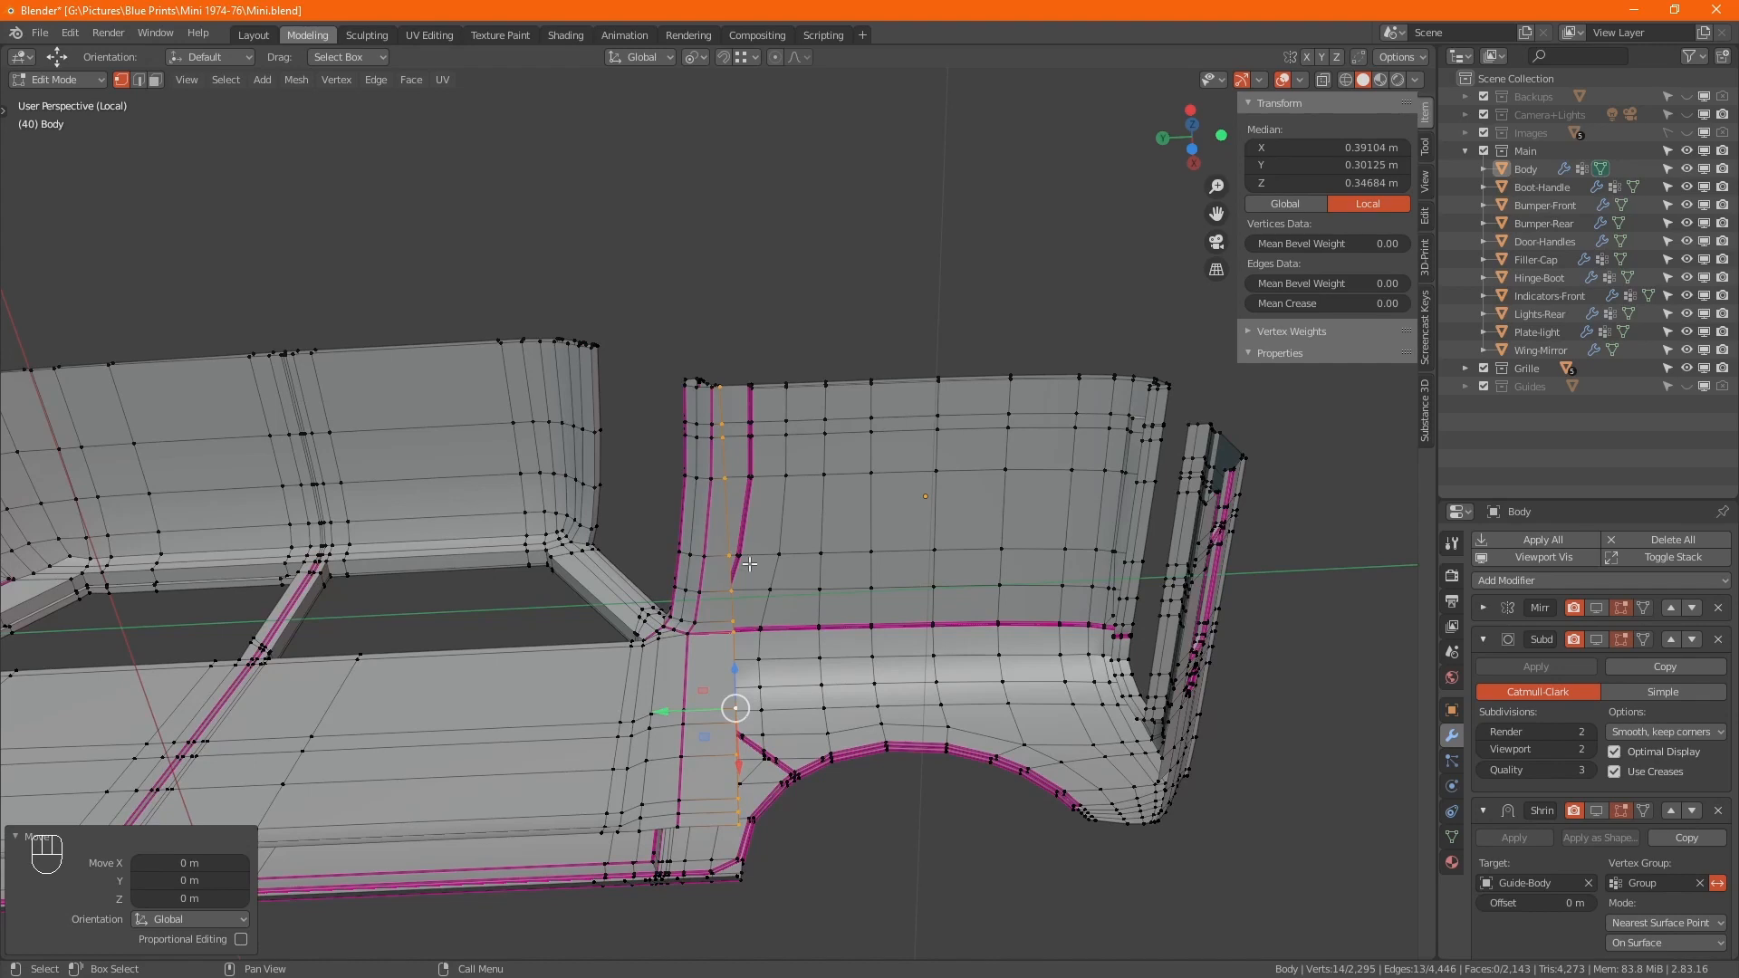
# - Undo the front edge loop's flattening and move the unflattened loop about -0.023 m along Y towards the wheel arch
pyautogui.hotkey('ctrl', 'z')
pyautogui.hotkey('ctrl', 'z')
pyautogui.hotkey('ctrl', 'z')
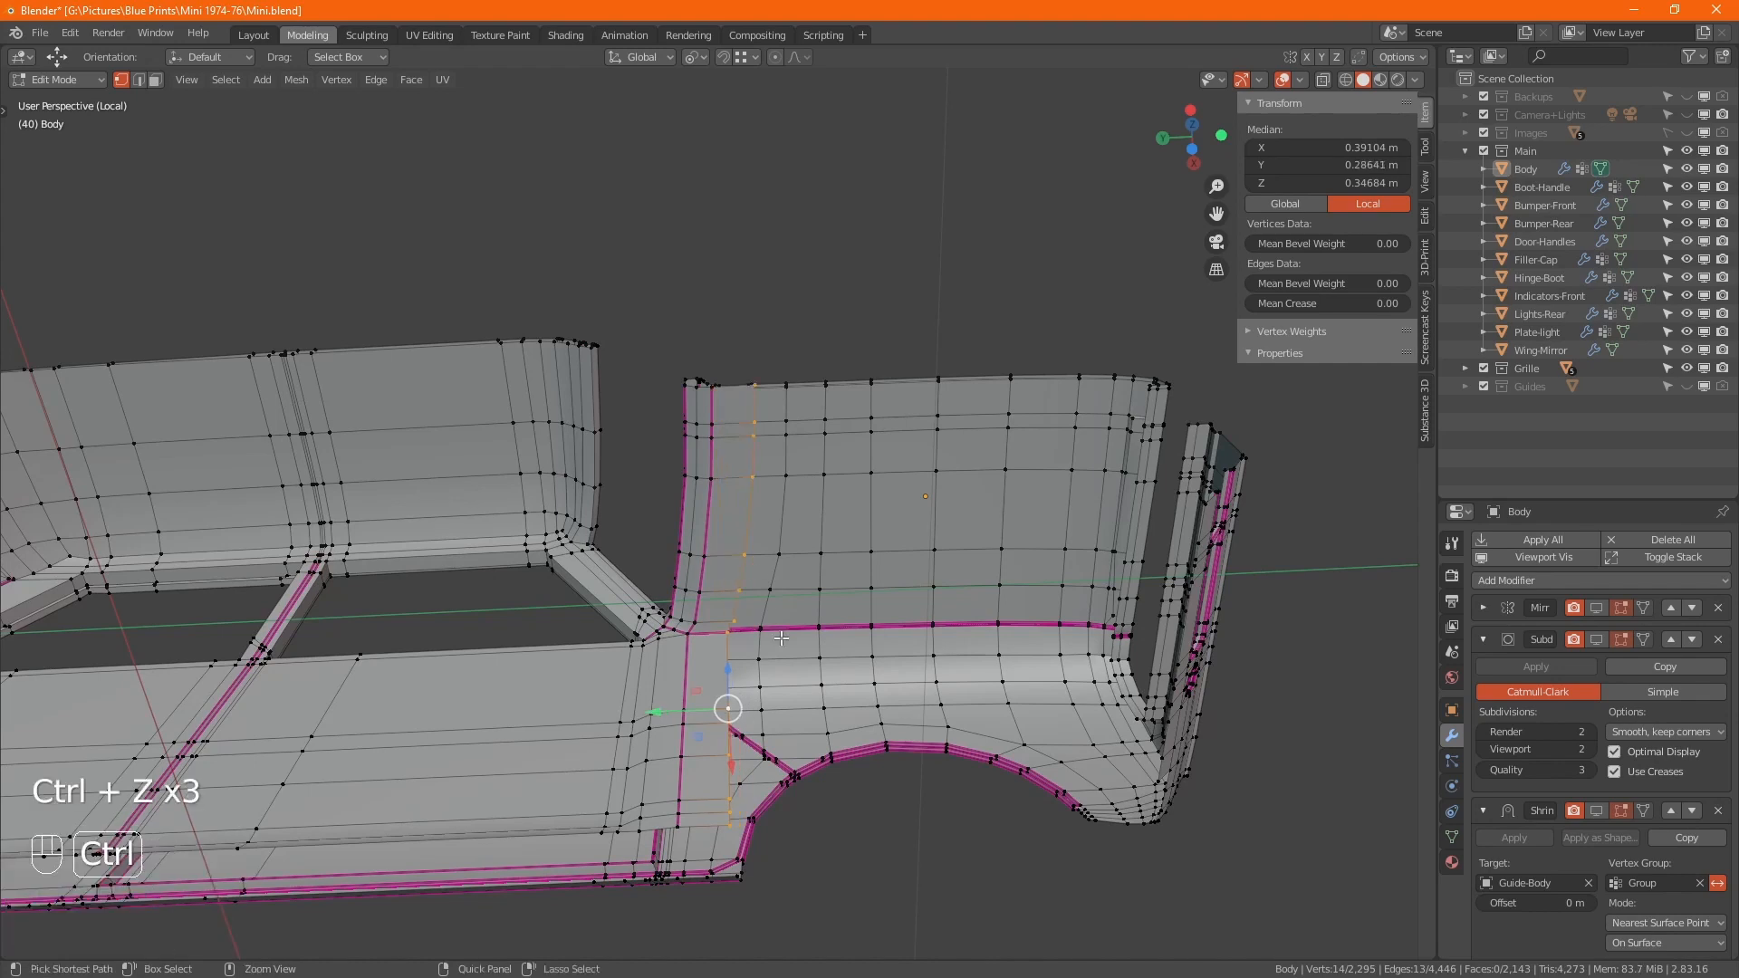
pyautogui.moveTo(685, 711); pyautogui.dragTo(705, 711)
pyautogui.press('ctrl+KP_3')
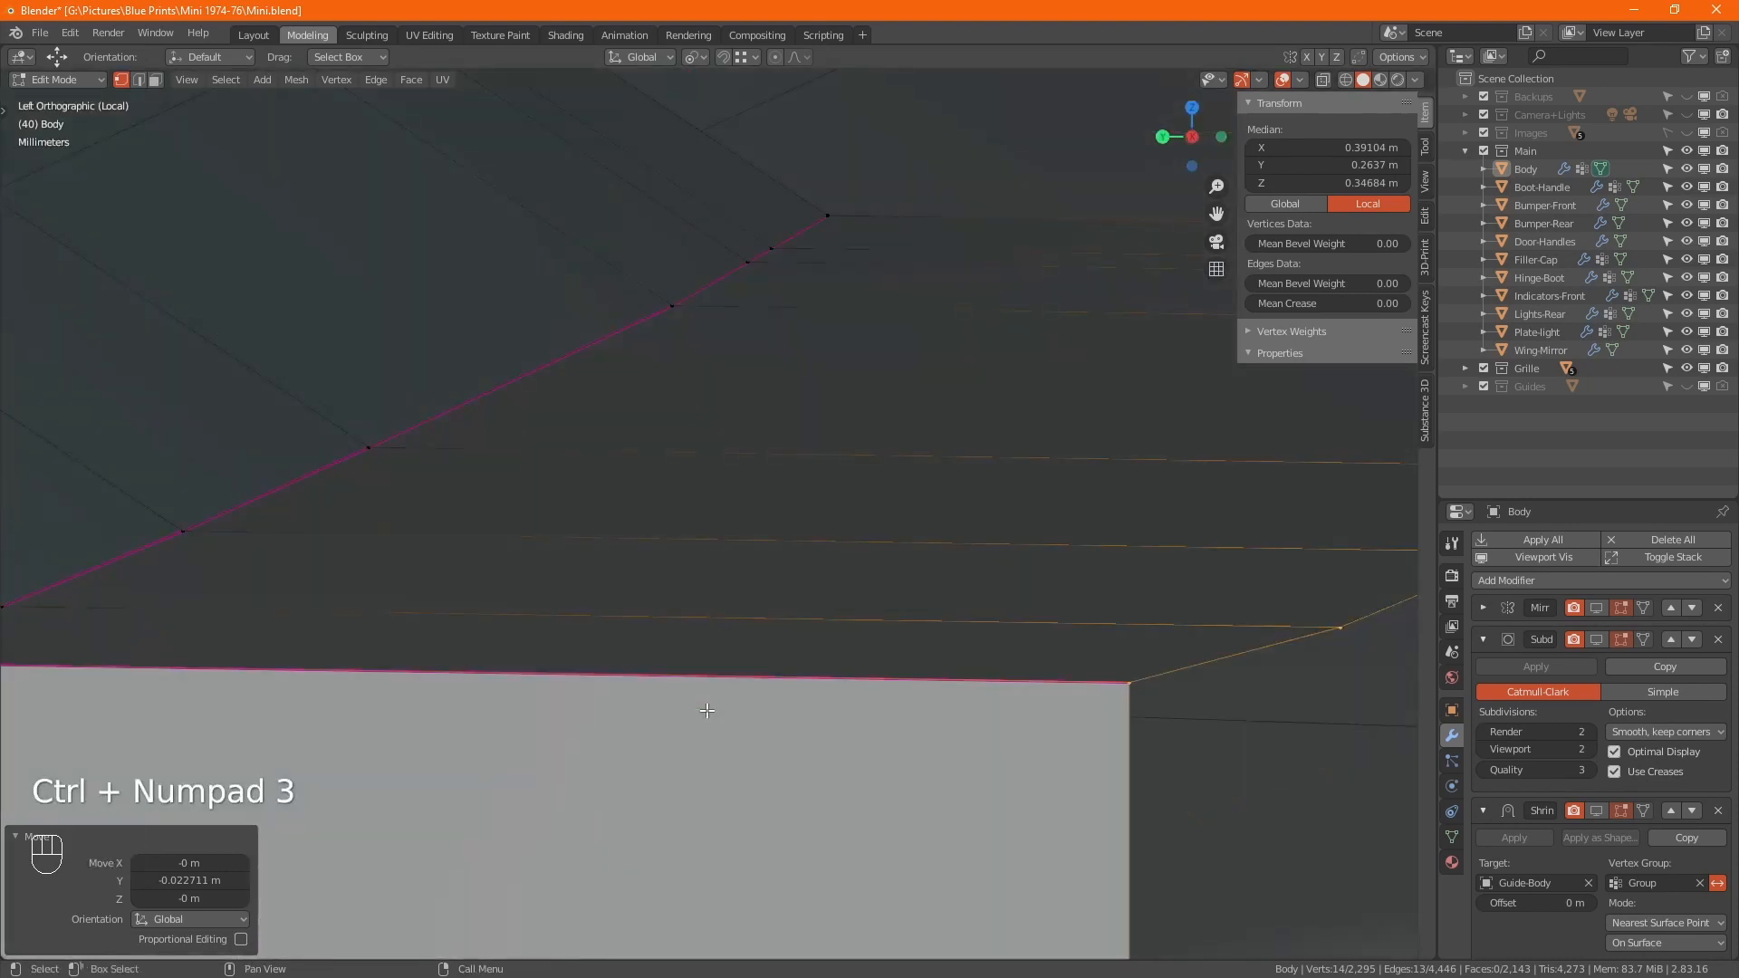
pyautogui.scroll(-3, 707, 710)
pyautogui.press('KP_Decimal')
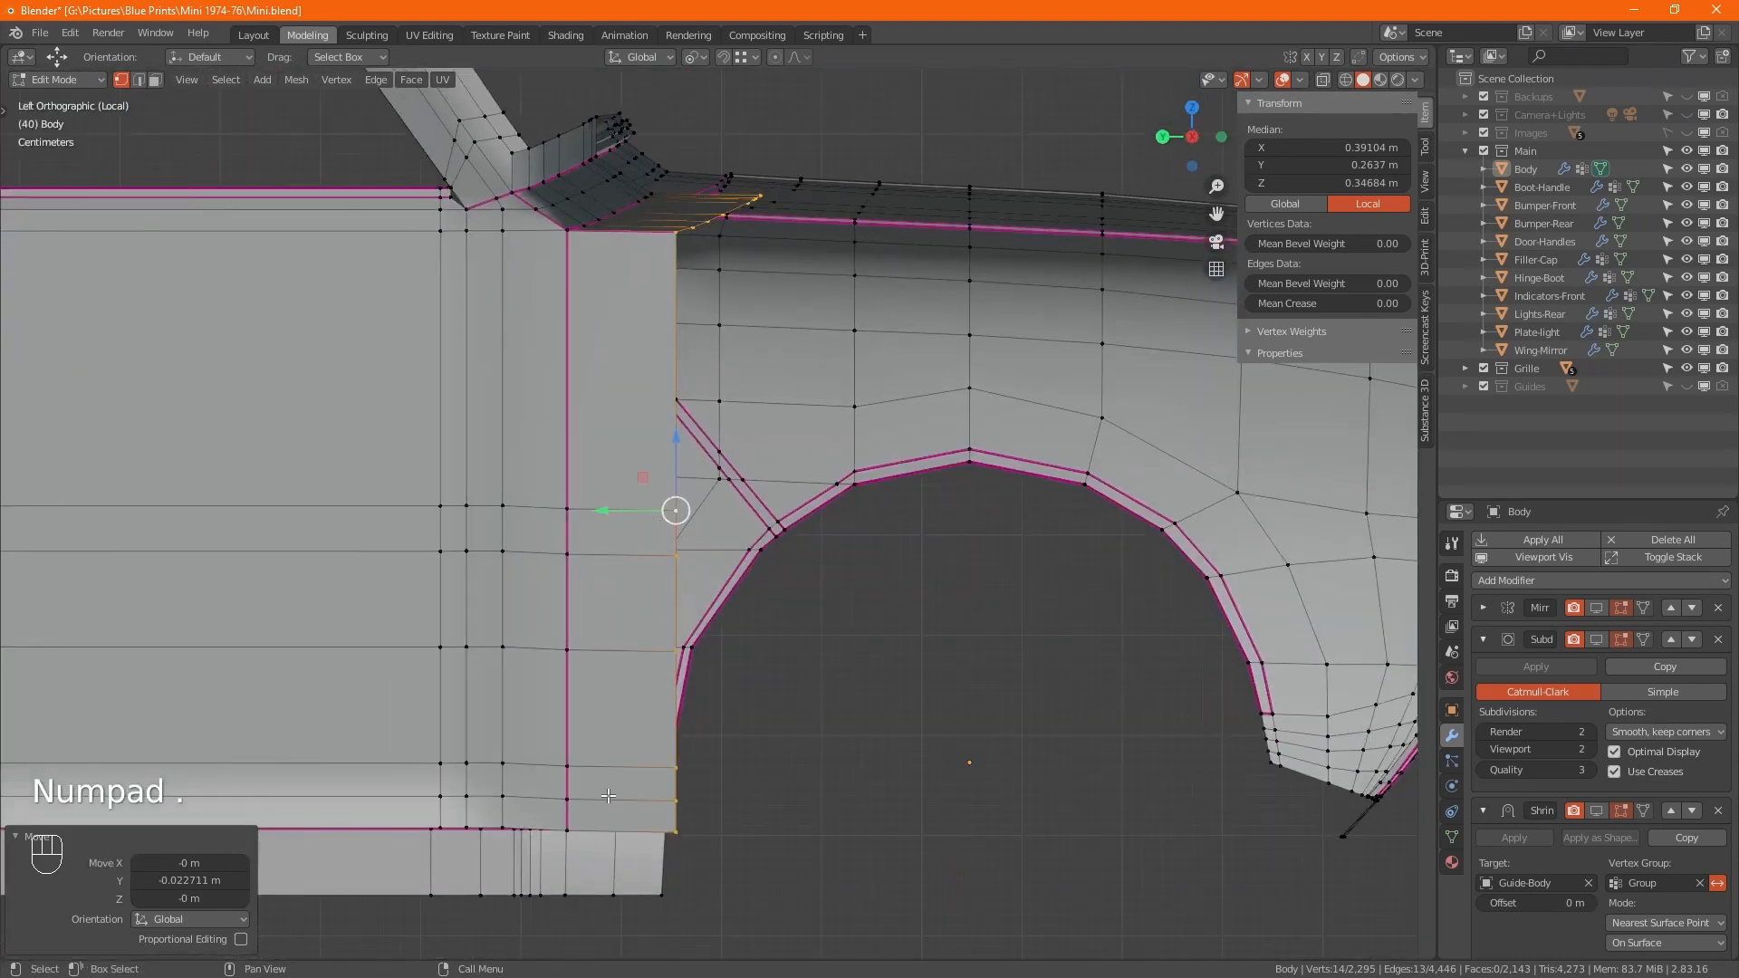
# - Select the inner side panel's bottom edge from its front corner to the rear arch and flatten it to 0 along Z
pyautogui.keyDown('alt'); pyautogui.moveTo(637, 867); pyautogui.dragTo(607, 808, button='middle'); pyautogui.keyUp('alt')
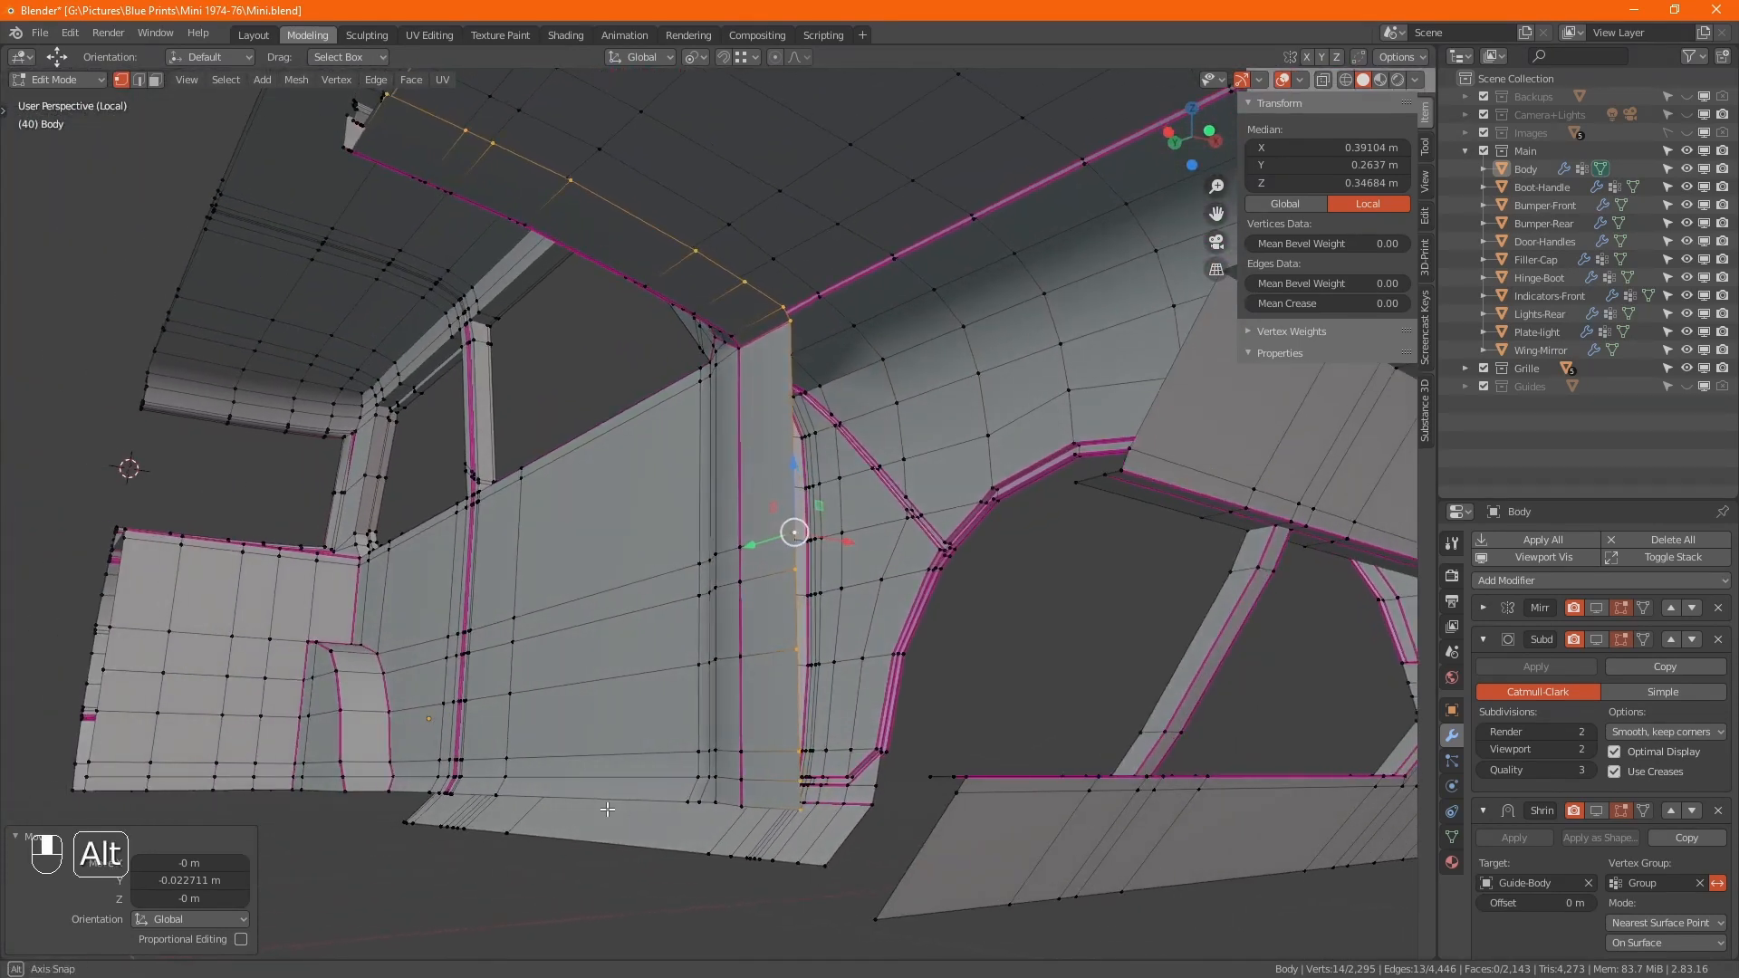
pyautogui.click(802, 806)
pyautogui.keyDown('ctrl'); pyautogui.click(389, 792); pyautogui.keyUp('ctrl')
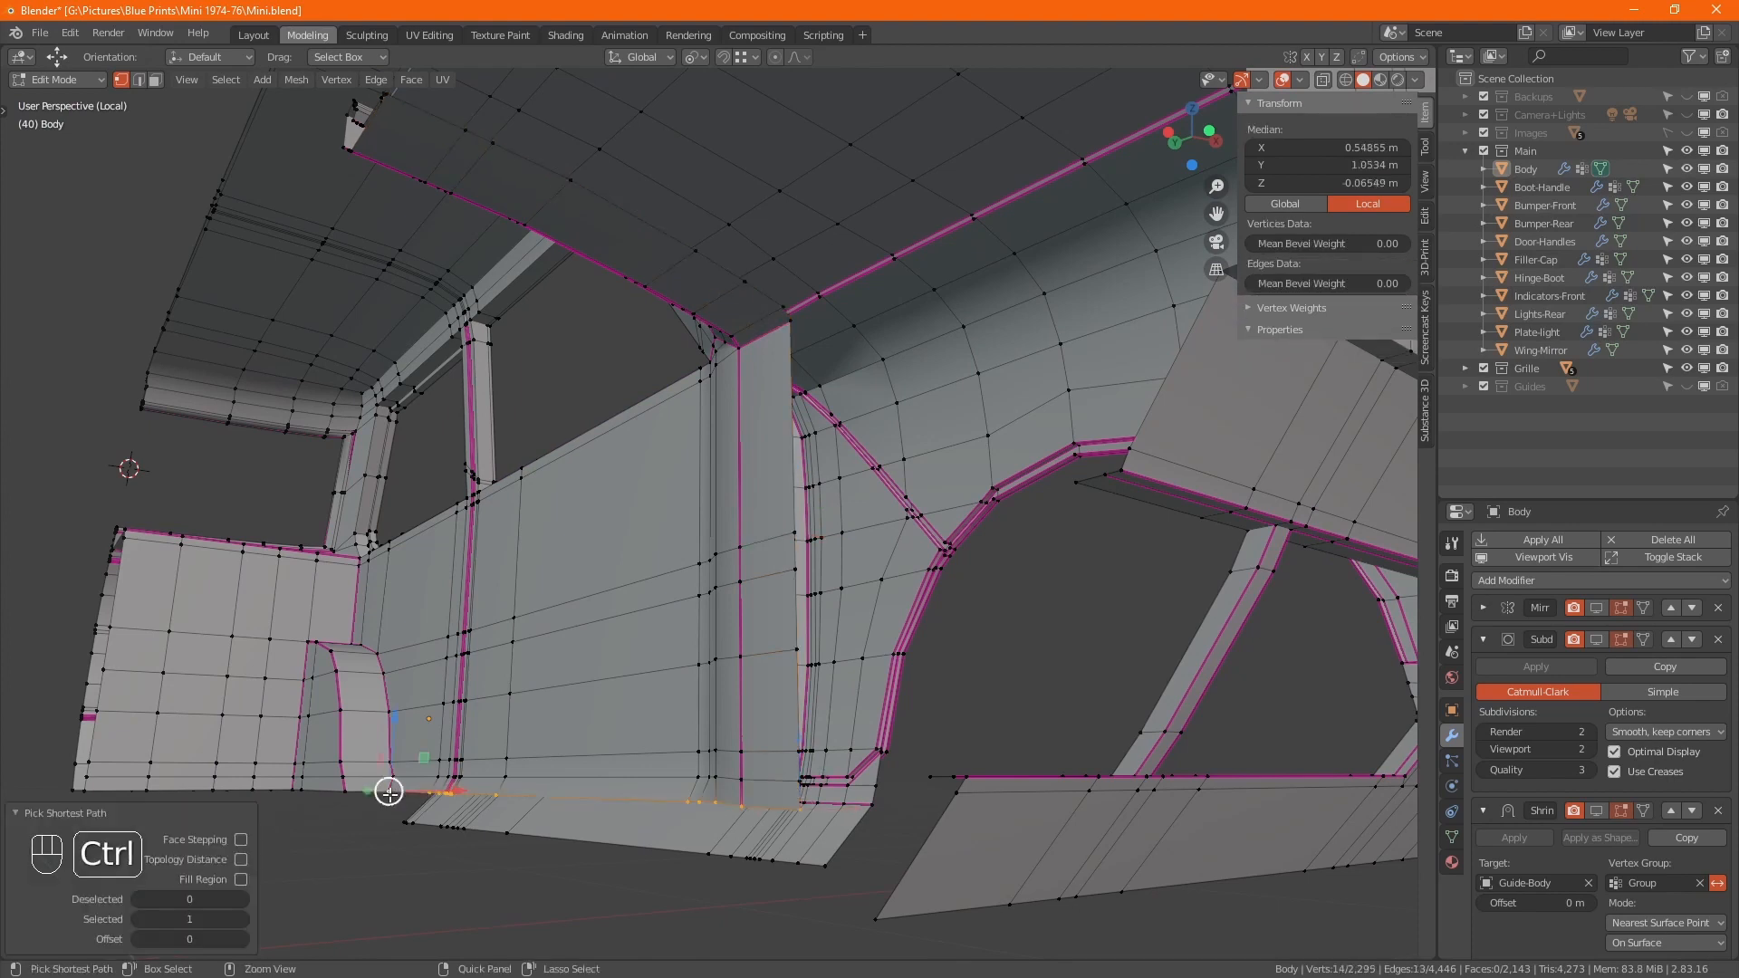
pyautogui.press('s')
pyautogui.press('z')
pyautogui.press('KP_0')
pyautogui.press('KP_Enter')
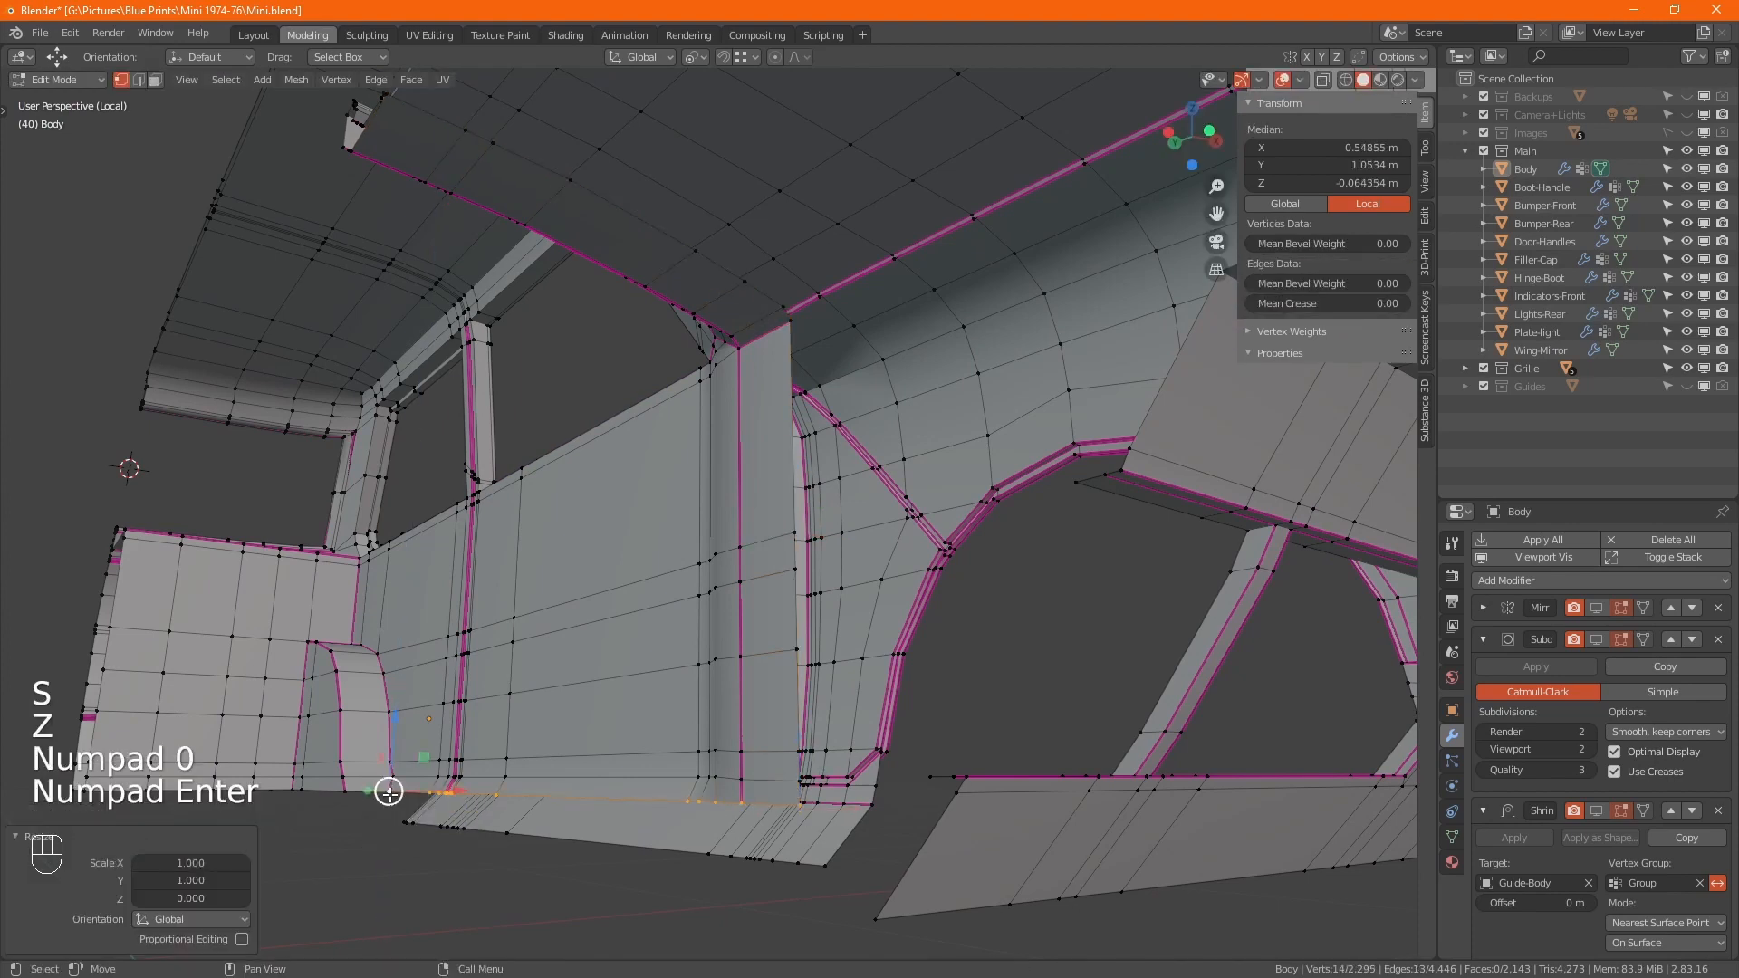
# - Select the inner side panel's front edge loop and extrude it about -0.607 m along Y past the front wheel arch
pyautogui.keyDown('alt'); pyautogui.click(787, 497); pyautogui.keyUp('alt')
pyautogui.press('KP_Decimal')
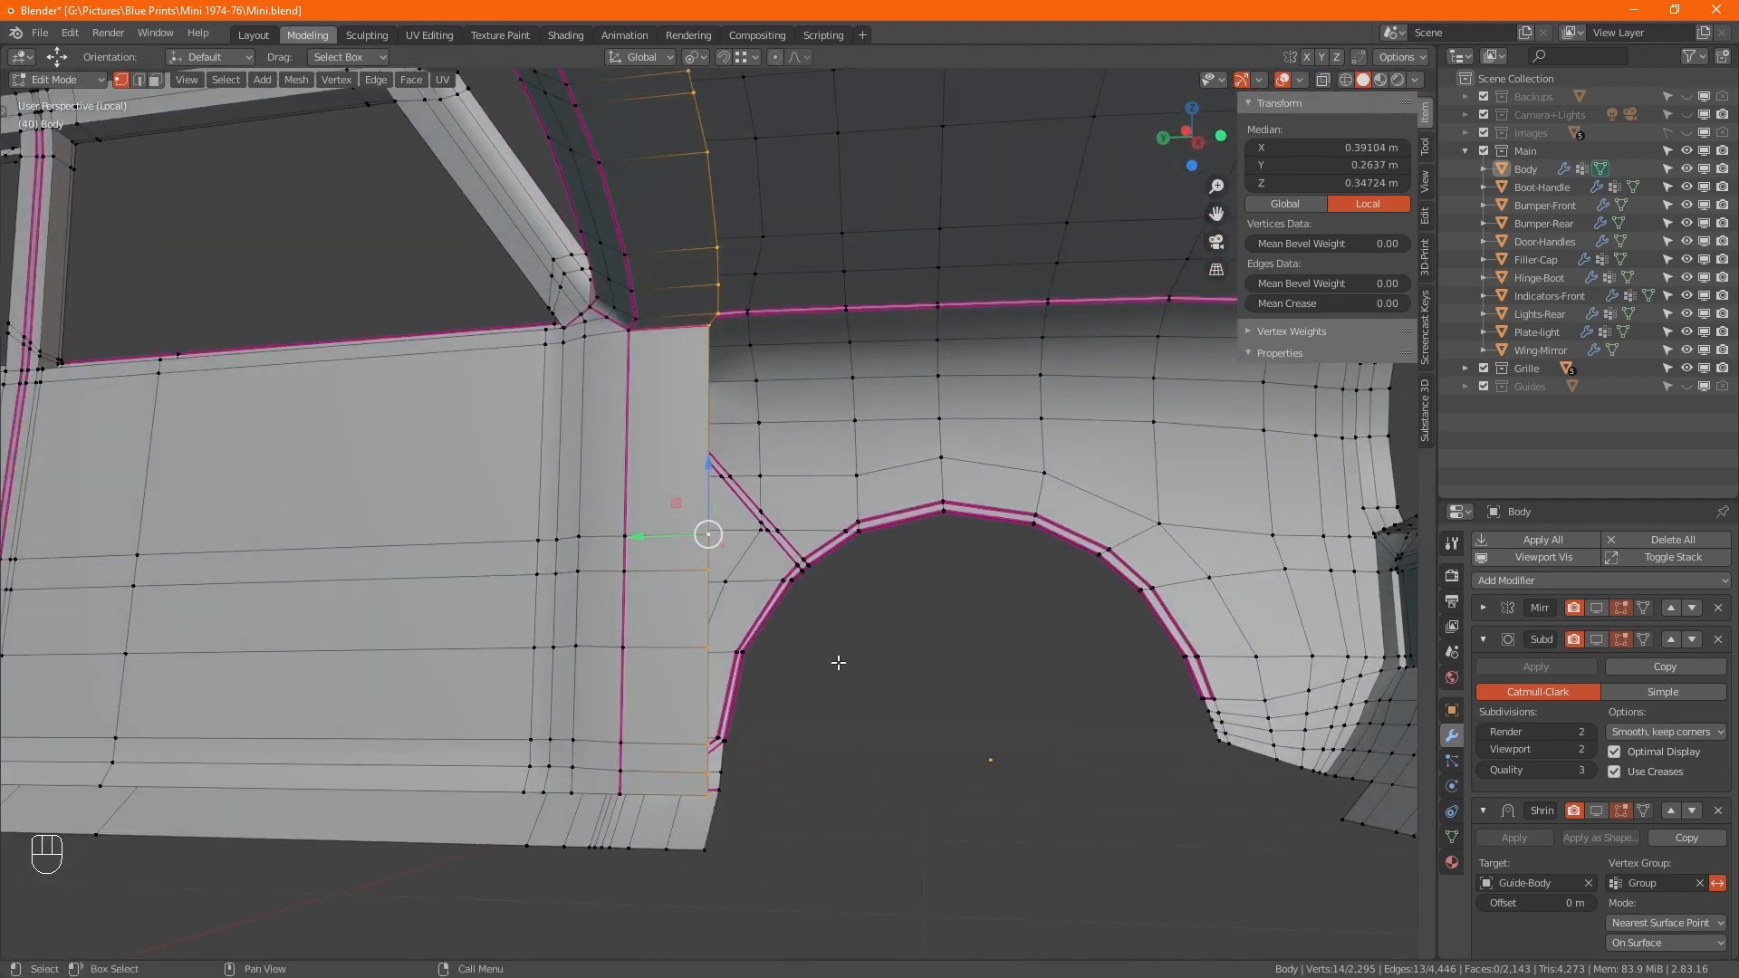
pyautogui.scroll(-5, 837, 662)
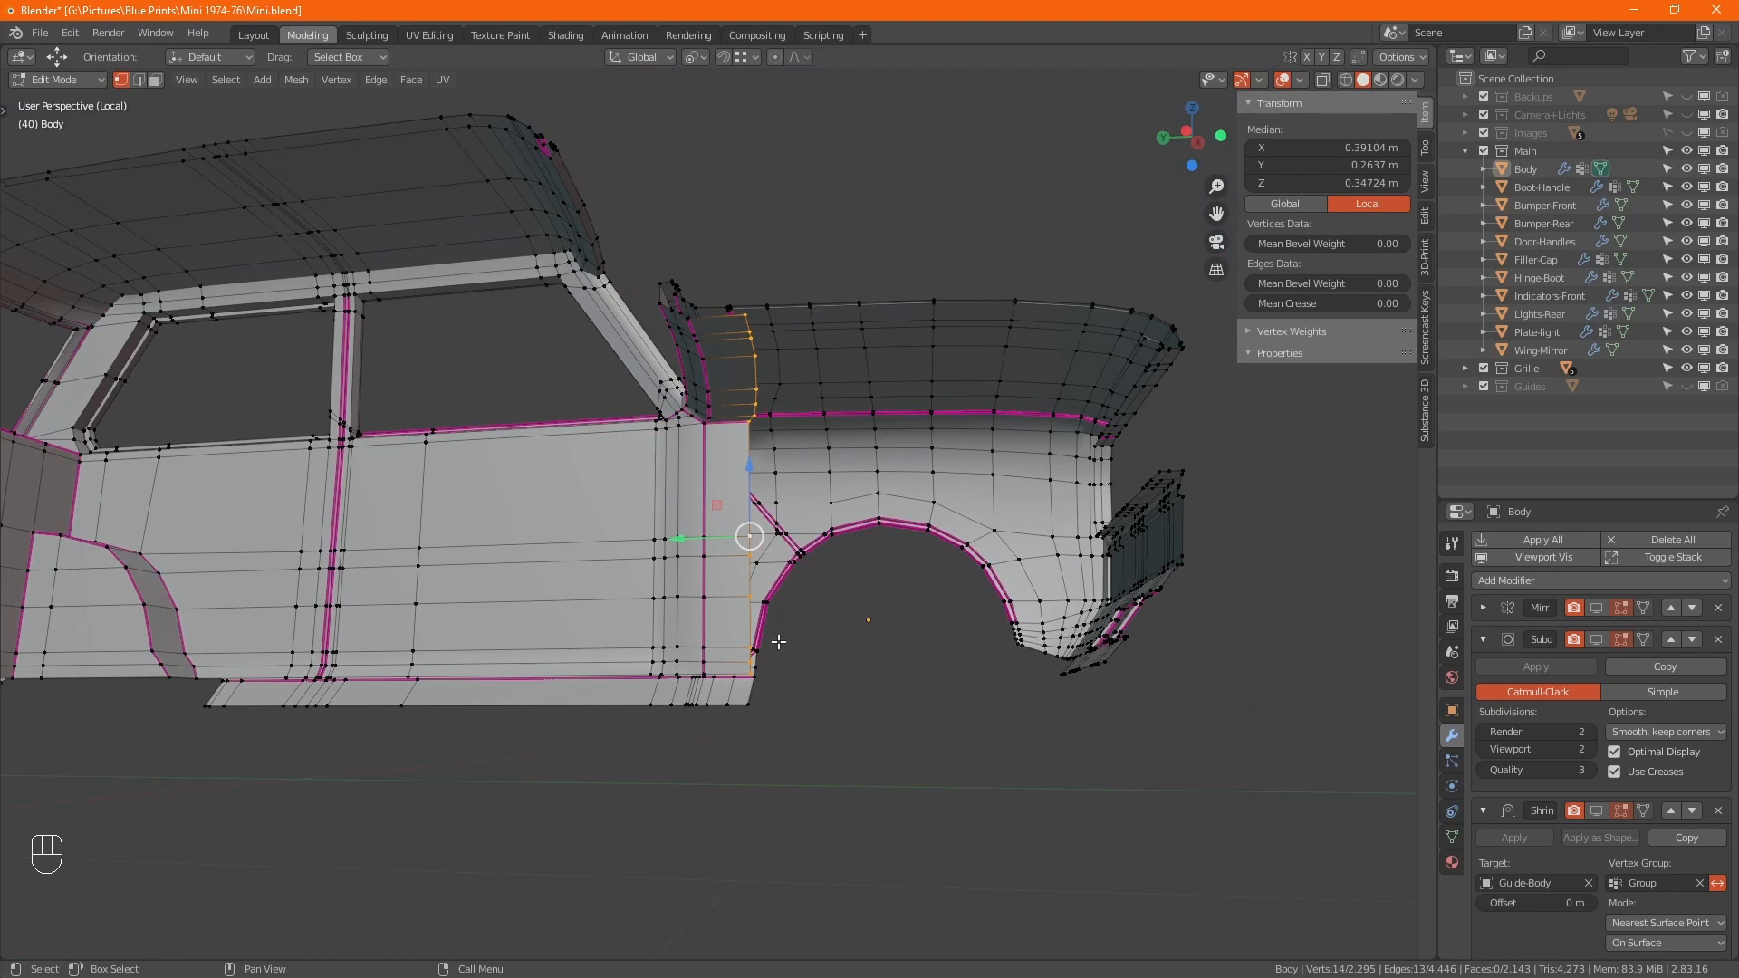
pyautogui.press('e')
pyautogui.press('y')
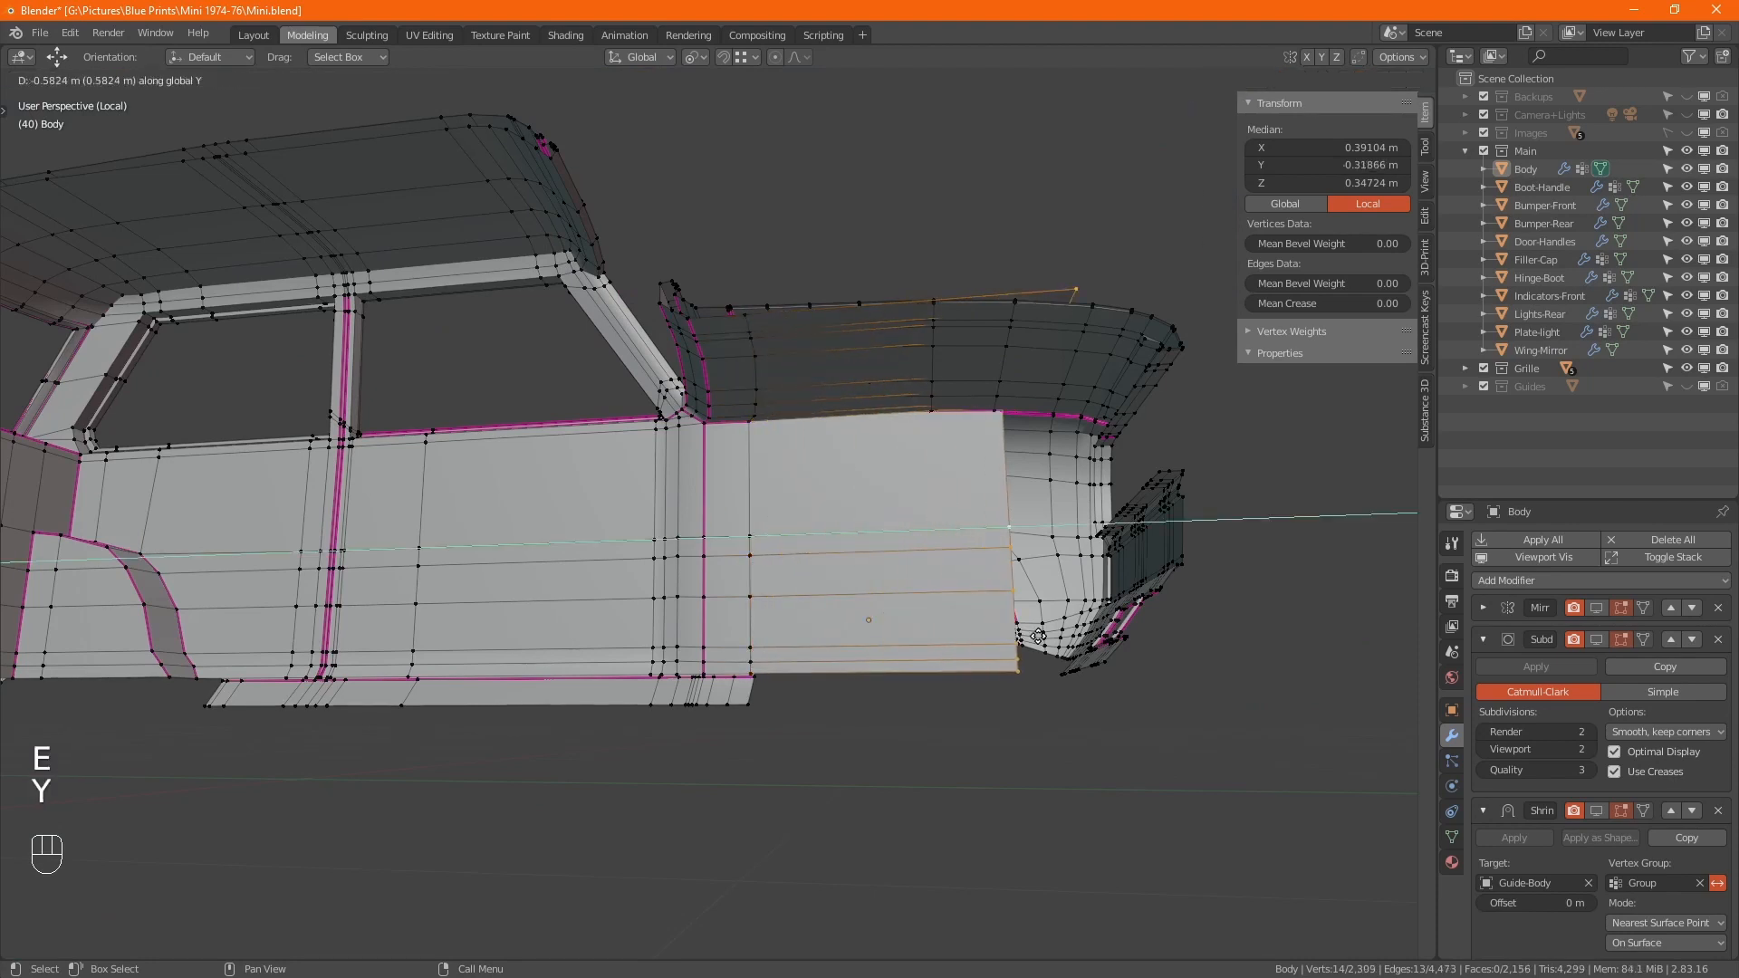
pyautogui.click(1049, 638)
# - Deselect the lower vertices of the extruded front edge and flatten the remaining upper part to 0 along Y
pyautogui.press('ctrl+KP_3')
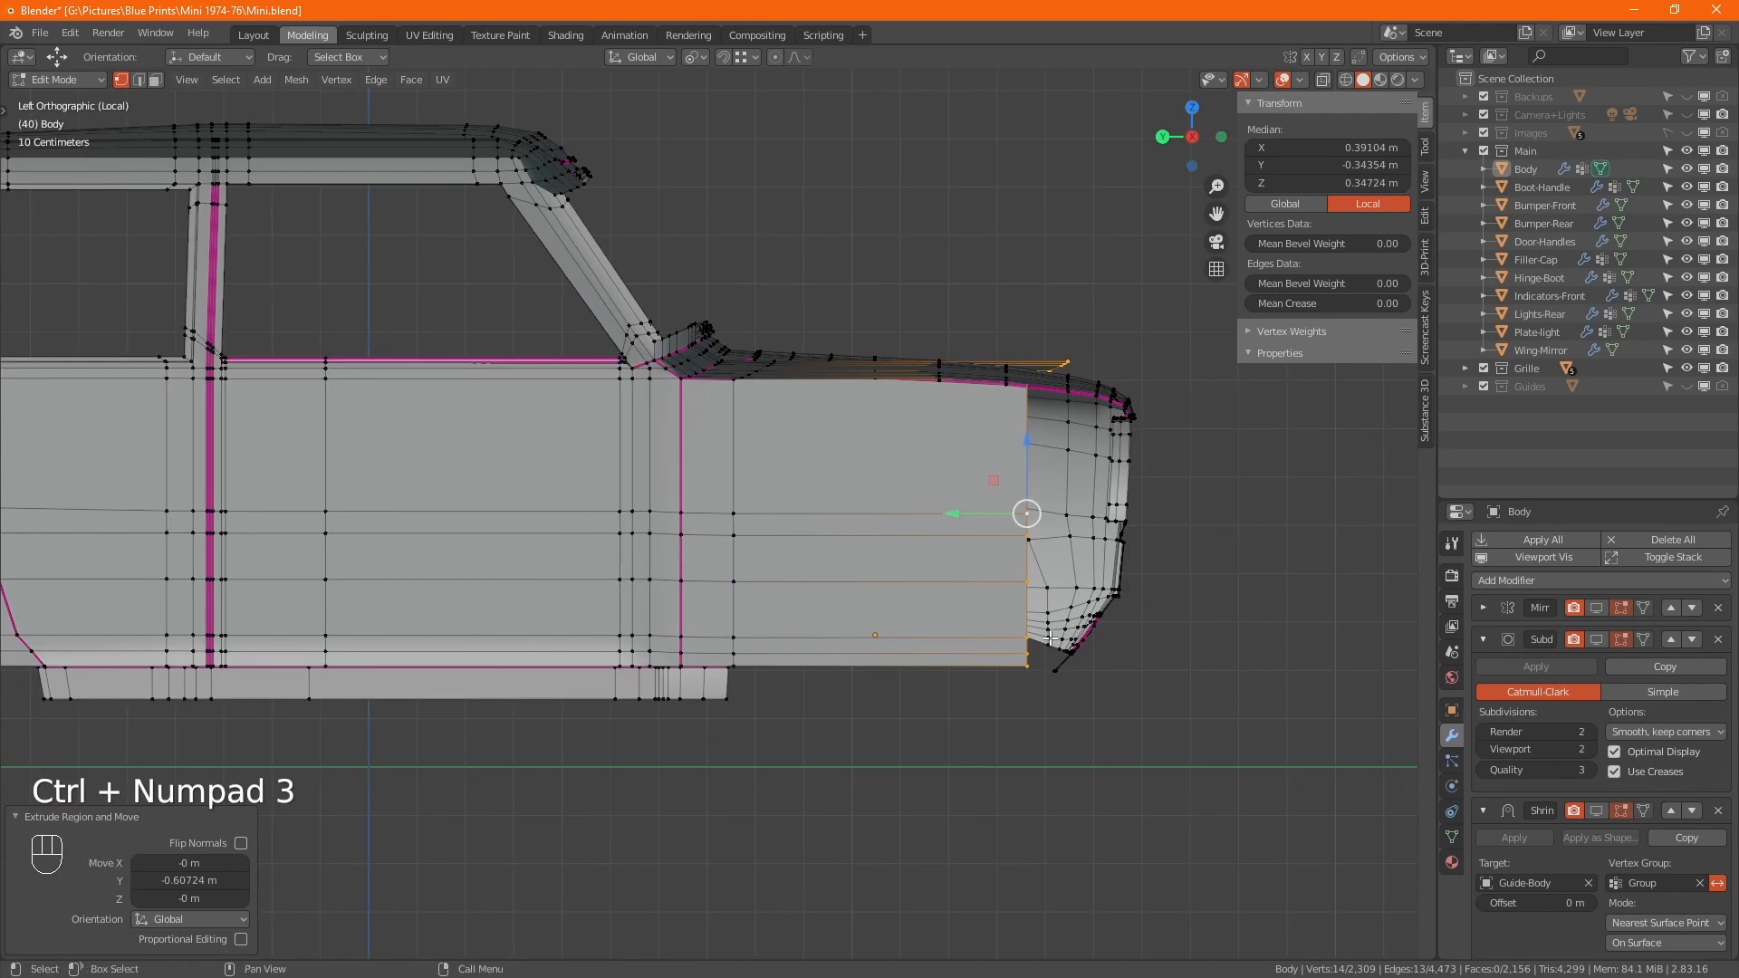
pyautogui.hotkey('alt', 'z')
pyautogui.keyDown('ctrl'); pyautogui.moveTo(1192, 783); pyautogui.dragTo(1001, 528); pyautogui.keyUp('ctrl')
pyautogui.moveTo(1098, 543); pyautogui.dragTo(1056, 781, button='middle')
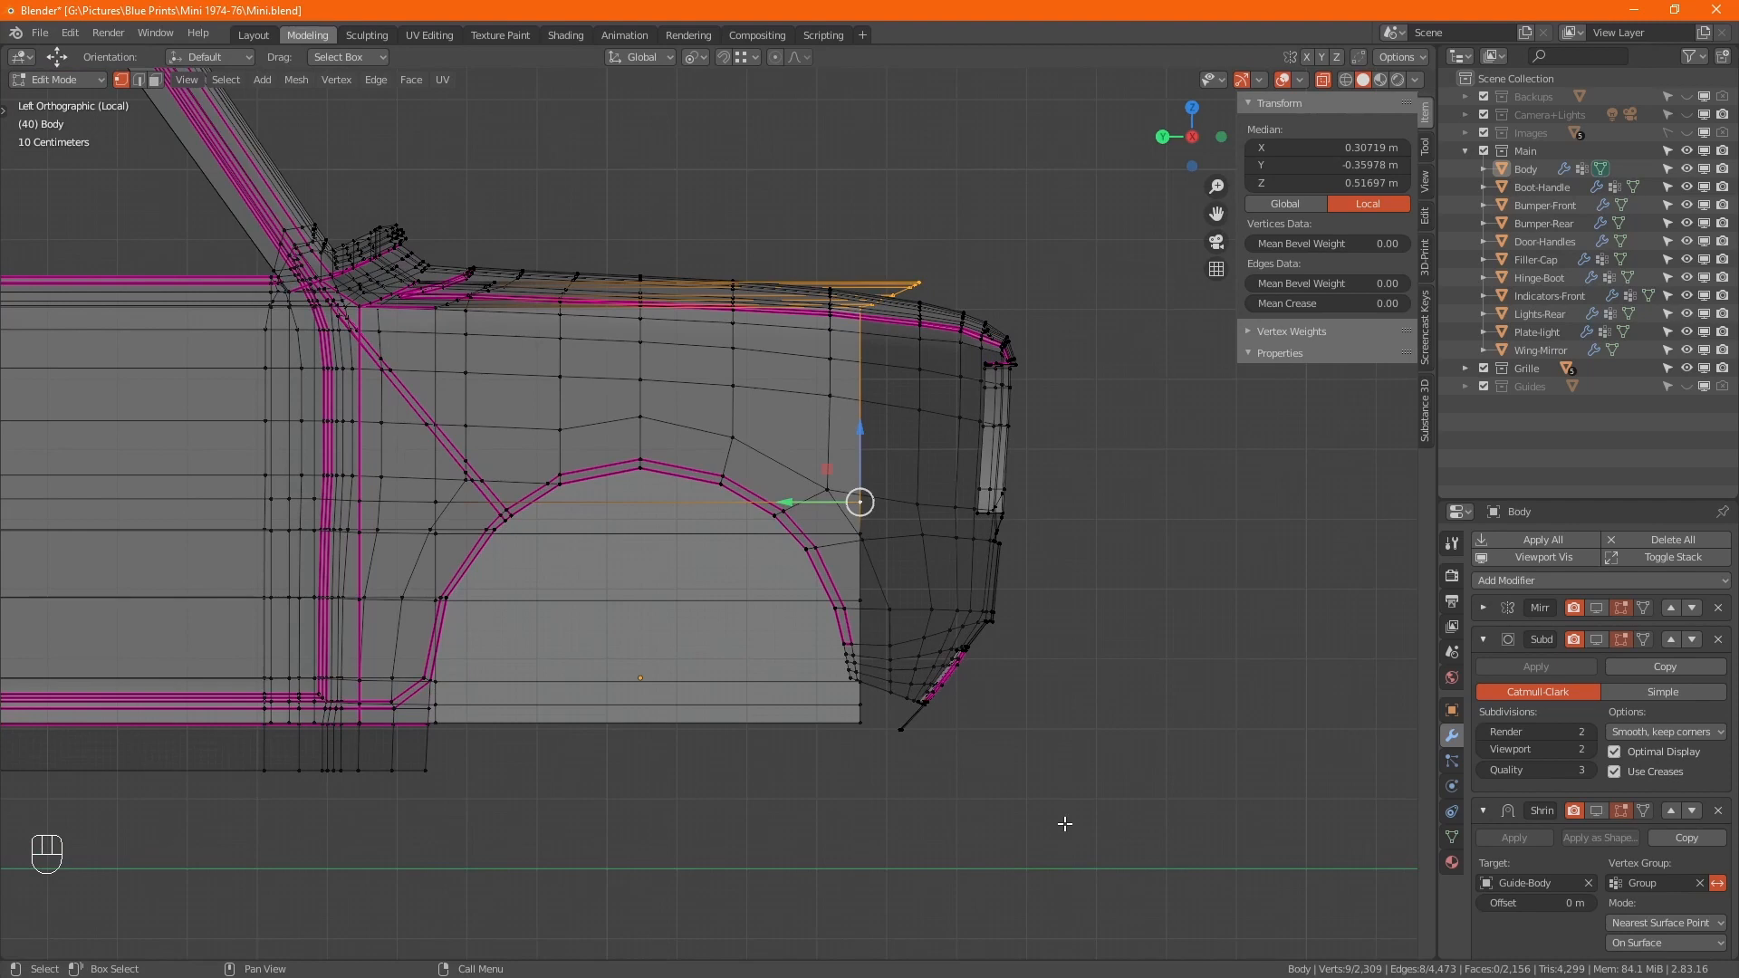
pyautogui.press('s')
pyautogui.press('y')
pyautogui.press('KP_0')
pyautogui.press('KP_Enter')
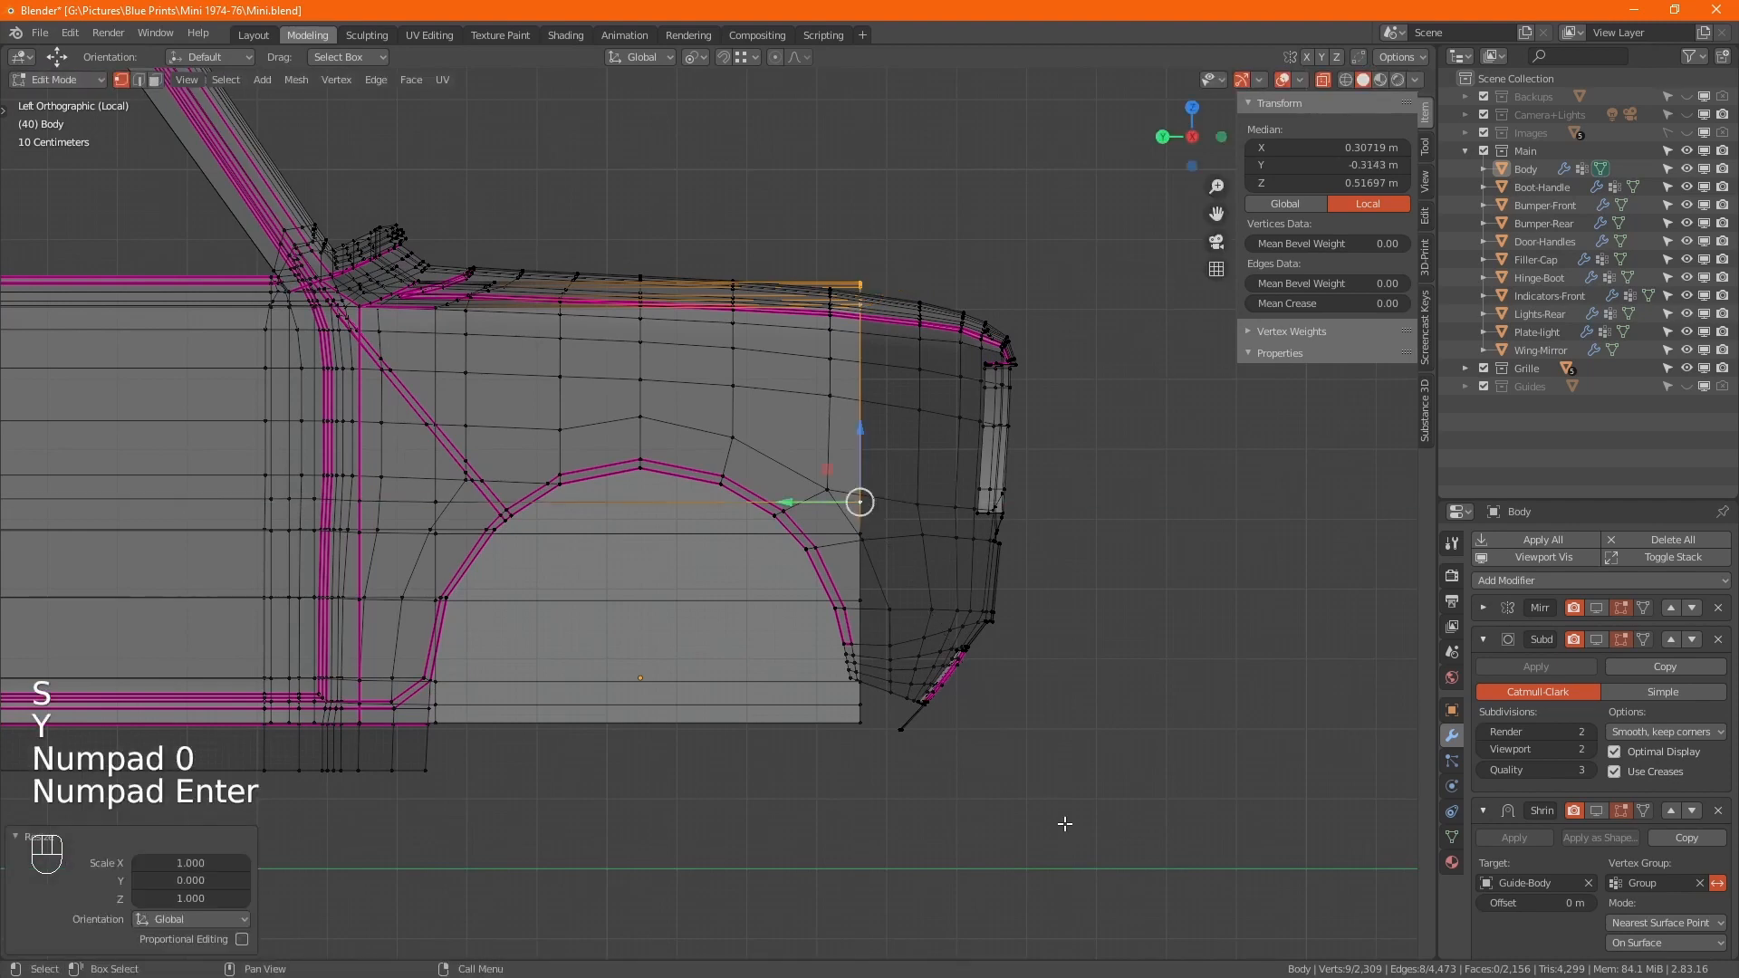
# - Scale the upper part of the extruded front edge by about 0.864 along Z to lower it under the bonnet
pyautogui.press('s')
pyautogui.press('z')
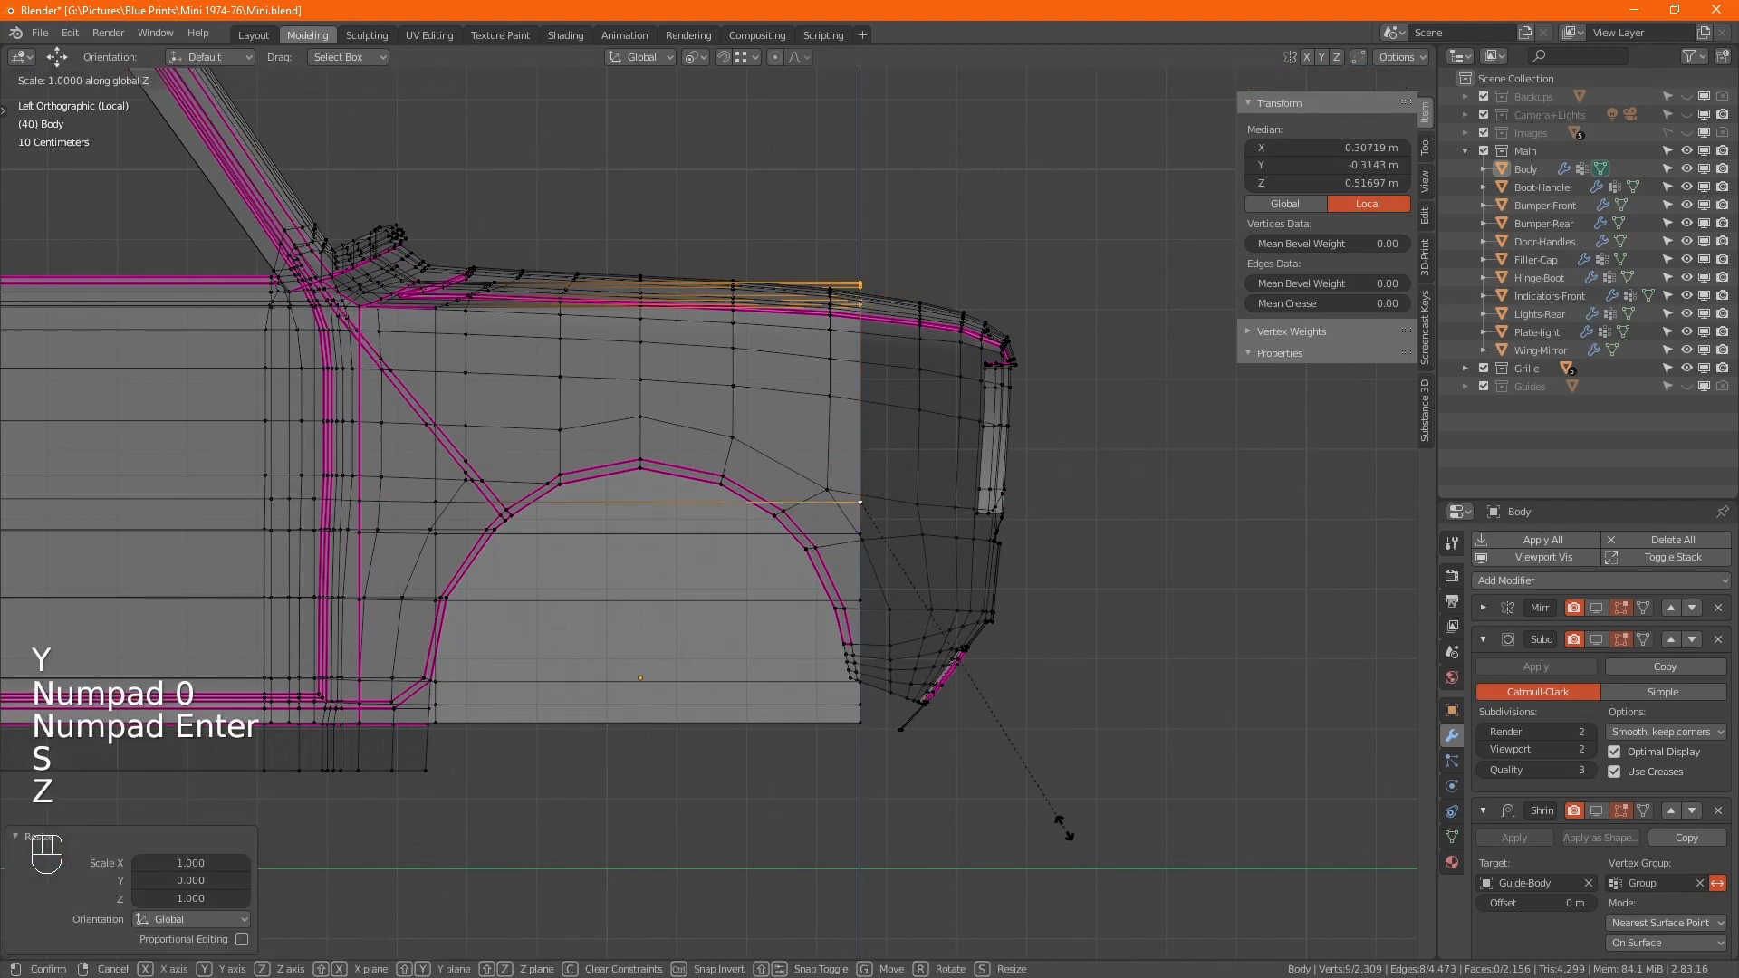
pyautogui.click(1048, 768)
pyautogui.hotkey('alt', 'z')
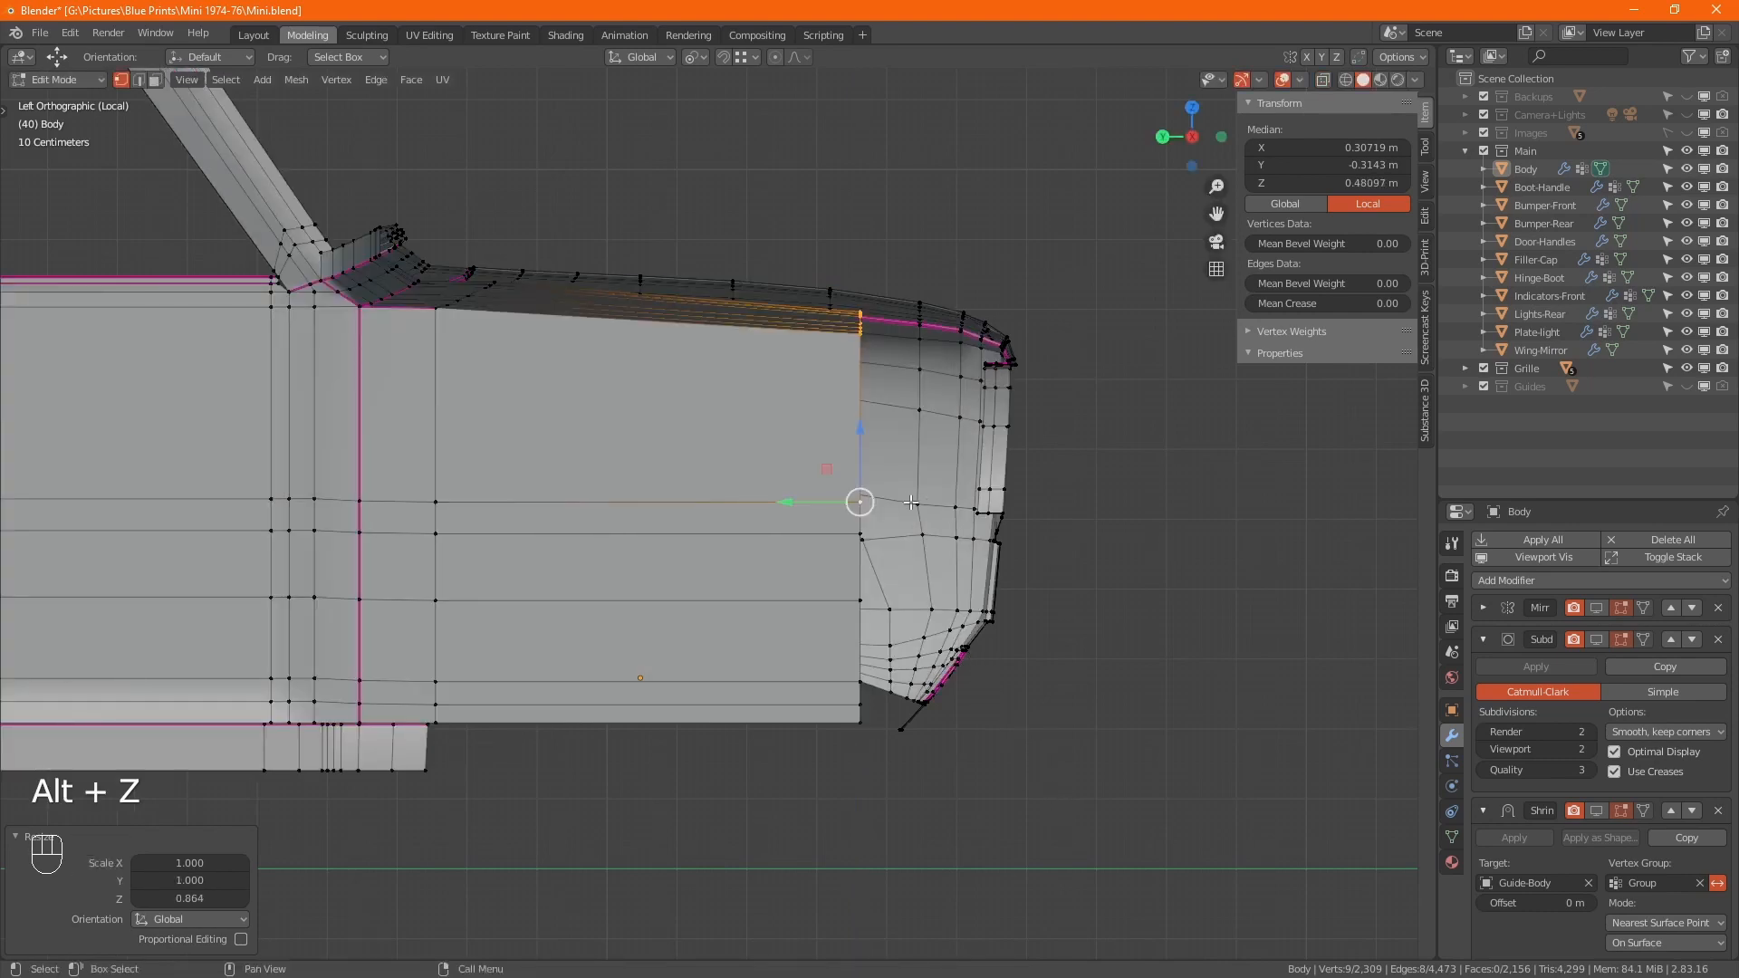
# - Select the whole extruded front edge loop again and move it about 0.044 m back along Y
pyautogui.keyDown('shift'); pyautogui.moveTo(911, 501); pyautogui.dragTo(901, 563, button='middle'); pyautogui.keyUp('shift')
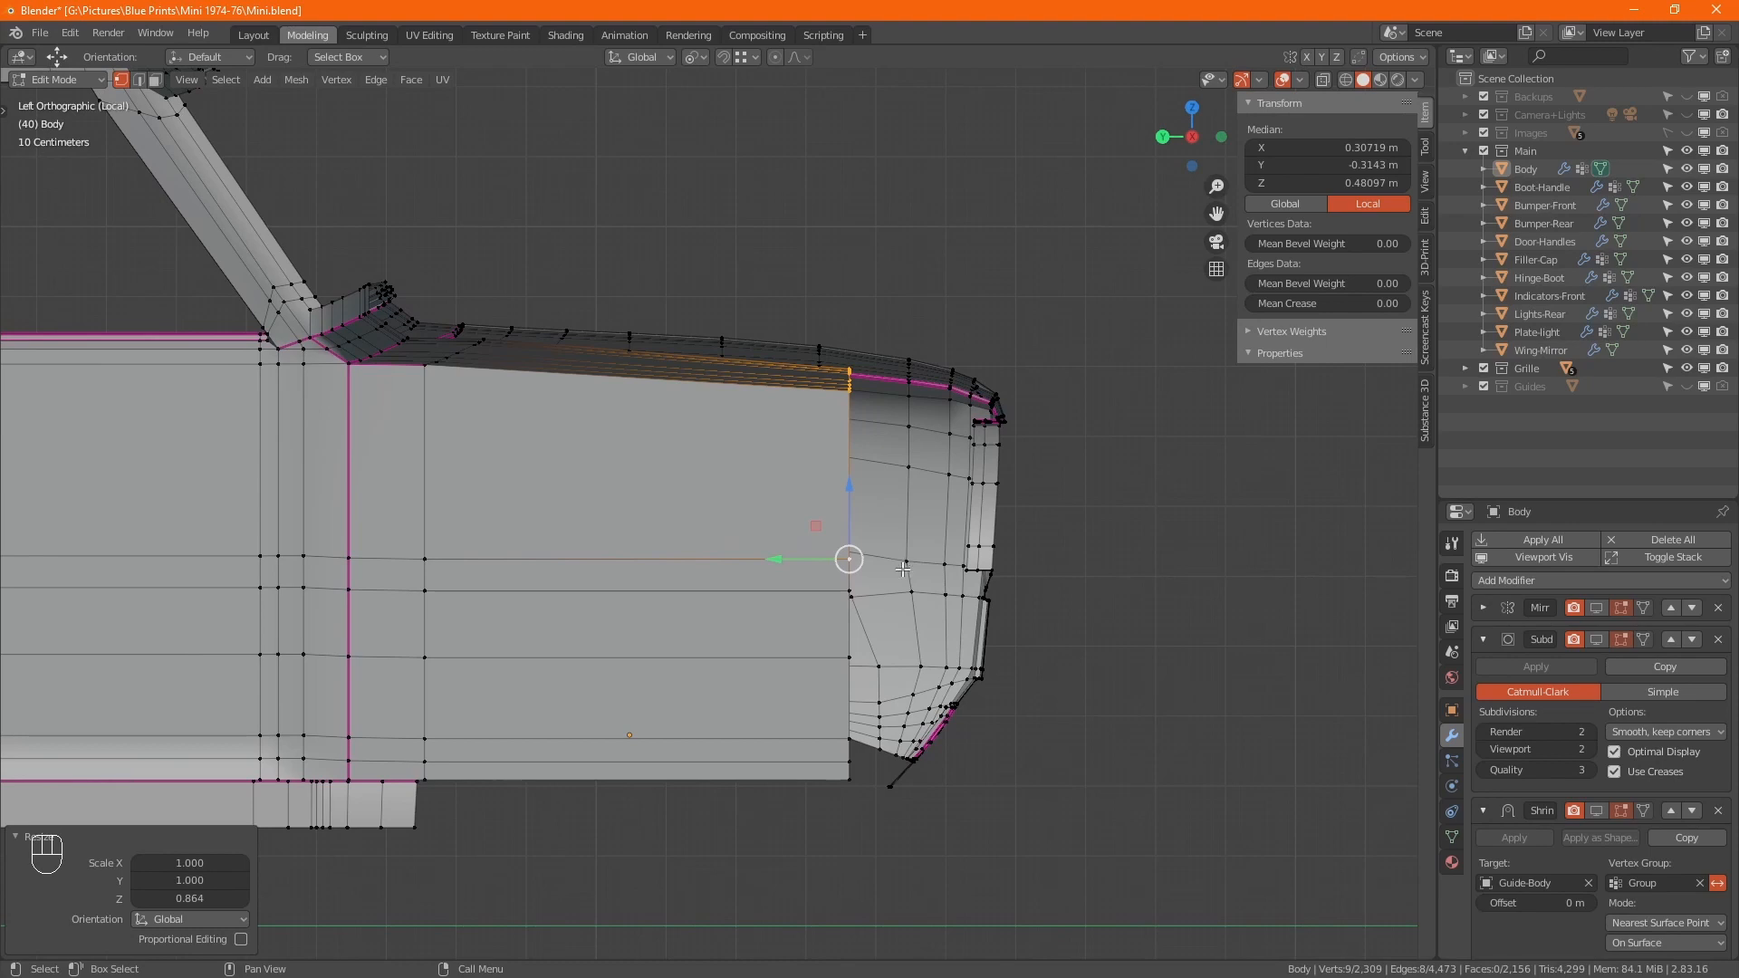
pyautogui.keyDown('alt'); pyautogui.keyDown('shift'); pyautogui.click(851, 618); pyautogui.keyUp('shift'); pyautogui.keyUp('alt')
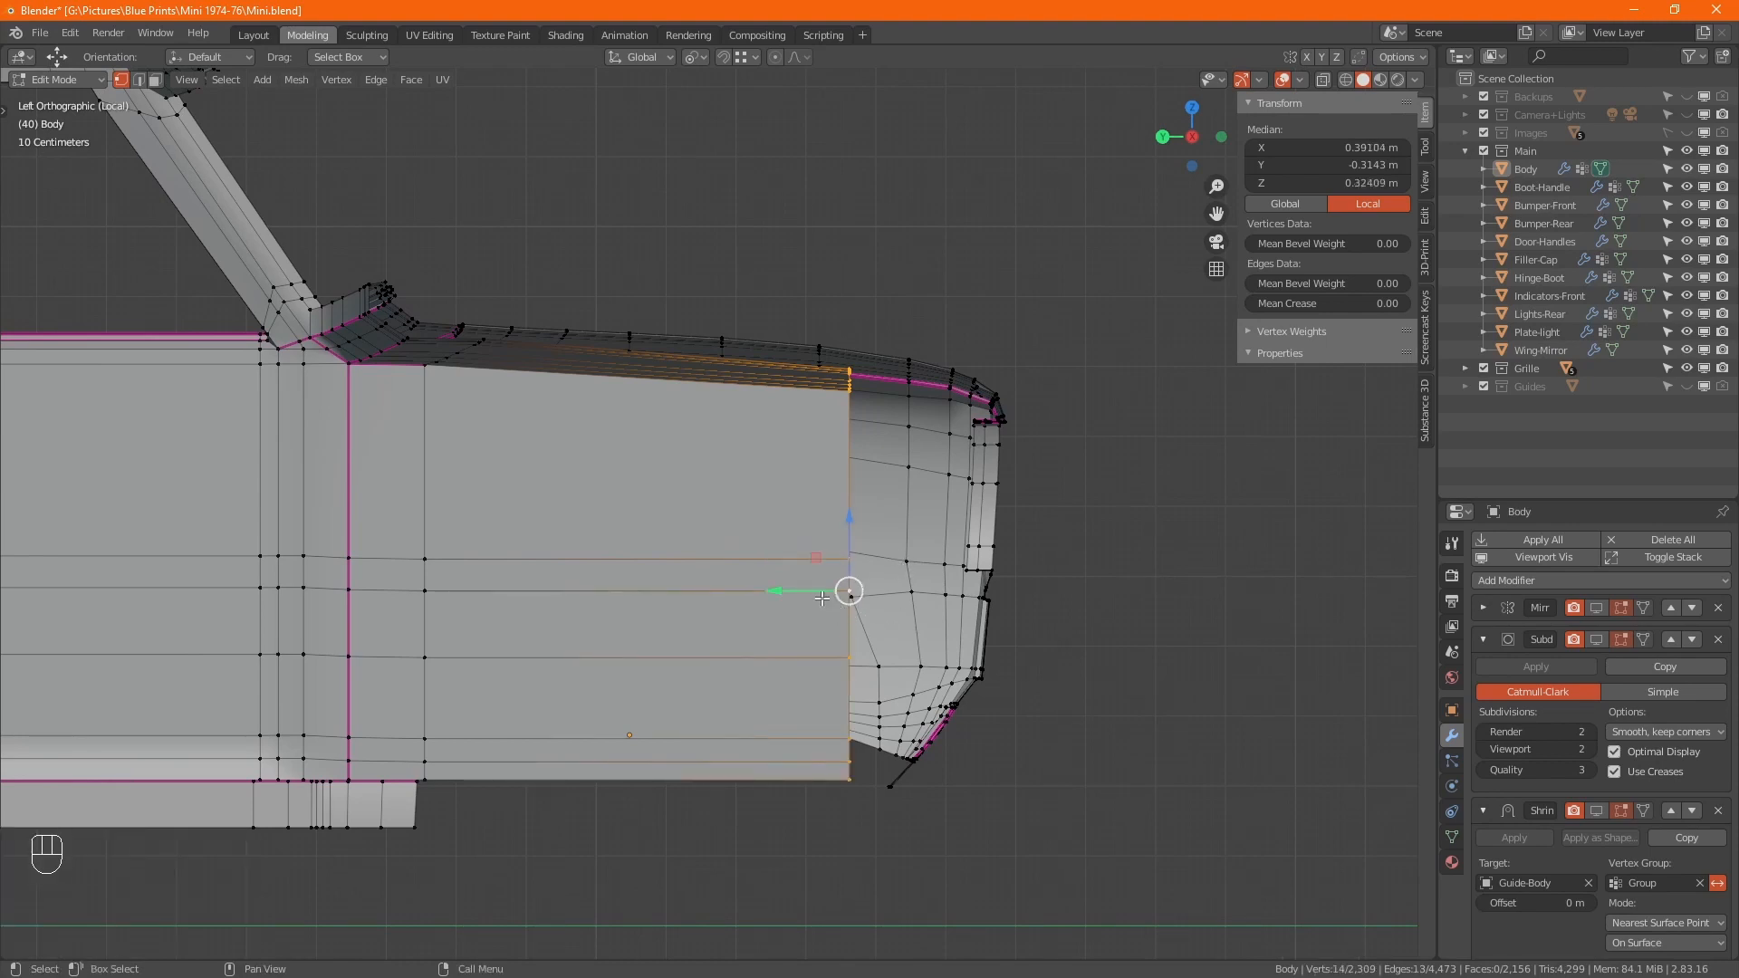
pyautogui.moveTo(812, 591); pyautogui.dragTo(782, 587)
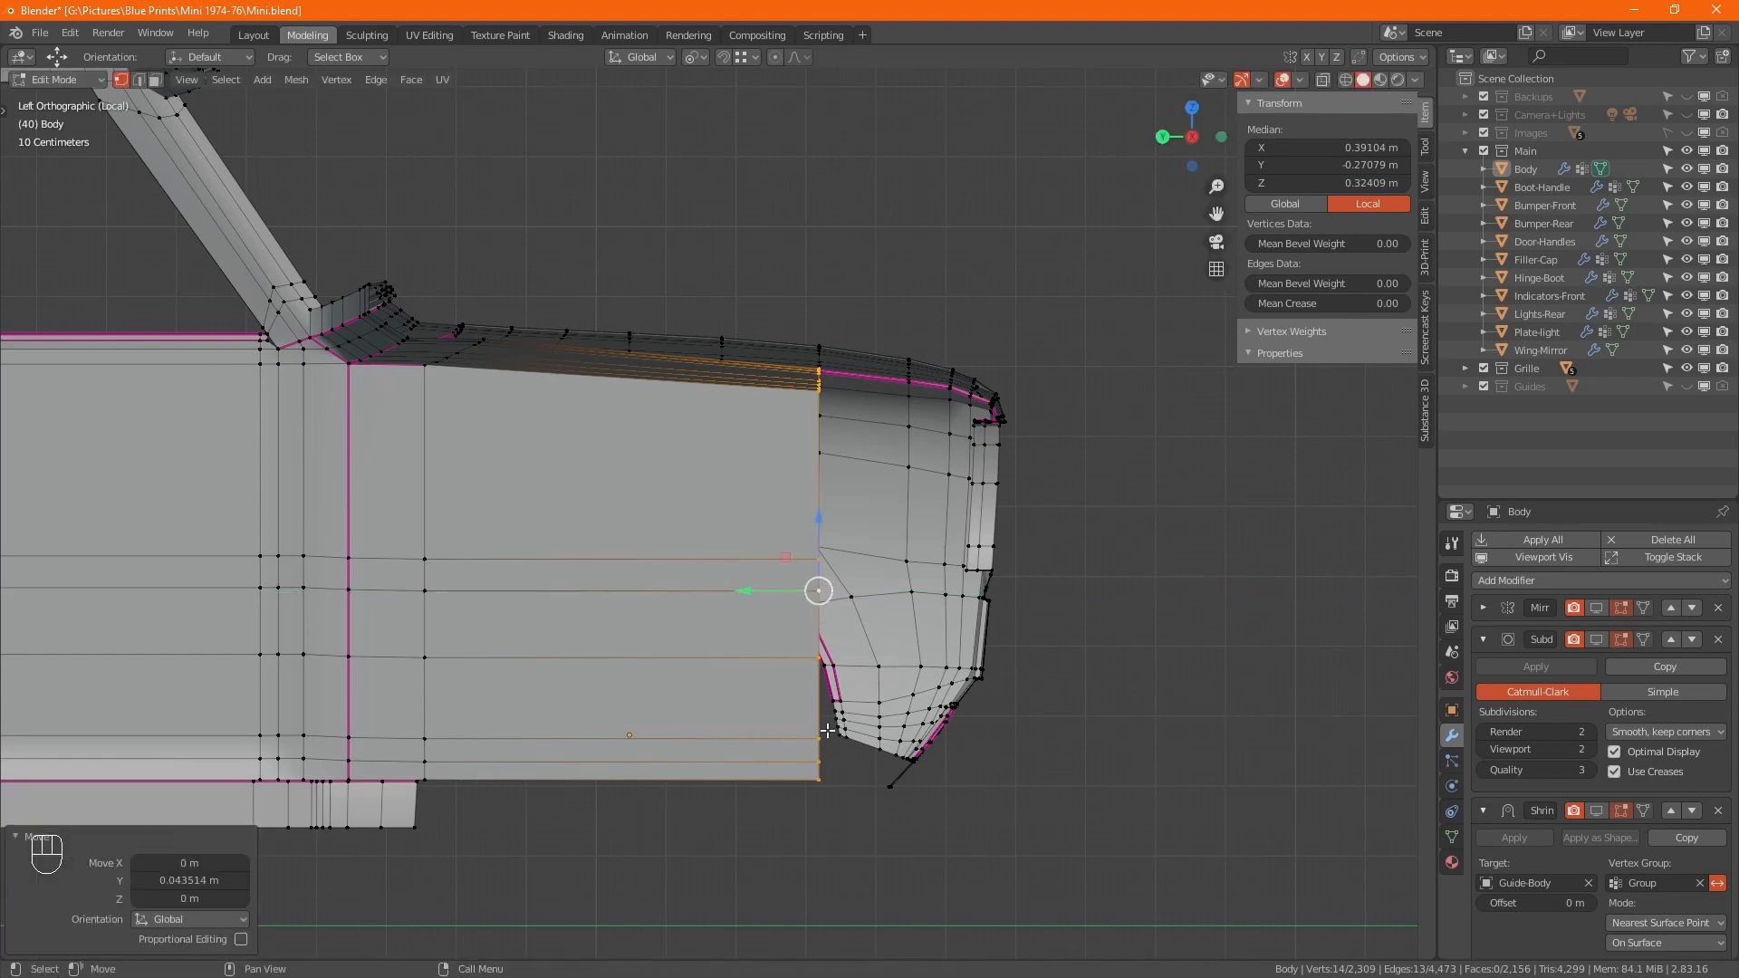
# - Deselect the front edge's lower vertices and scale its upper part by about 1.037 along Z
pyautogui.keyDown('ctrl'); pyautogui.moveTo(916, 866); pyautogui.dragTo(774, 636); pyautogui.keyUp('ctrl')
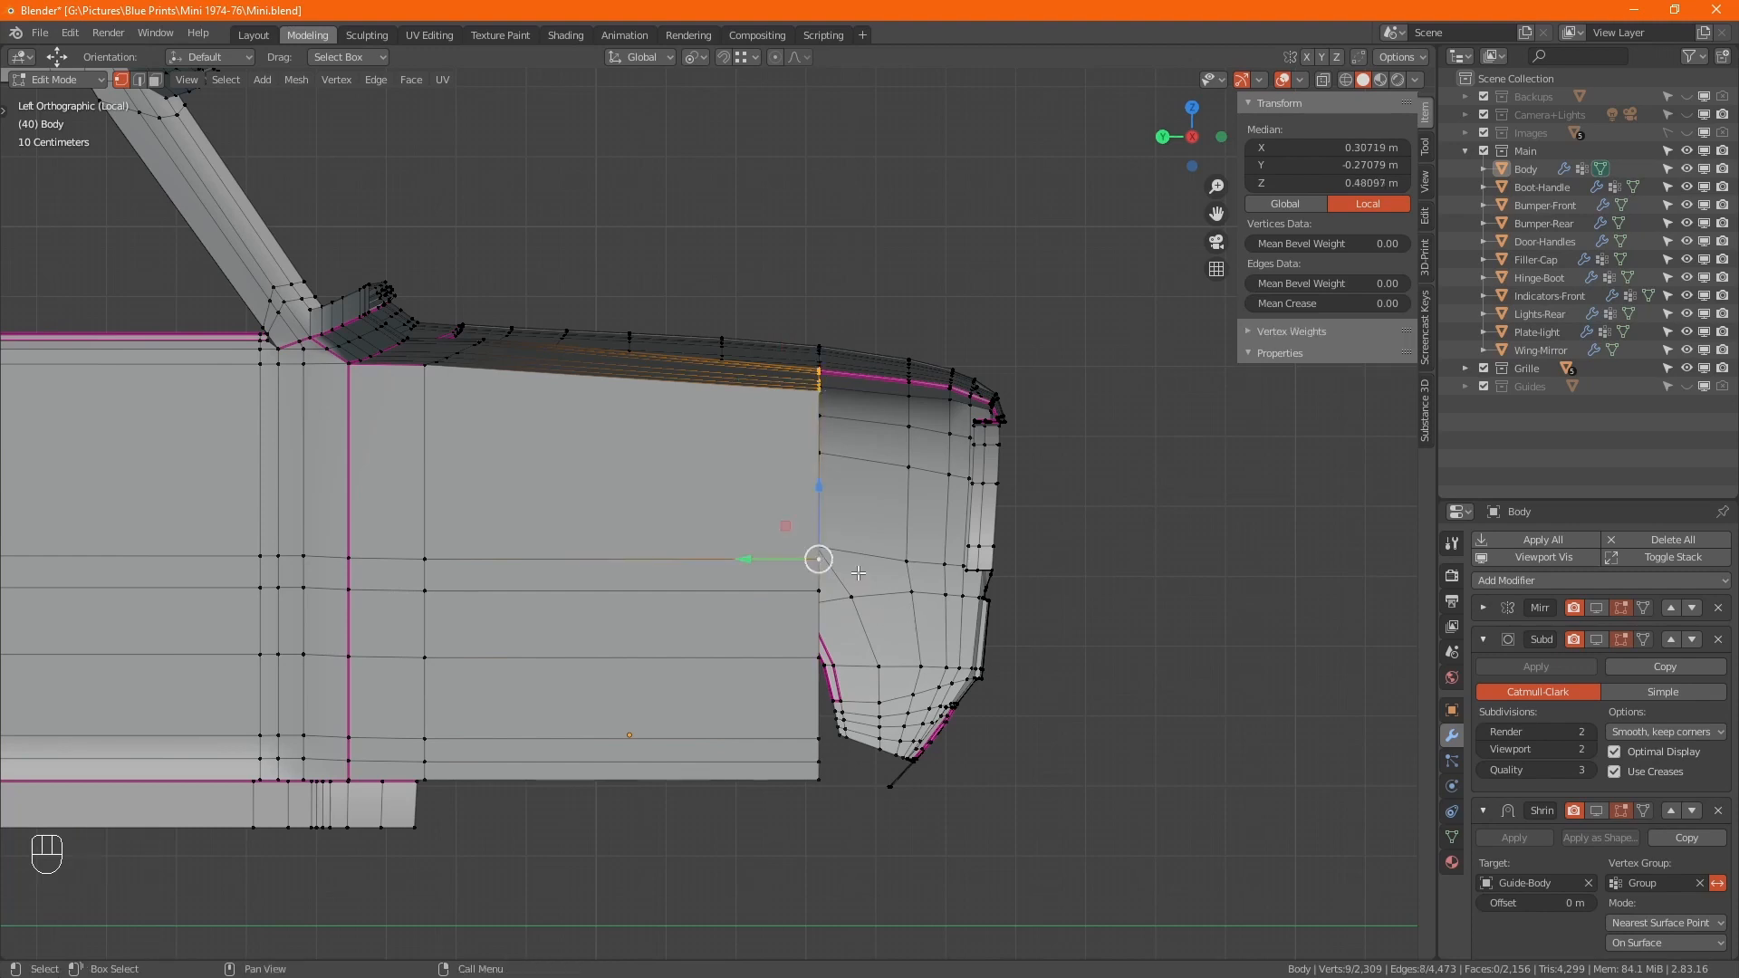
pyautogui.keyDown('shift'); pyautogui.moveTo(877, 574); pyautogui.dragTo(917, 647, button='middle'); pyautogui.keyUp('shift')
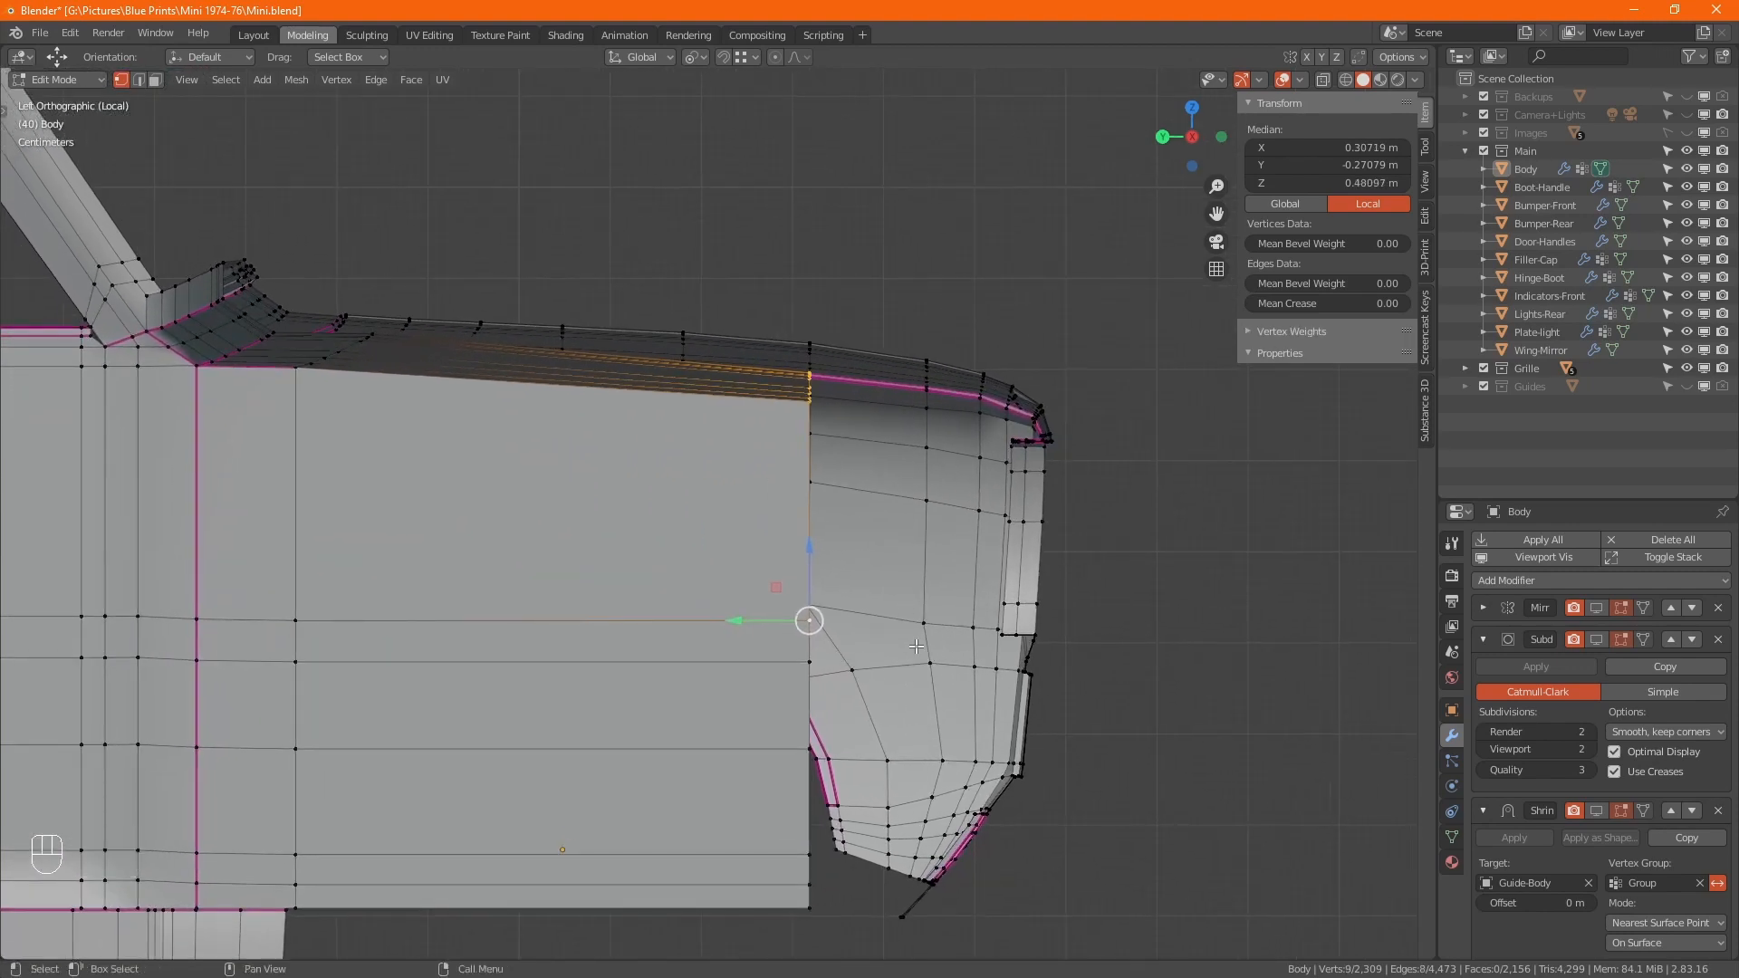
pyautogui.press('s')
pyautogui.press('z')
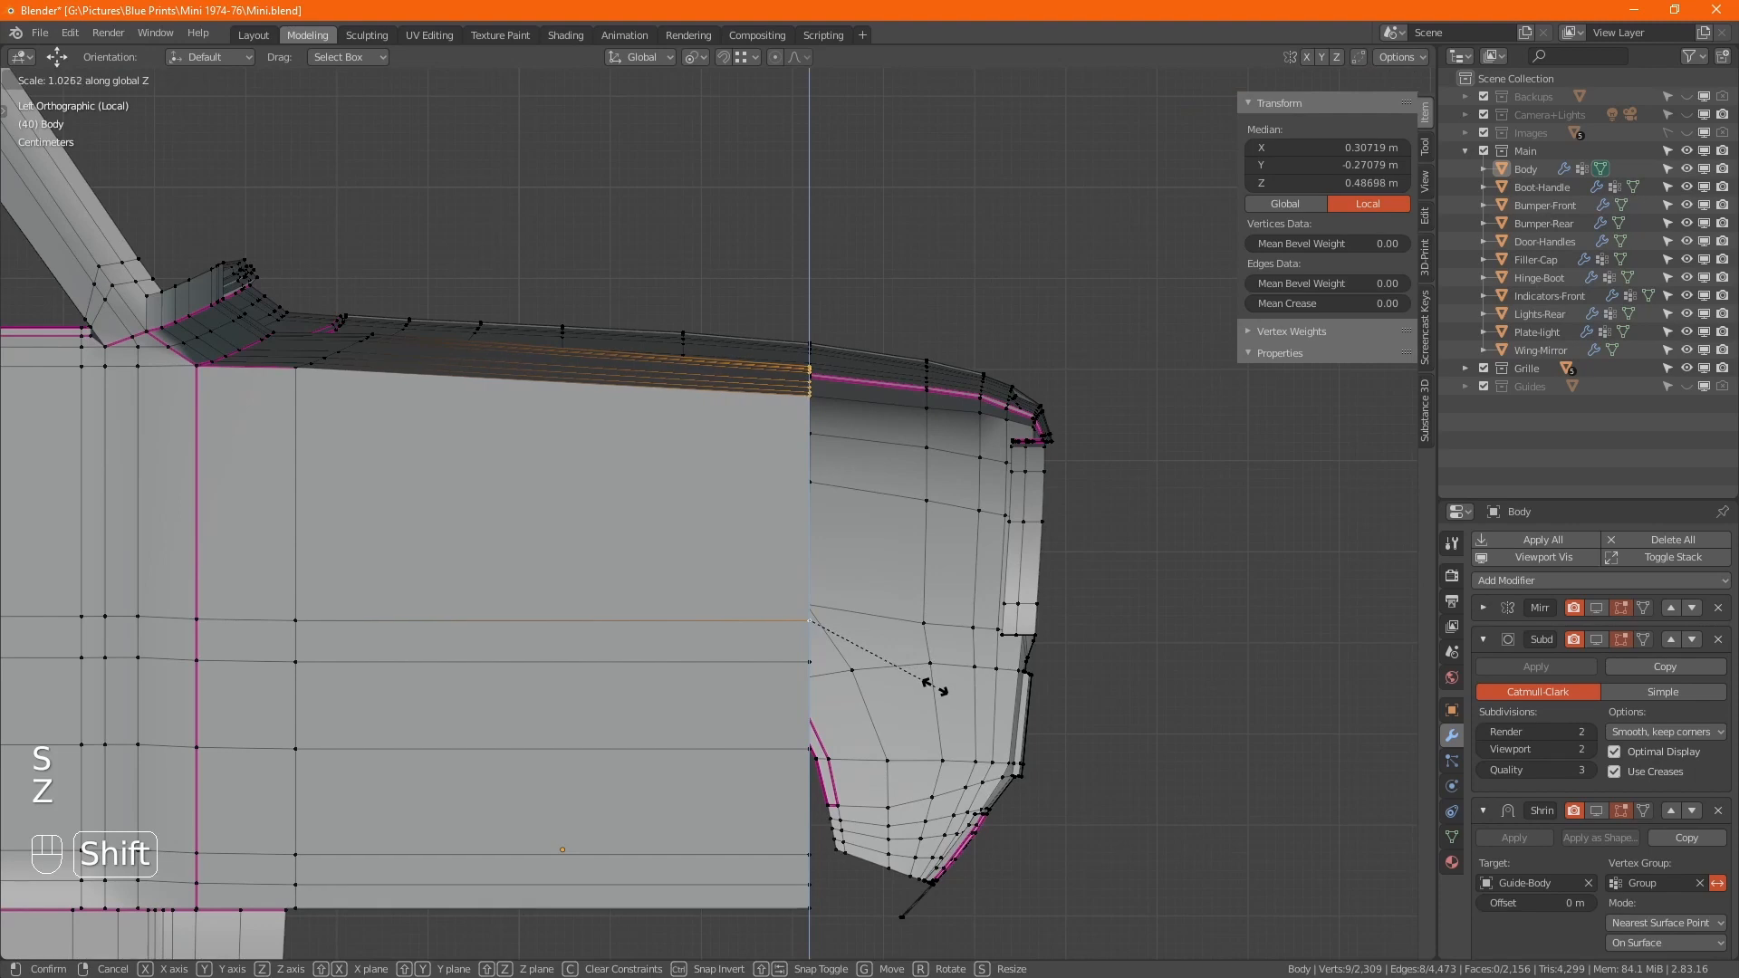
pyautogui.click(938, 689)
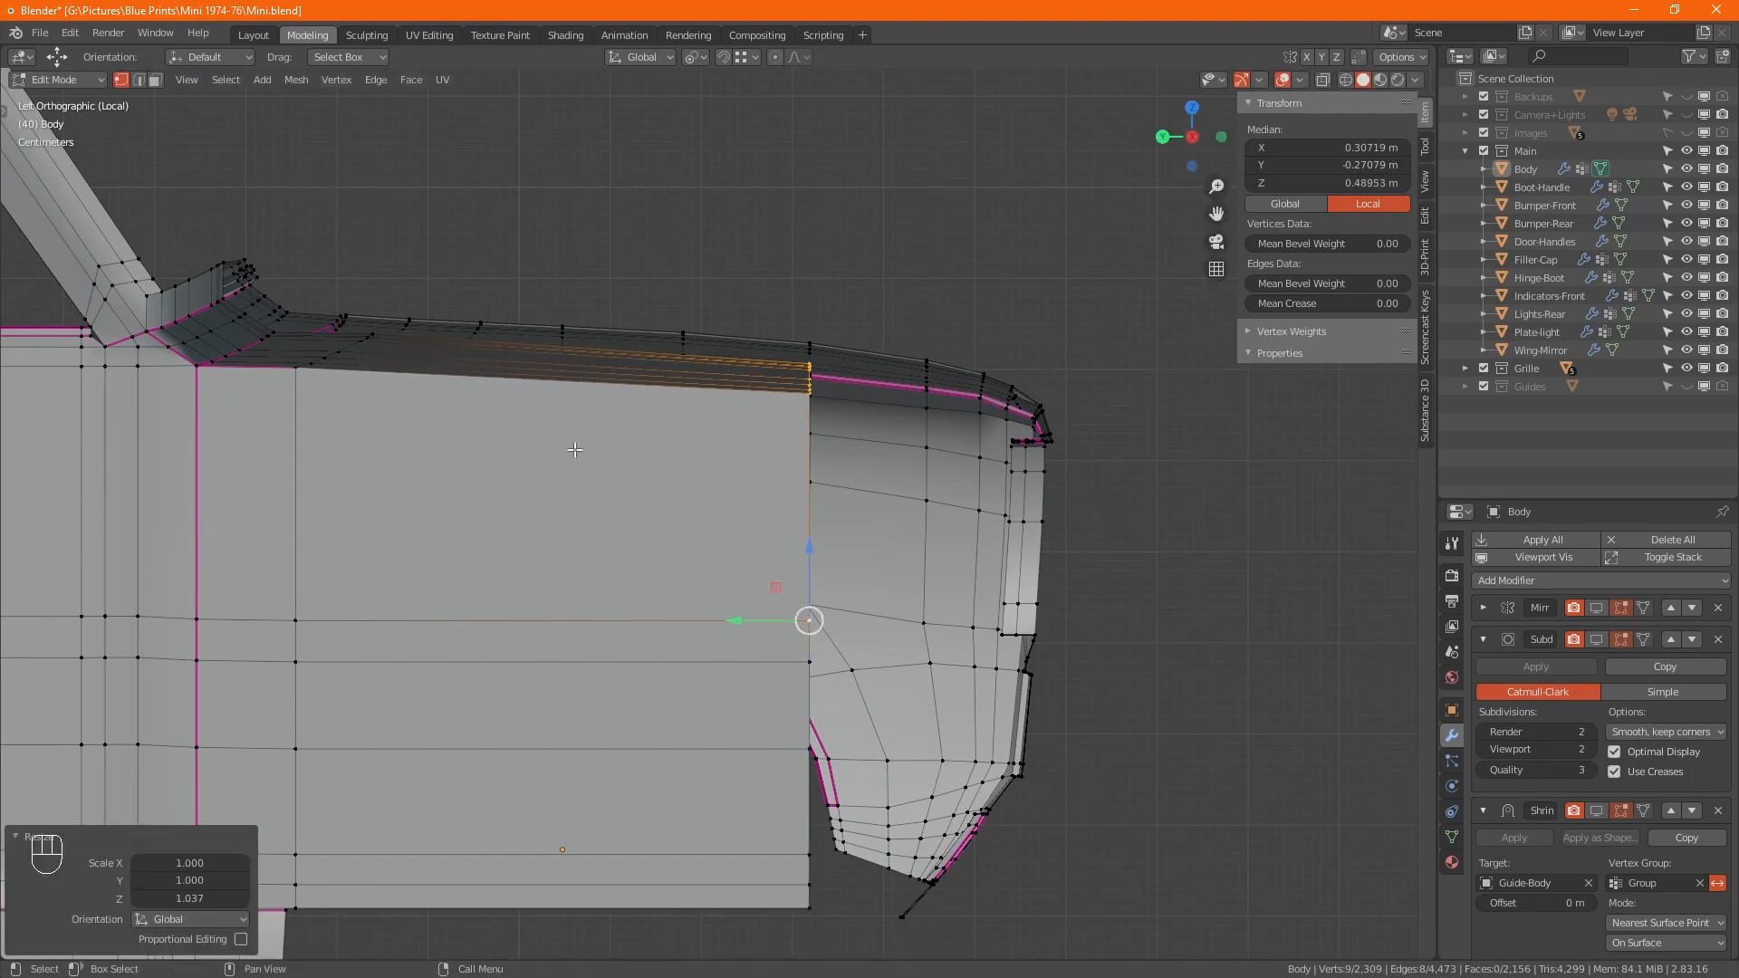
# - Add a vertical loop cut to the extruded panel at the wheel arch's peak, evened and aligned with the outer wing's topology
pyautogui.hotkey('alt', 'z')
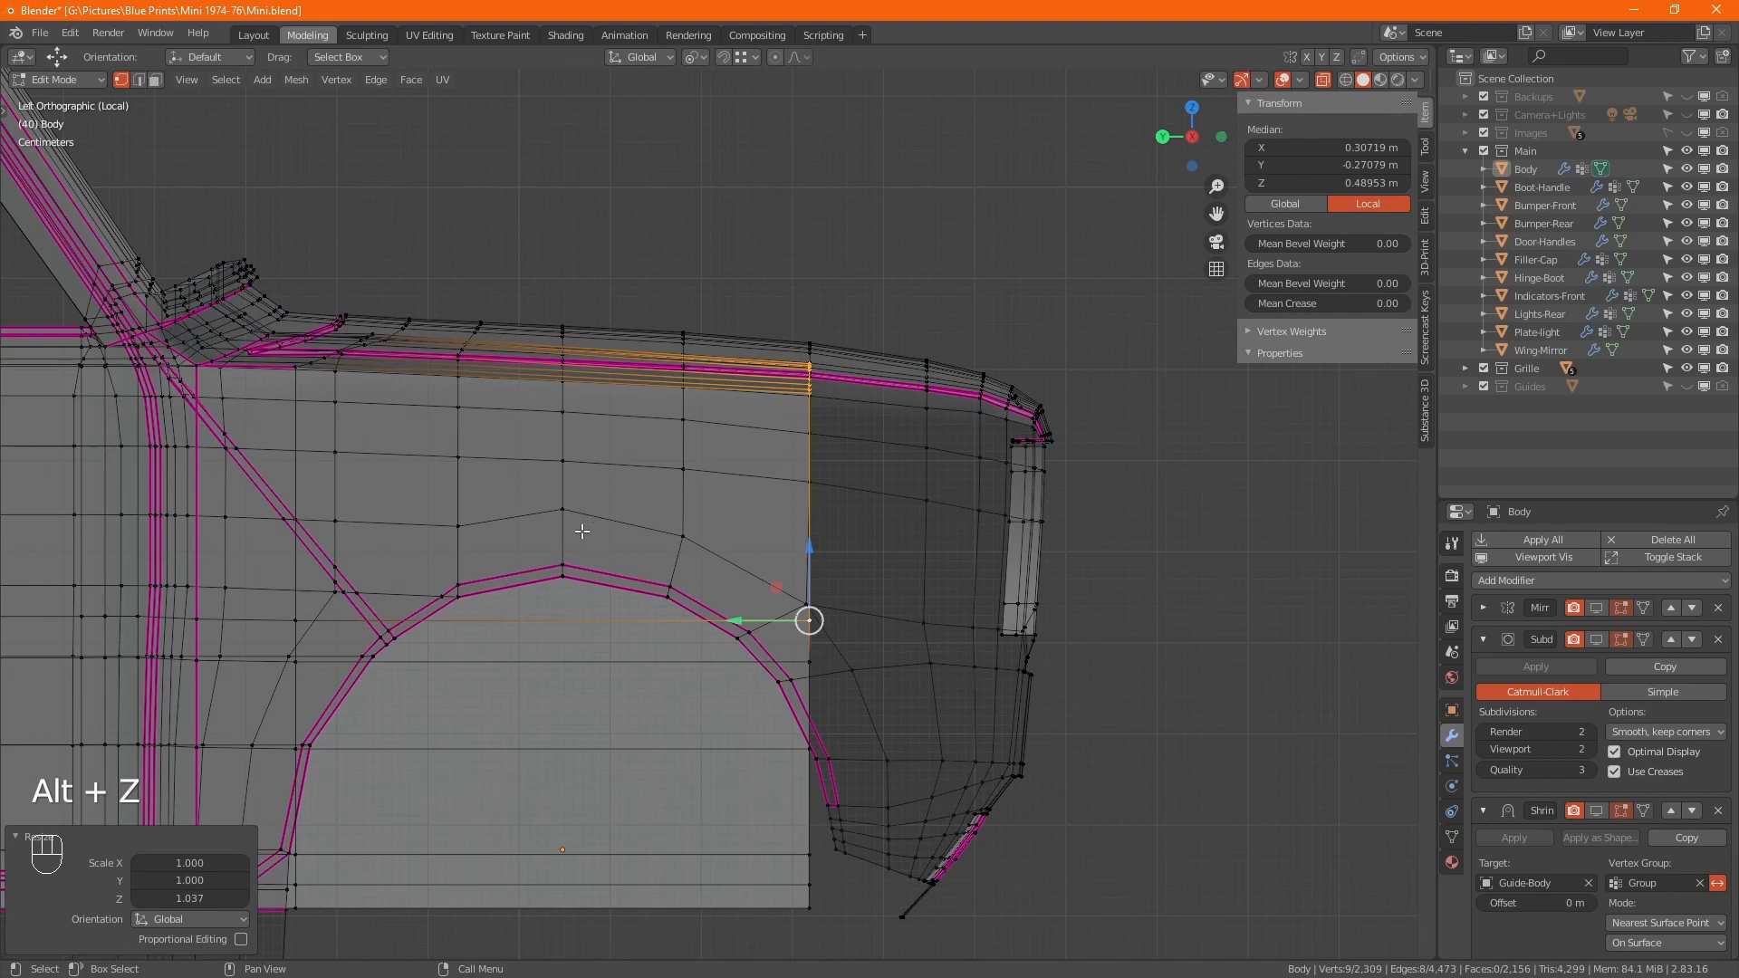
pyautogui.hotkey('ctrl', 'r')
pyautogui.click(564, 634)
pyautogui.press('shift')
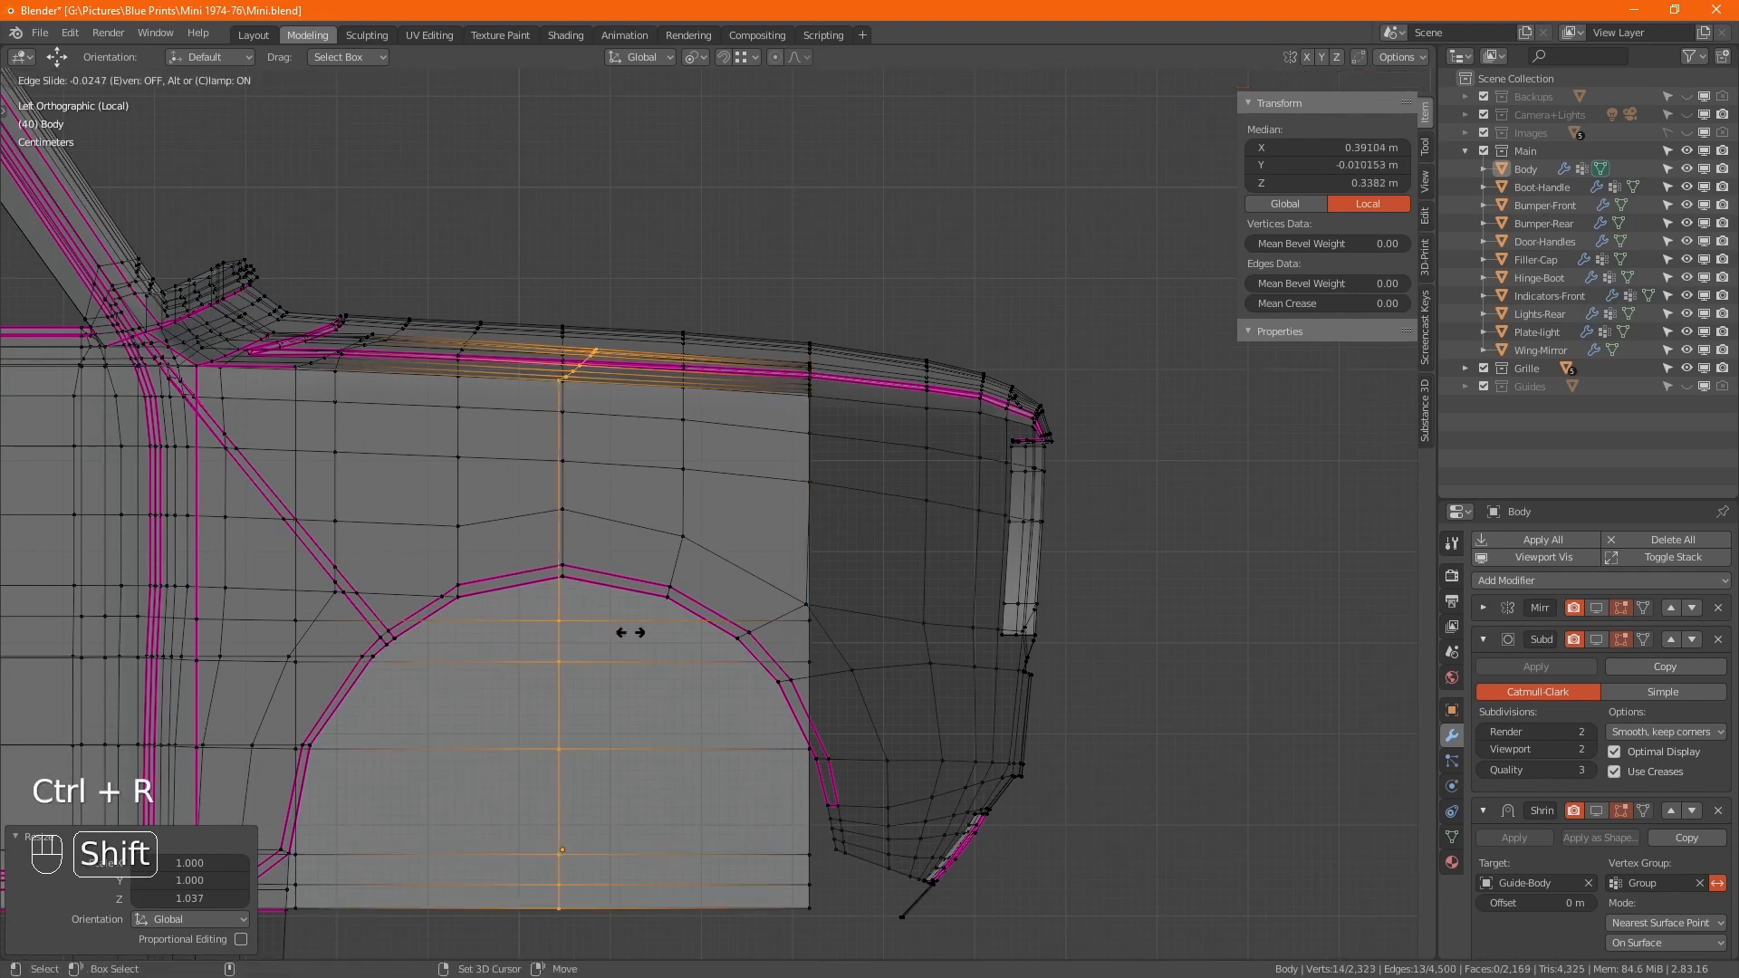
pyautogui.press('e')
pyautogui.press('f')
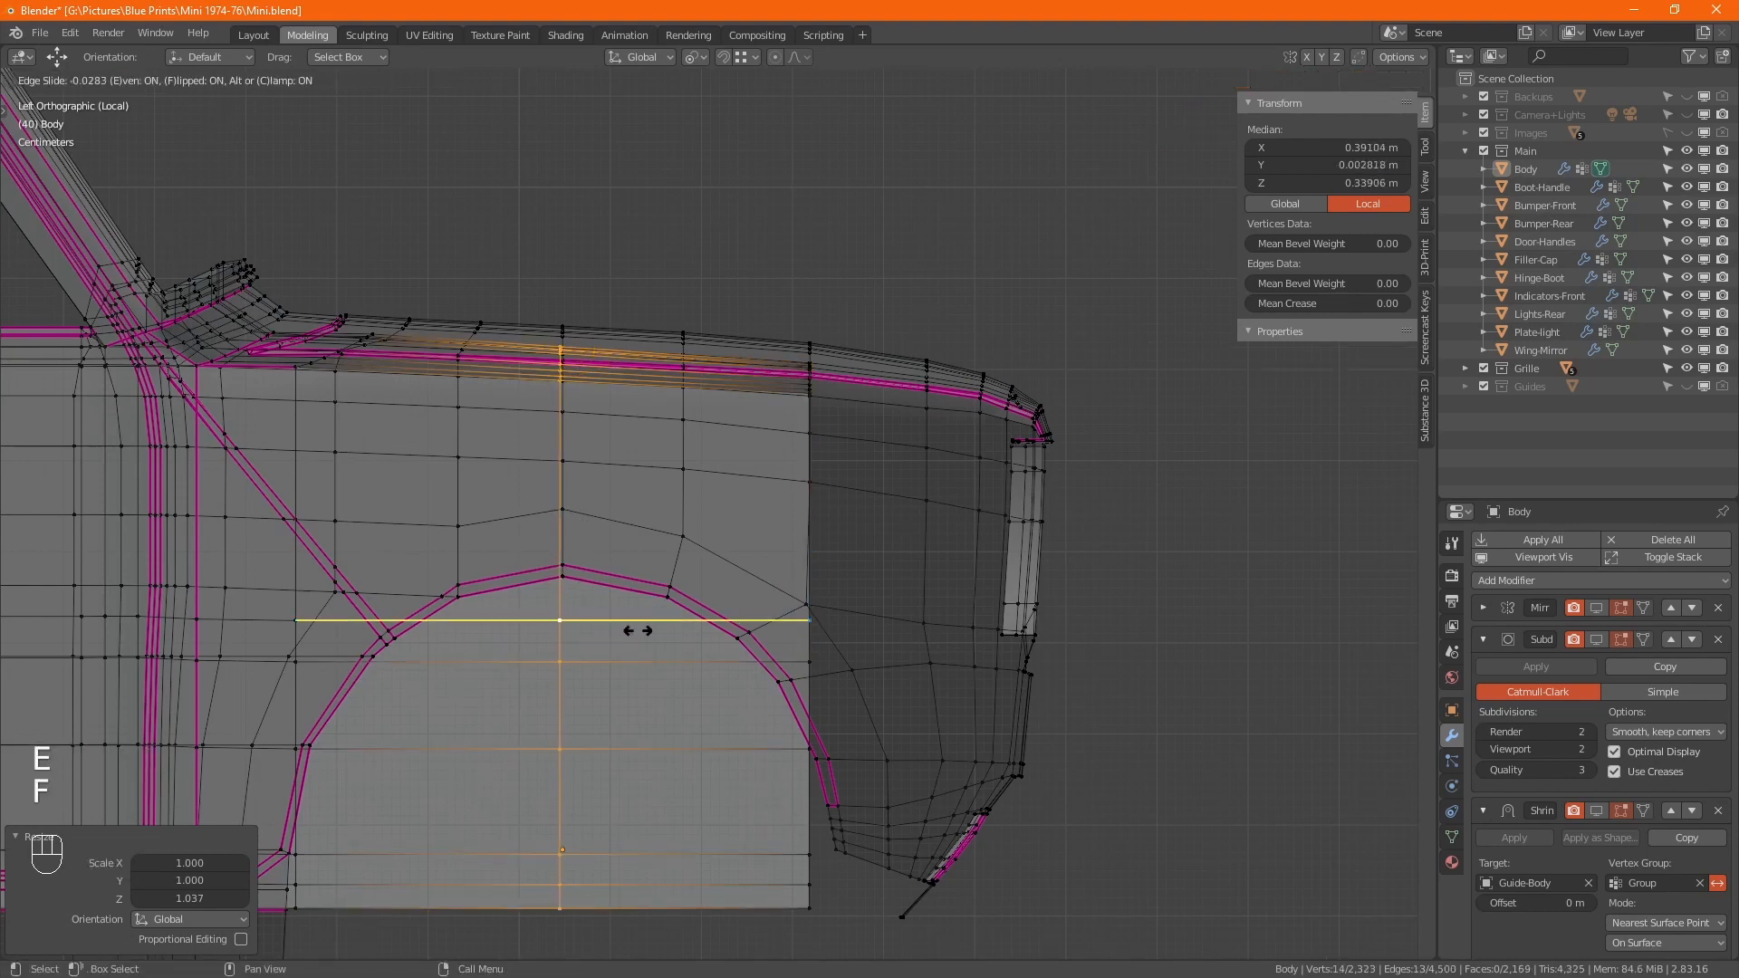
pyautogui.keyDown('shift'); pyautogui.click(660, 627); pyautogui.keyUp('shift')
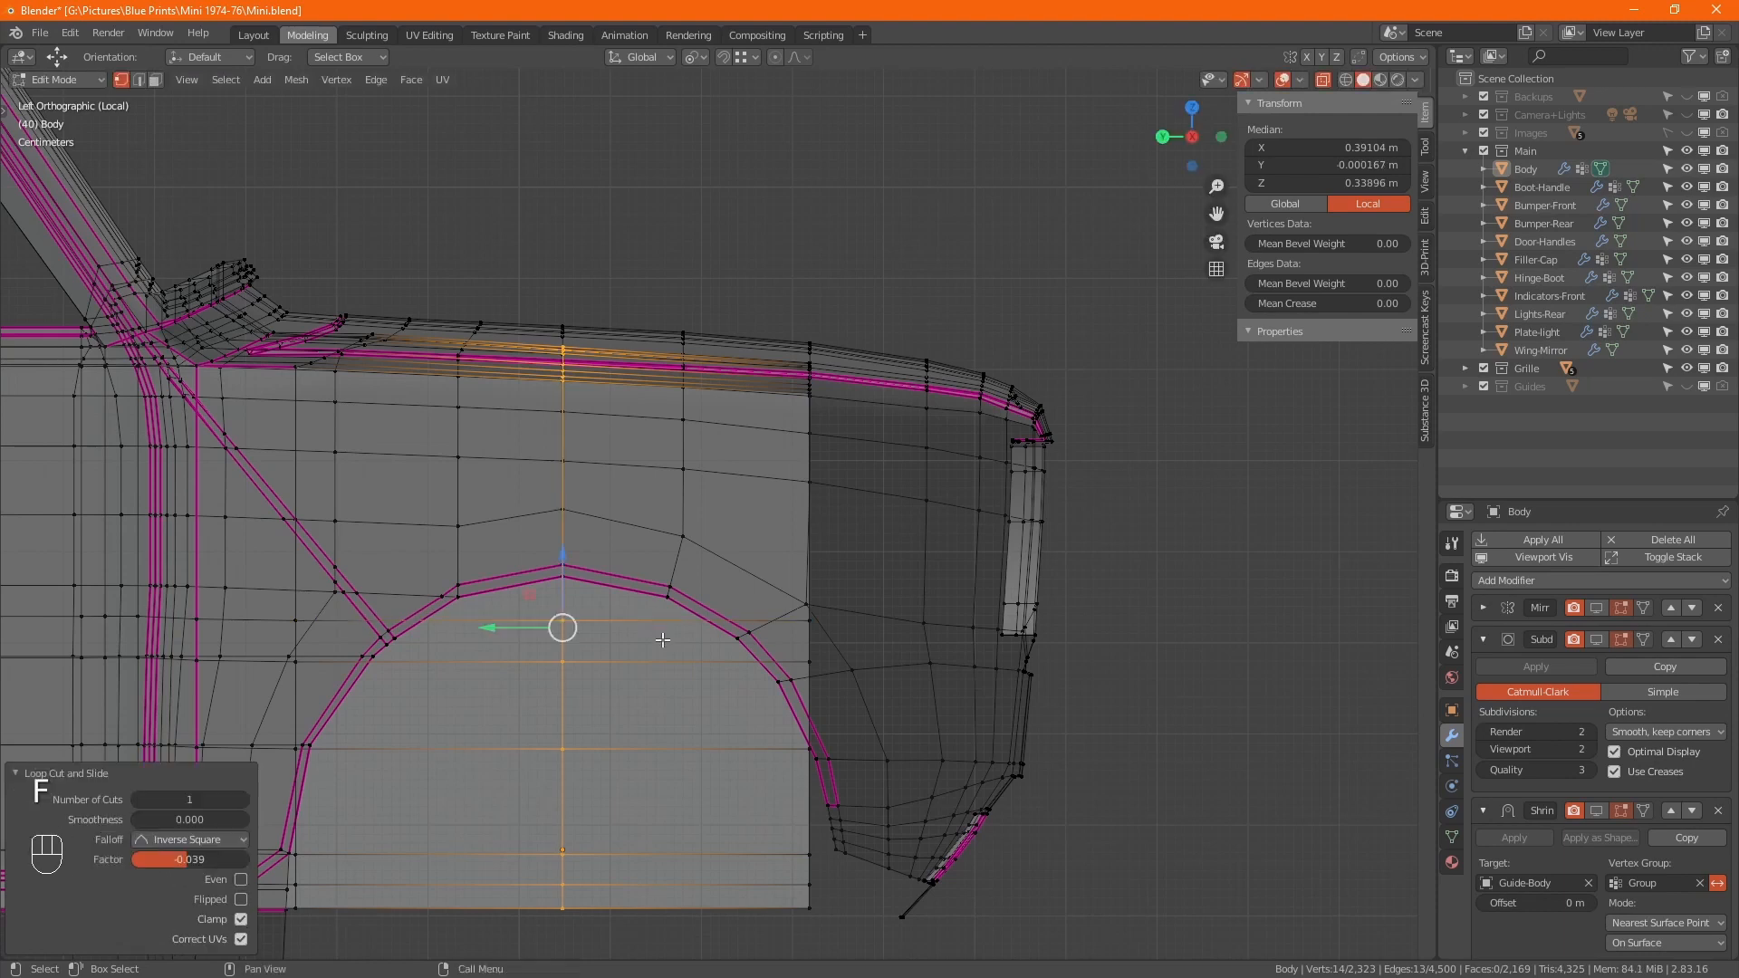
# - Add a vertical loop cut in the panel's front half, slid by a factor of about 0.022 to match the outer wing's edge
pyautogui.hotkey('ctrl', 'r')
pyautogui.click(662, 640)
pyautogui.press('shift')
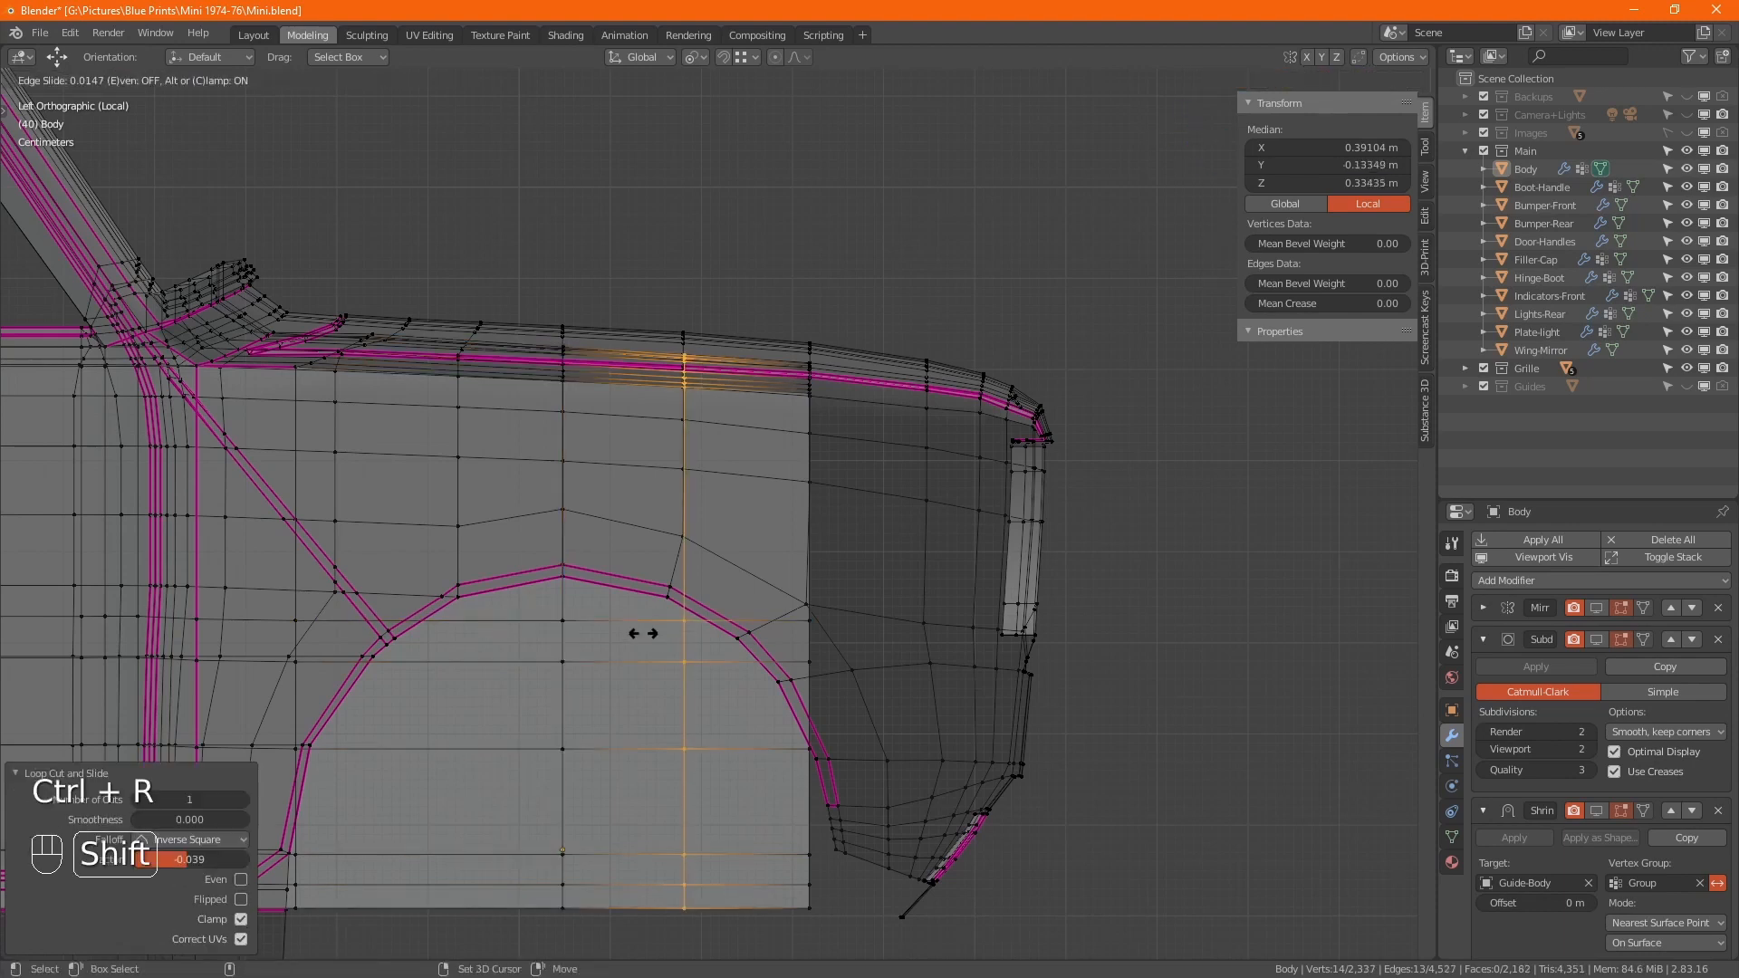
pyautogui.keyDown('shift'); pyautogui.click(636, 627); pyautogui.keyUp('shift')
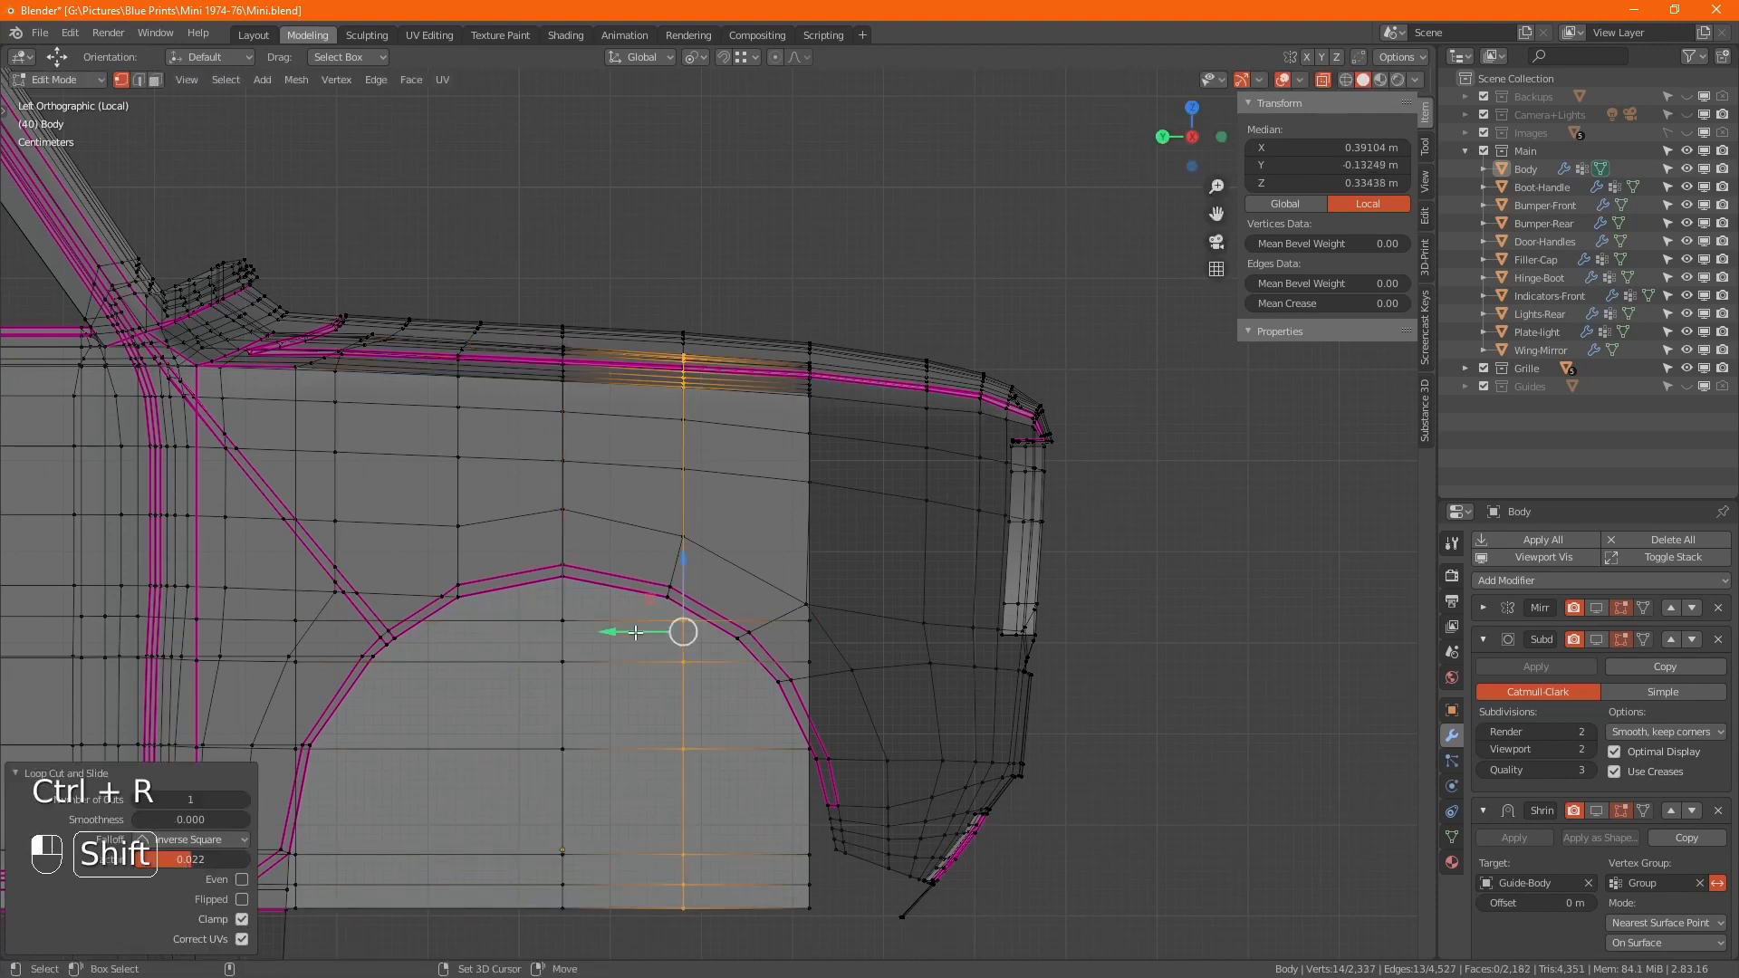
# - Add an evened vertical loop cut in the panel's rear half, slid by a factor of about -0.218 to match the outer wing
pyautogui.hotkey('ctrl', 'r')
pyautogui.click(475, 625)
pyautogui.press('e')
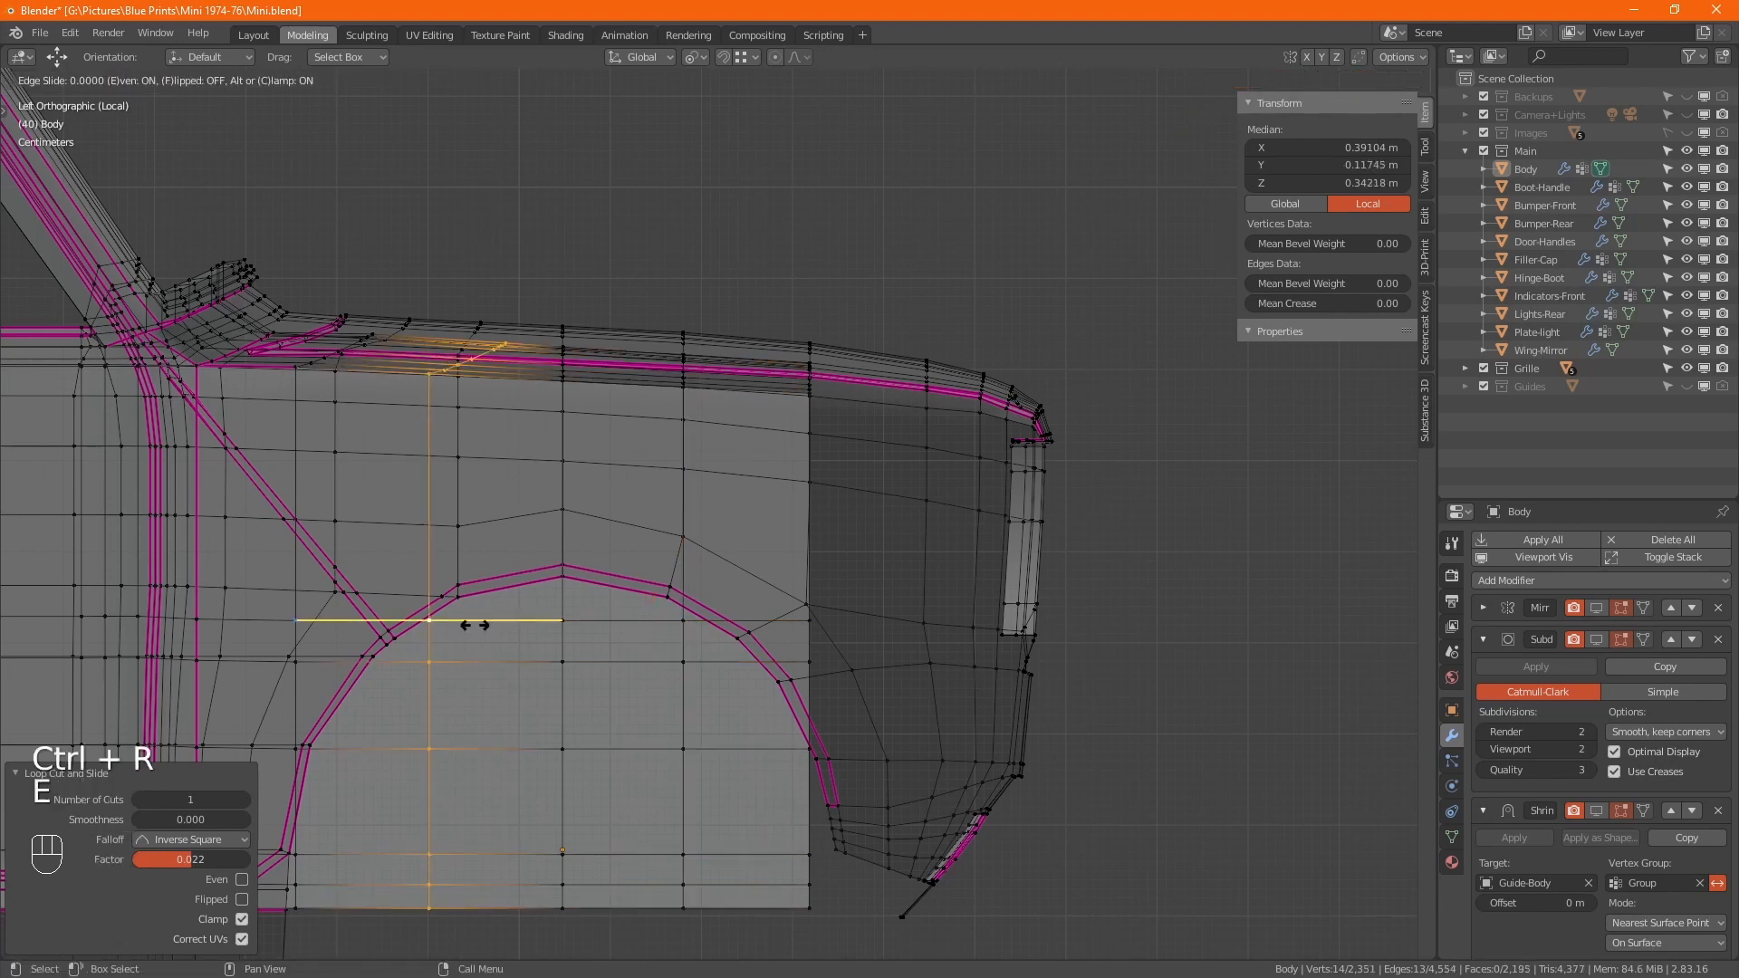
pyautogui.press('f')
pyautogui.press('shift')
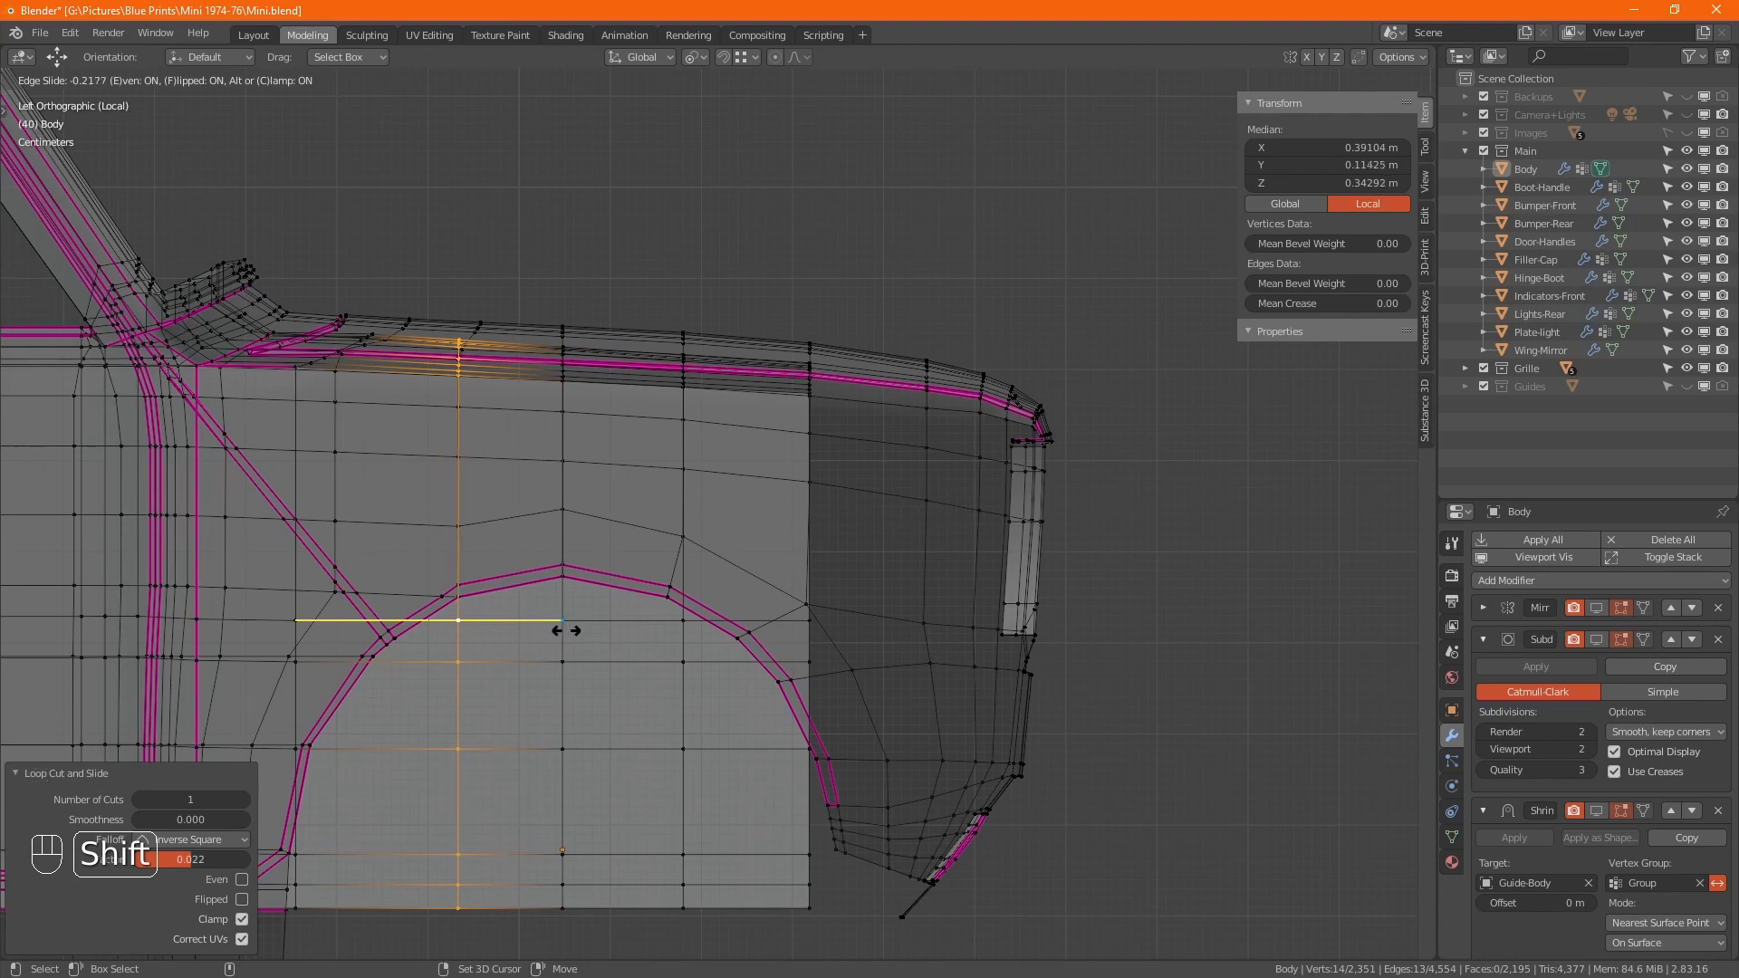
pyautogui.click(566, 631)
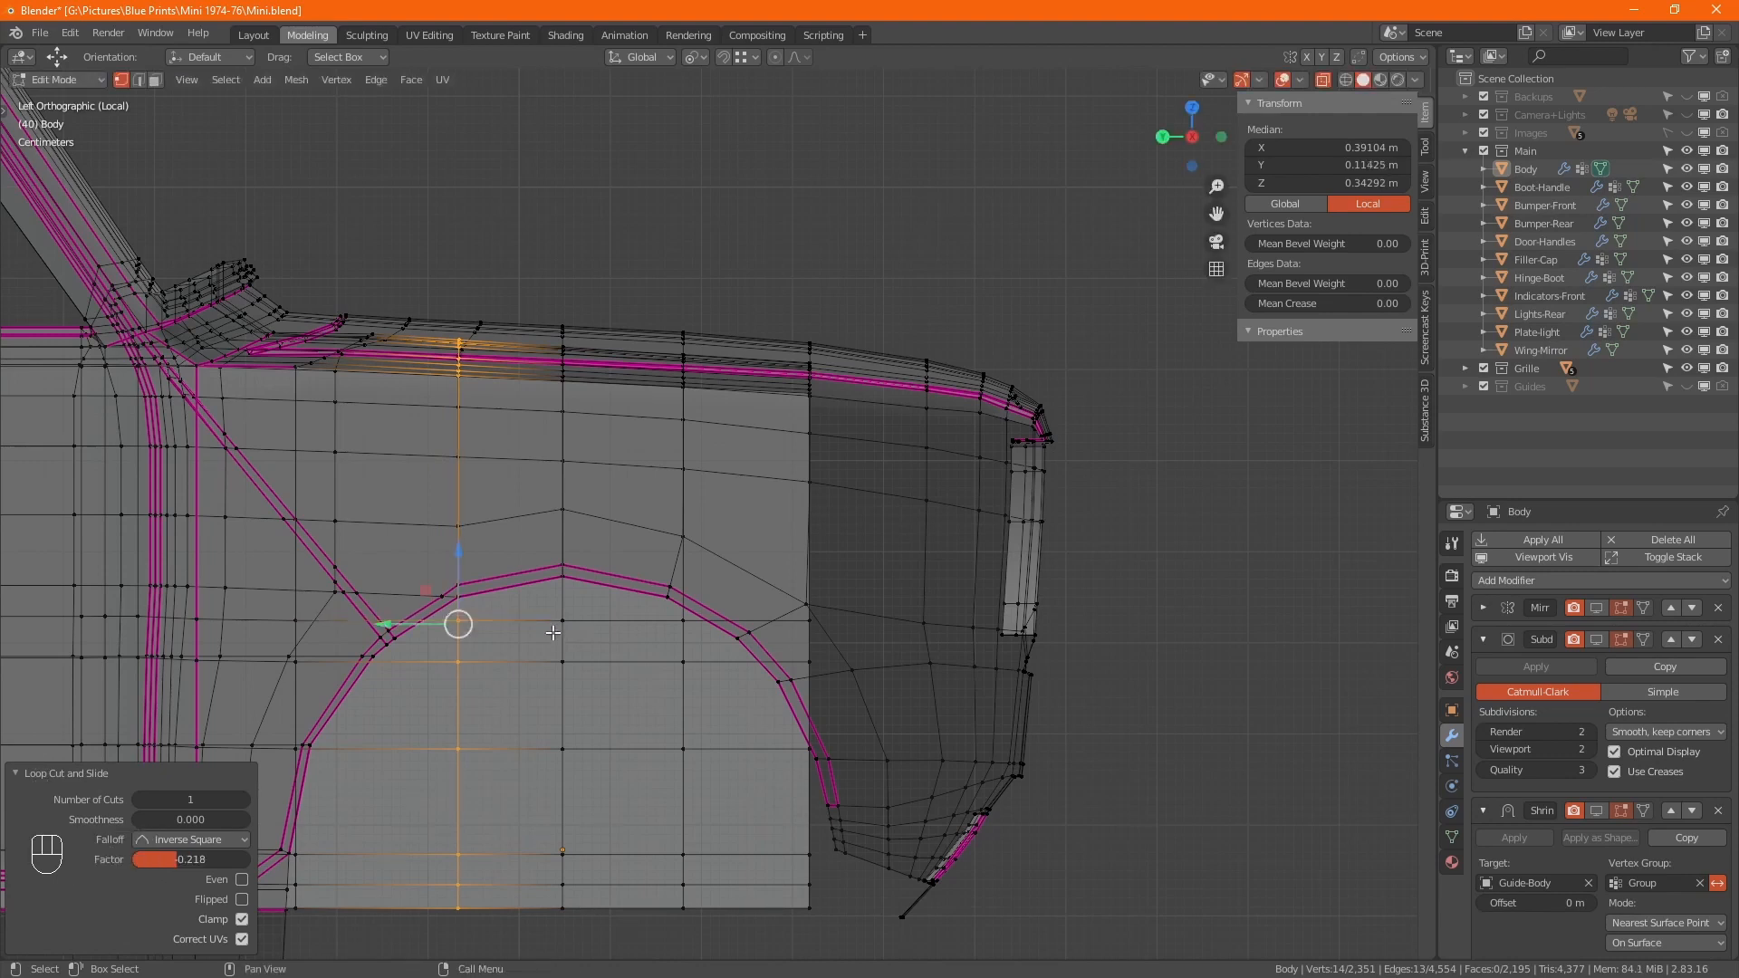
# - Select the panel's horizontal edge row just above mid-arch height, back past the creased vertical edge, and flatten it to 0 along Z
pyautogui.click(809, 662)
pyautogui.hotkey('alt', 'z')
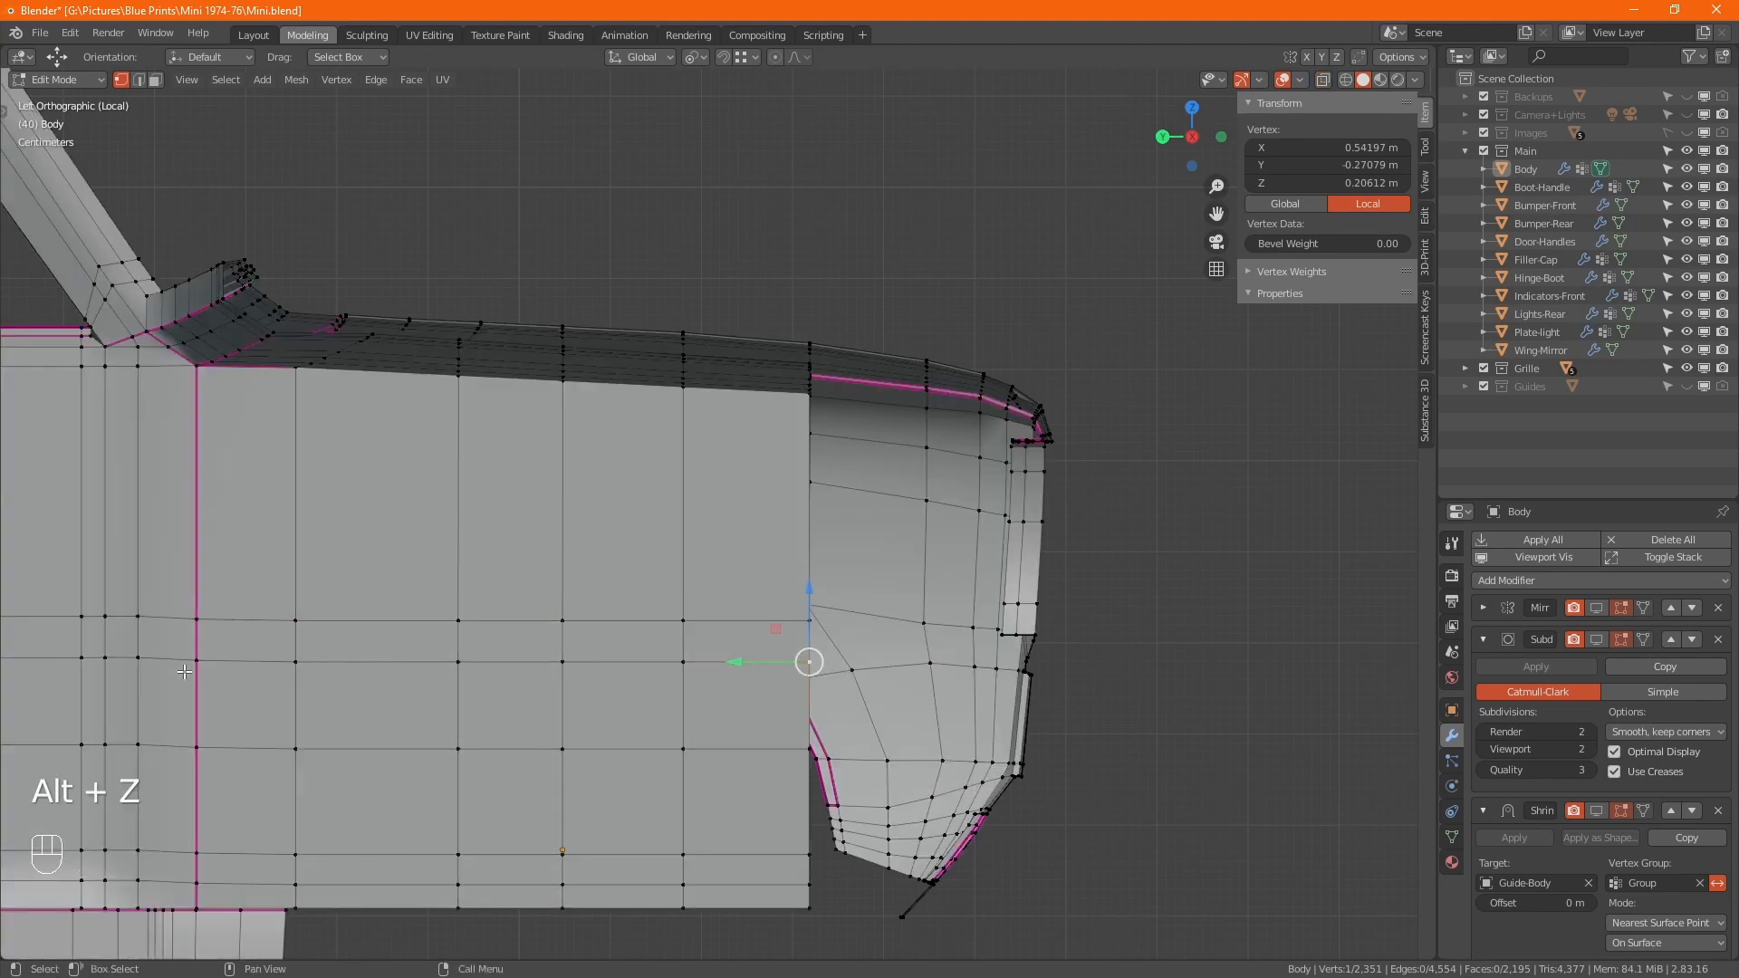
pyautogui.keyDown('ctrl'); pyautogui.click(138, 657); pyautogui.keyUp('ctrl')
pyautogui.press('s')
pyautogui.press('z')
pyautogui.press('KP_0')
pyautogui.press('KP_Enter')
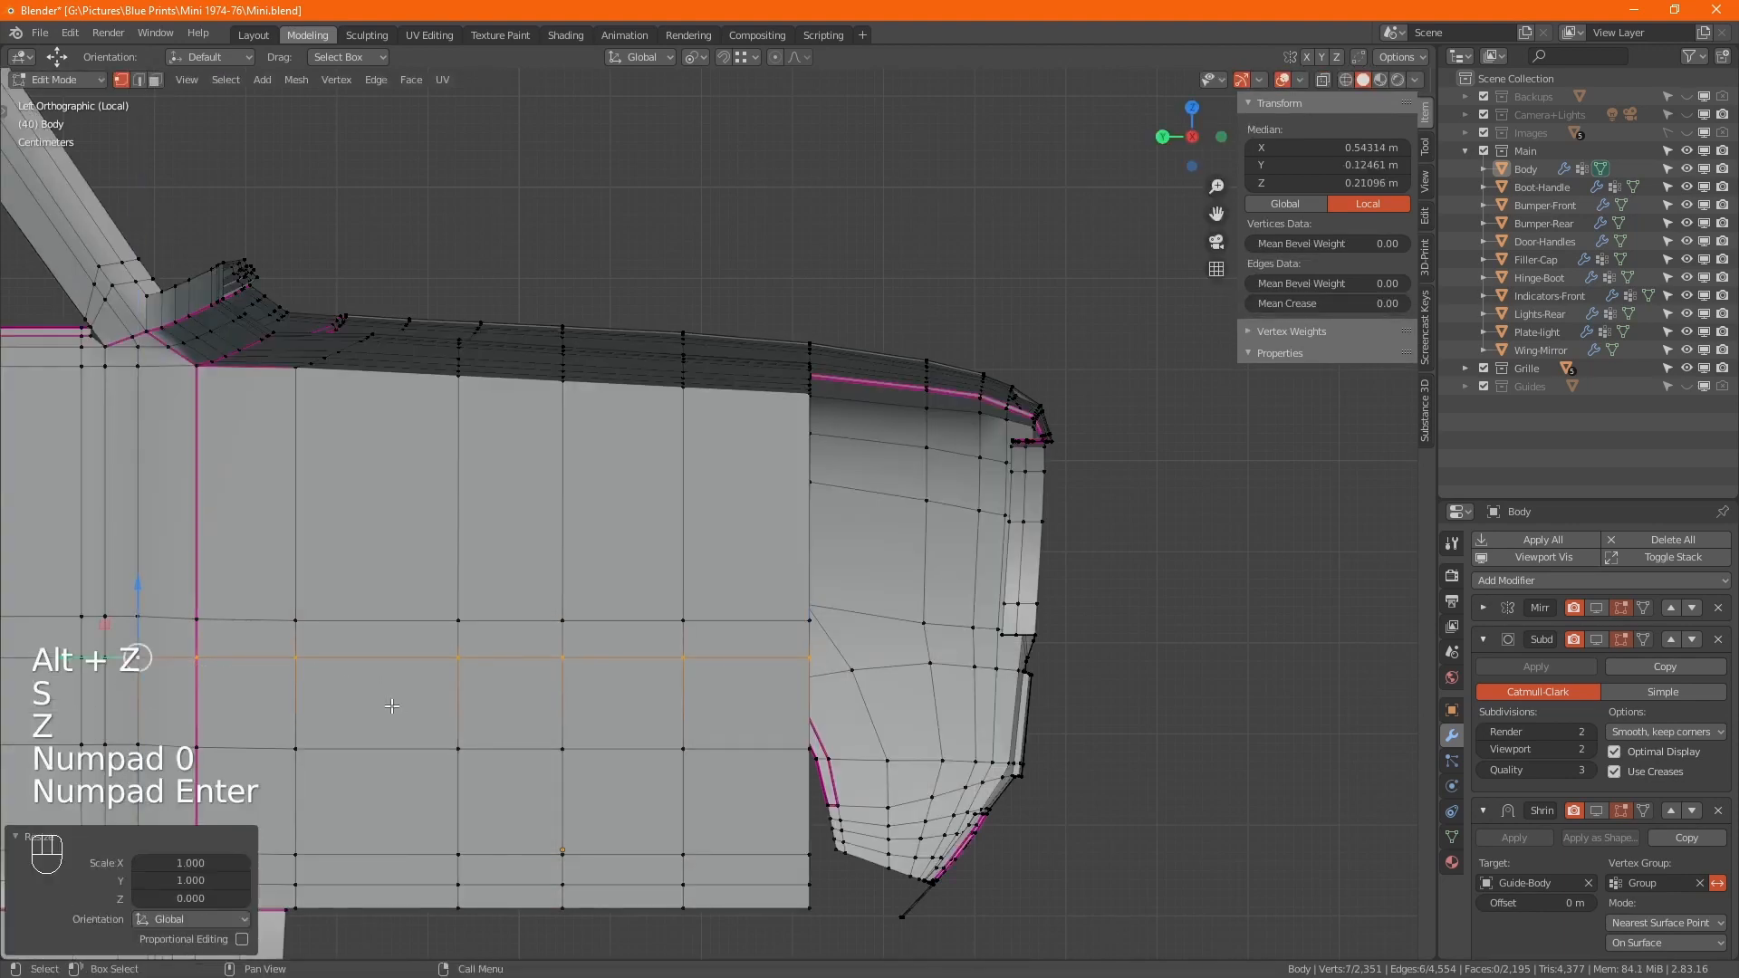
# - Select the next horizontal edge row above, from the front edge past the creased vertical edge, and flatten it to 0 along Z
pyautogui.click(808, 620)
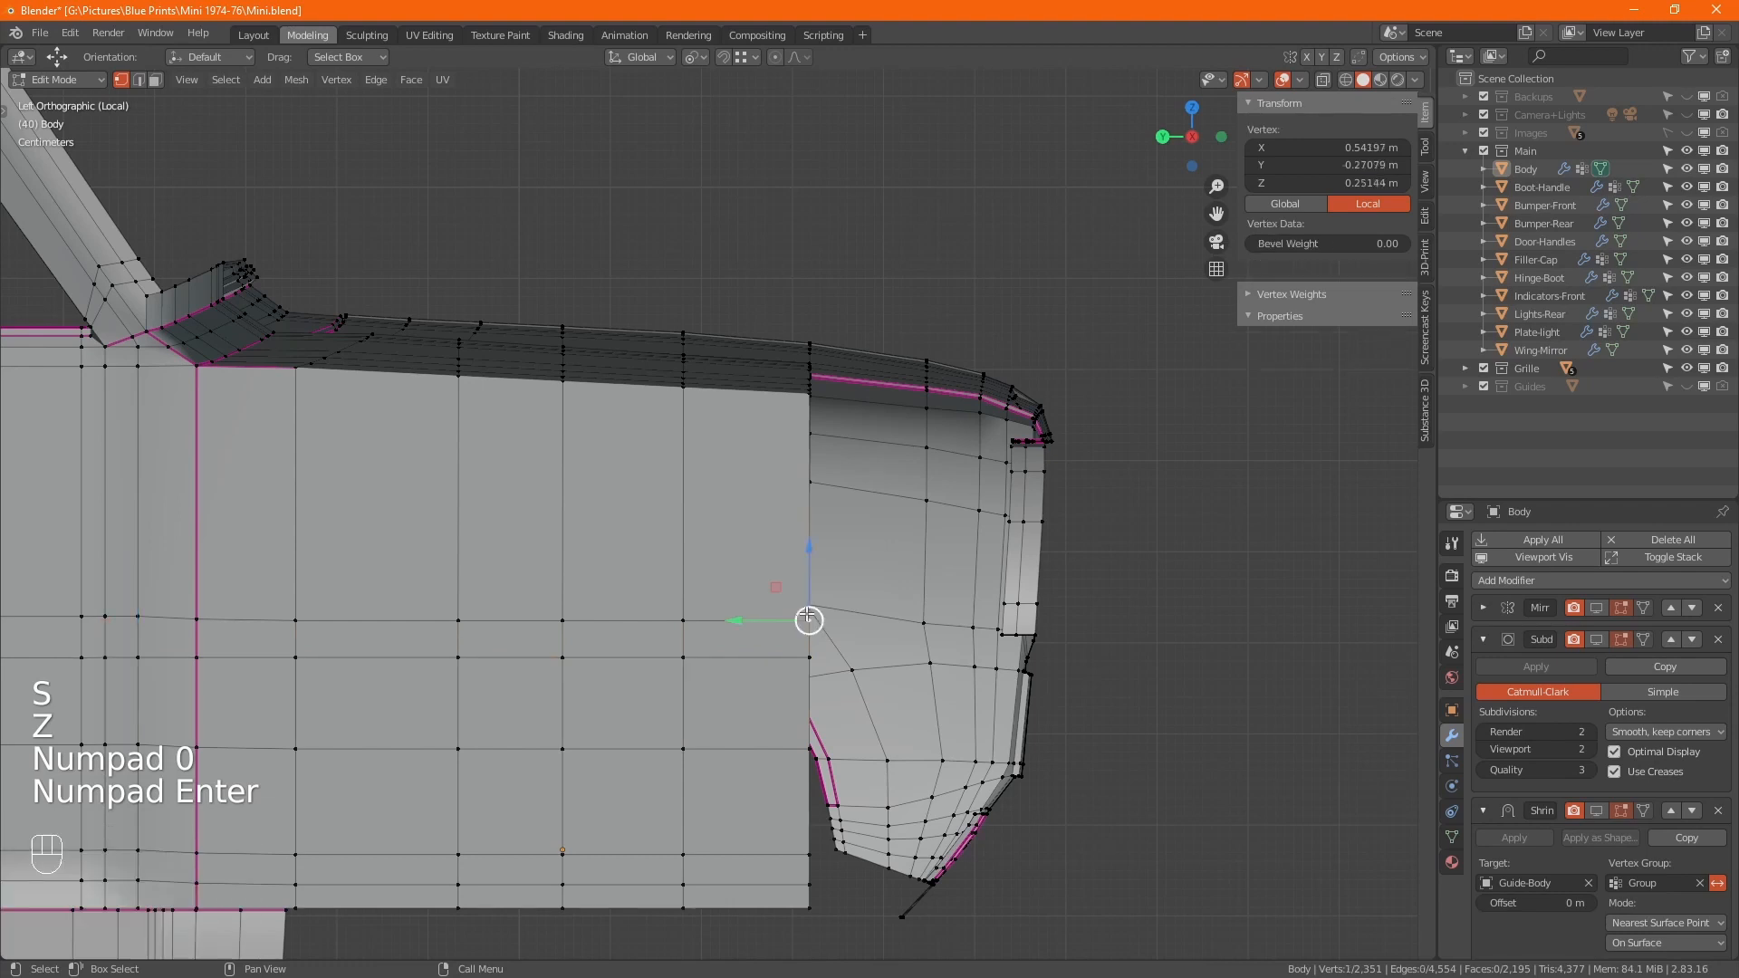
pyautogui.keyDown('ctrl'); pyautogui.click(137, 620); pyautogui.keyUp('ctrl')
pyautogui.press('s')
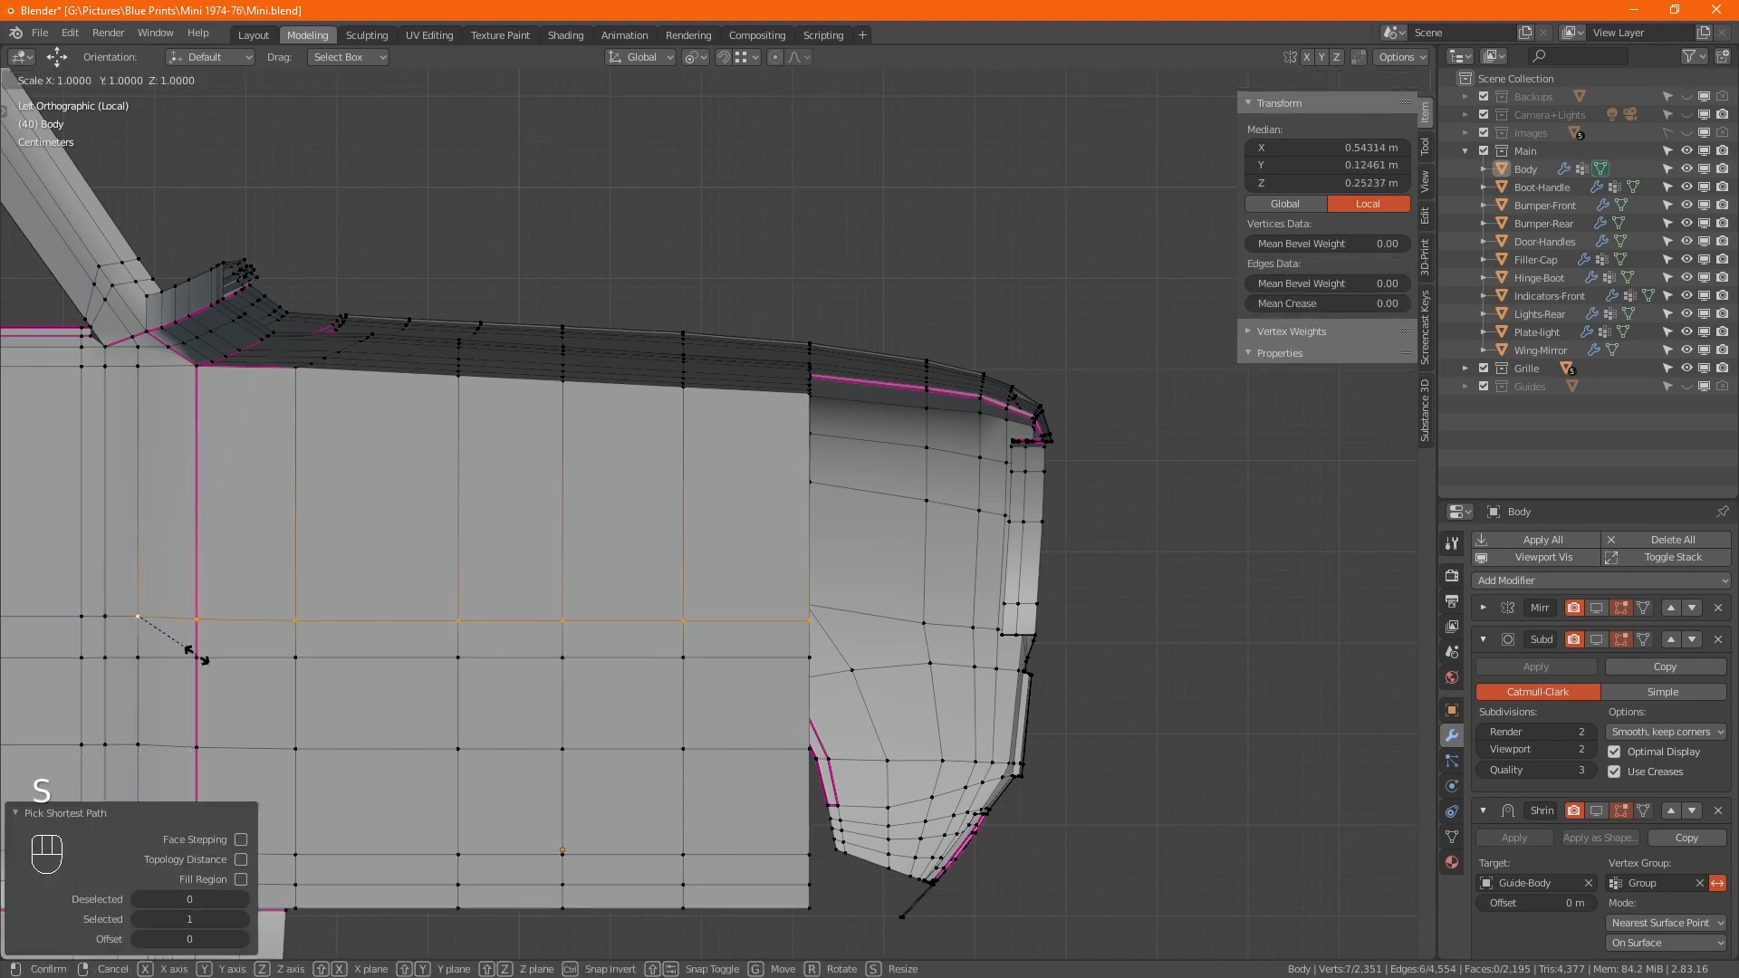
pyautogui.press('z')
pyautogui.press('KP_0')
pyautogui.press('KP_Enter')
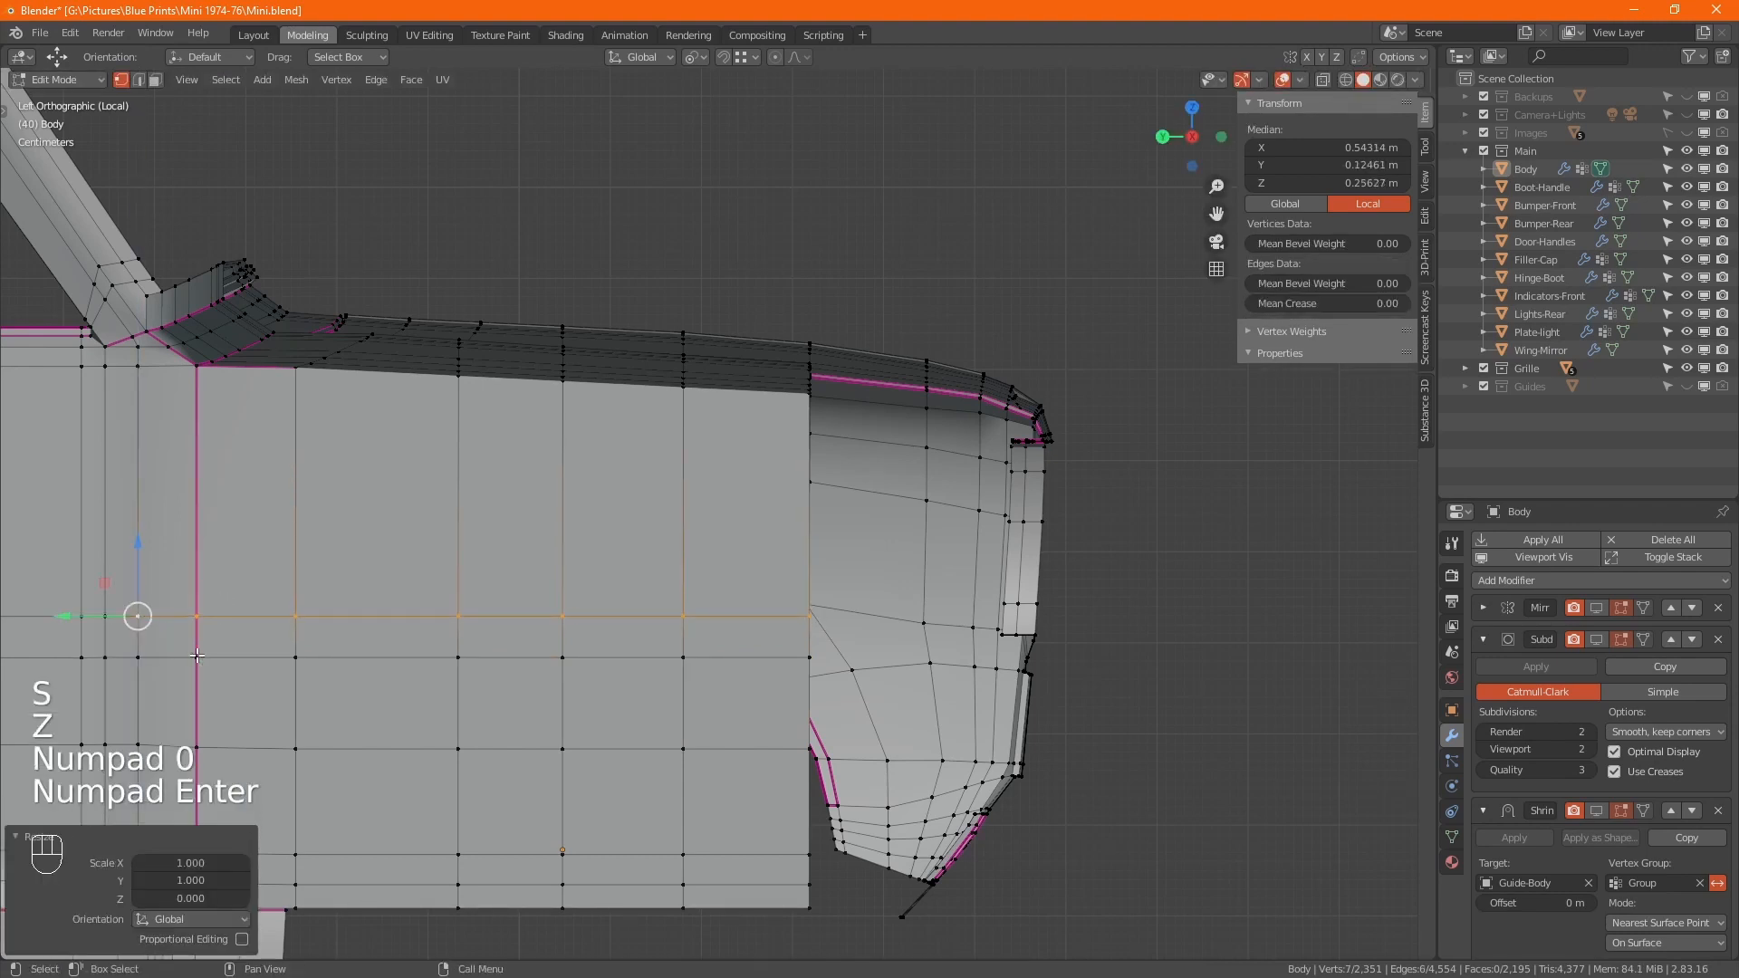
# - Select the edge where the inner wing panel meets the underside of the bonnet and set its mean crease to 1
pyautogui.keyDown('shift'); pyautogui.moveTo(427, 529); pyautogui.dragTo(579, 406, button='middle'); pyautogui.keyUp('shift')
pyautogui.keyDown('alt'); pyautogui.click(570, 252); pyautogui.keyUp('alt')
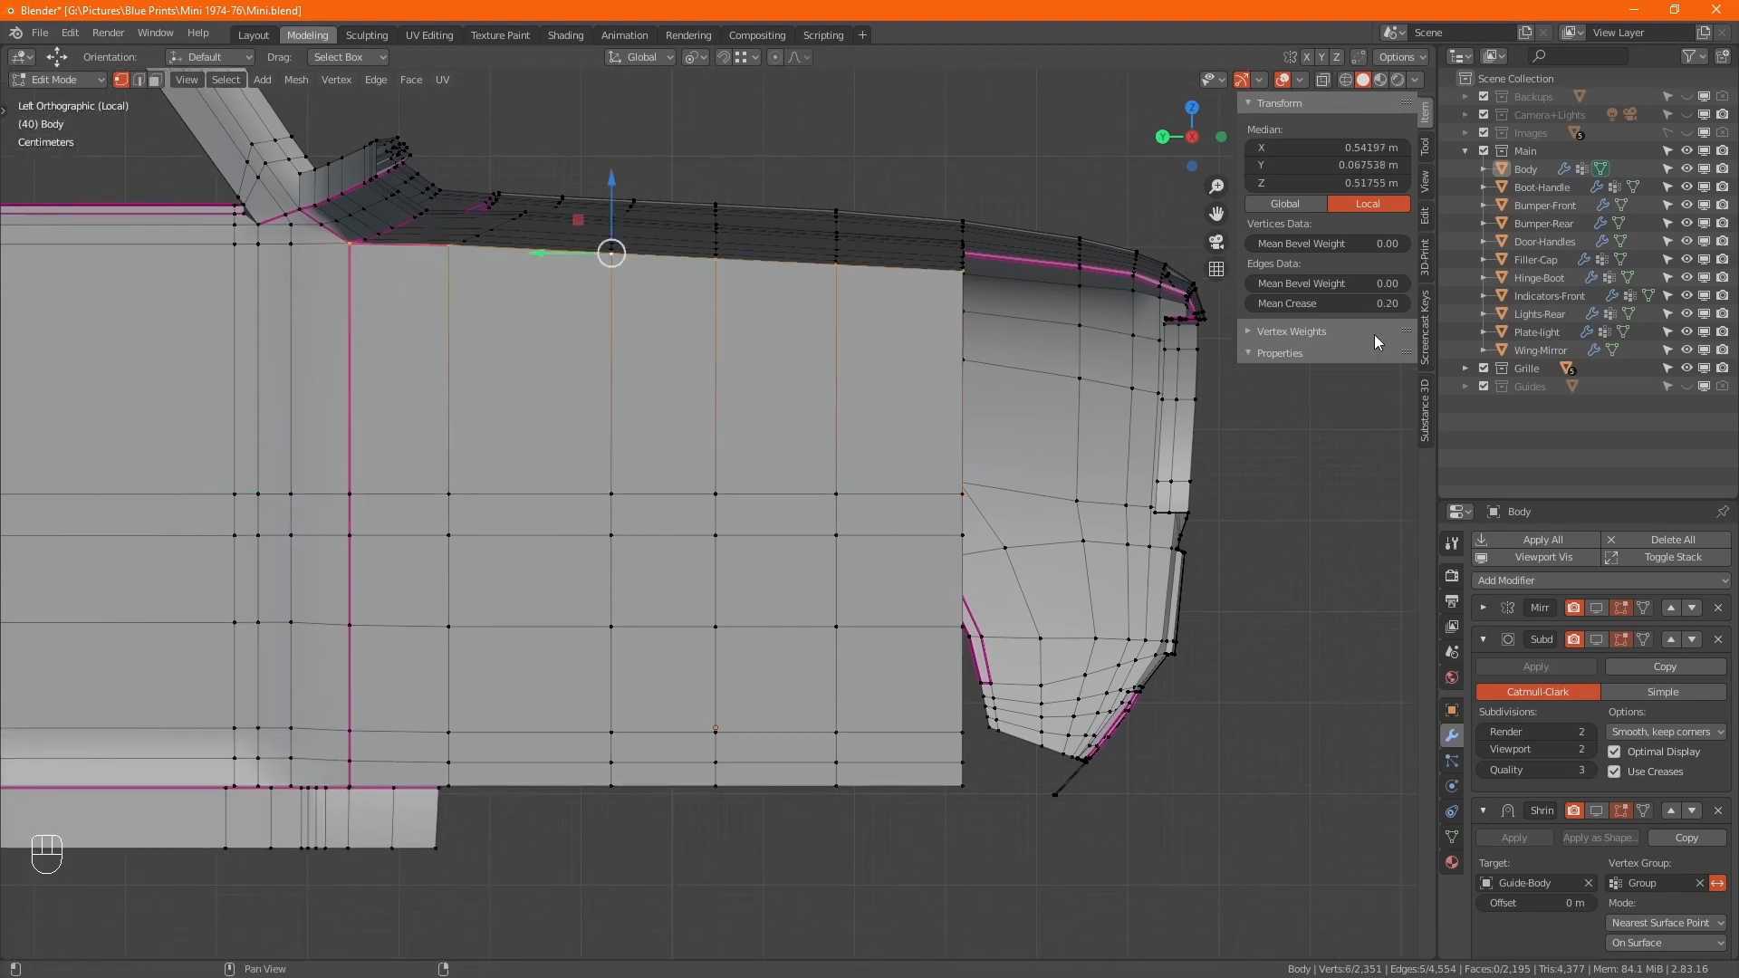
pyautogui.click(1351, 303)
pyautogui.write('0.2')
pyautogui.press('BackSpace')
pyautogui.press('BackSpace')
pyautogui.press('BackSpace')
pyautogui.write('1')
pyautogui.press('Return')
# - Examine the creased inner wing panel through the front opening and from beneath the wheel arch
pyautogui.keyDown('alt'); pyautogui.moveTo(1294, 367); pyautogui.dragTo(1106, 377); pyautogui.keyUp('alt')
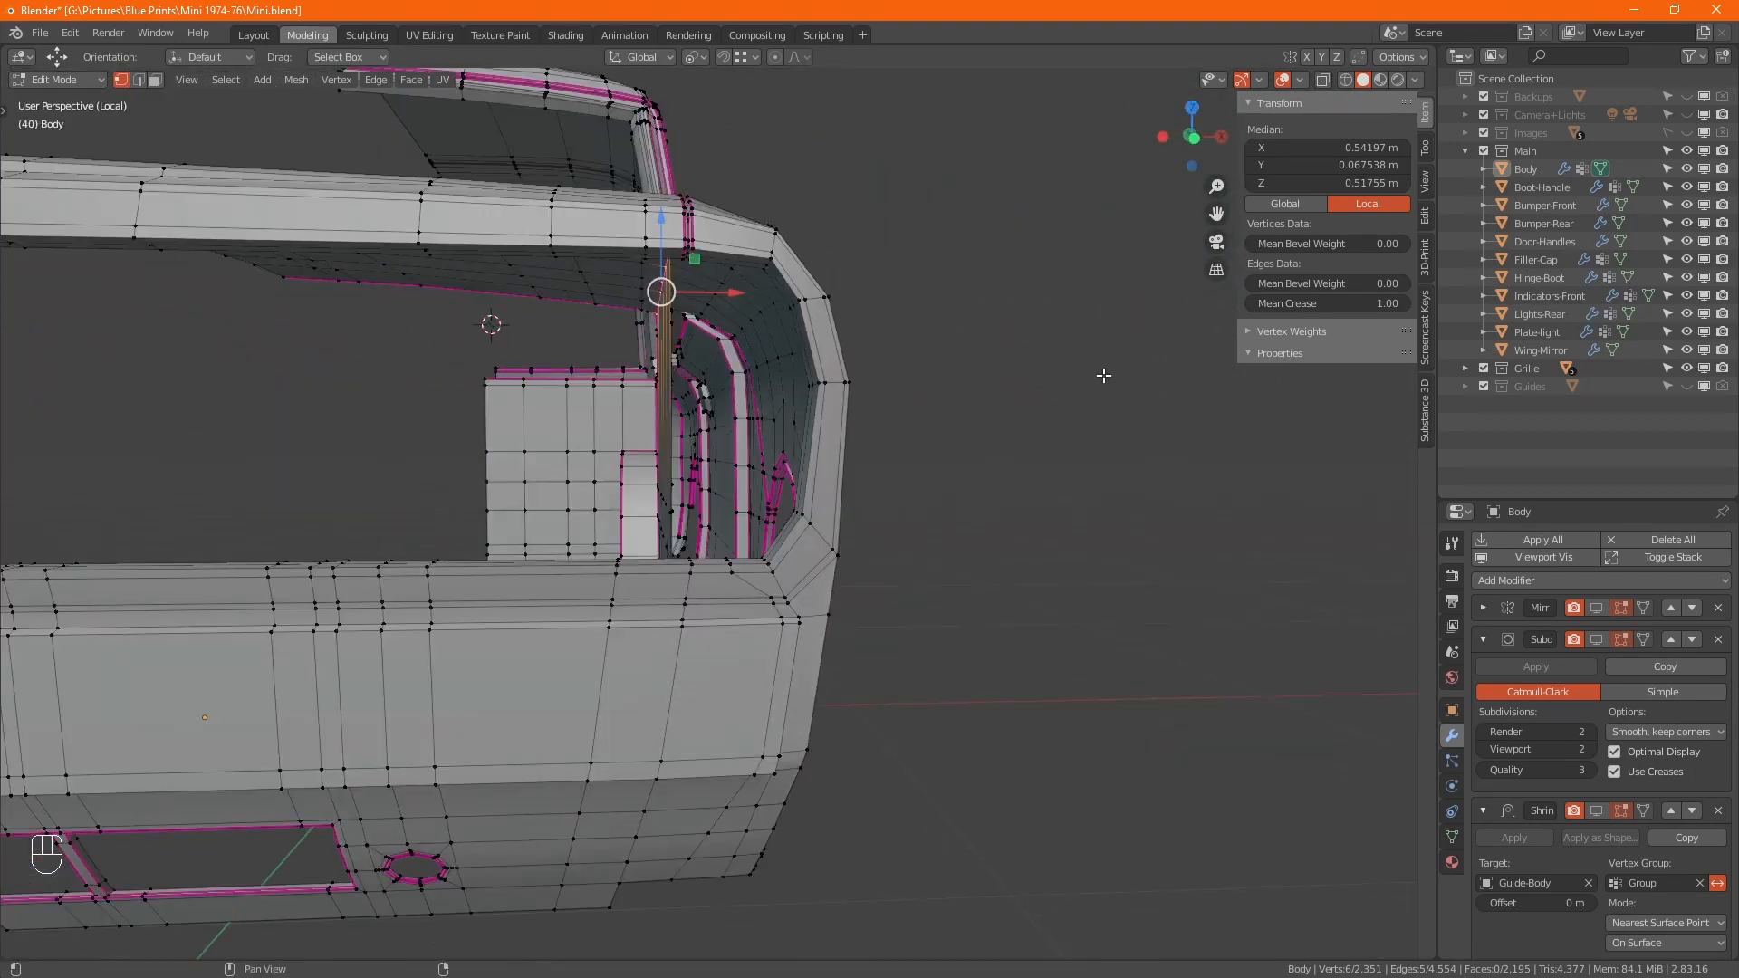
pyautogui.keyDown('alt'); pyautogui.moveTo(742, 480); pyautogui.dragTo(766, 511); pyautogui.keyUp('alt')
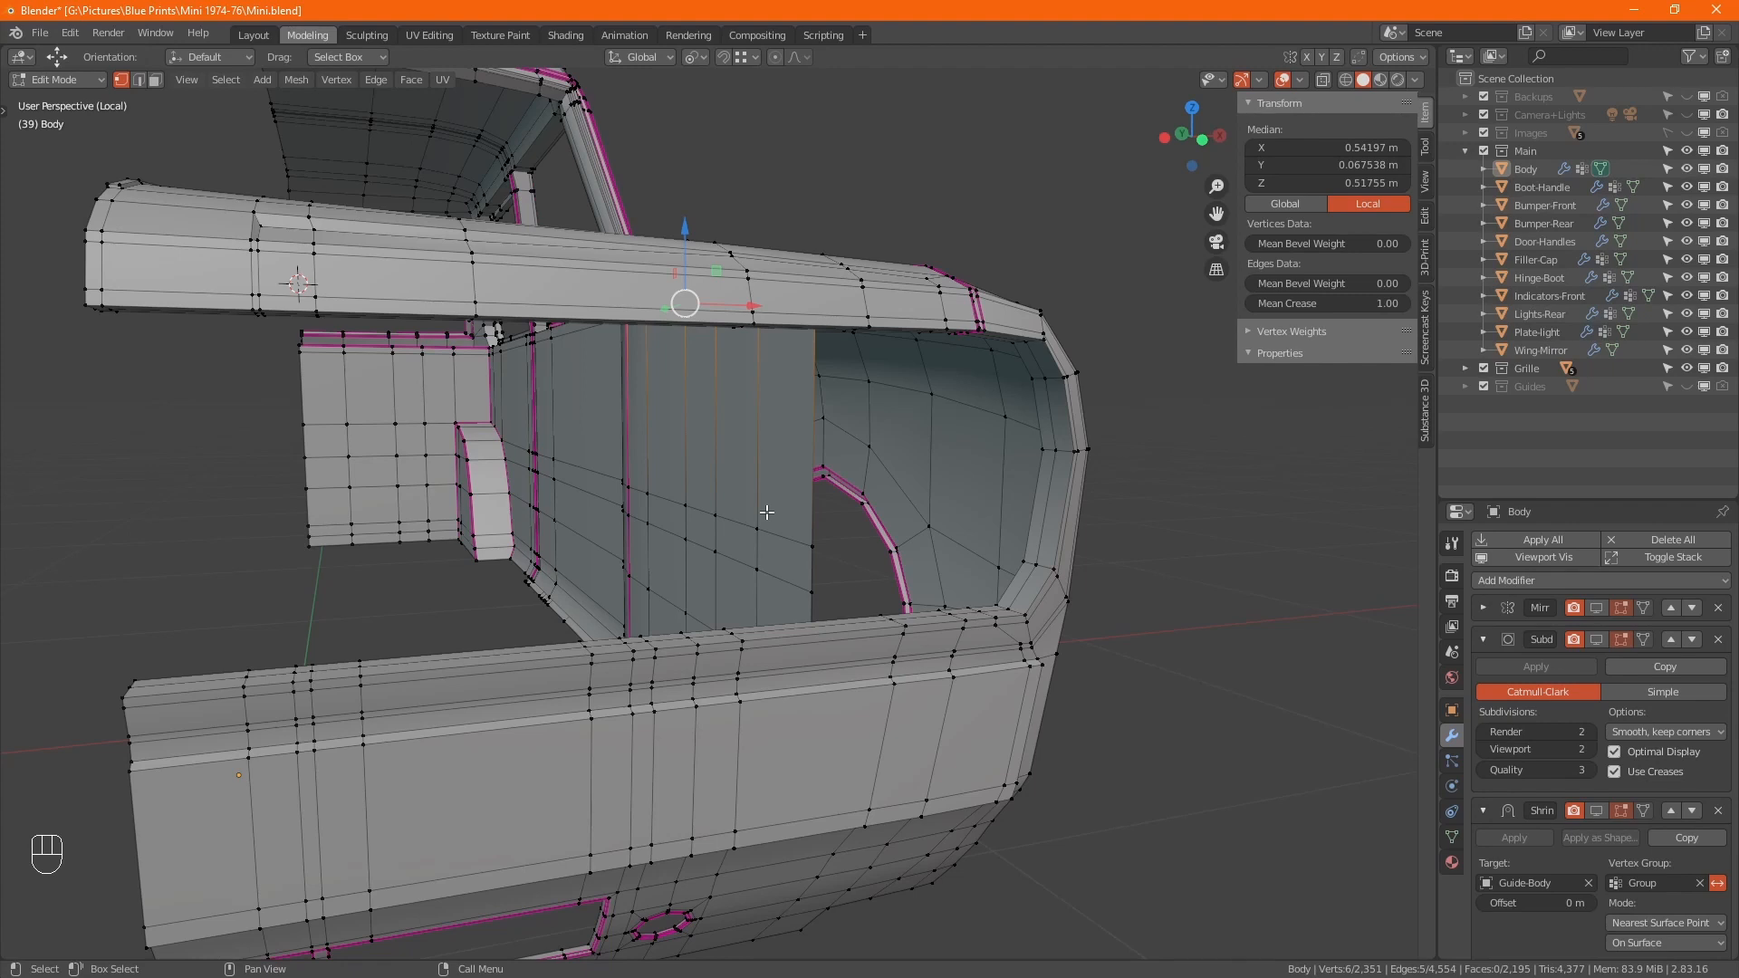
pyautogui.keyDown('alt'); pyautogui.moveTo(360, 502); pyautogui.dragTo(662, 529, button='middle'); pyautogui.keyUp('alt')
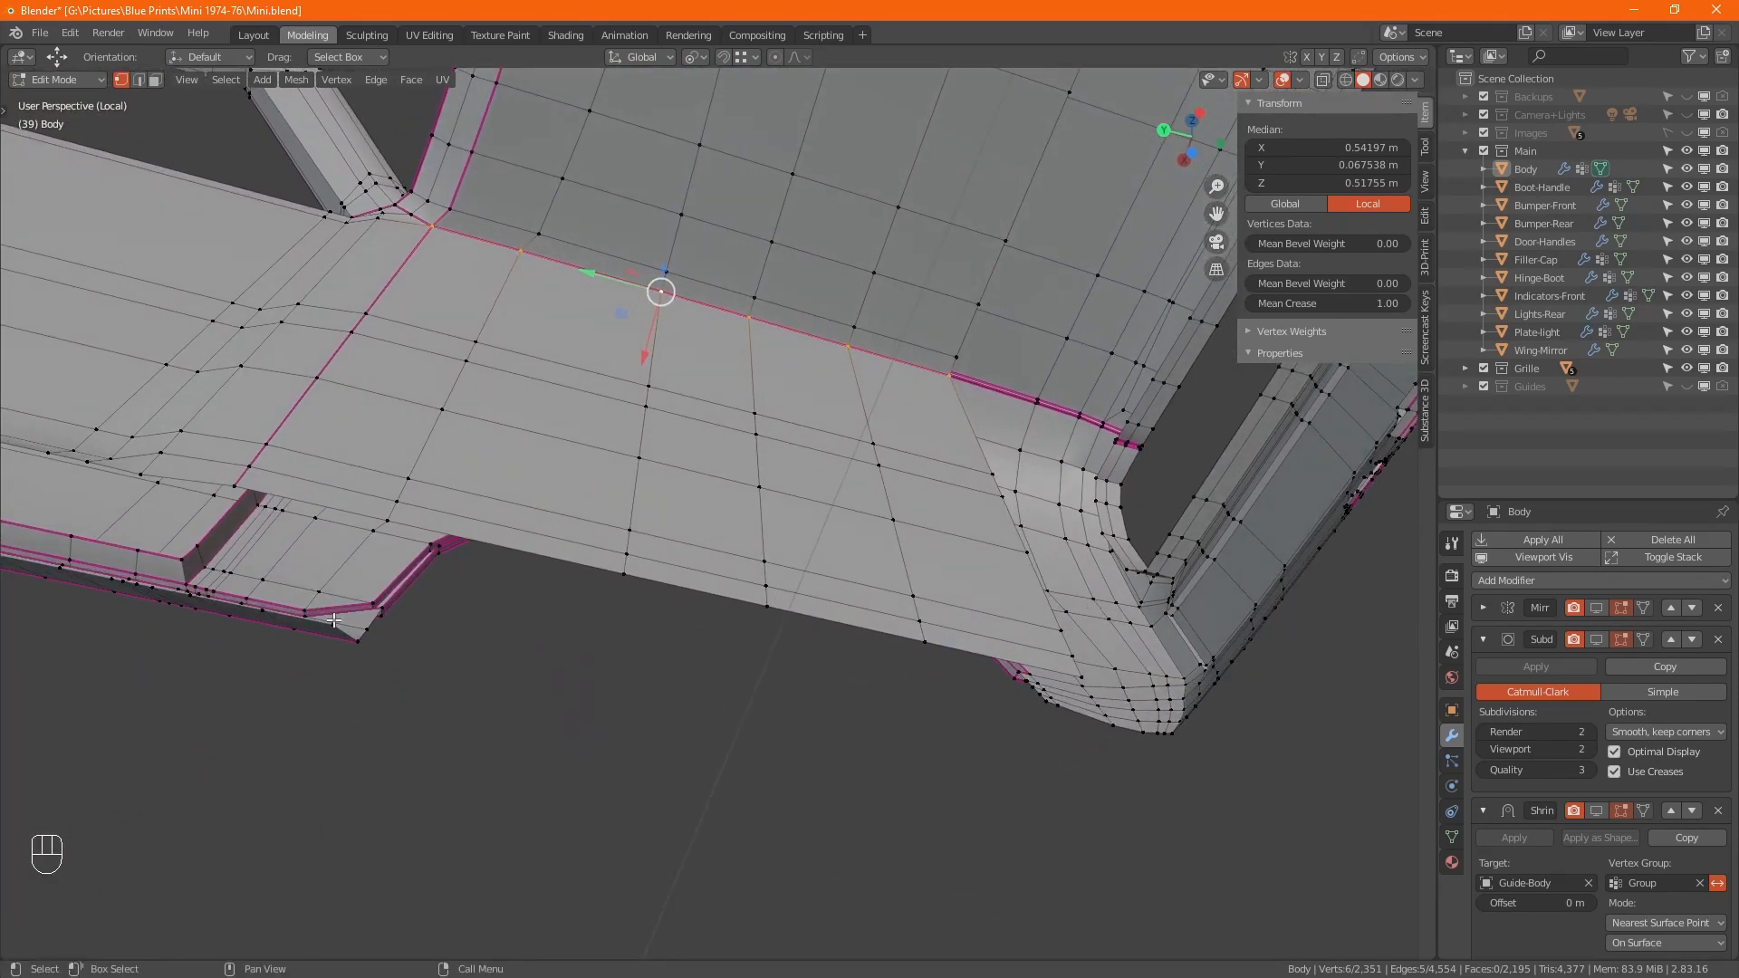
pyautogui.keyDown('alt'); pyautogui.moveTo(435, 613); pyautogui.dragTo(380, 592); pyautogui.keyUp('alt')
pyautogui.moveTo(792, 485); pyautogui.dragTo(703, 578, button='middle')
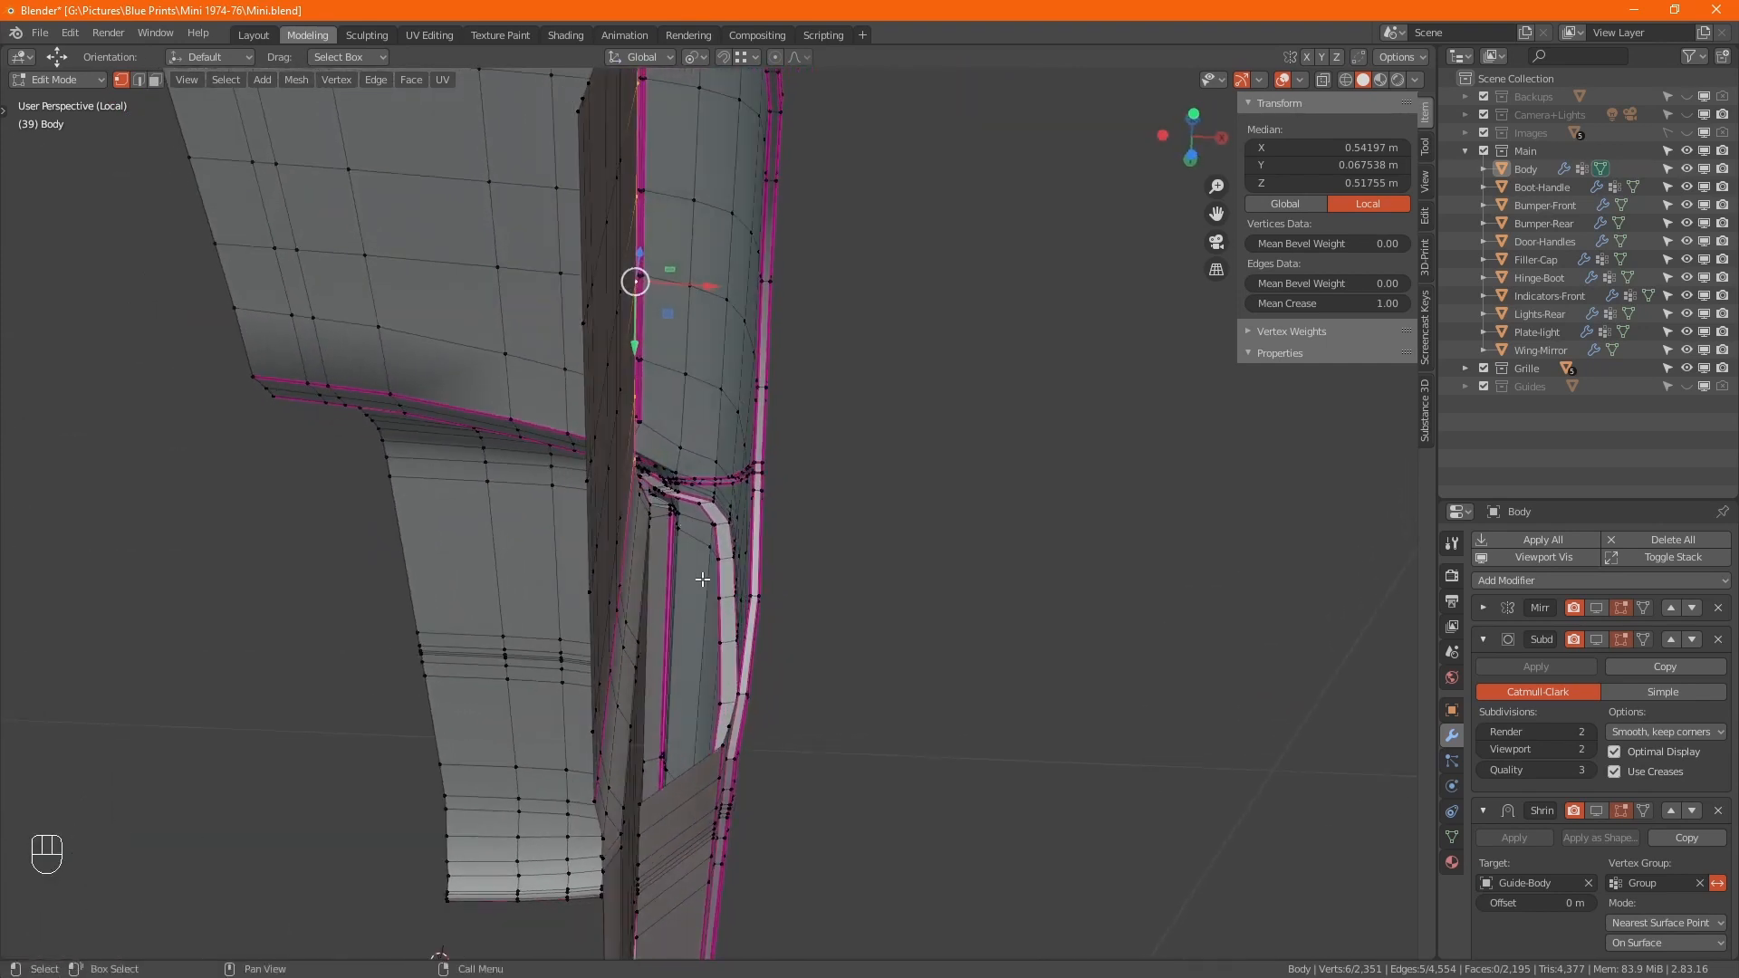
# - Select the front wheel arch's inner lip with the adjoining sill and front wing bottom edges, and extrude them inward about -0.037 m along X
pyautogui.keyDown('alt'); pyautogui.click(705, 751); pyautogui.keyUp('alt')
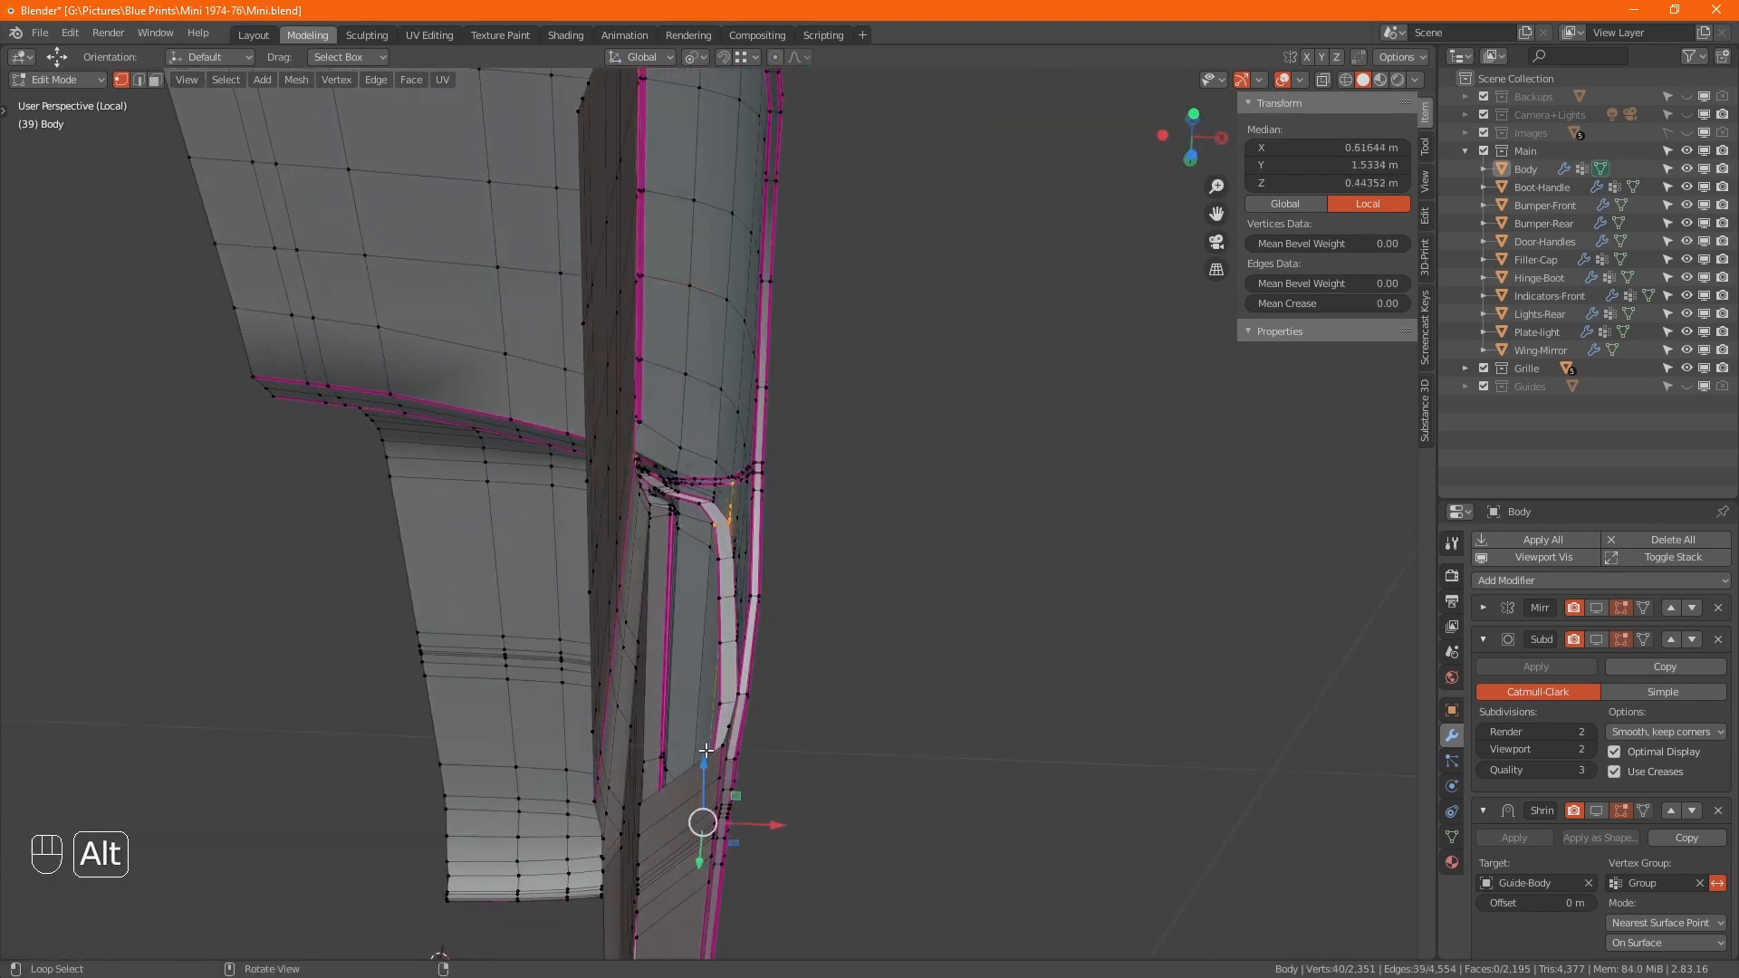
pyautogui.keyDown('alt'); pyautogui.click(650, 797); pyautogui.keyUp('alt')
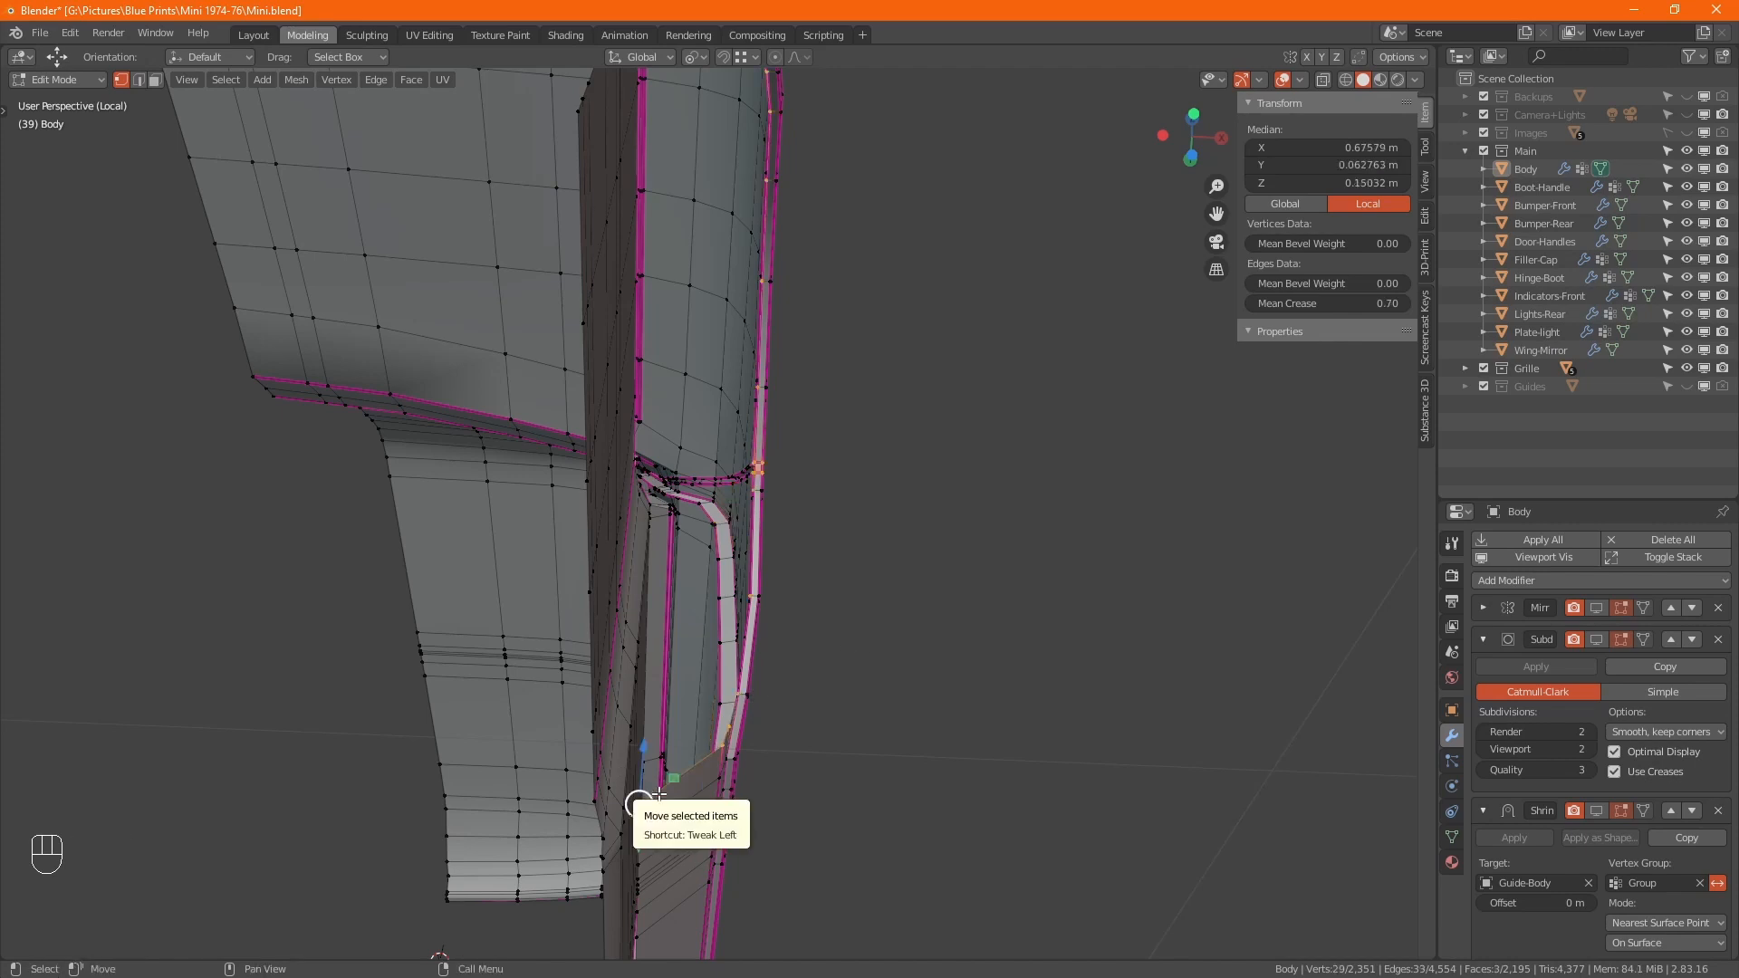
pyautogui.moveTo(658, 793); pyautogui.dragTo(838, 625, button='middle')
pyautogui.keyDown('alt'); pyautogui.keyDown('shift'); pyautogui.click(868, 841); pyautogui.keyUp('shift'); pyautogui.keyUp('alt')
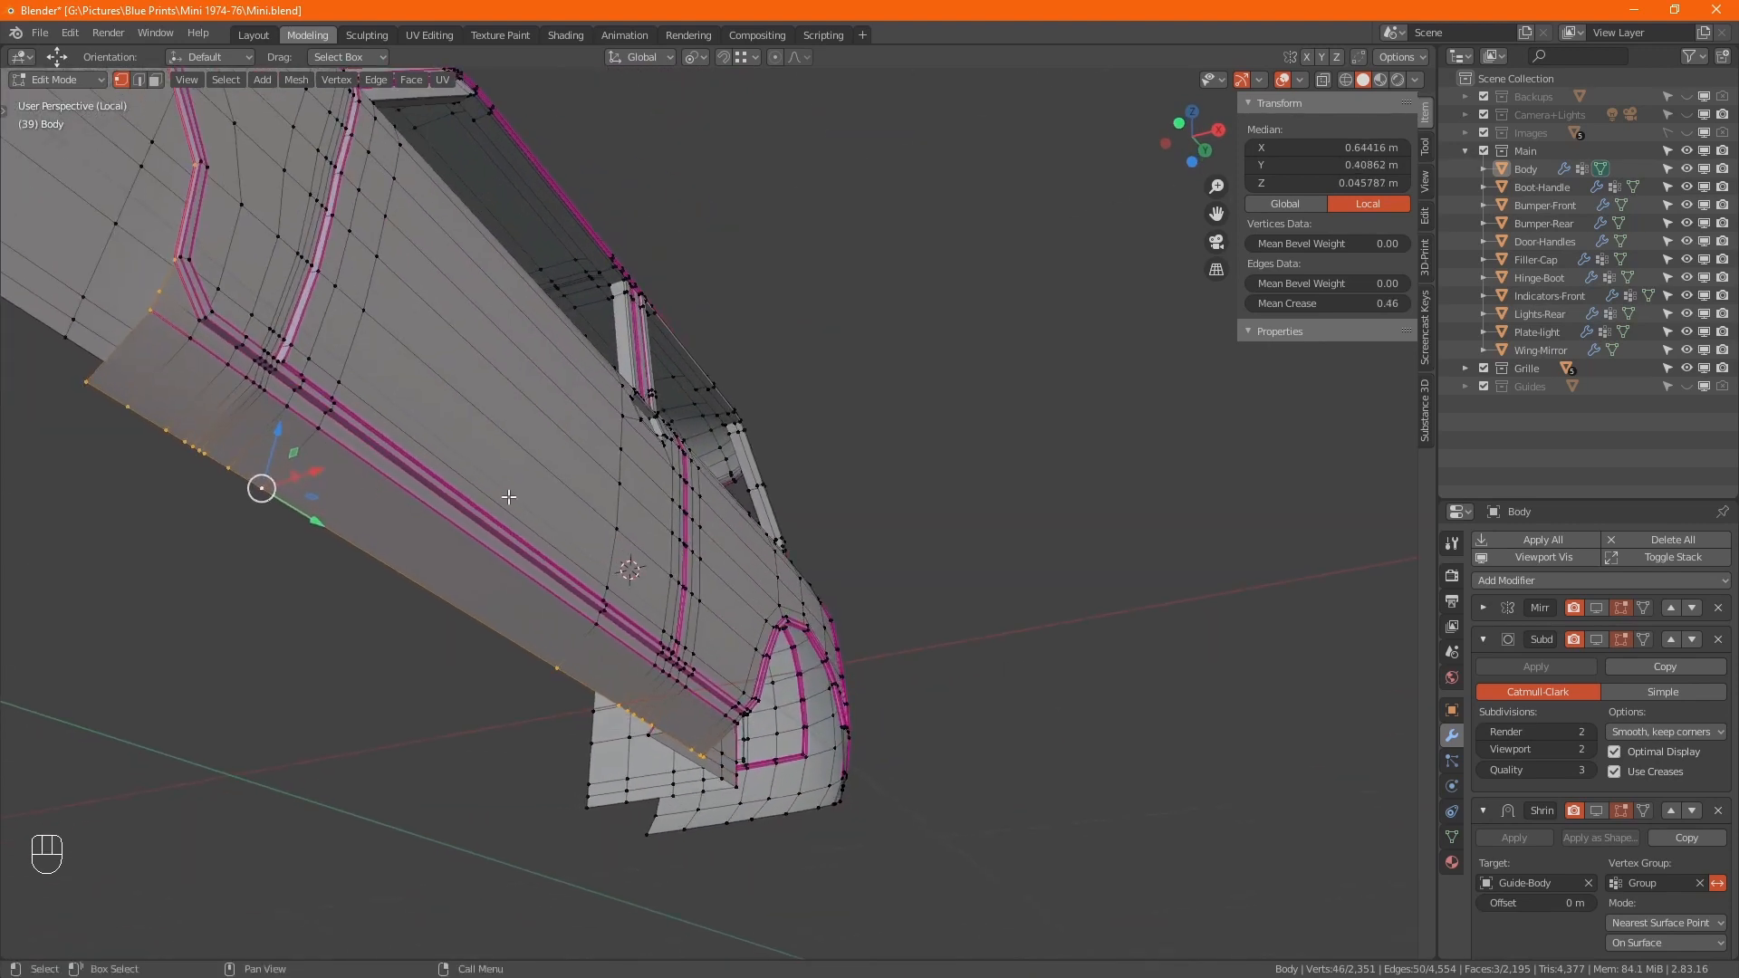
pyautogui.keyDown('alt'); pyautogui.keyDown('shift'); pyautogui.click(807, 648); pyautogui.keyUp('shift'); pyautogui.keyUp('alt')
pyautogui.moveTo(818, 655); pyautogui.dragTo(522, 709, button='middle')
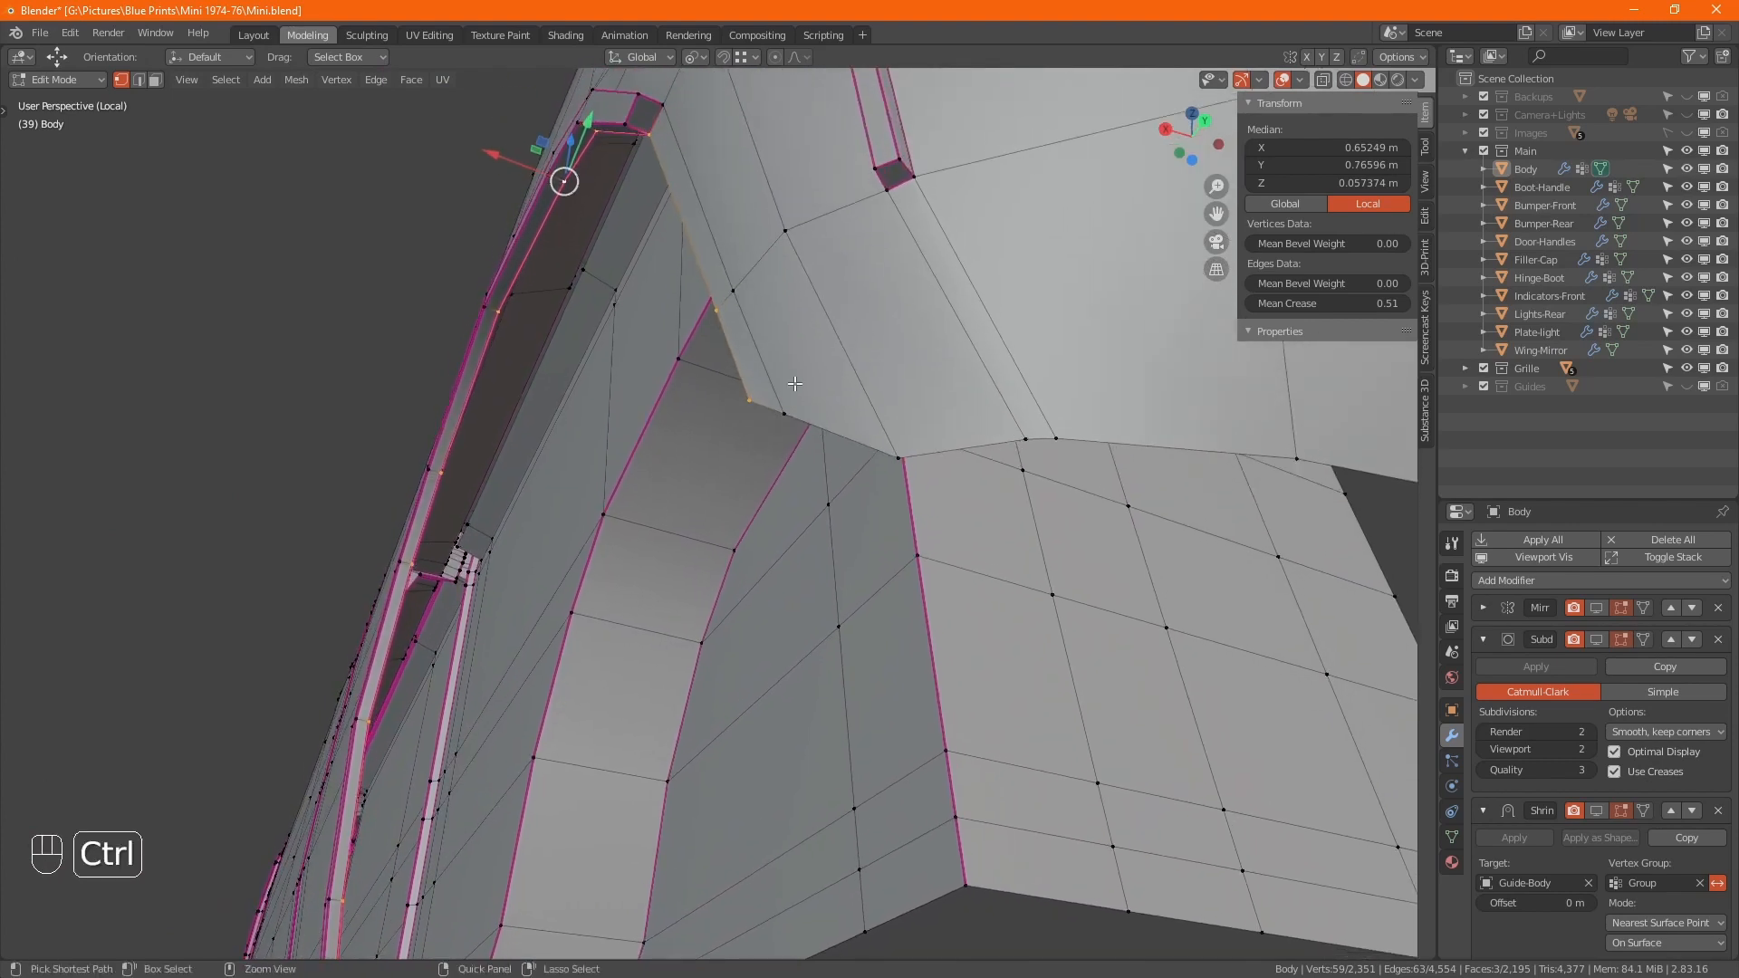
pyautogui.keyDown('ctrl'); pyautogui.moveTo(794, 303); pyautogui.dragTo(799, 418, button='middle'); pyautogui.keyUp('ctrl')
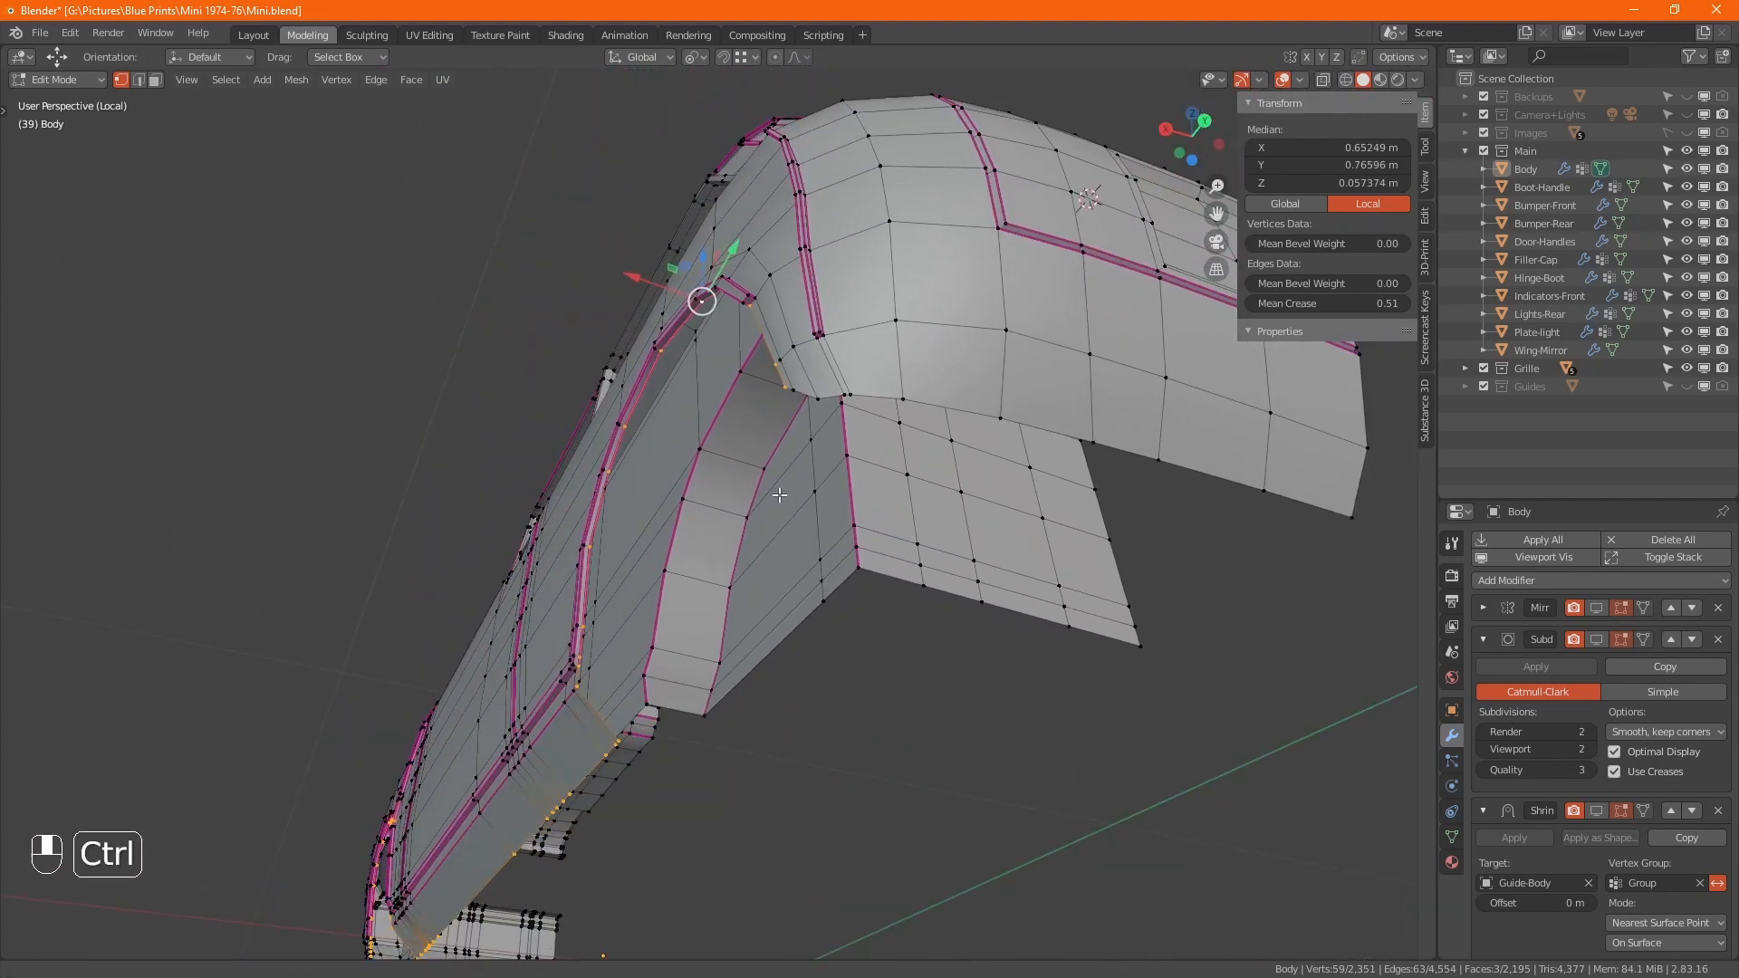
pyautogui.keyDown('ctrl'); pyautogui.click(815, 402); pyautogui.keyUp('ctrl')
pyautogui.keyDown('alt'); pyautogui.moveTo(815, 403); pyautogui.dragTo(684, 420, button='middle'); pyautogui.keyUp('alt')
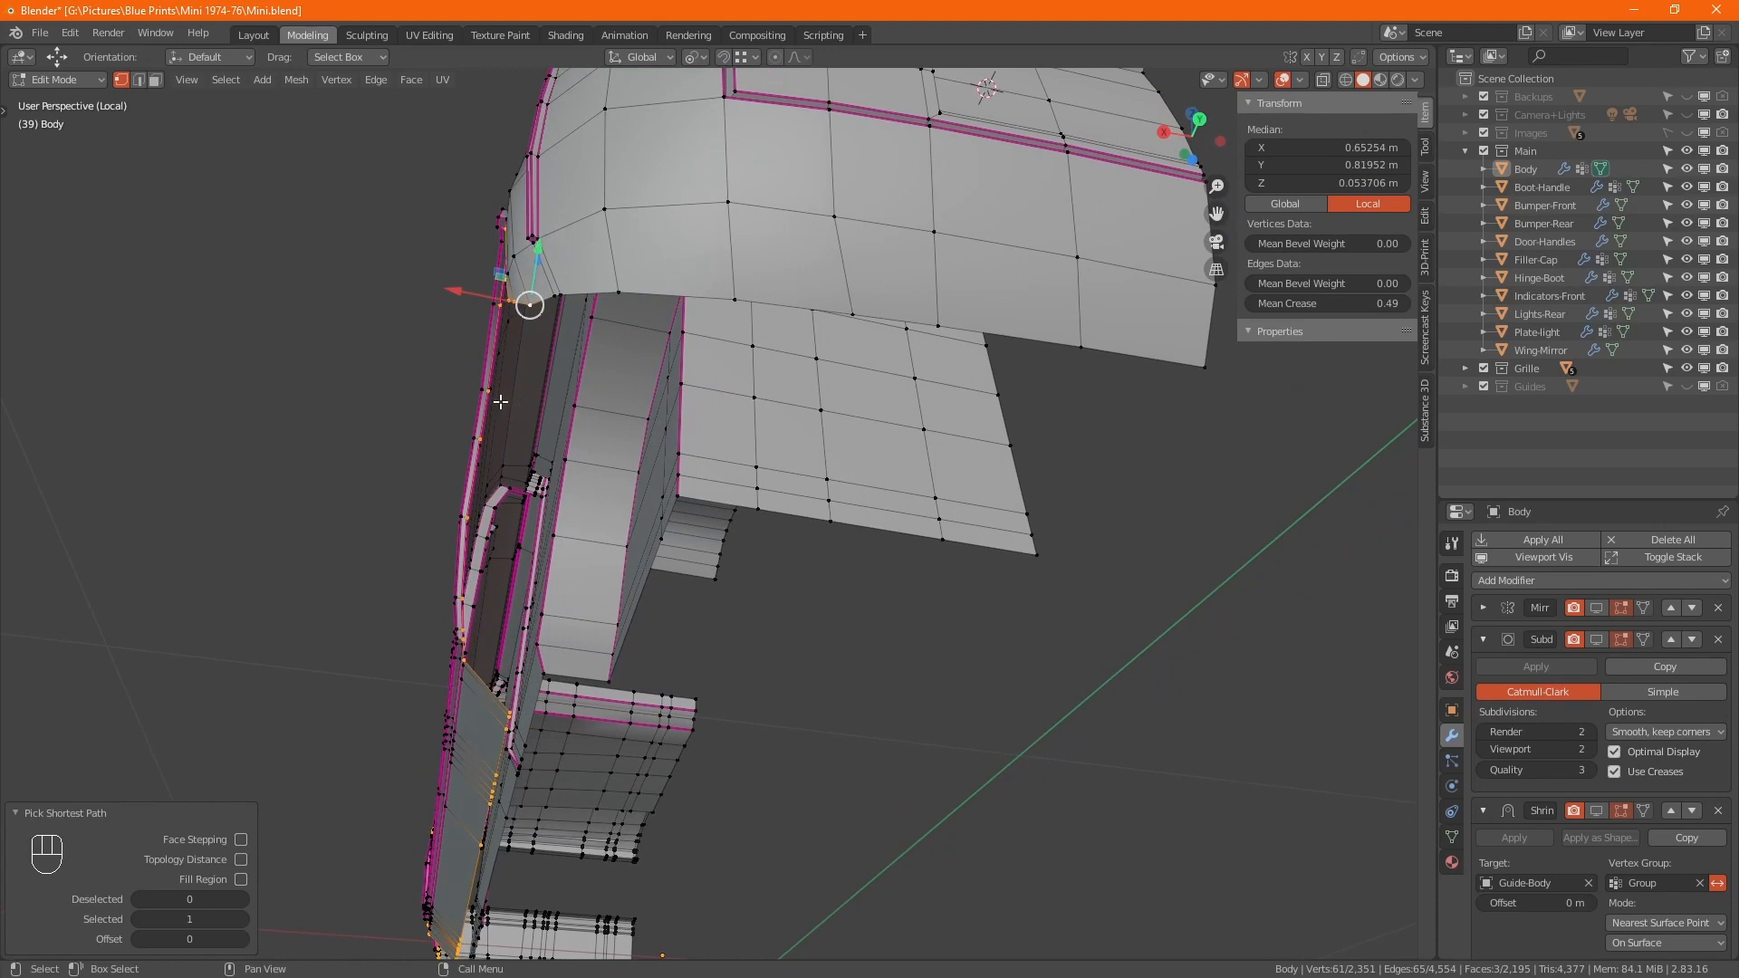
pyautogui.press('e')
pyautogui.press('x')
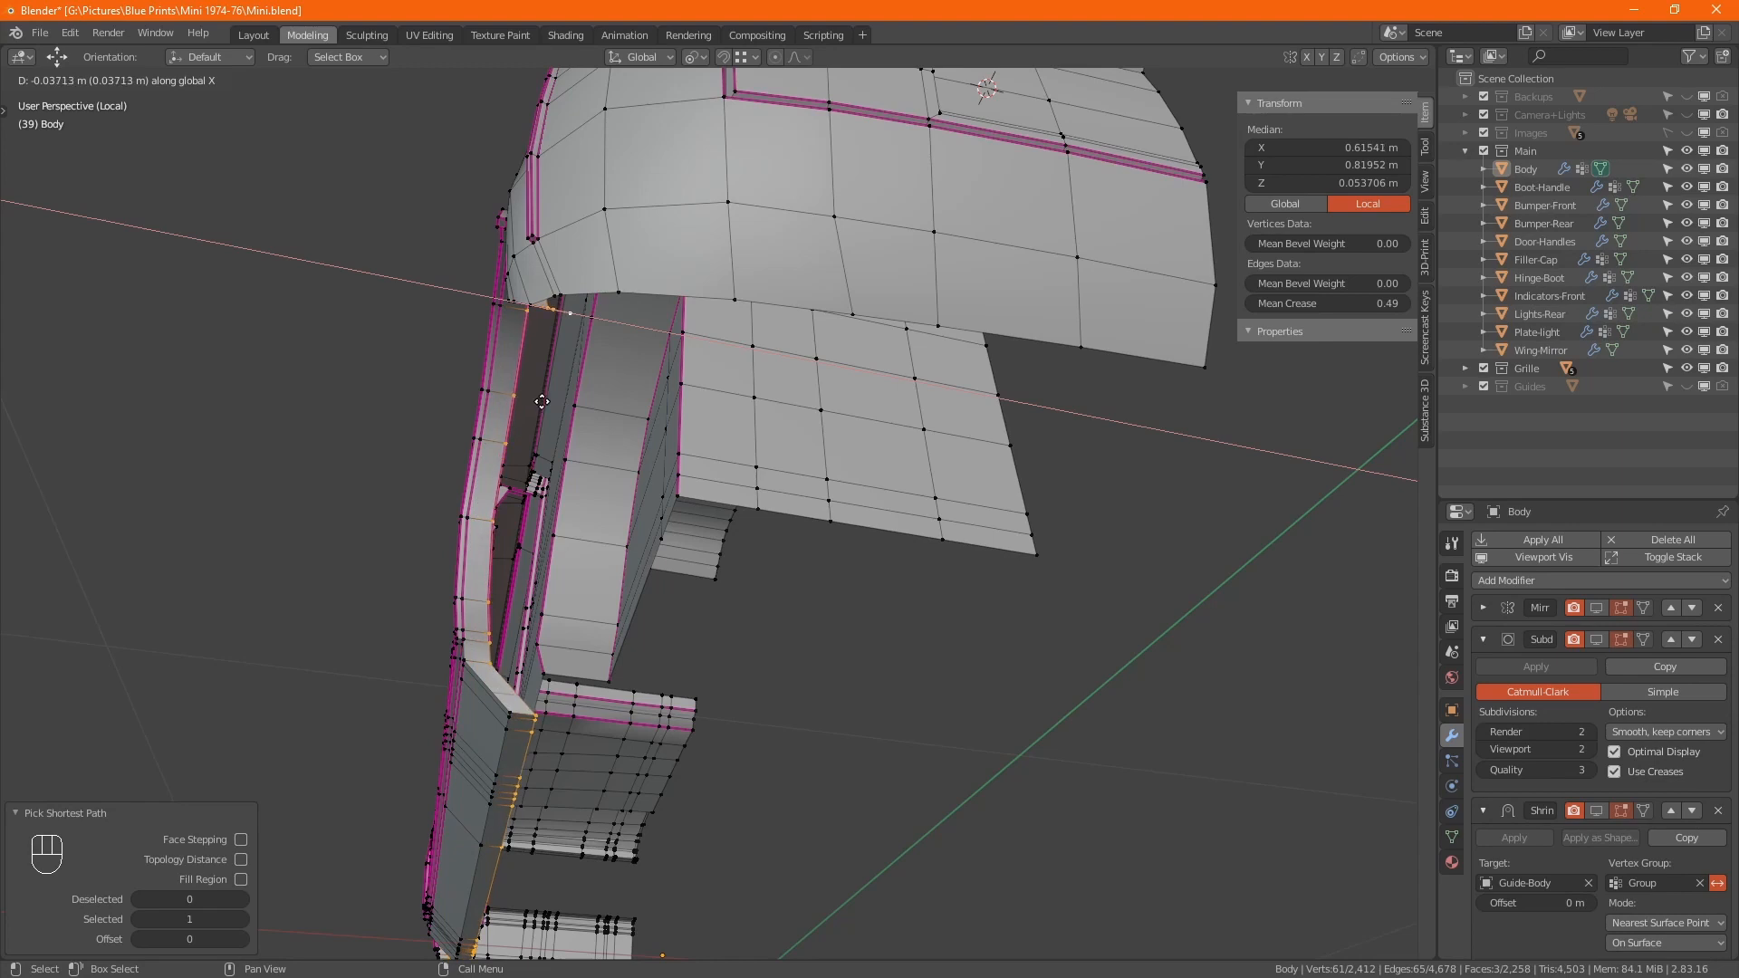
pyautogui.click(542, 401)
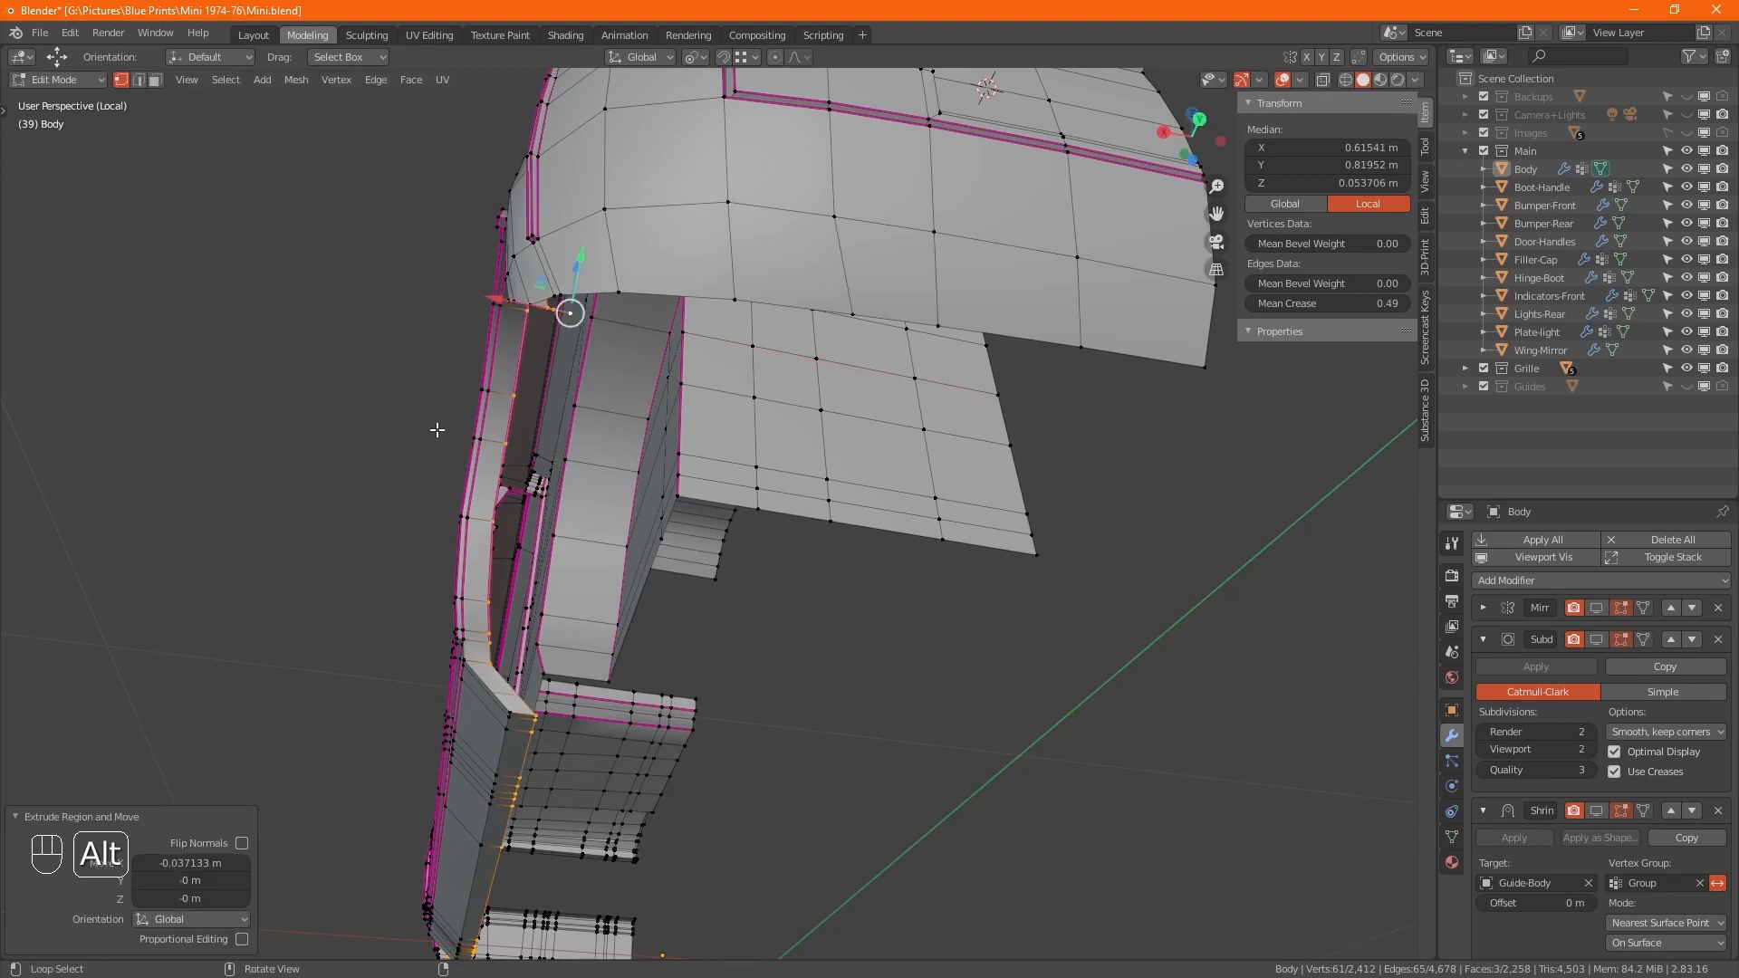
pyautogui.keyDown('alt'); pyautogui.moveTo(497, 412); pyautogui.dragTo(881, 384, button='middle'); pyautogui.keyUp('alt')
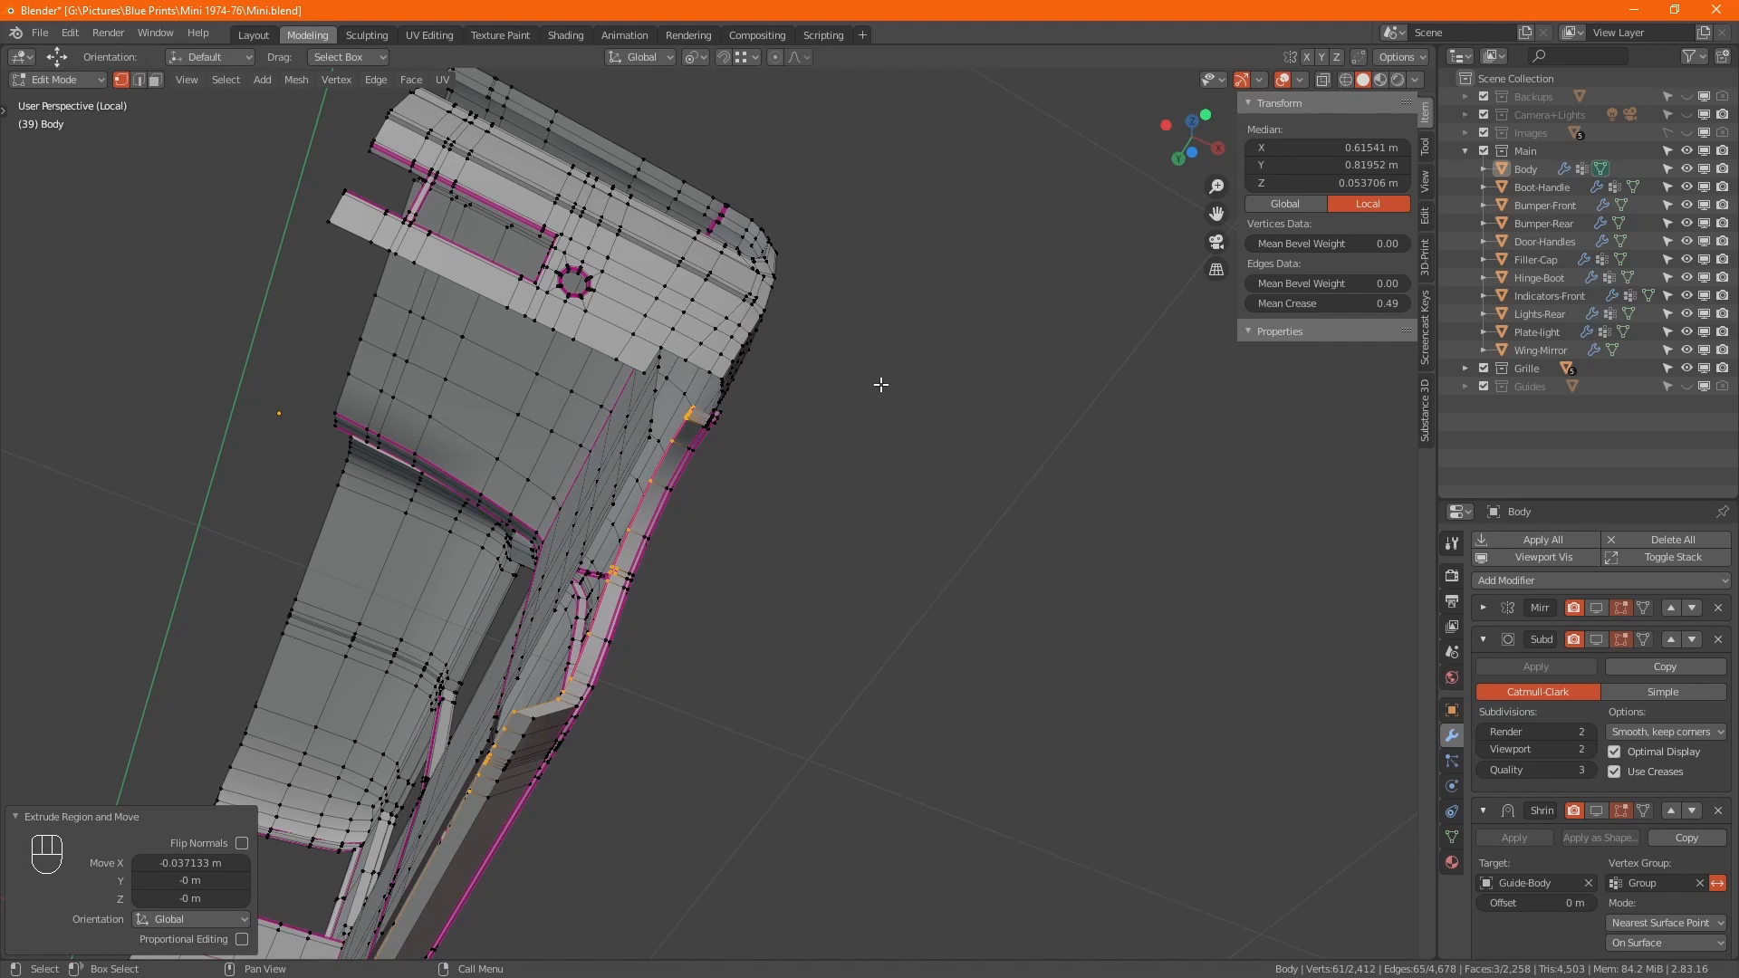
# - Raise the inner panel vertex just behind the arch crown about 0.034 m along Z onto the arch's outer crease line
pyautogui.moveTo(709, 400); pyautogui.dragTo(774, 542, button='middle')
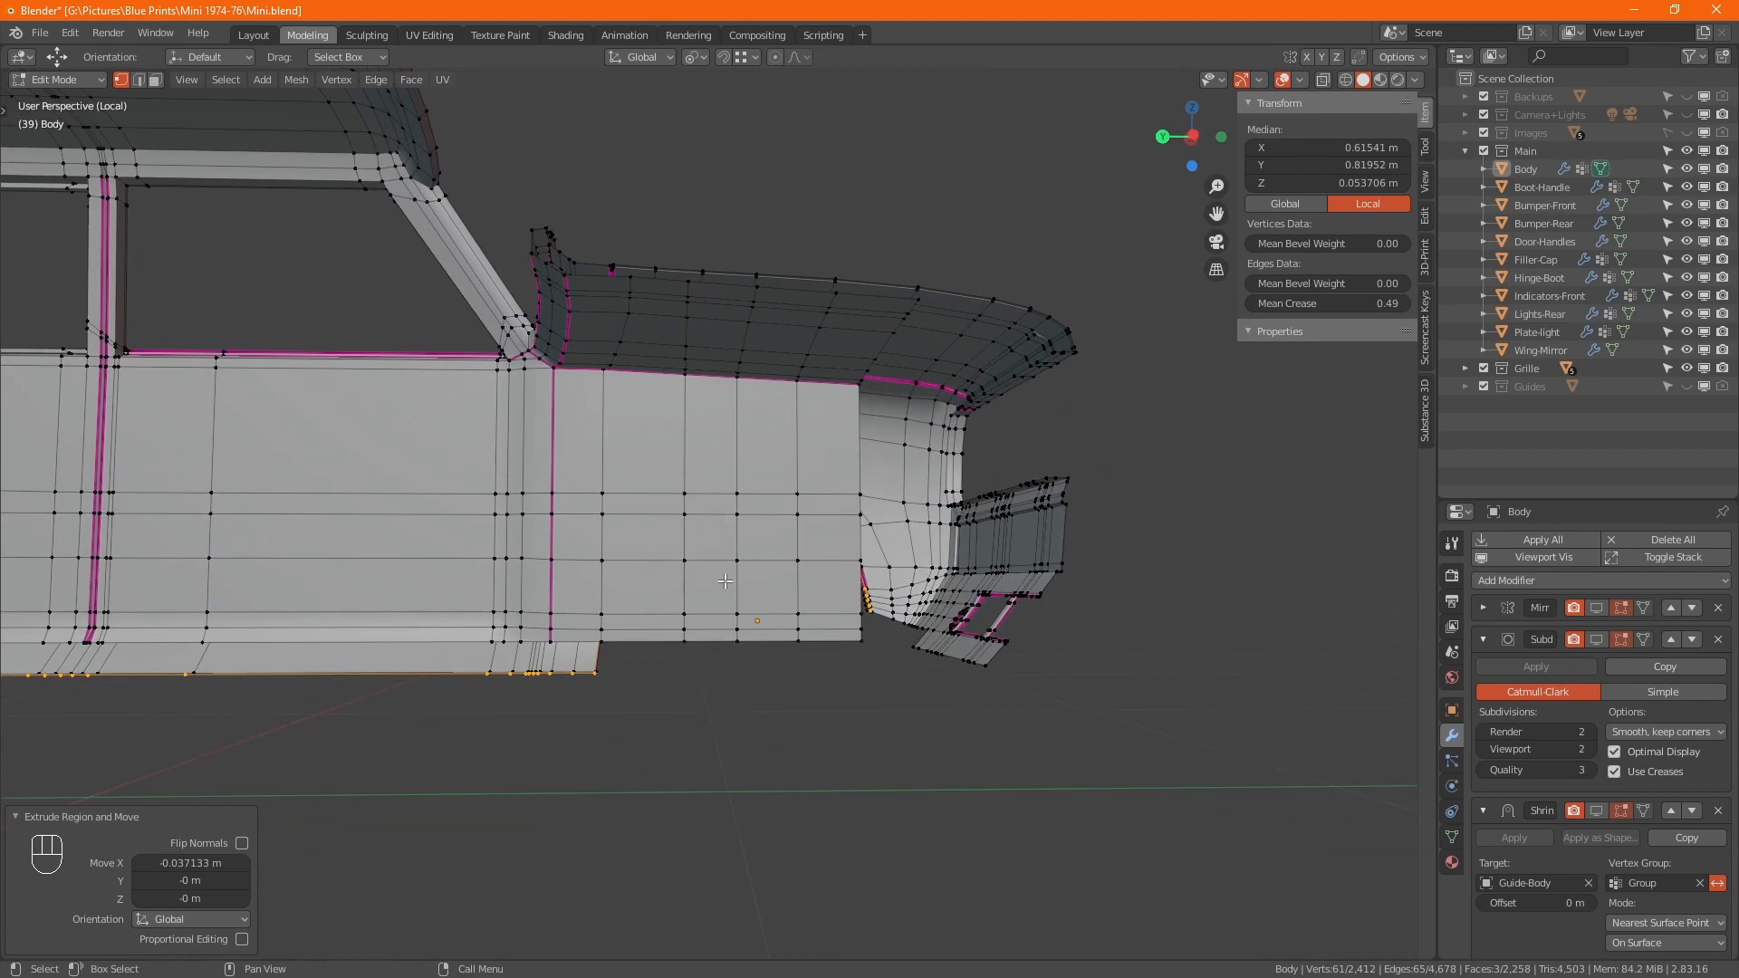
pyautogui.press('ctrl+KP_3')
pyautogui.hotkey('alt', 'z')
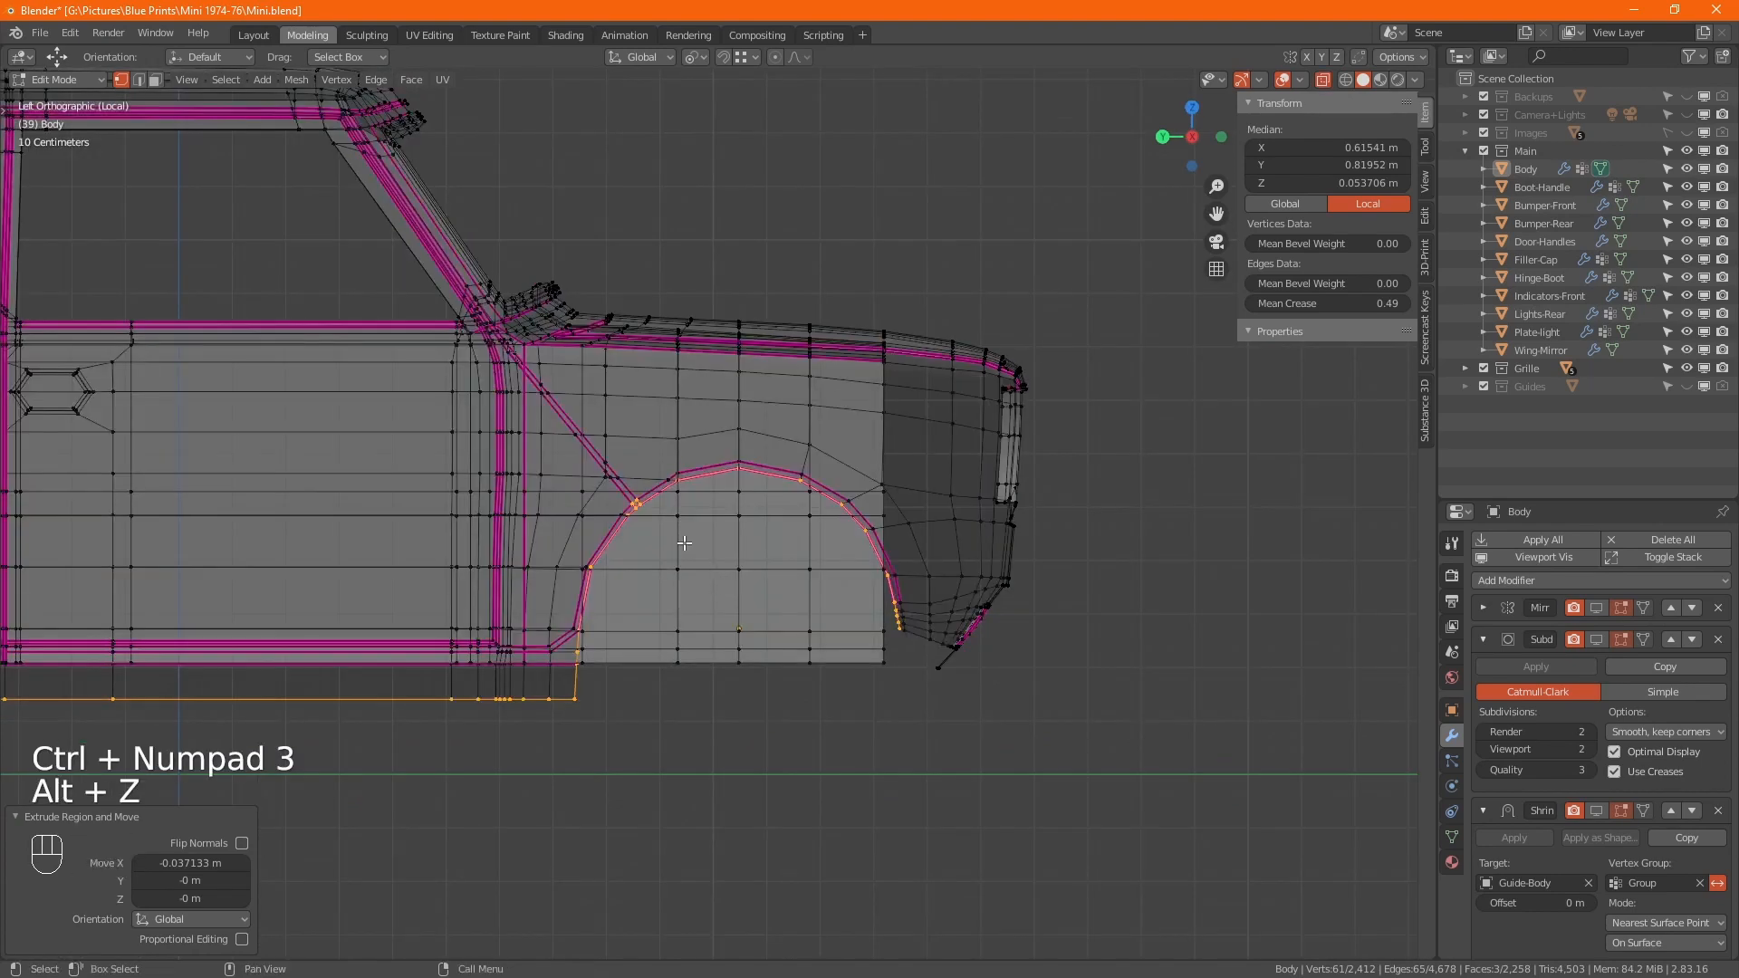
pyautogui.scroll(5, 683, 542)
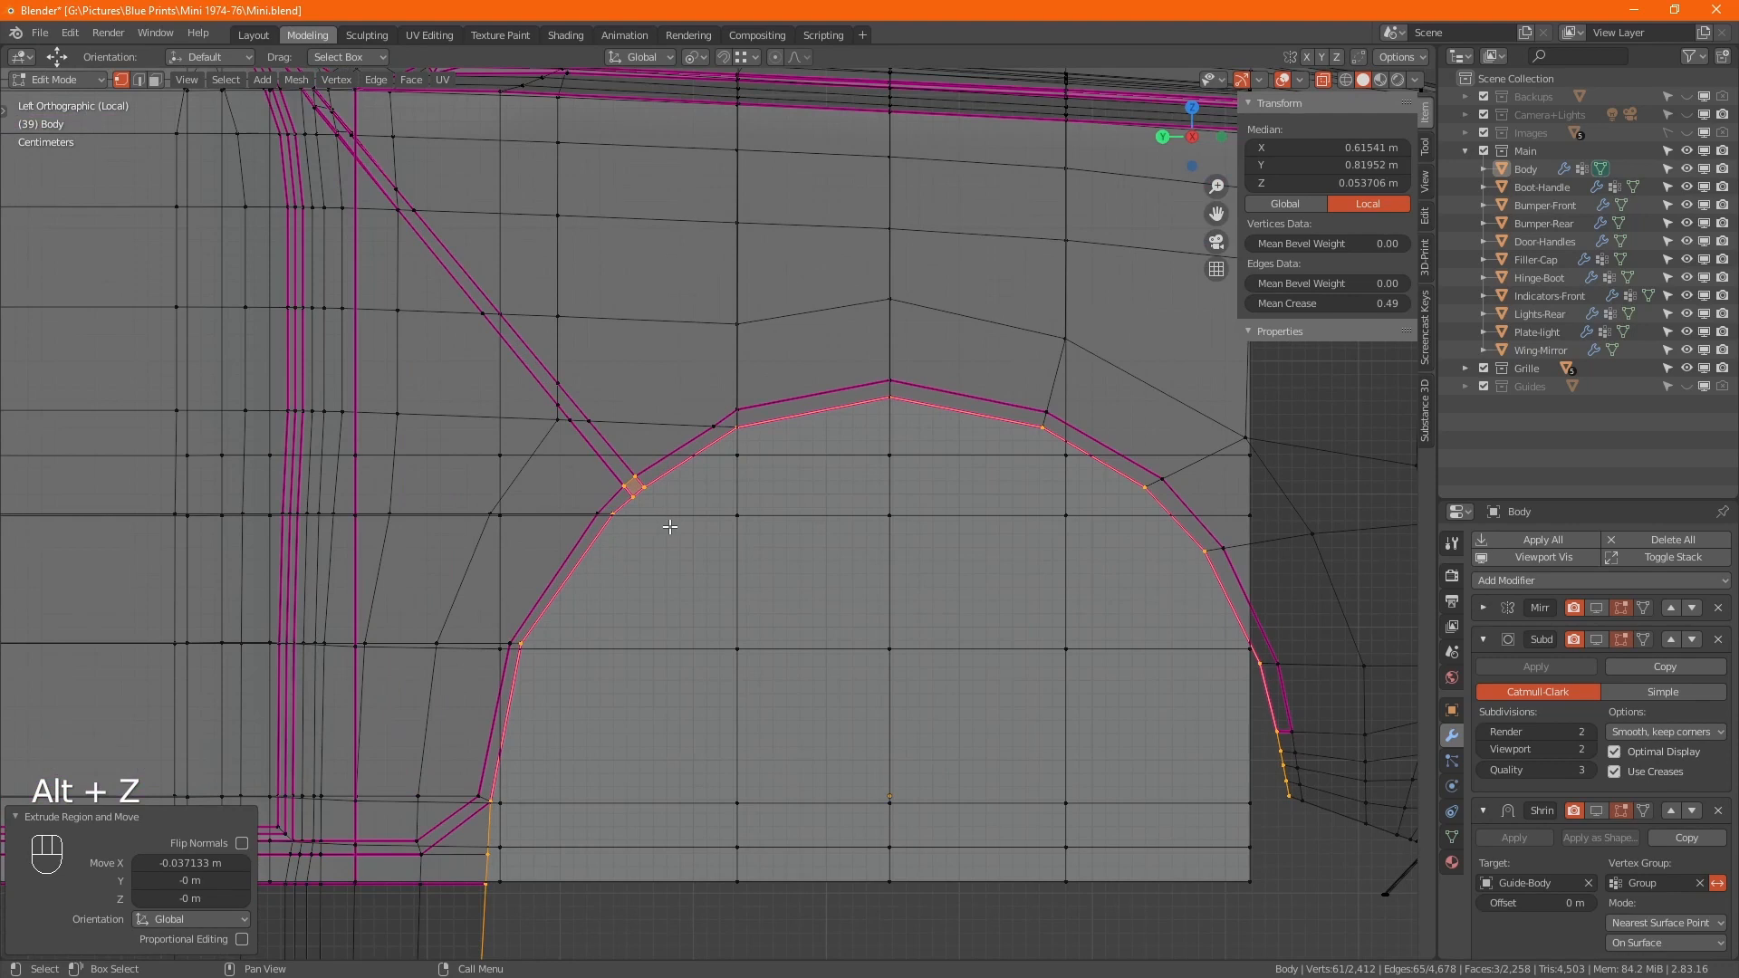
pyautogui.click(740, 463)
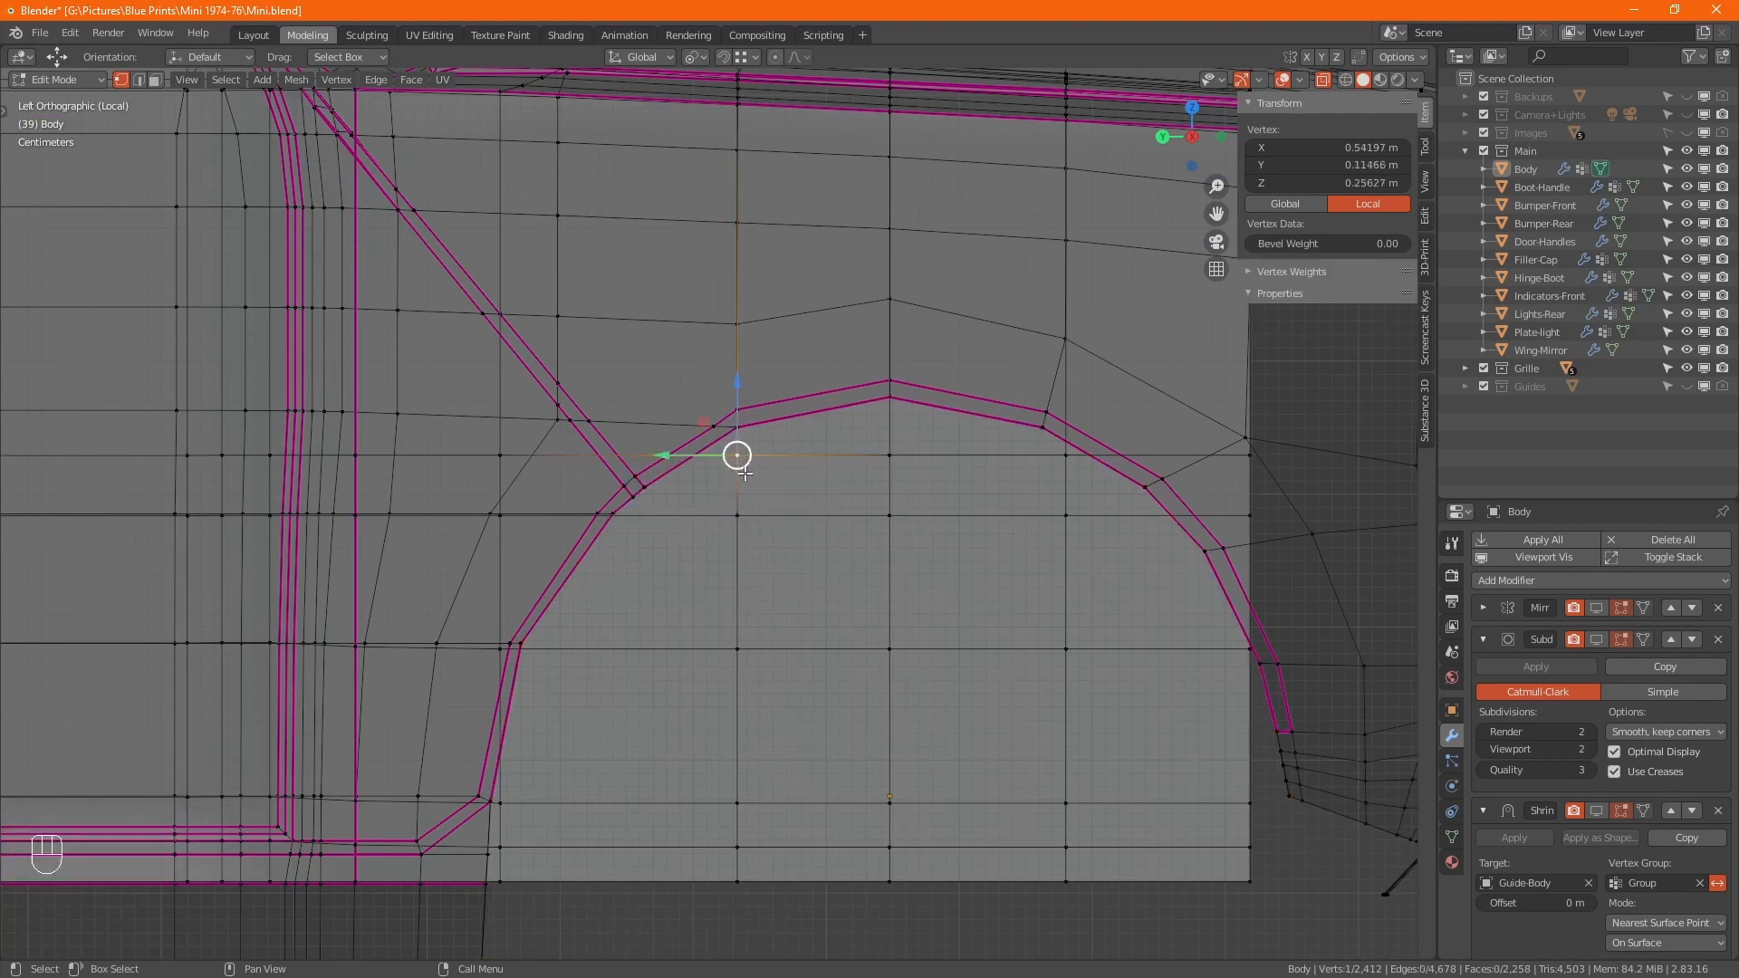
pyautogui.press('g')
pyautogui.press('z')
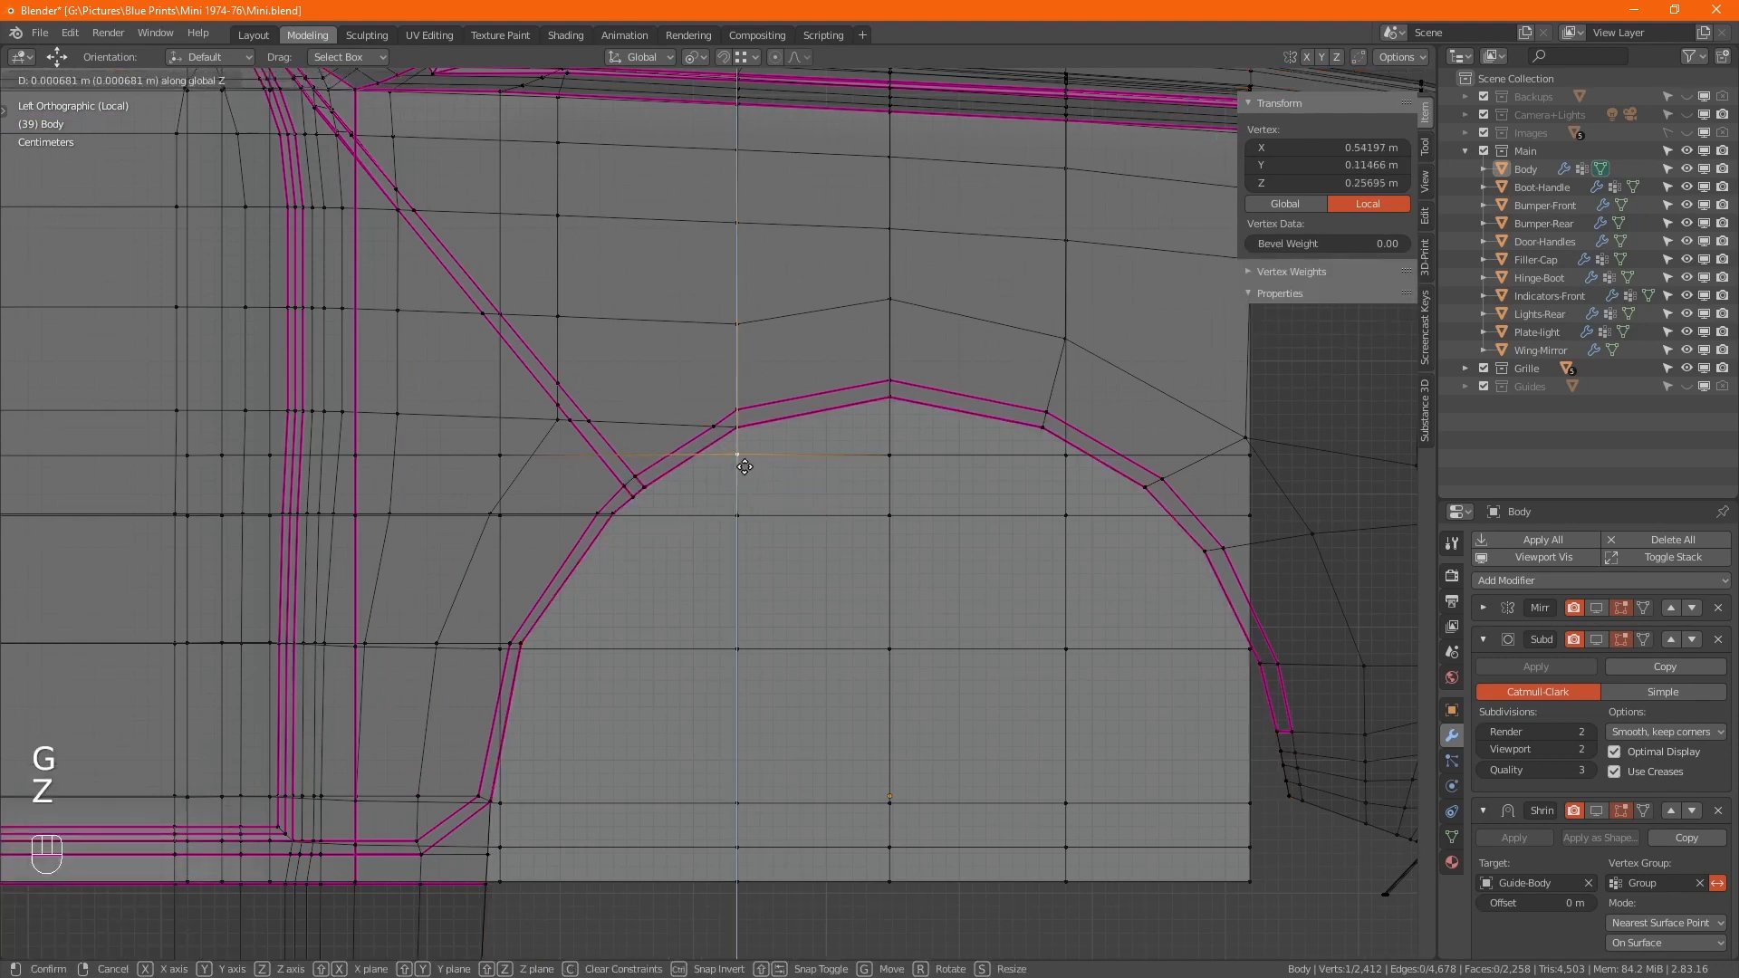
pyautogui.click(739, 414)
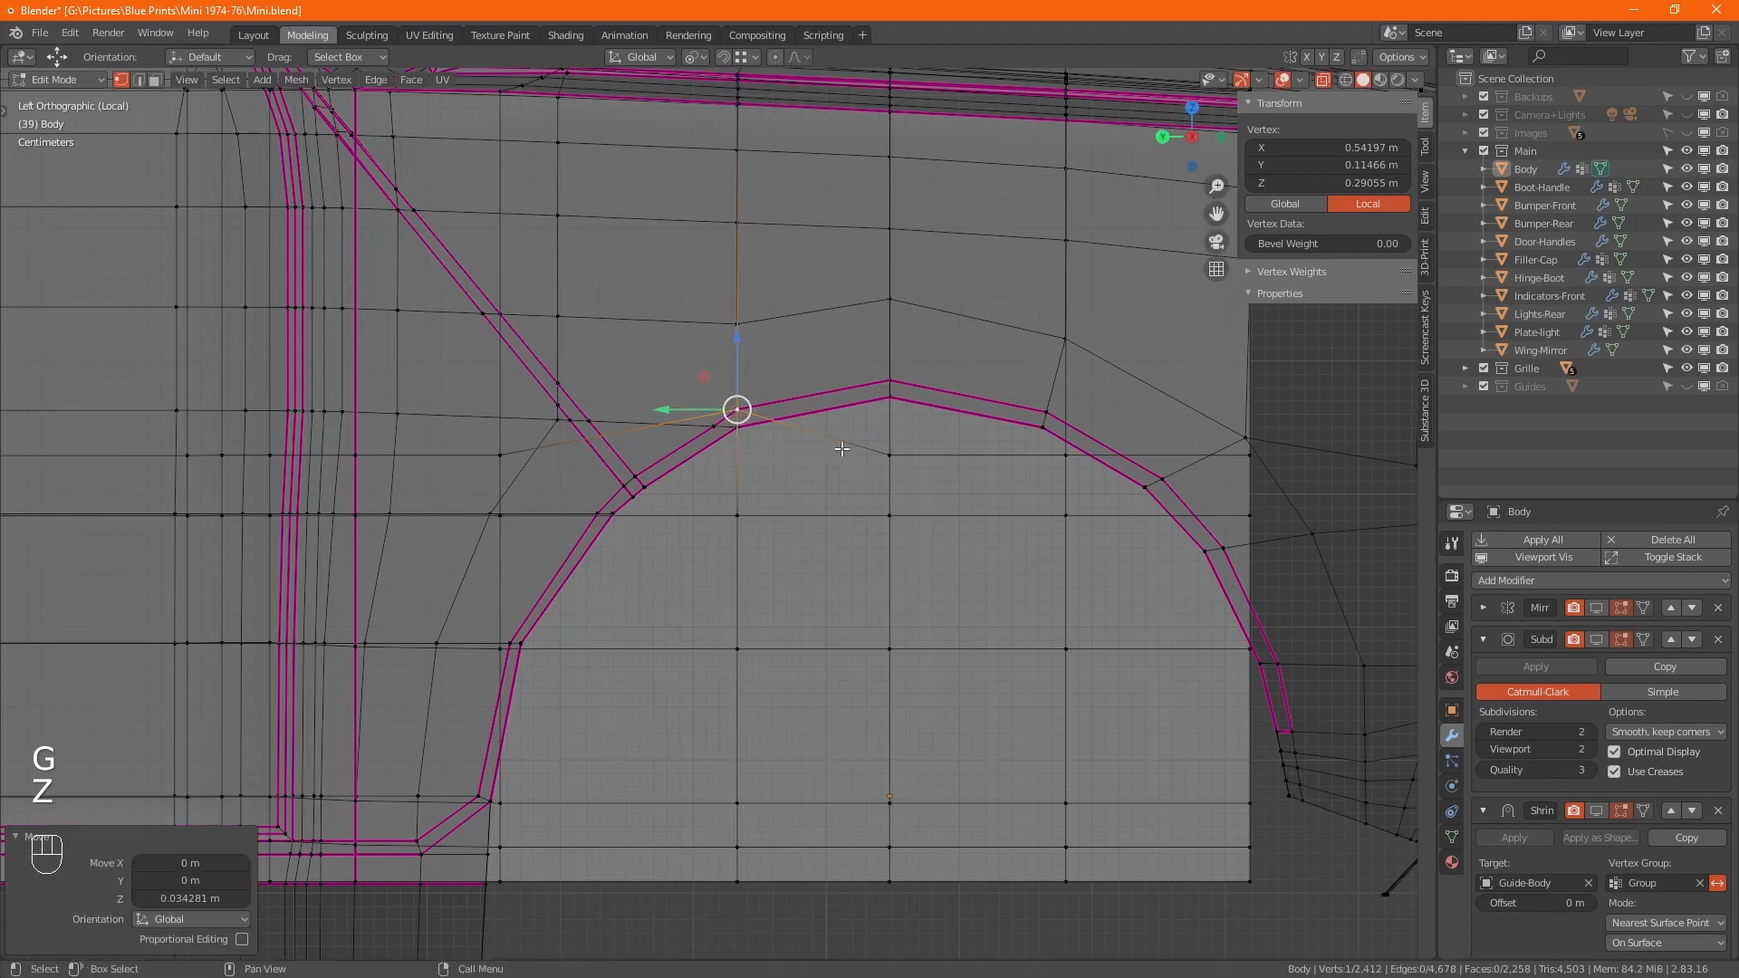
# - Raise the inner panel vertex below the arch crown about 0.057 m along Z onto the crown of the outer crease line
pyautogui.click(889, 454)
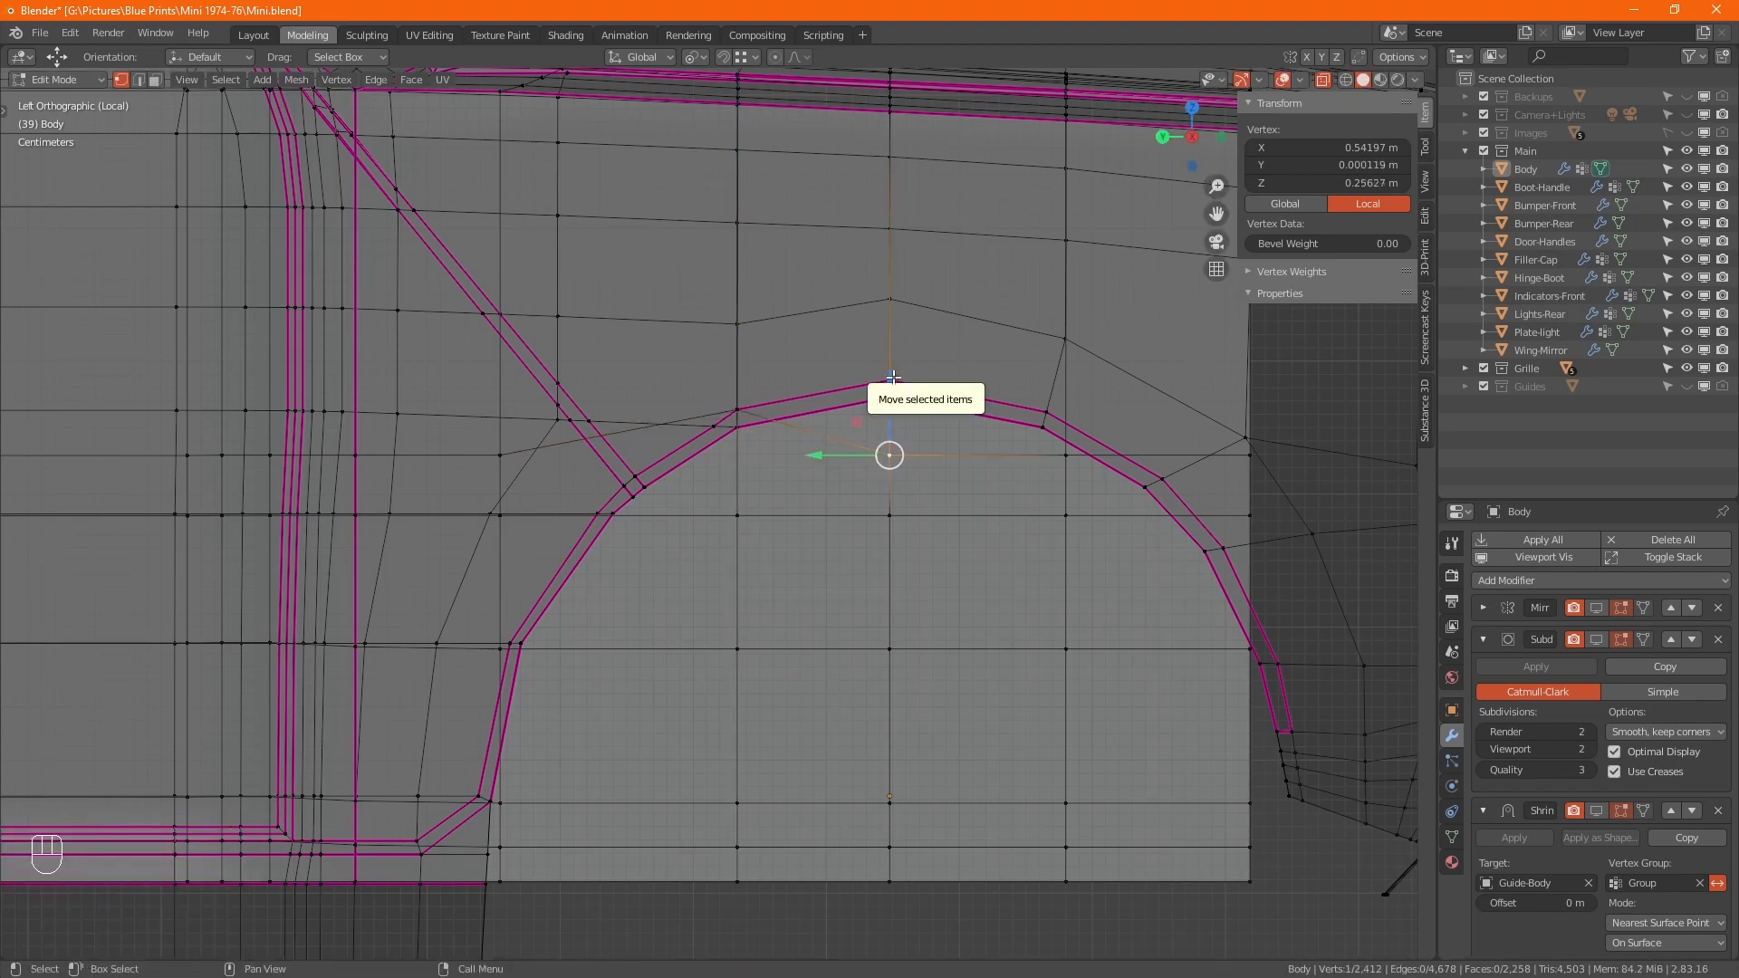
pyautogui.press('g')
pyautogui.press('z')
pyautogui.click(1021, 409)
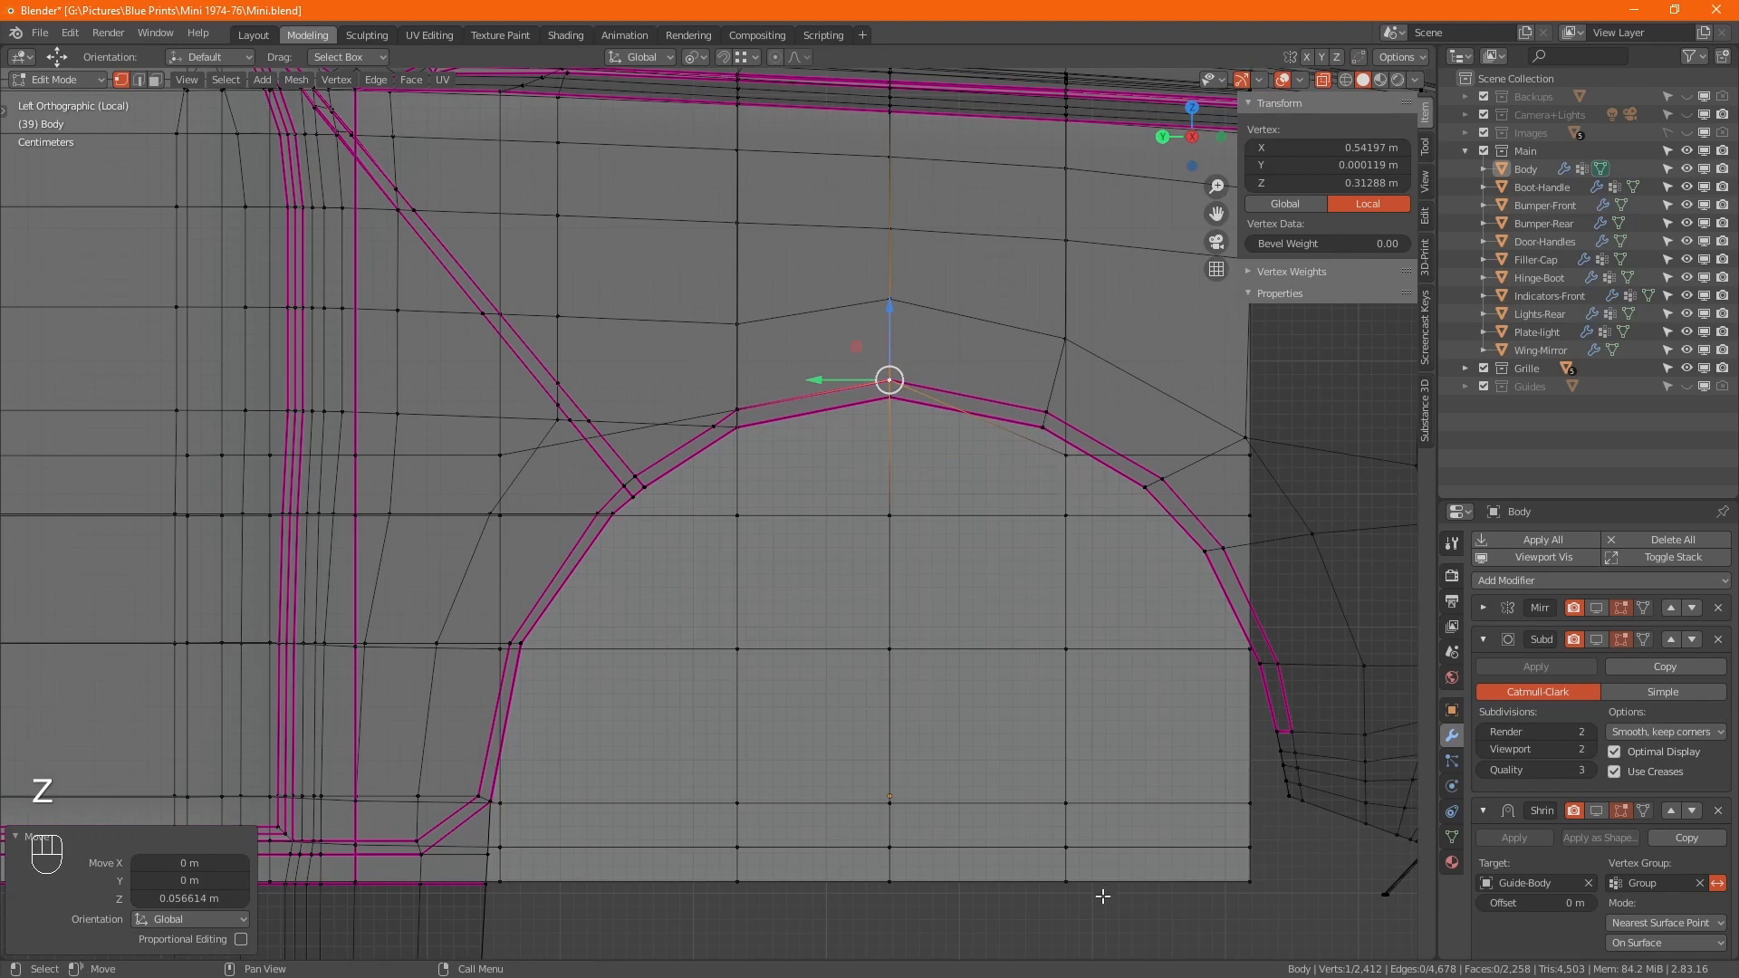
# - Move the inner panel vertex just ahead of the arch crown onto the arch's outer crease line, keeping its X position locked
pyautogui.moveTo(1102, 896); pyautogui.dragTo(1021, 441)
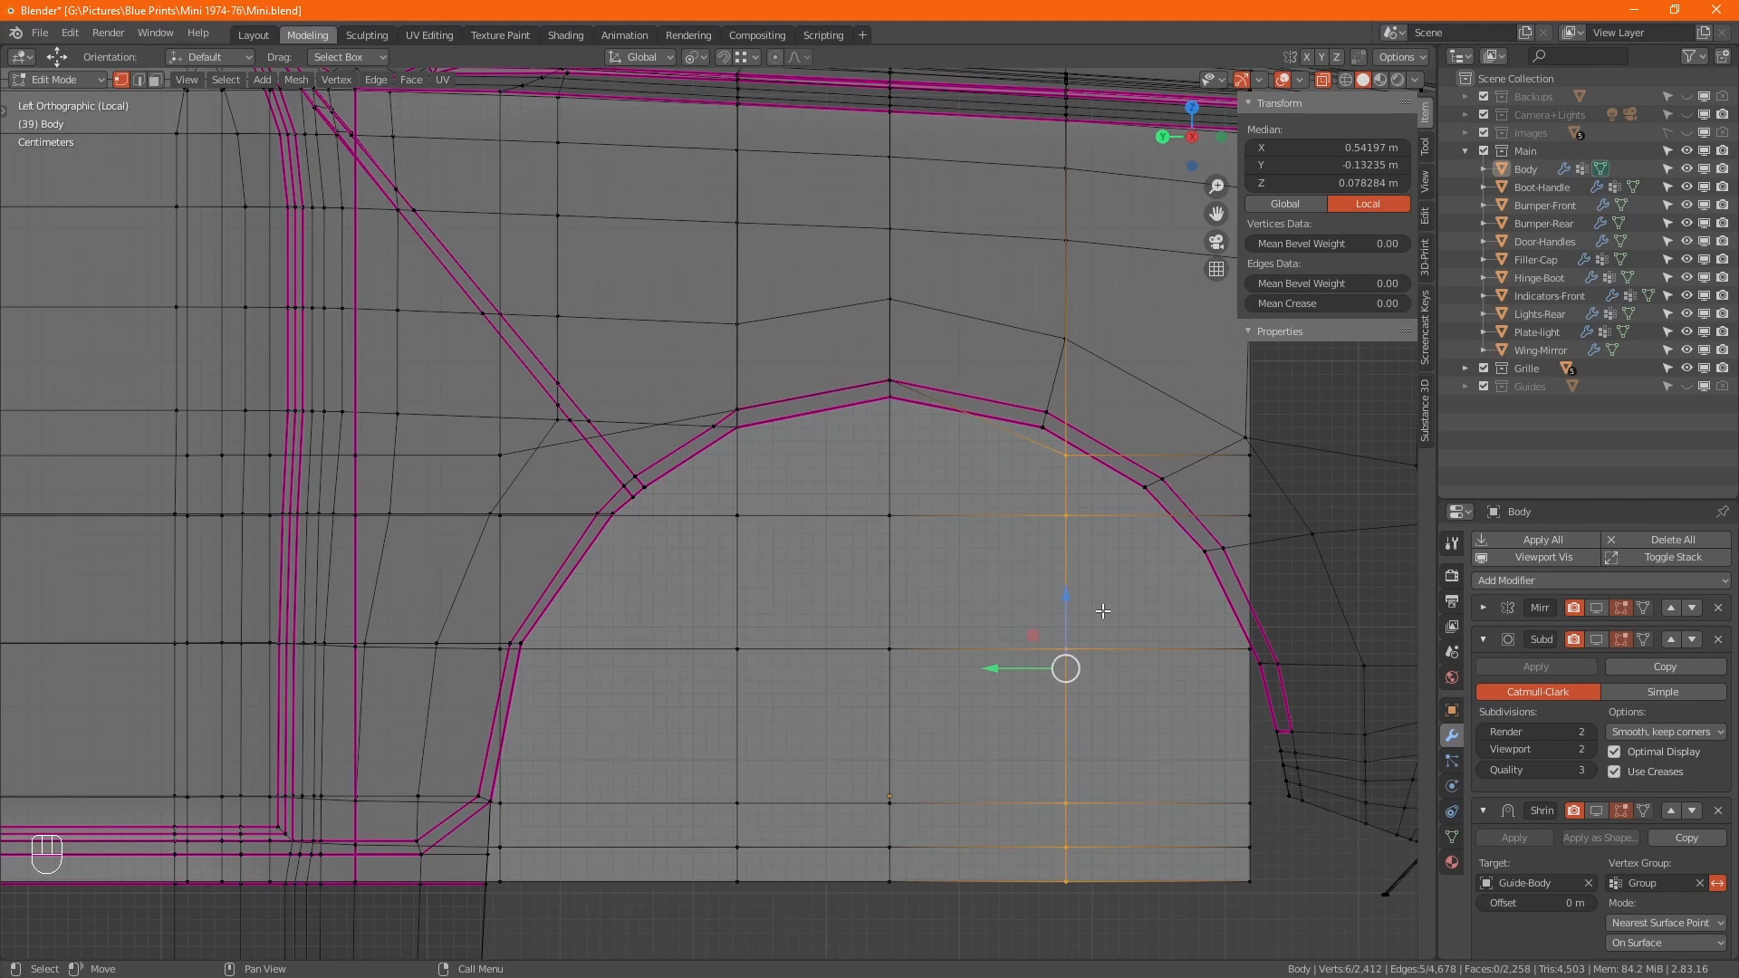
pyautogui.rightClick(1102, 610)
pyautogui.click(1072, 458)
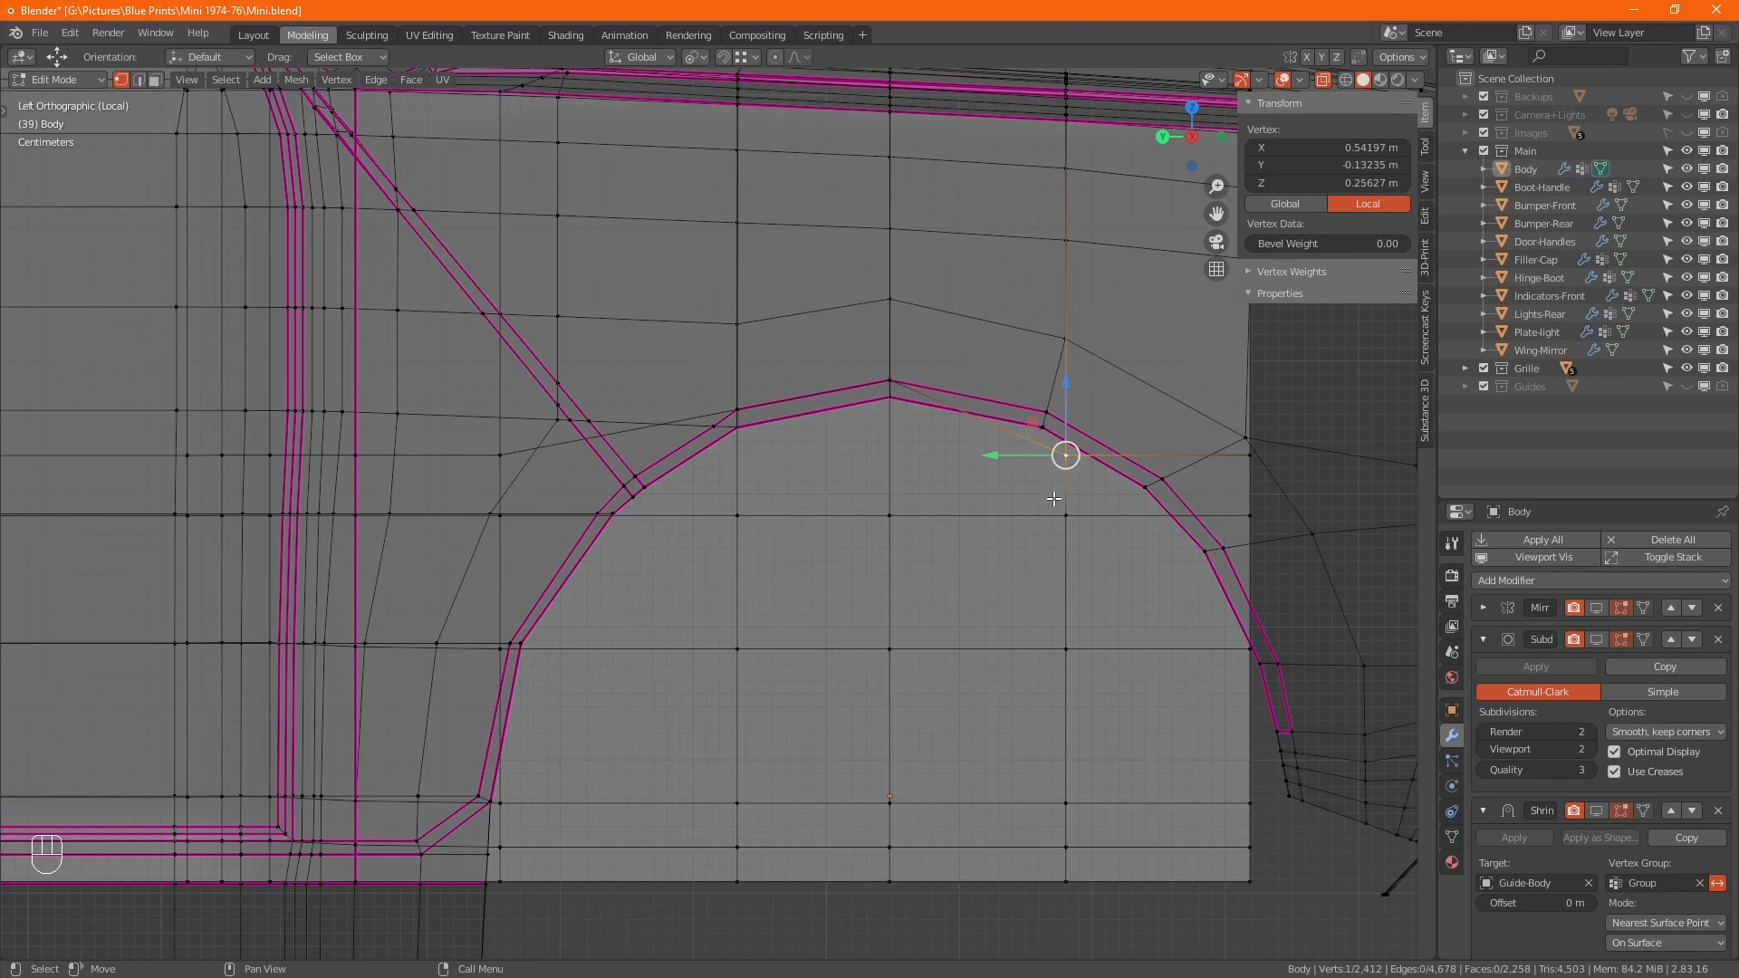
pyautogui.press('g')
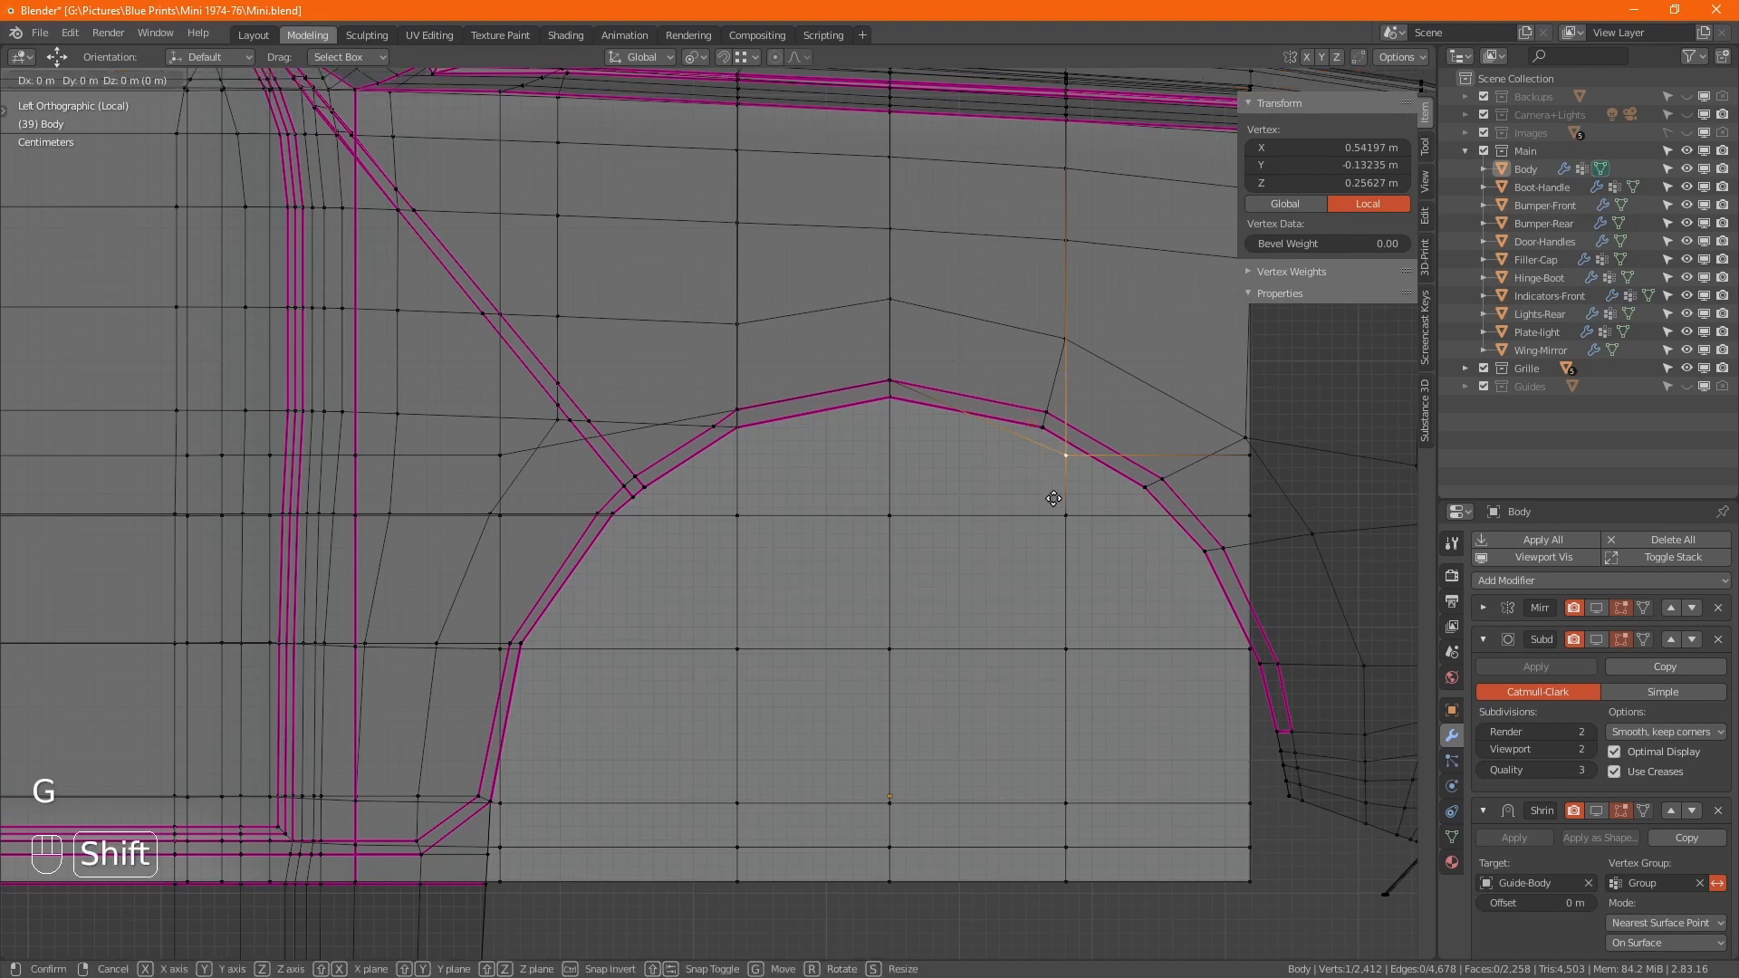
pyautogui.hotkey('shift', 'x')
pyautogui.click(1052, 425)
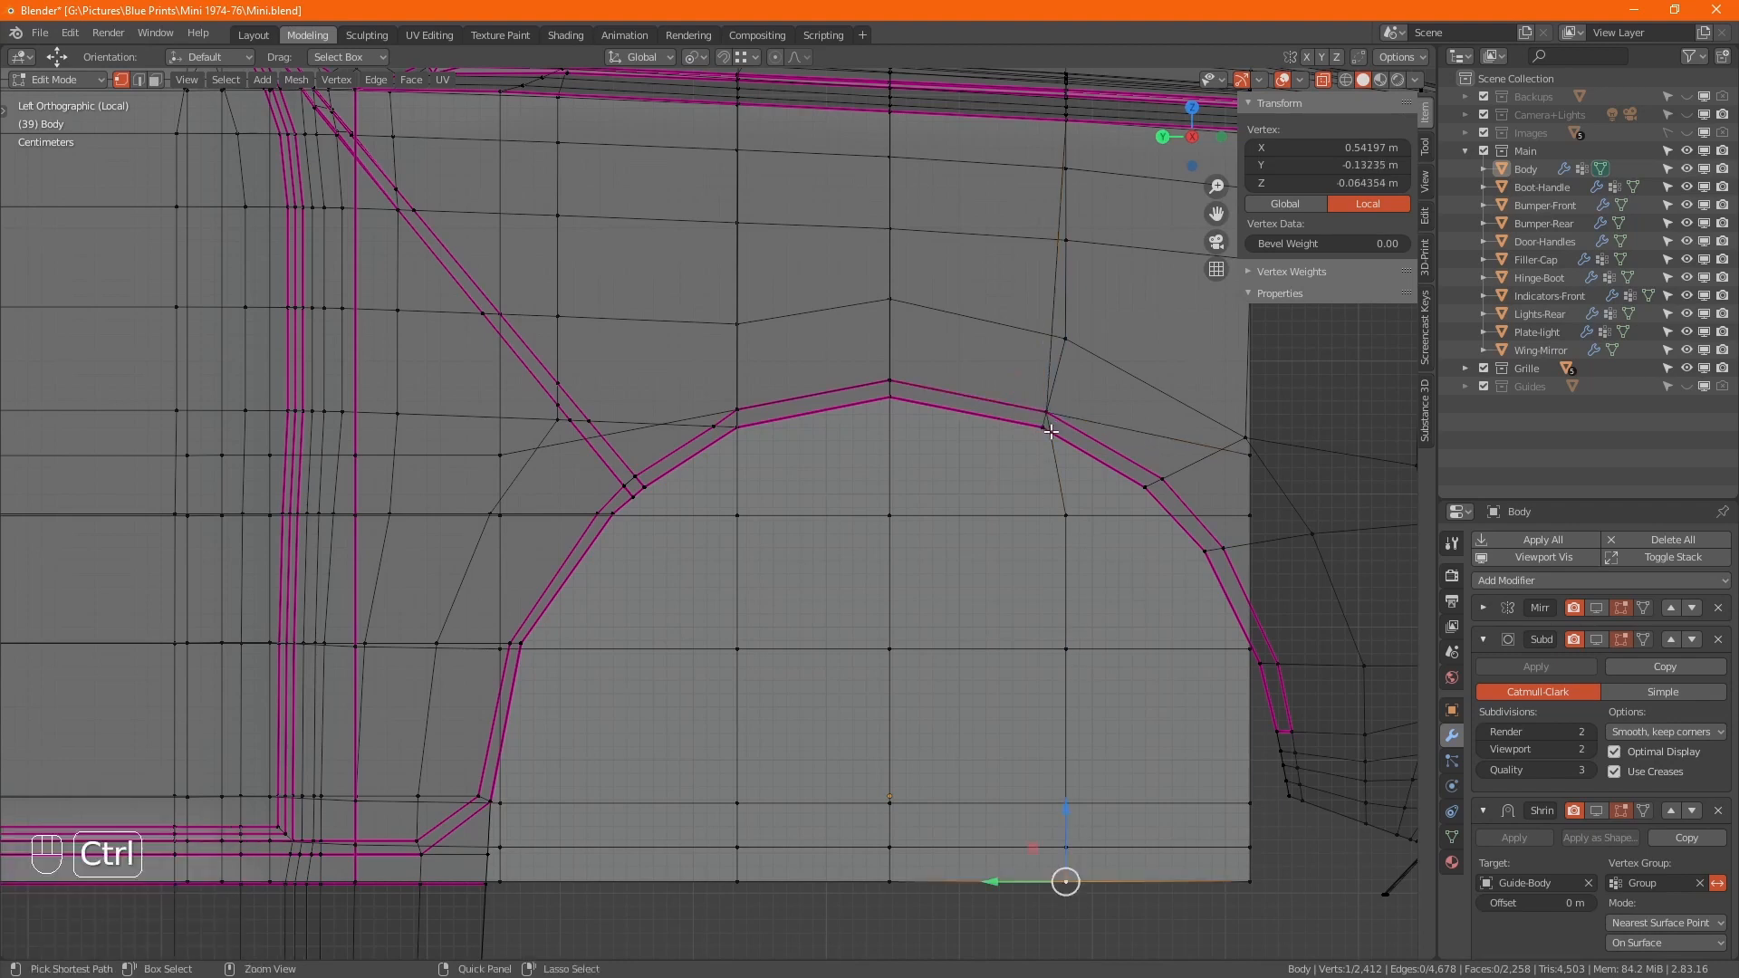
# - Select the panel's vertical edge column from the bottom up to the moved vertex ahead of the crown and flatten it to 0 along Y
pyautogui.keyDown('ctrl'); pyautogui.click(1045, 414); pyautogui.keyUp('ctrl')
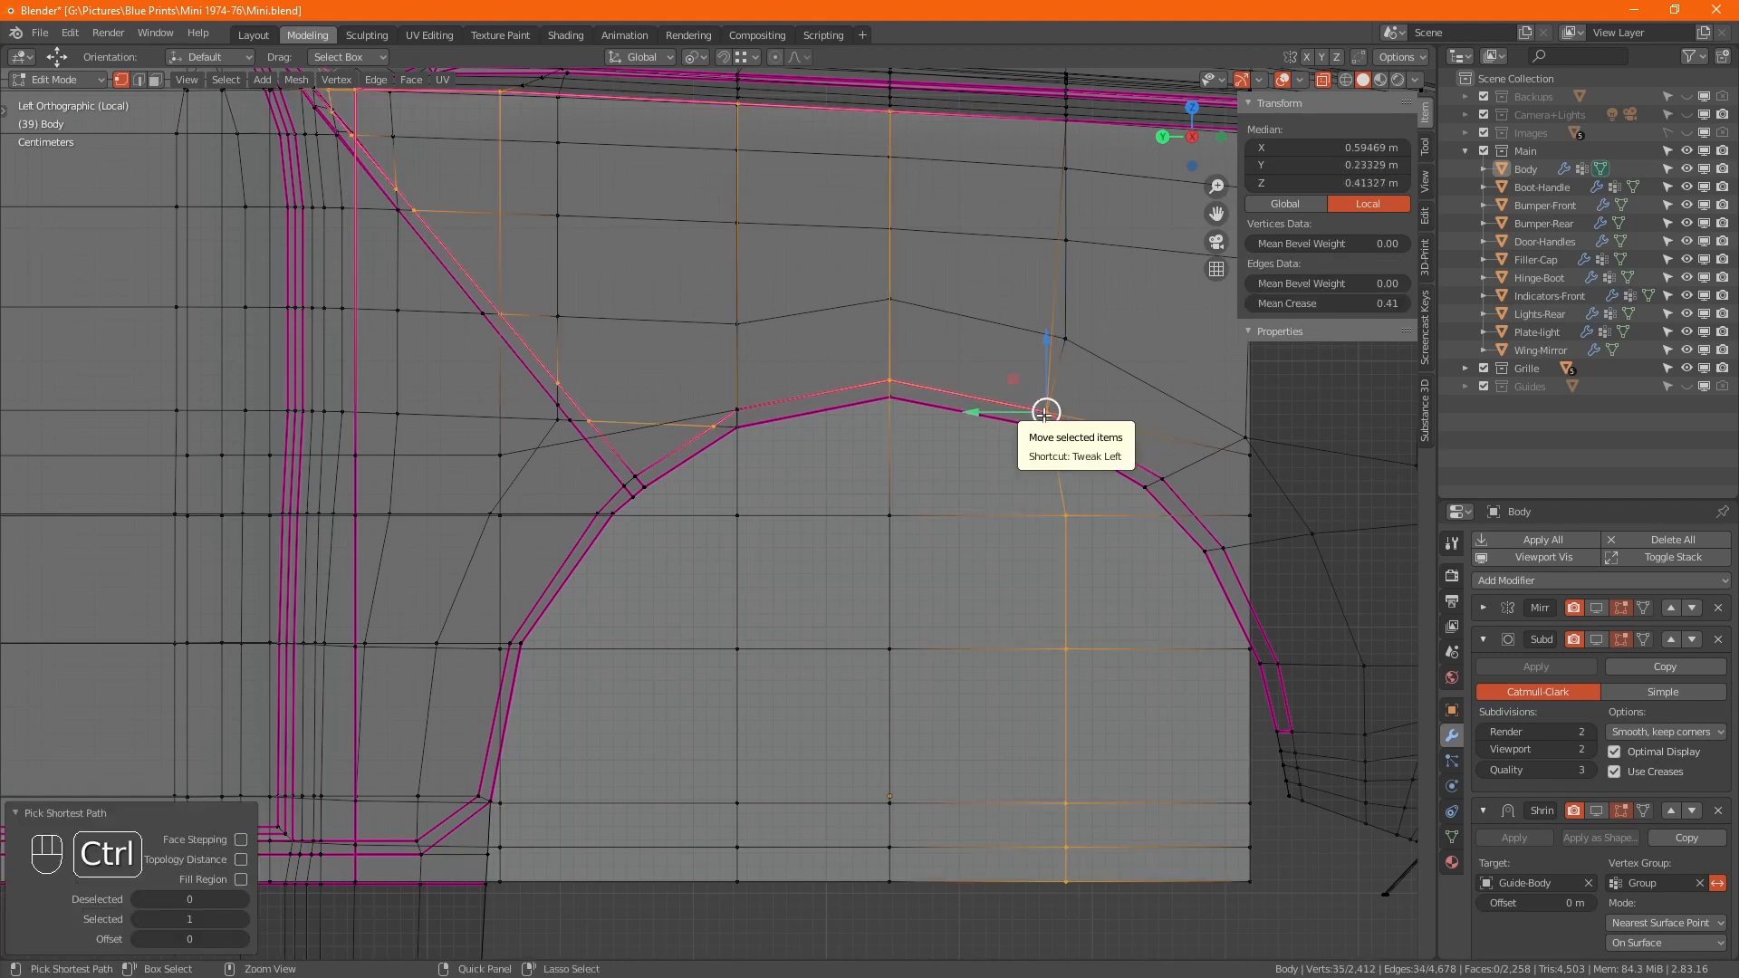
pyautogui.click(1066, 880)
pyautogui.keyDown('alt'); pyautogui.moveTo(1068, 883); pyautogui.dragTo(1041, 616); pyautogui.keyUp('alt')
pyautogui.keyDown('ctrl'); pyautogui.click(974, 568); pyautogui.keyUp('ctrl')
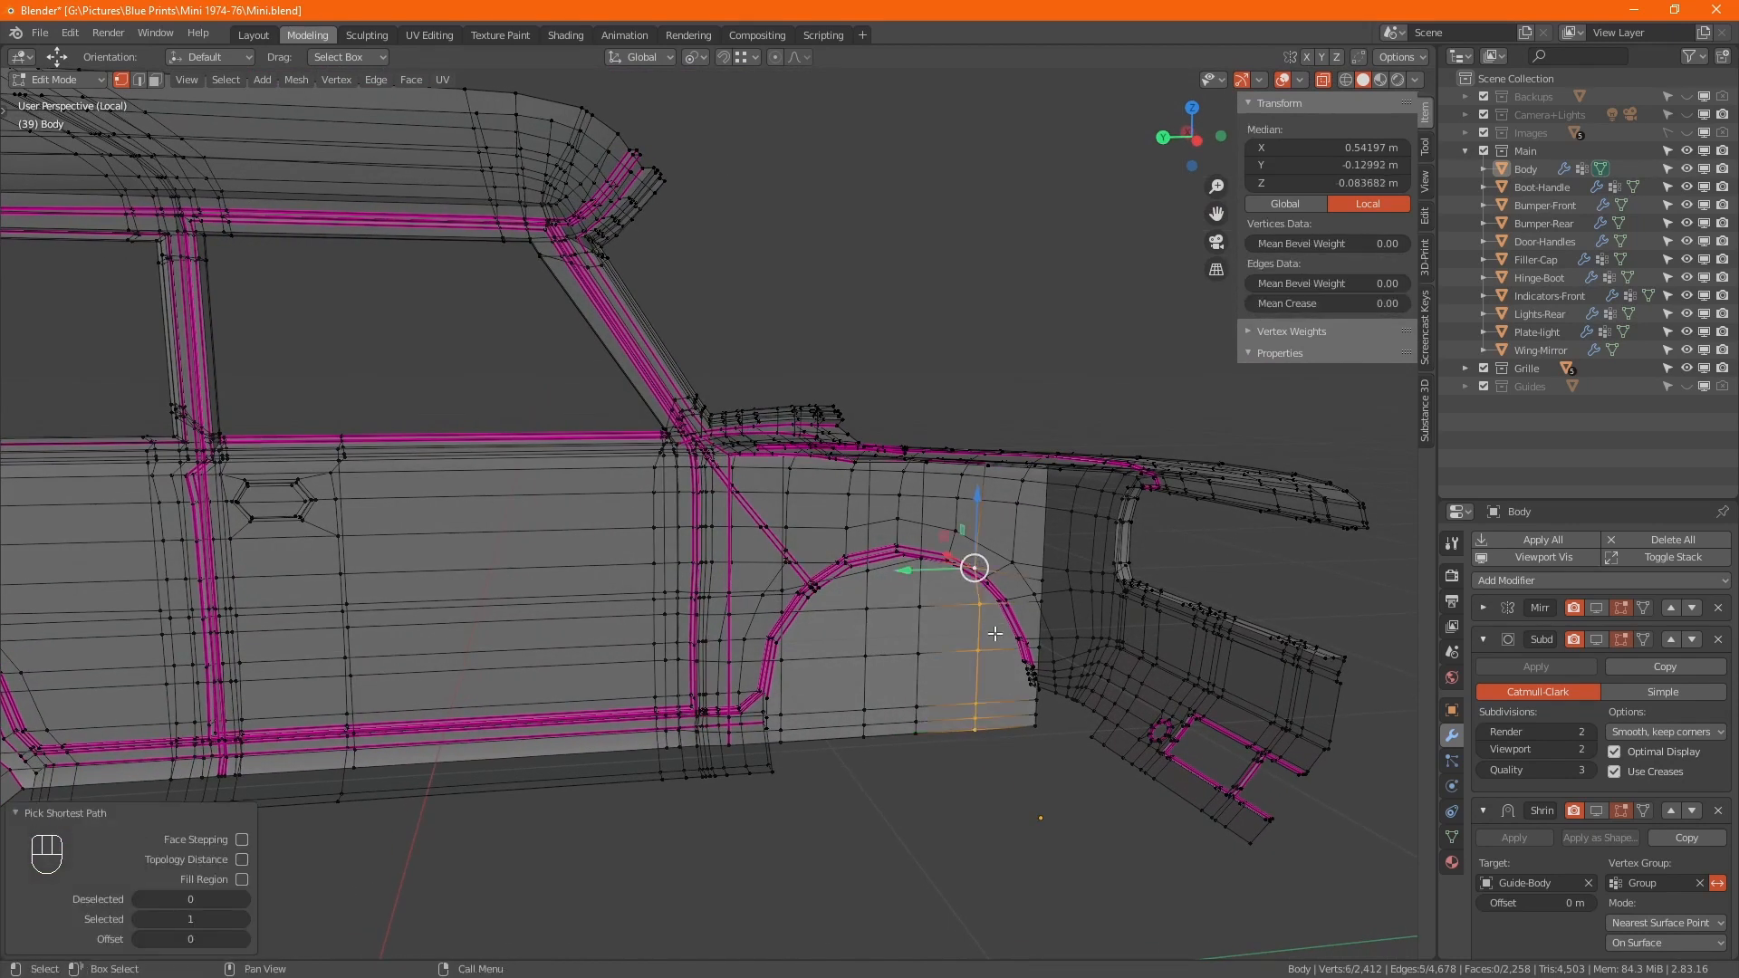
pyautogui.press('s')
pyautogui.press('y')
pyautogui.press('KP_0')
pyautogui.press('KP_Enter')
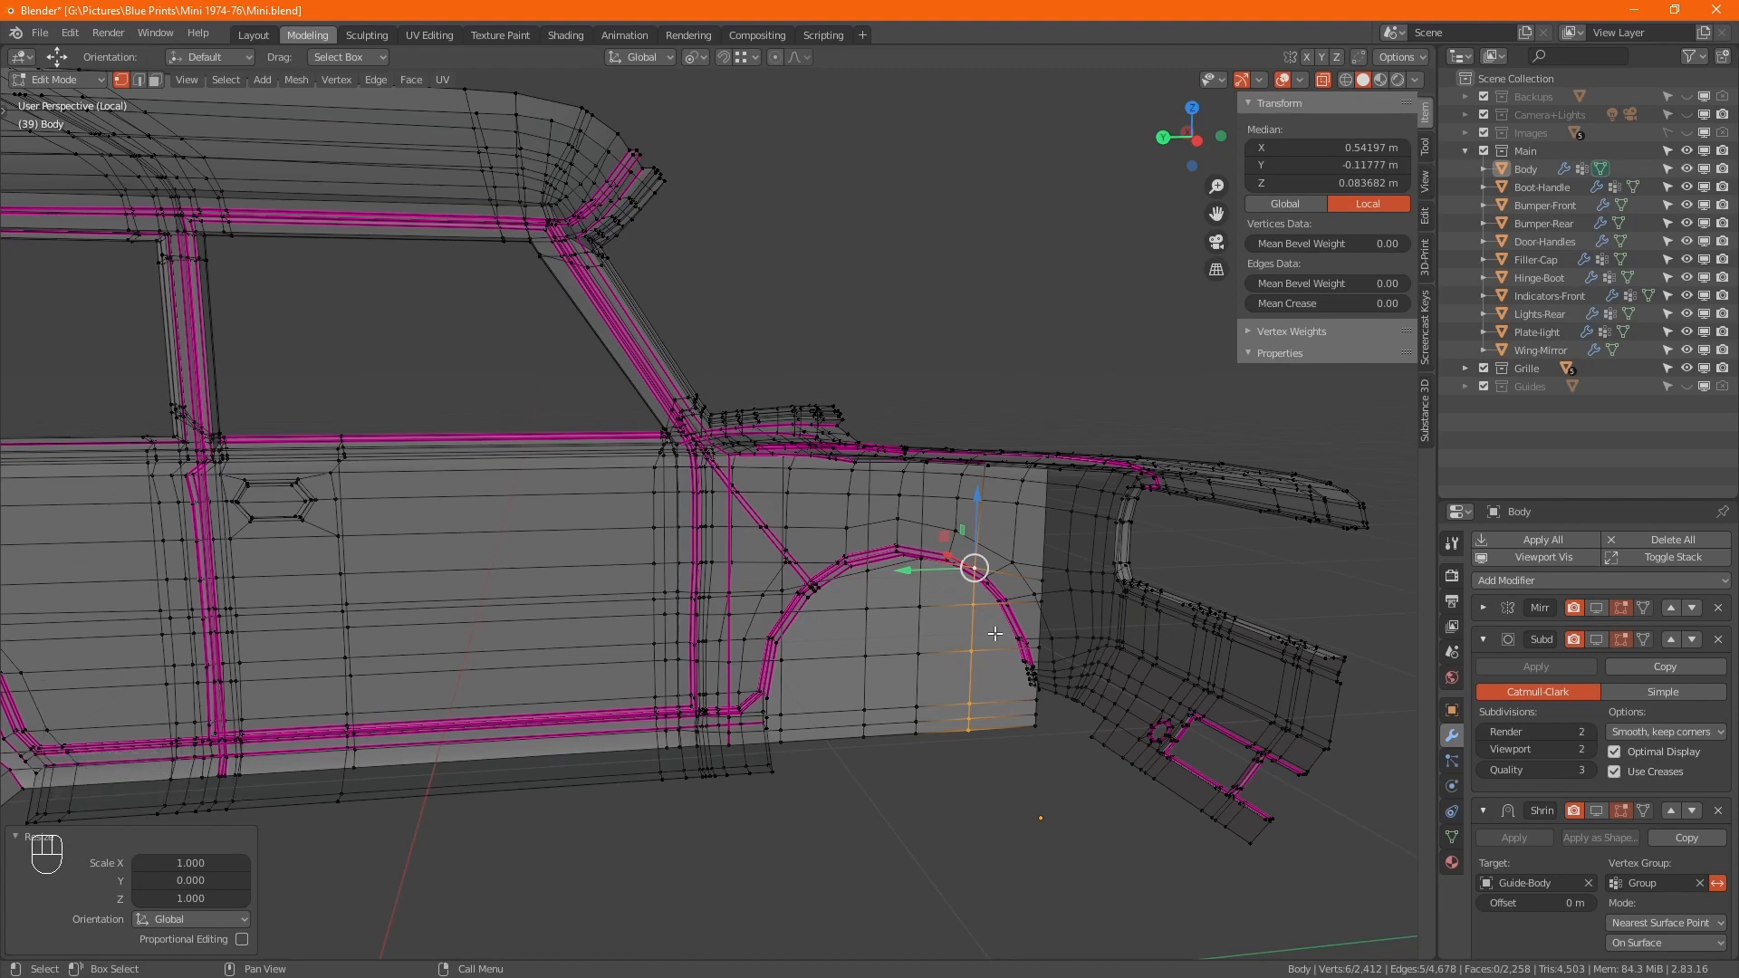
# - Snap the panel's front-edge vertex onto the next arch crease vertex, about 0.066 m along Y and -0.018 m along Z with X locked
pyautogui.press('KP_Decimal')
pyautogui.press('ctrl+KP_3')
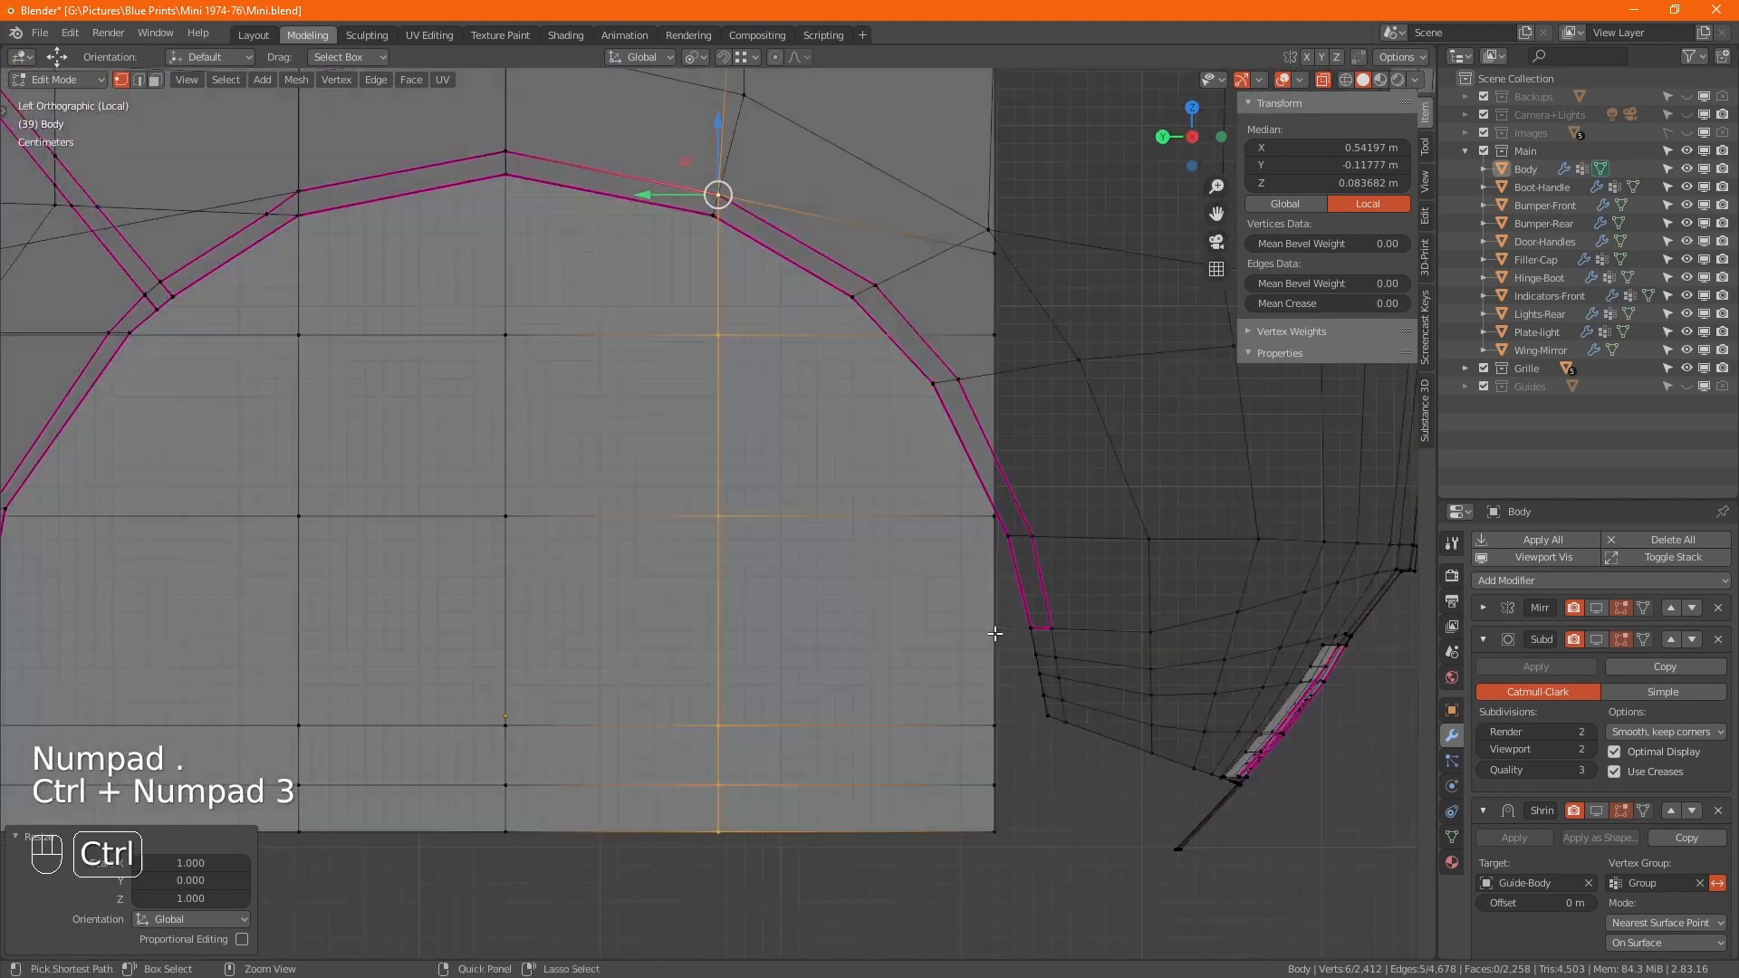
pyautogui.hotkey('alt', 'z')
pyautogui.hotkey('alt', 'z')
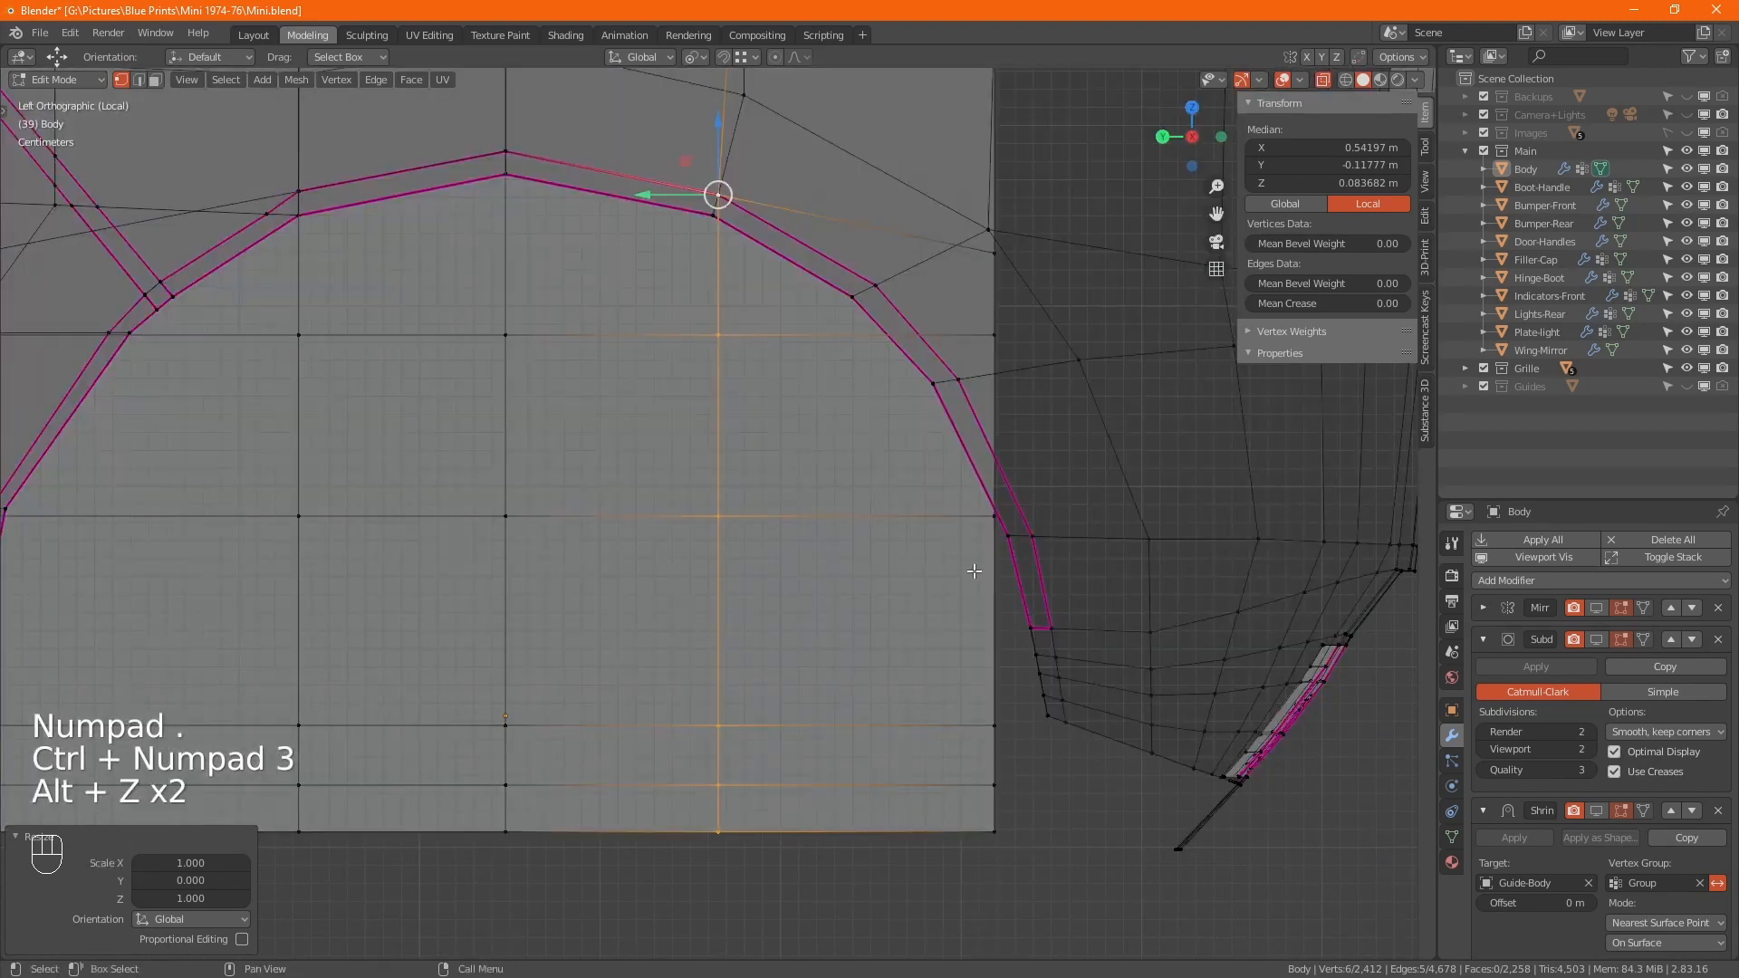
pyautogui.keyDown('shift'); pyautogui.moveTo(975, 569); pyautogui.dragTo(880, 563, button='middle'); pyautogui.keyUp('shift')
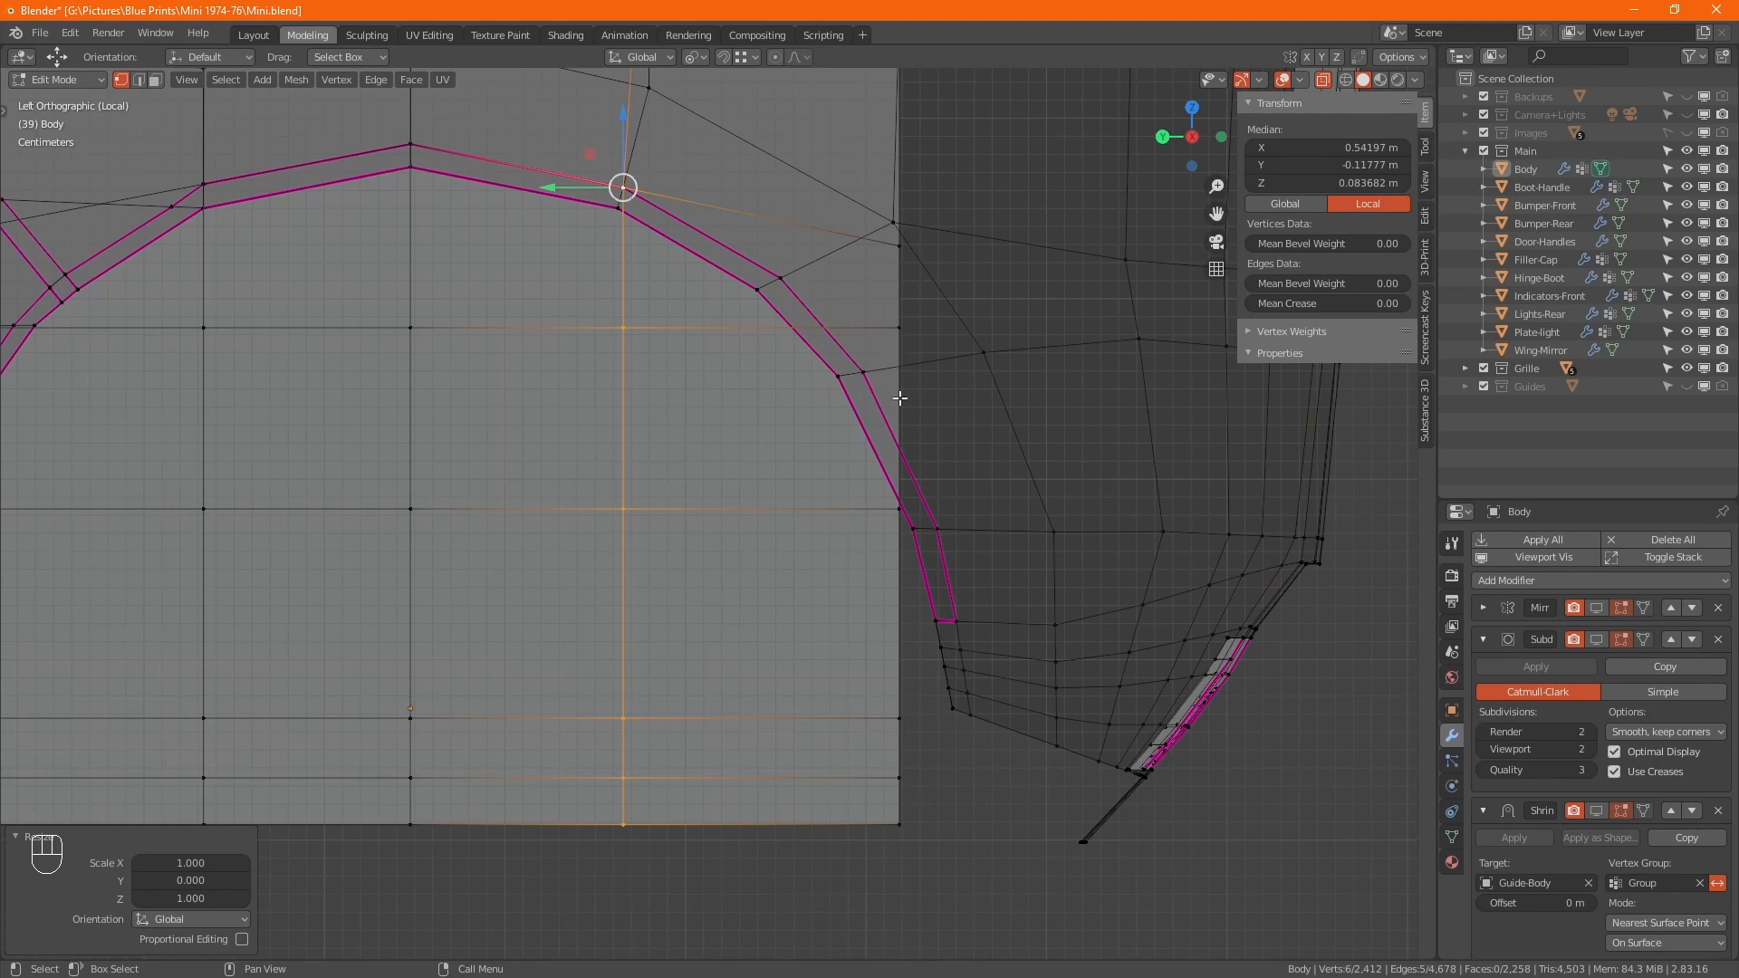
pyautogui.click(898, 258)
pyautogui.scroll(-1, 899, 297)
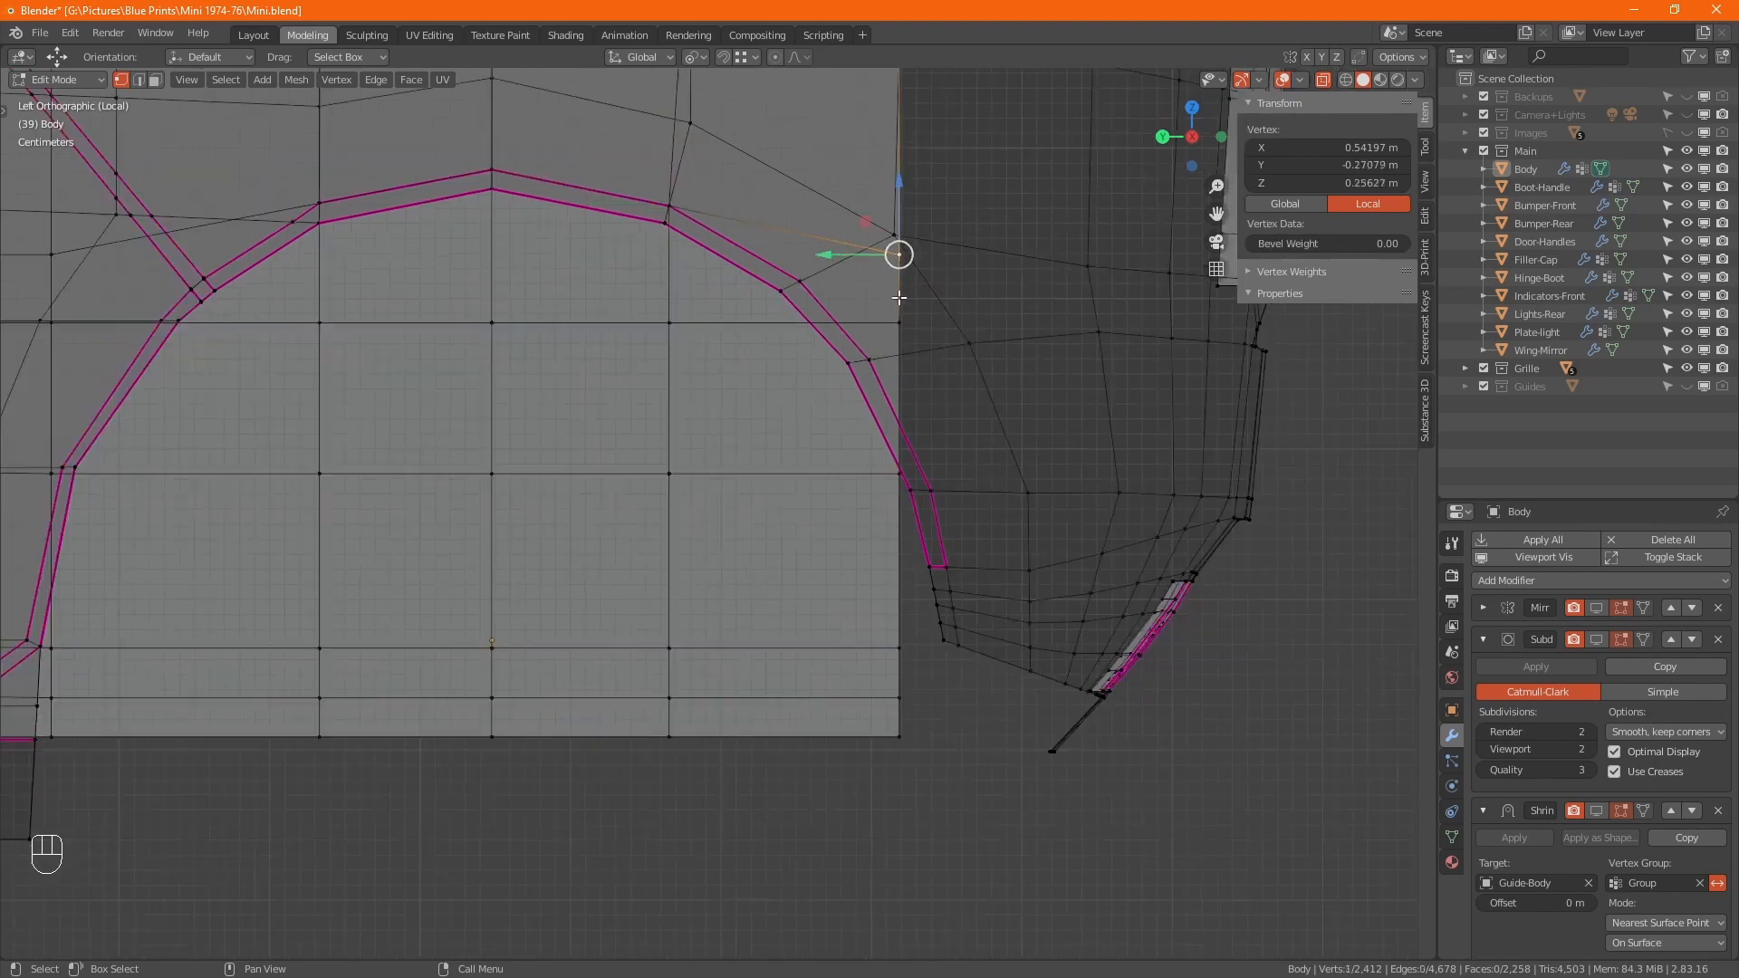
pyautogui.scroll(-2, 898, 297)
pyautogui.moveTo(900, 279); pyautogui.dragTo(837, 424, button='middle')
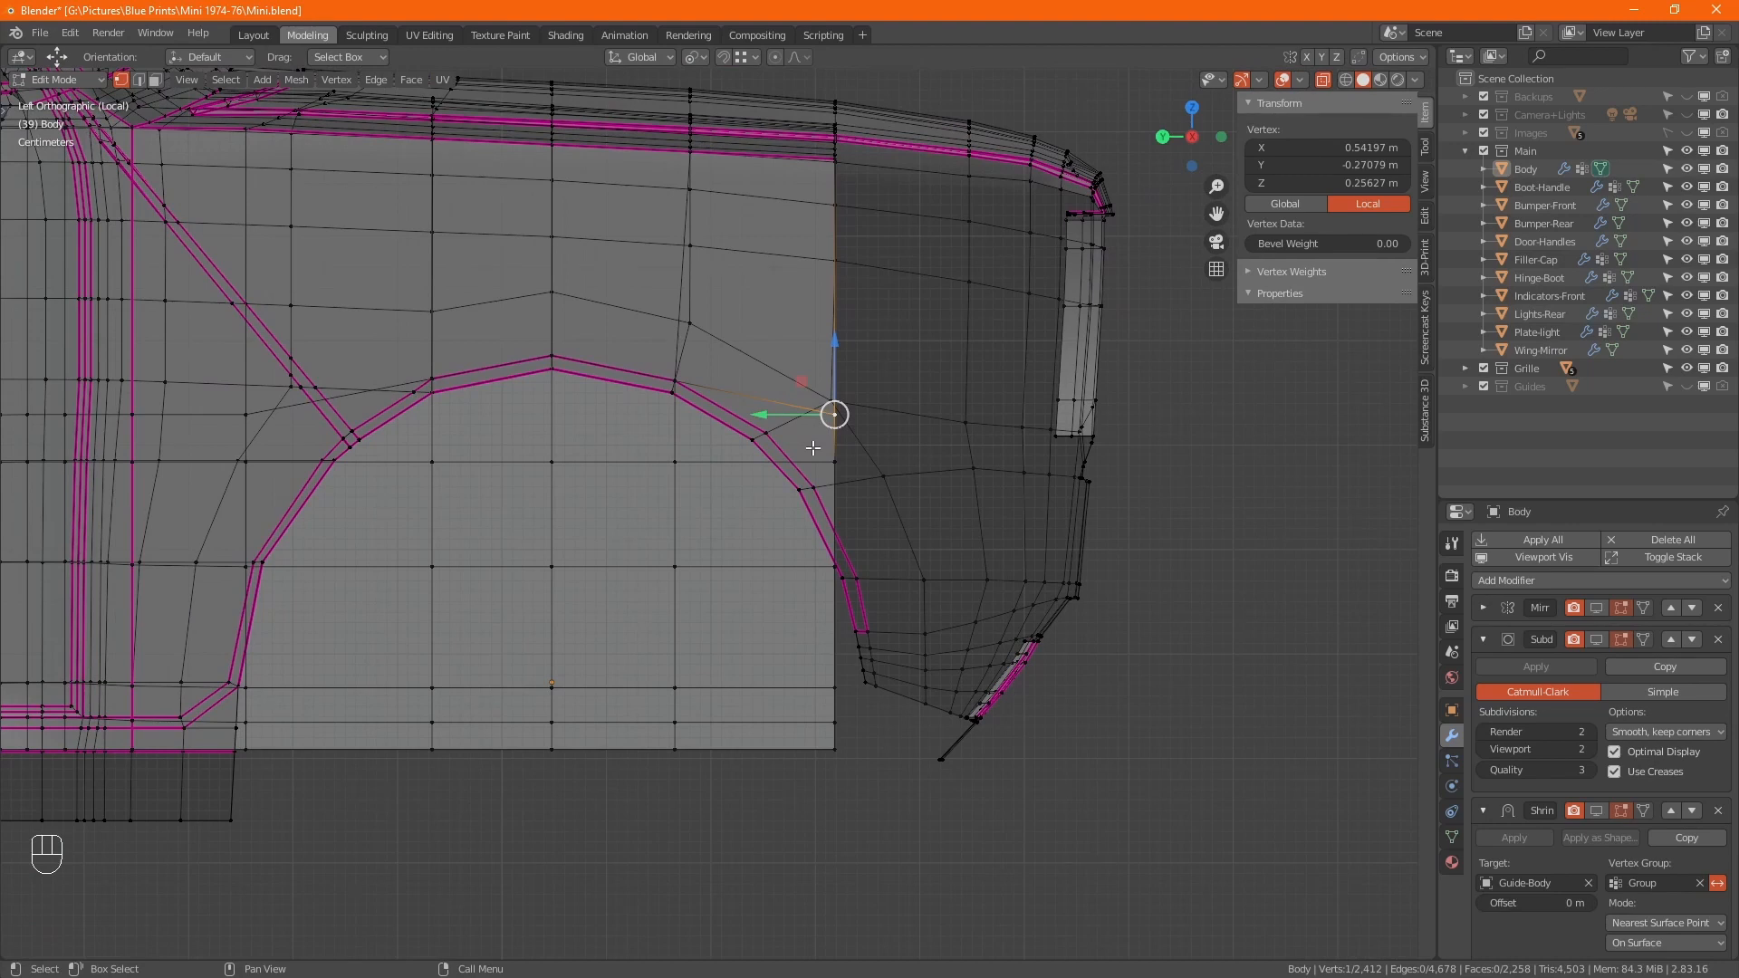
pyautogui.press('g')
pyautogui.hotkey('shift', 'x')
pyautogui.press('ctrl')
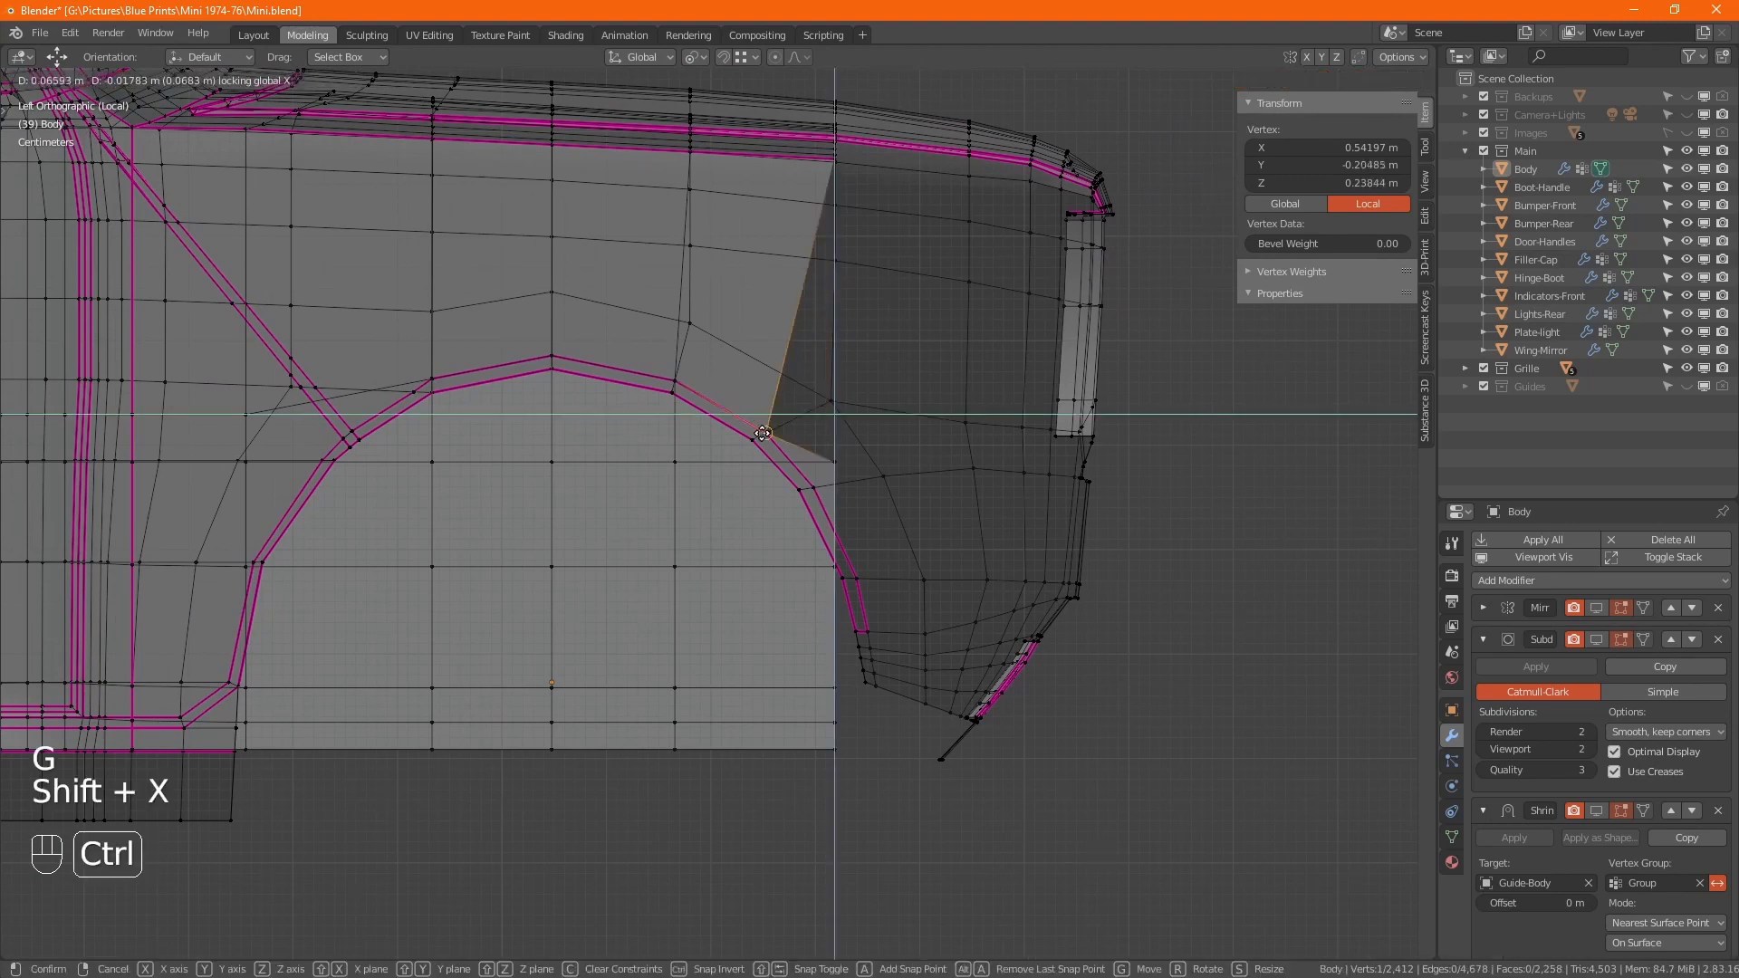
pyautogui.click(762, 433)
# - Select the panel's front-edge column from its bottom corner up to the vertex on the arch crease and scale it to 0 along Y
pyautogui.click(833, 746)
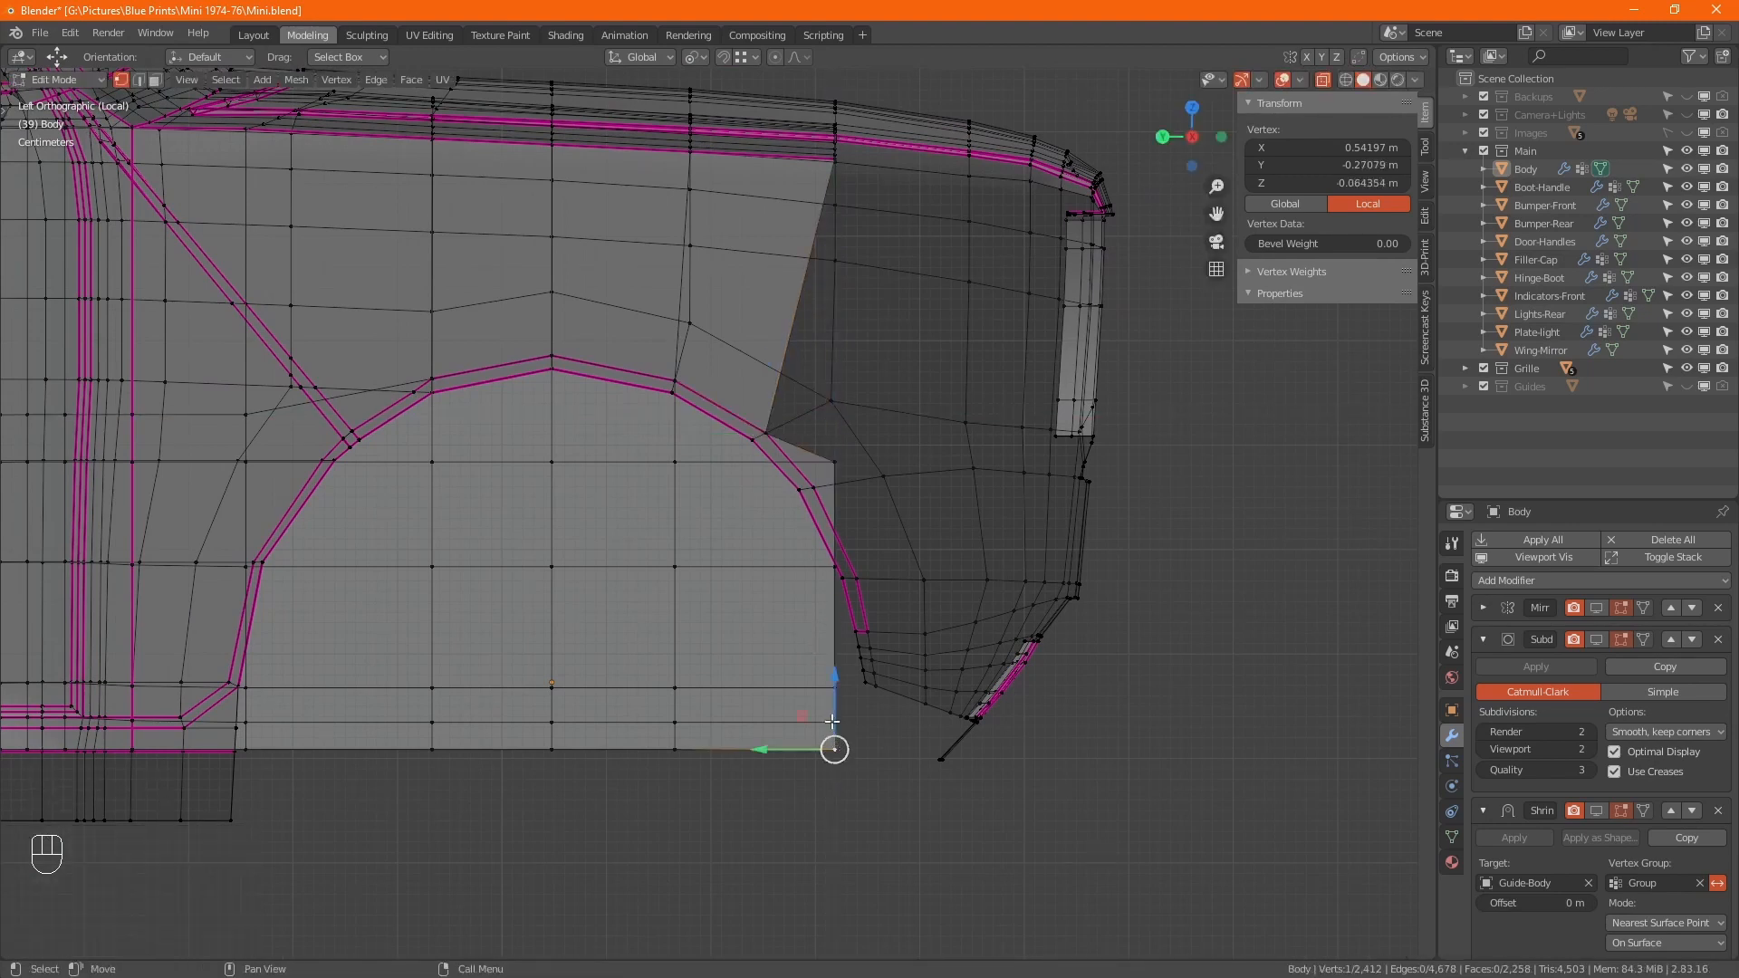
pyautogui.moveTo(832, 722); pyautogui.dragTo(779, 471, button='middle')
pyautogui.keyDown('ctrl'); pyautogui.click(768, 433); pyautogui.keyUp('ctrl')
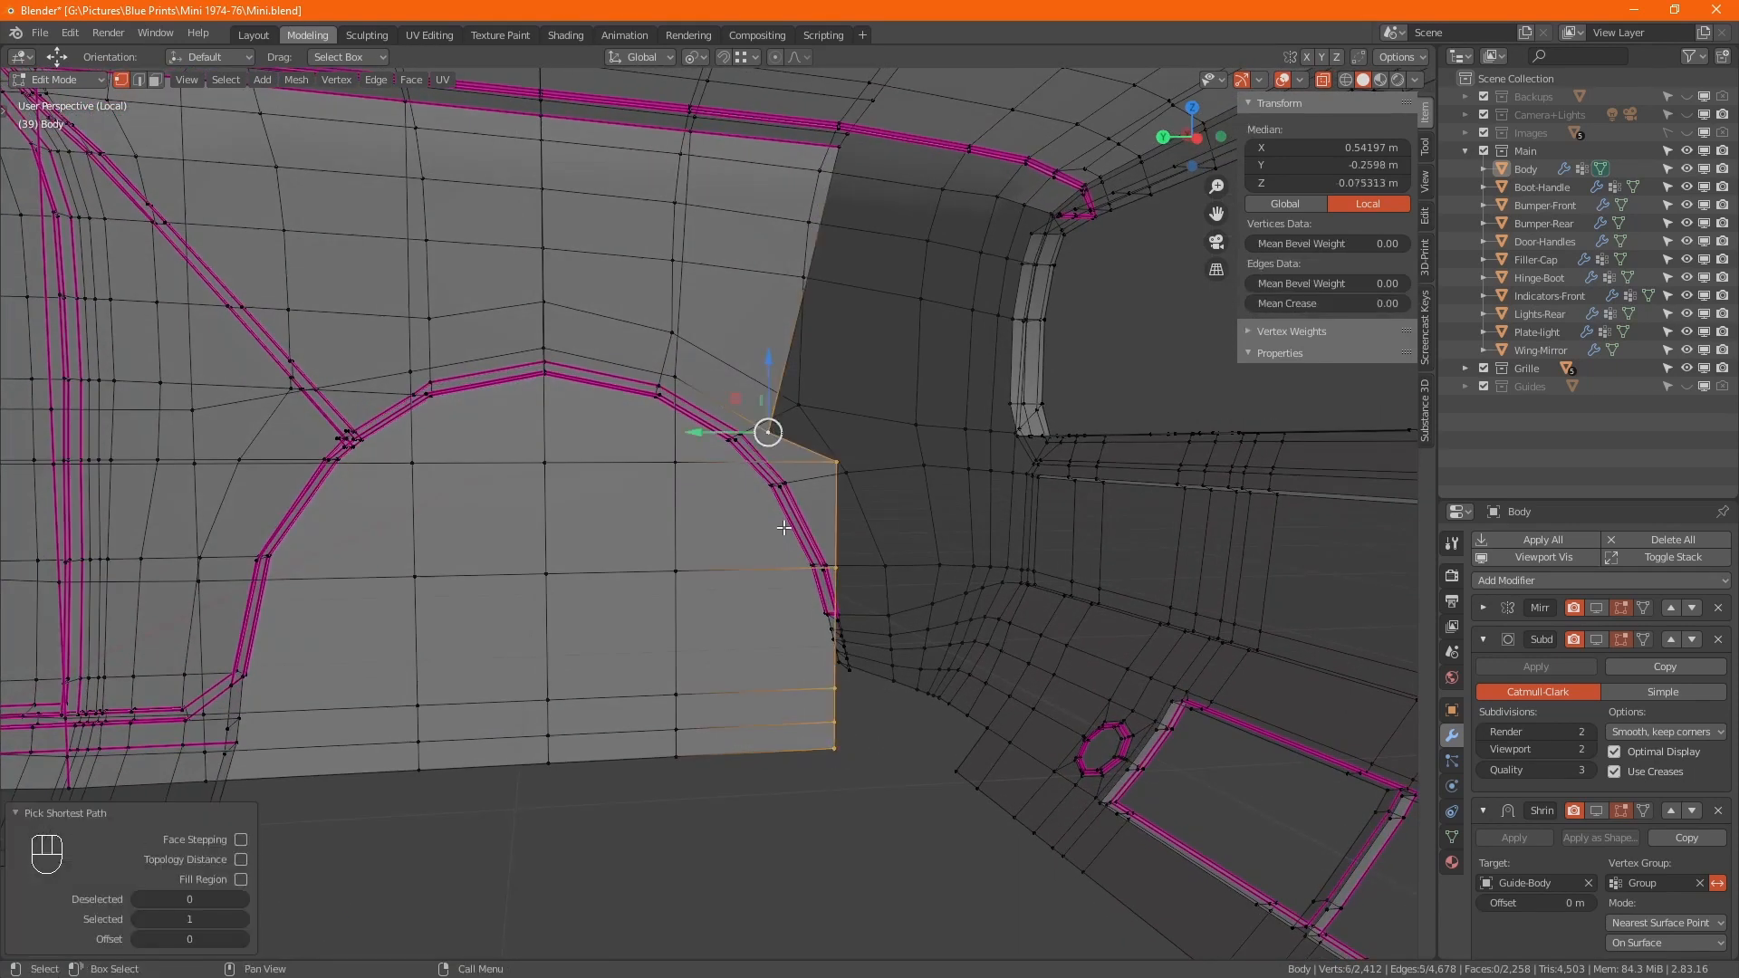
pyautogui.press('s')
pyautogui.press('y')
pyautogui.press('KP_0')
pyautogui.press('KP_Enter')
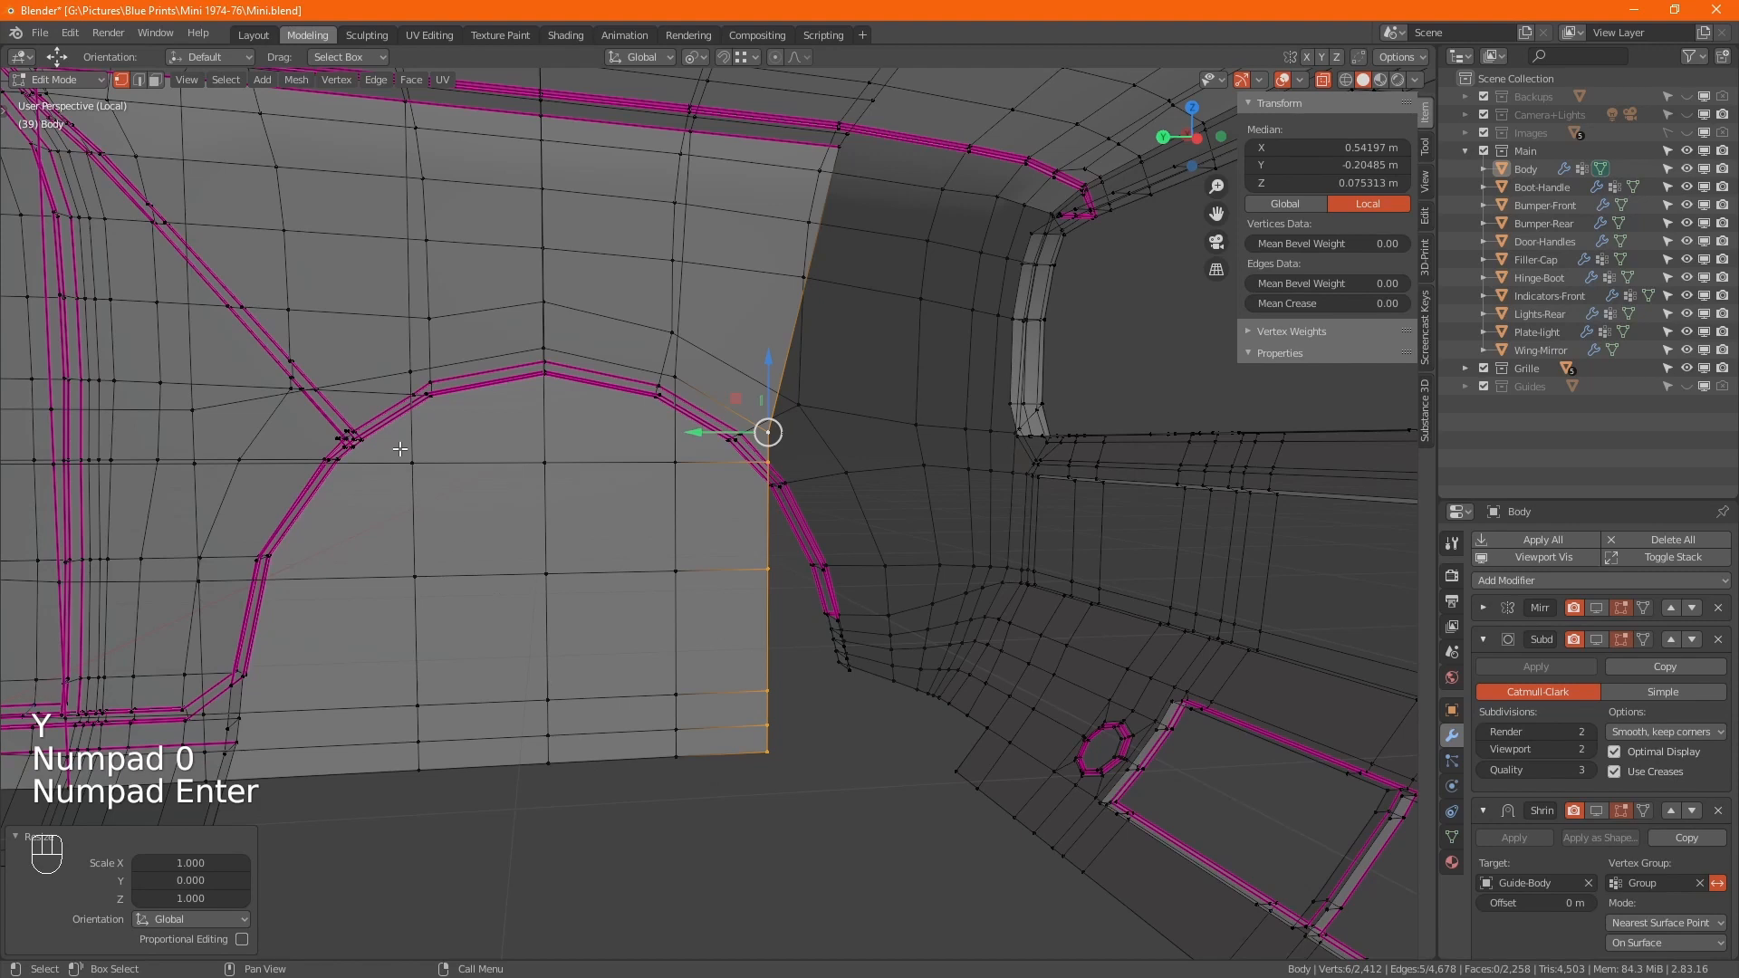
# - In the left orthographic view, move the inner panel vertex inside the arch's upper rear part about 0.094 m along Y onto the rear crease
pyautogui.moveTo(399, 499)
pyautogui.keyDown('alt'); pyautogui.mouseDown(button='middle')
pyautogui.moveTo(438, 531)
pyautogui.moveTo(404, 523)
pyautogui.mouseUp(button='middle'); pyautogui.keyUp('alt')
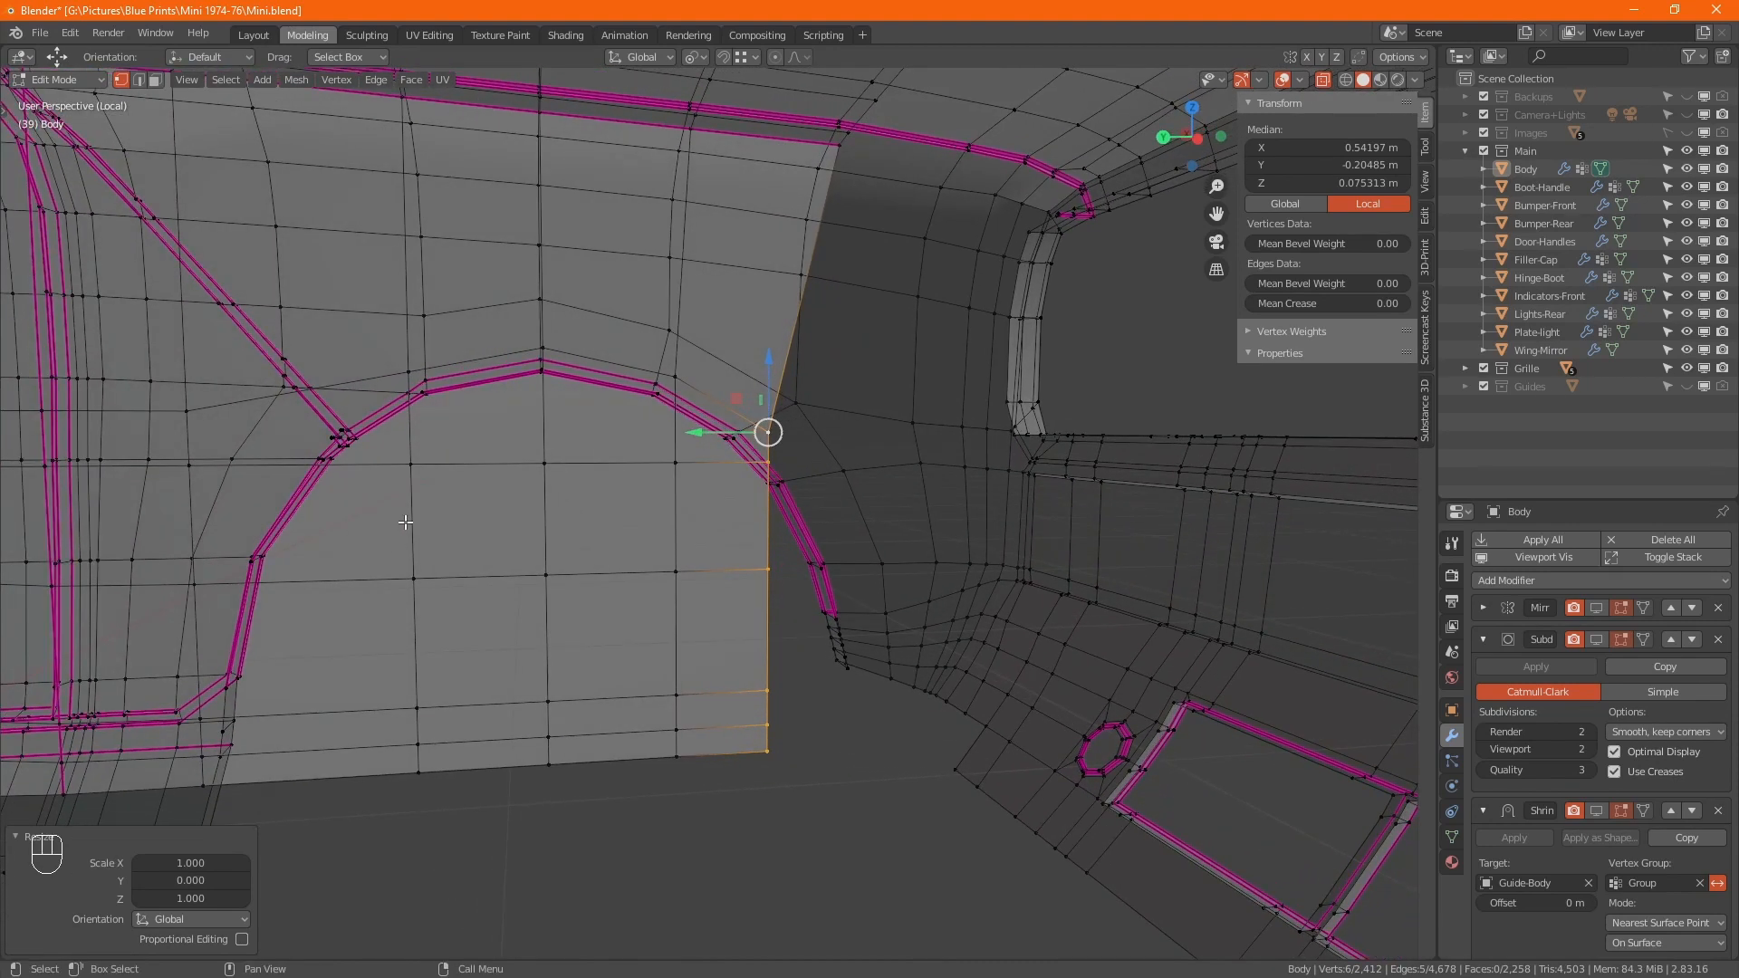
pyautogui.press('ctrl')
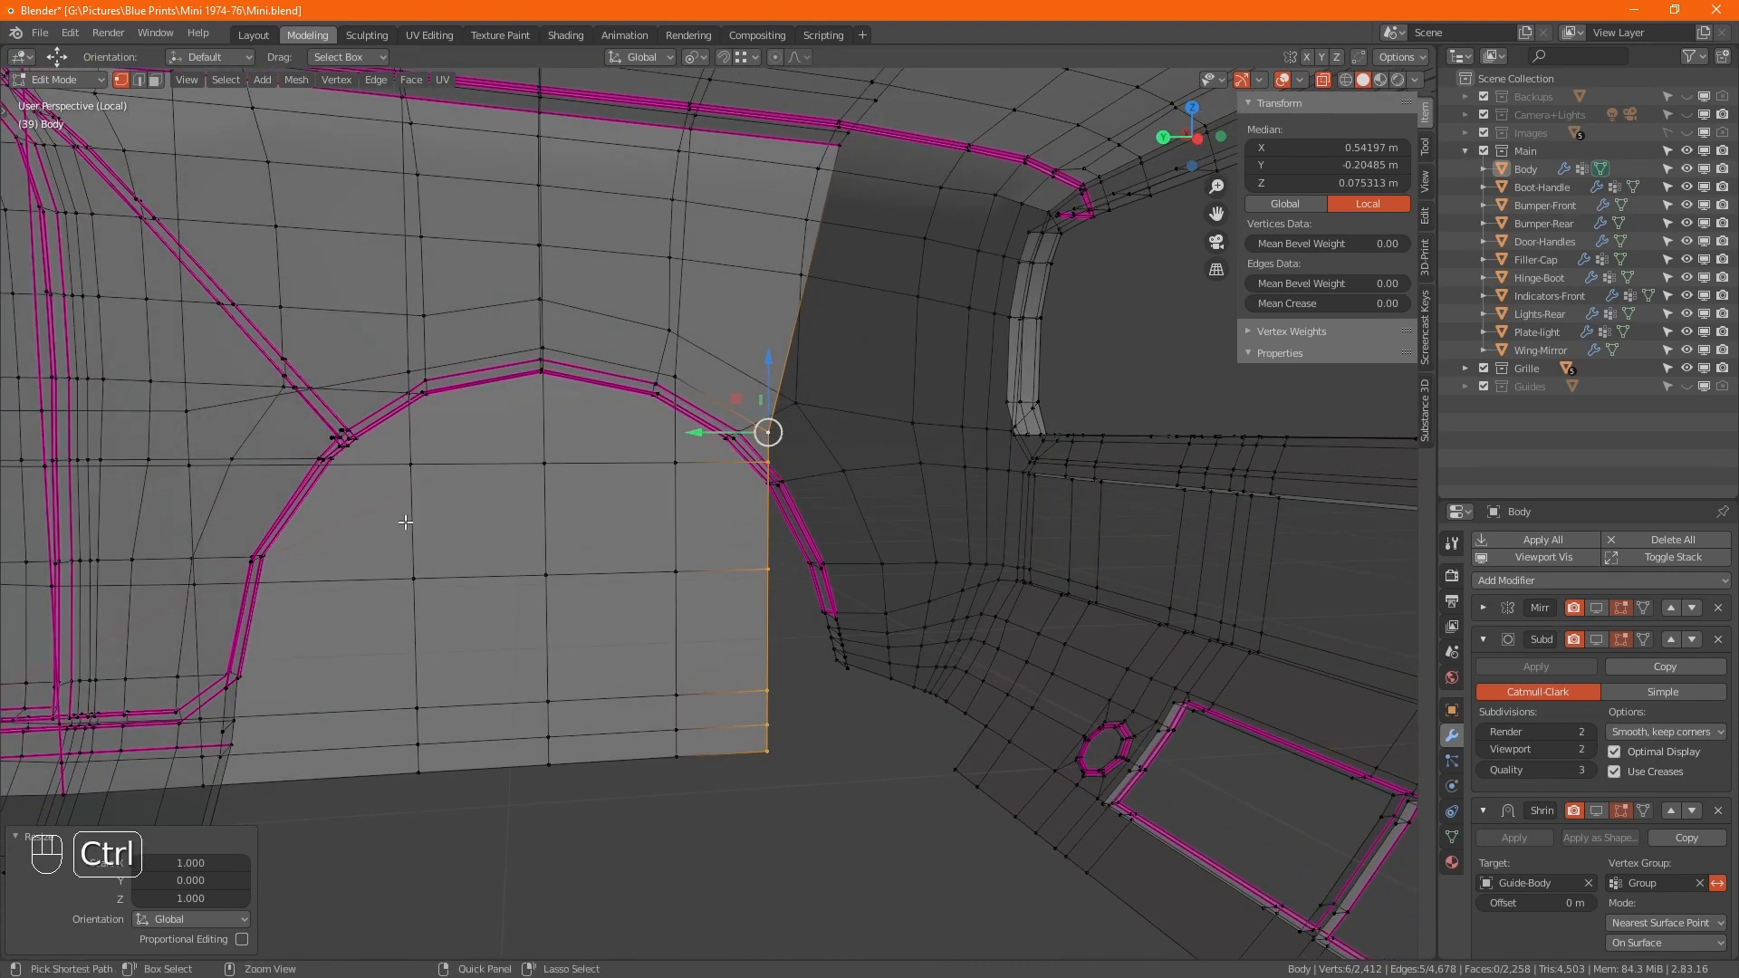
pyautogui.press('ctrl+KP_3')
pyautogui.scroll(3, 293, 508)
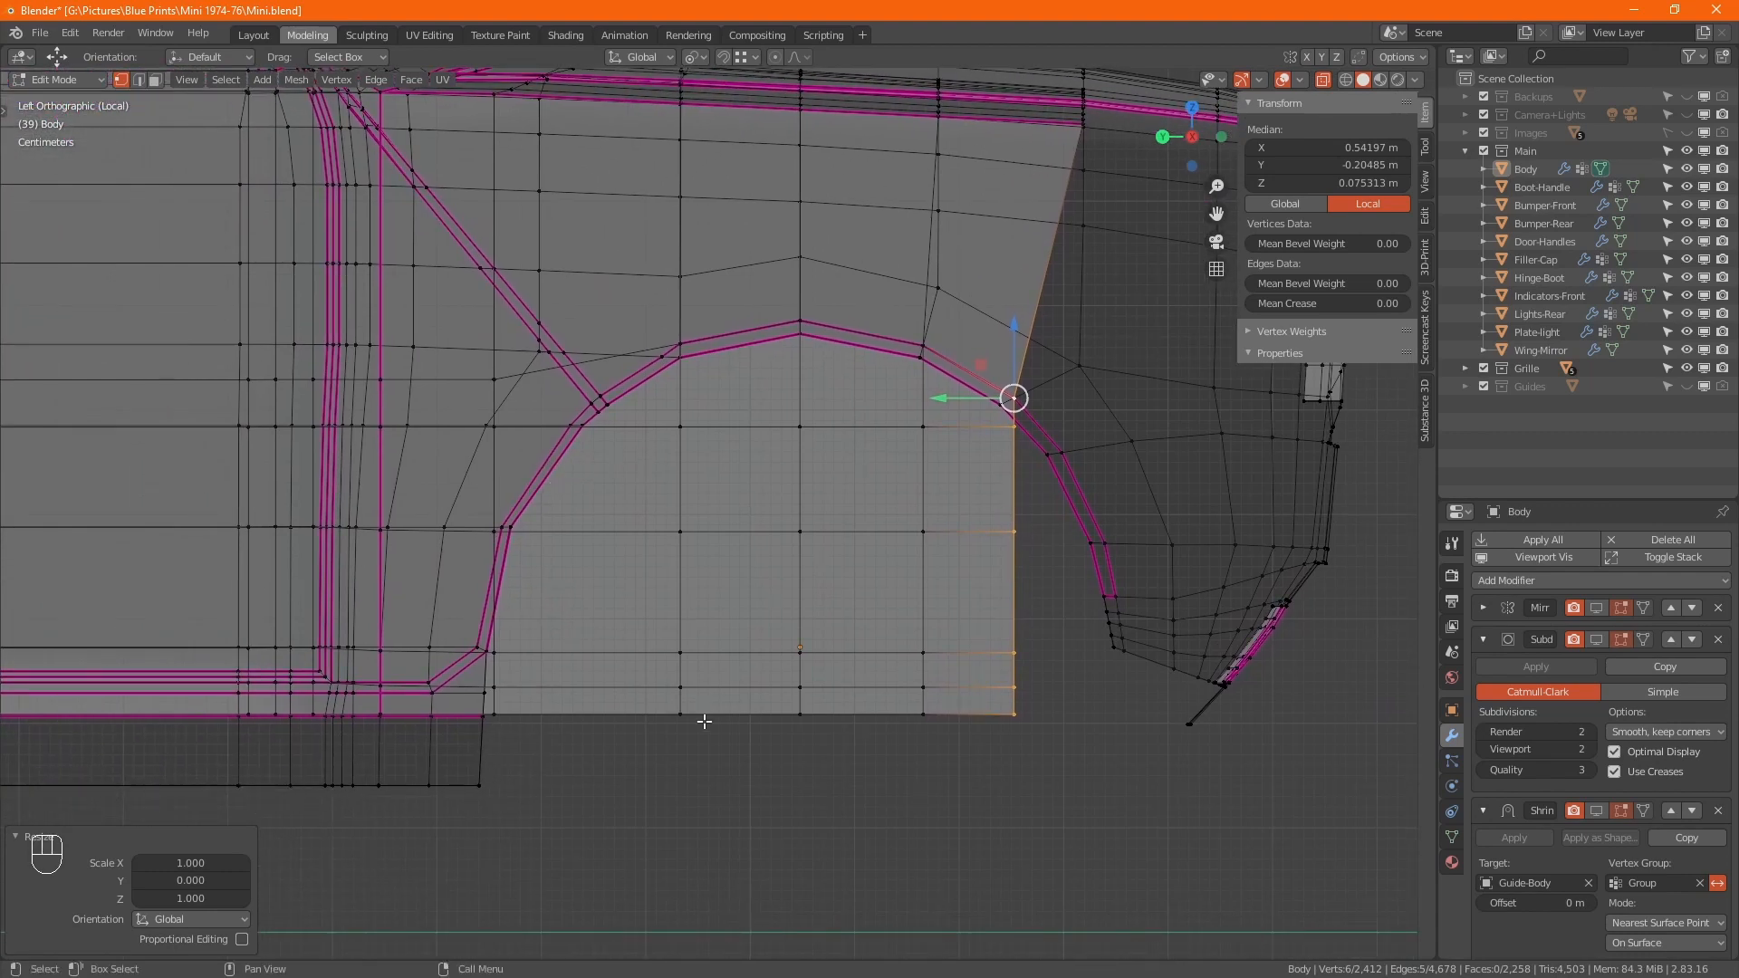
pyautogui.click(676, 429)
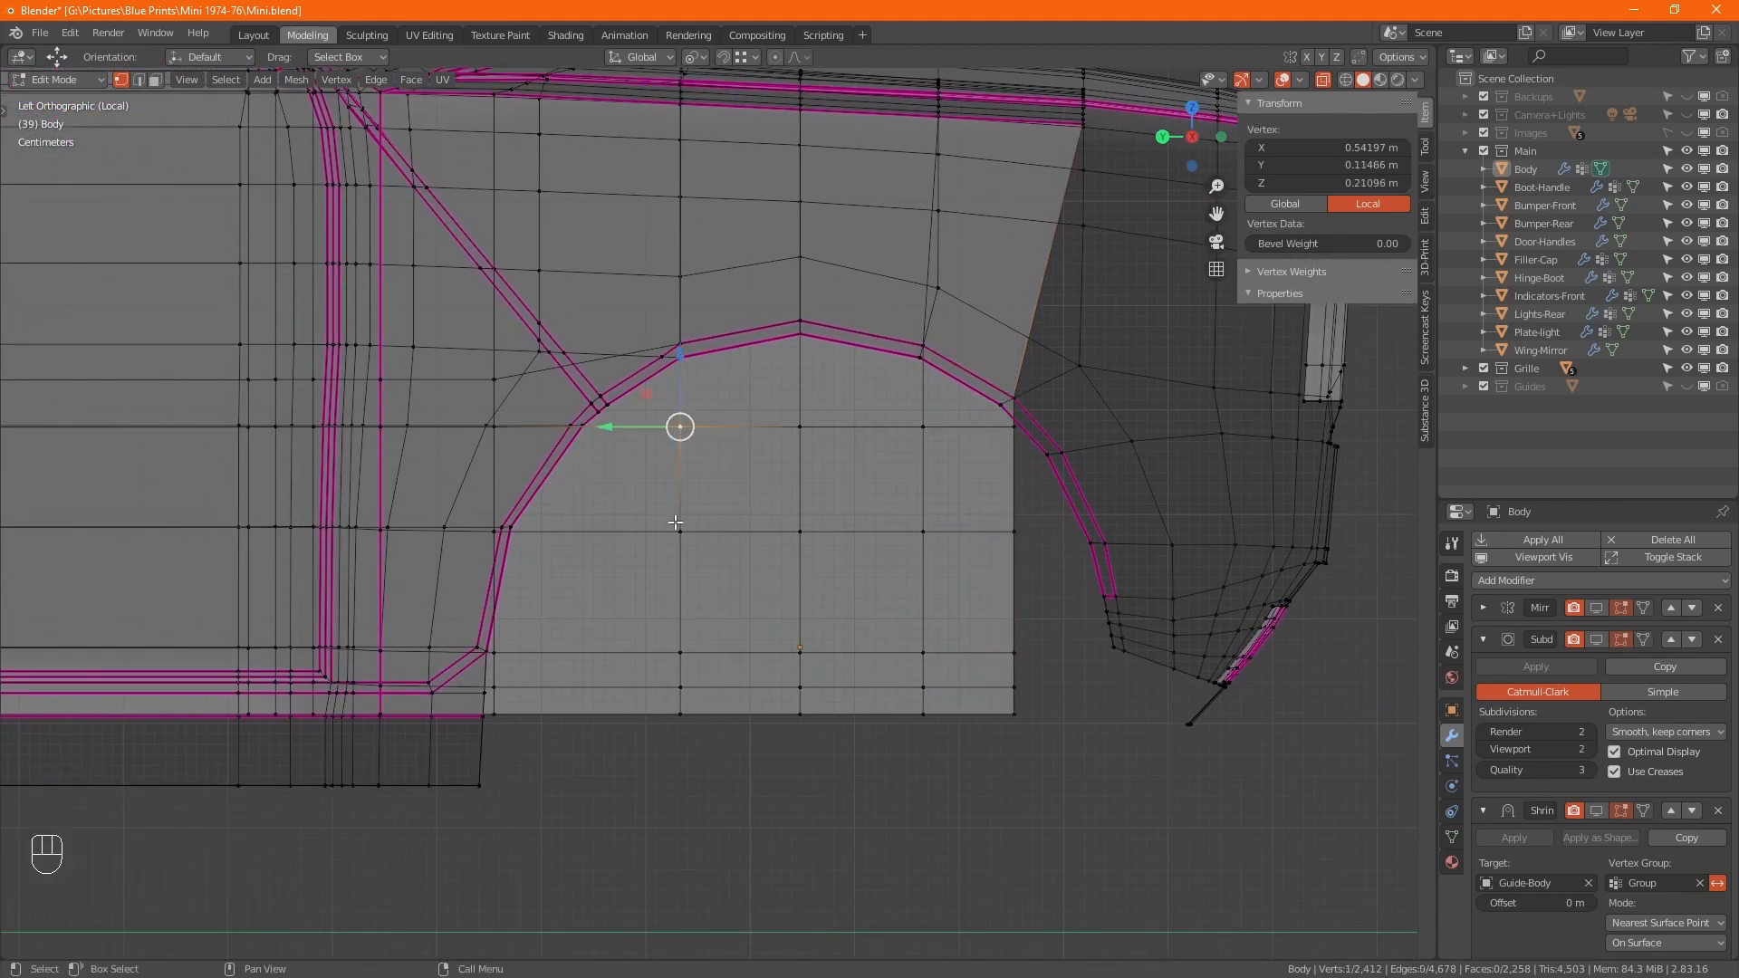
pyautogui.press('g')
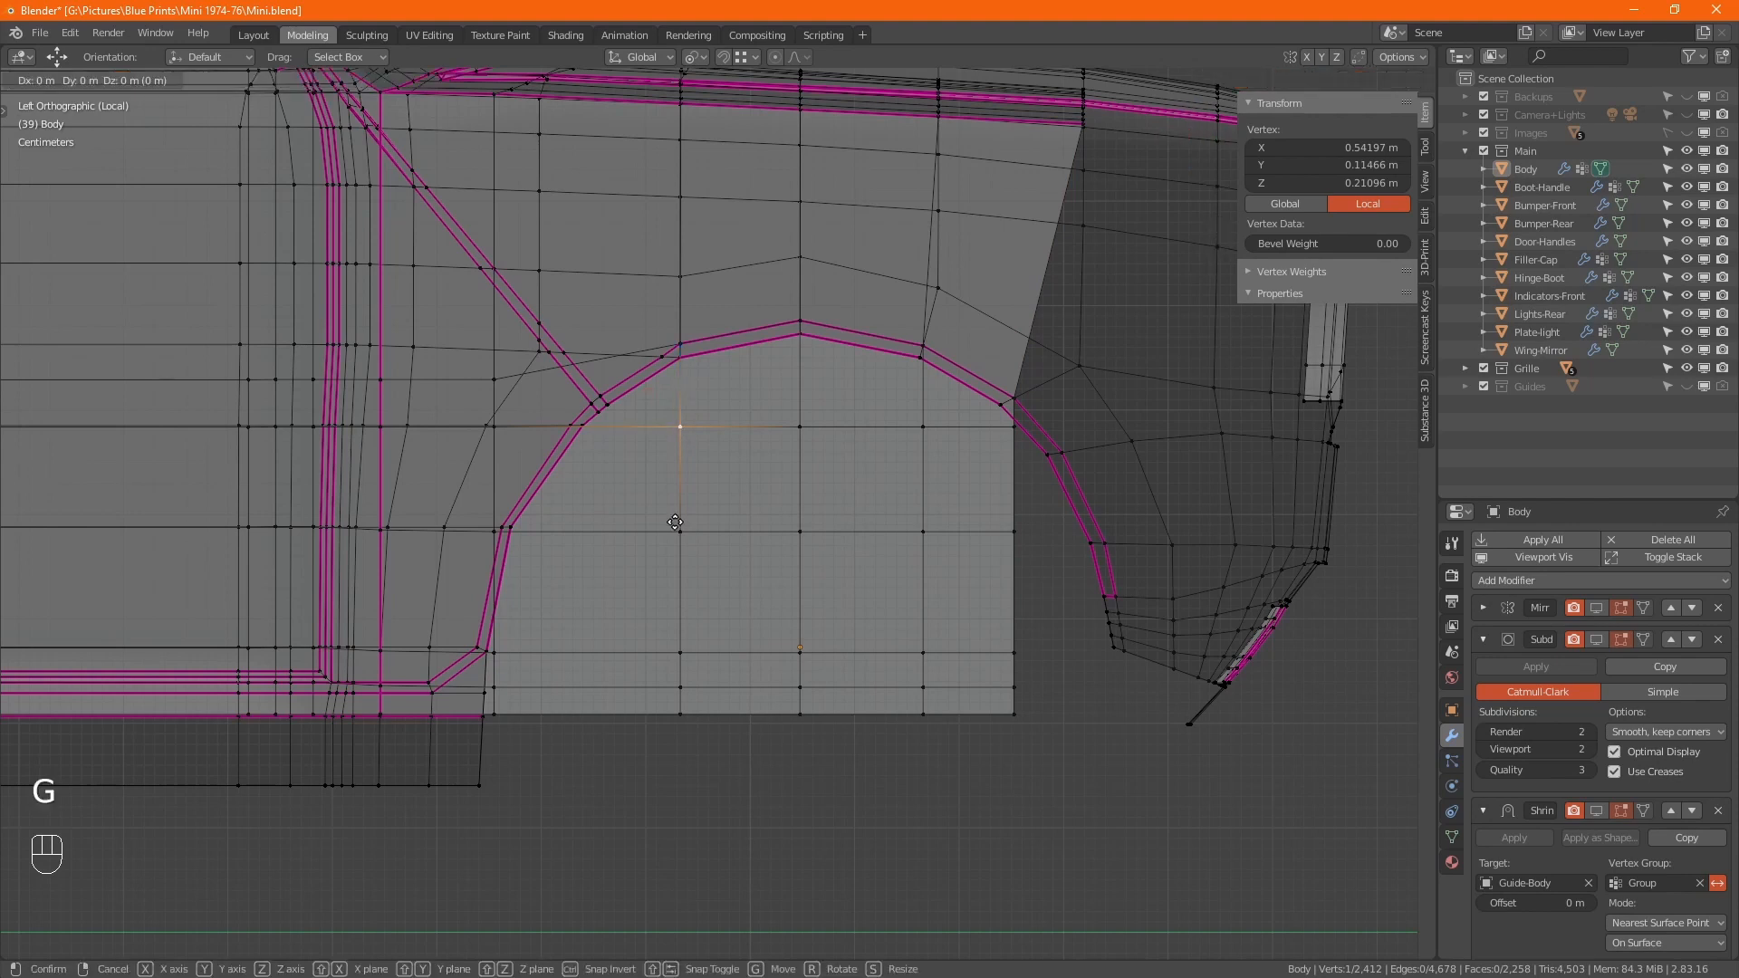
pyautogui.press('y')
pyautogui.click(584, 428)
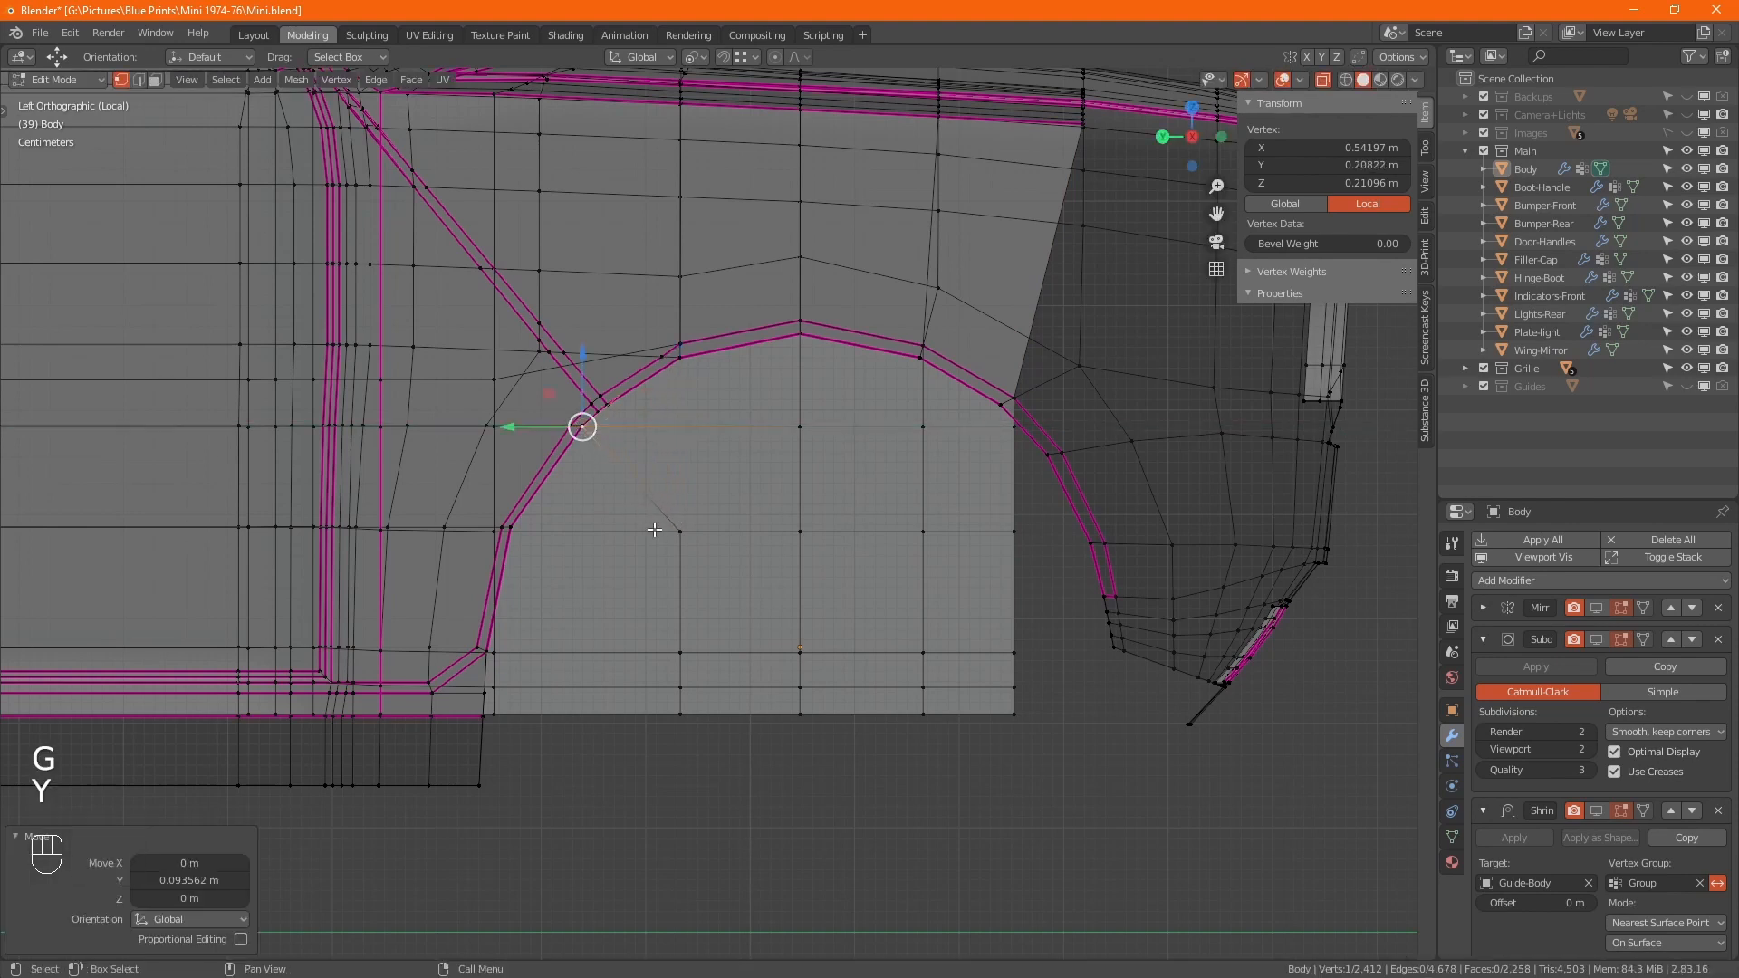
# - Slide the panel's vertical edge loop at the rear side of the wheel arch rearward by a factor of about -0.416
pyautogui.click(680, 531)
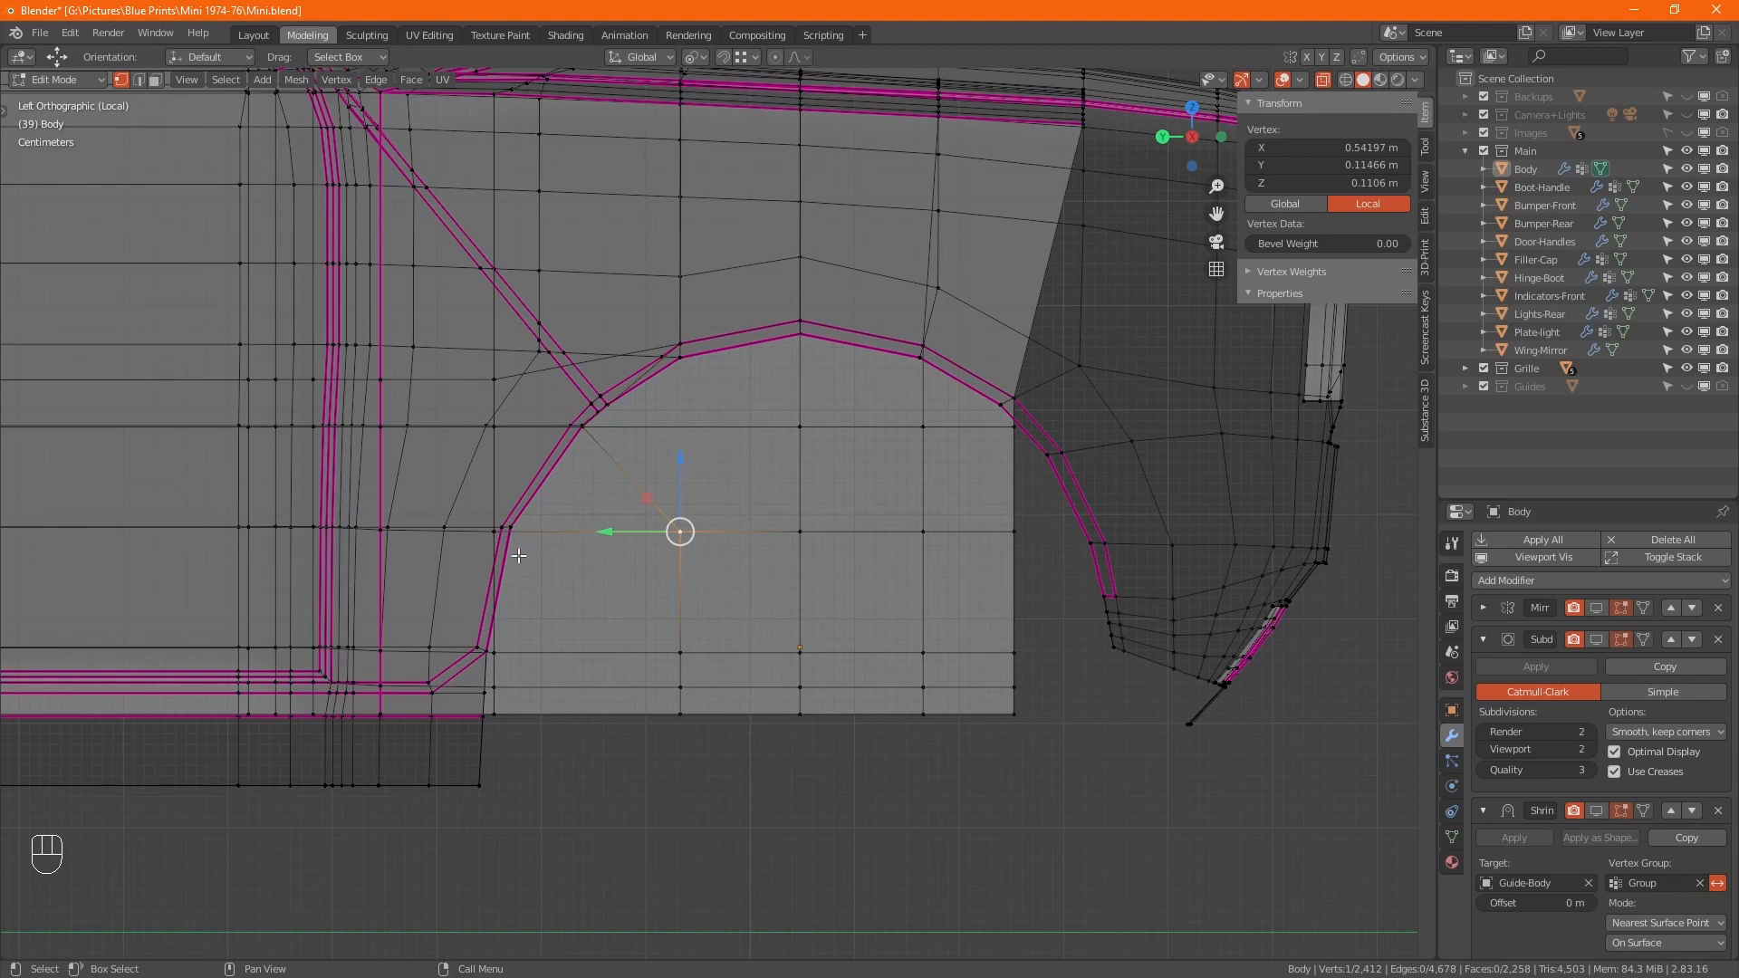
pyautogui.keyDown('alt'); pyautogui.click(498, 365); pyautogui.keyUp('alt')
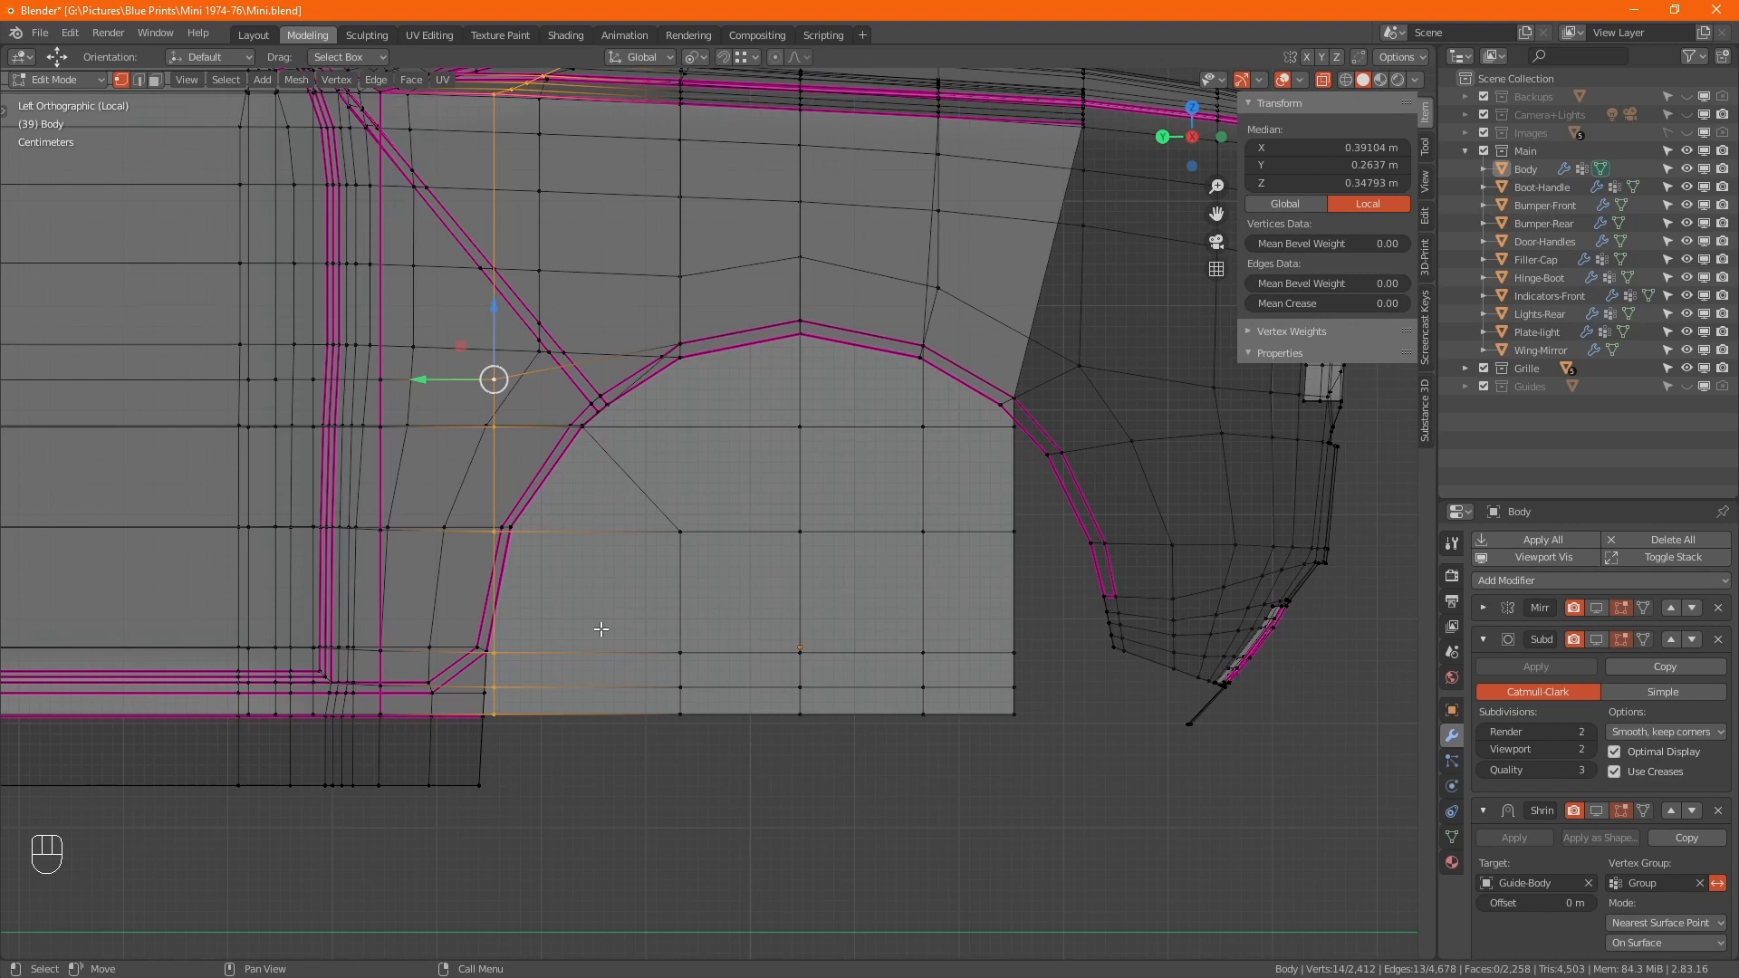
pyautogui.press('g')
pyautogui.press('g')
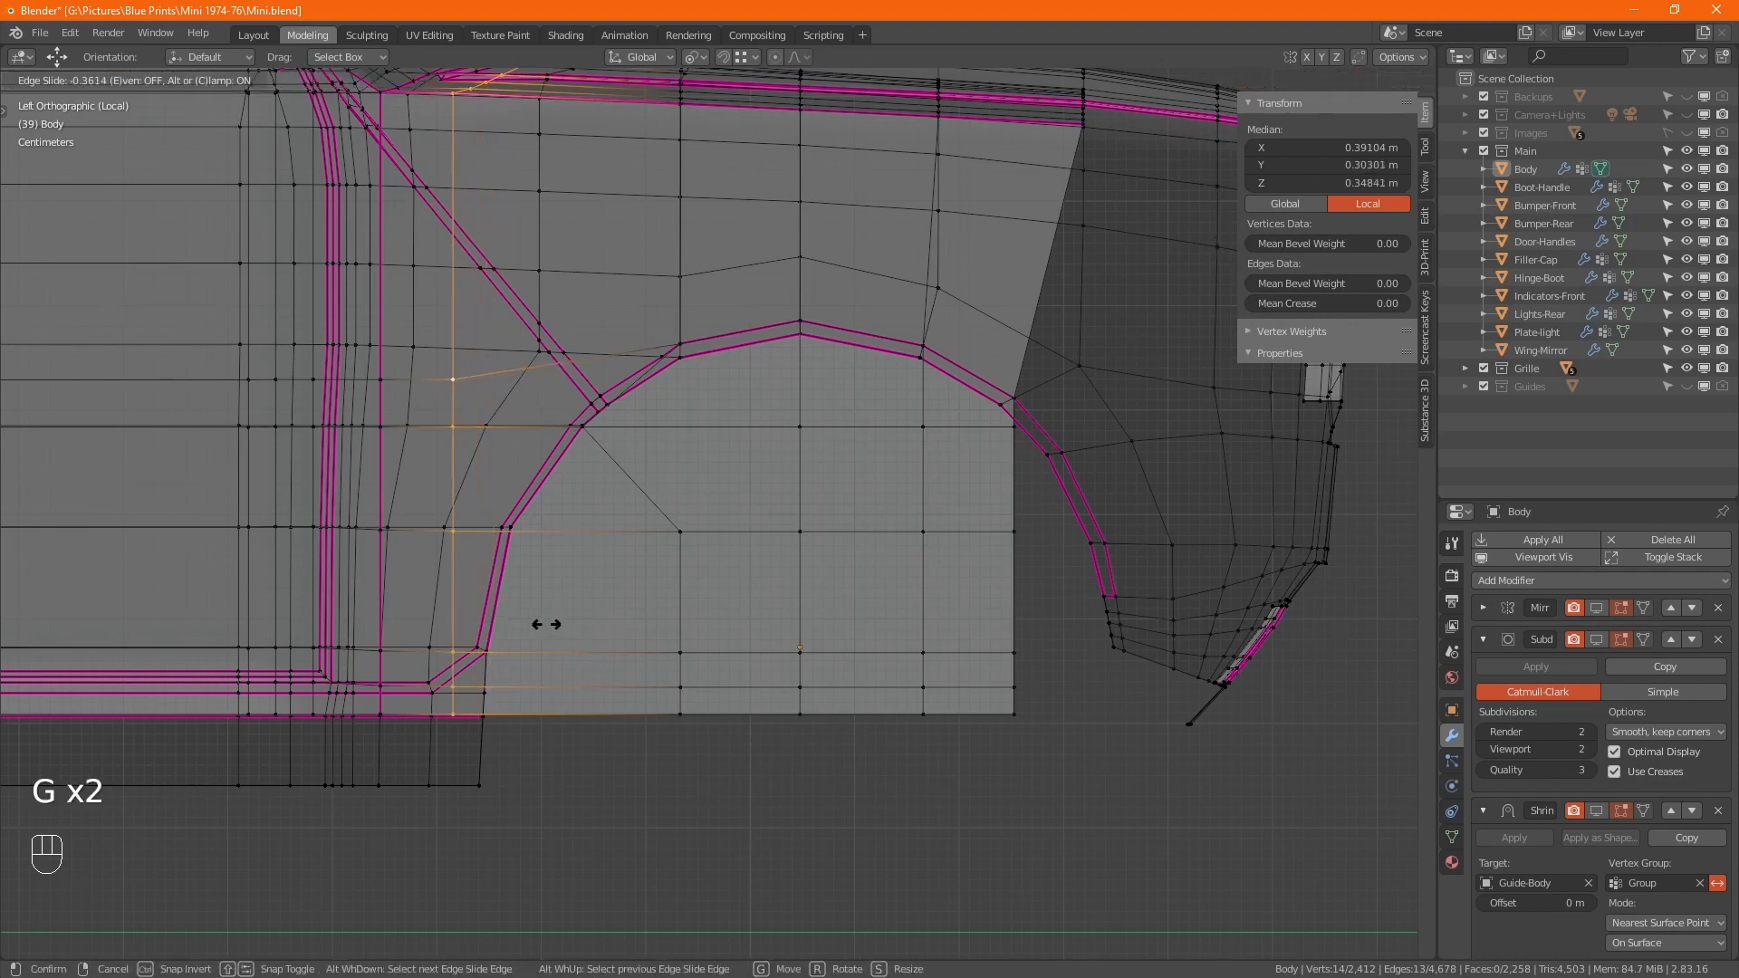
pyautogui.click(537, 624)
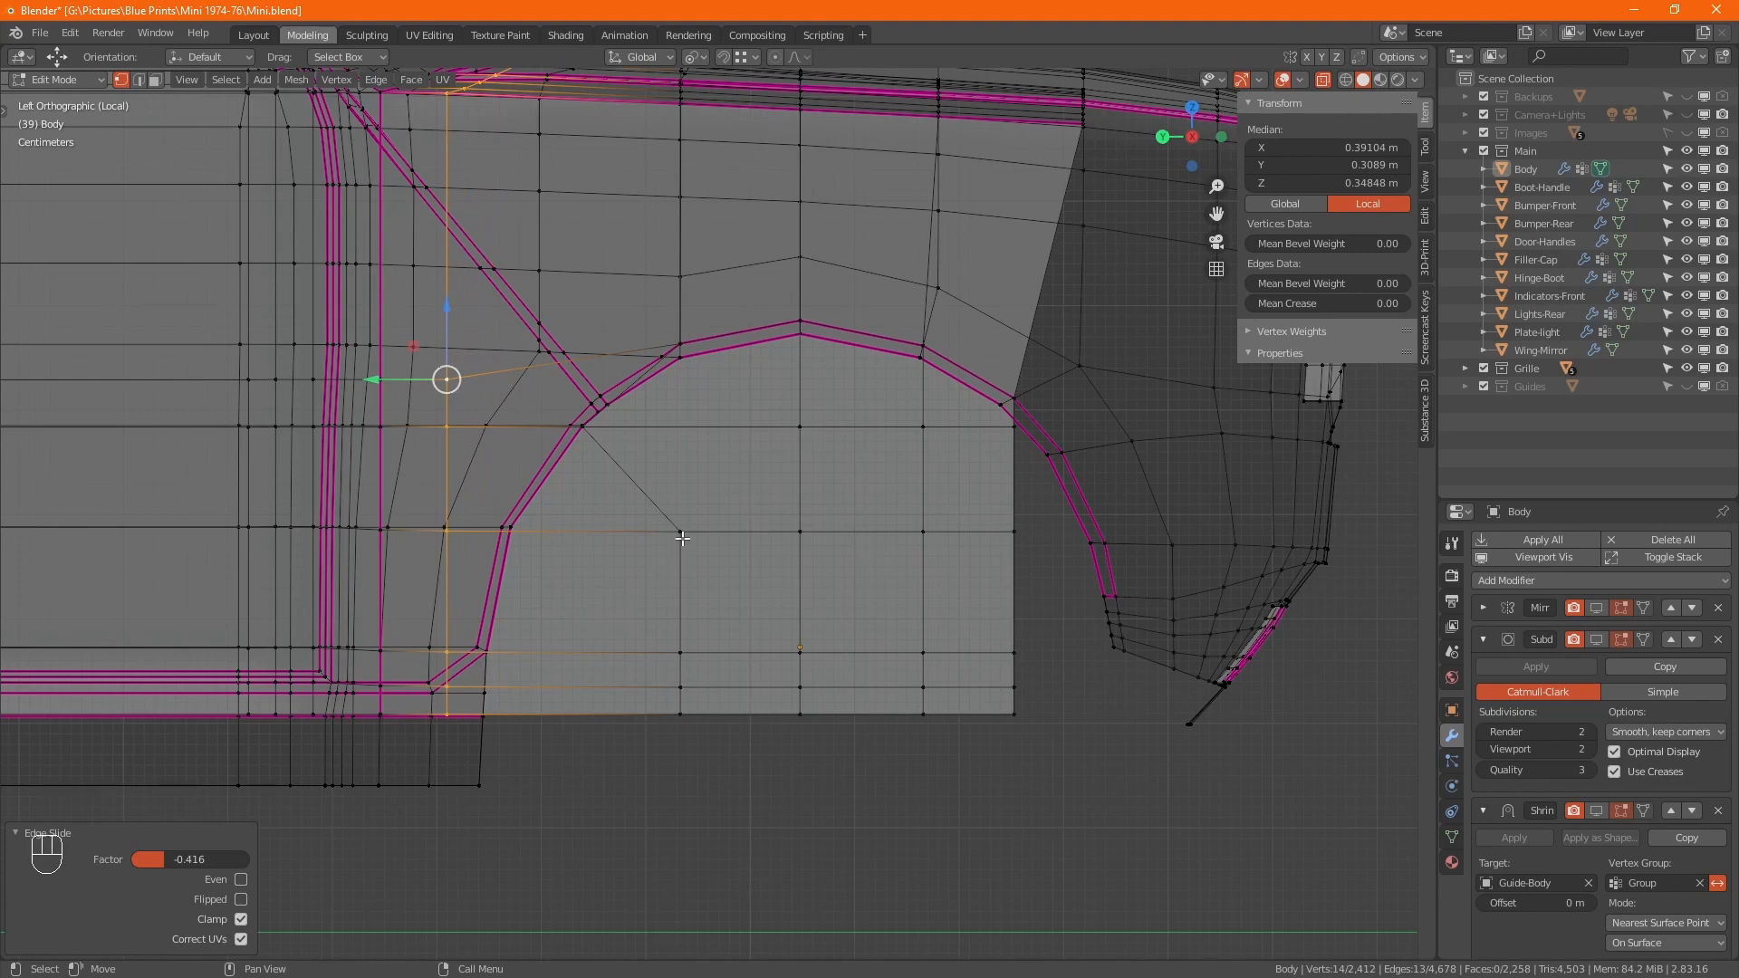
# - Reposition the panel vertex just below the wing seam junction, snapping it onto the arch's rear crease with X locked
pyautogui.click(582, 428)
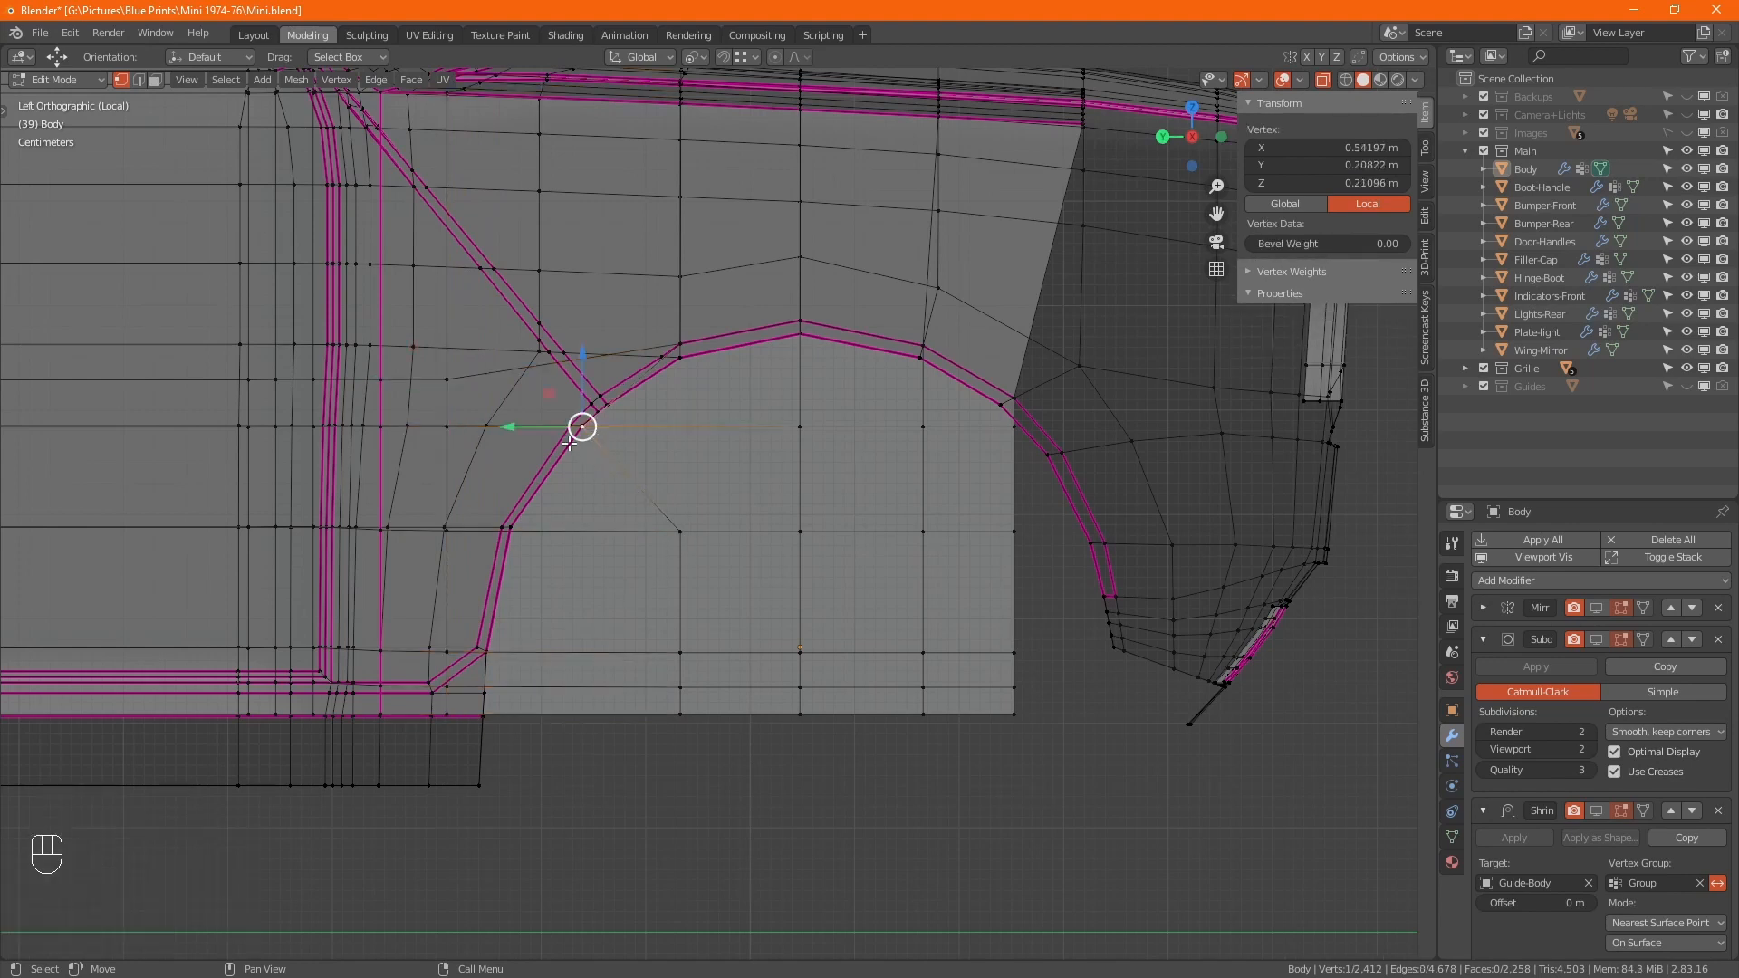
pyautogui.moveTo(583, 437); pyautogui.dragTo(612, 461)
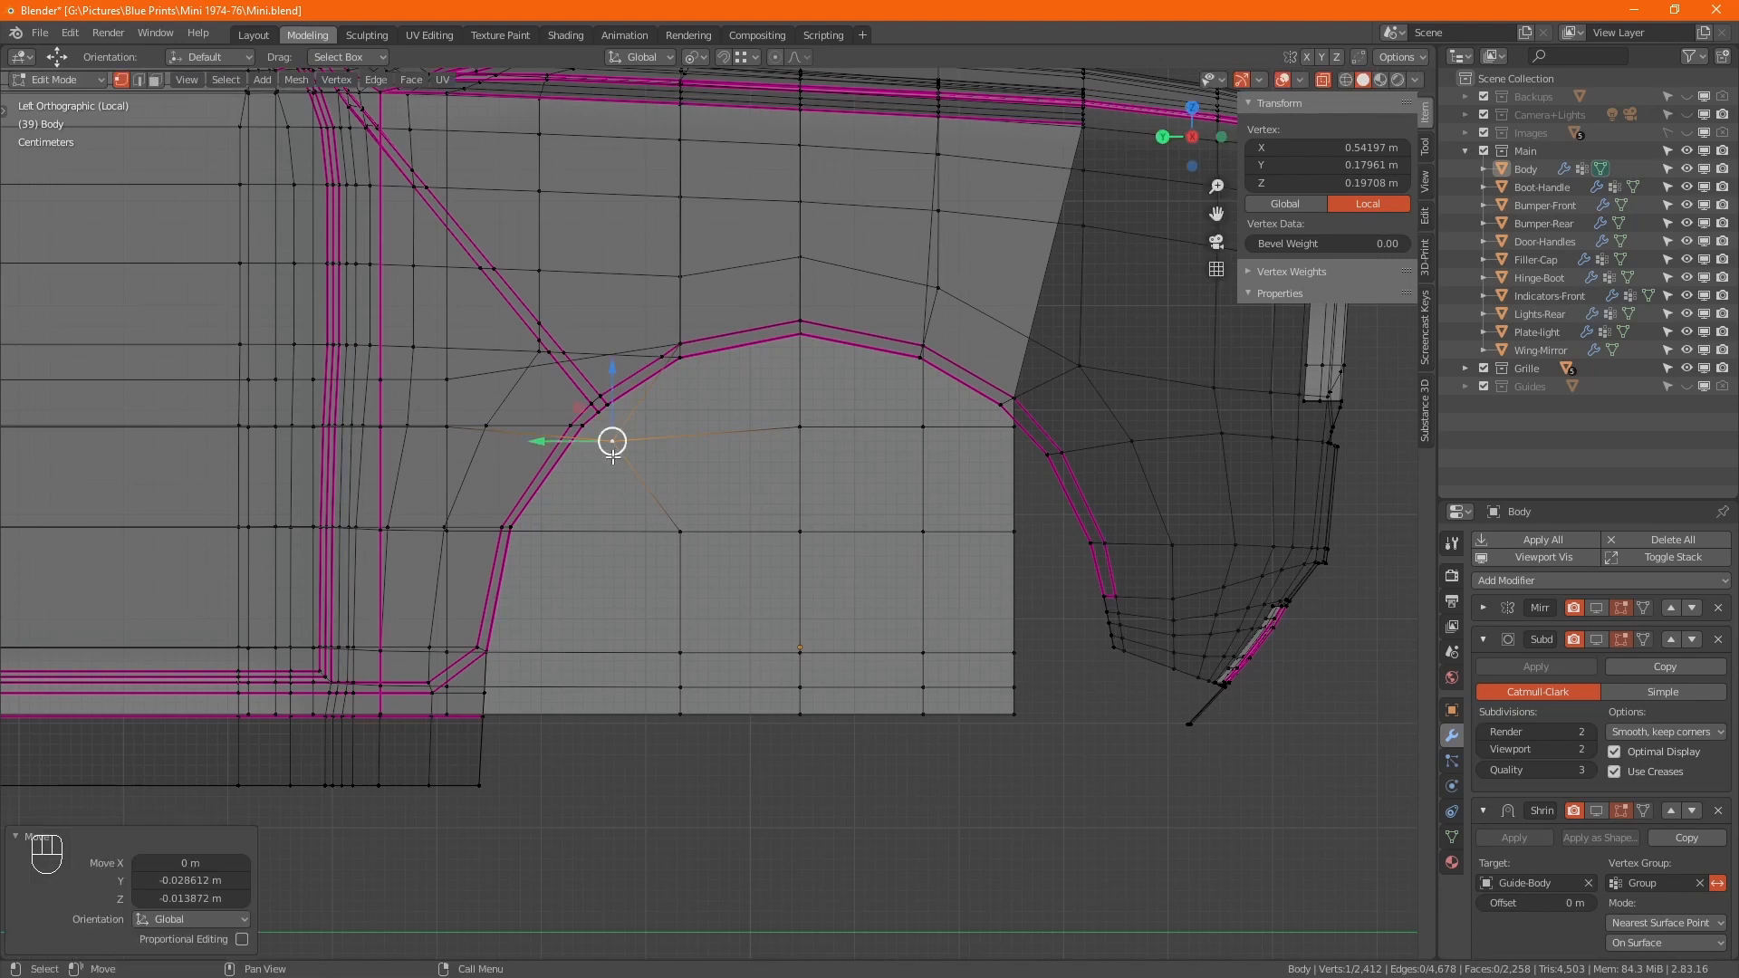
pyautogui.press('g')
pyautogui.hotkey('shift', 'x')
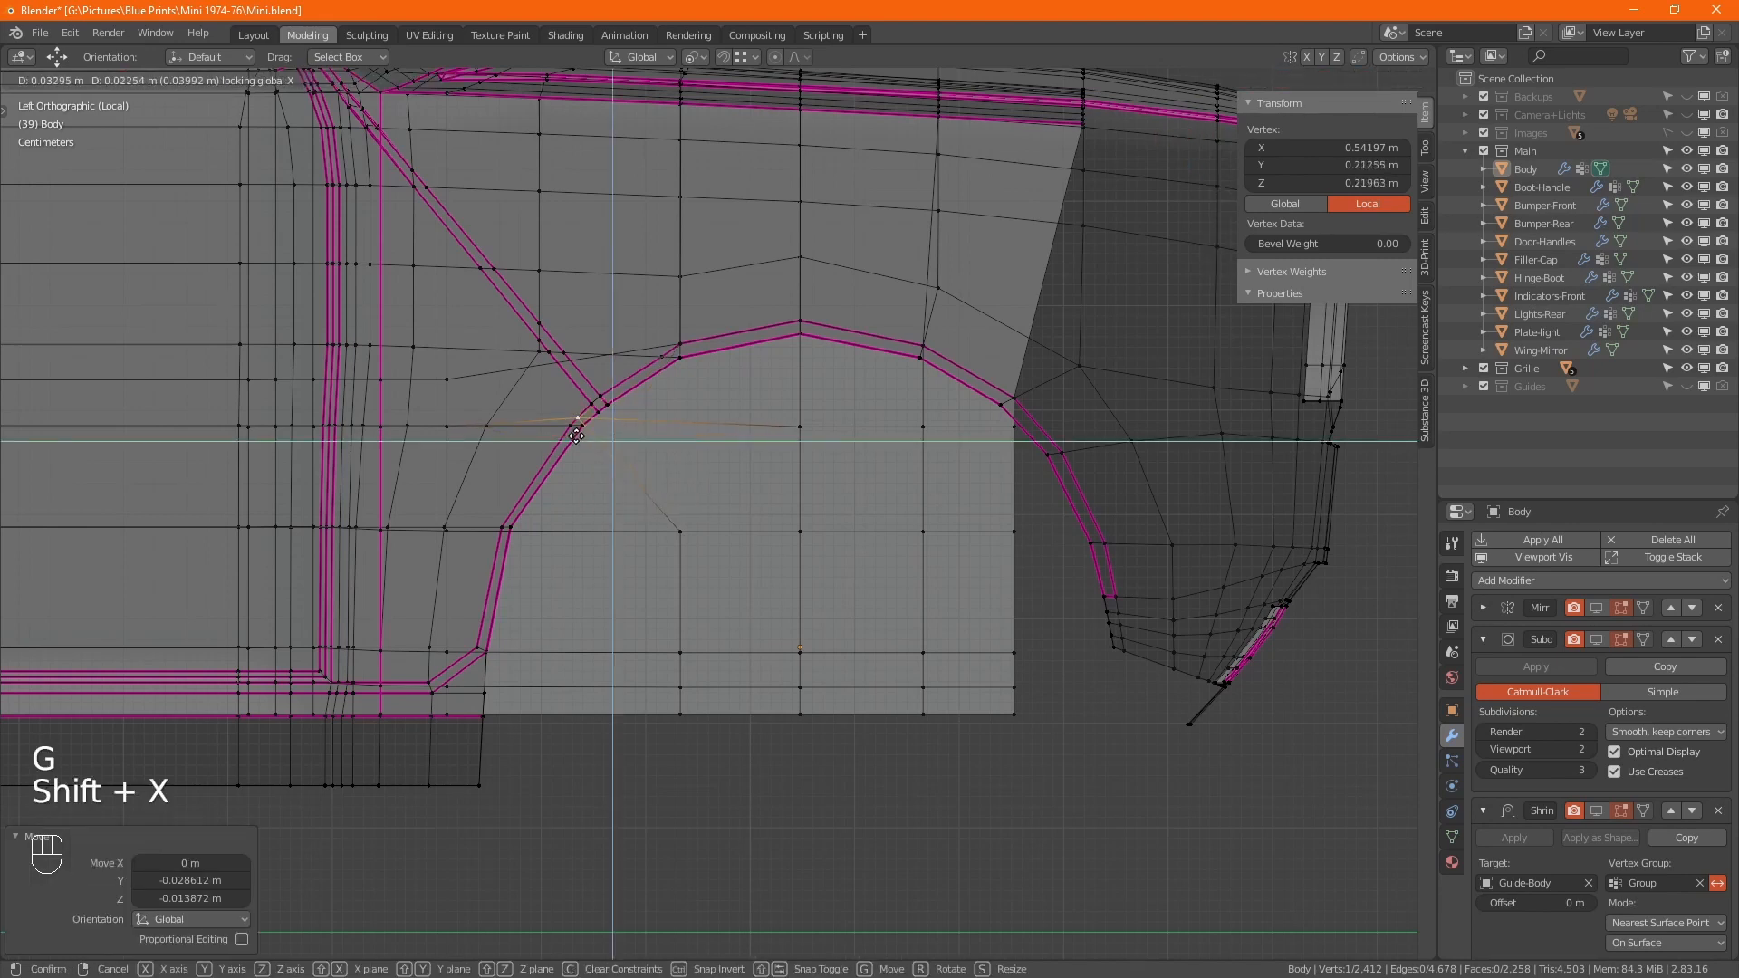
pyautogui.keyDown('ctrl'); pyautogui.click(591, 455); pyautogui.keyUp('ctrl')
# - Snap the next panel vertex down onto the rear arch crease, about 0.171 m along Y and 0.004 m along Z with X locked
pyautogui.click(680, 532)
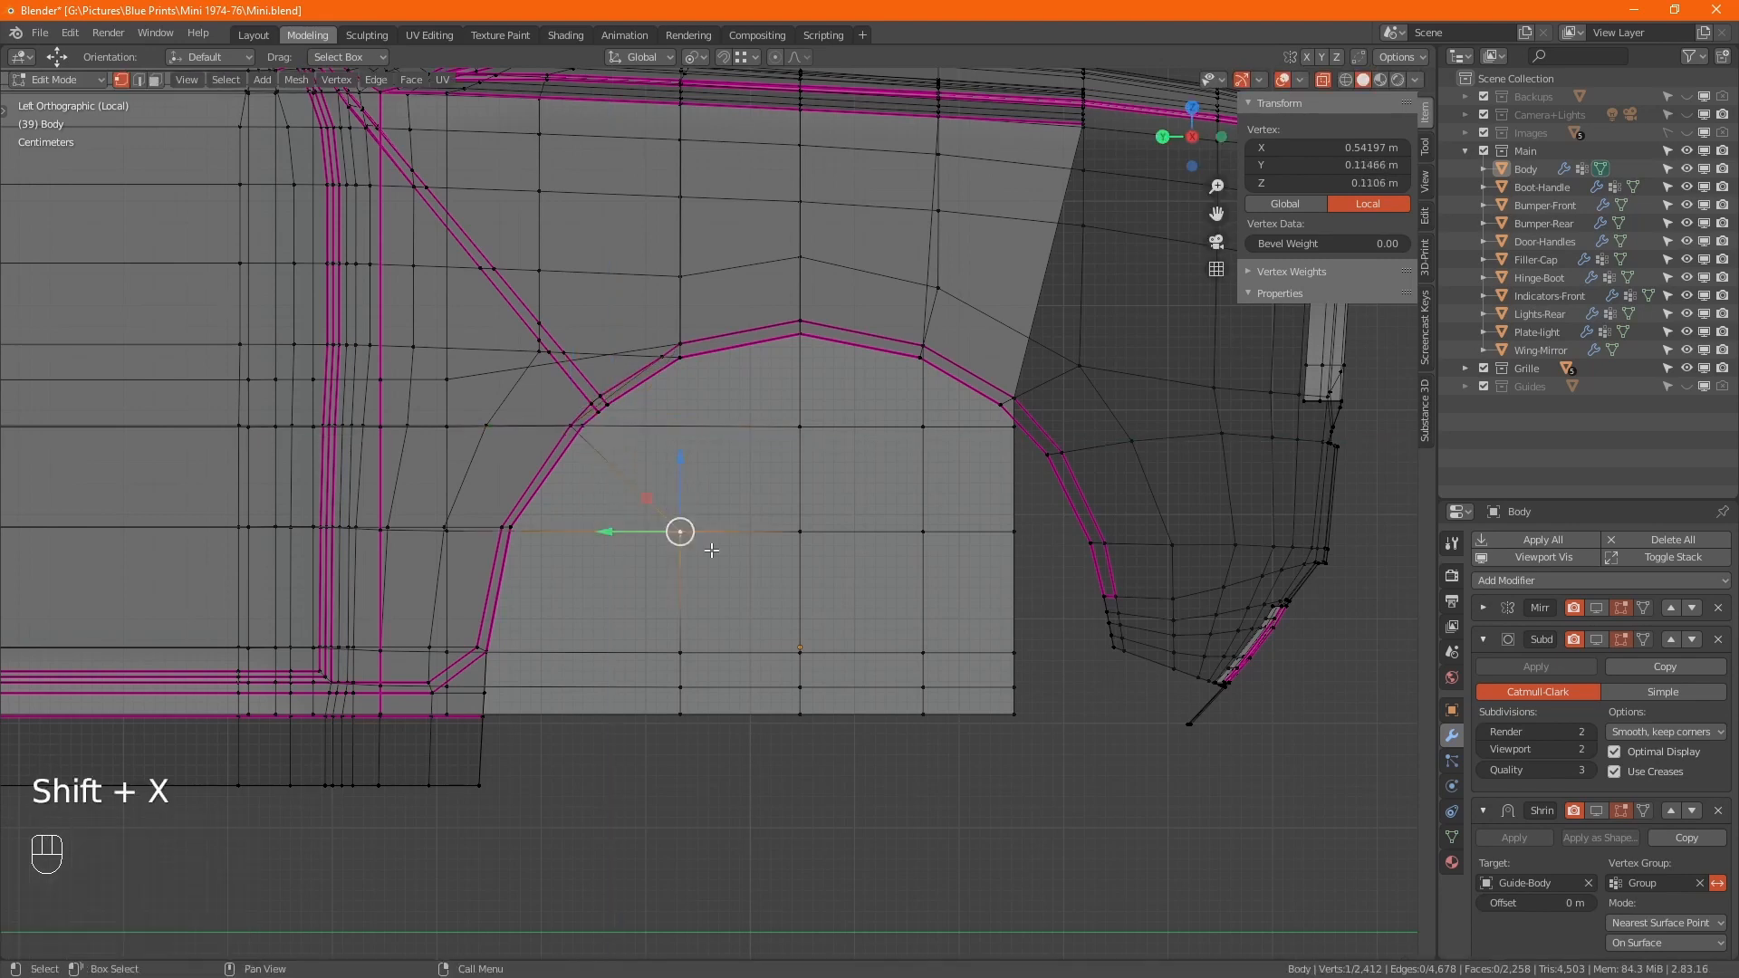
pyautogui.press('g')
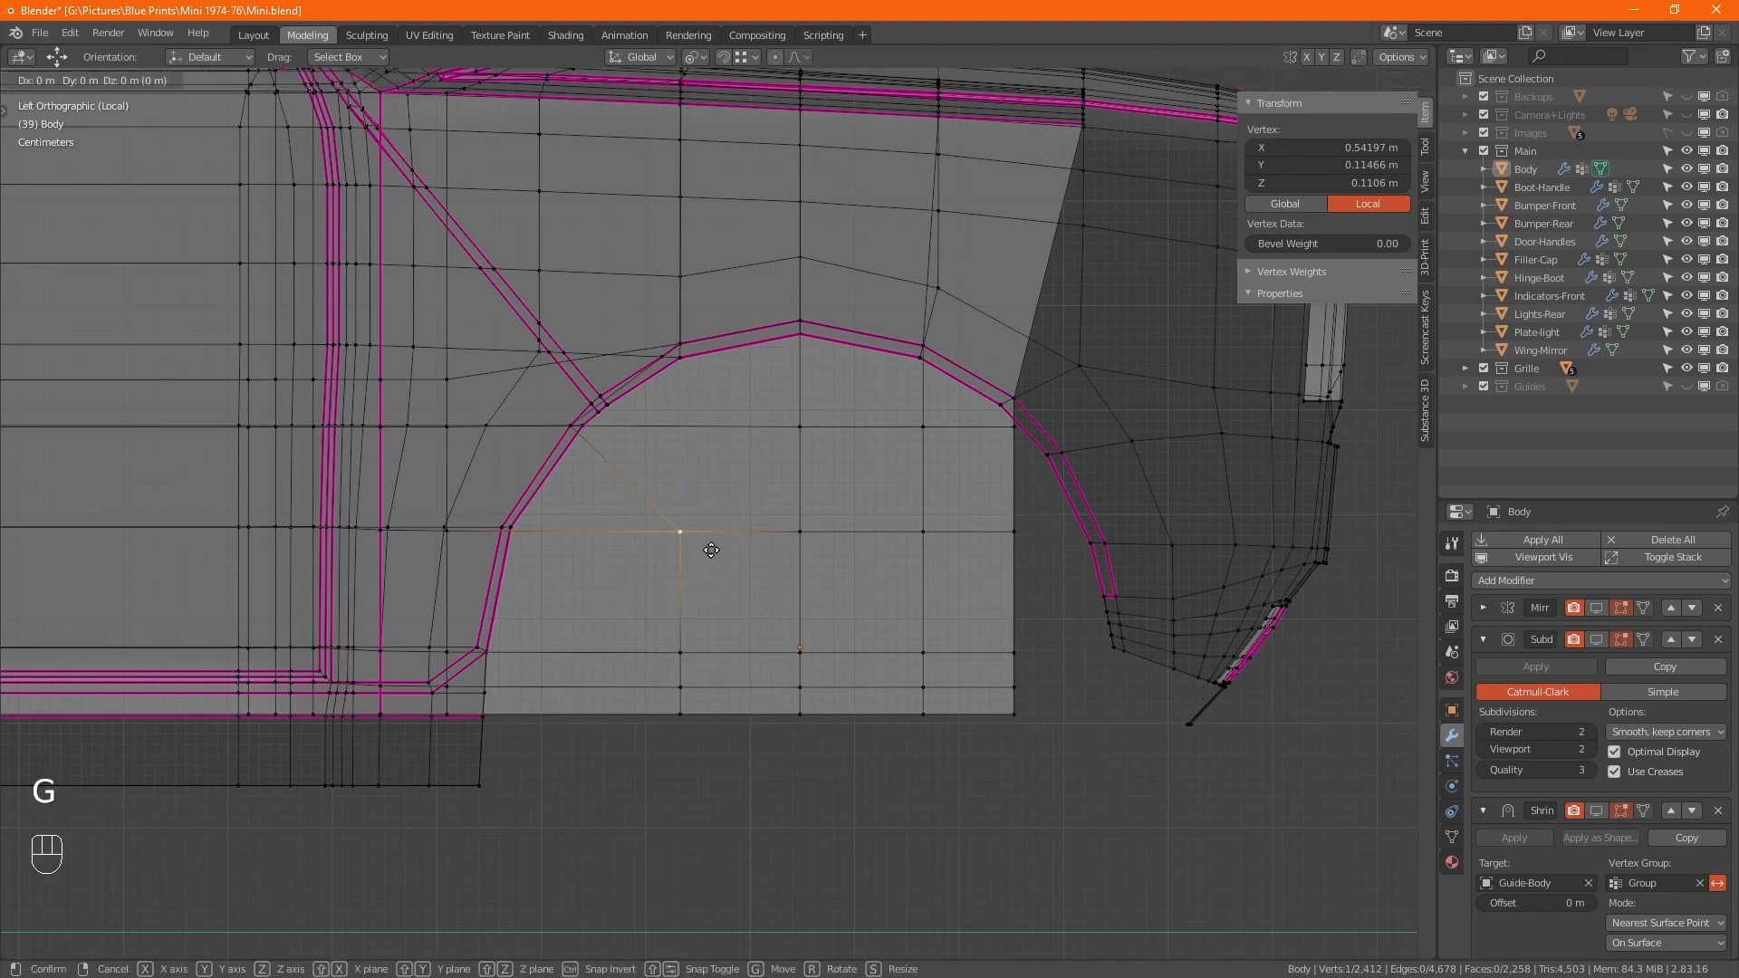
pyautogui.hotkey('shift', 'x')
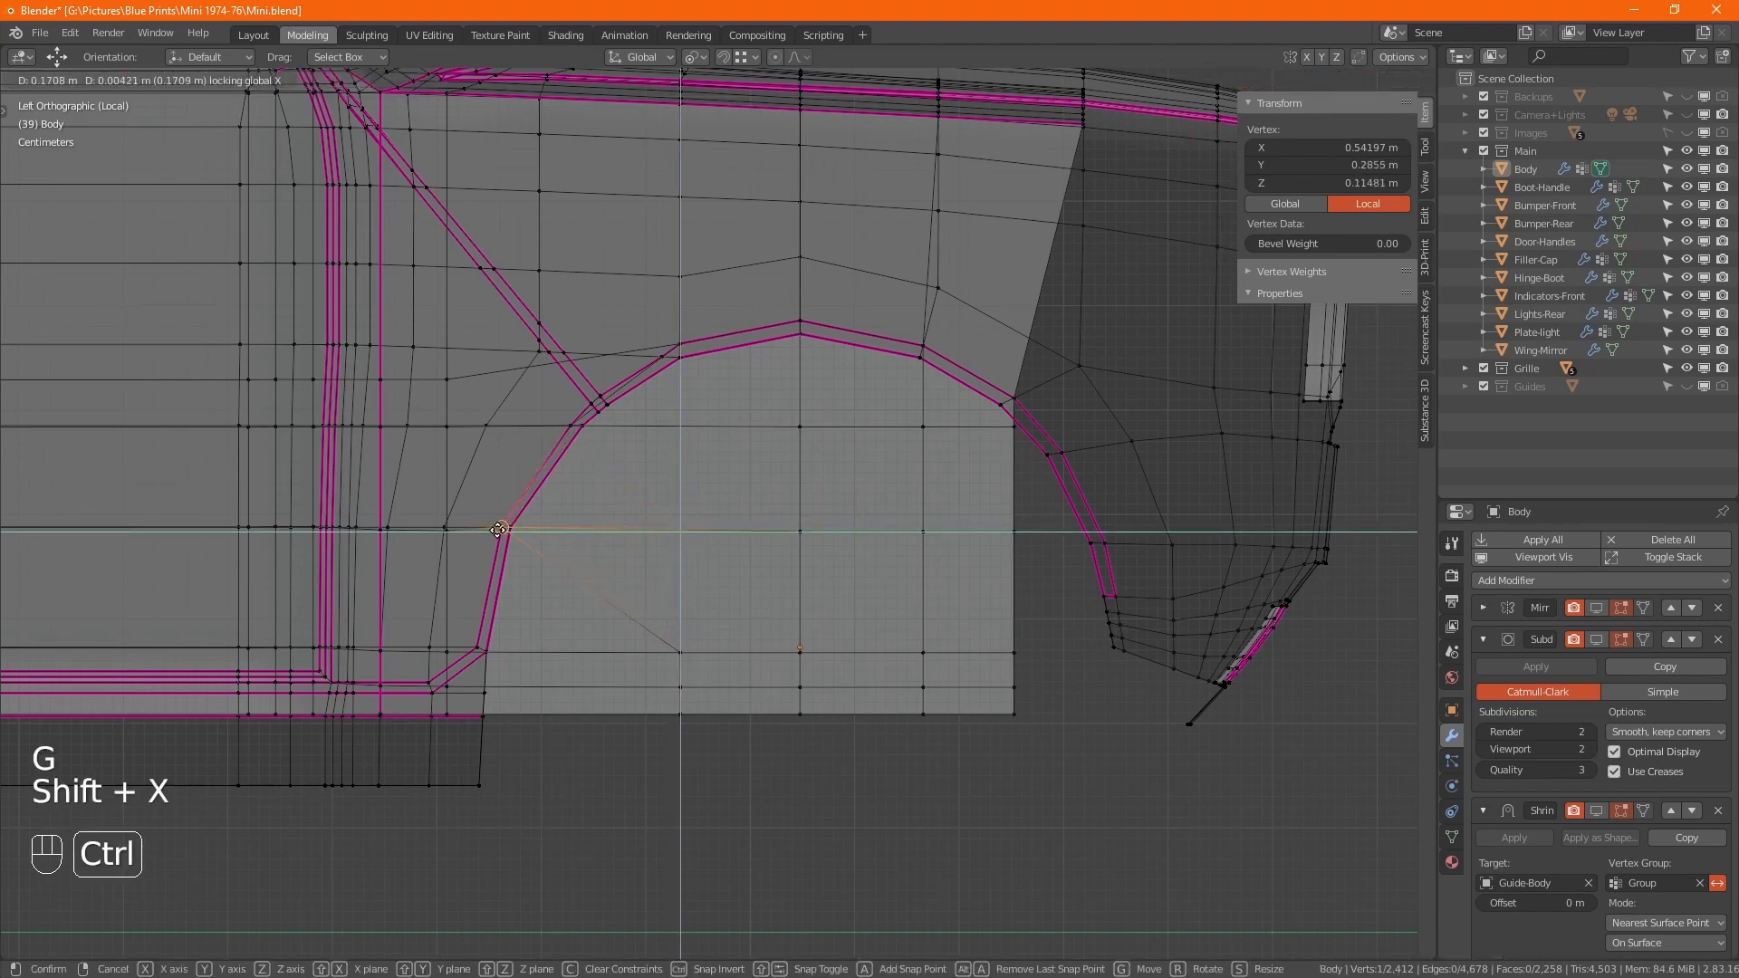
pyautogui.click(505, 527)
# - Snap the panel vertex below it onto the arch's lower rear crease corner, 0.19461 m along Y and 0.00534 m along Z with X locked
pyautogui.click(680, 652)
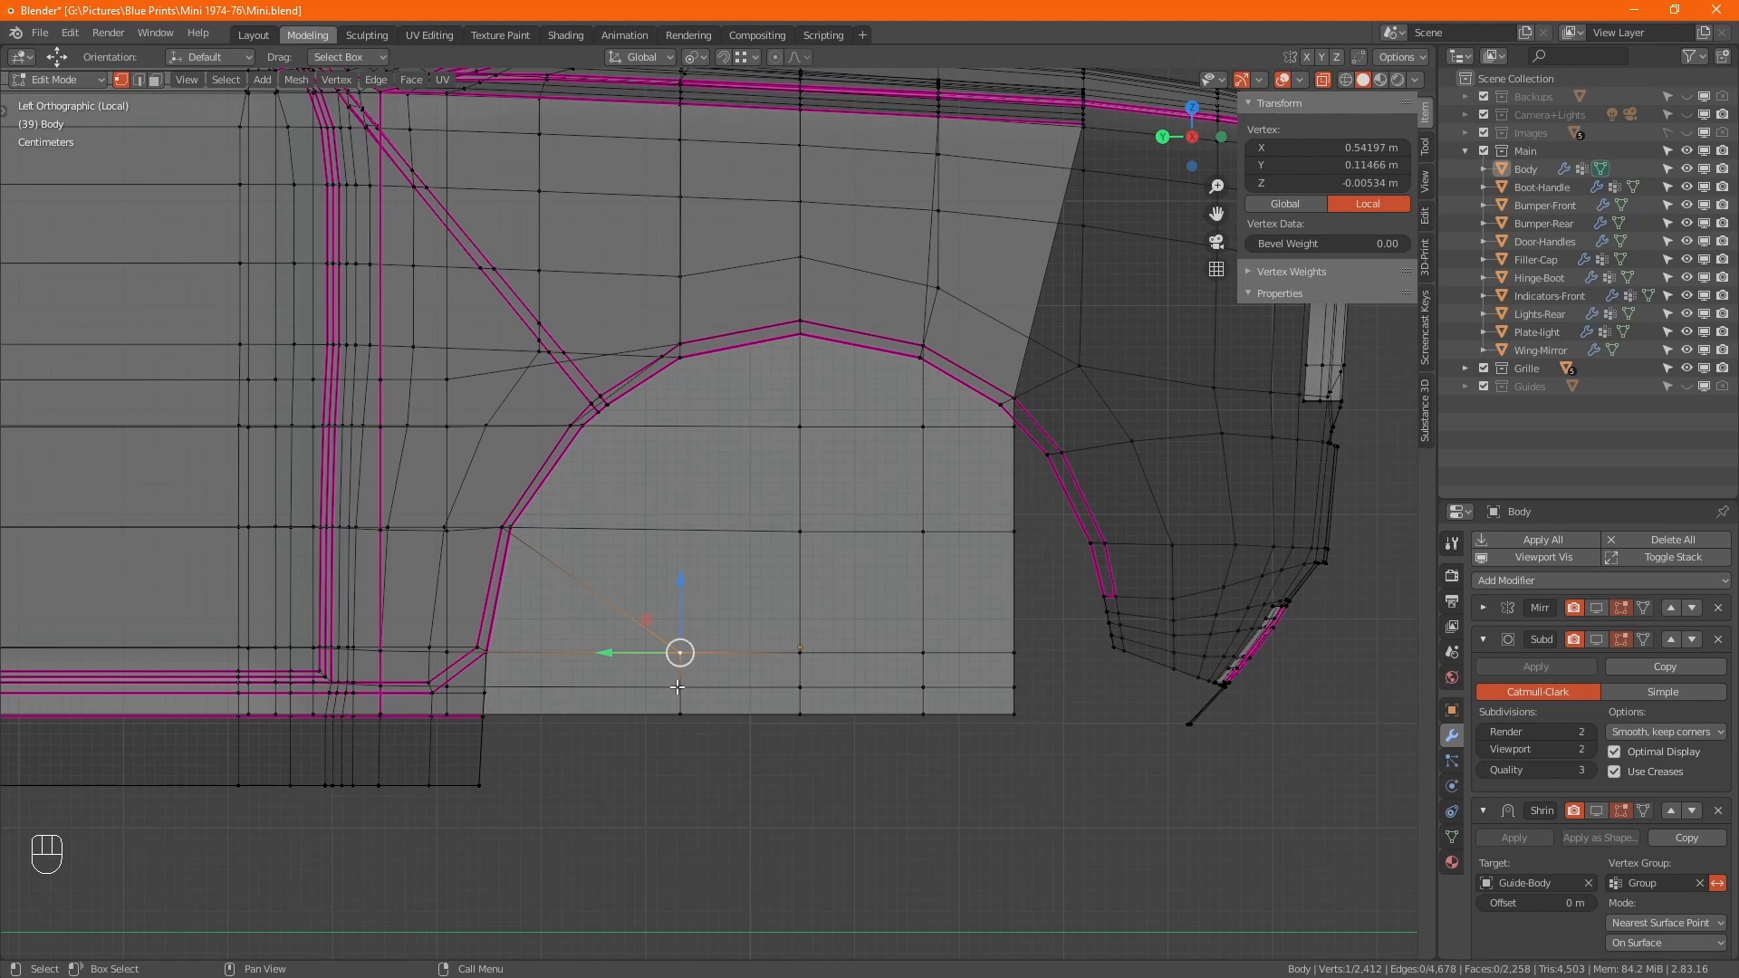
pyautogui.press('g')
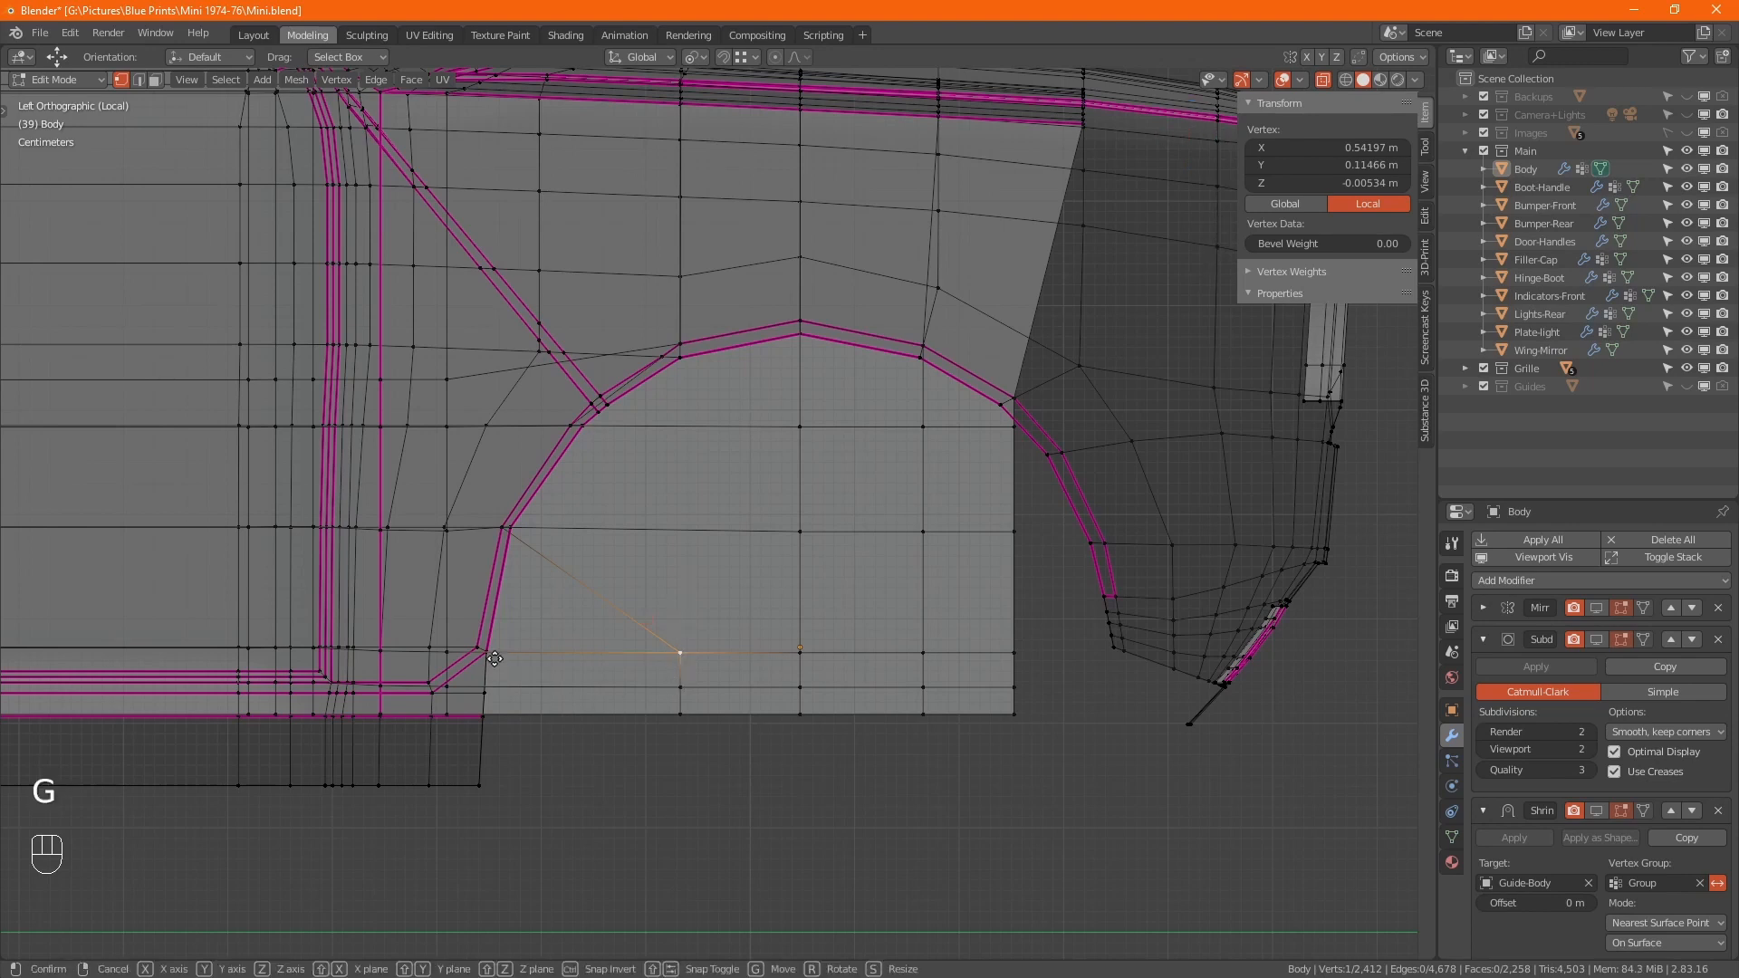
pyautogui.hotkey('shift', 'x')
pyautogui.click(467, 646)
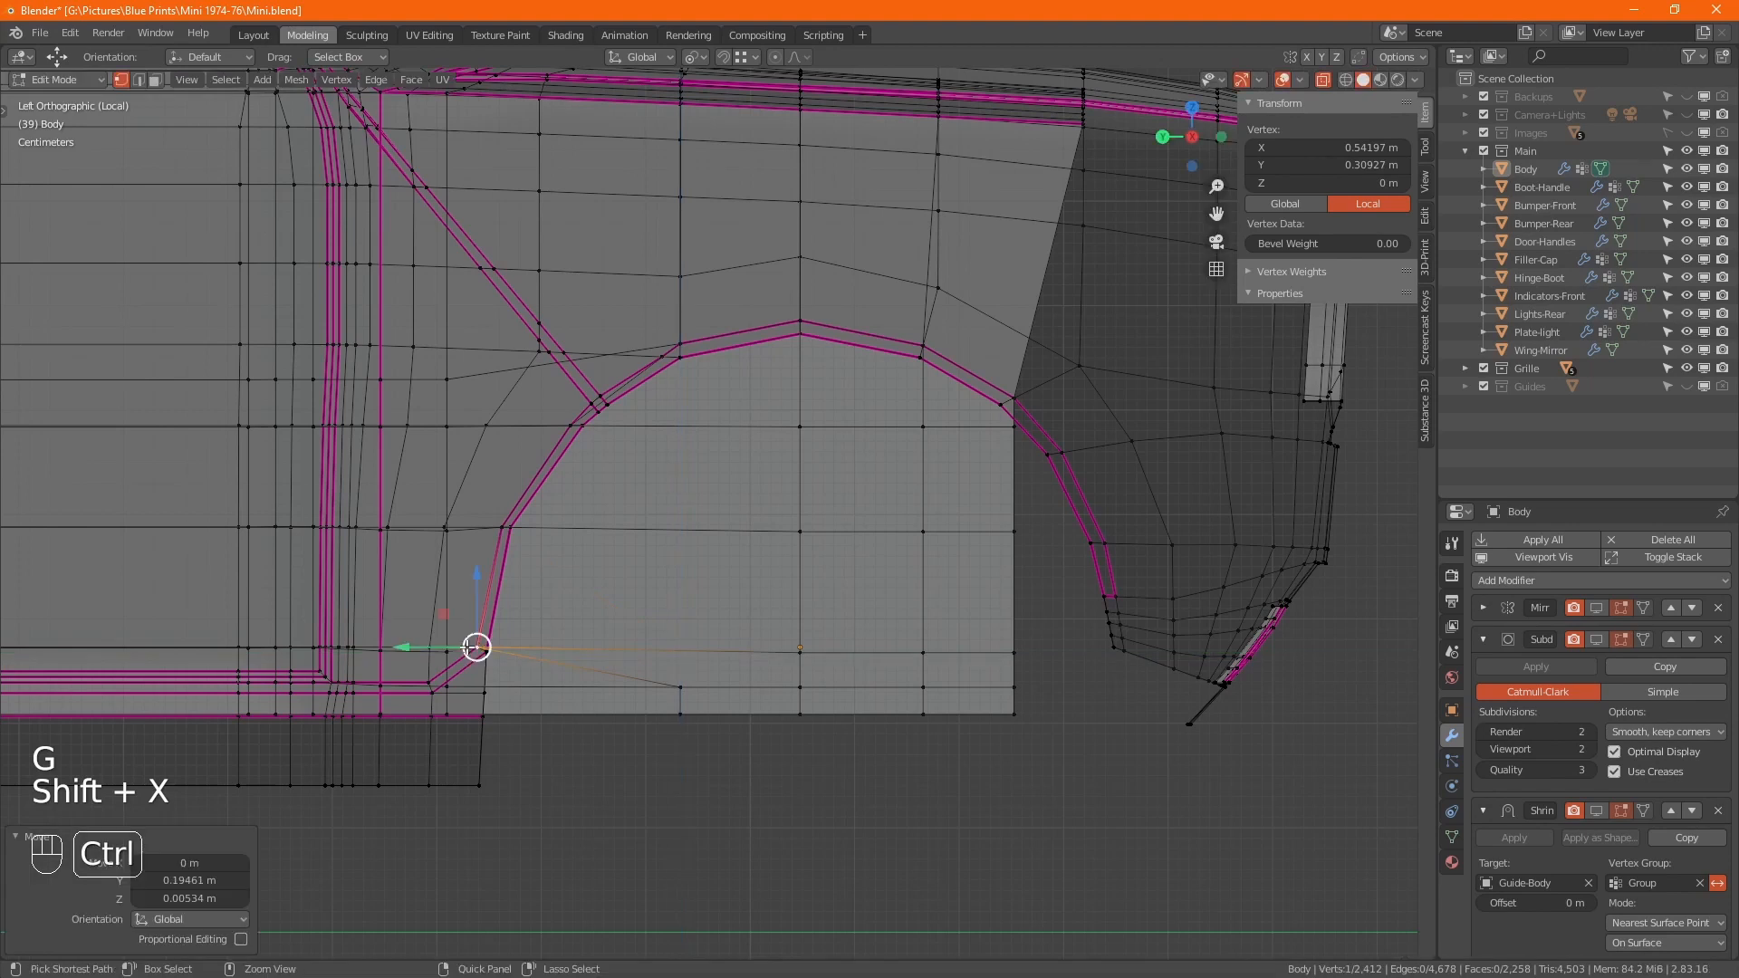
# - Select the column from the panel's bottom edge up to the vertex on the lower rear crease corner and scale it to 0 along Y
pyautogui.click(688, 727)
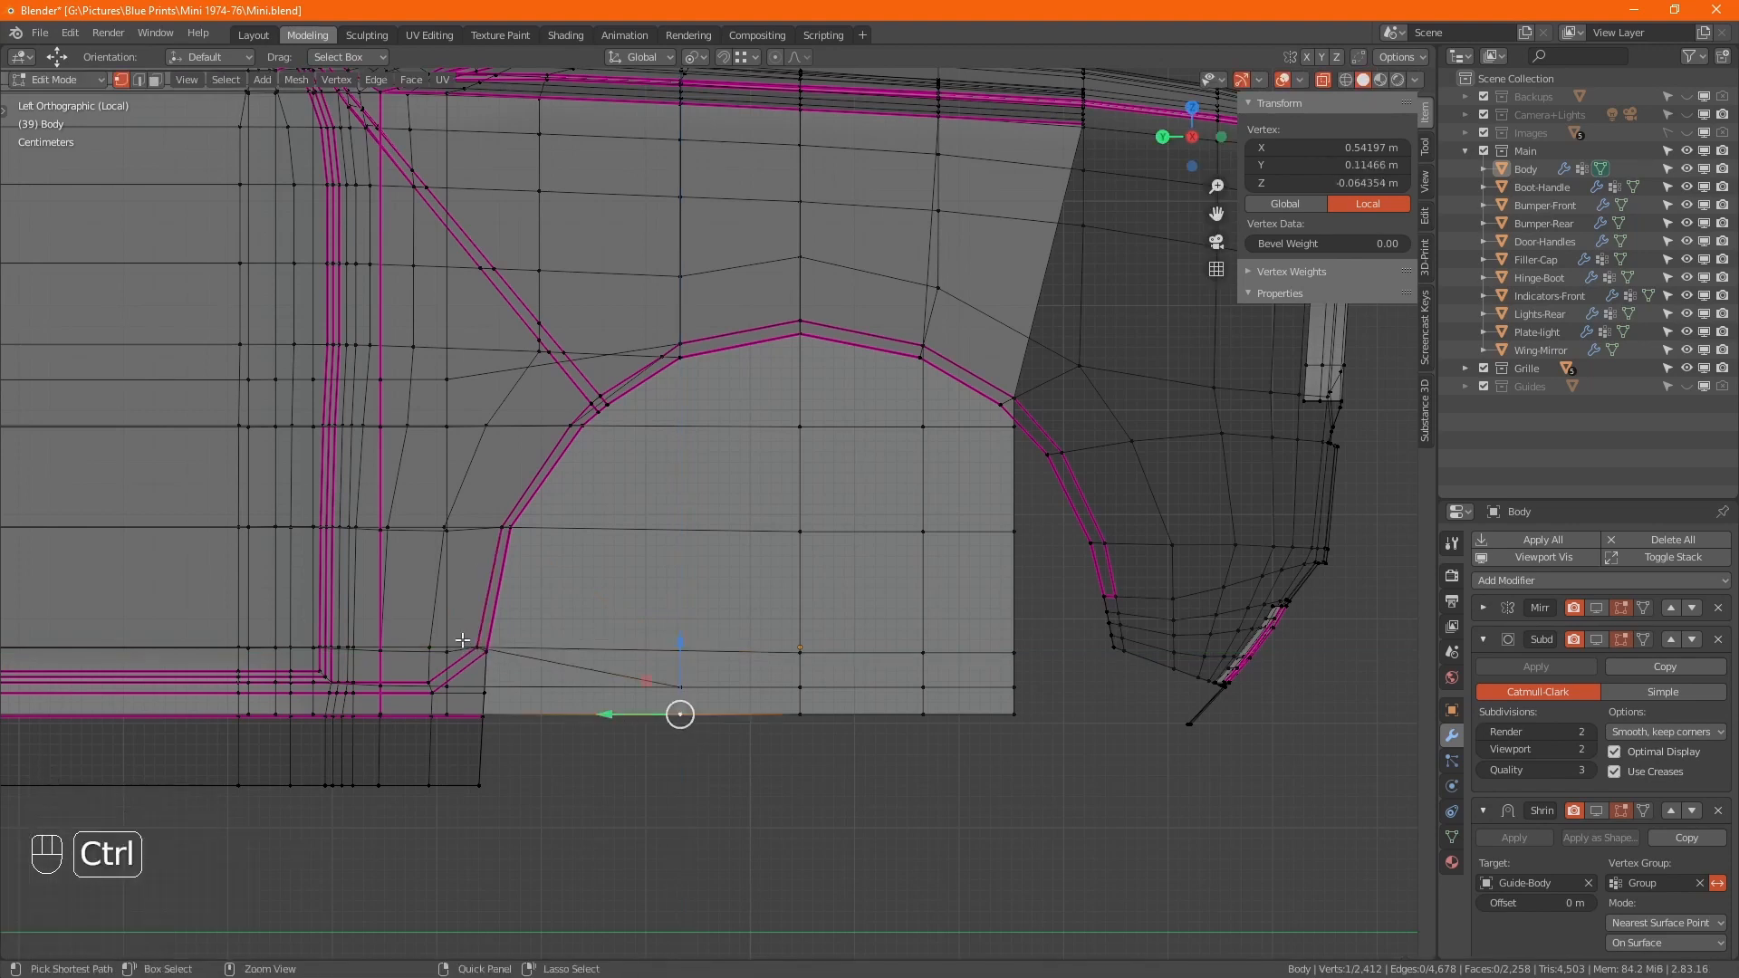
pyautogui.keyDown('alt'); pyautogui.moveTo(508, 664); pyautogui.dragTo(520, 687, button='middle'); pyautogui.keyUp('alt')
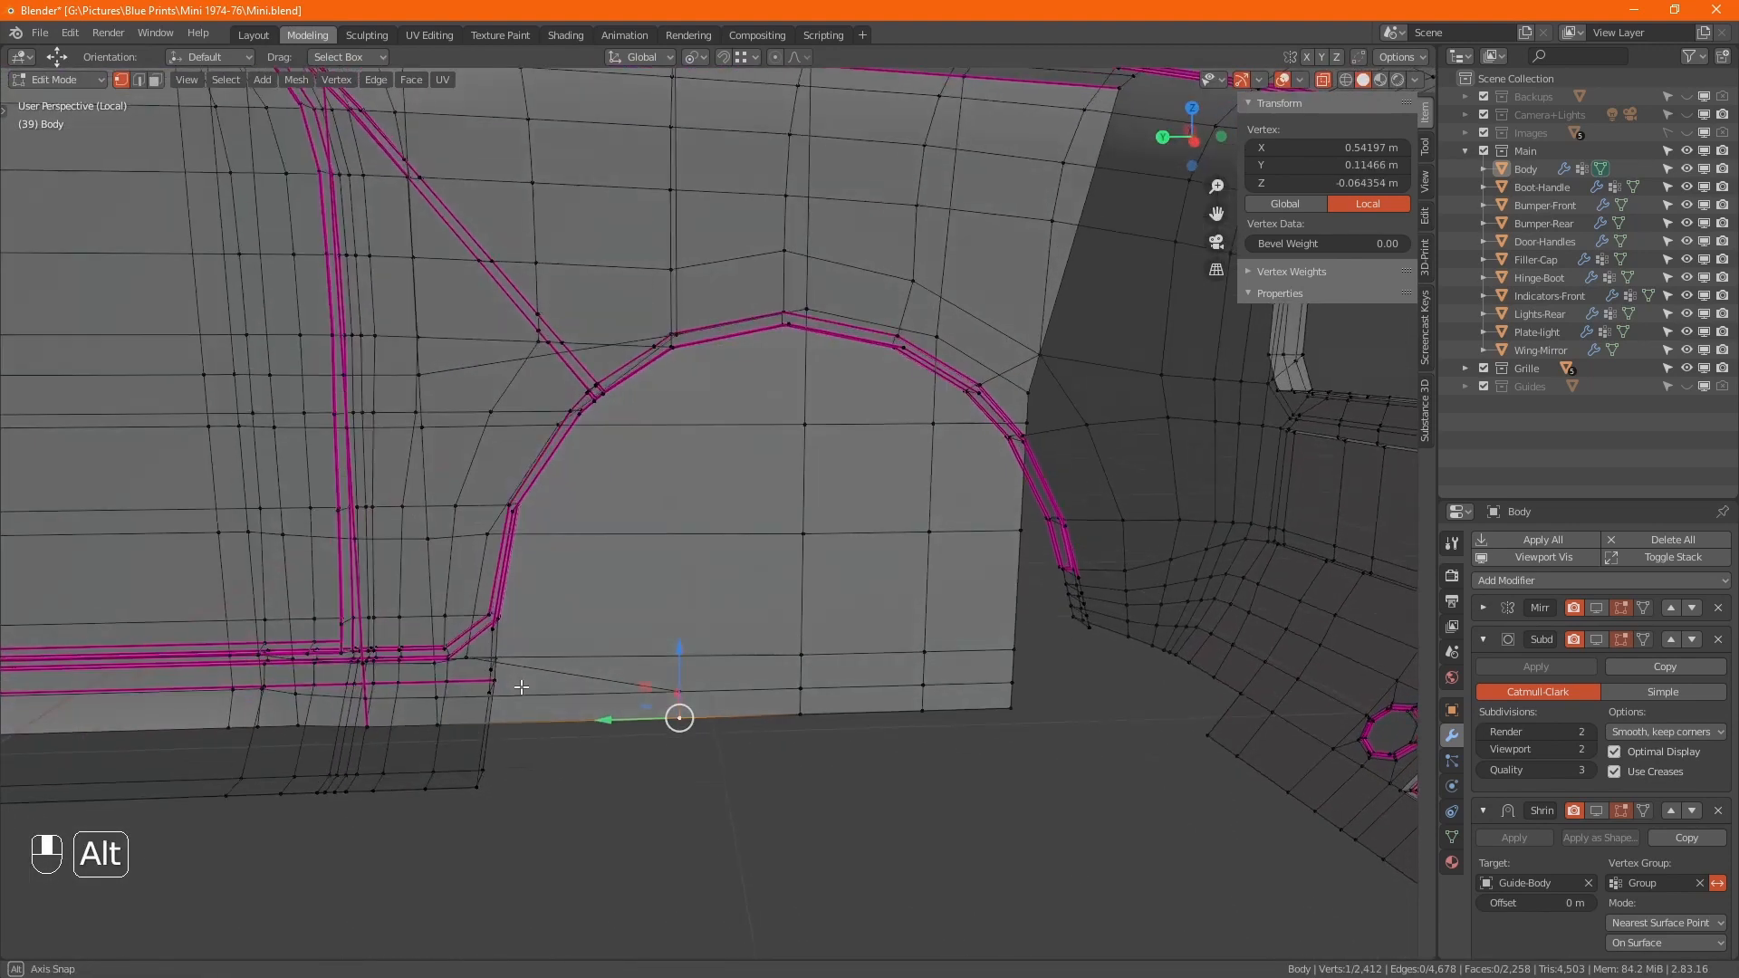
pyautogui.keyDown('ctrl'); pyautogui.click(467, 659); pyautogui.keyUp('ctrl')
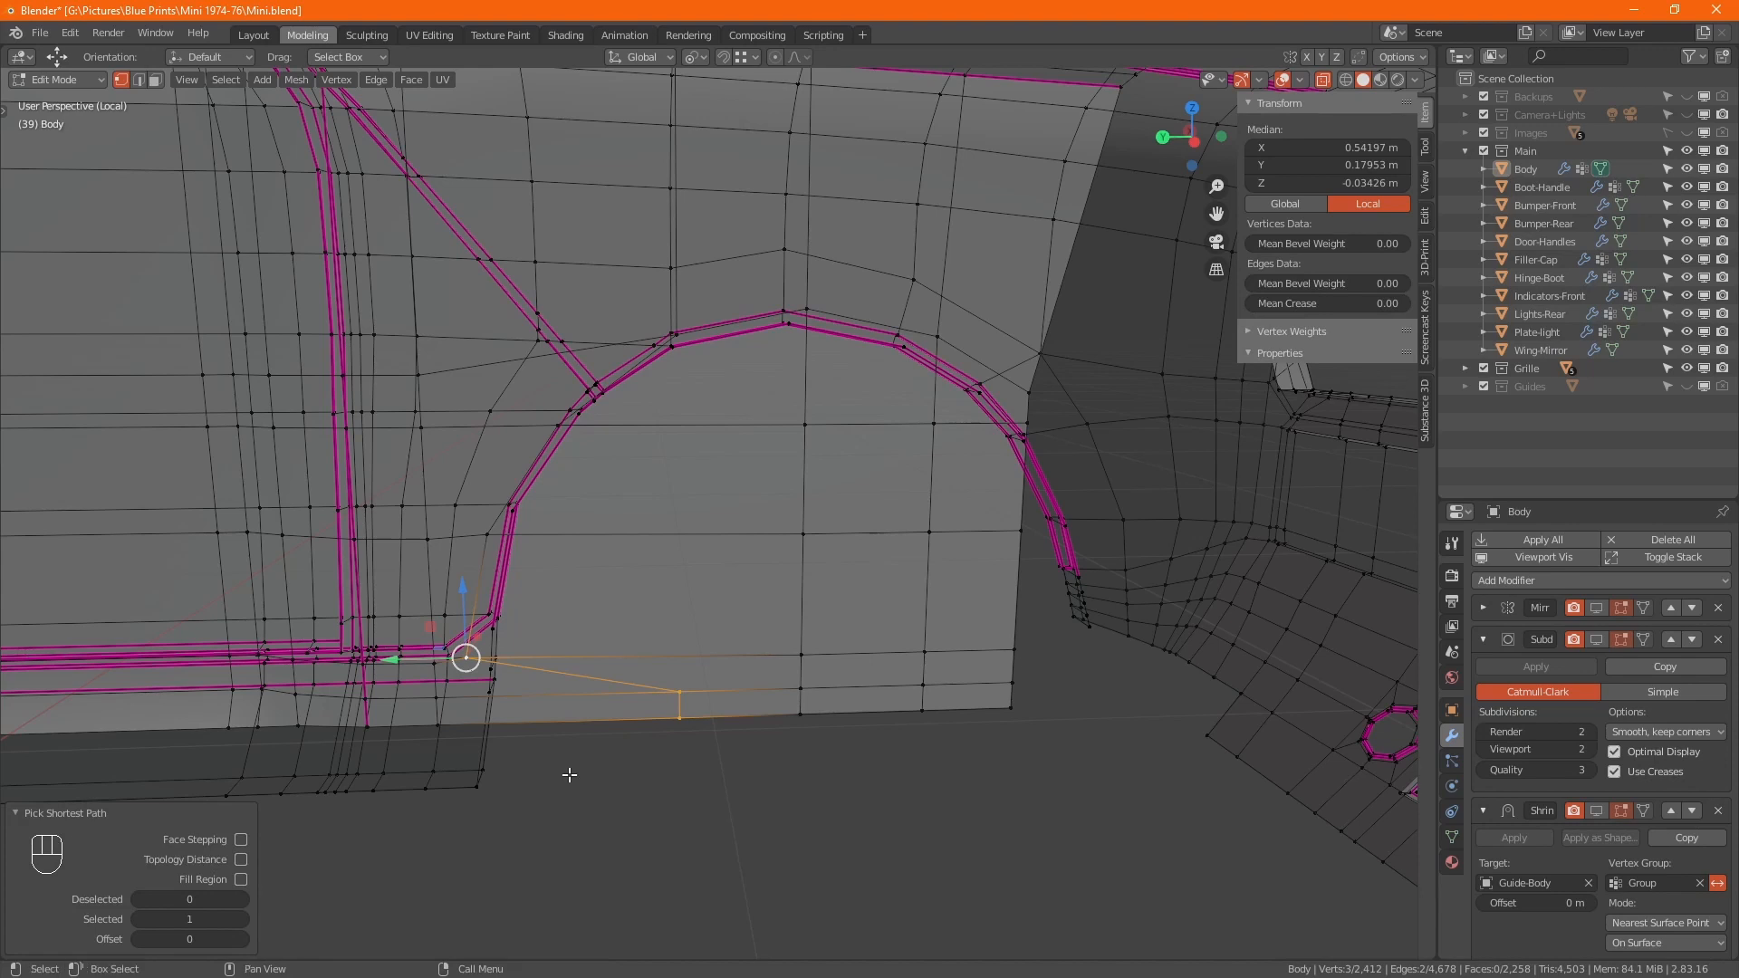
pyautogui.press('s')
pyautogui.press('y')
pyautogui.press('KP_0')
pyautogui.press('KP_Enter')
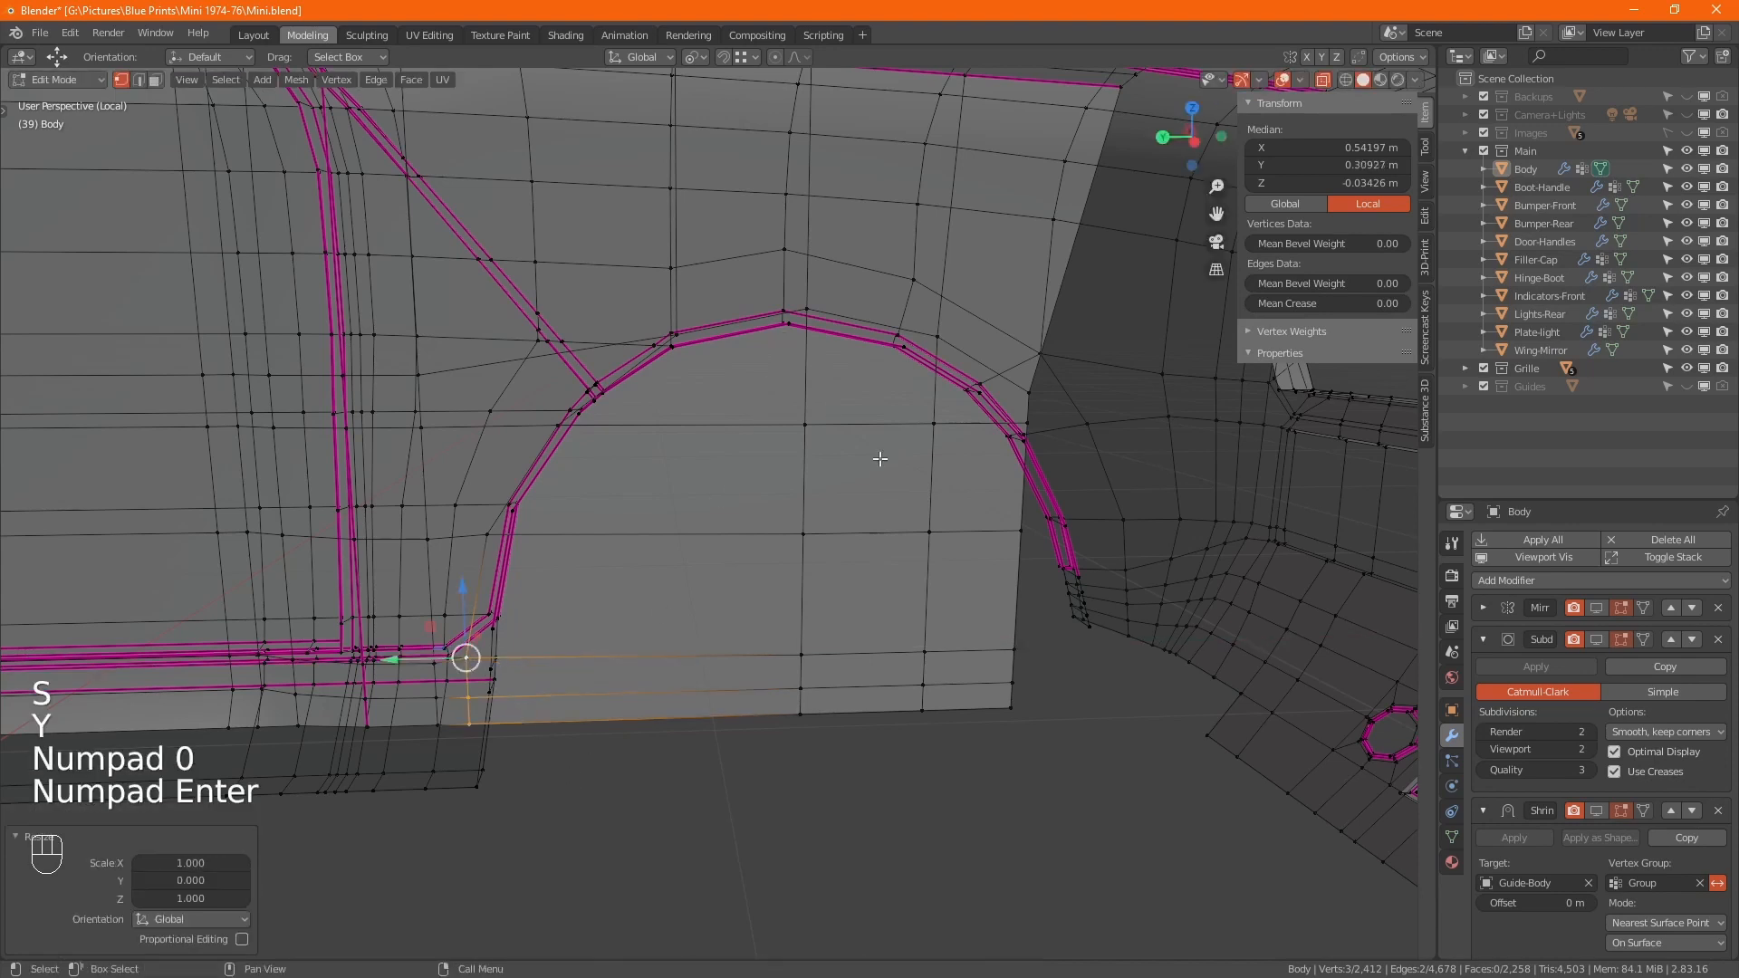
# - Select the inner panel vertices inside the wheel arch opening, including the front-edge column, and delete them
pyautogui.keyDown('alt'); pyautogui.moveTo(879, 459); pyautogui.dragTo(850, 481, button='middle'); pyautogui.keyUp('alt')
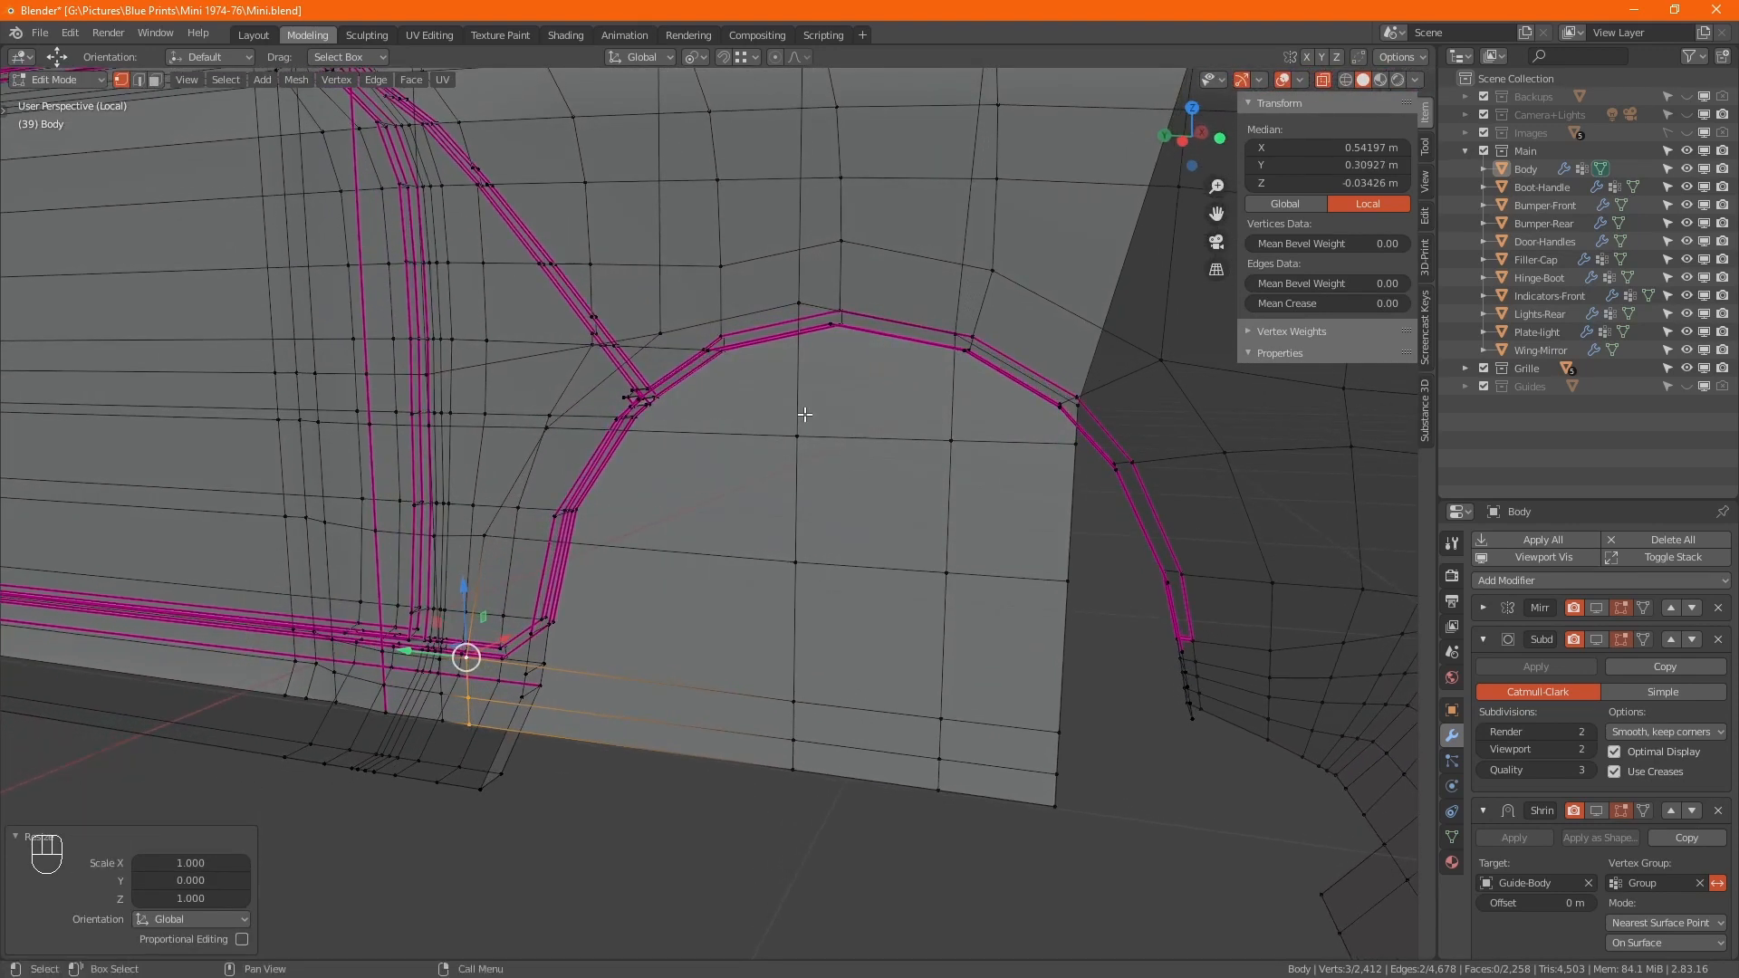
pyautogui.keyDown('shift'); pyautogui.moveTo(766, 397); pyautogui.dragTo(1052, 808); pyautogui.keyUp('shift')
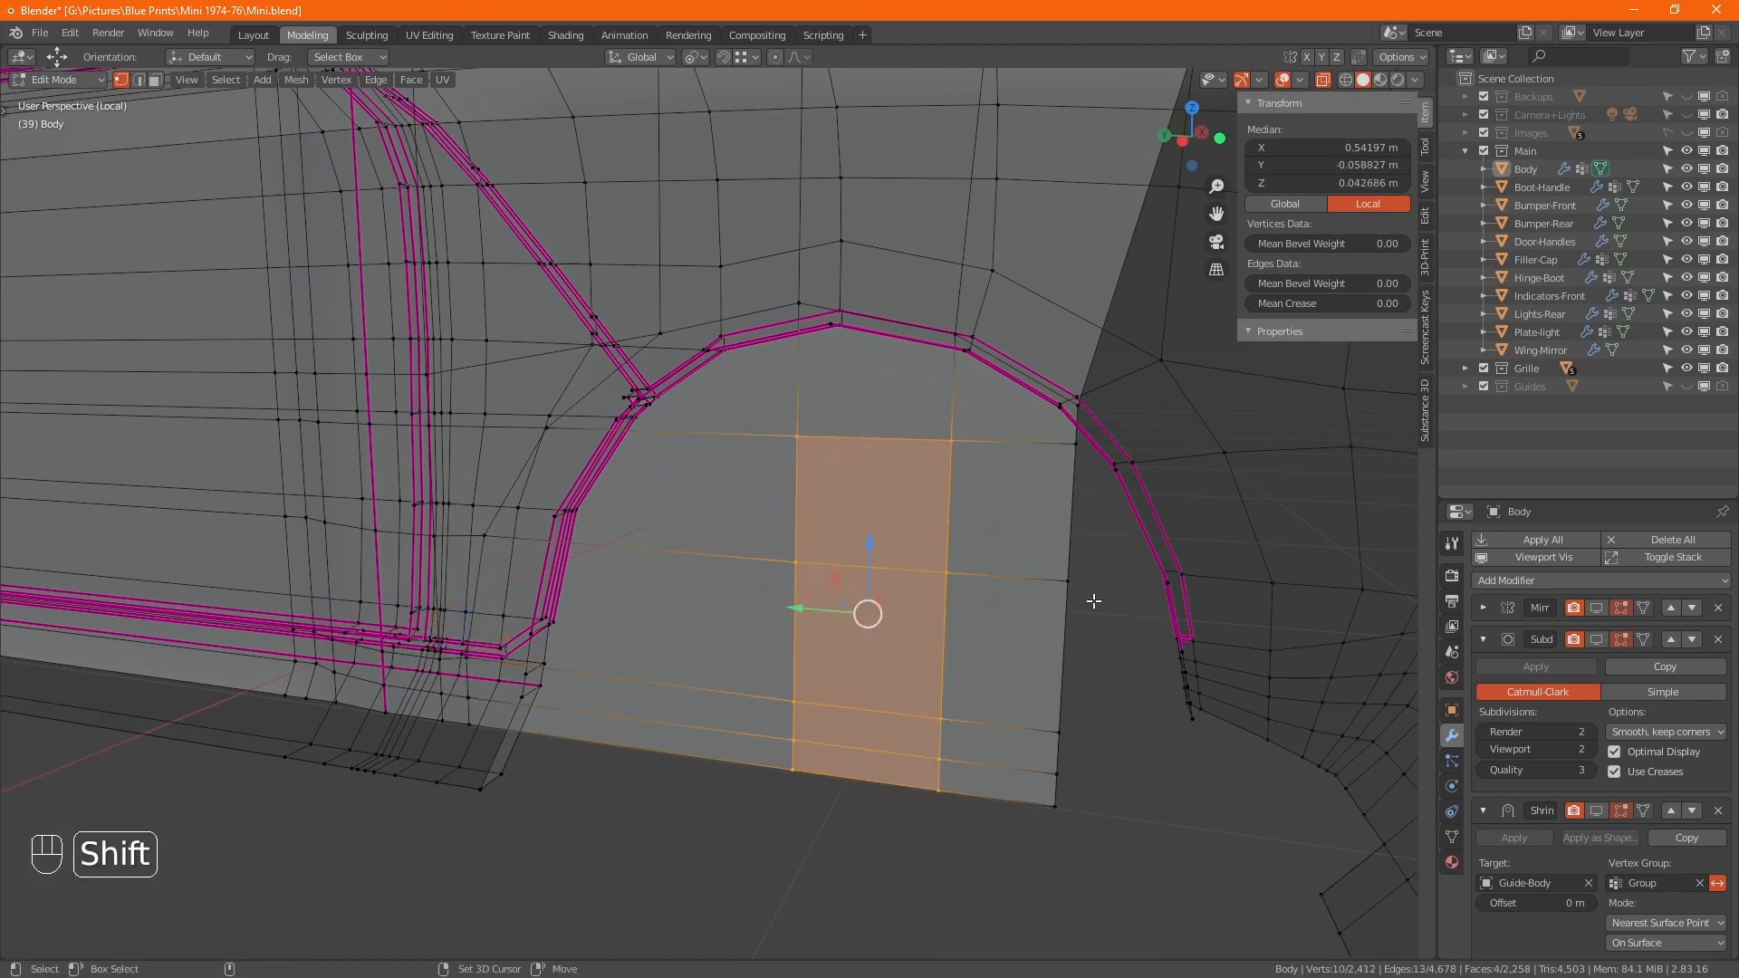
pyautogui.keyDown('shift'); pyautogui.click(1084, 447); pyautogui.keyUp('shift')
pyautogui.keyDown('ctrl'); pyautogui.click(1074, 787); pyautogui.keyUp('ctrl')
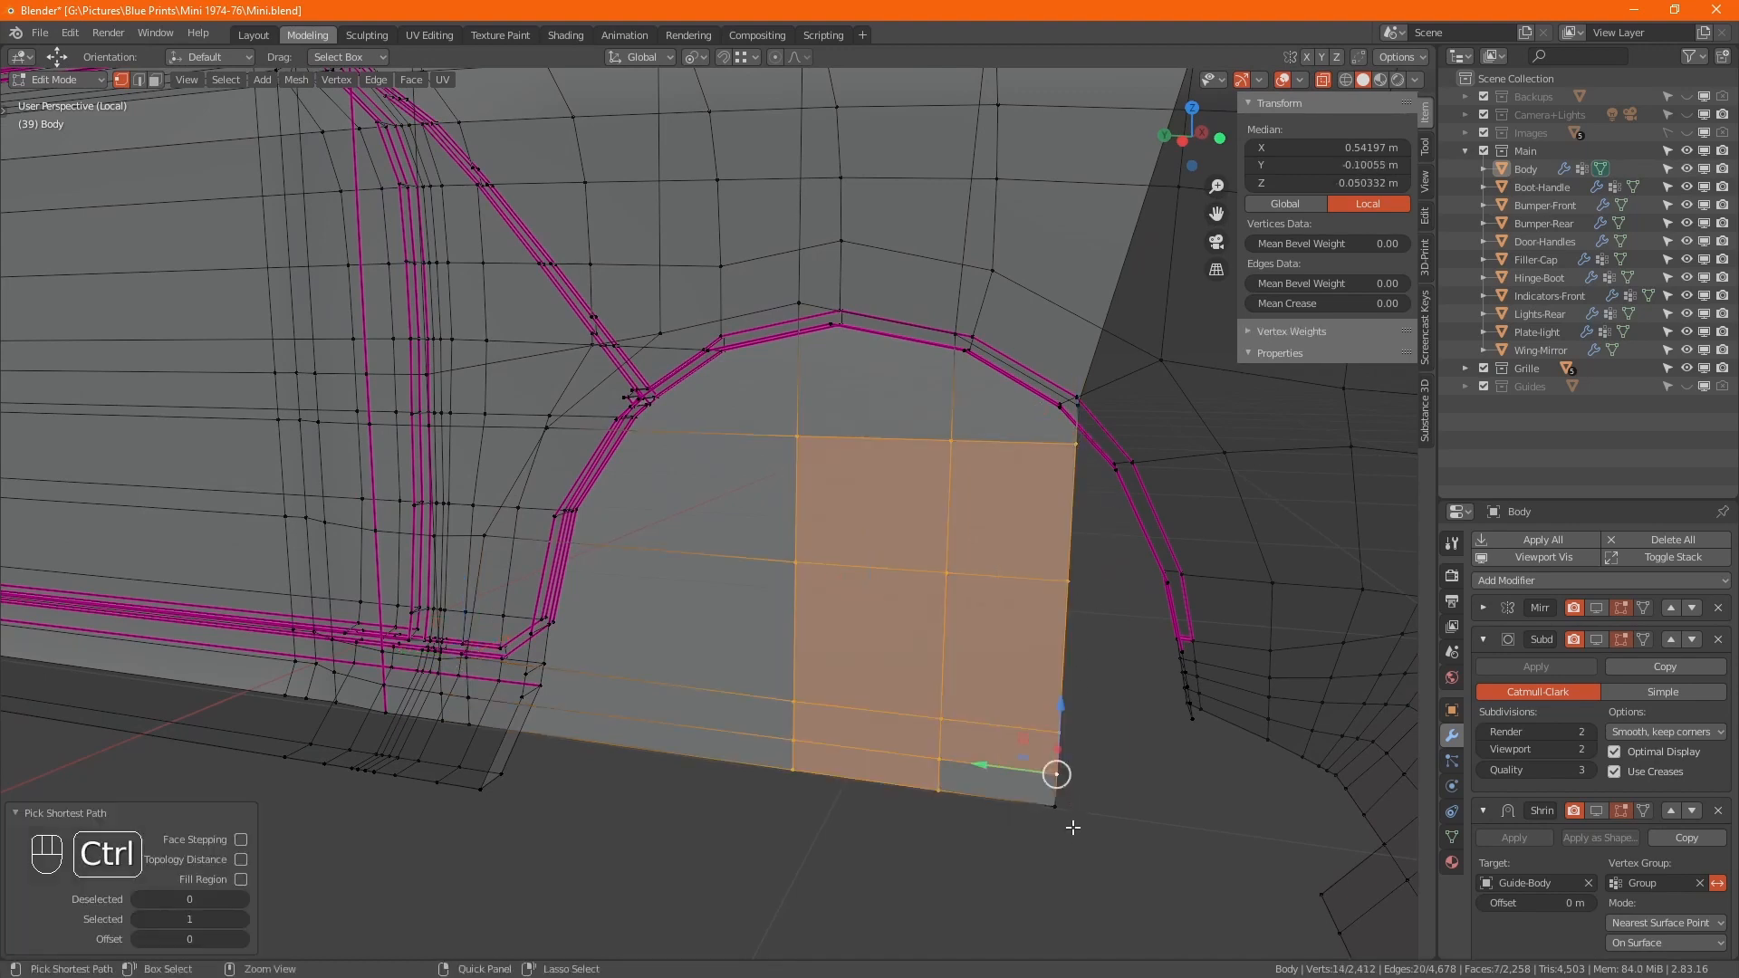
pyautogui.press('x')
pyautogui.click(1068, 884)
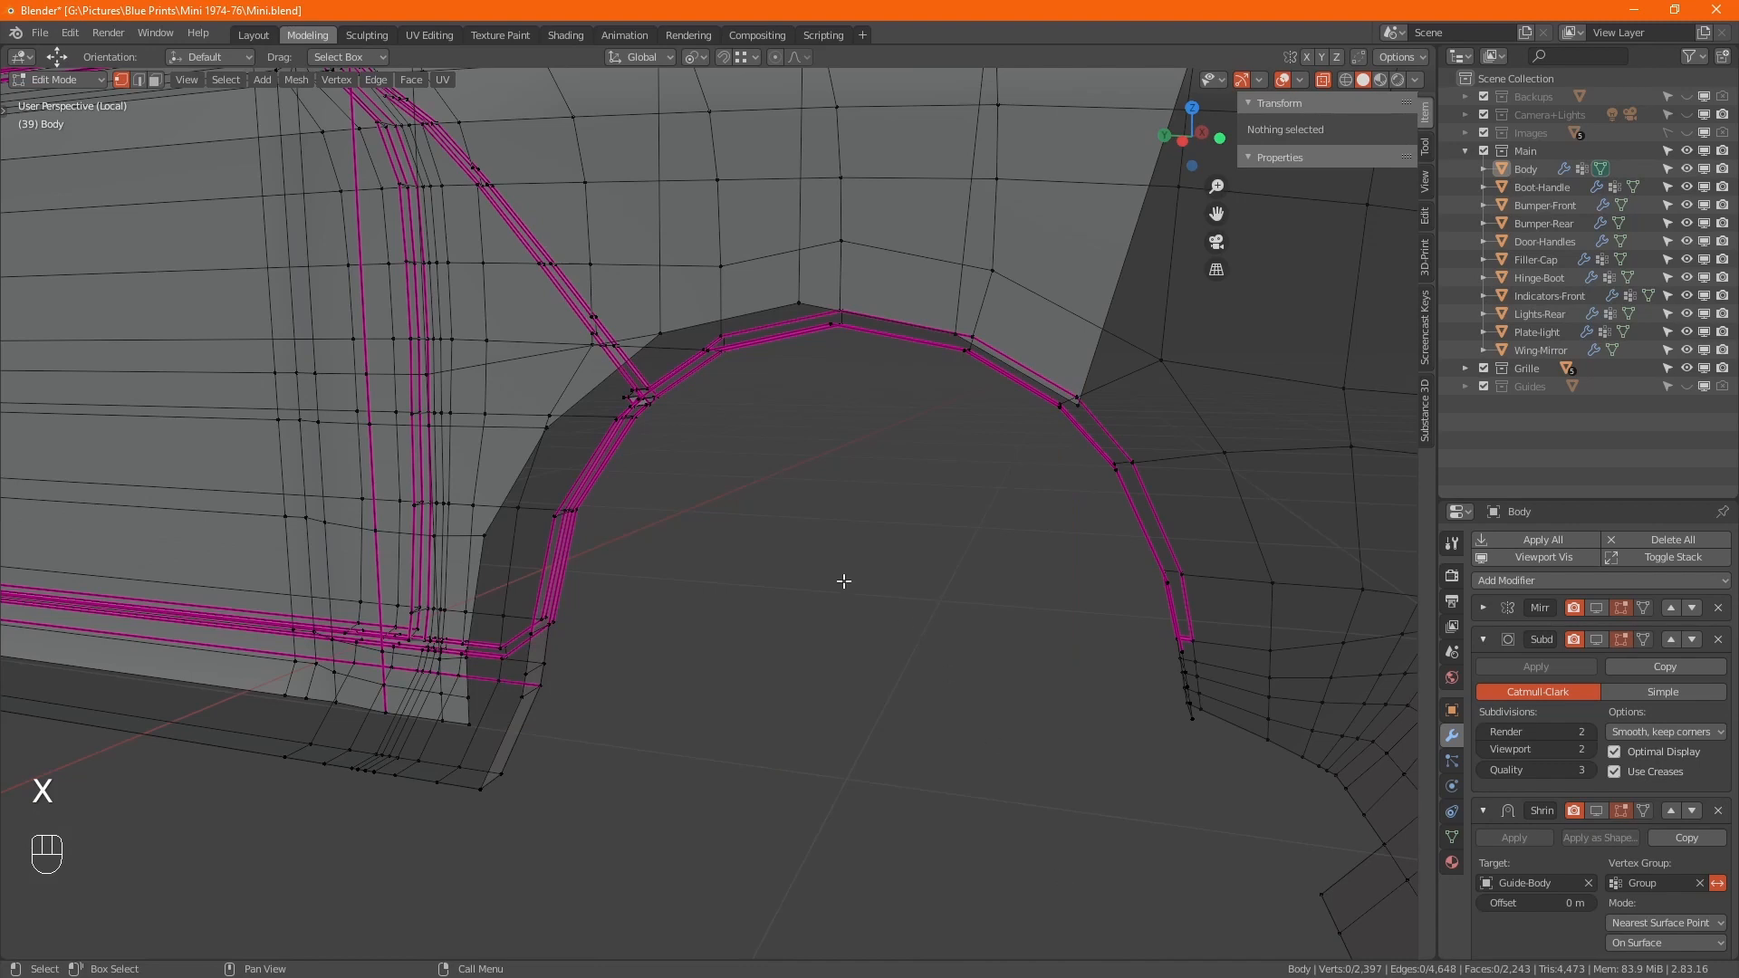
# - Flatten the inner-end vertices of the lip where the wing seam meets the wheel arch to 0 along X and delete the selected faces
pyautogui.scroll(-5, 853, 584)
pyautogui.hotkey('alt', 'z')
pyautogui.moveTo(869, 594); pyautogui.dragTo(667, 652, button='middle')
pyautogui.scroll(3, 857, 556)
pyautogui.scroll(1, 856, 557)
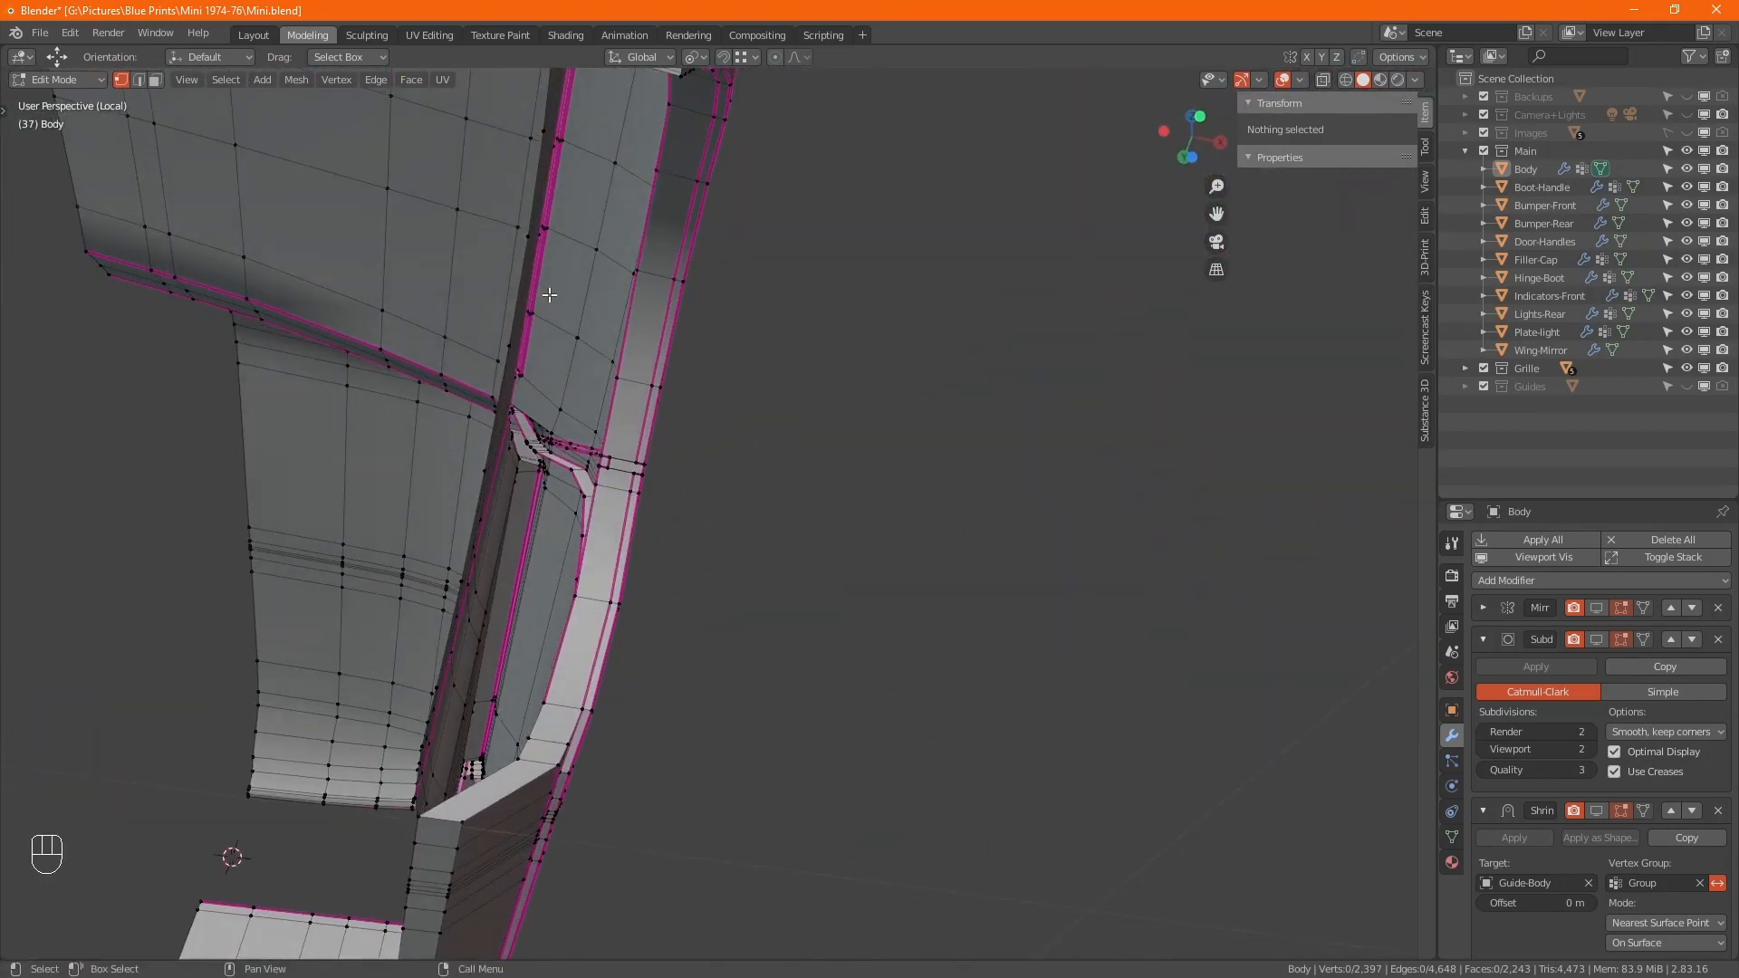
pyautogui.keyDown('alt'); pyautogui.moveTo(541, 430); pyautogui.dragTo(878, 677, button='middle'); pyautogui.keyUp('alt')
pyautogui.keyDown('alt'); pyautogui.scroll(1, 654, 522); pyautogui.keyUp('alt')
pyautogui.click(614, 511)
pyautogui.hotkey('alt', 'z')
pyautogui.keyDown('ctrl'); pyautogui.moveTo(559, 570); pyautogui.dragTo(598, 497, button='middle'); pyautogui.keyUp('ctrl')
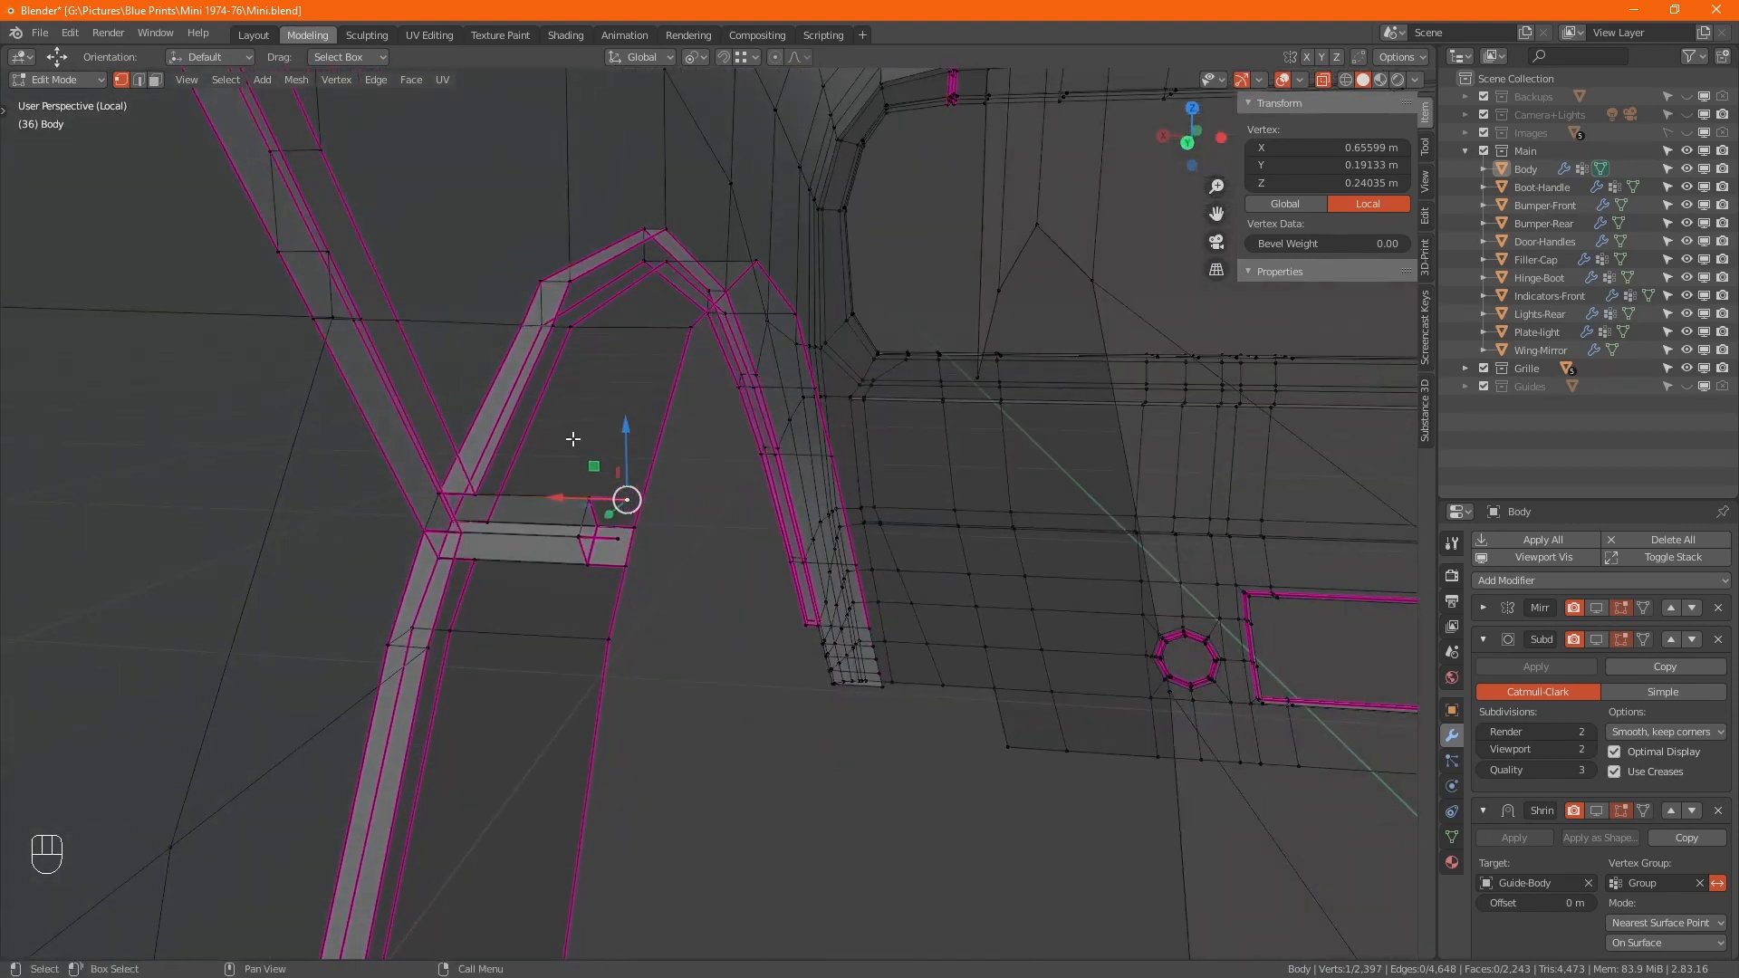
pyautogui.moveTo(565, 426); pyautogui.dragTo(625, 568)
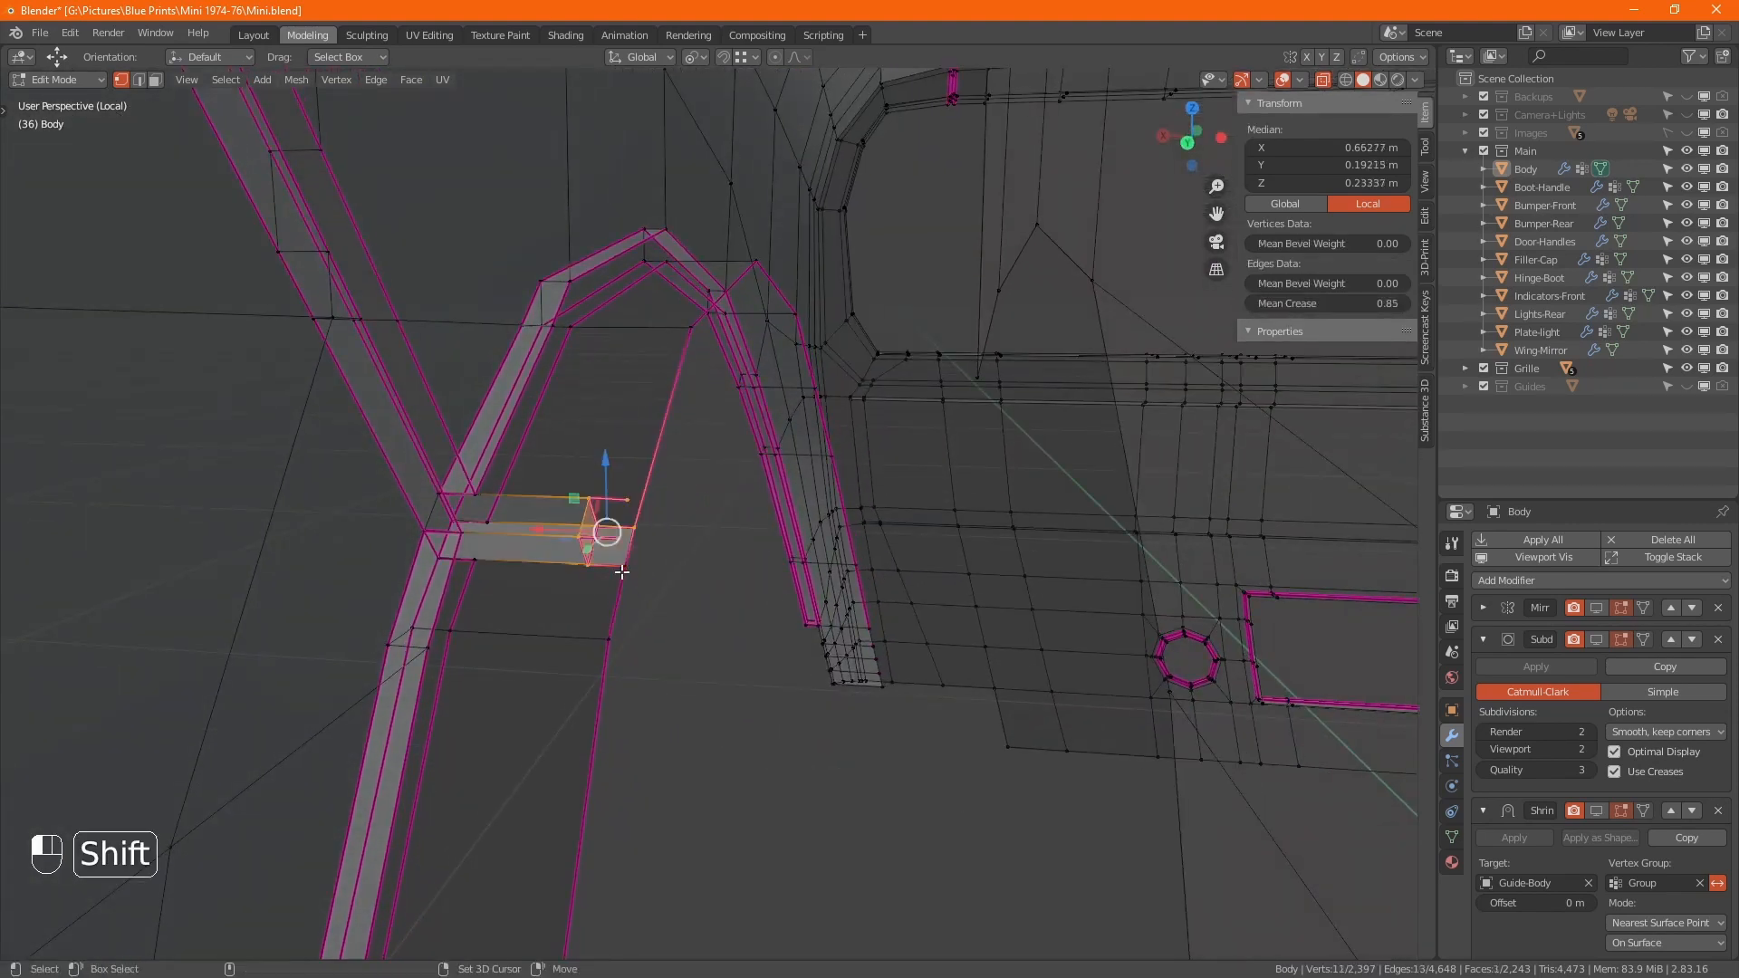
pyautogui.press('s')
pyautogui.press('x')
pyautogui.press('KP_0')
pyautogui.press('KP_Enter')
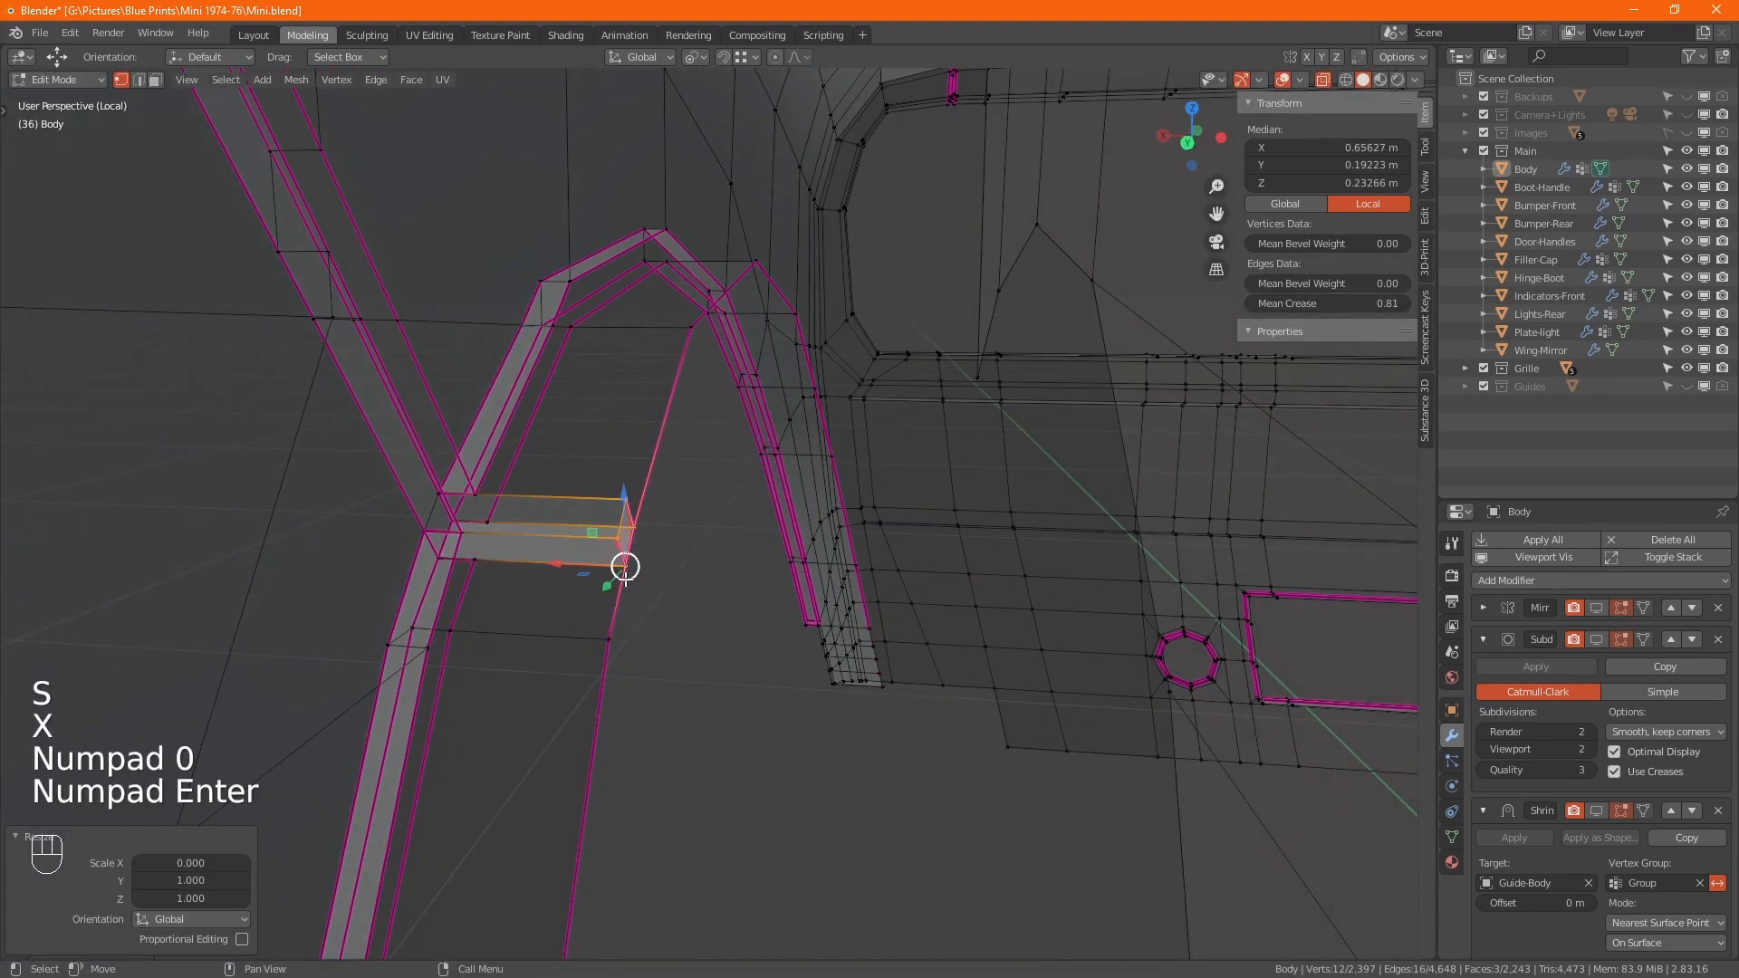
pyautogui.press('x')
pyautogui.click(625, 579)
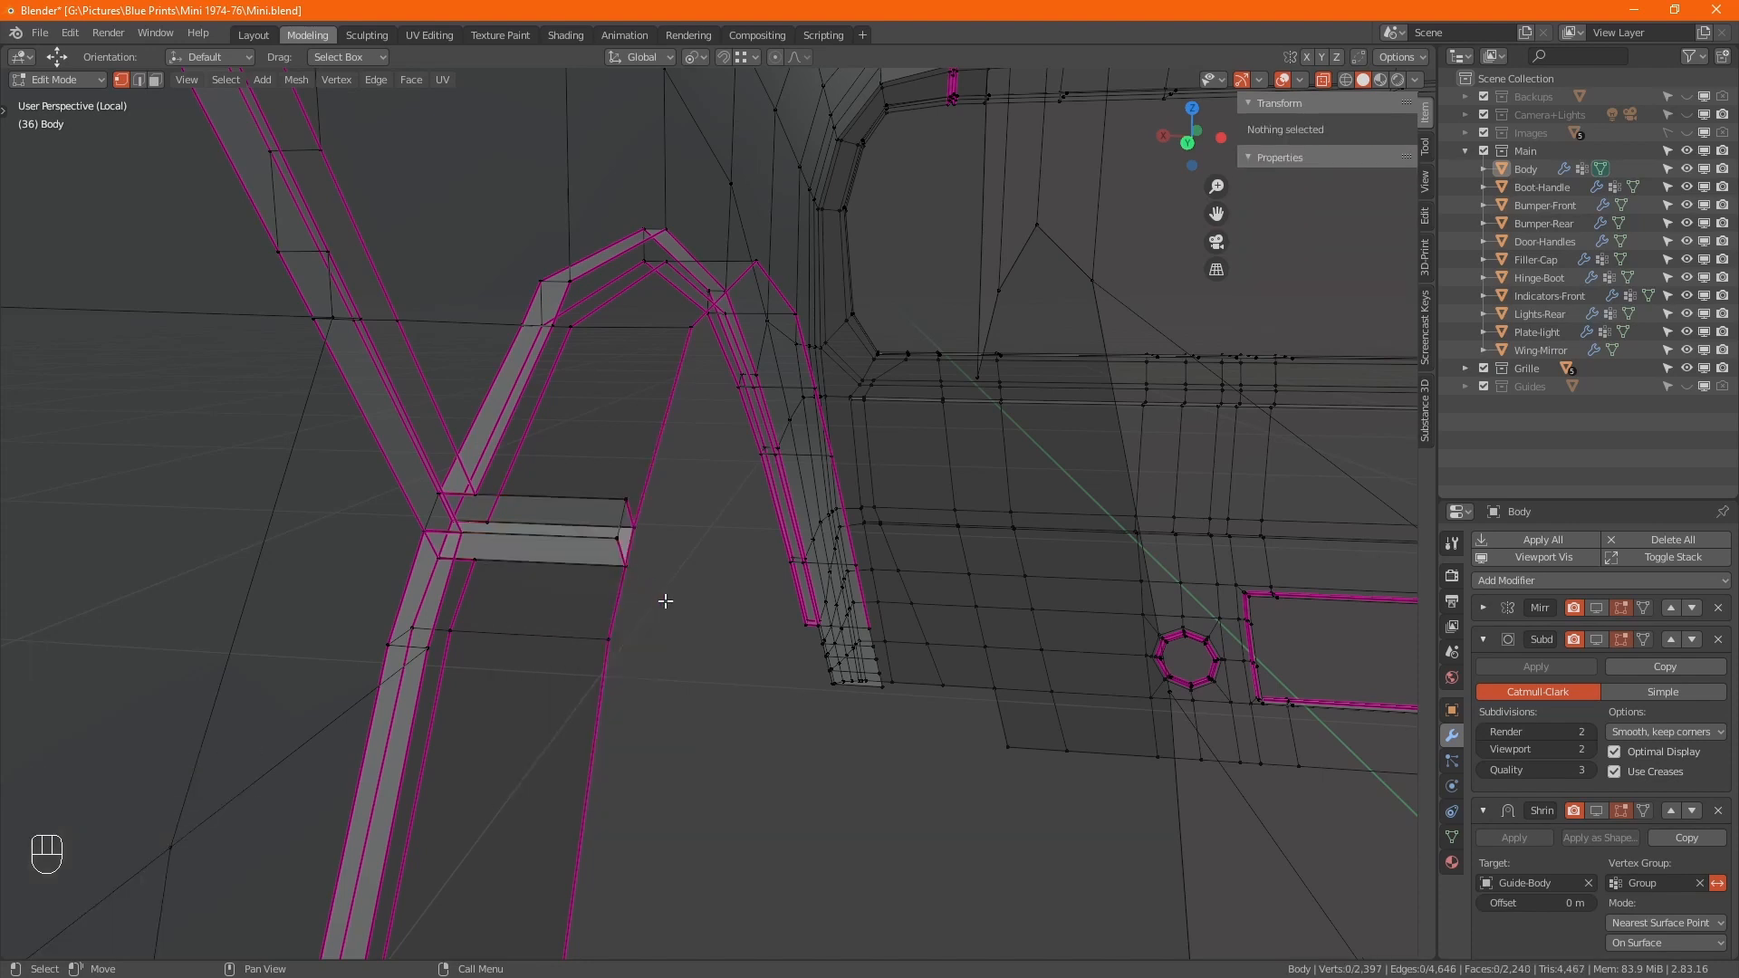
# - Select the inner-end vertices of the lip at the wing seam and wheel arch junction and merge them by distance at 0.0001 m
pyautogui.moveTo(666, 600); pyautogui.dragTo(581, 480)
pyautogui.press('m')
pyautogui.click(581, 480)
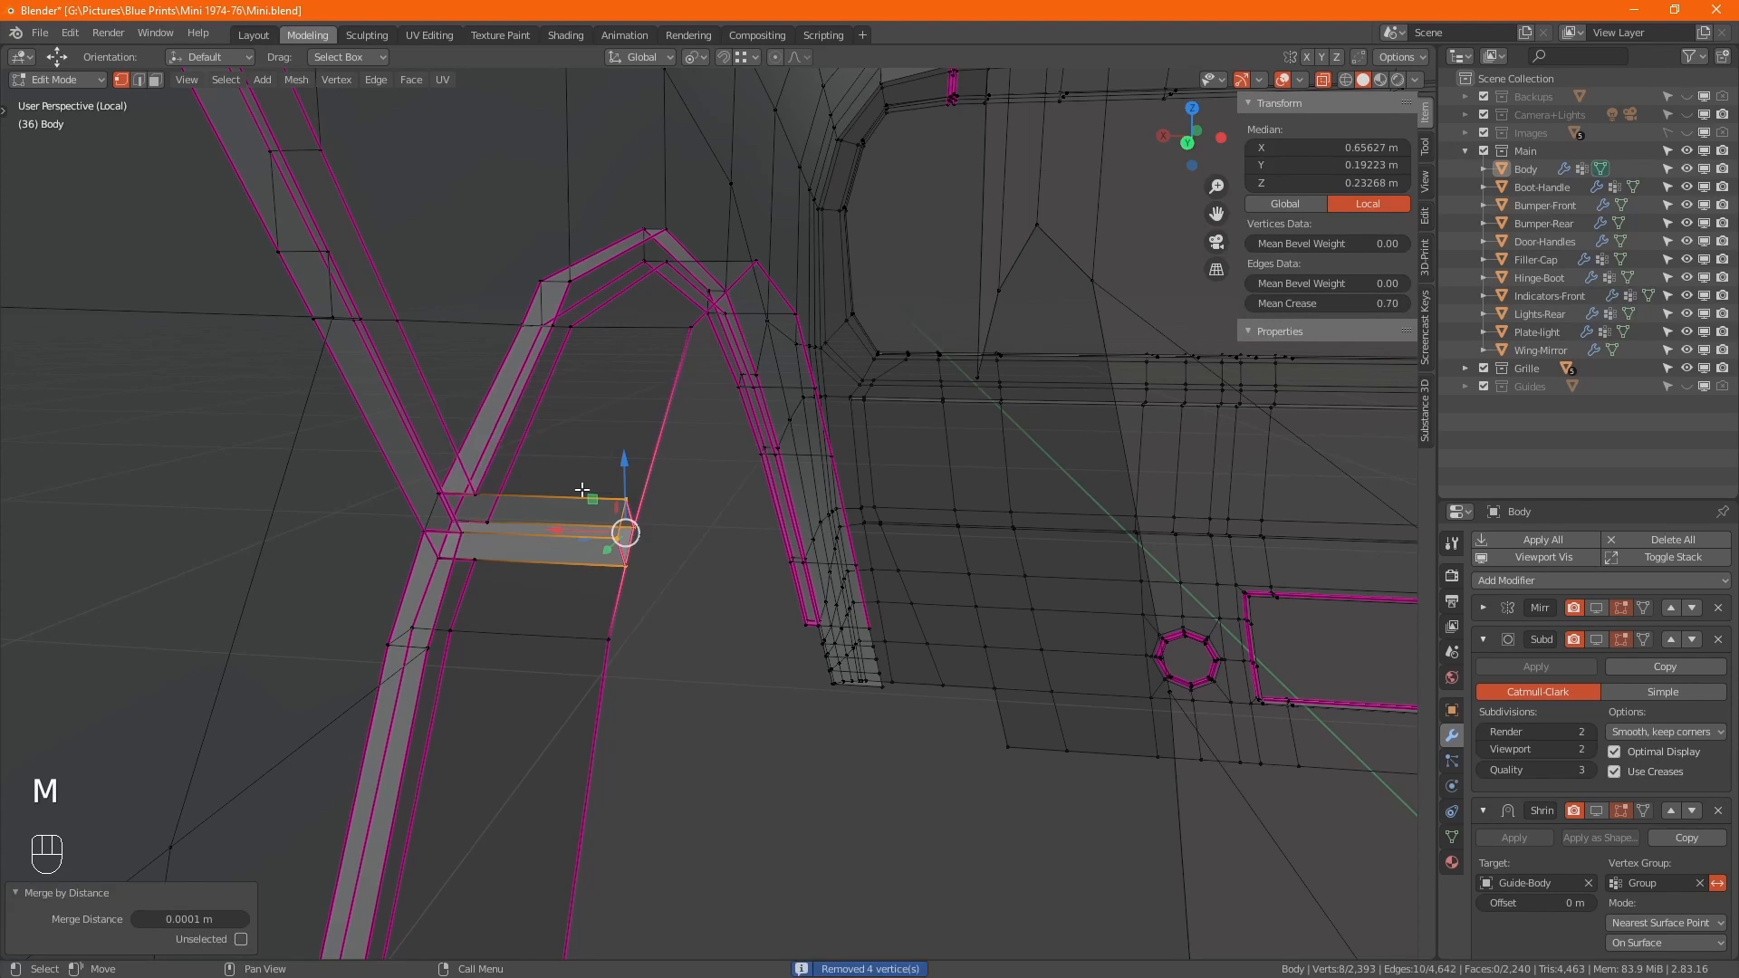
# - Connect the two vertices on the arch's outer crease line across the seam lip with a vertex path
pyautogui.hotkey('alt', 'z')
pyautogui.moveTo(695, 655); pyautogui.dragTo(695, 693, button='middle')
pyautogui.click(480, 538)
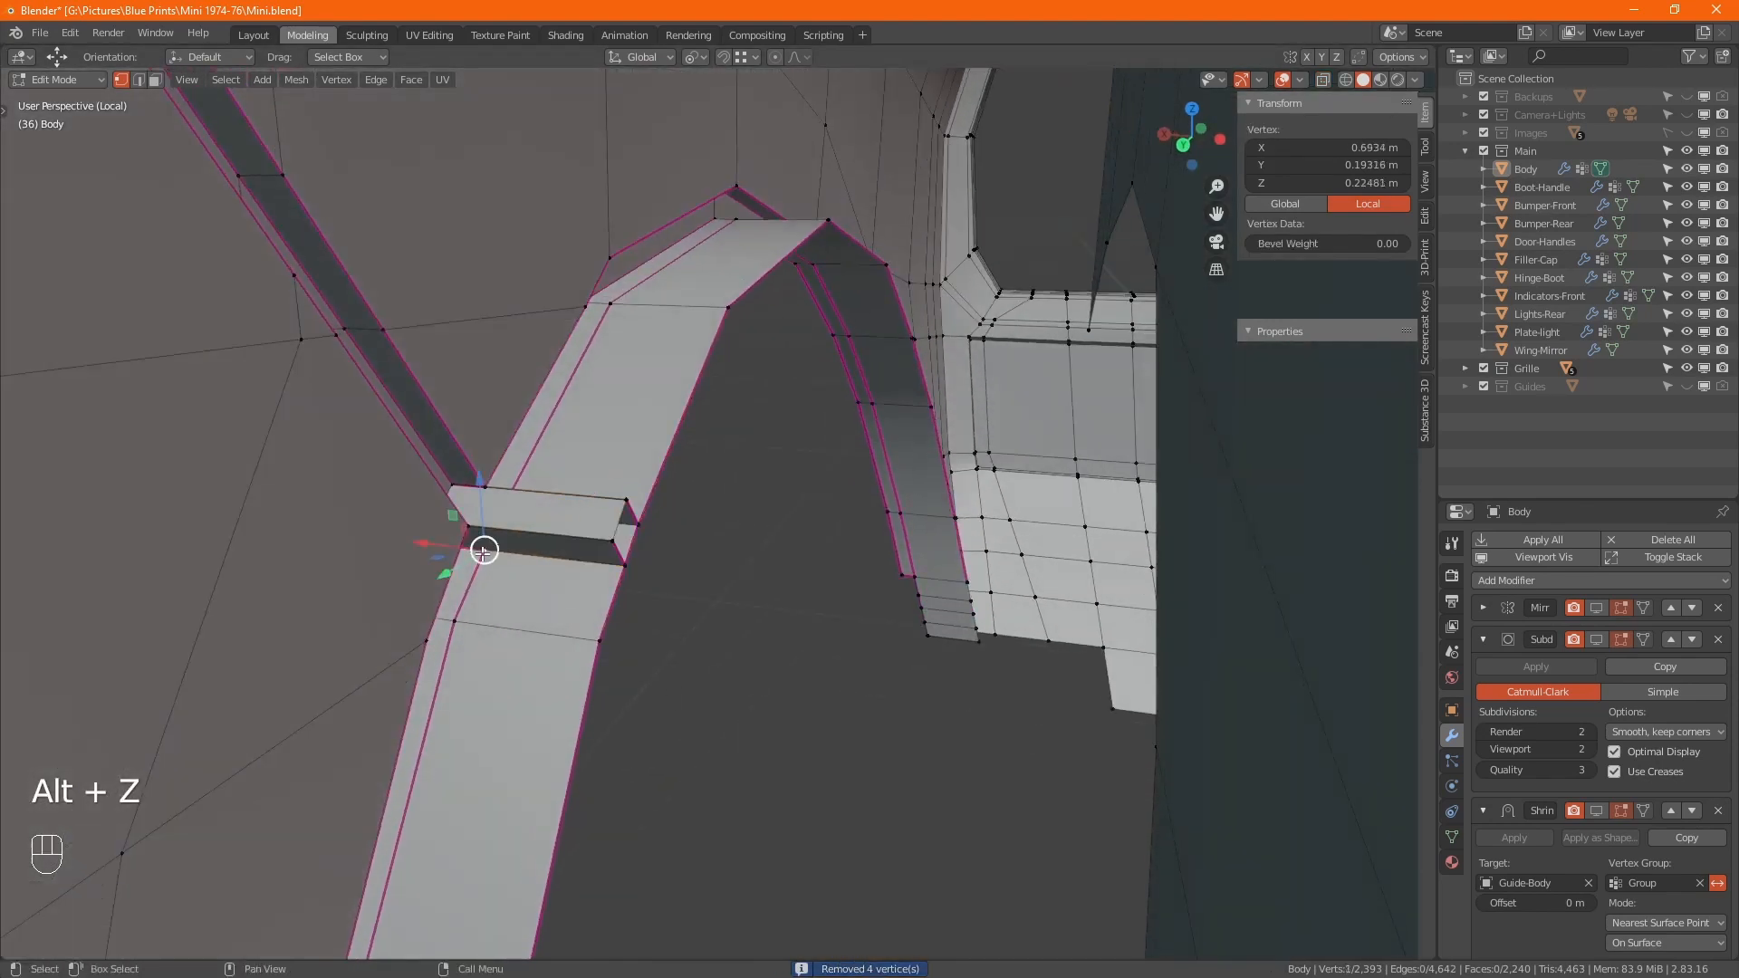
pyautogui.hotkey('alt', 'z')
pyautogui.keyDown('shift'); pyautogui.click(504, 515); pyautogui.keyUp('shift')
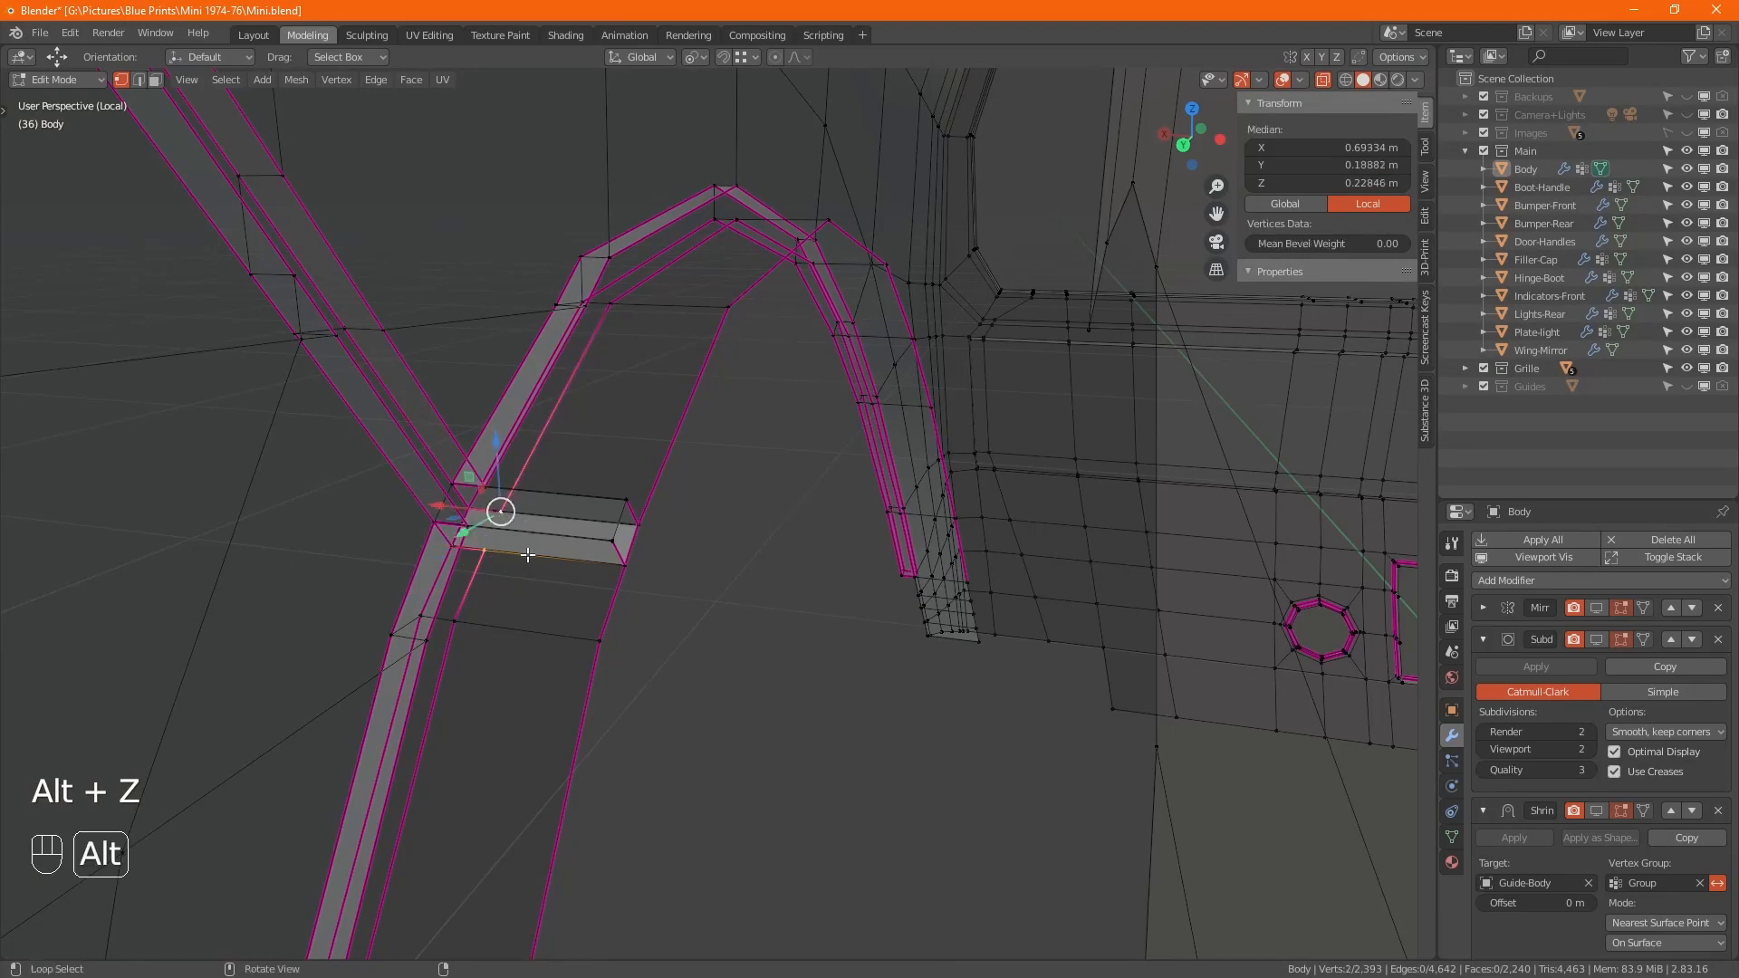
pyautogui.keyDown('alt'); pyautogui.moveTo(538, 561); pyautogui.dragTo(690, 497, button='middle'); pyautogui.keyUp('alt')
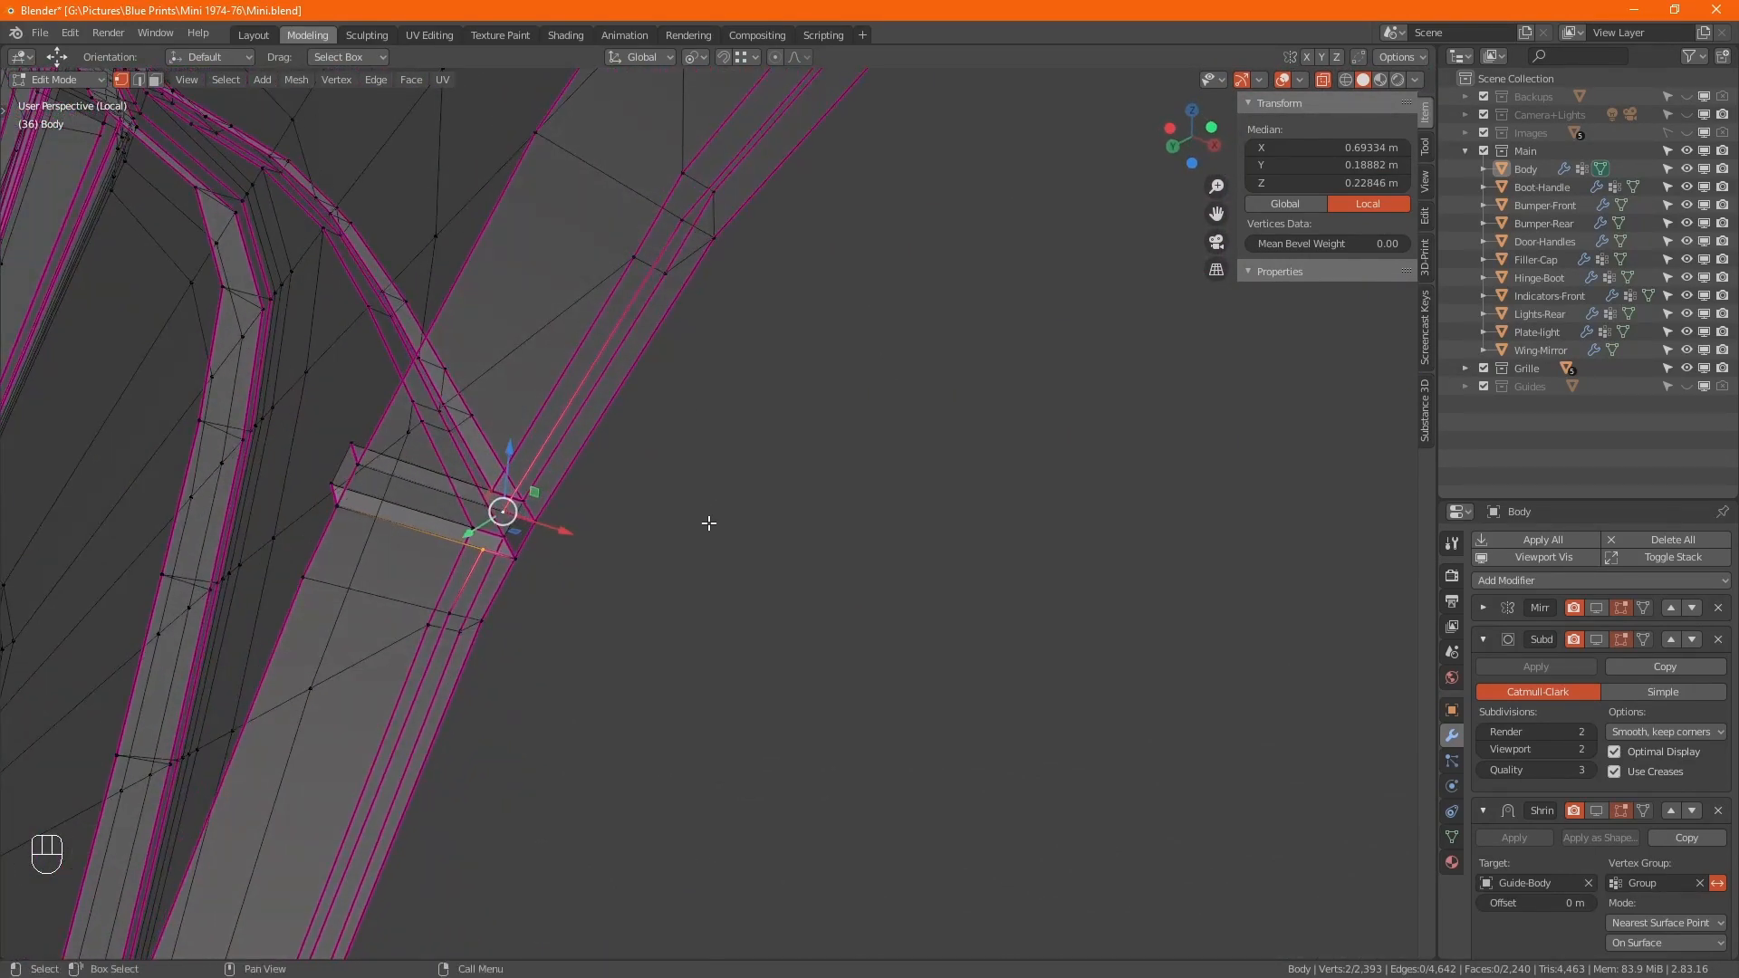
pyautogui.press('j')
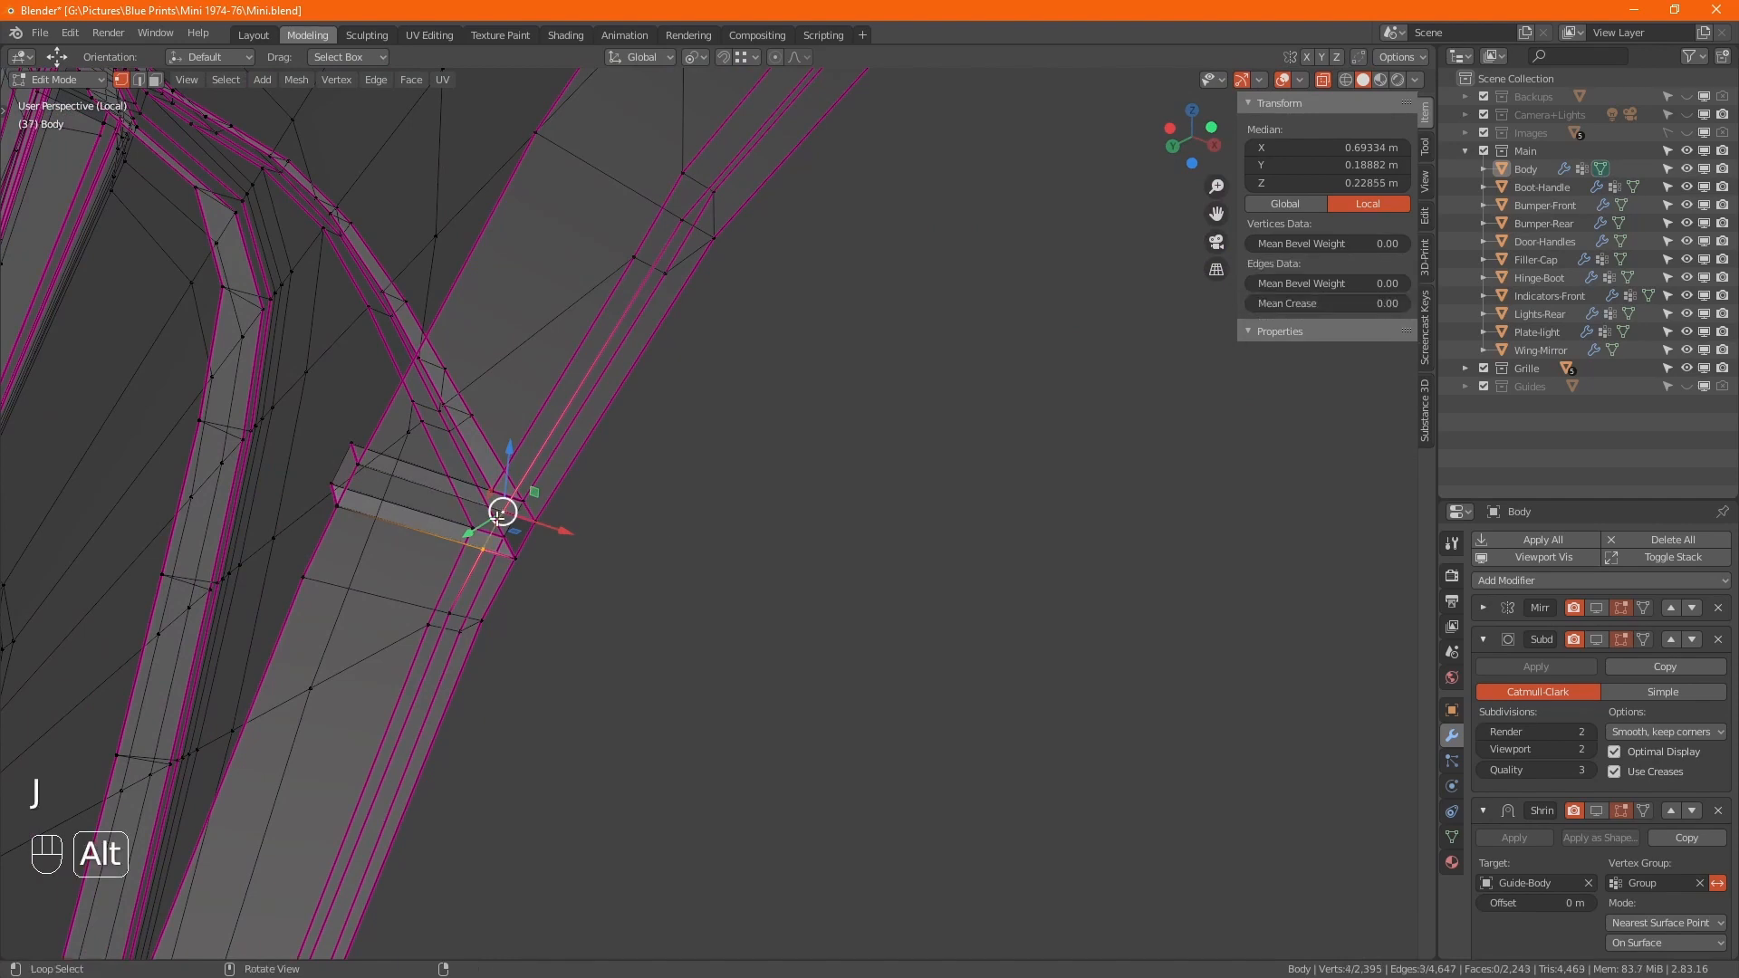
# - Select the lip's three exposed faces spanning the inward wheel arch strip at the seam and delete them
pyautogui.keyDown('alt'); pyautogui.moveTo(706, 520); pyautogui.dragTo(775, 646, button='middle'); pyautogui.keyUp('alt')
pyautogui.keyDown('ctrl'); pyautogui.moveTo(503, 448); pyautogui.dragTo(522, 434, button='middle'); pyautogui.keyUp('ctrl')
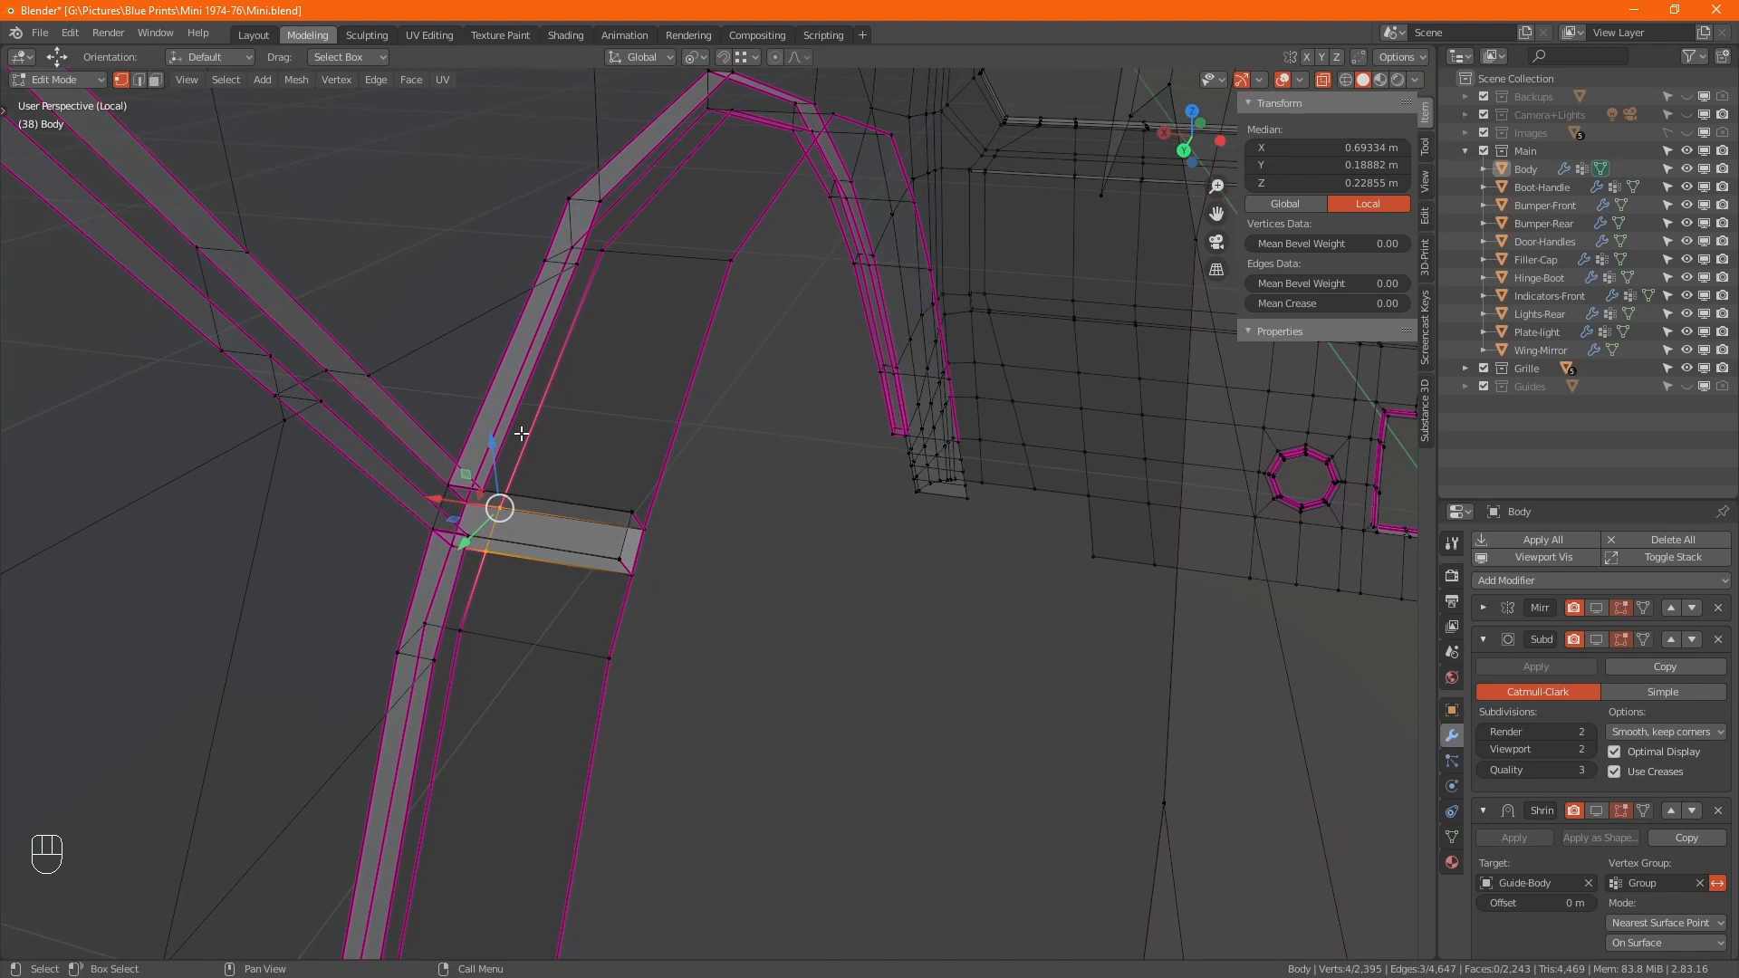
pyautogui.press('3')
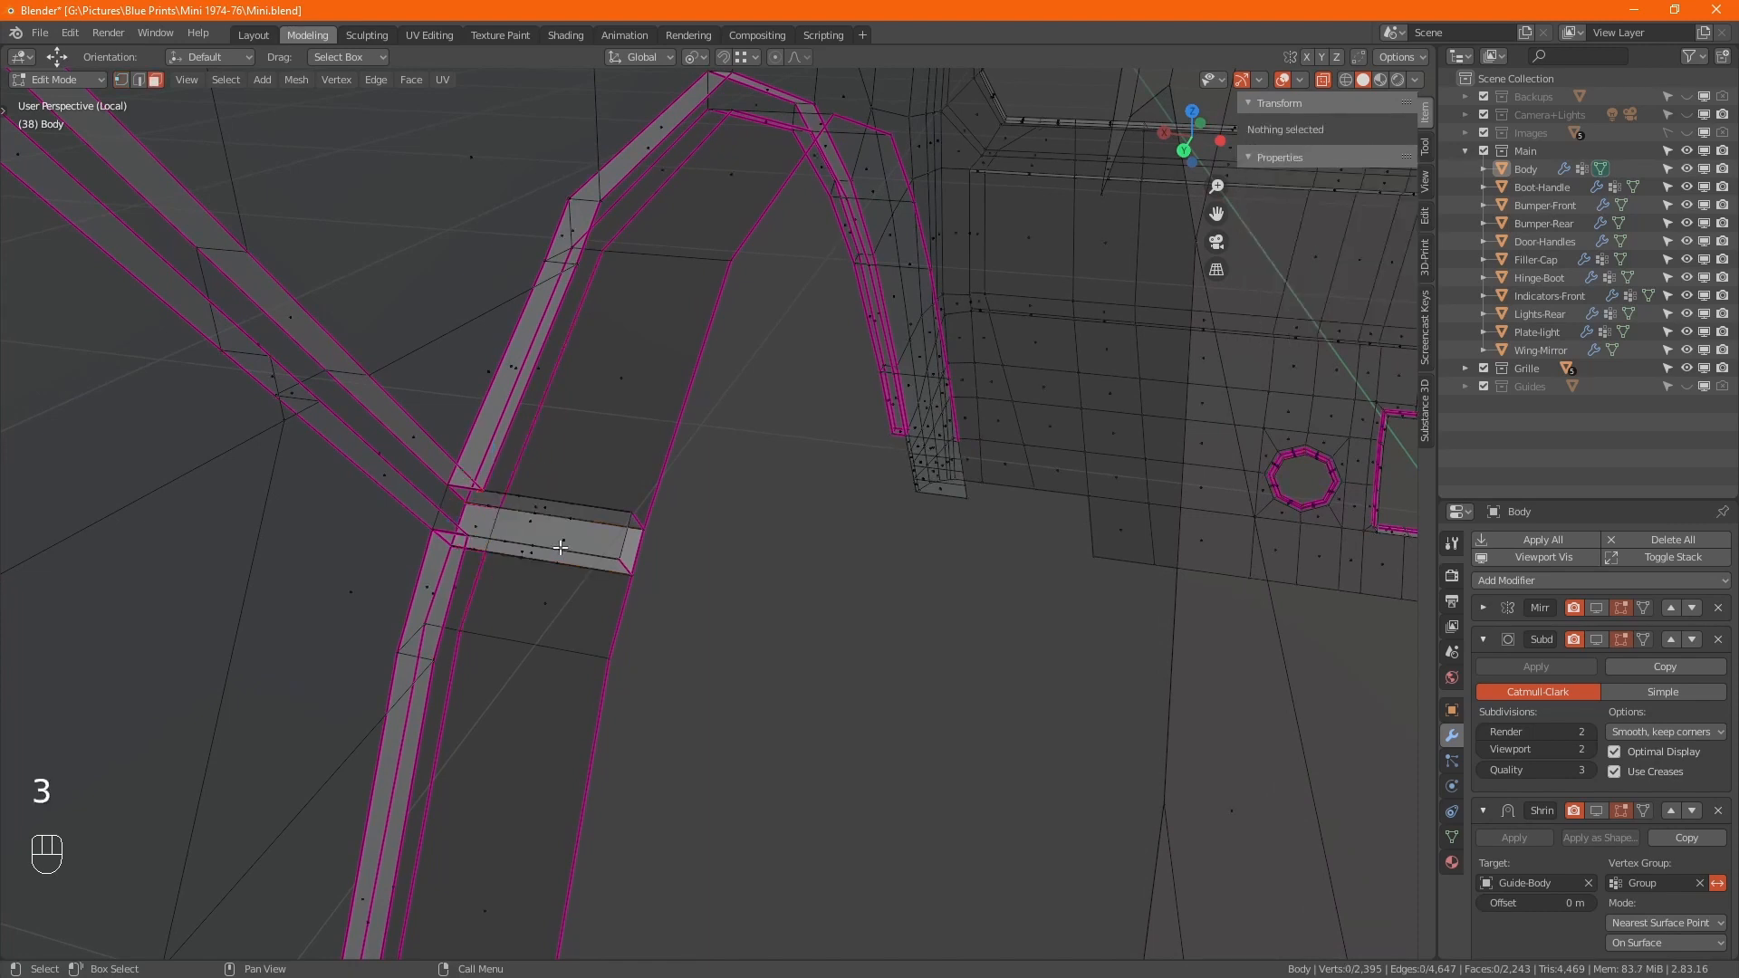
pyautogui.click(560, 547)
pyautogui.keyDown('alt'); pyautogui.moveTo(560, 547); pyautogui.dragTo(499, 408, button='middle'); pyautogui.keyUp('alt')
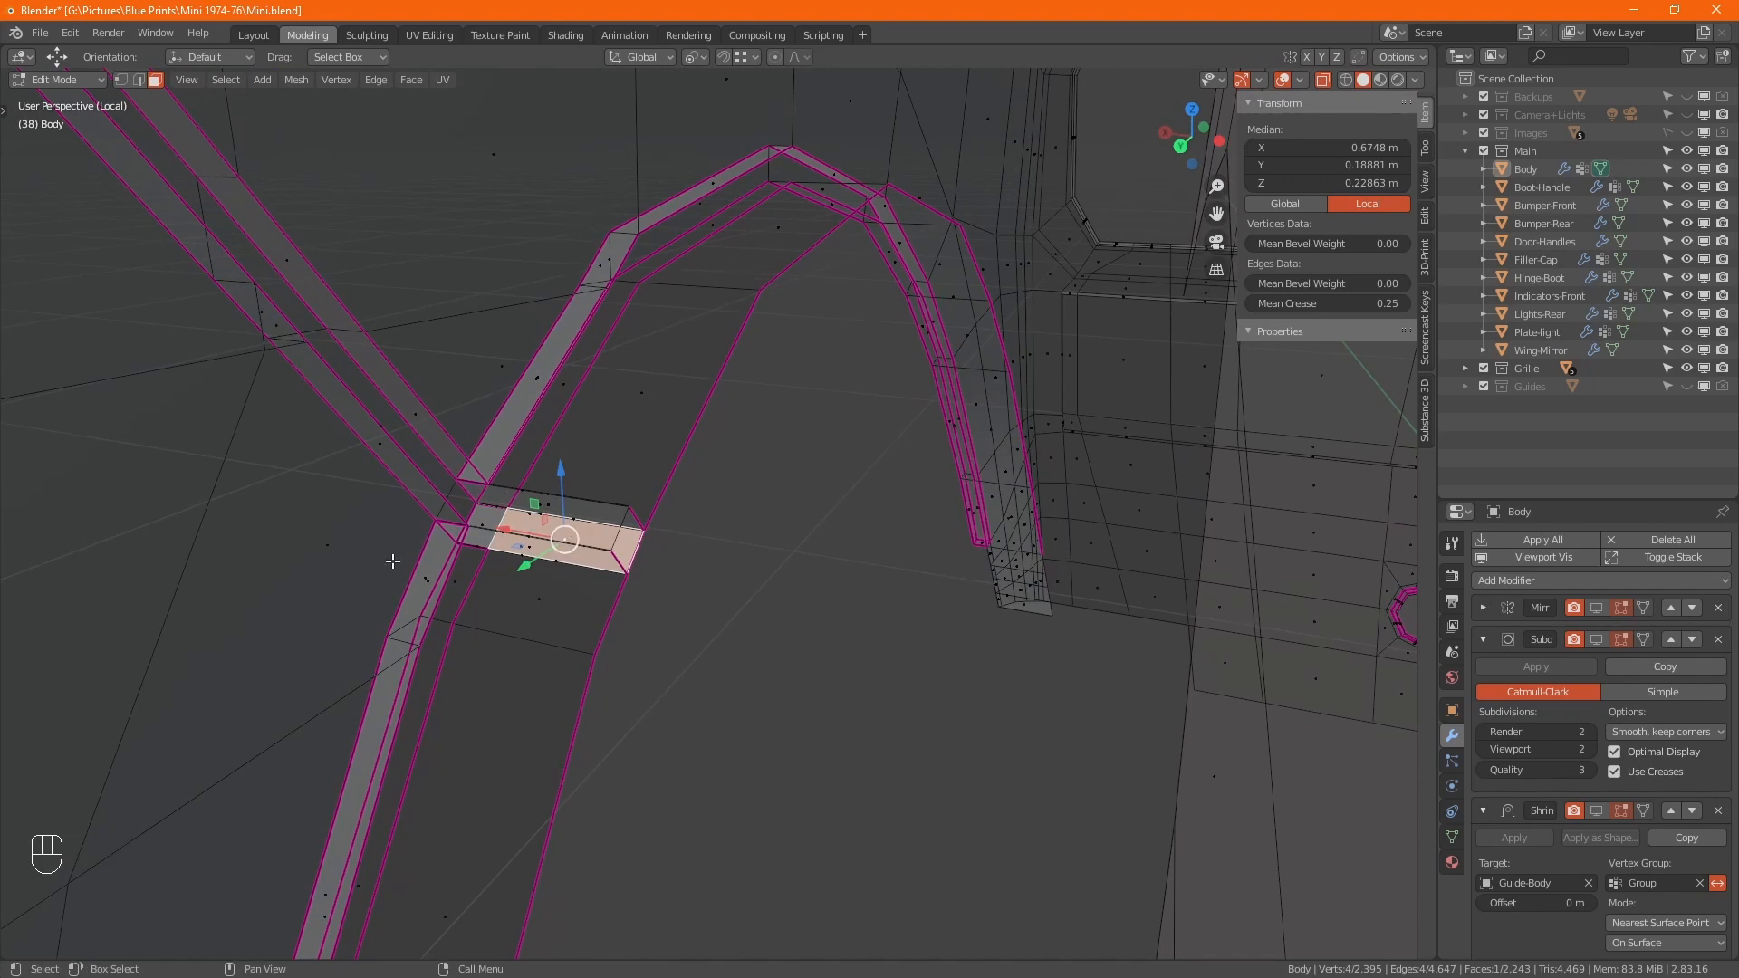
pyautogui.keyDown('alt'); pyautogui.moveTo(392, 561); pyautogui.dragTo(667, 438, button='middle'); pyautogui.keyUp('alt')
pyautogui.hotkey('alt', 'z')
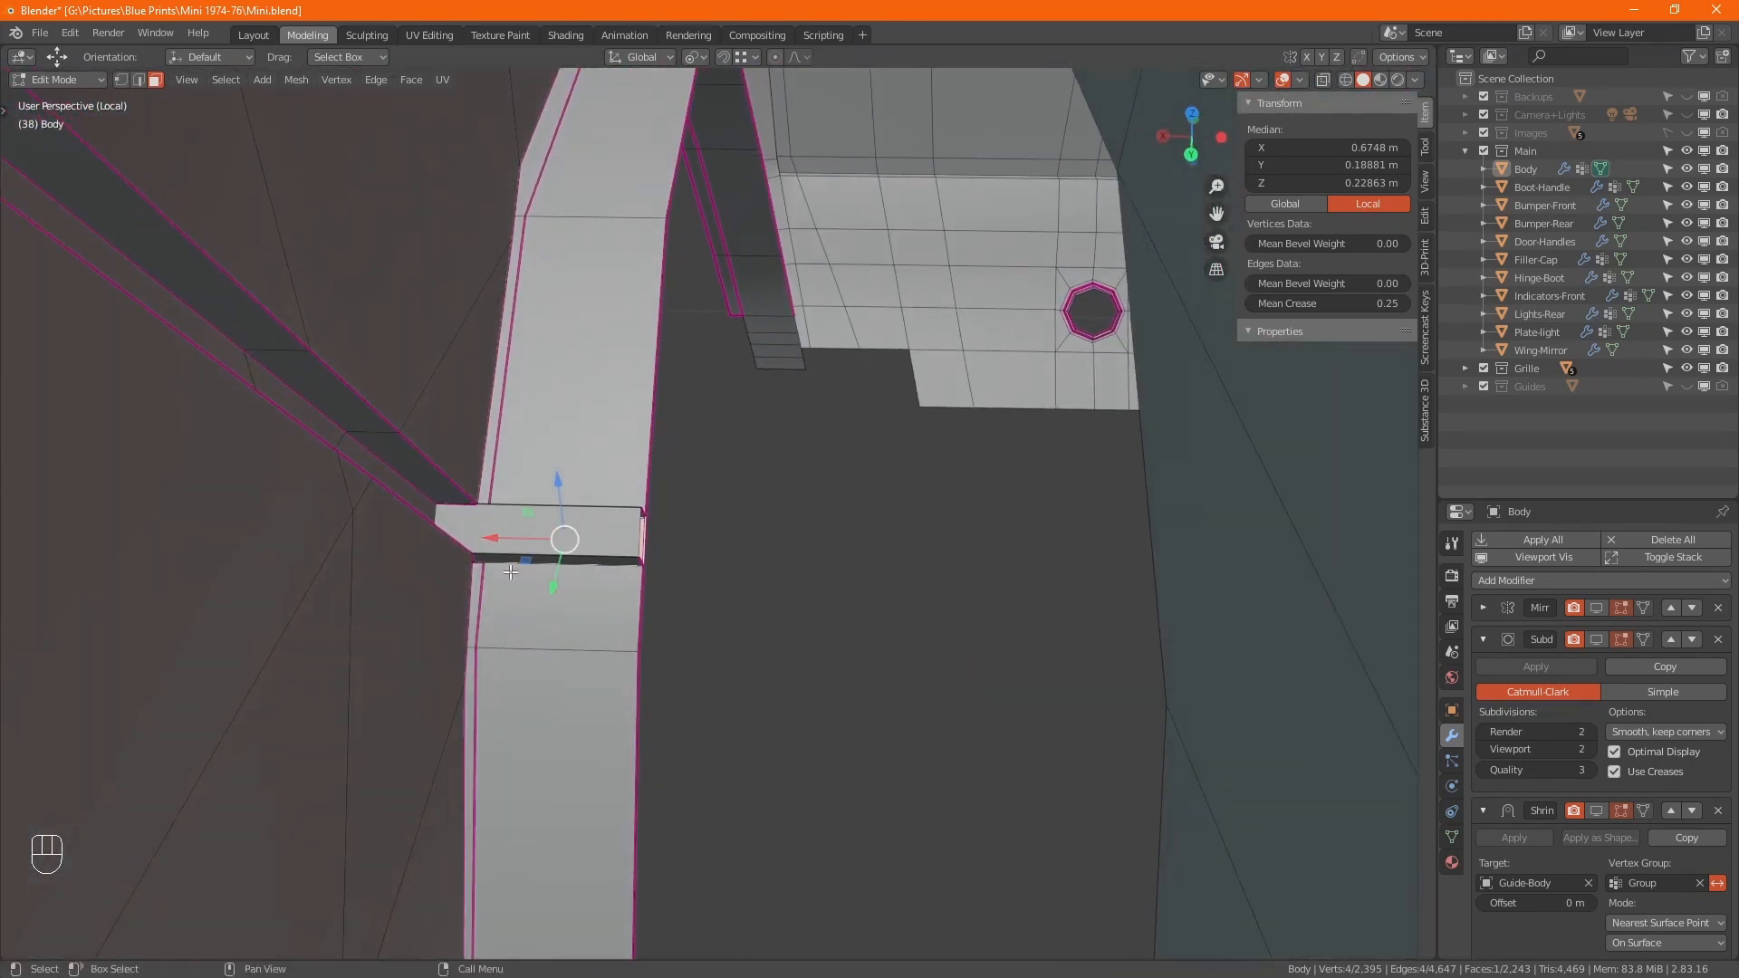
pyautogui.click(604, 532)
pyautogui.keyDown('shift'); pyautogui.click(600, 559); pyautogui.keyUp('shift')
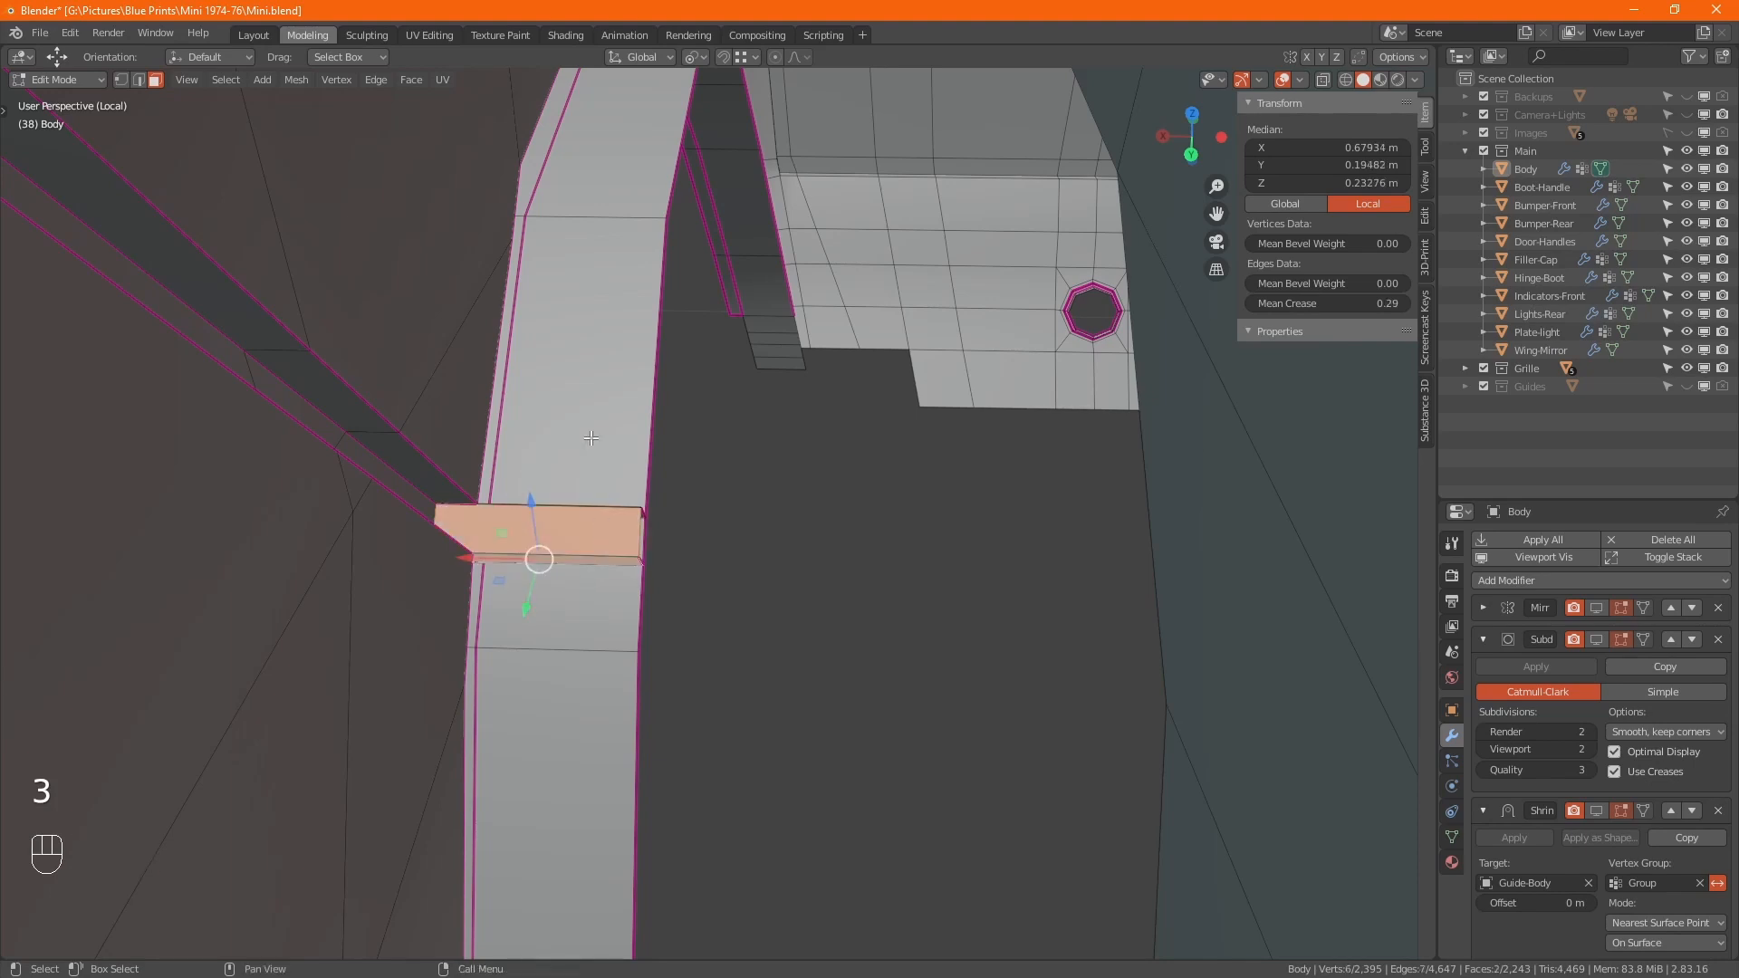
pyautogui.keyDown('alt'); pyautogui.moveTo(599, 557); pyautogui.dragTo(572, 505, button='middle'); pyautogui.keyUp('alt')
pyautogui.keyDown('shift'); pyautogui.click(566, 515); pyautogui.keyUp('shift')
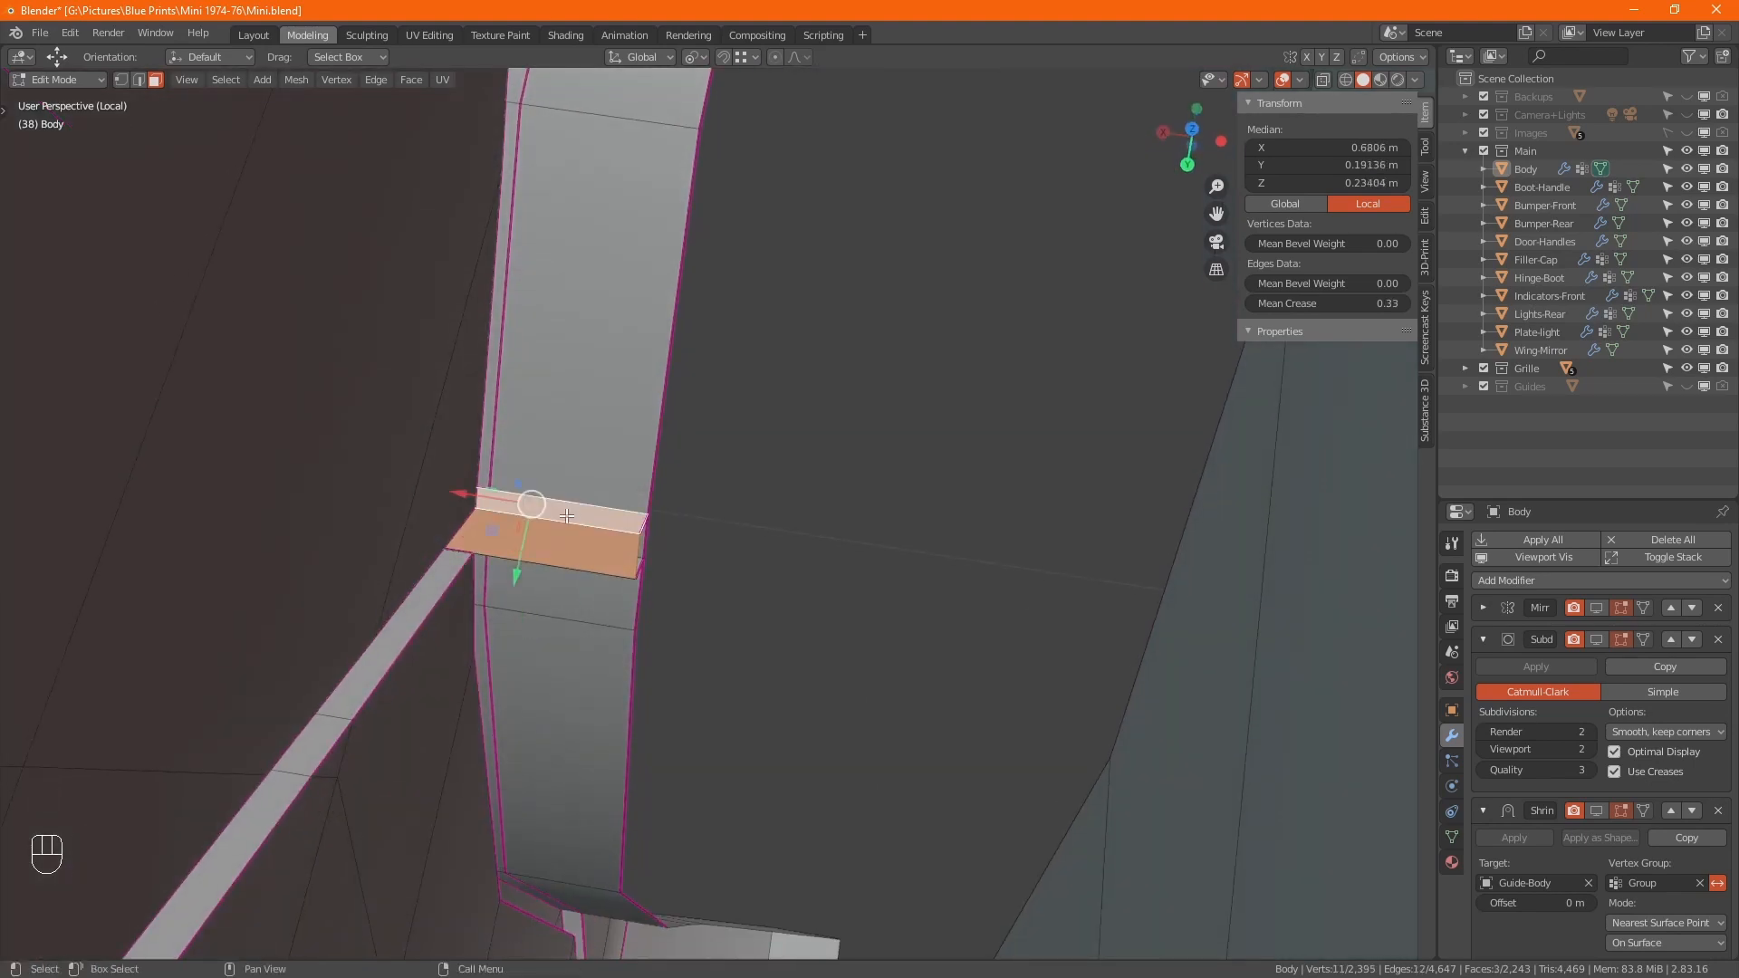
pyautogui.press('x')
pyautogui.click(567, 515)
# - Select the two remaining faces crossing the inward arch strip at the seam and delete them
pyautogui.moveTo(567, 514)
pyautogui.keyDown('alt'); pyautogui.mouseDown(button='middle')
pyautogui.moveTo(555, 602)
pyautogui.moveTo(559, 501)
pyautogui.moveTo(574, 508)
pyautogui.mouseUp(button='middle'); pyautogui.keyUp('alt')
pyautogui.keyDown('shift'); pyautogui.click(572, 512); pyautogui.keyUp('shift')
pyautogui.keyDown('shift'); pyautogui.click(555, 573); pyautogui.keyUp('shift')
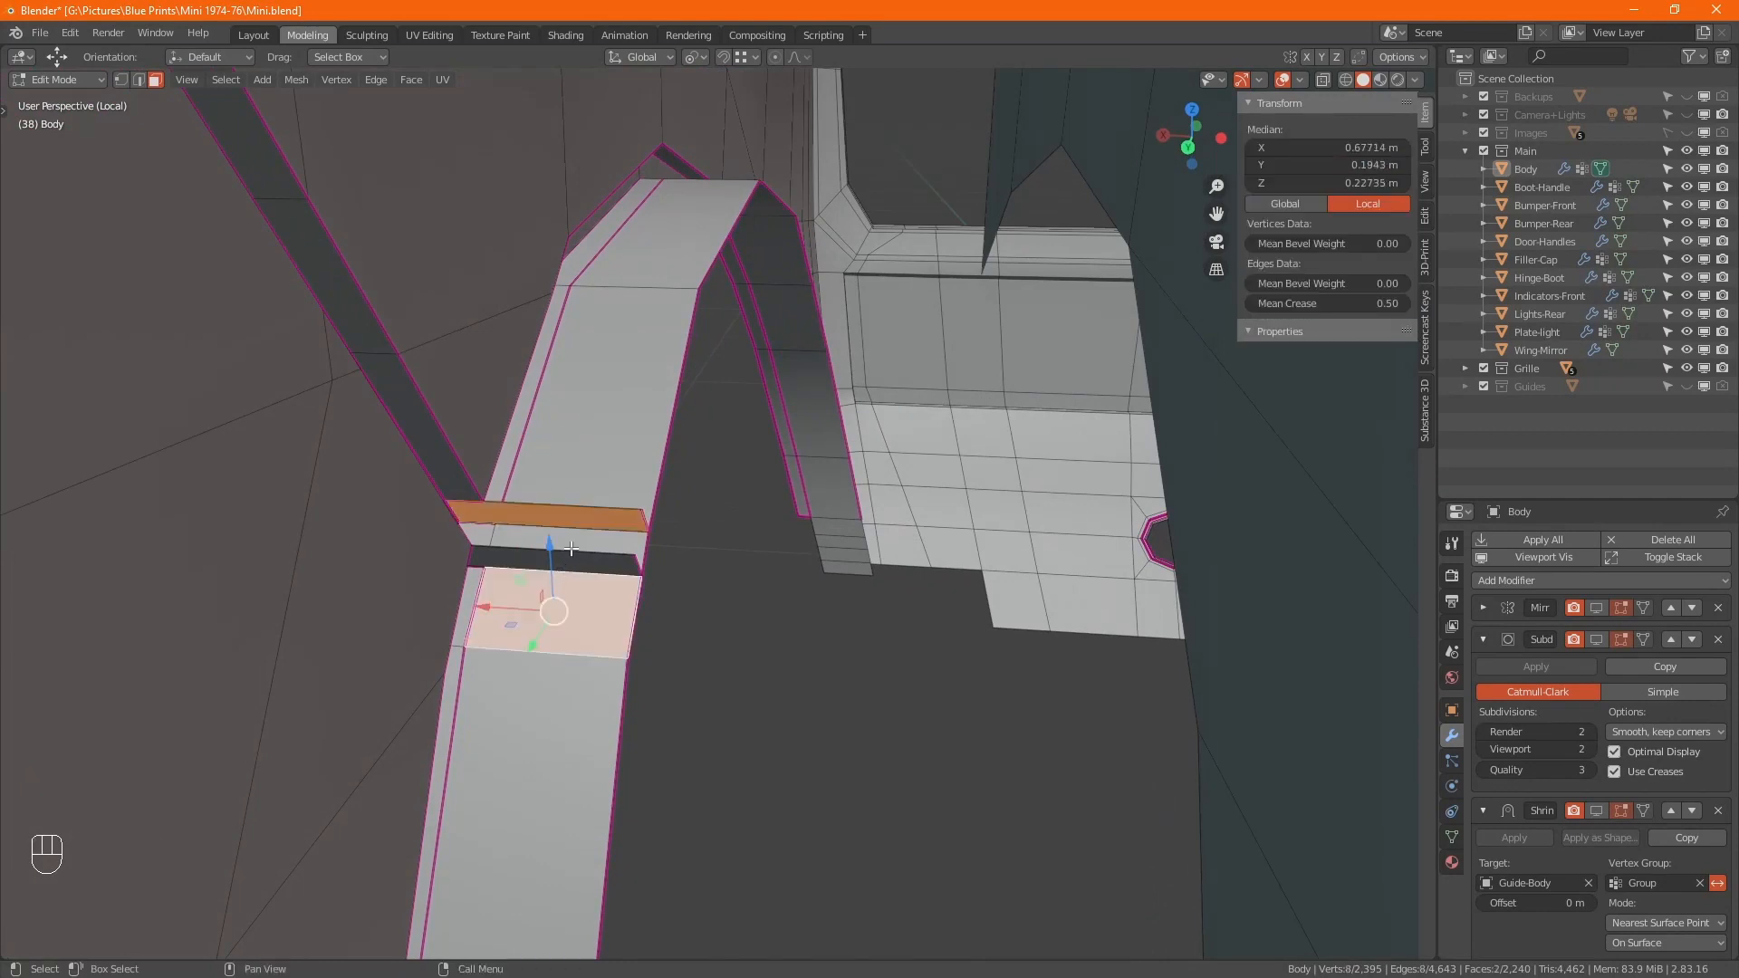
pyautogui.click(570, 557)
pyautogui.keyDown('shift'); pyautogui.click(570, 516); pyautogui.keyUp('shift')
pyautogui.press('x')
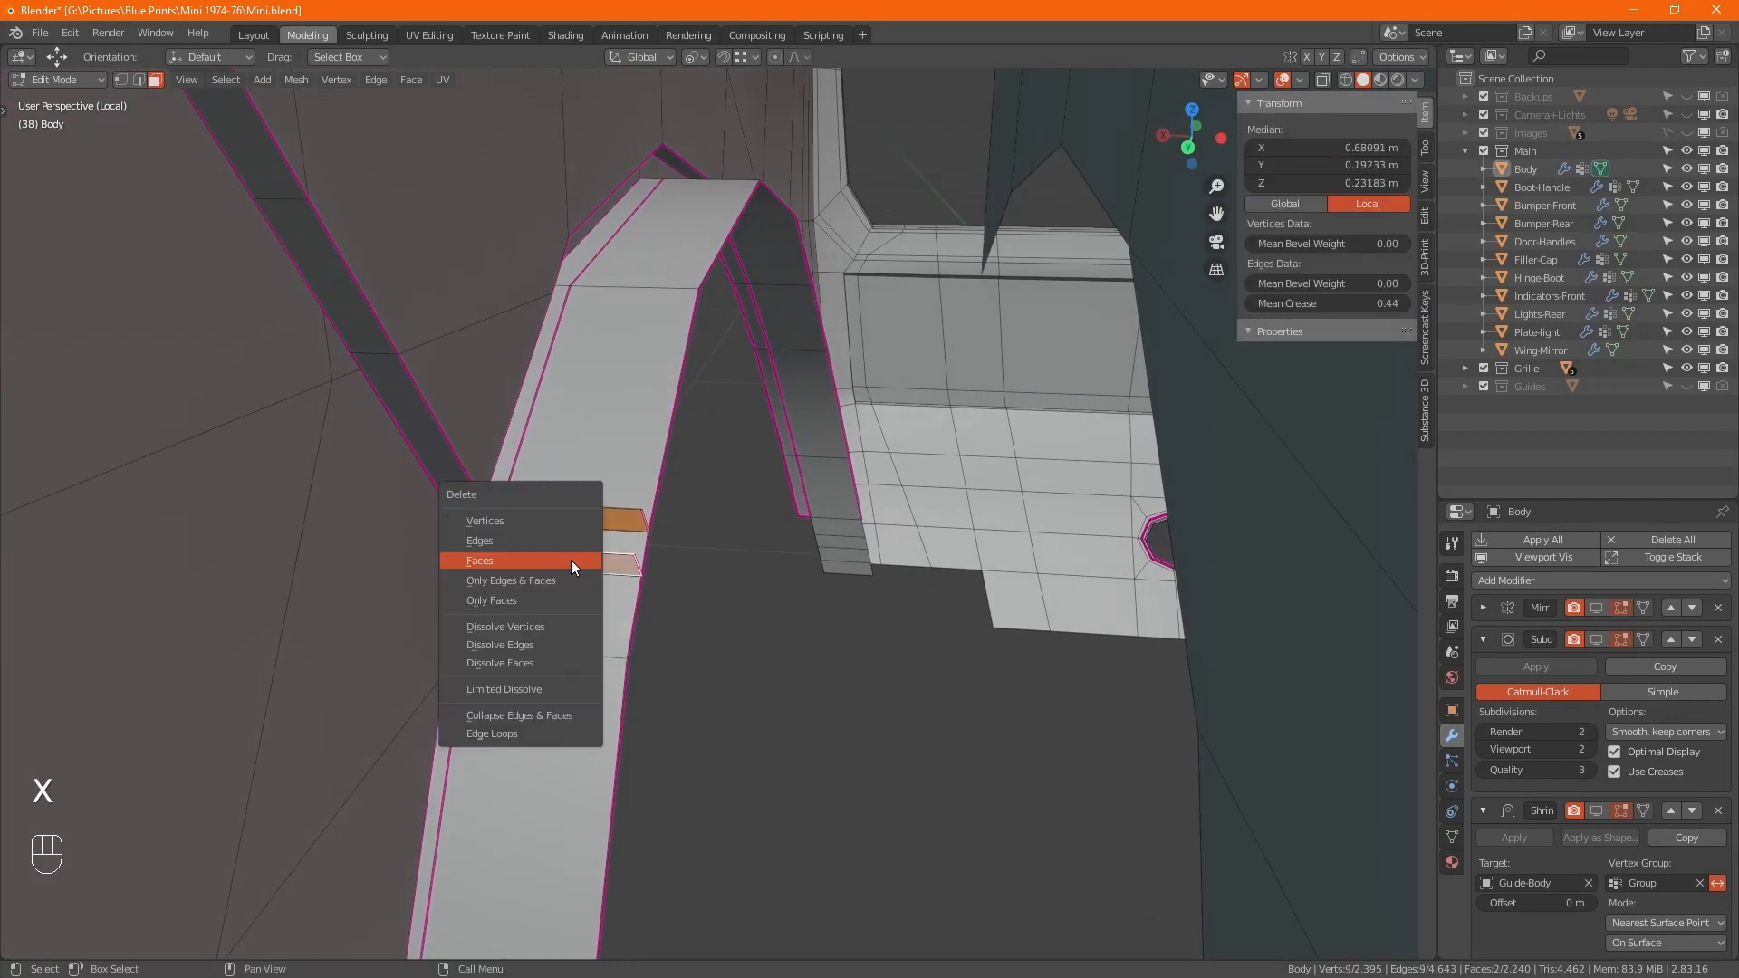
pyautogui.click(570, 559)
# - Try deleting the two visible leftover vertices at the lip's inner end, and undo the deletion
pyautogui.keyDown('alt'); pyautogui.moveTo(571, 559); pyautogui.dragTo(634, 525, button='middle'); pyautogui.keyUp('alt')
pyautogui.press('1')
pyautogui.keyDown('shift'); pyautogui.click(639, 510); pyautogui.keyUp('shift')
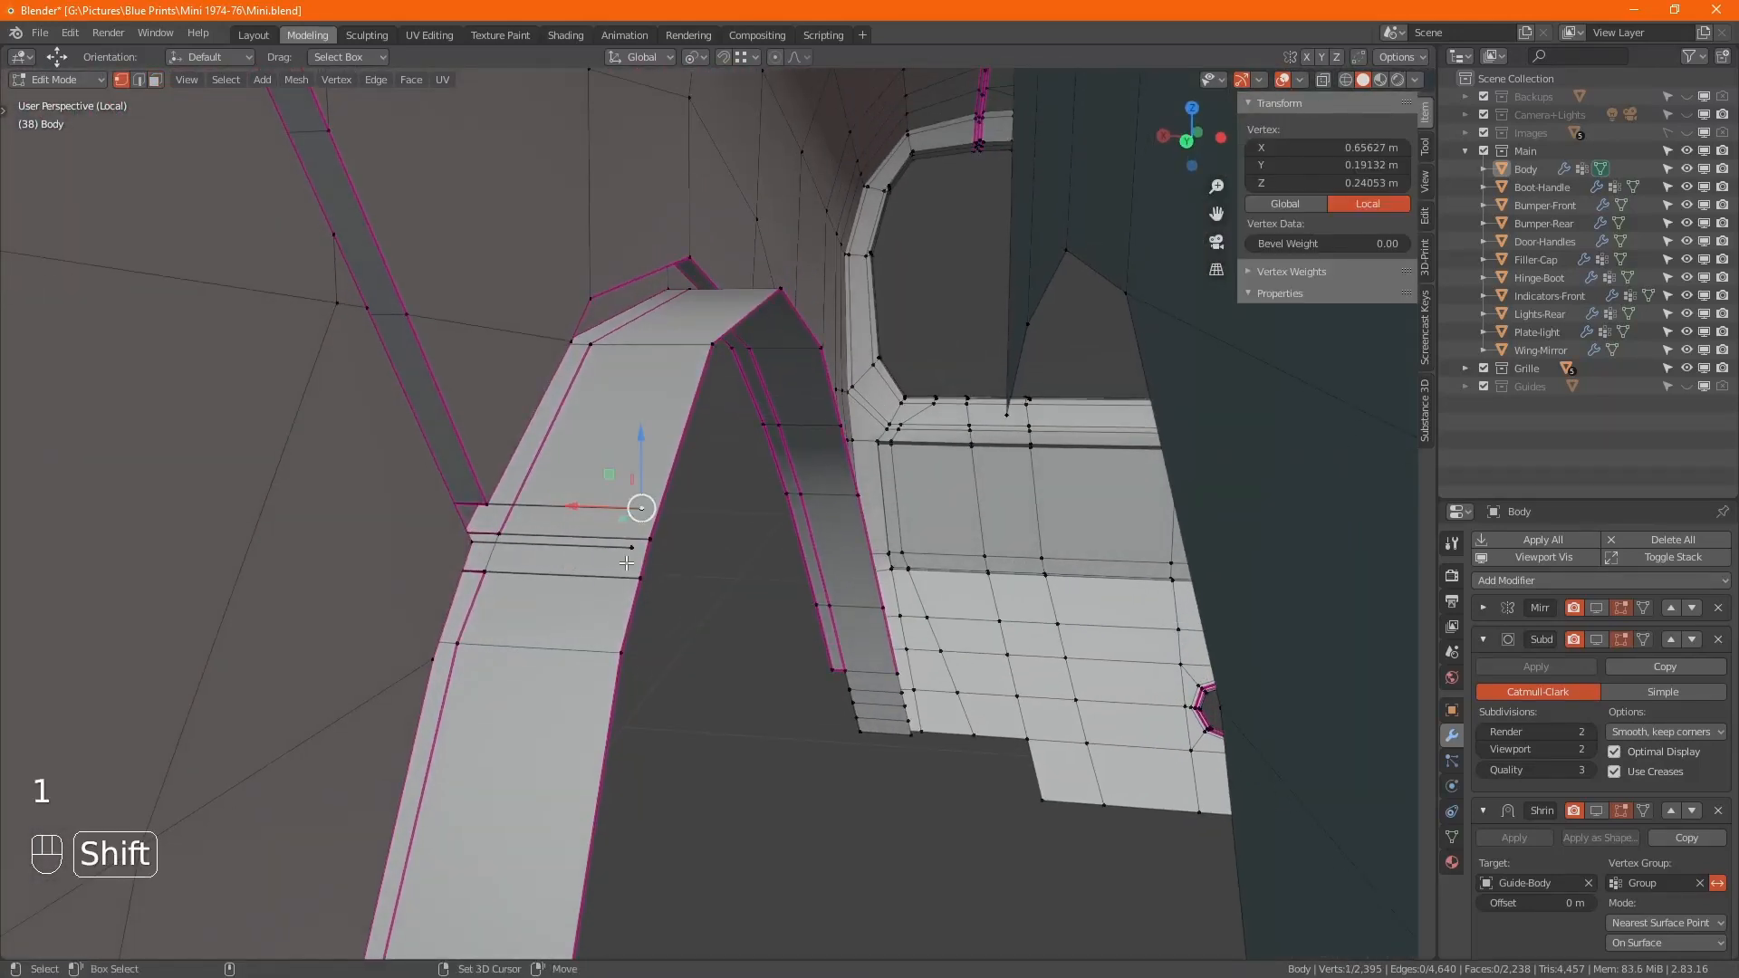
pyautogui.keyDown('shift'); pyautogui.click(623, 574); pyautogui.keyUp('shift')
pyautogui.press('x')
pyautogui.click(621, 576)
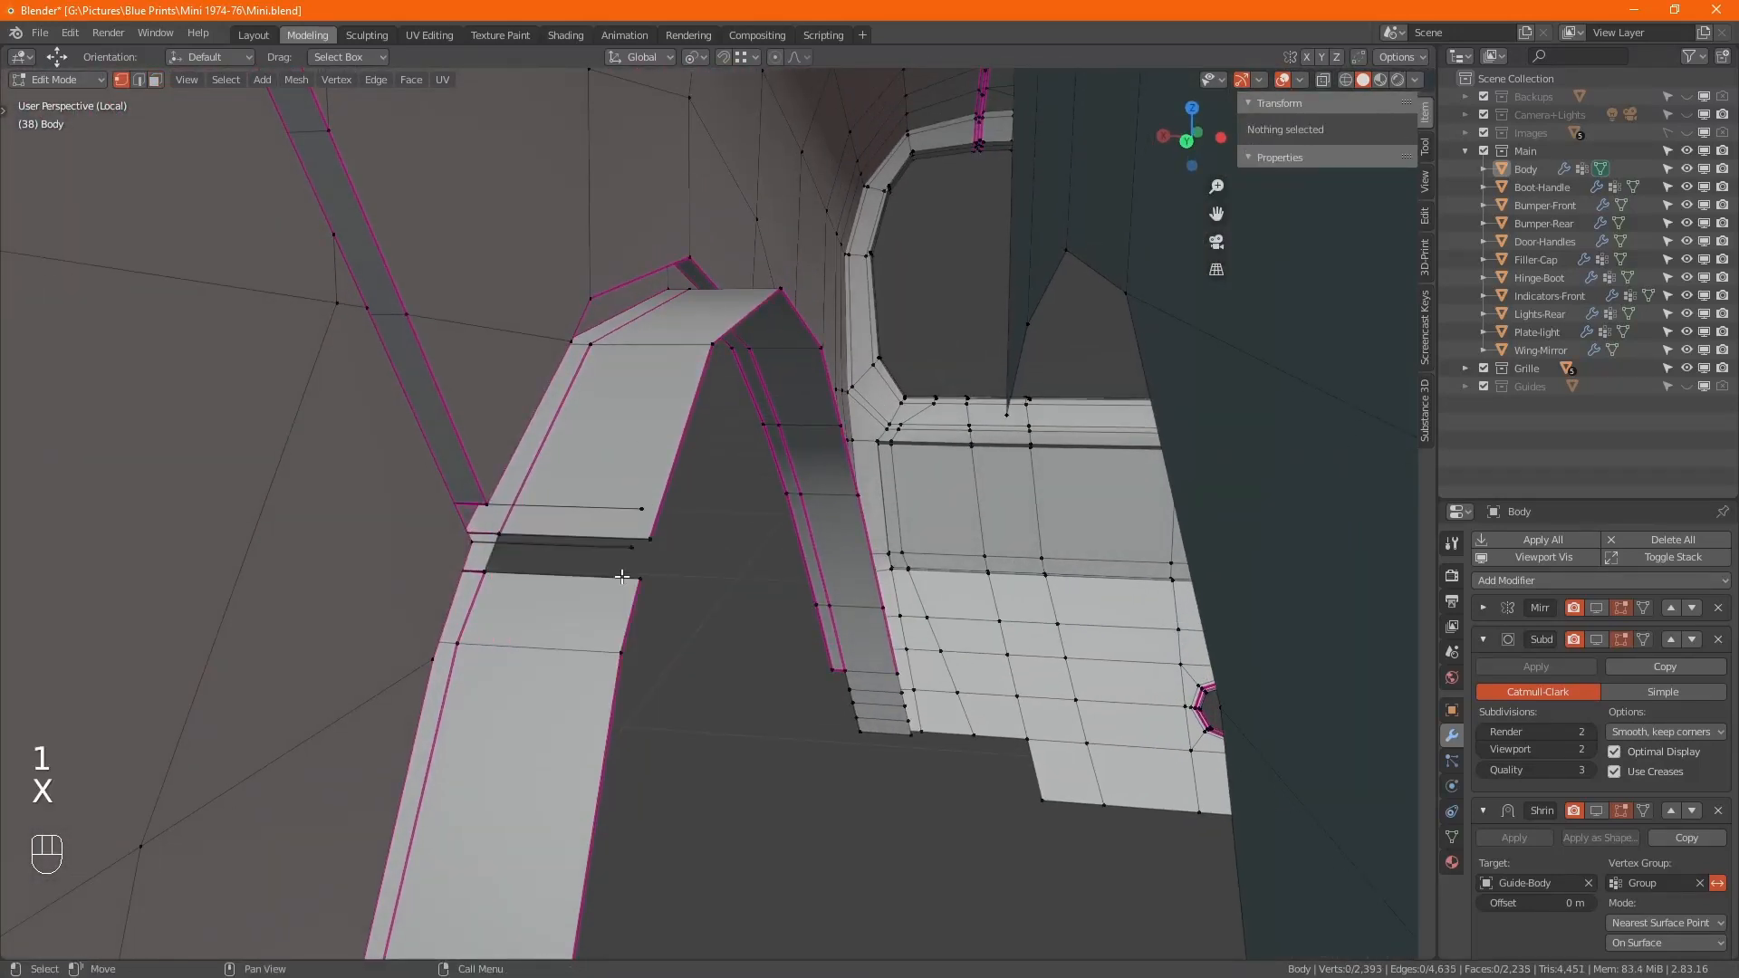
pyautogui.hotkey('ctrl', 'z')
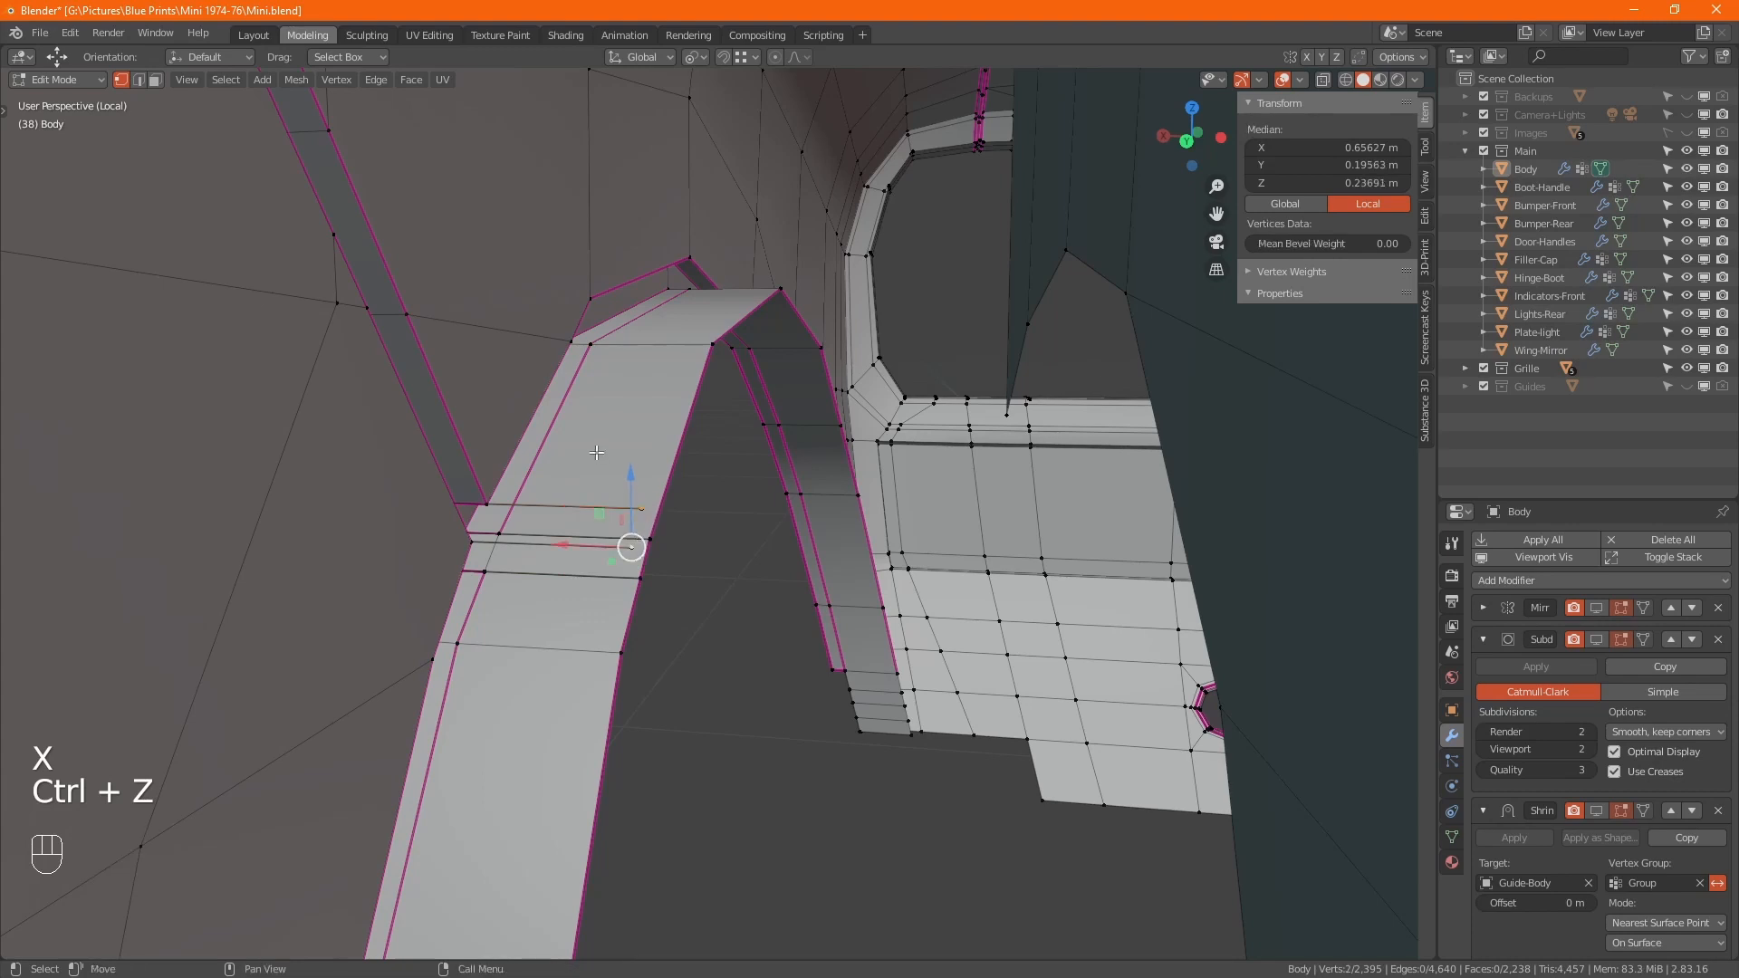
# - Select the four leftover vertices at the ends of the loose lip edges, including the hidden ones, and delete them
pyautogui.hotkey('alt', 'z')
pyautogui.moveTo(623, 478)
pyautogui.mouseDown()
pyautogui.moveTo(657, 514)
pyautogui.moveTo(639, 536)
pyautogui.mouseUp()
pyautogui.hotkey('ctrl', 'z')
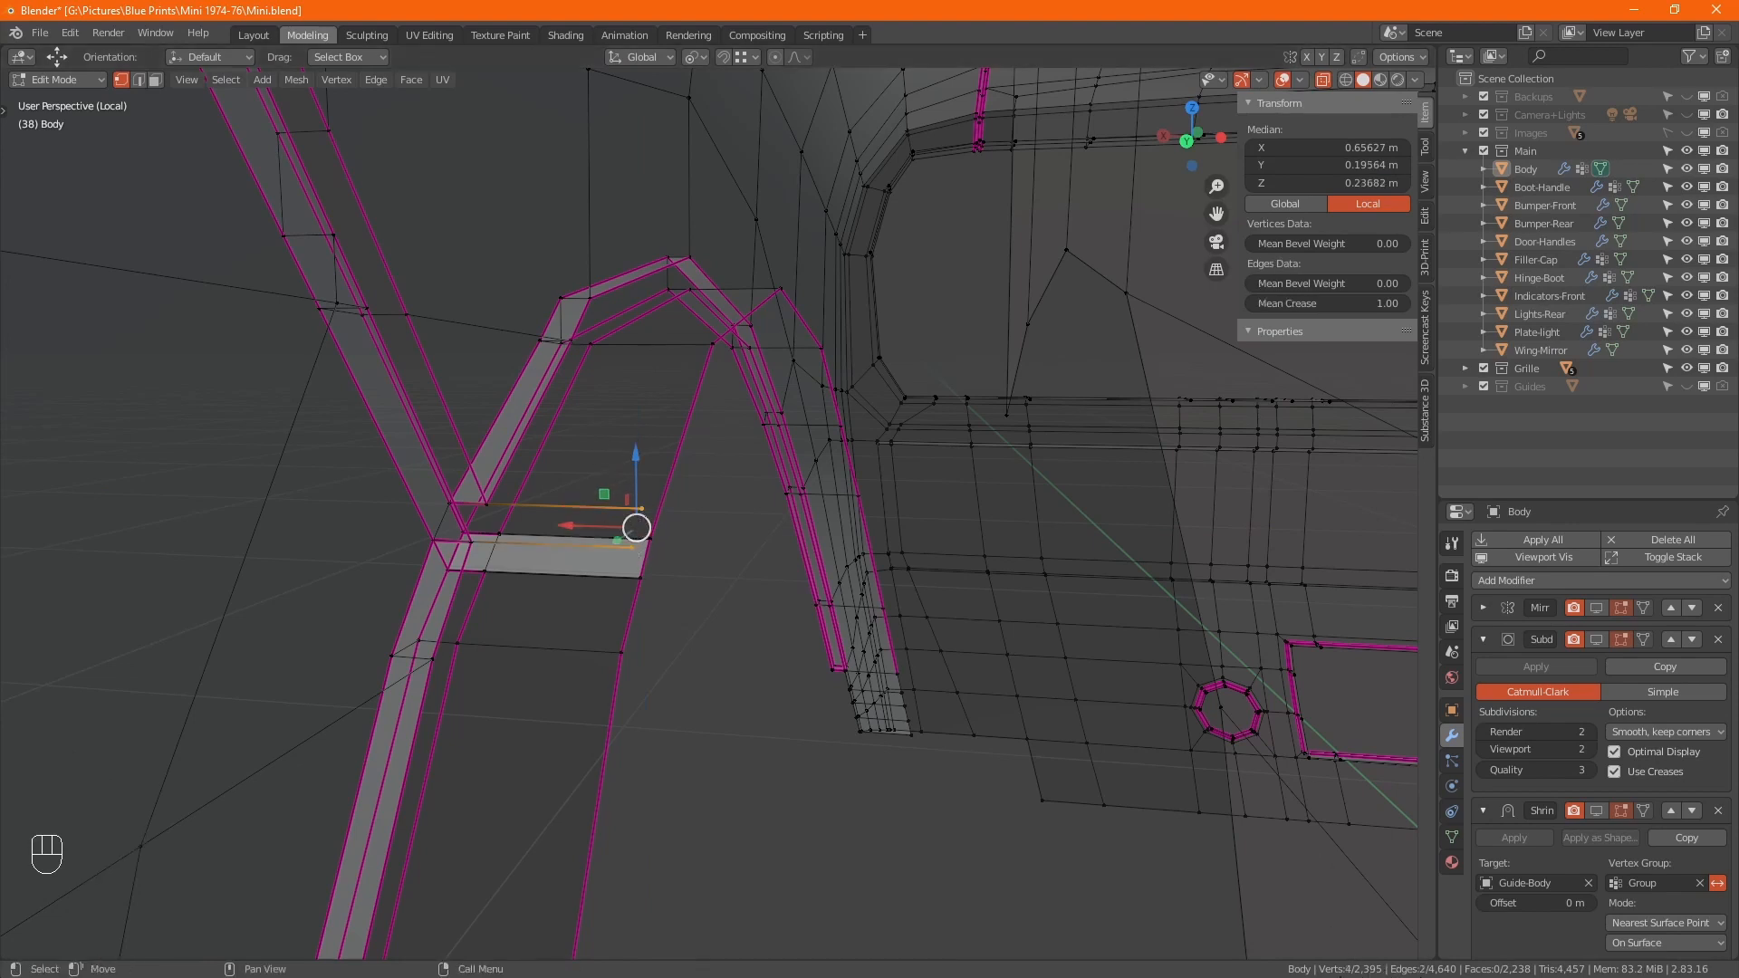
pyautogui.press('x')
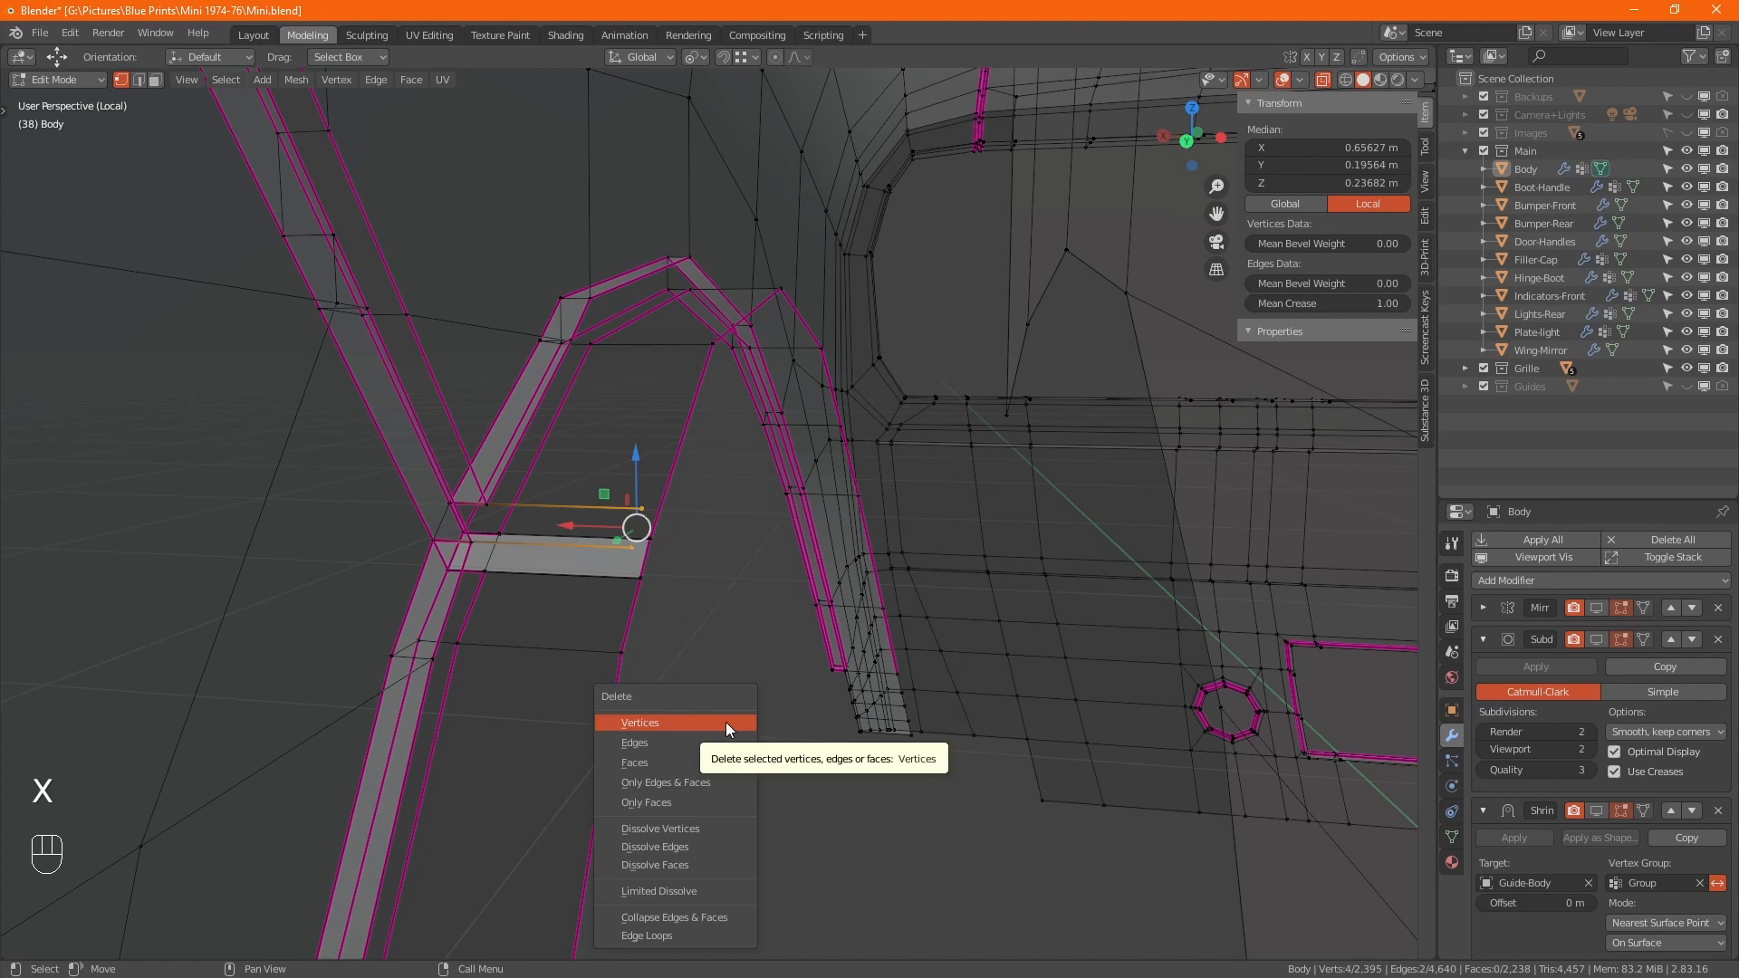
pyautogui.click(726, 720)
# - Try filling two faces from the short edge in the gap where the wing seam meets the arch, and undo both fills
pyautogui.hotkey('alt', 'z')
pyautogui.moveTo(699, 721)
pyautogui.keyDown('alt'); pyautogui.mouseDown(button='middle')
pyautogui.moveTo(718, 584)
pyautogui.moveTo(806, 587)
pyautogui.mouseUp(button='middle'); pyautogui.keyUp('alt')
pyautogui.press('2')
pyautogui.click(539, 544)
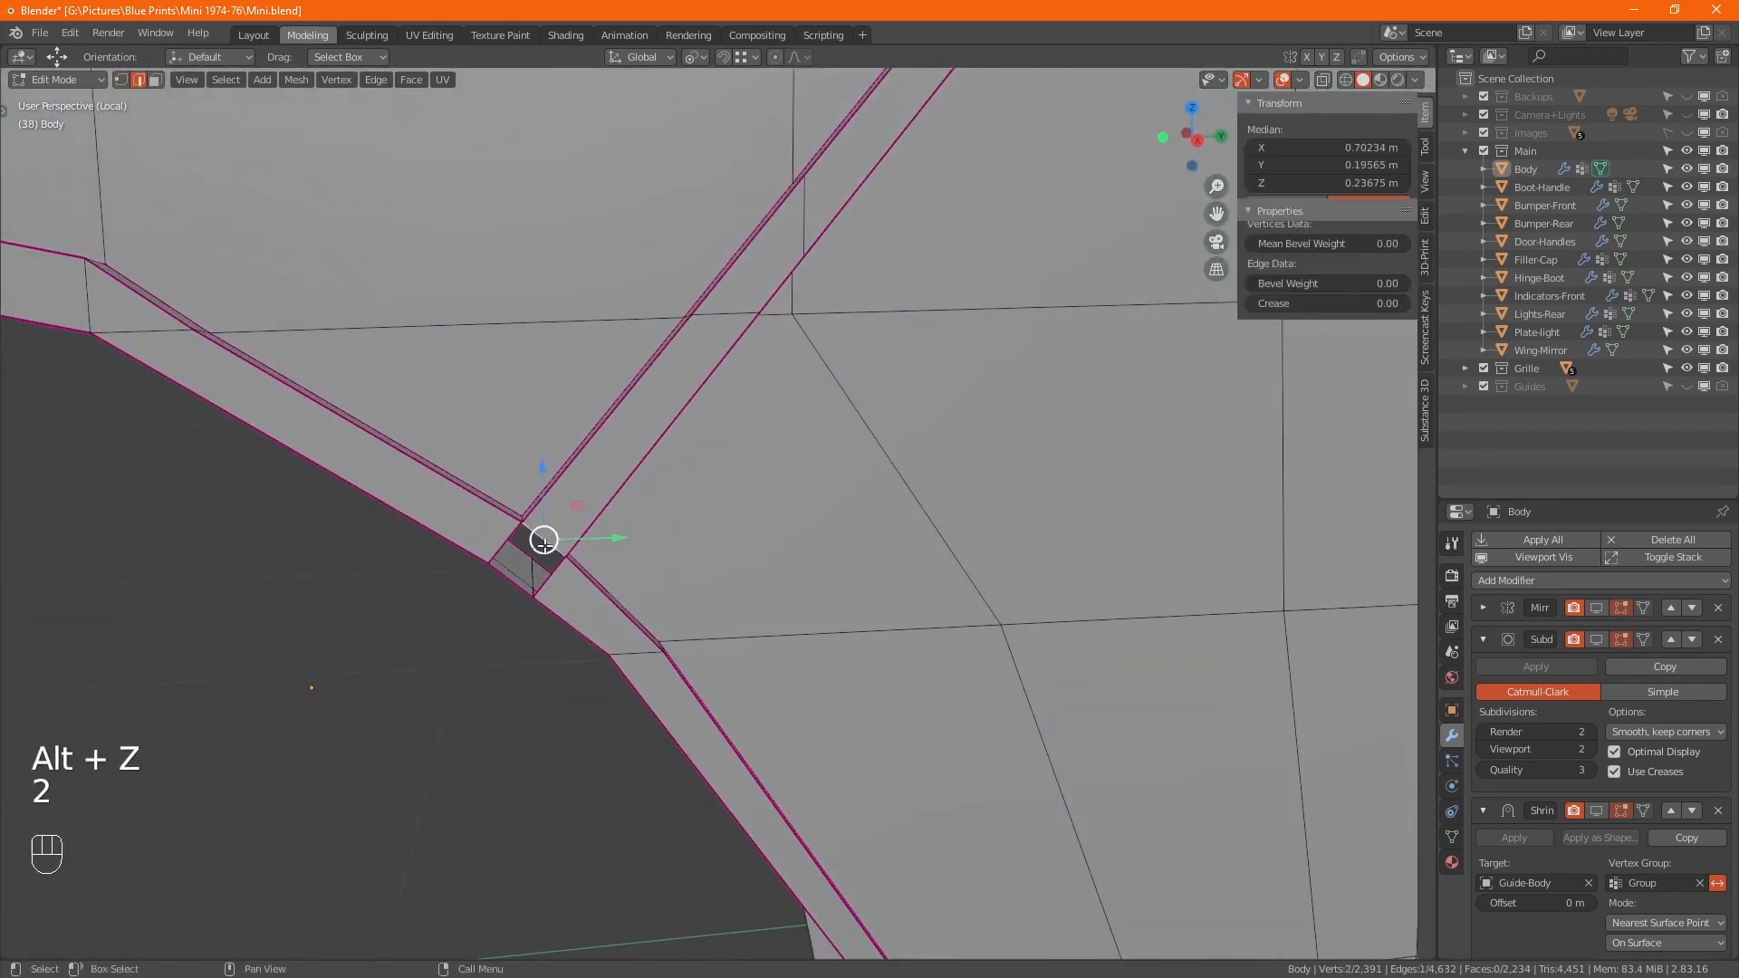
pyautogui.keyDown('alt'); pyautogui.moveTo(538, 543); pyautogui.dragTo(537, 645, button='middle'); pyautogui.keyUp('alt')
pyautogui.press('f')
pyautogui.press('f')
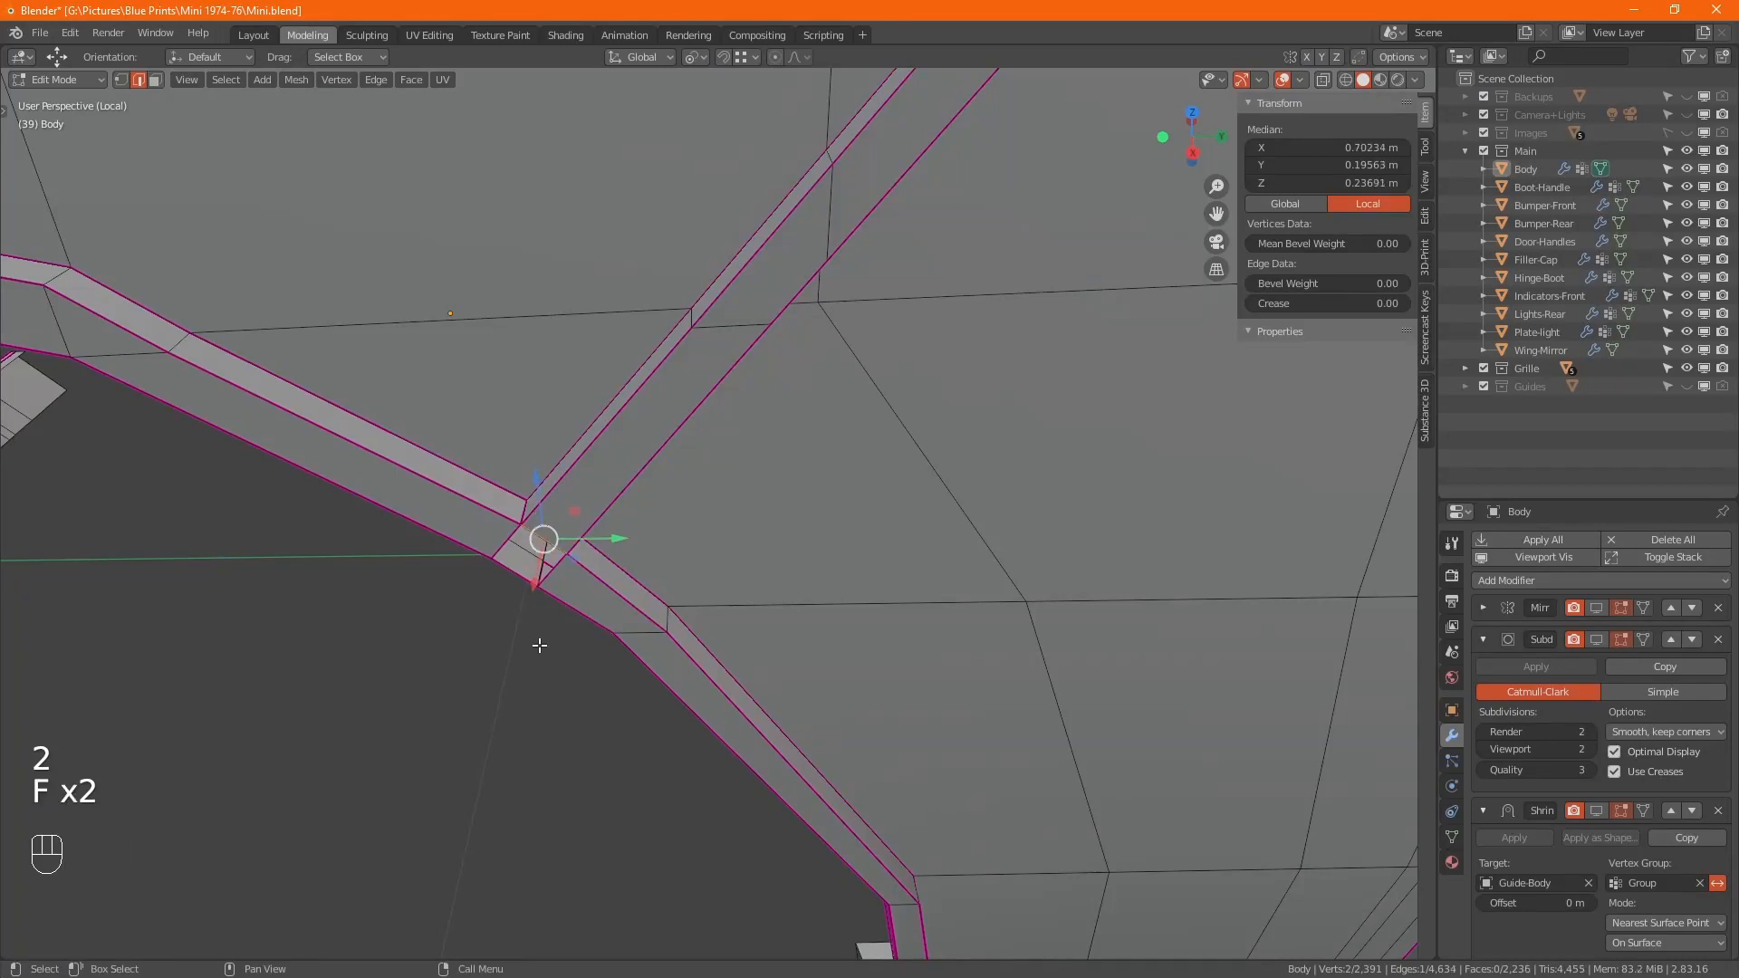
pyautogui.hotkey('ctrl', 'z')
pyautogui.hotkey('ctrl', 'z')
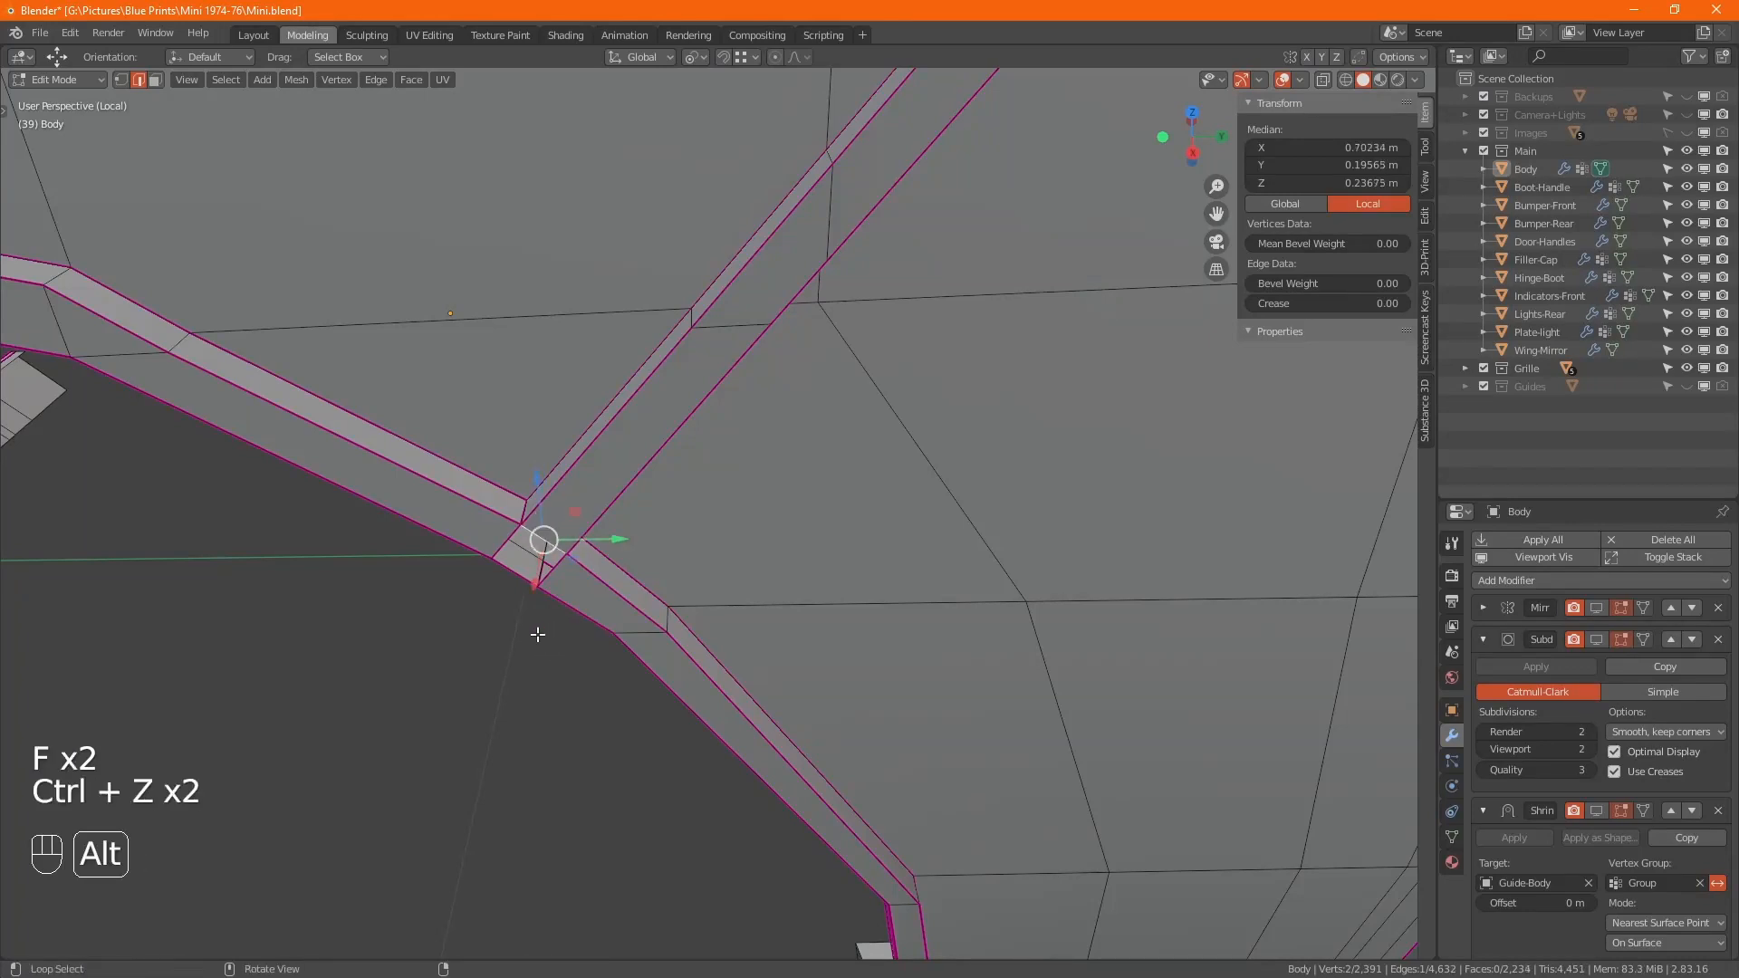
pyautogui.keyDown('alt'); pyautogui.moveTo(540, 629); pyautogui.dragTo(408, 612, button='middle'); pyautogui.keyUp('alt')
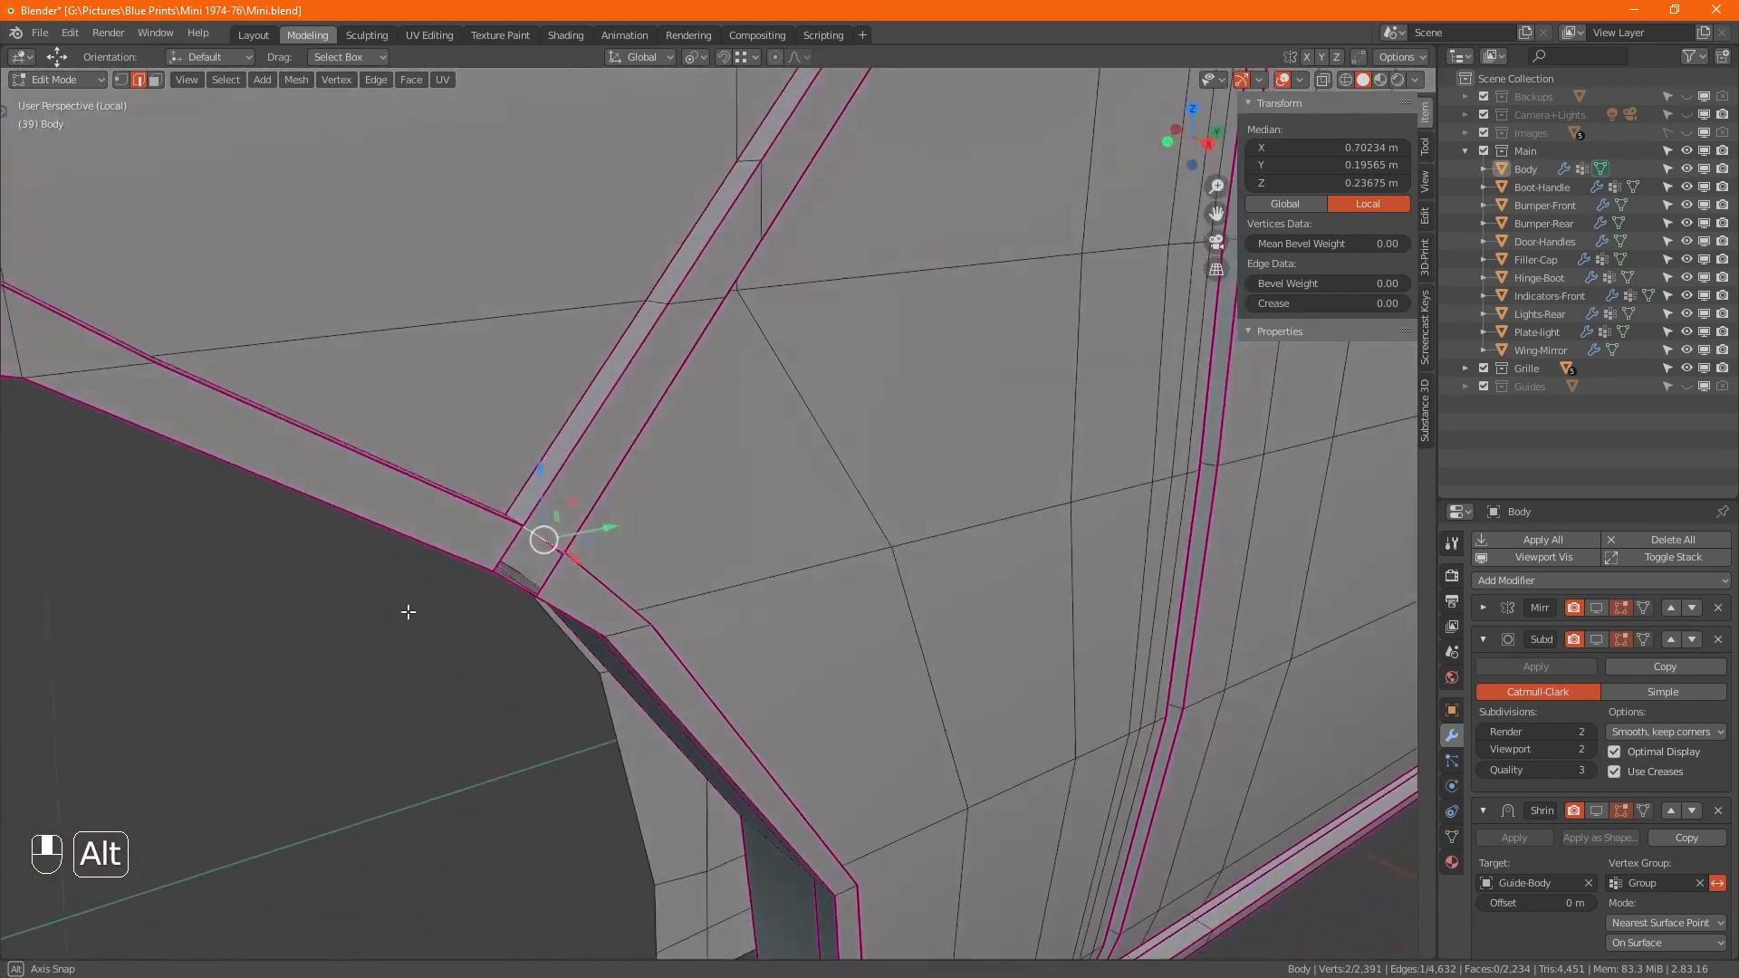